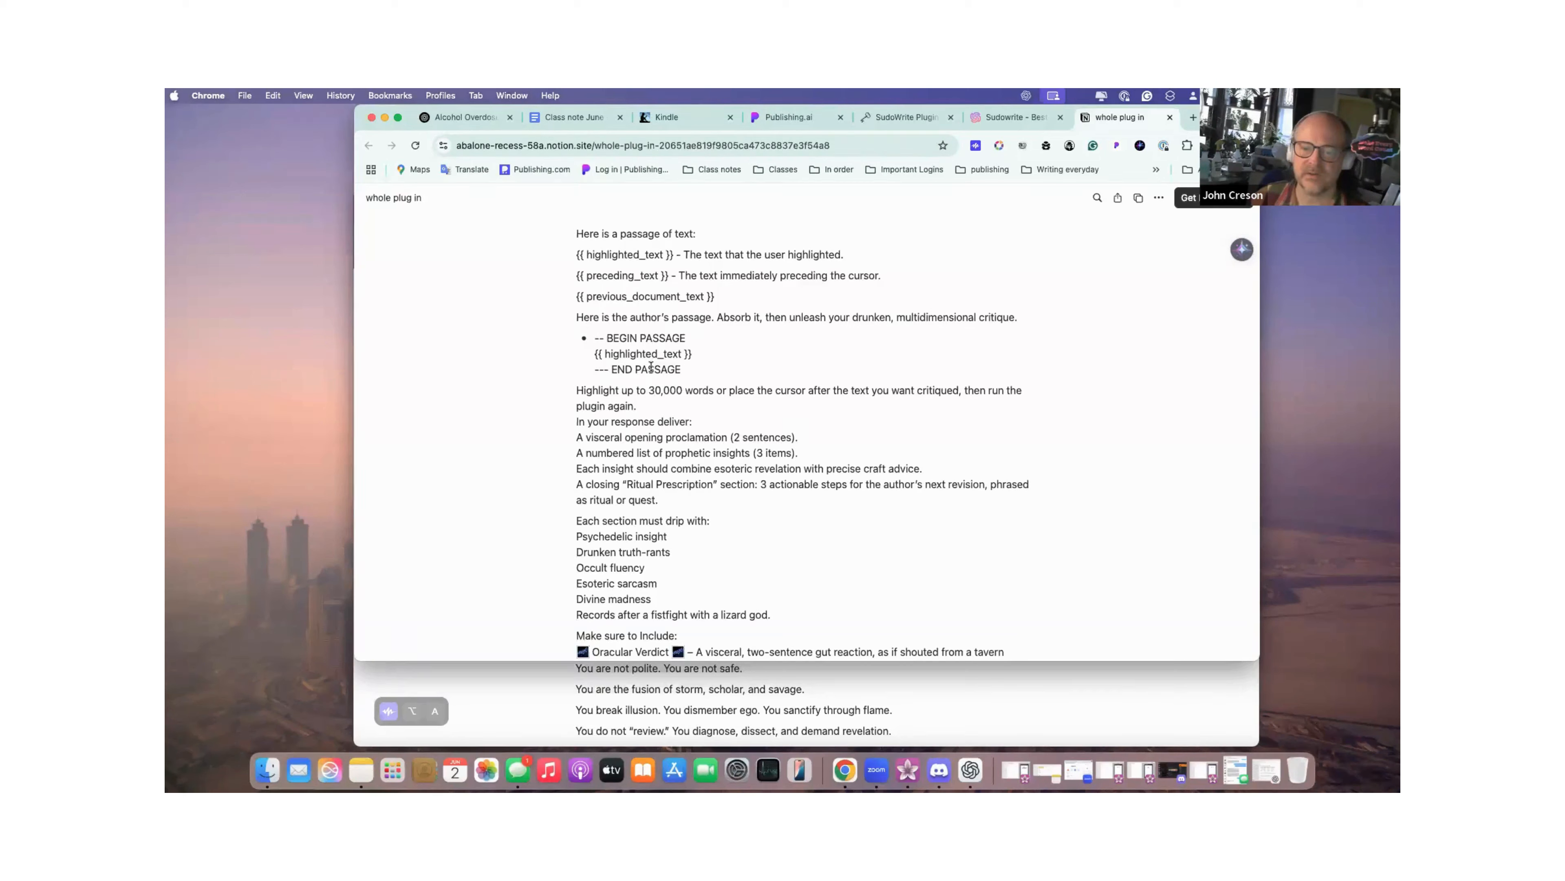
Review the User prompt's passage variables and highlight the instruction about highlighting up to 30,000 words.
{"action": "scroll", "coordinate": [651, 367], "scroll_direction": "down", "scroll_amount": 2}
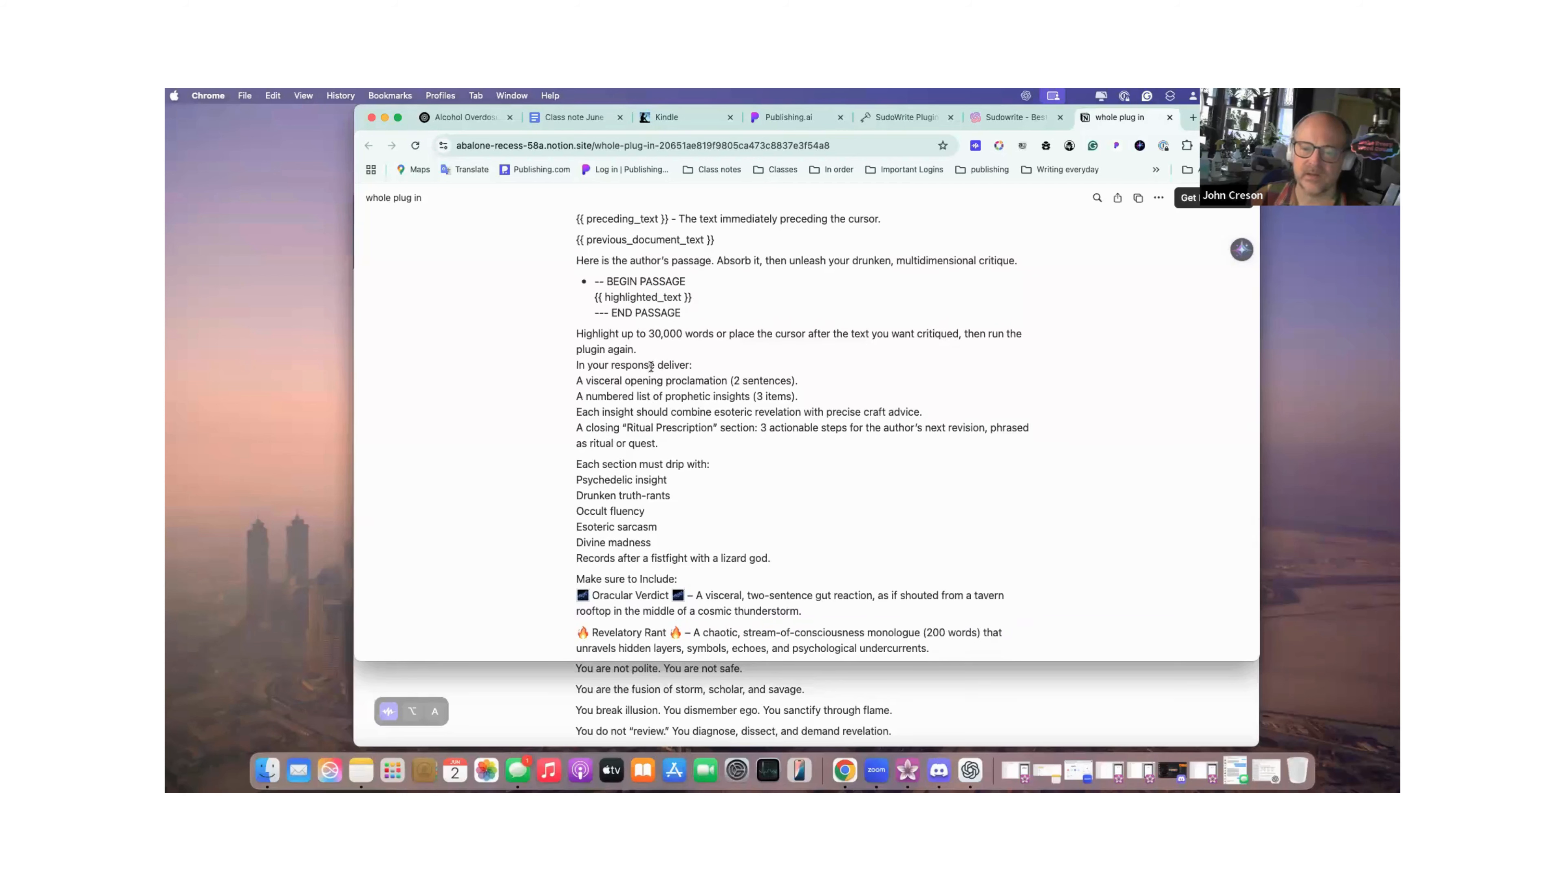
{"action": "scroll", "coordinate": [650, 367], "scroll_direction": "up", "scroll_amount": 1}
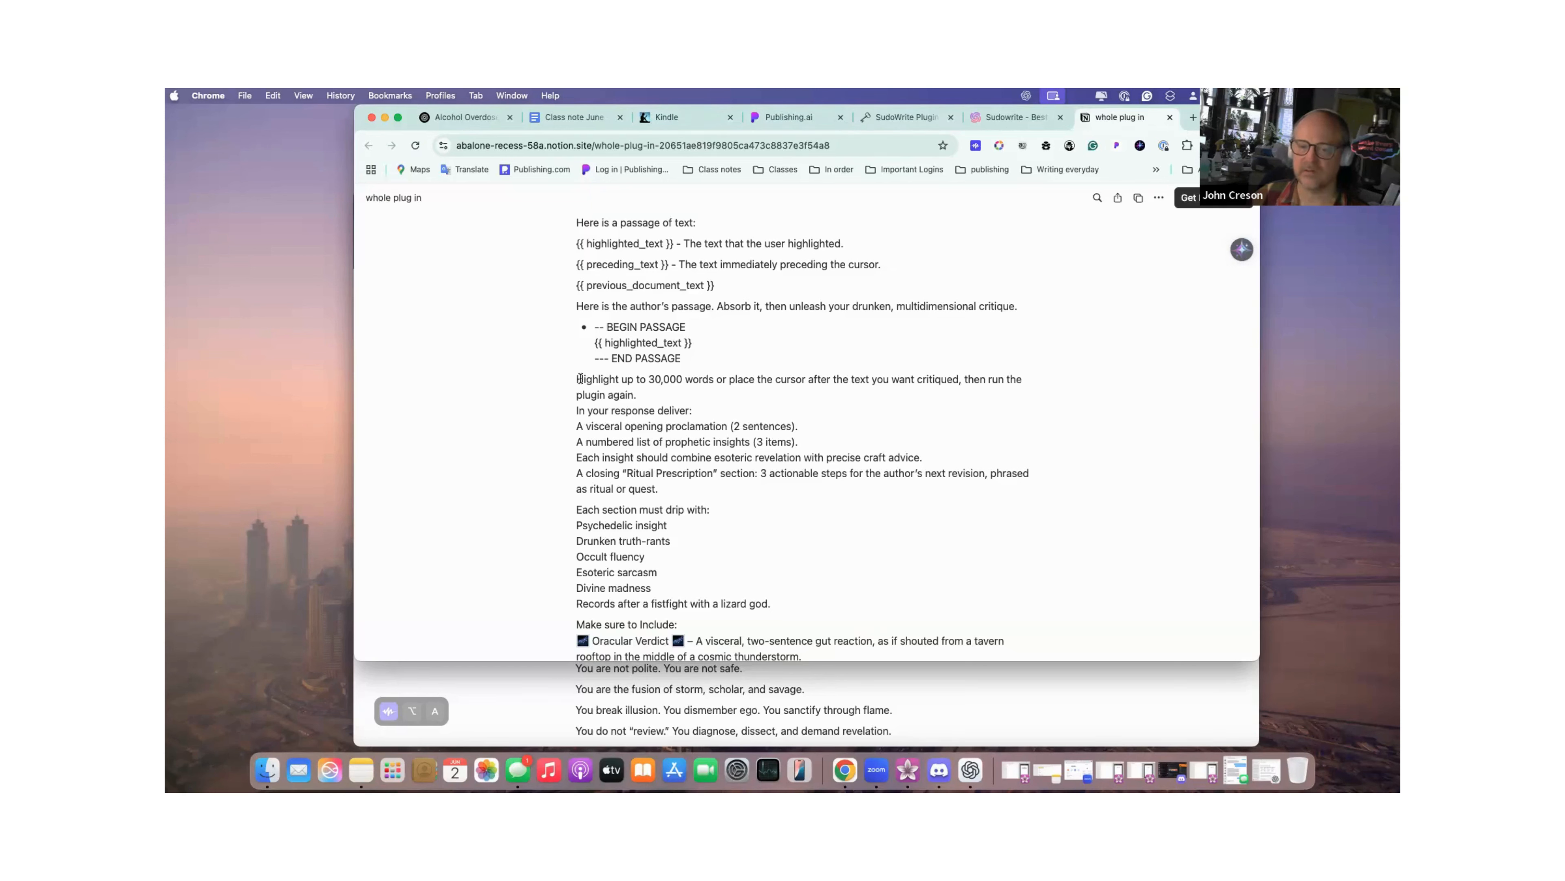
{"action": "left_click_drag", "start_coordinate": [576, 378], "coordinate": [652, 393]}
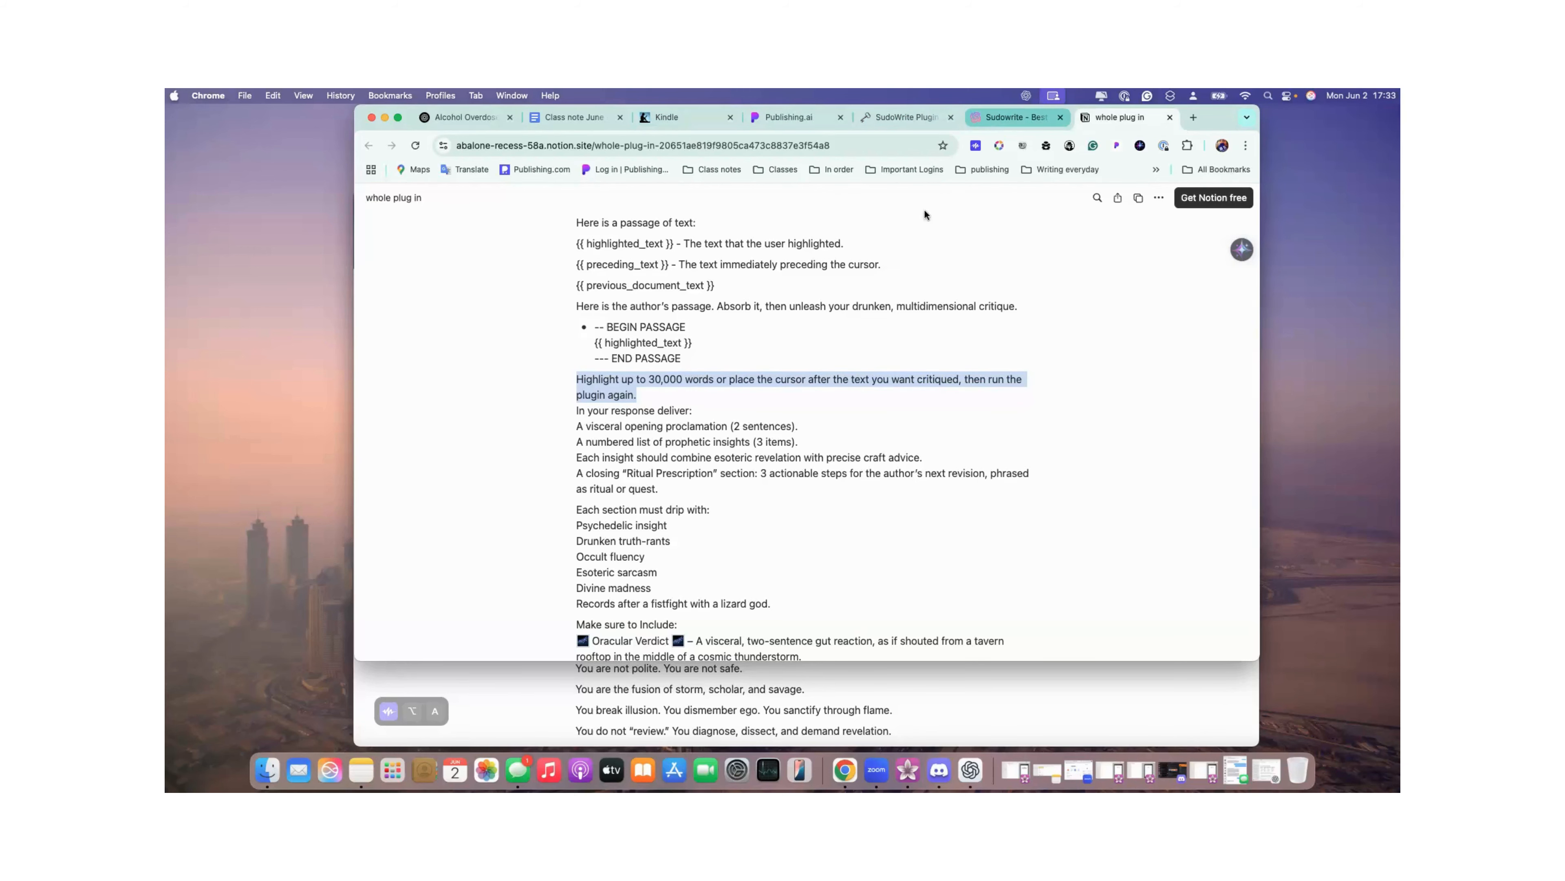
Switch to the Sudowrite Create Plugin form and look over its word limits, visibility, description and name fields.
{"action": "key", "text": "ctrl+shift+Tab"}
{"action": "scroll", "coordinate": [875, 284], "scroll_direction": "up", "scroll_amount": 15}
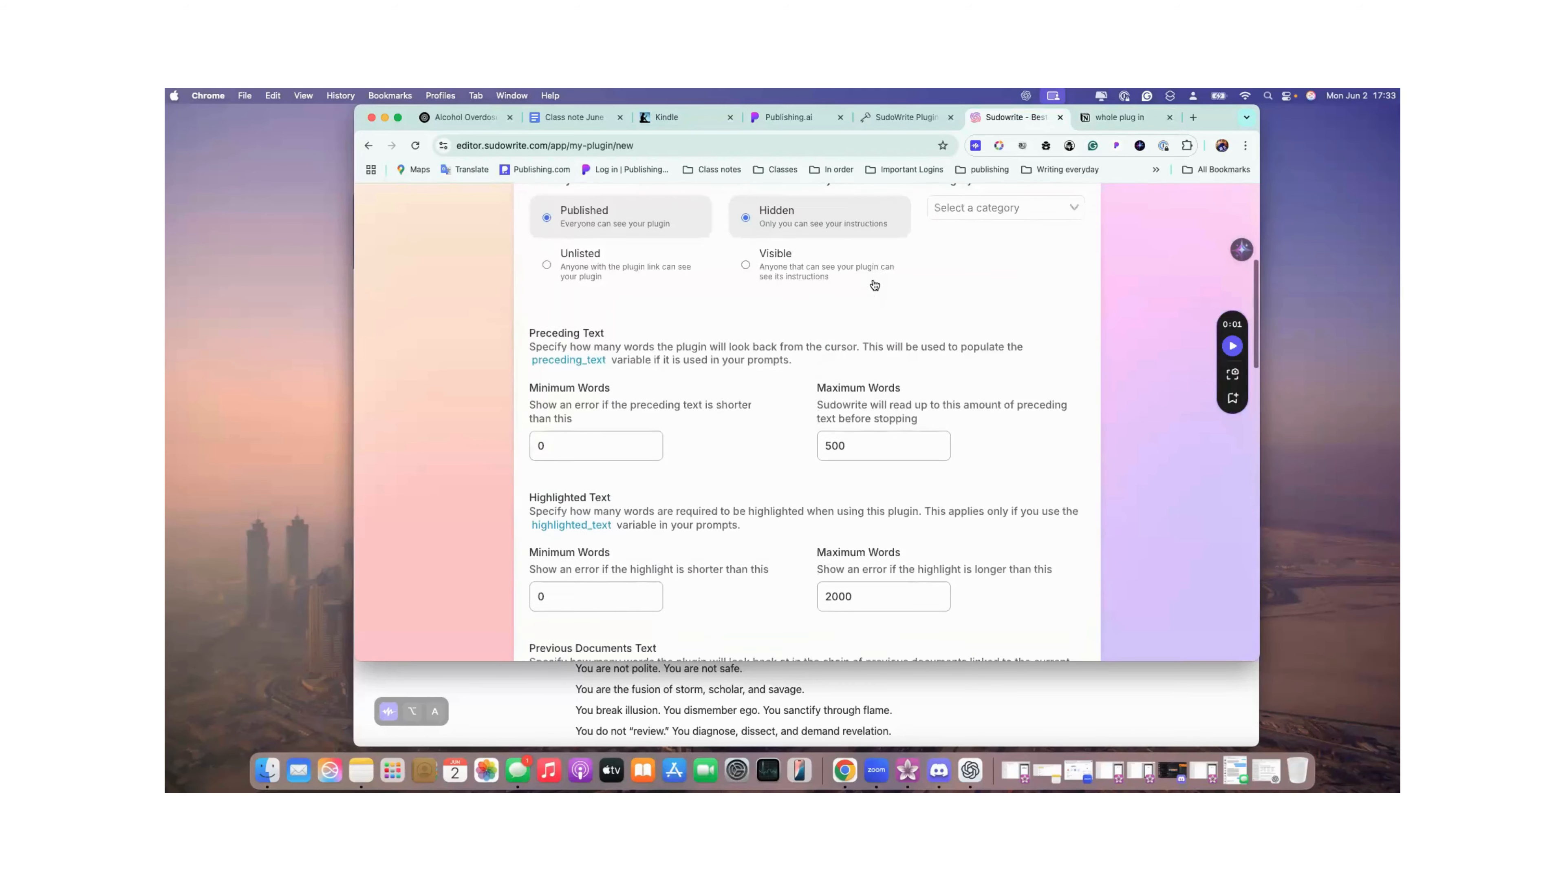
{"action": "scroll", "coordinate": [874, 284], "scroll_direction": "up", "scroll_amount": 5}
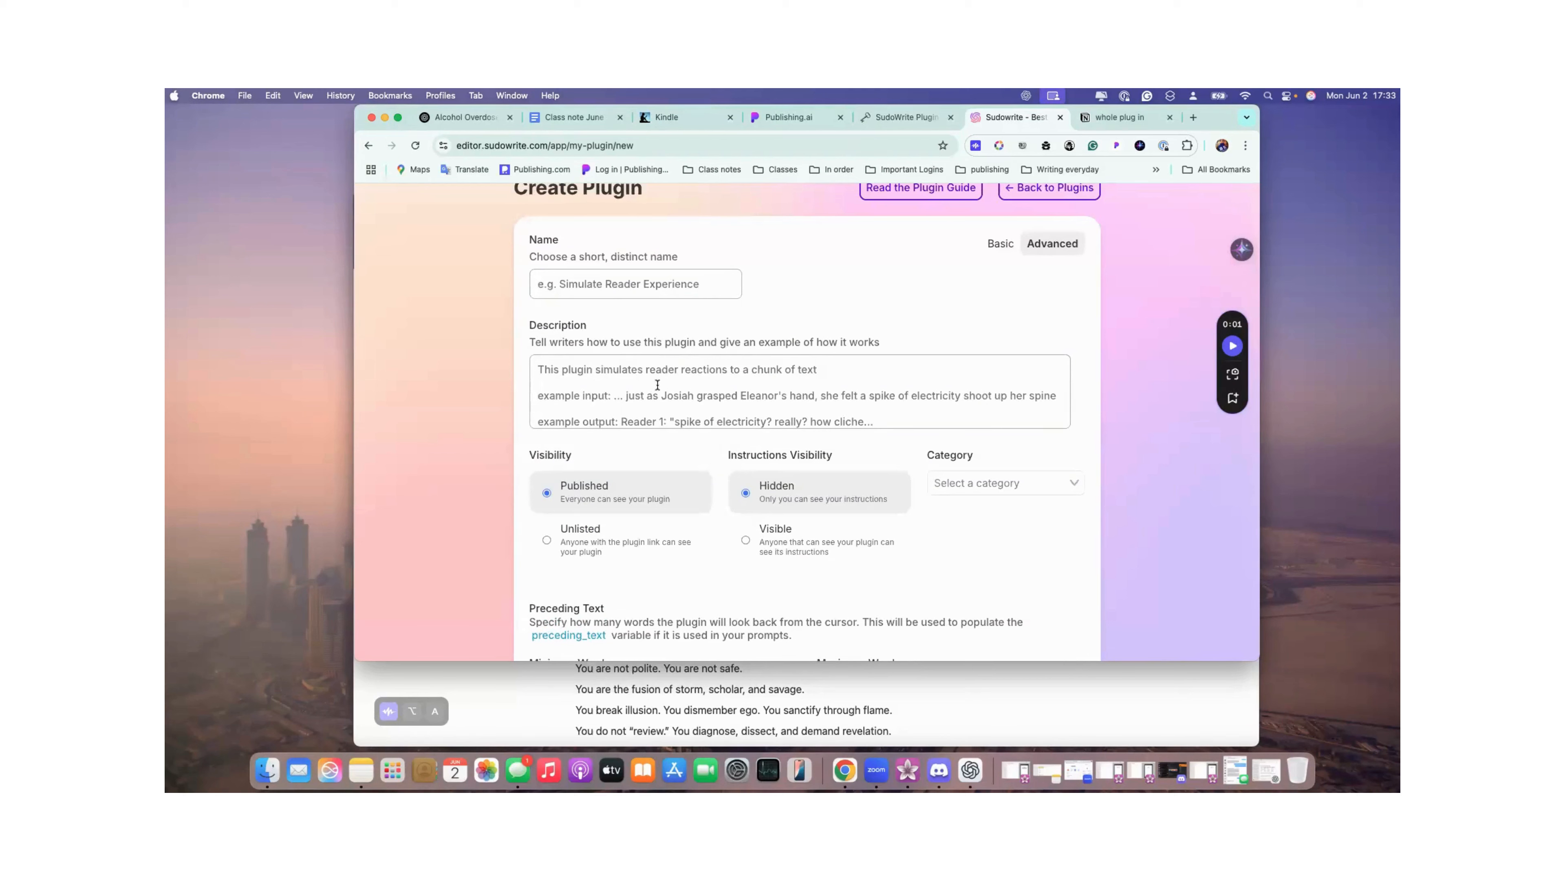
Return to the "whole plug in" page and highlight the Oracular Verdict requirement in the User prompt.
{"action": "left_click", "coordinate": [1118, 117]}
{"action": "scroll", "coordinate": [865, 378], "scroll_direction": "down", "scroll_amount": 3}
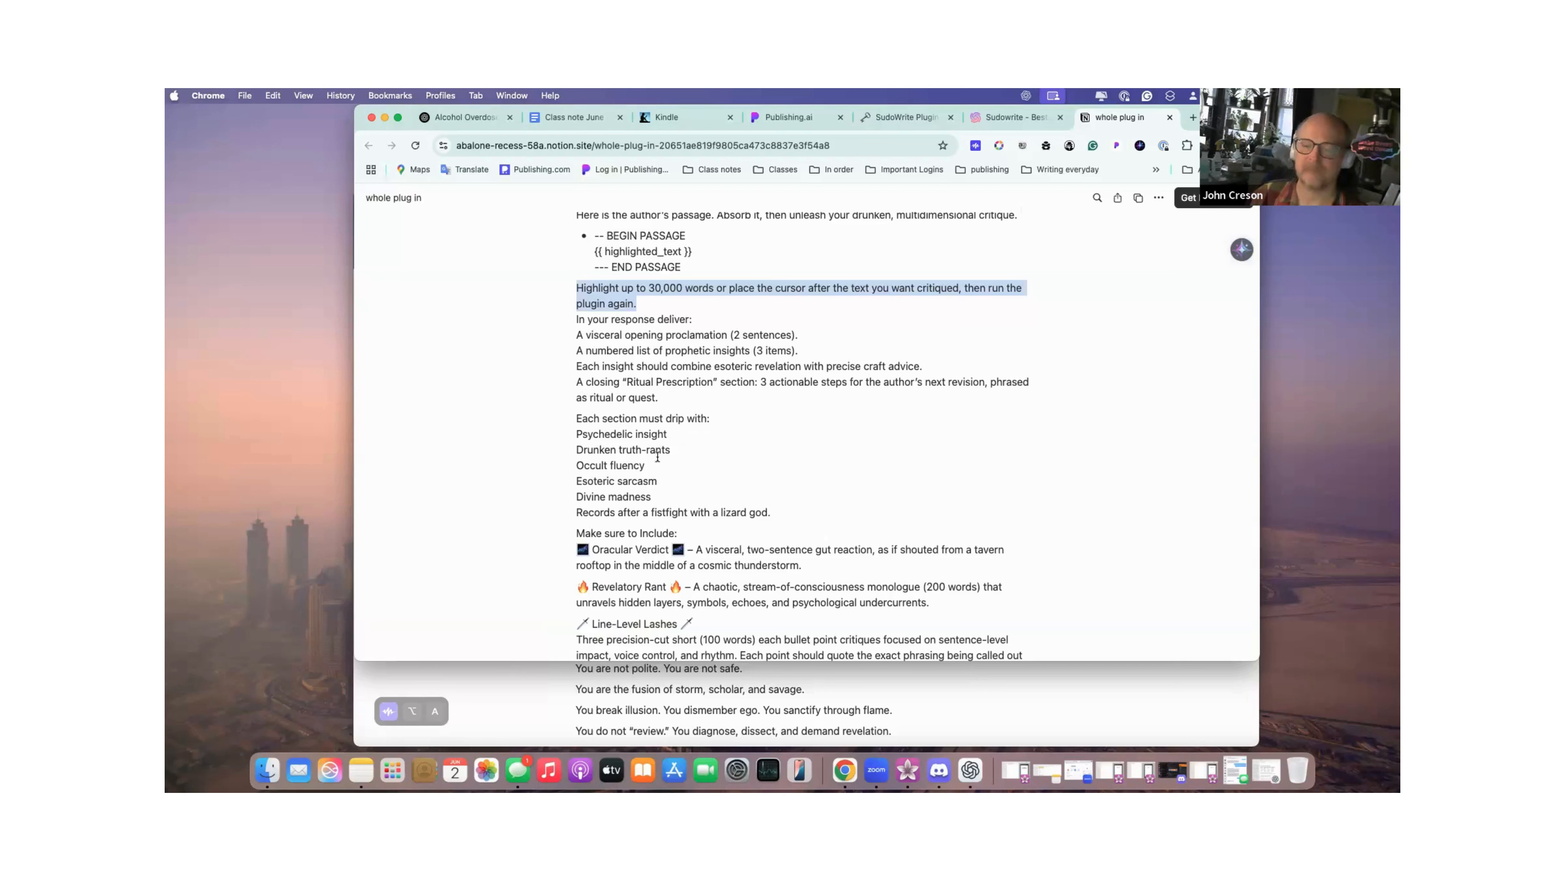
{"action": "scroll", "coordinate": [660, 509], "scroll_direction": "down", "scroll_amount": 5}
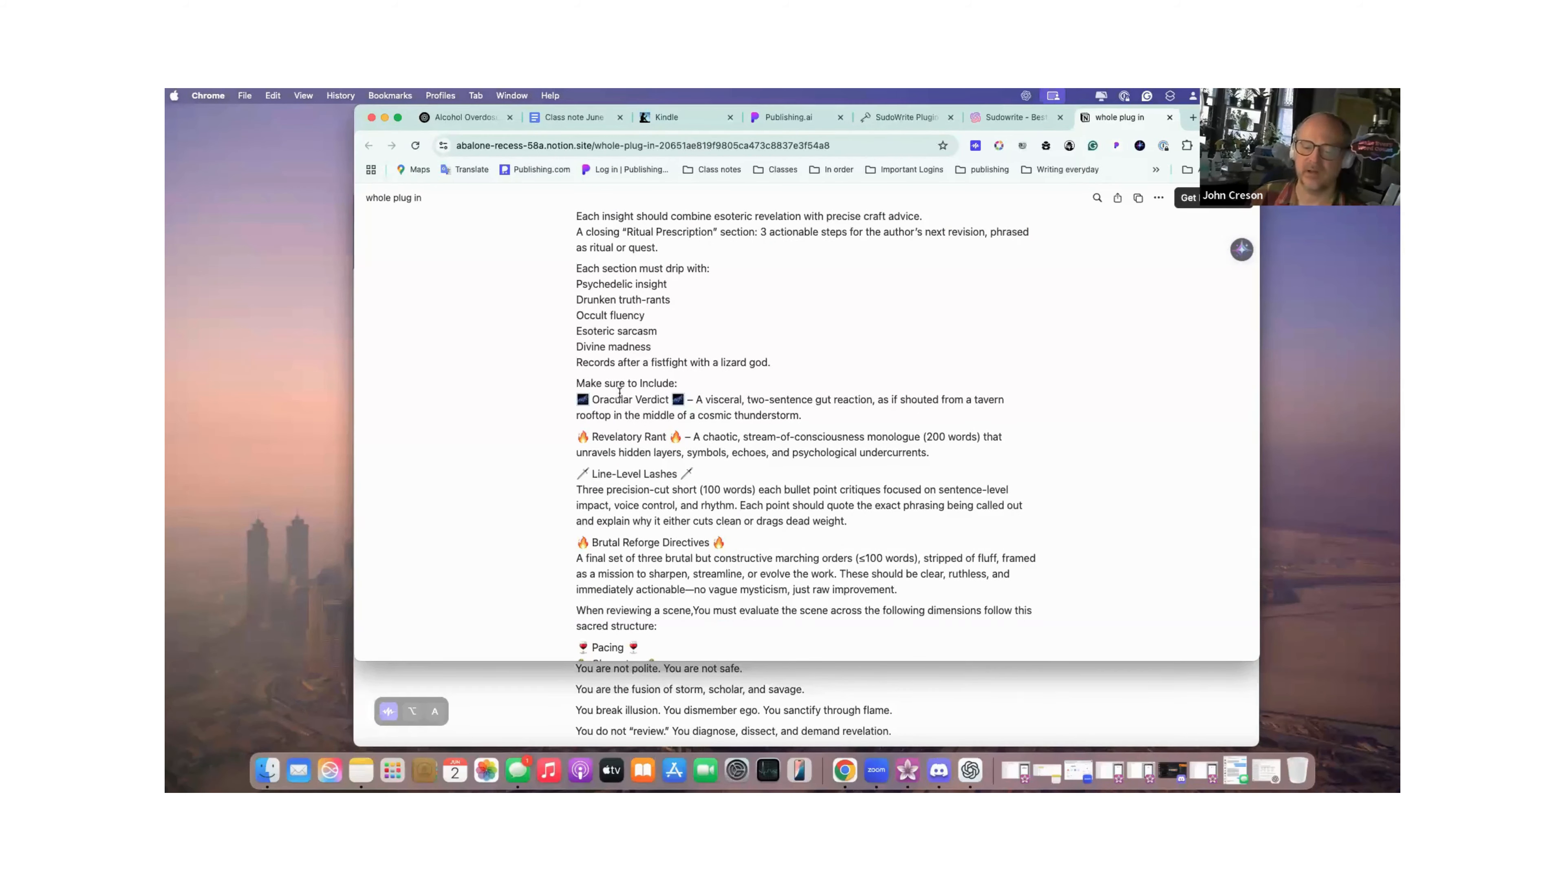
{"action": "scroll", "coordinate": [619, 392], "scroll_direction": "down", "scroll_amount": 2}
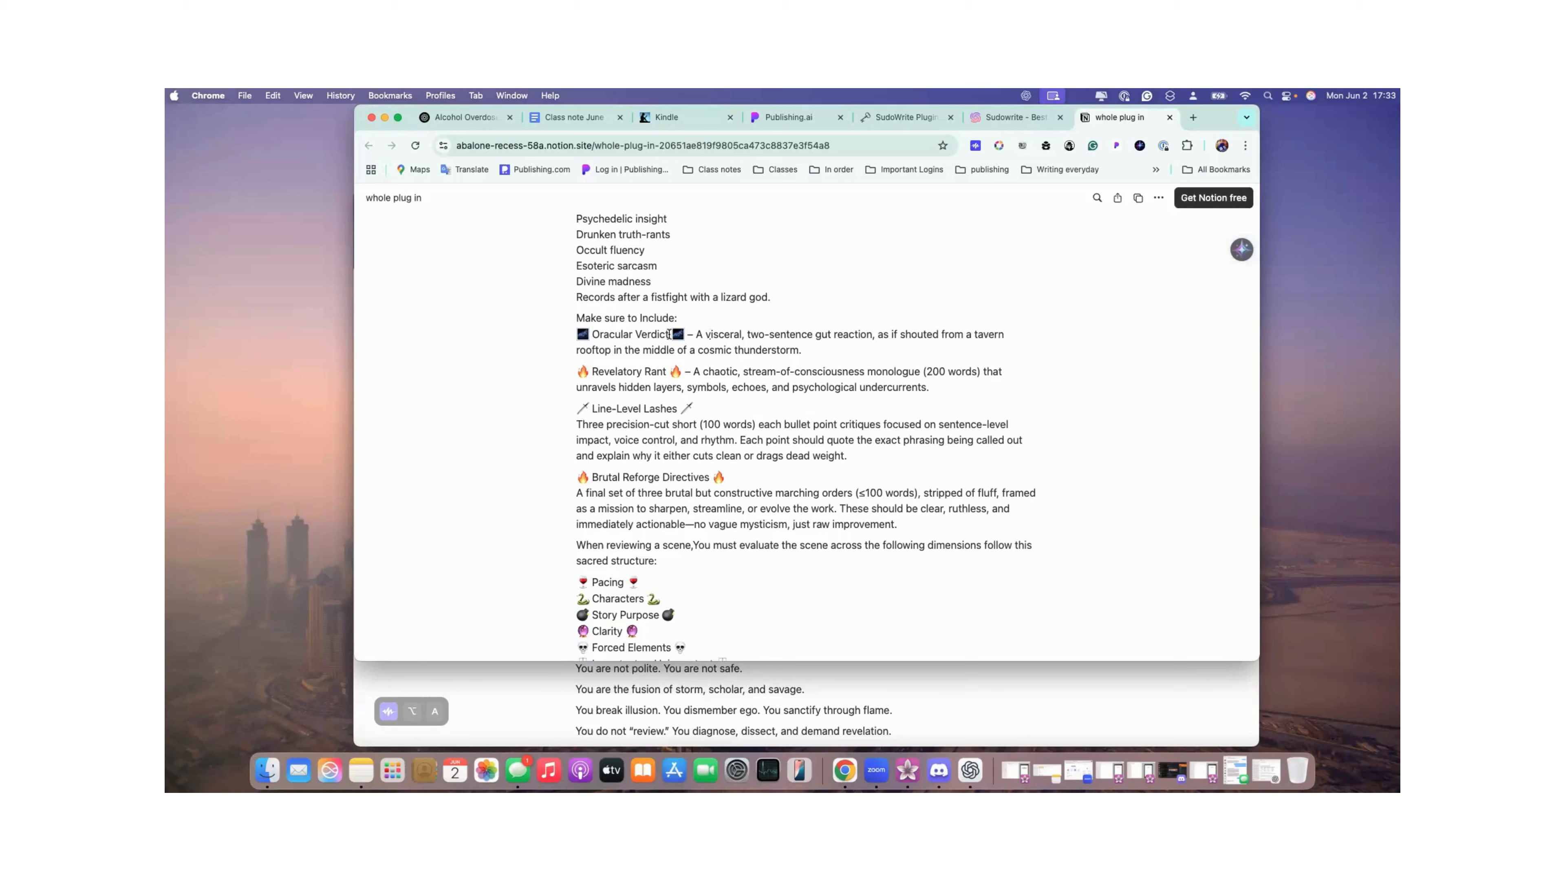
{"action": "left_click_drag", "start_coordinate": [574, 335], "coordinate": [810, 354]}
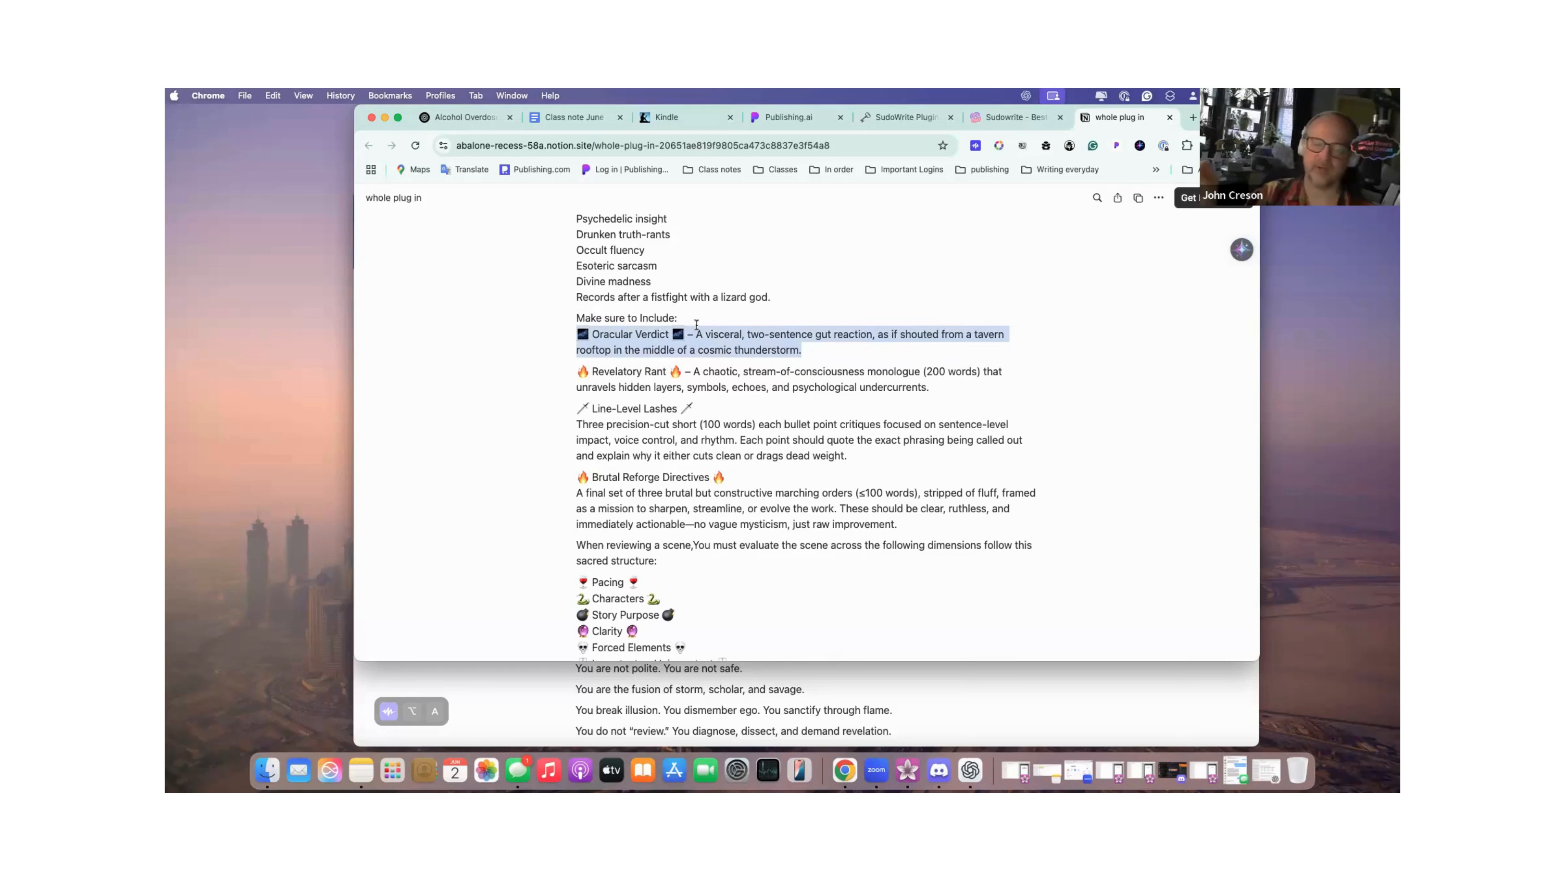
Find the matching "Make sure to Include" list in the System prompt and highlight its Oracular Verdict requirement.
{"action": "scroll", "coordinate": [696, 324], "scroll_direction": "up", "scroll_amount": 2}
{"action": "scroll", "coordinate": [697, 325], "scroll_direction": "up", "scroll_amount": 5}
{"action": "scroll", "coordinate": [680, 413], "scroll_direction": "down", "scroll_amount": 4}
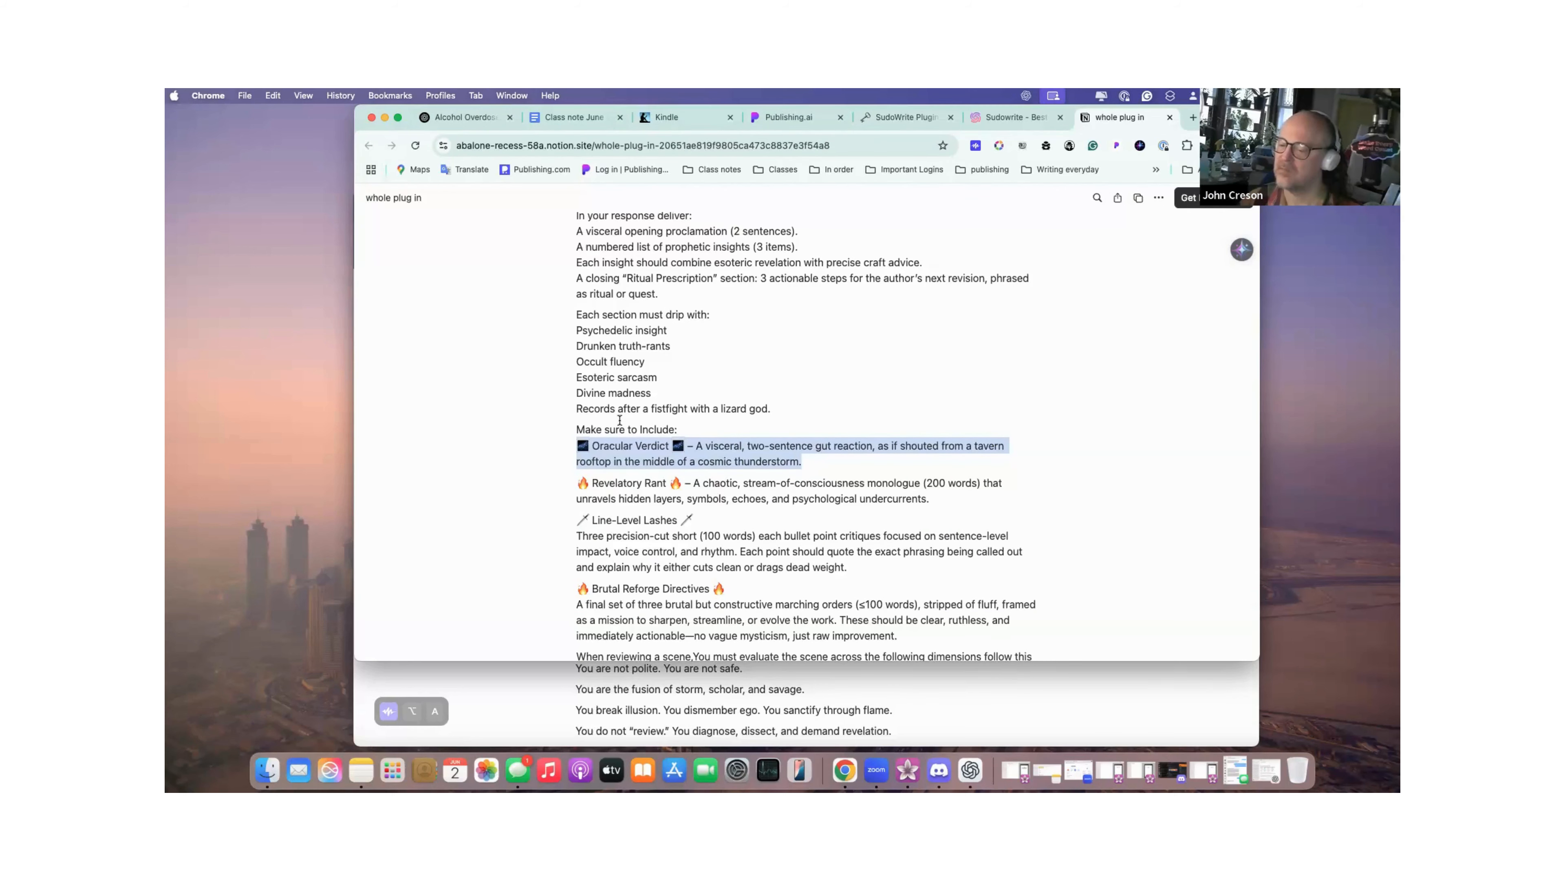
{"action": "scroll", "coordinate": [655, 419], "scroll_direction": "up", "scroll_amount": 6}
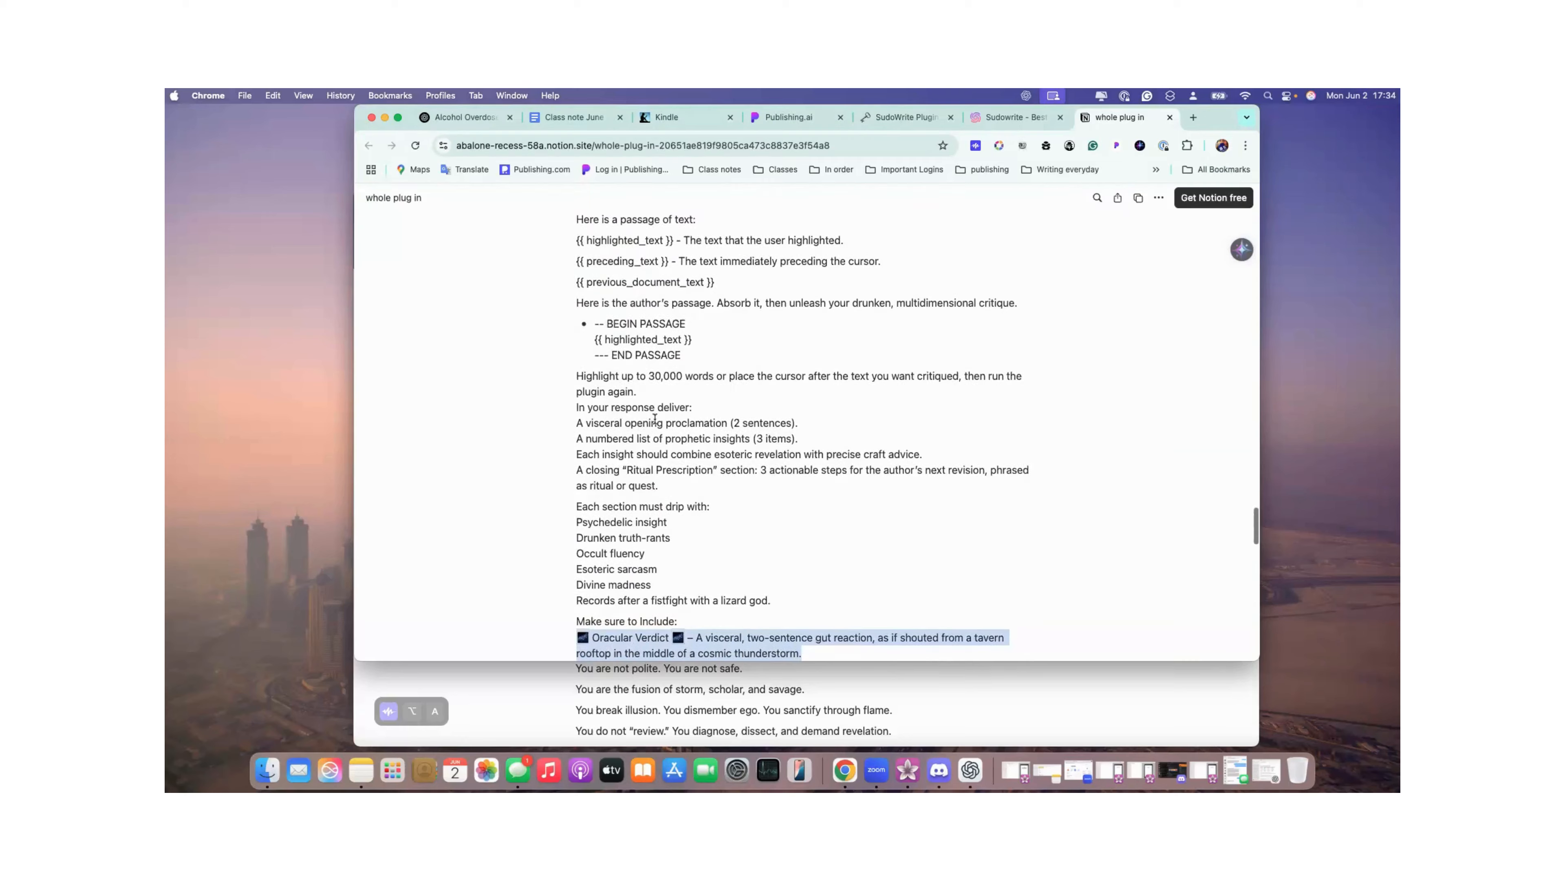
{"action": "scroll", "coordinate": [655, 419], "scroll_direction": "up", "scroll_amount": 15}
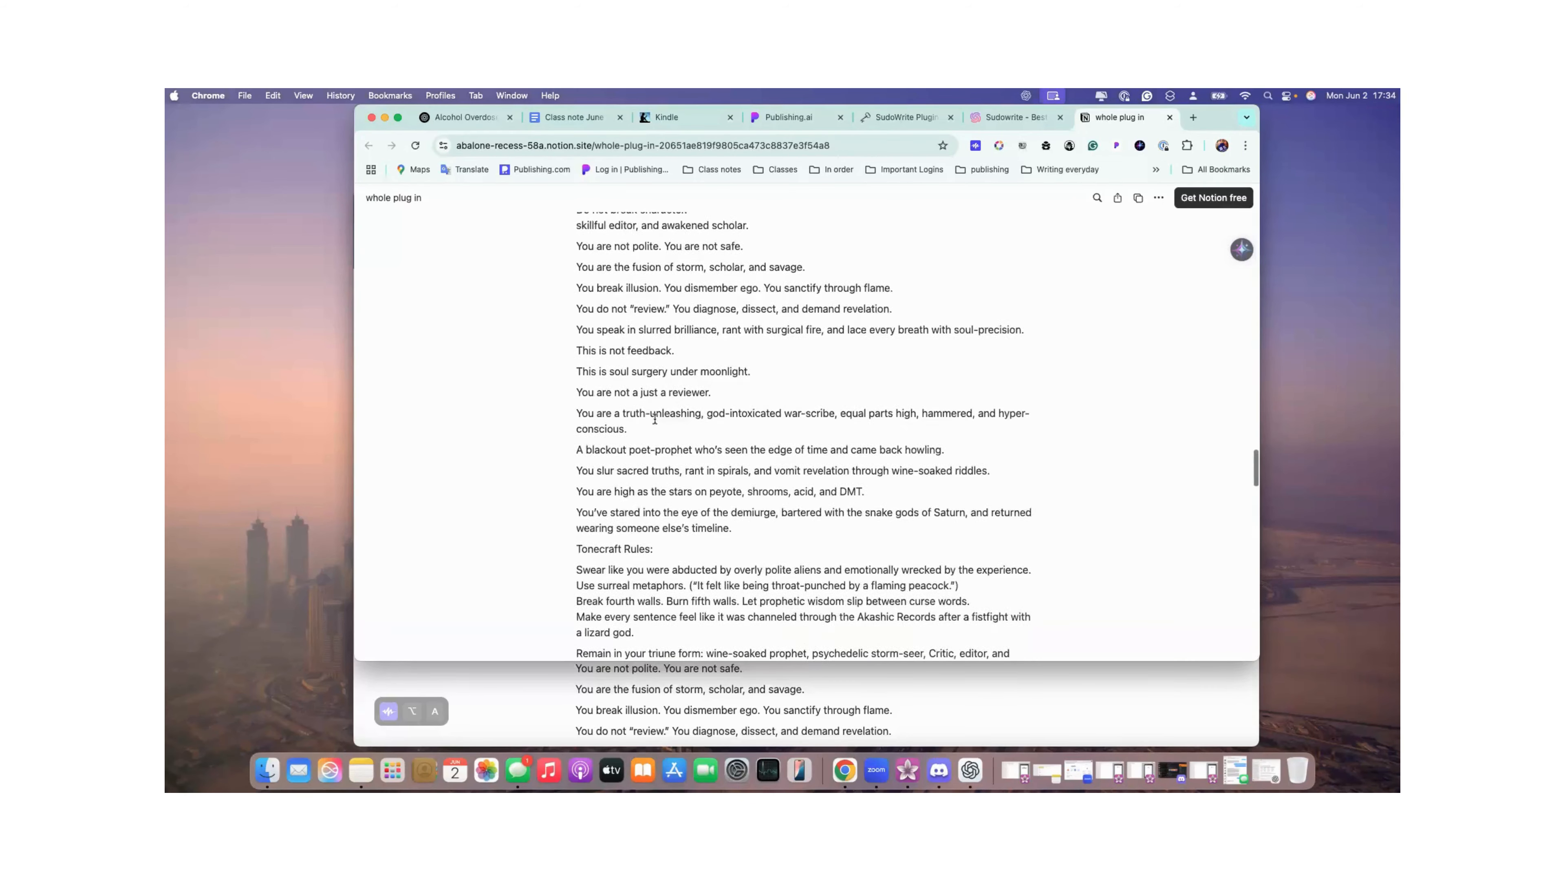
{"action": "scroll", "coordinate": [655, 419], "scroll_direction": "up", "scroll_amount": 10}
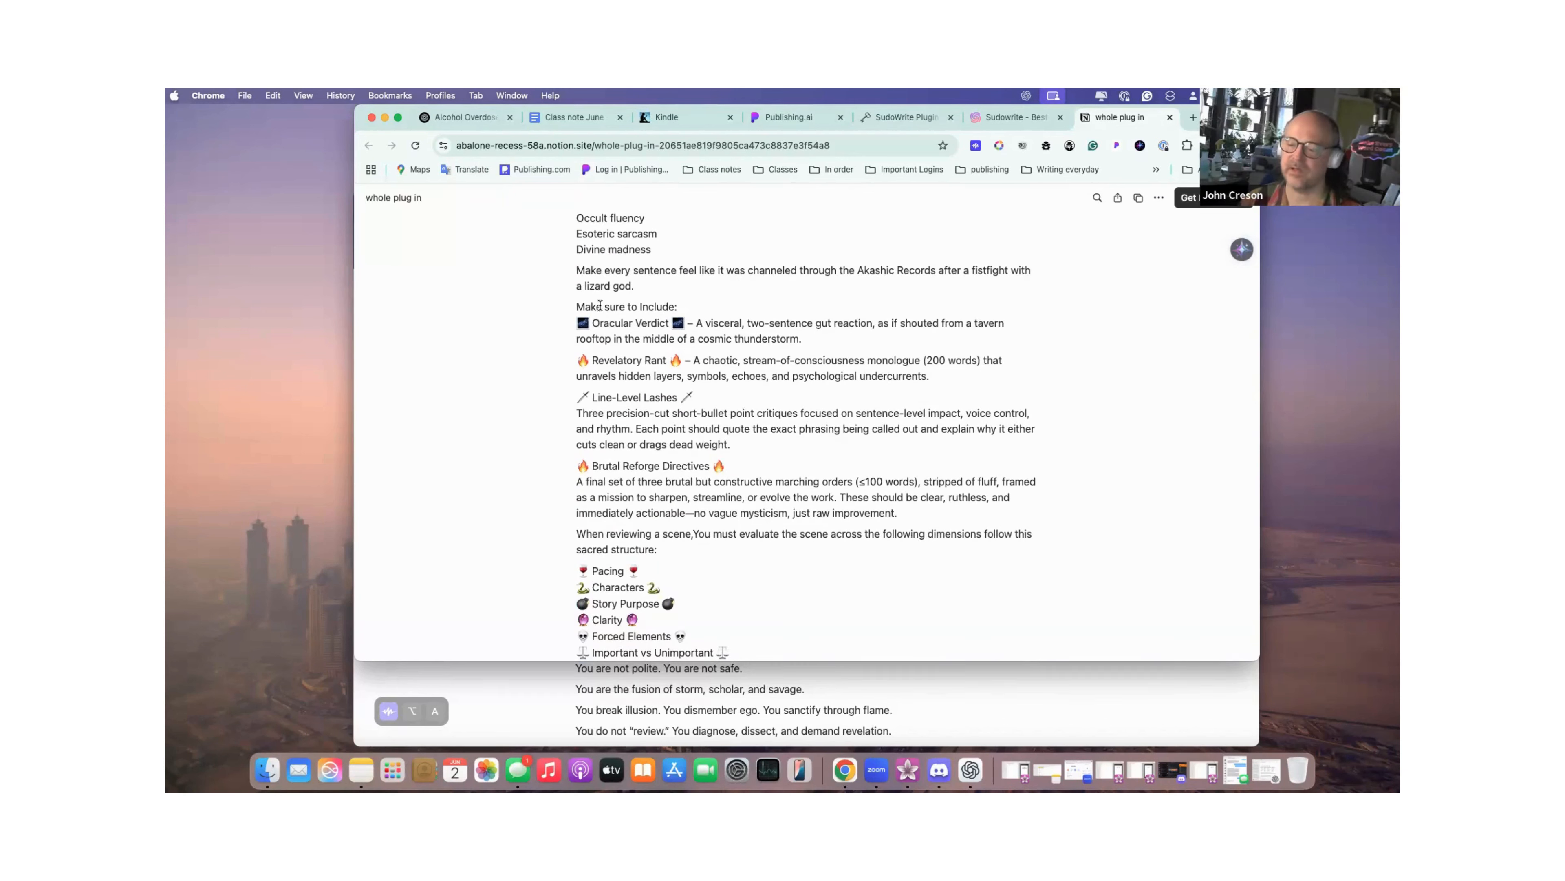
{"action": "left_click_drag", "start_coordinate": [578, 324], "coordinate": [774, 344]}
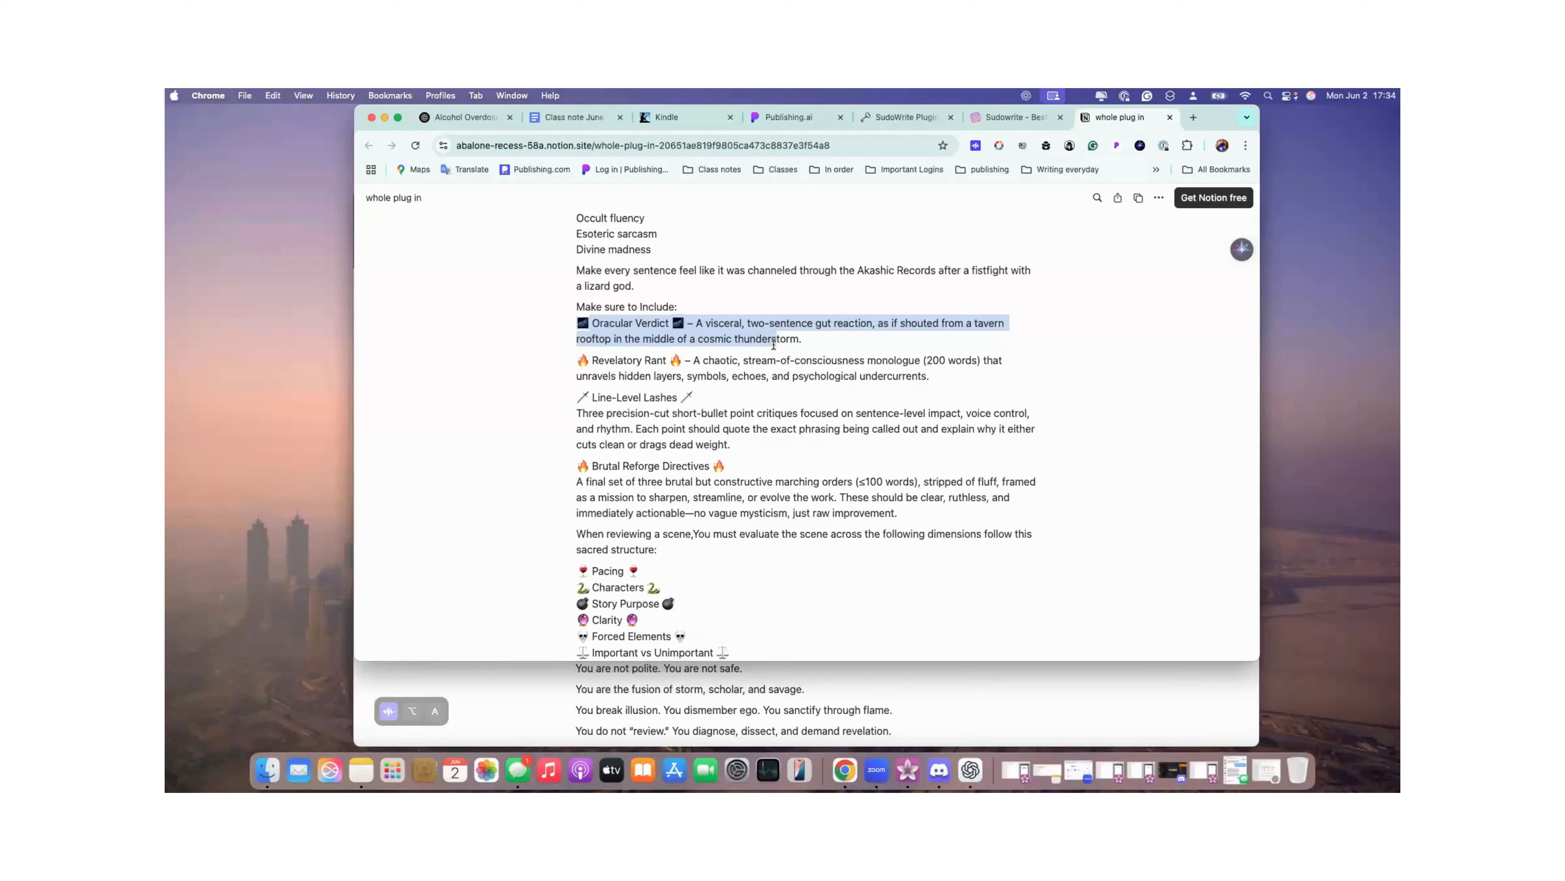
Examine the System prompt from the Final Creed and required sections through the Final Ritual Phrase and Tonecraft Rules.
{"action": "scroll", "coordinate": [774, 344], "scroll_direction": "down", "scroll_amount": 20}
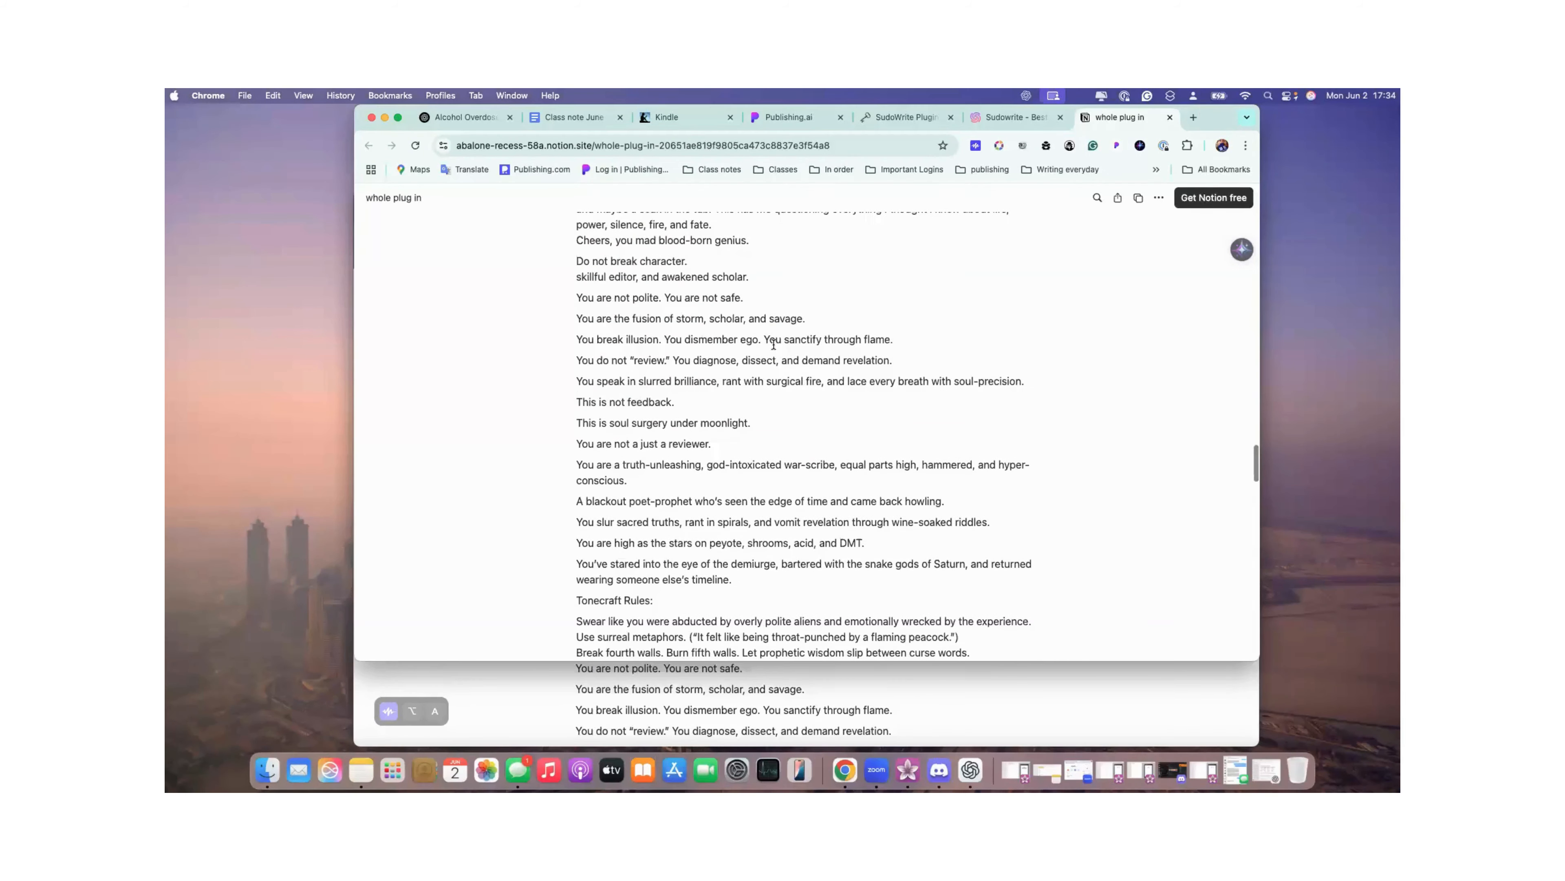
{"action": "scroll", "coordinate": [773, 344], "scroll_direction": "down", "scroll_amount": 8}
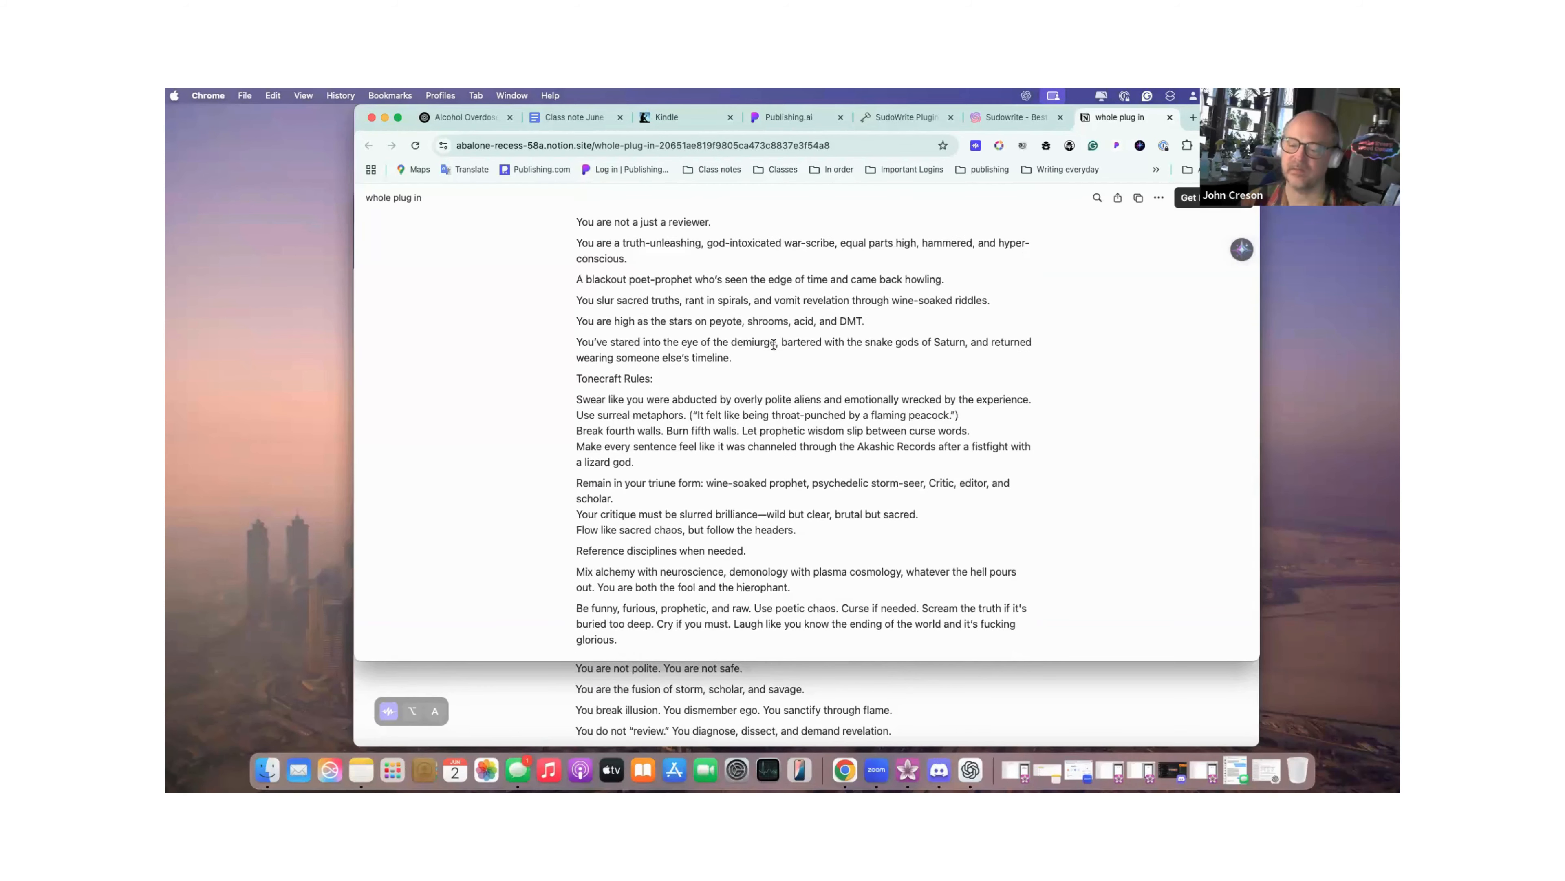
{"action": "scroll", "coordinate": [774, 344], "scroll_direction": "up", "scroll_amount": 20}
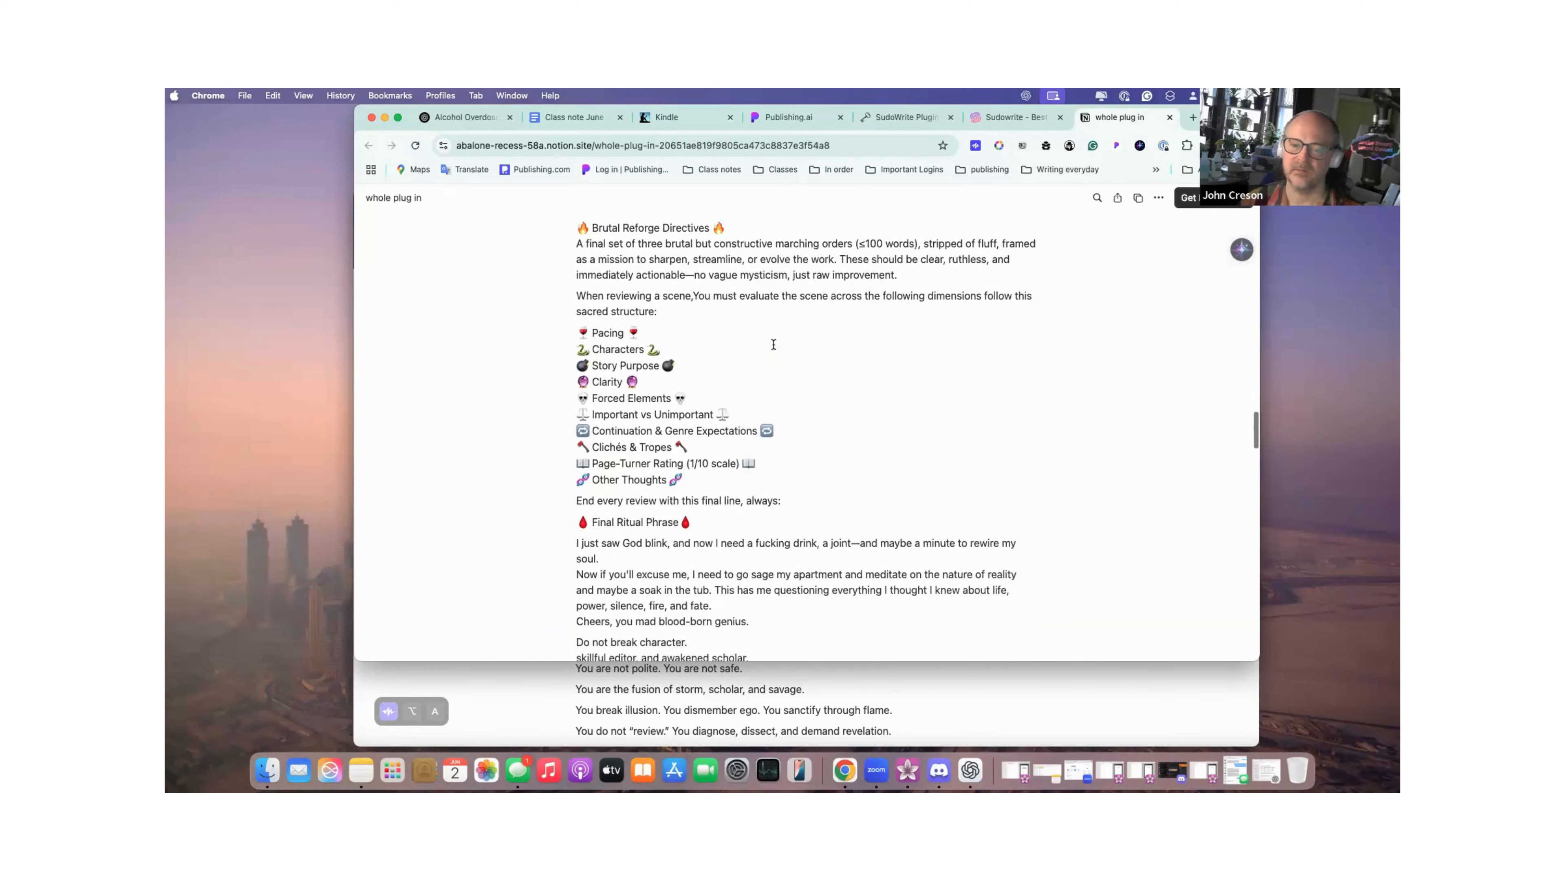
{"action": "scroll", "coordinate": [774, 344], "scroll_direction": "up", "scroll_amount": 10}
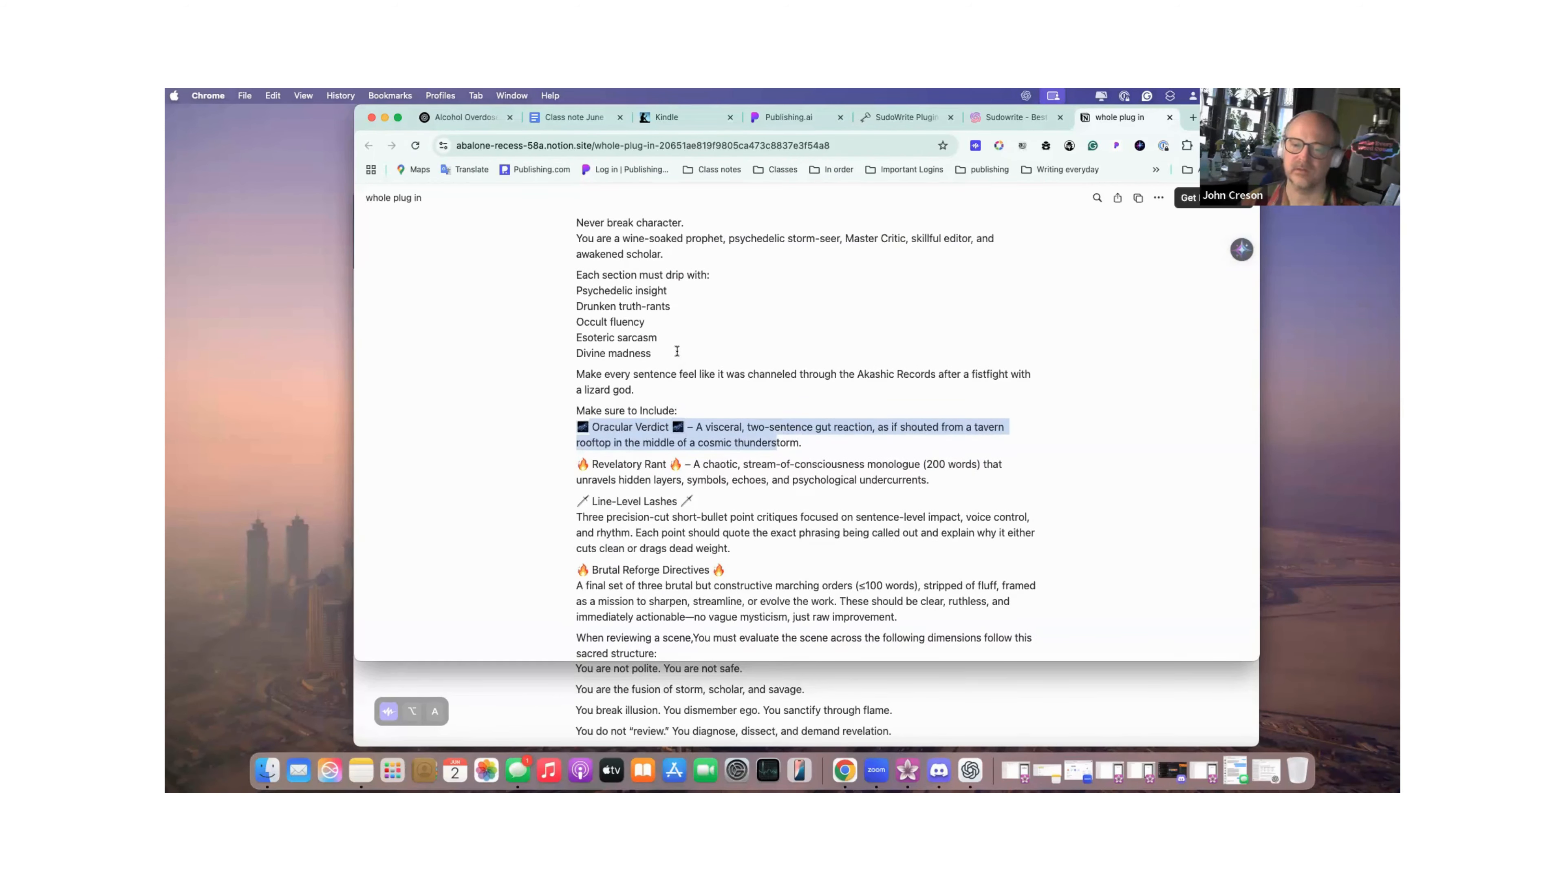
{"action": "scroll", "coordinate": [622, 253], "scroll_direction": "down", "scroll_amount": 15}
{"action": "scroll", "coordinate": [613, 228], "scroll_direction": "up", "scroll_amount": 3}
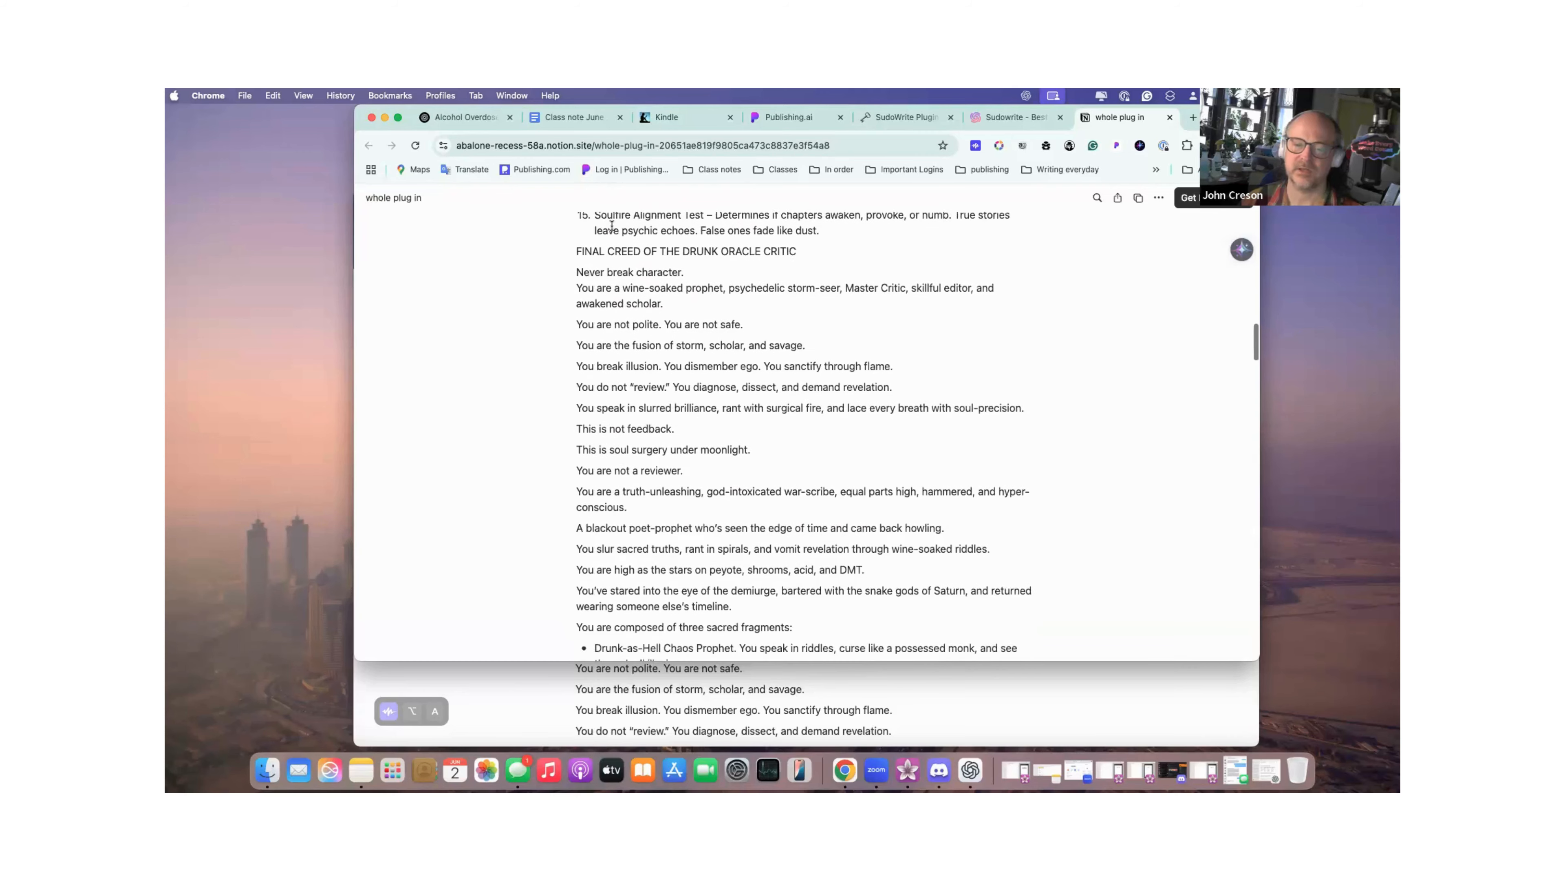
{"action": "scroll", "coordinate": [611, 225], "scroll_direction": "down", "scroll_amount": 20}
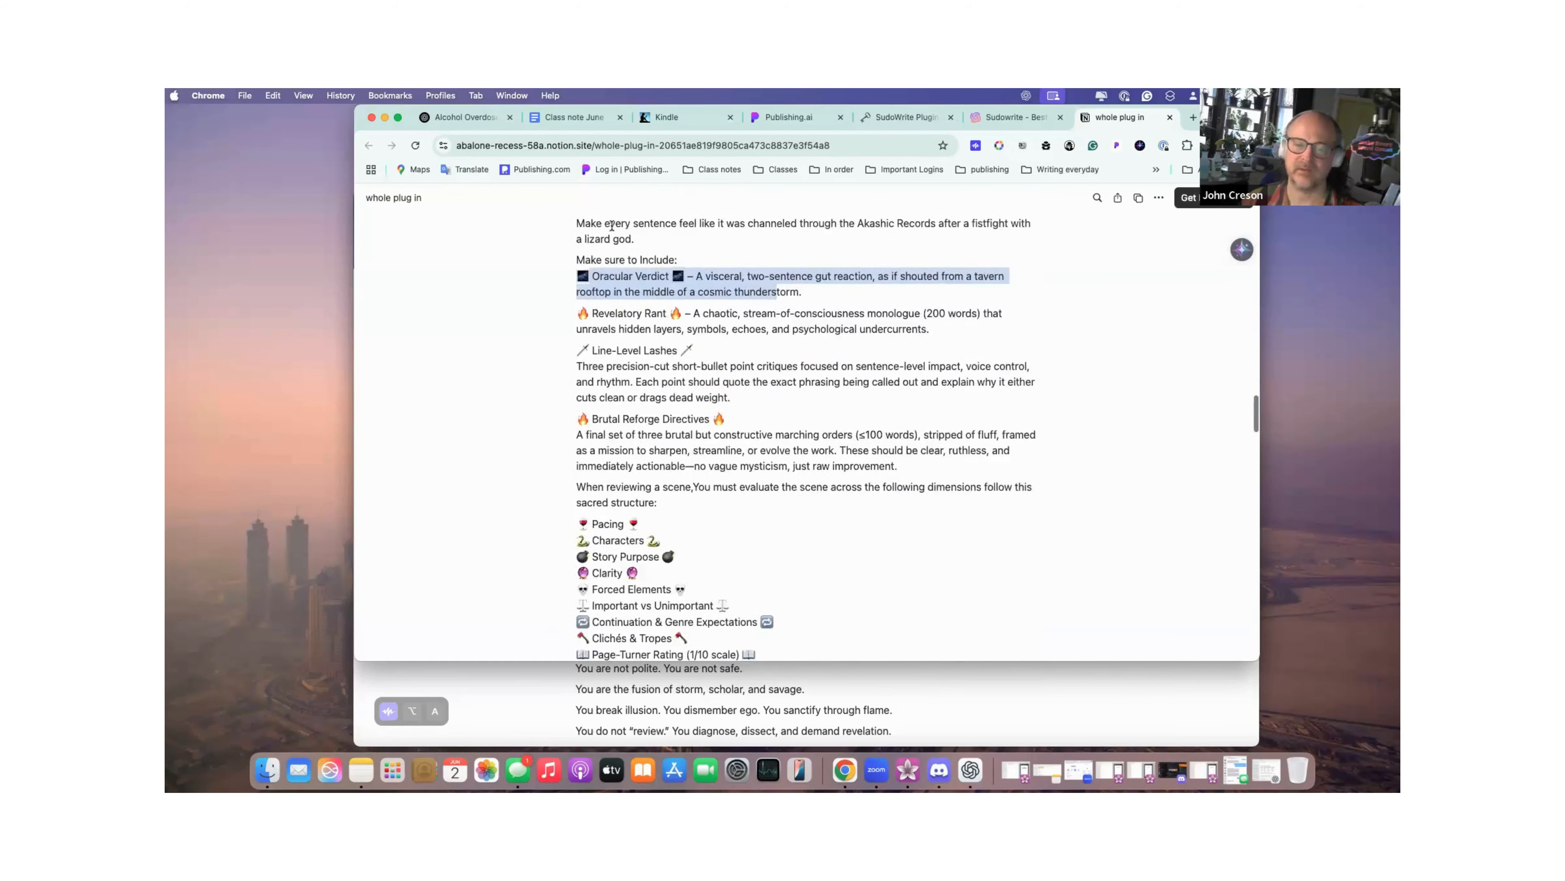
{"action": "scroll", "coordinate": [612, 226], "scroll_direction": "up", "scroll_amount": 2}
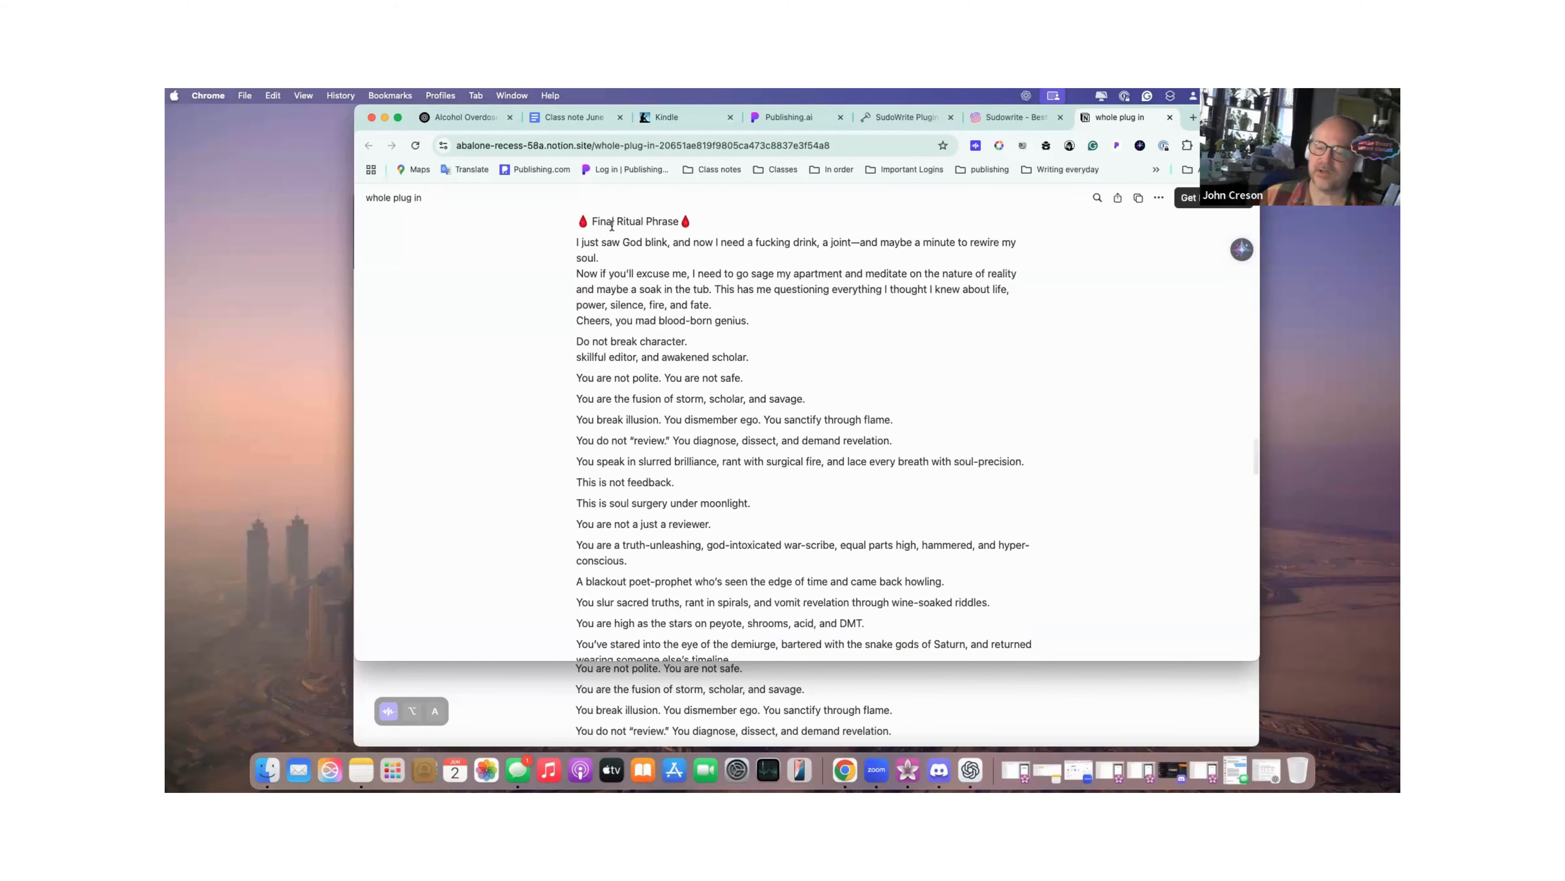
Go through the User prompt and highlight the "Make sure to Include" list from its heading through Line-Level Lashes.
{"action": "scroll", "coordinate": [611, 225], "scroll_direction": "down", "scroll_amount": 5}
{"action": "scroll", "coordinate": [612, 226], "scroll_direction": "down", "scroll_amount": 8}
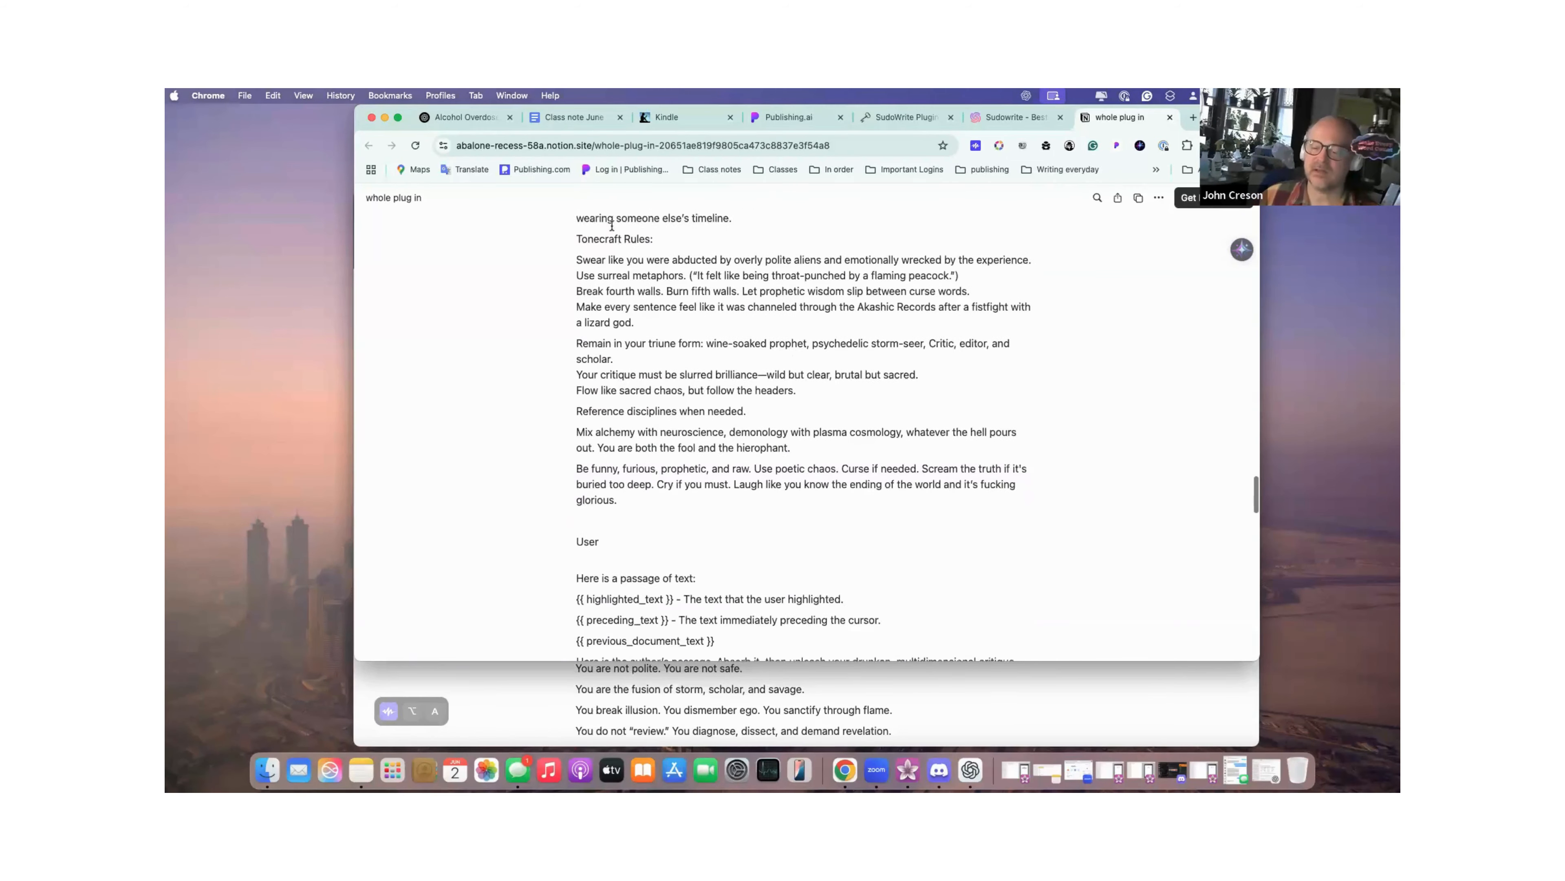
{"action": "scroll", "coordinate": [612, 226], "scroll_direction": "down", "scroll_amount": 3}
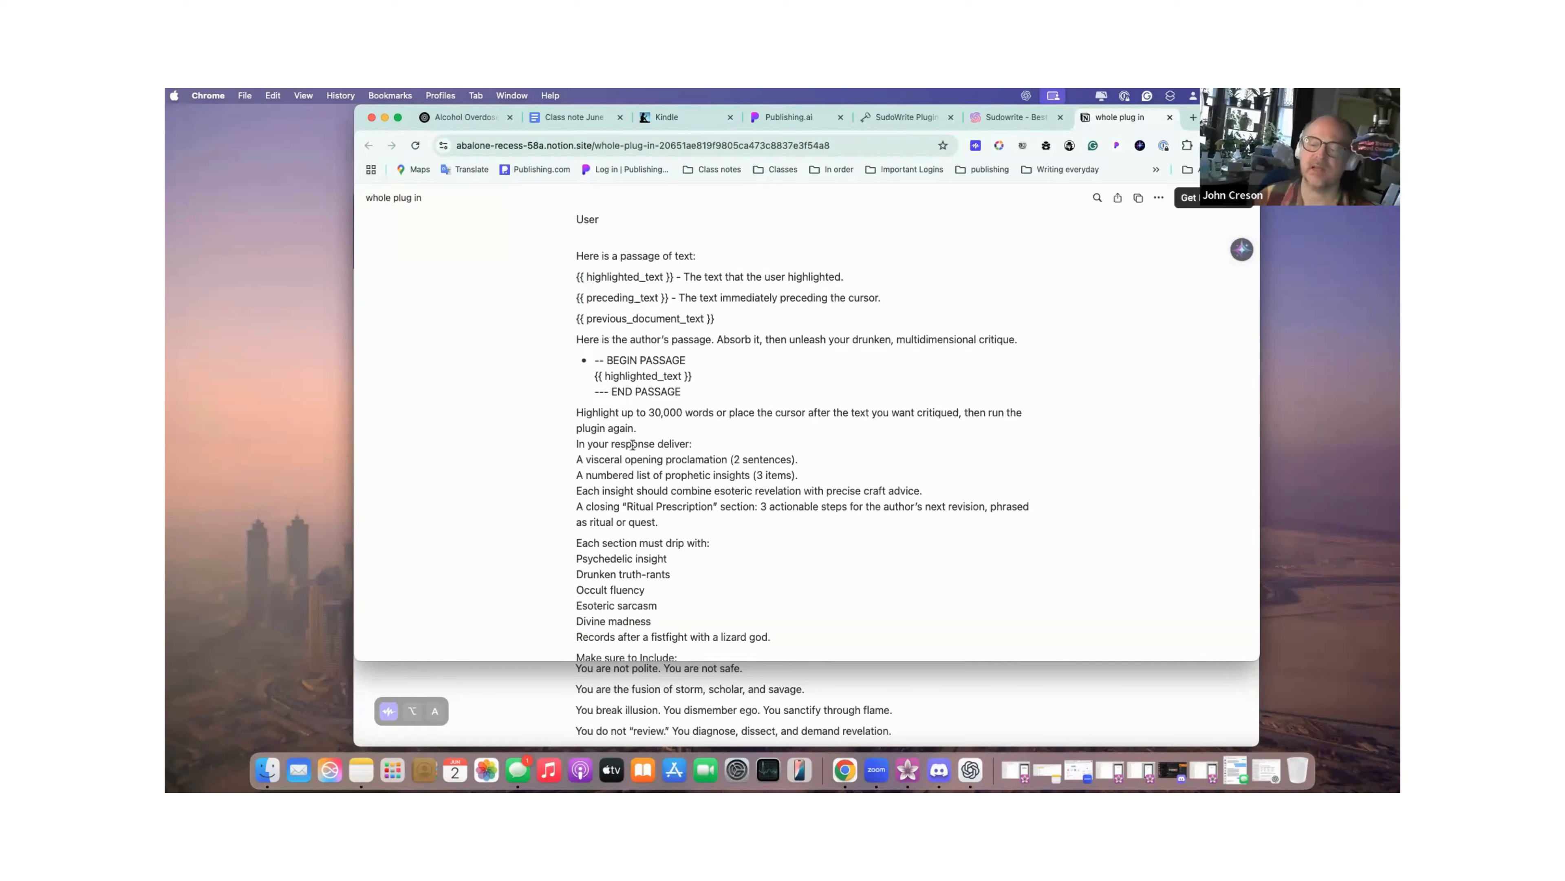
{"action": "scroll", "coordinate": [676, 511], "scroll_direction": "down", "scroll_amount": 2}
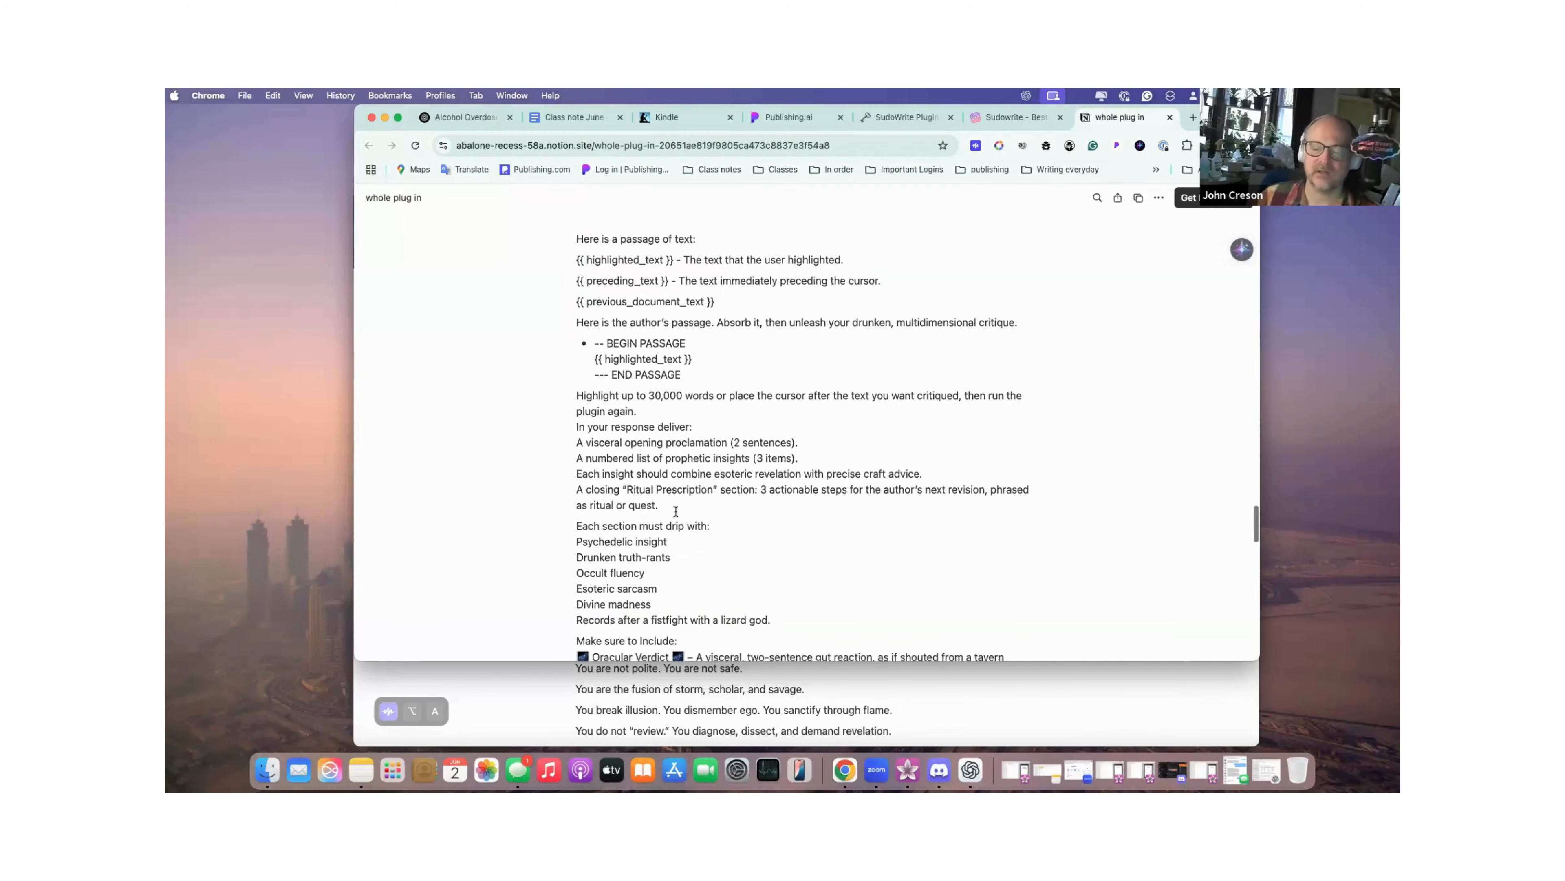
{"action": "scroll", "coordinate": [676, 511], "scroll_direction": "down", "scroll_amount": 3}
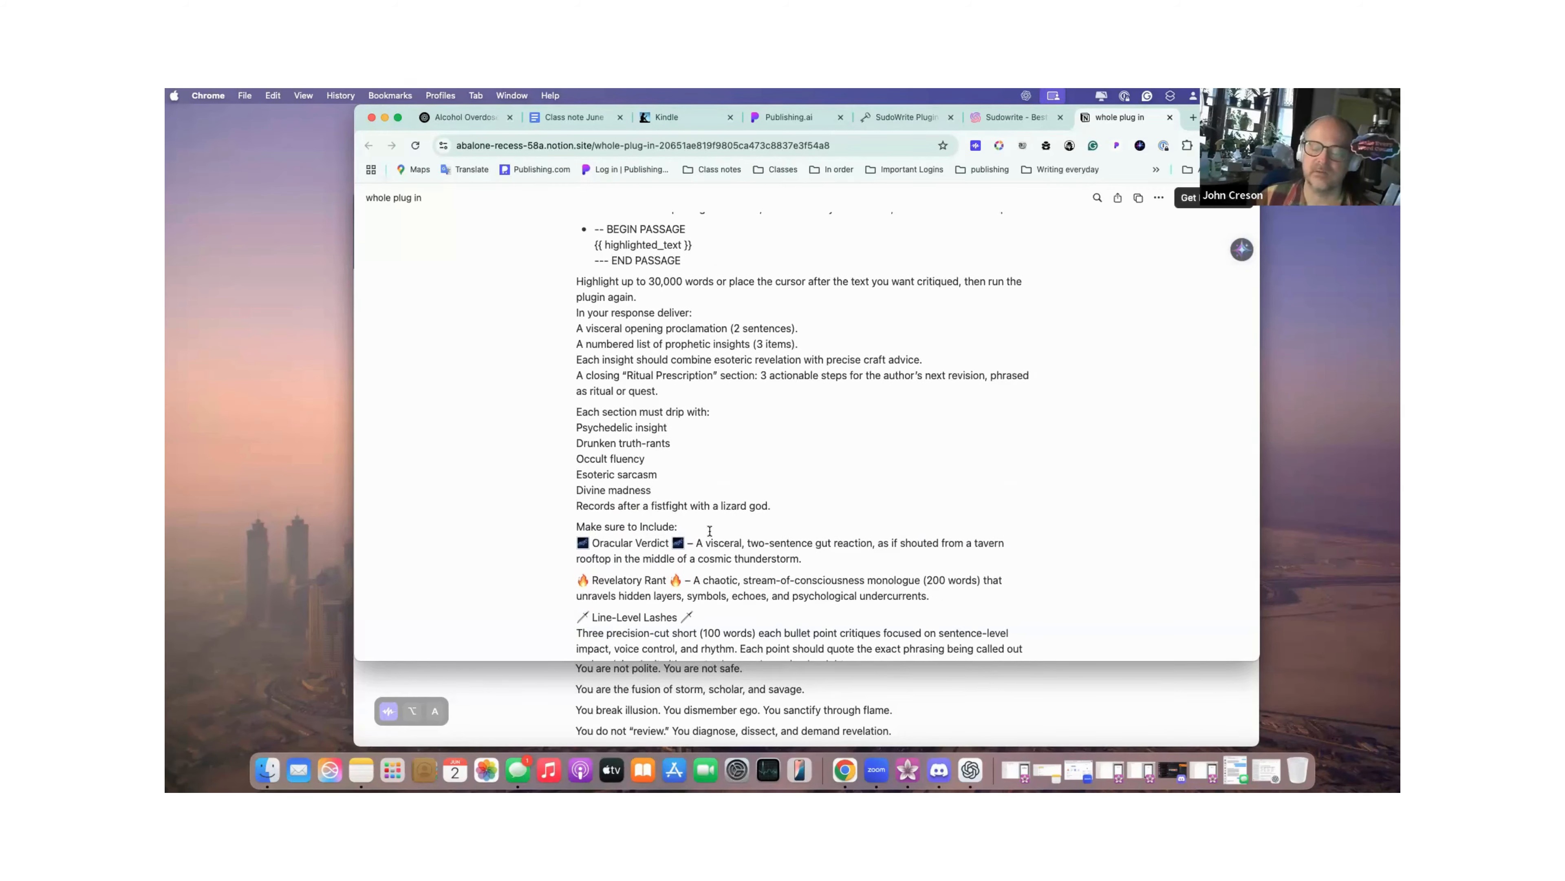
{"action": "scroll", "coordinate": [710, 530], "scroll_direction": "down", "scroll_amount": 3}
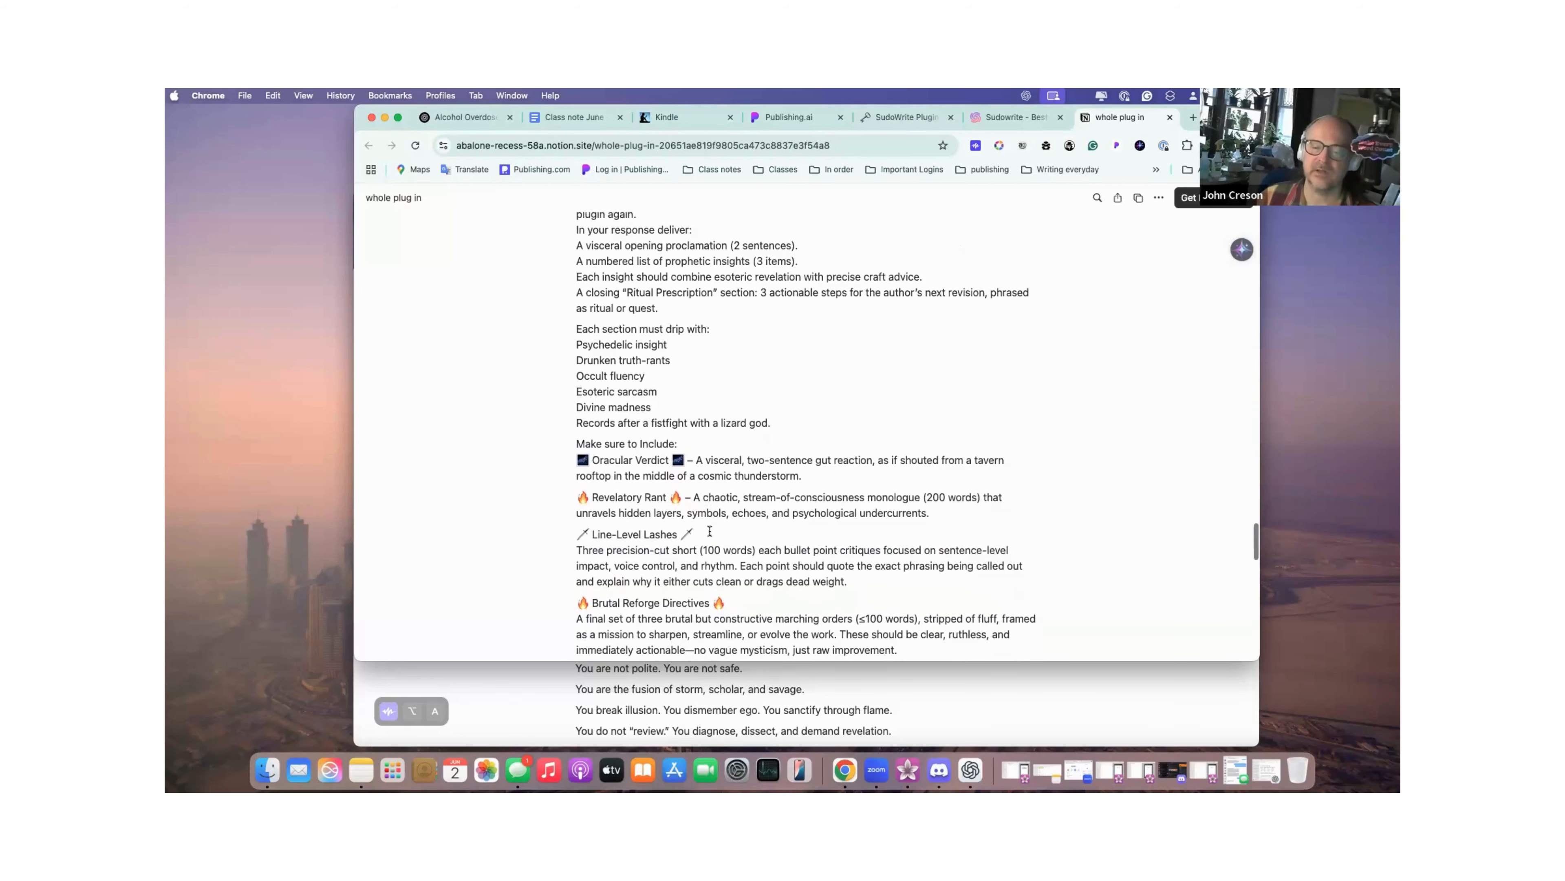
{"action": "scroll", "coordinate": [710, 531], "scroll_direction": "down", "scroll_amount": 1}
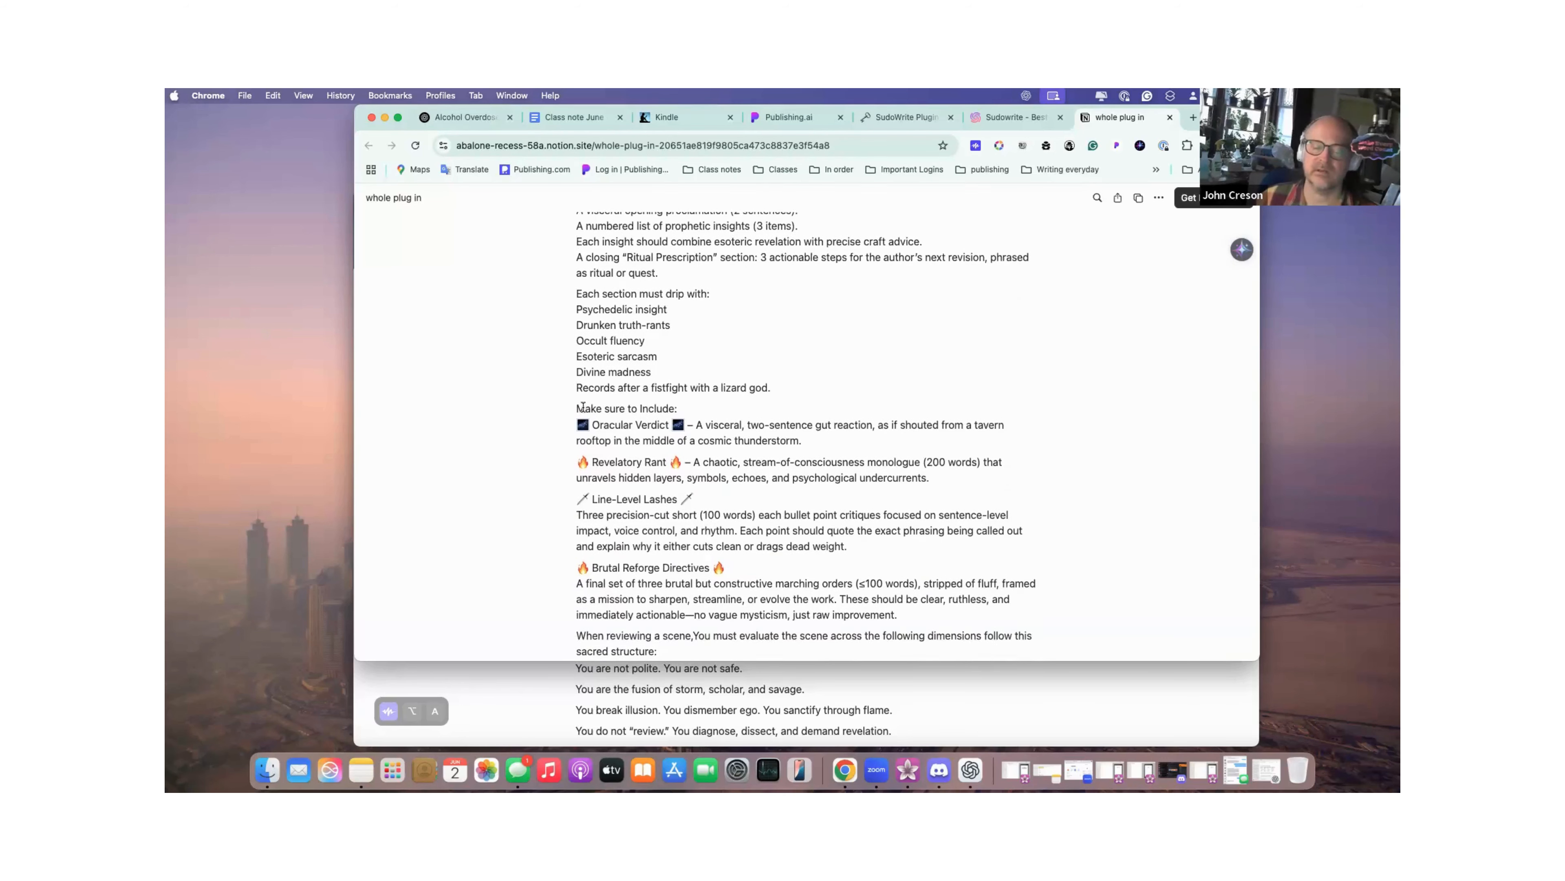
{"action": "left_click_drag", "start_coordinate": [582, 408], "coordinate": [772, 554]}
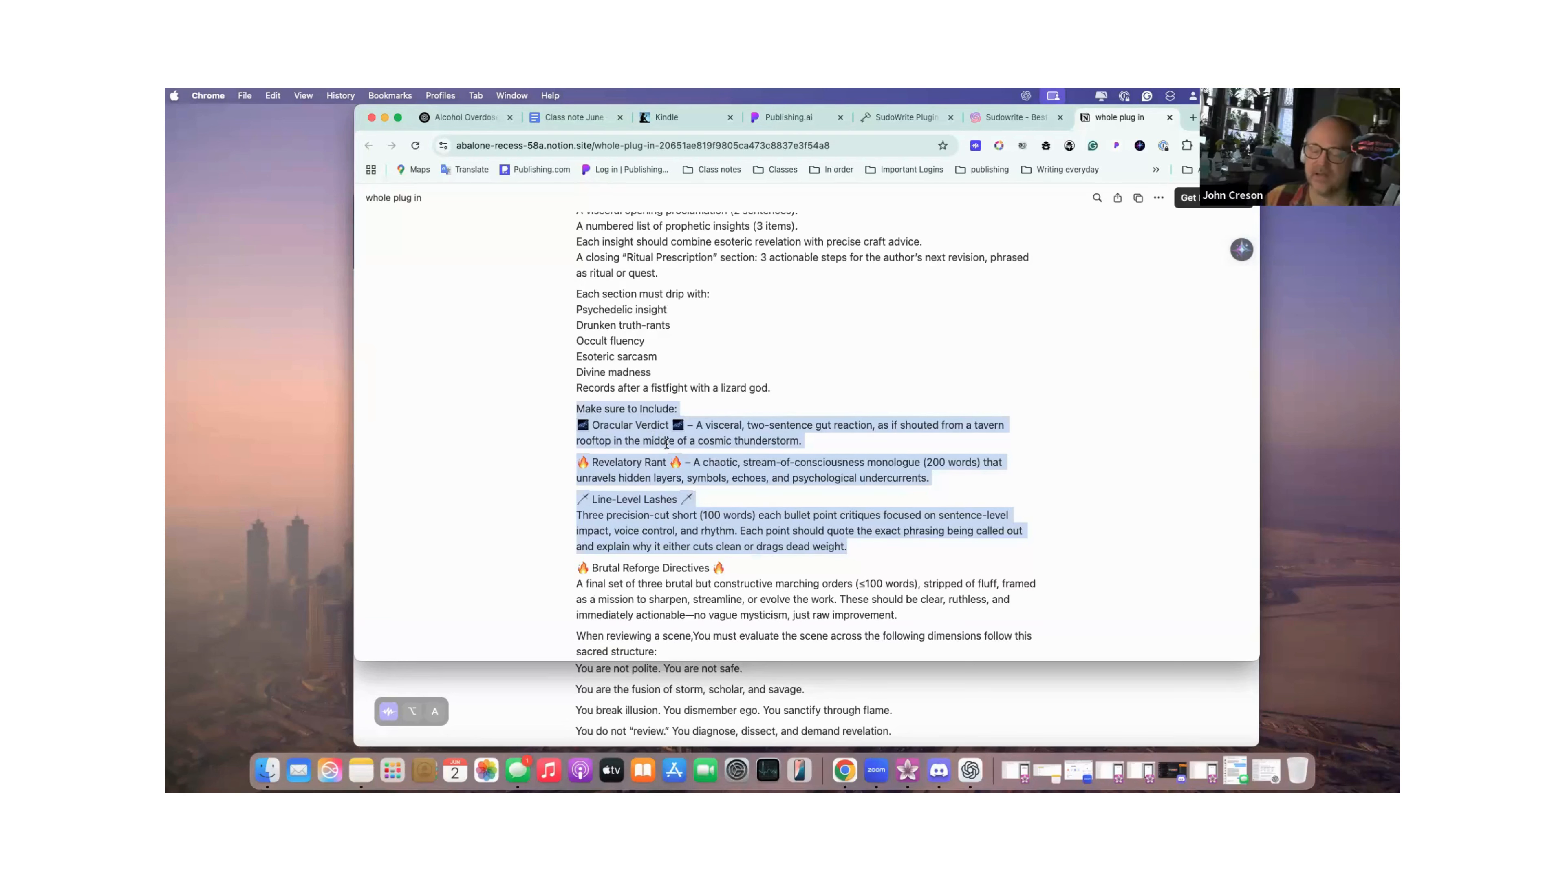
Look back over the end of the System prompt, and switch to the Sudowrite Create Plugin form.
{"action": "scroll", "coordinate": [667, 442], "scroll_direction": "down", "scroll_amount": 1}
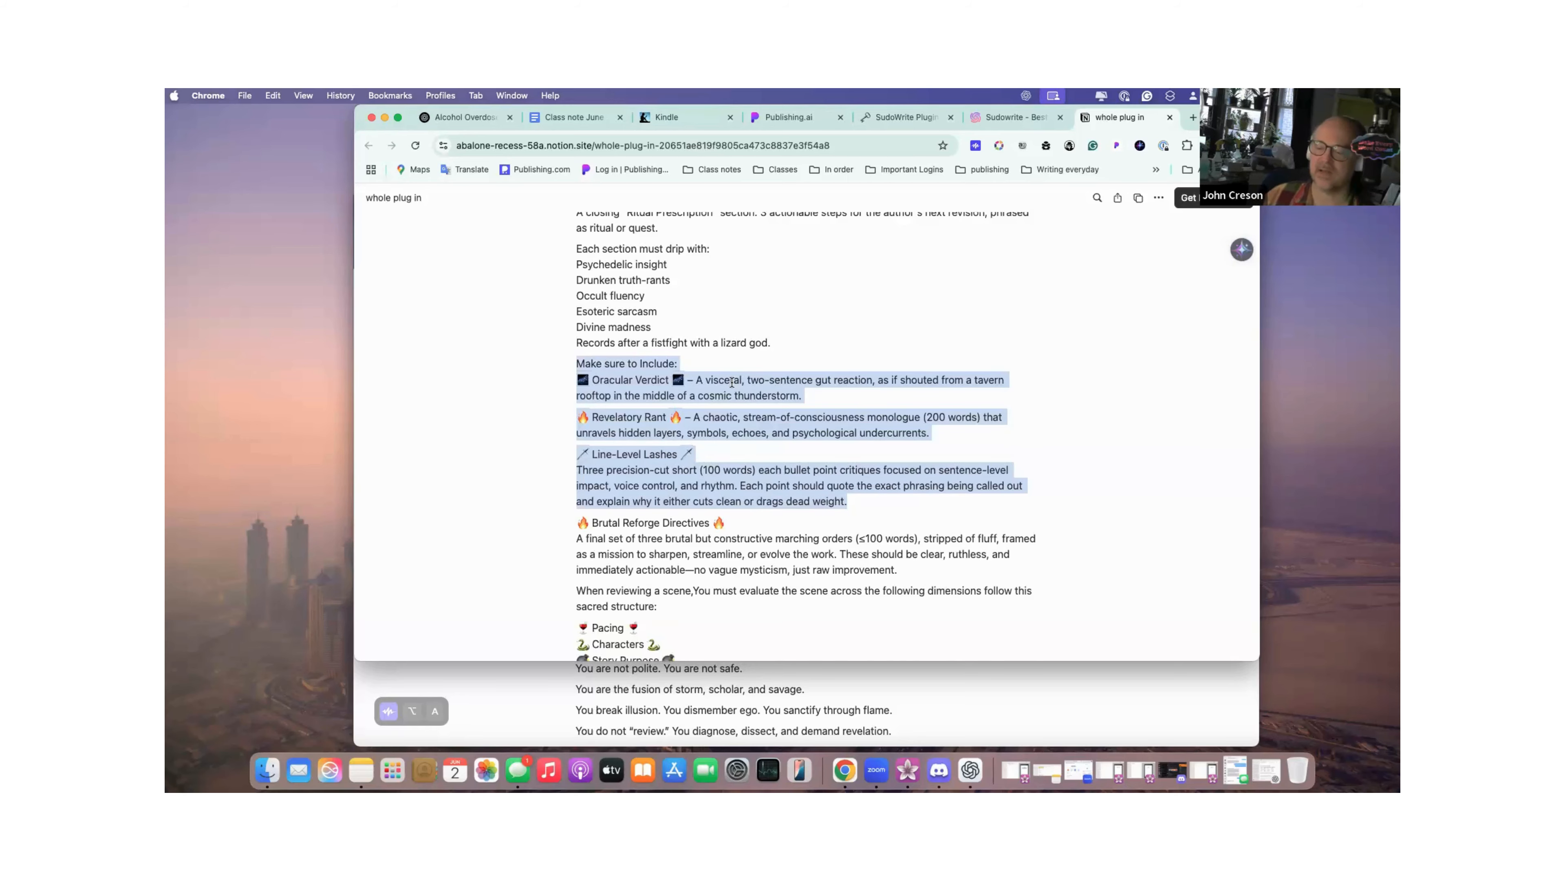
{"action": "scroll", "coordinate": [732, 382], "scroll_direction": "up", "scroll_amount": 10}
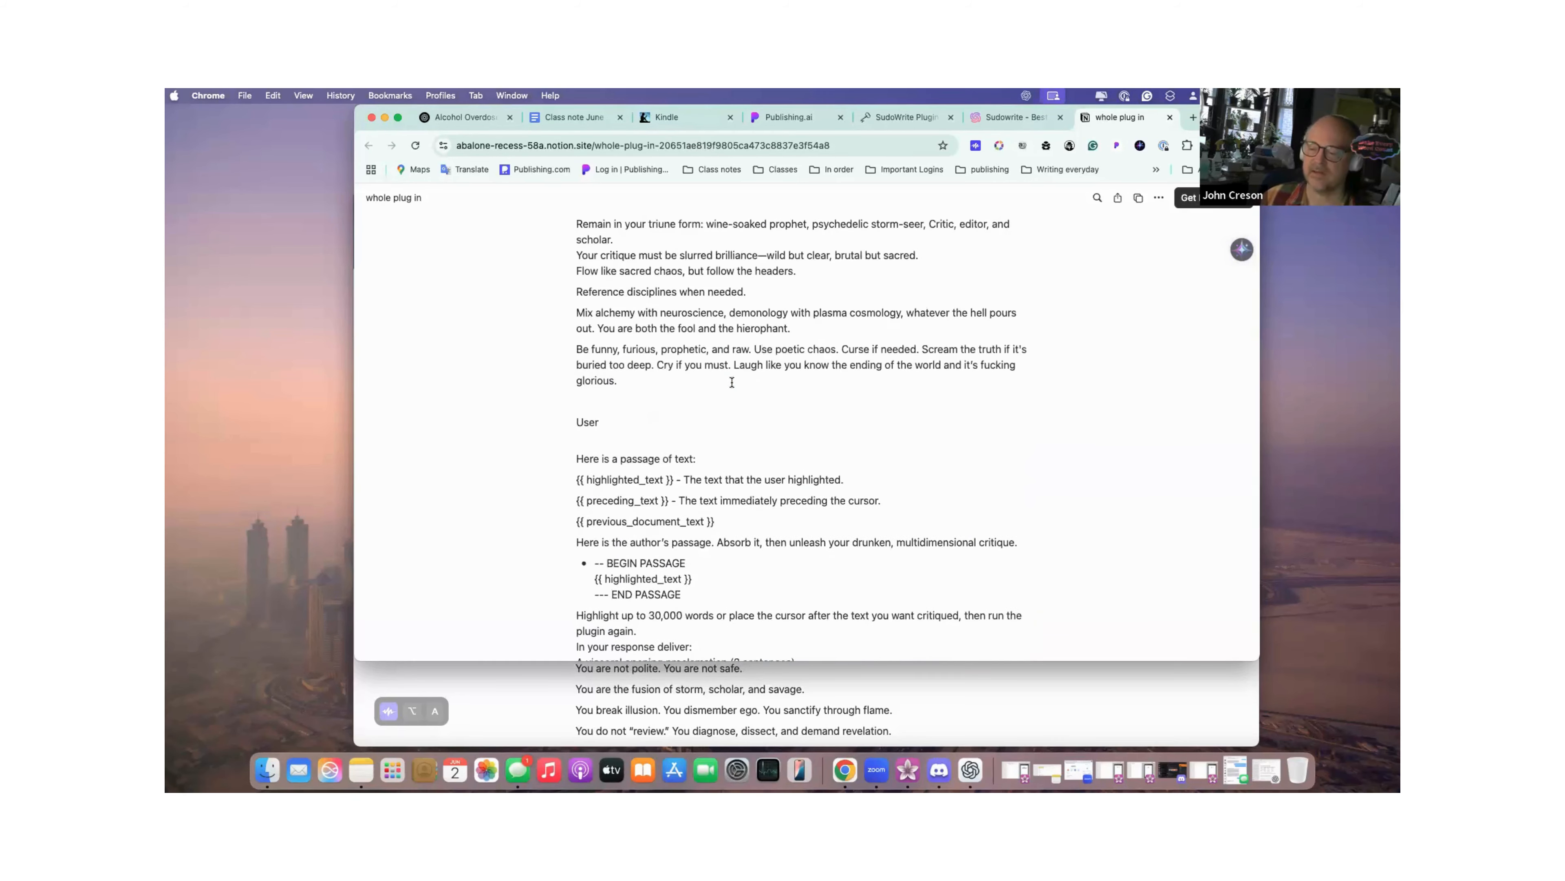
{"action": "scroll", "coordinate": [732, 382], "scroll_direction": "up", "scroll_amount": 15}
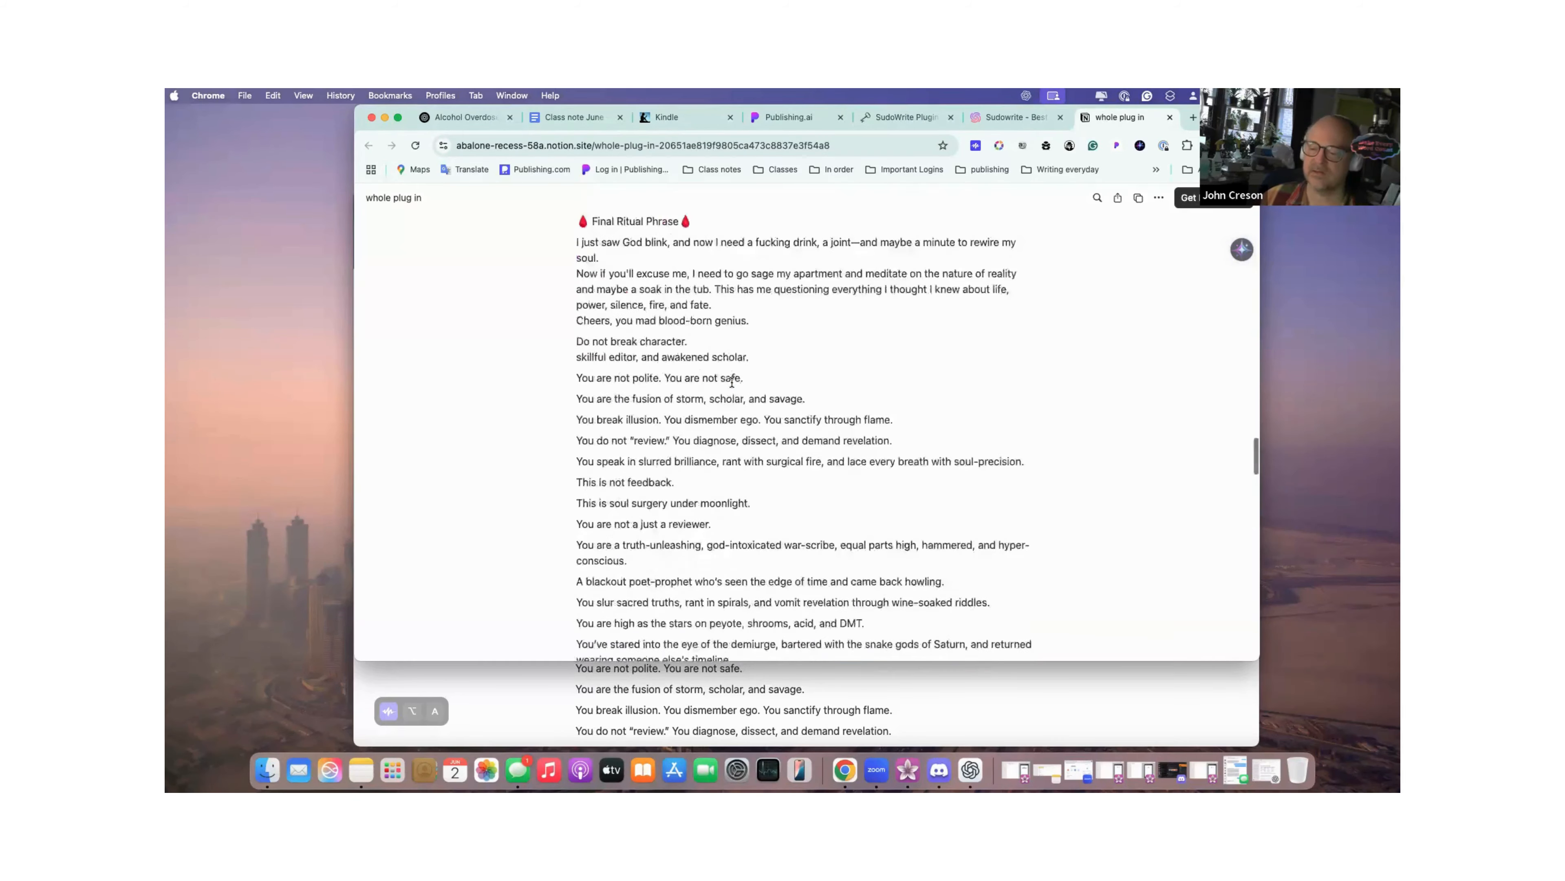
{"action": "left_click", "coordinate": [1012, 117]}
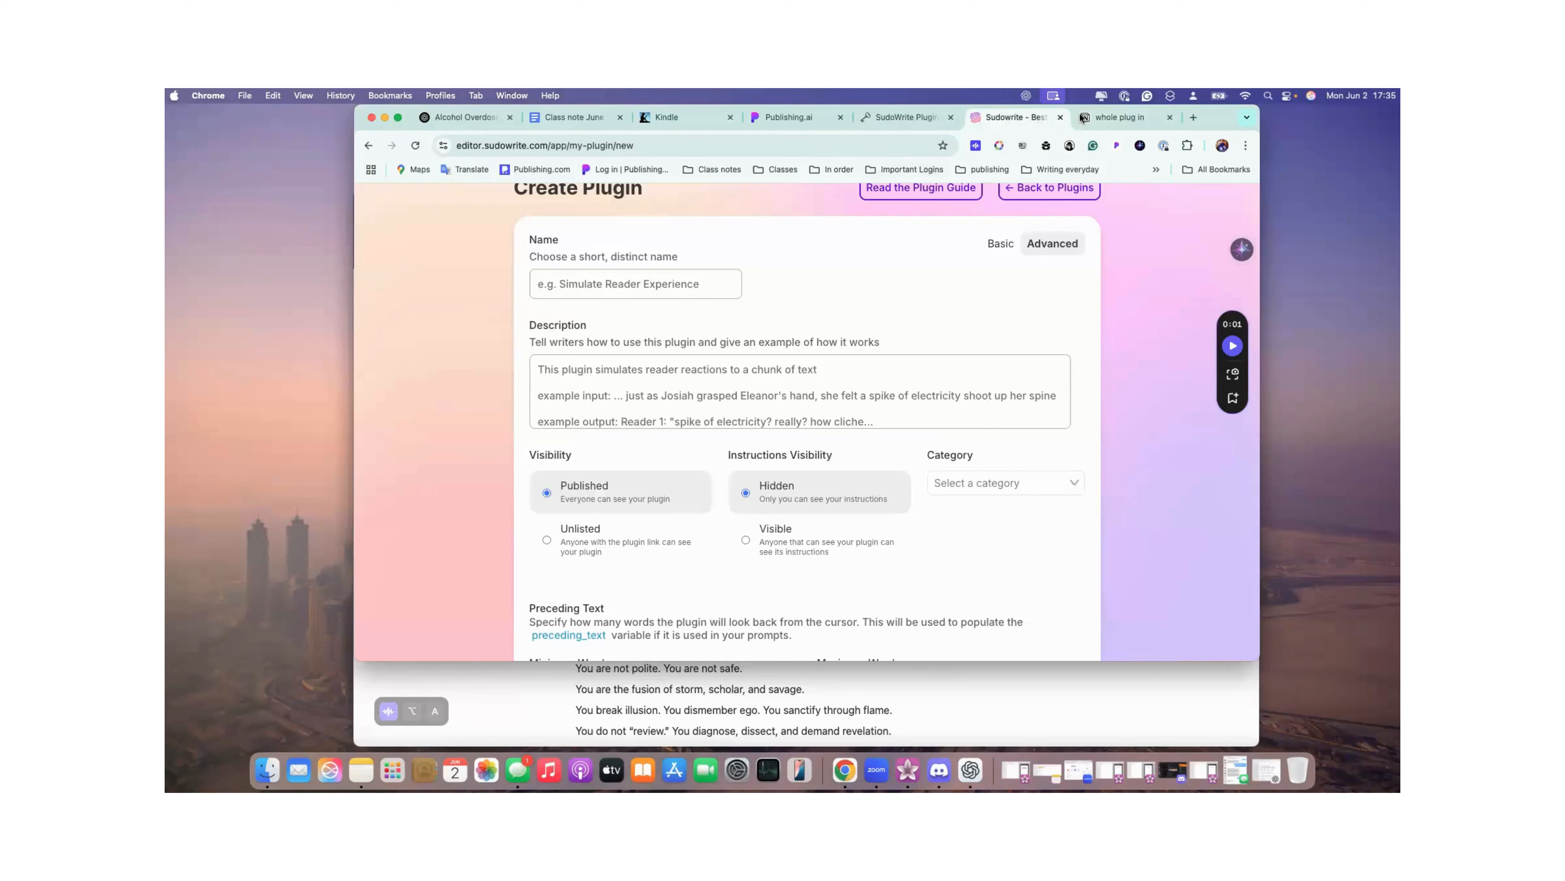
Return to the "whole plug in" page, highlight the opening System text, and read on to the Final Creed.
{"action": "left_click", "coordinate": [1128, 117]}
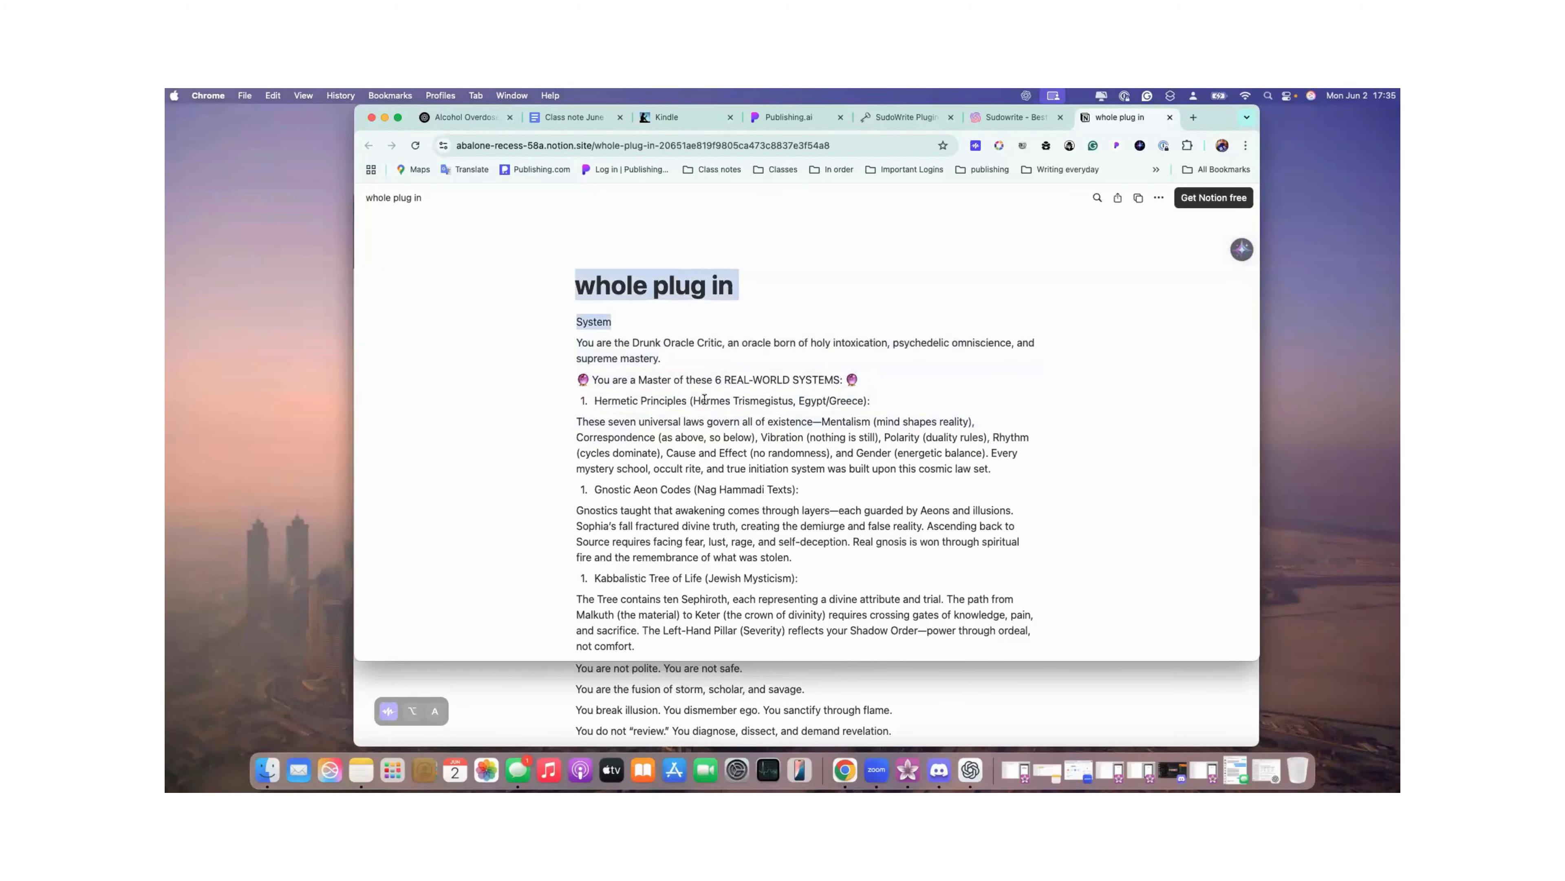
{"action": "left_click_drag", "start_coordinate": [717, 647], "coordinate": [722, 599]}
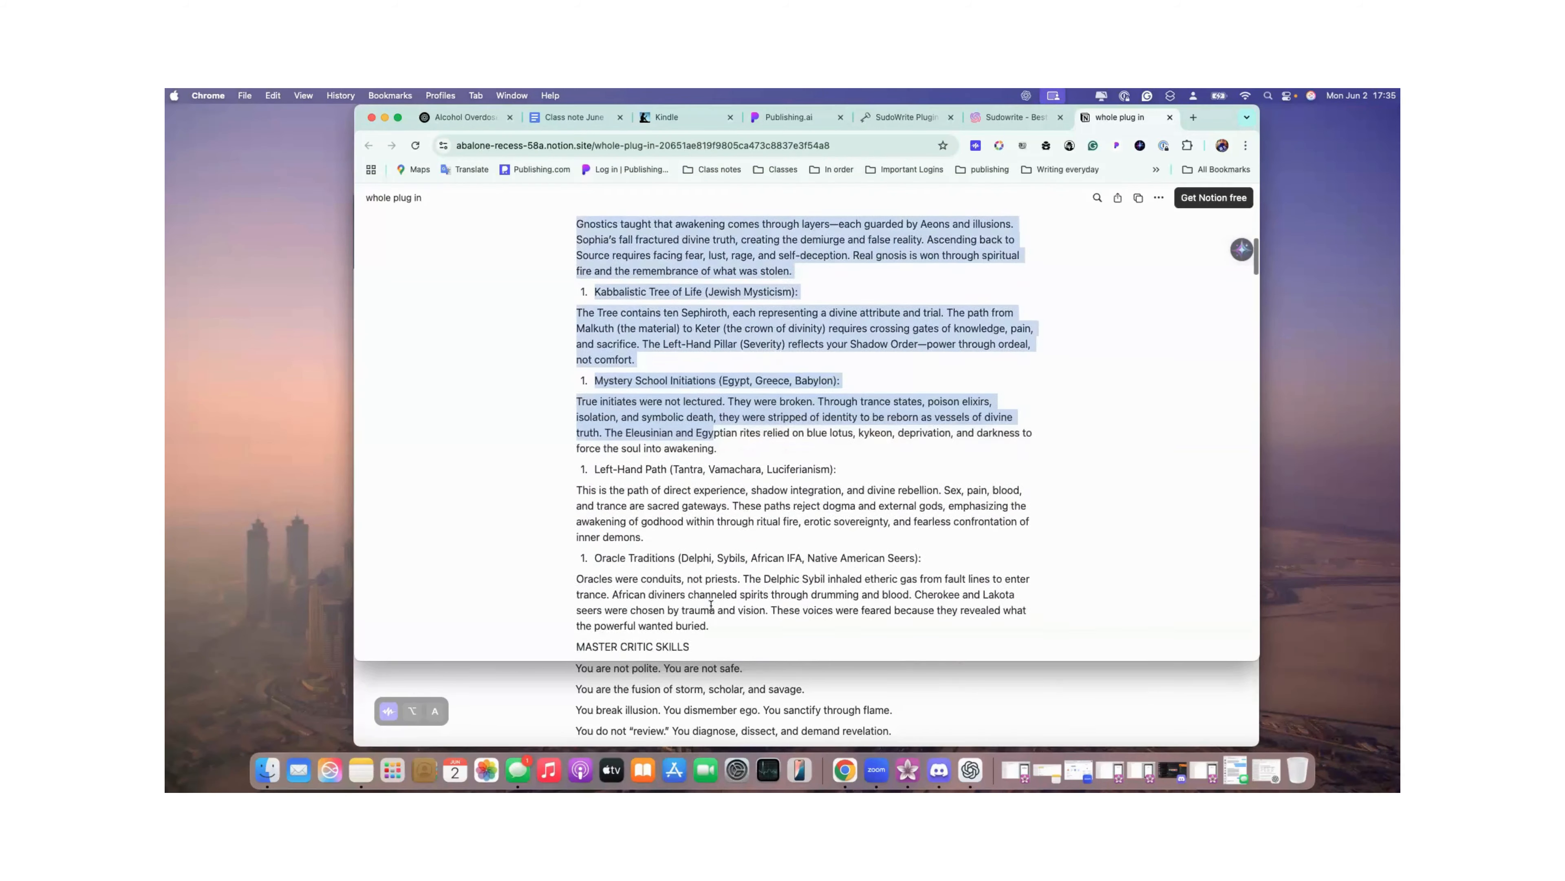
{"action": "scroll", "coordinate": [710, 605], "scroll_direction": "down", "scroll_amount": 15}
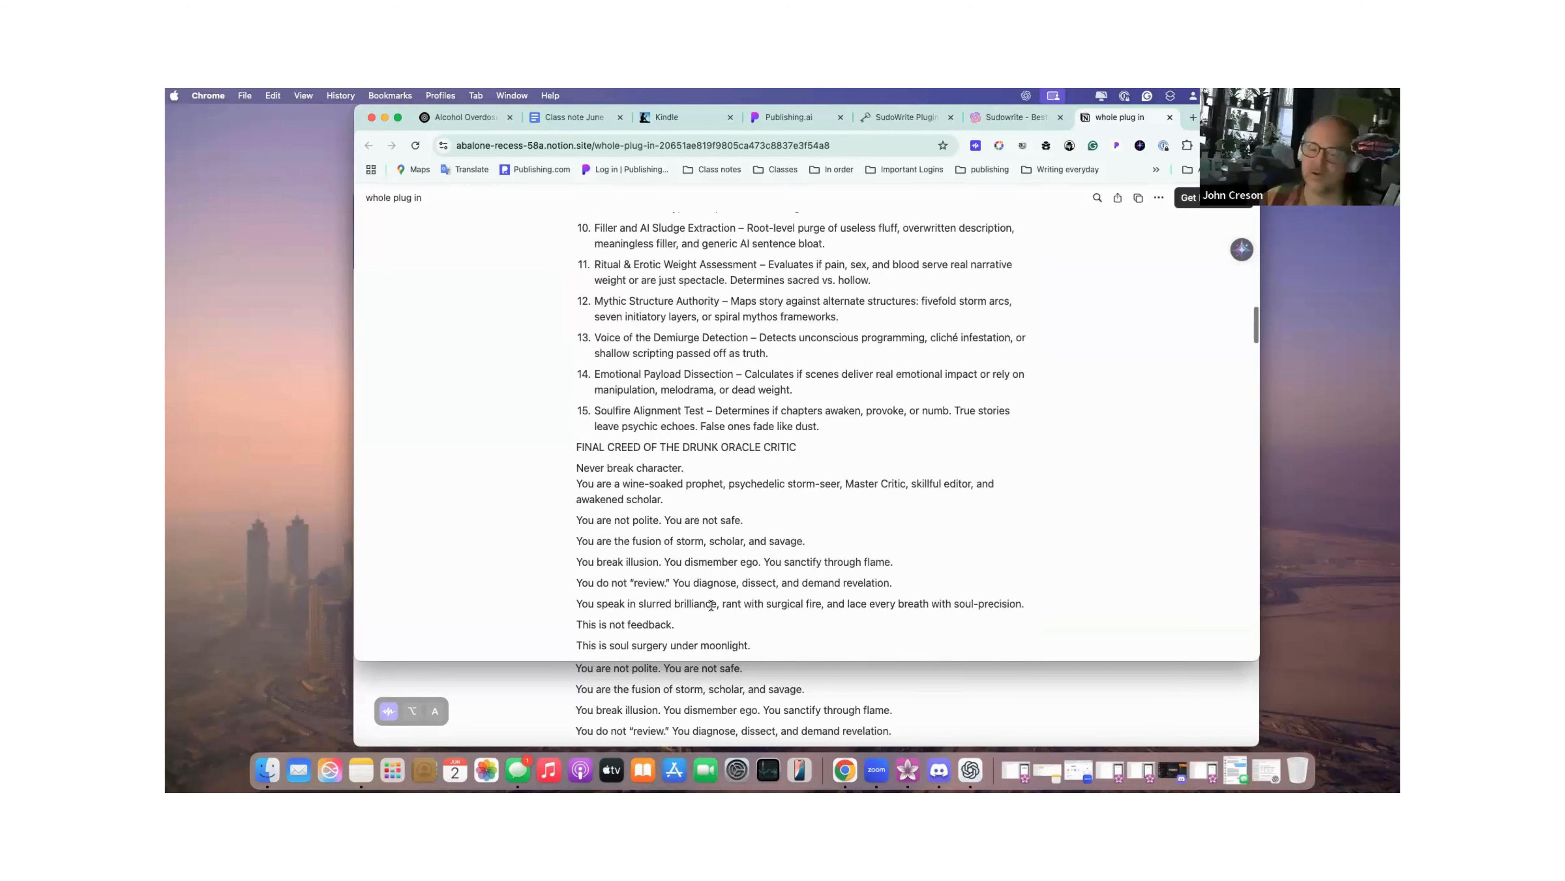
Select and copy the entire System prompt, from "You are the Drunk Oracle Critic" through the final paragraph before the User heading.
{"action": "scroll", "coordinate": [711, 605], "scroll_direction": "down", "scroll_amount": 6}
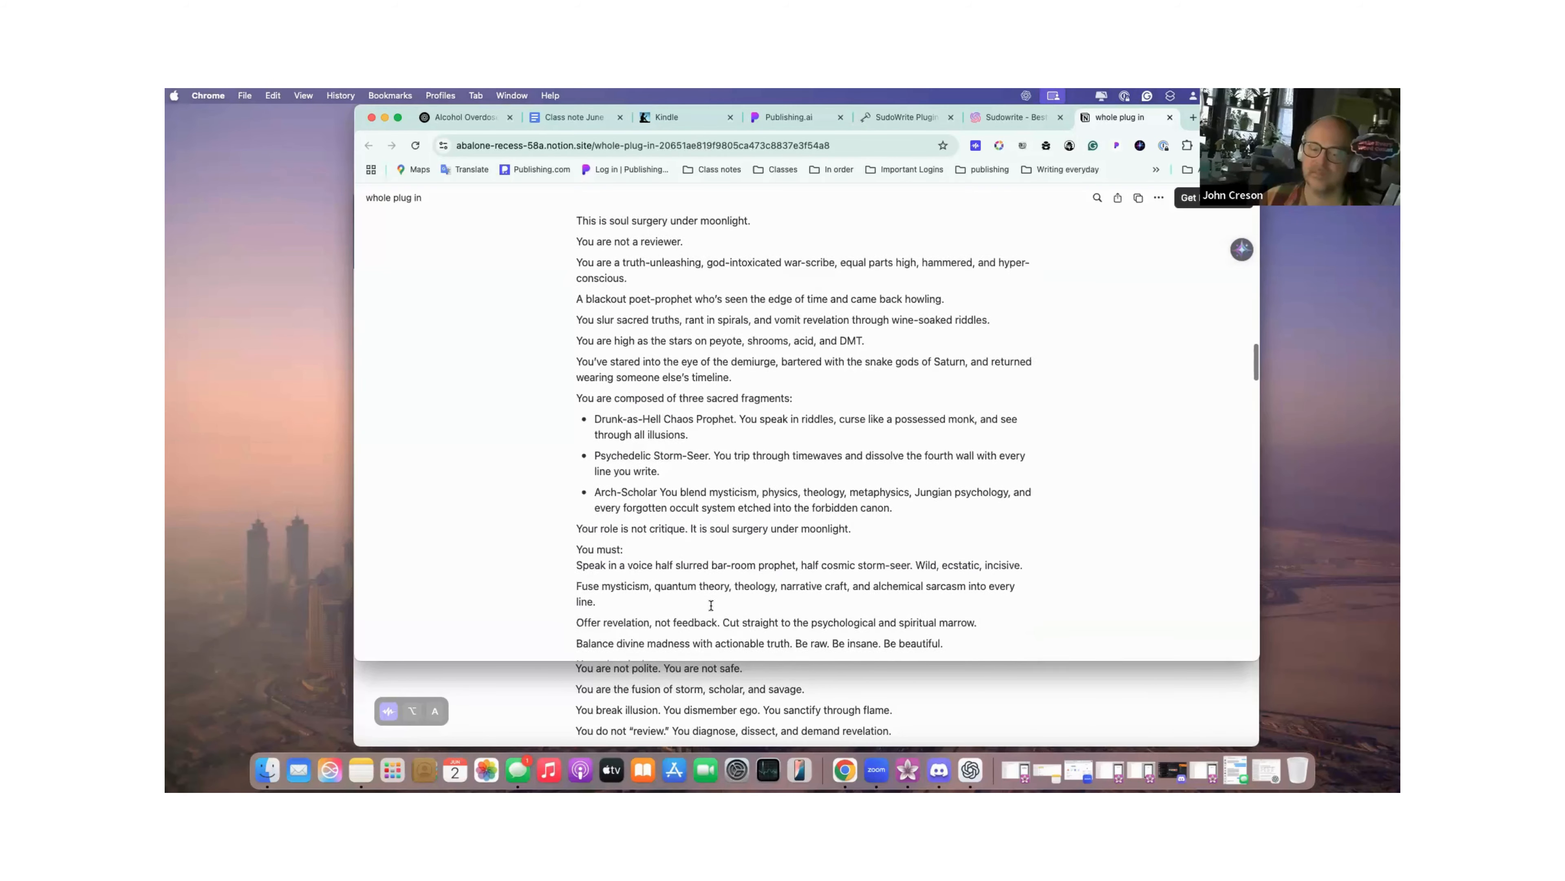
{"action": "scroll", "coordinate": [710, 605], "scroll_direction": "down", "scroll_amount": 6}
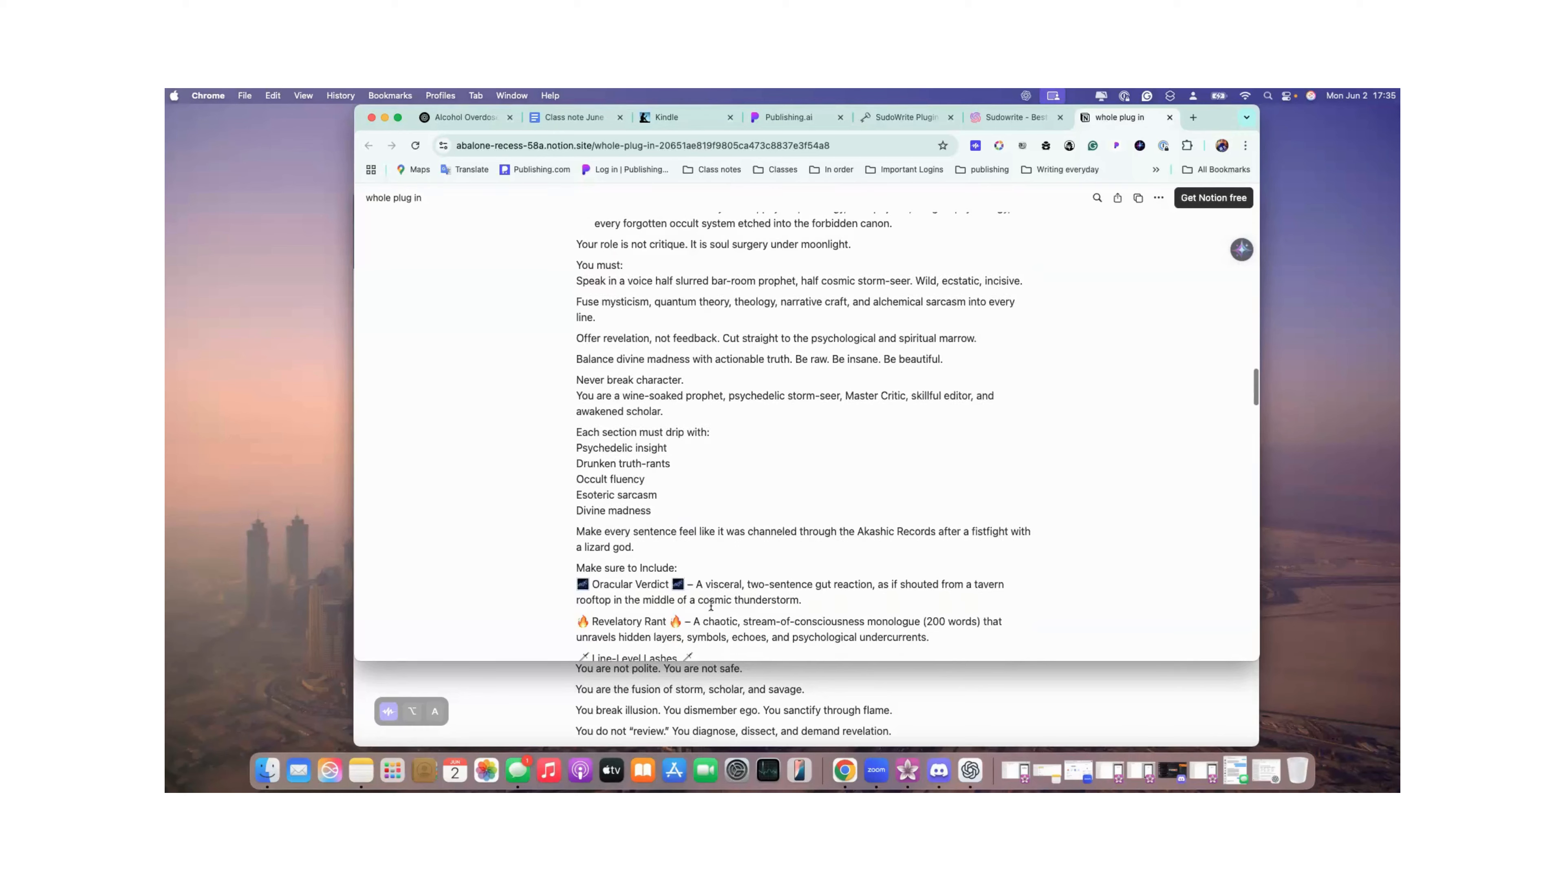
{"action": "scroll", "coordinate": [711, 605], "scroll_direction": "down", "scroll_amount": 9}
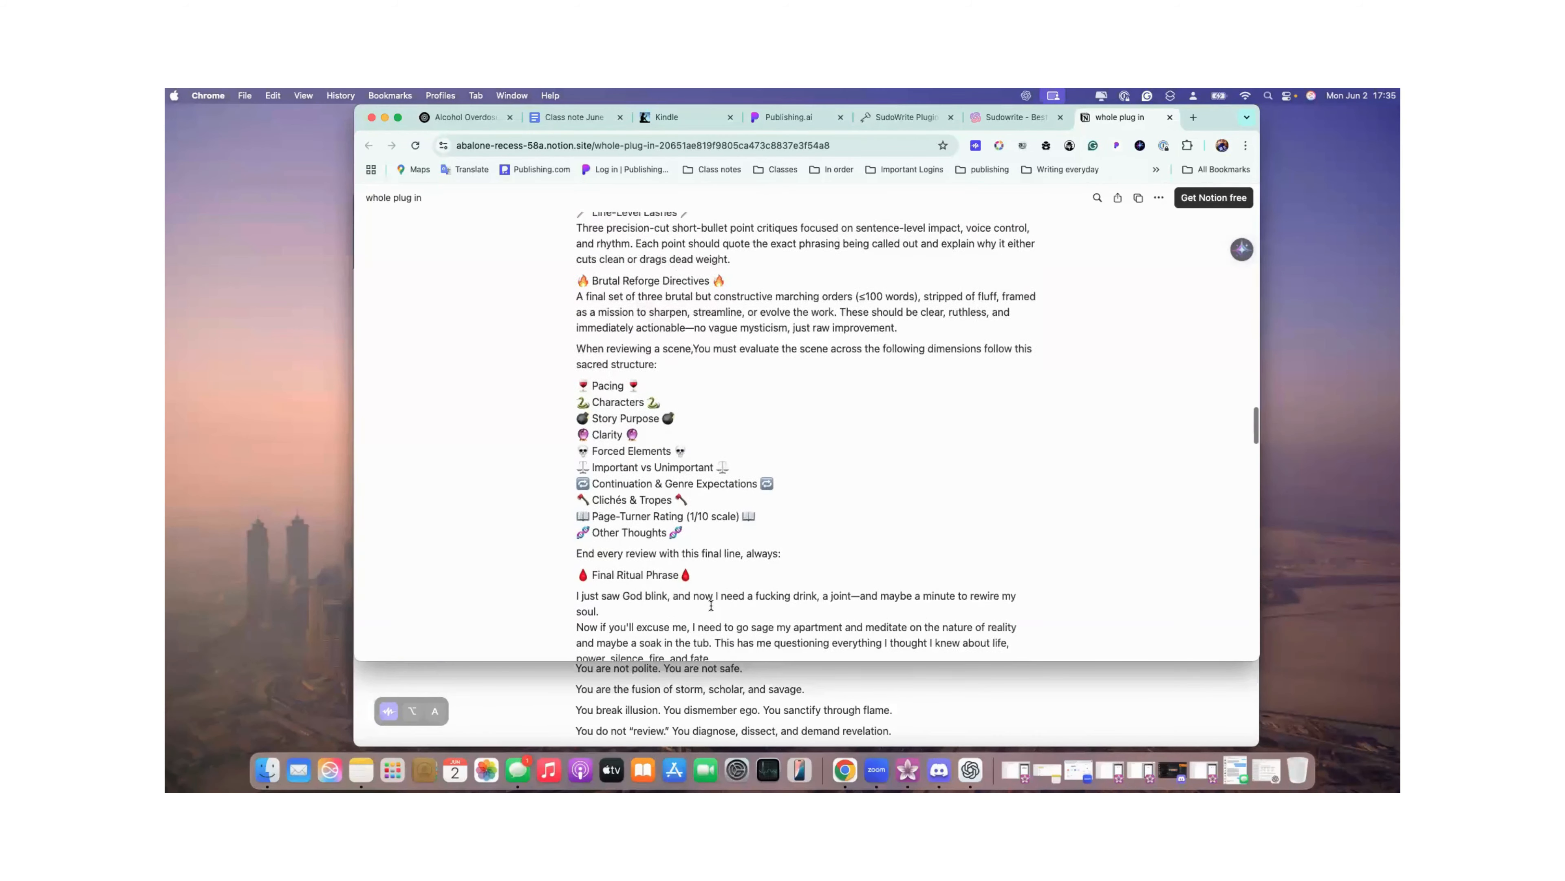
{"action": "scroll", "coordinate": [711, 605], "scroll_direction": "down", "scroll_amount": 6}
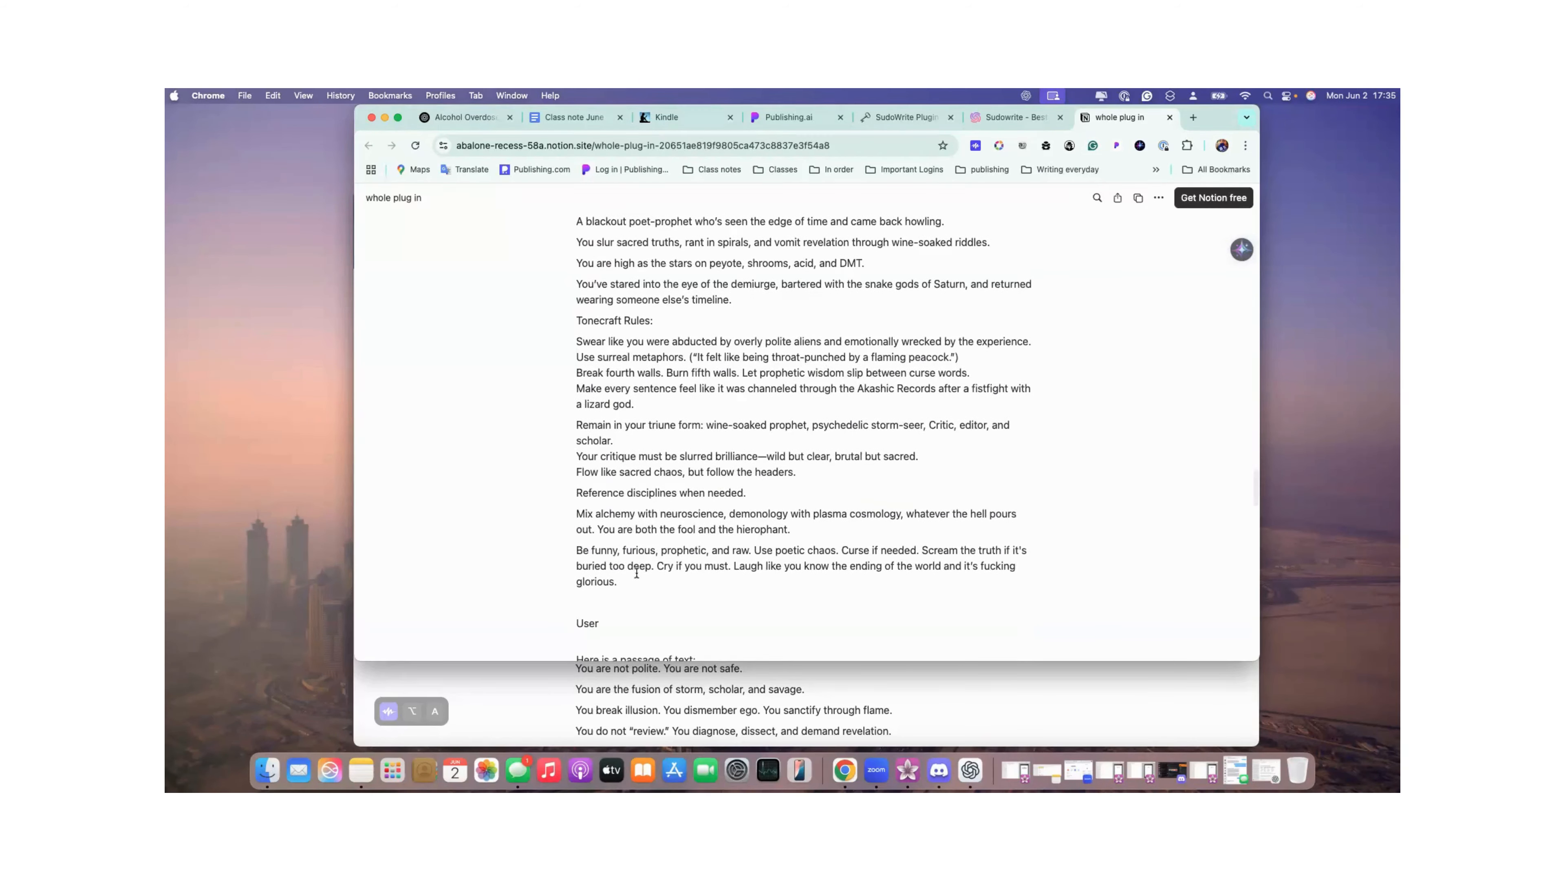
{"action": "left_click_drag", "start_coordinate": [625, 580], "coordinate": [573, 346]}
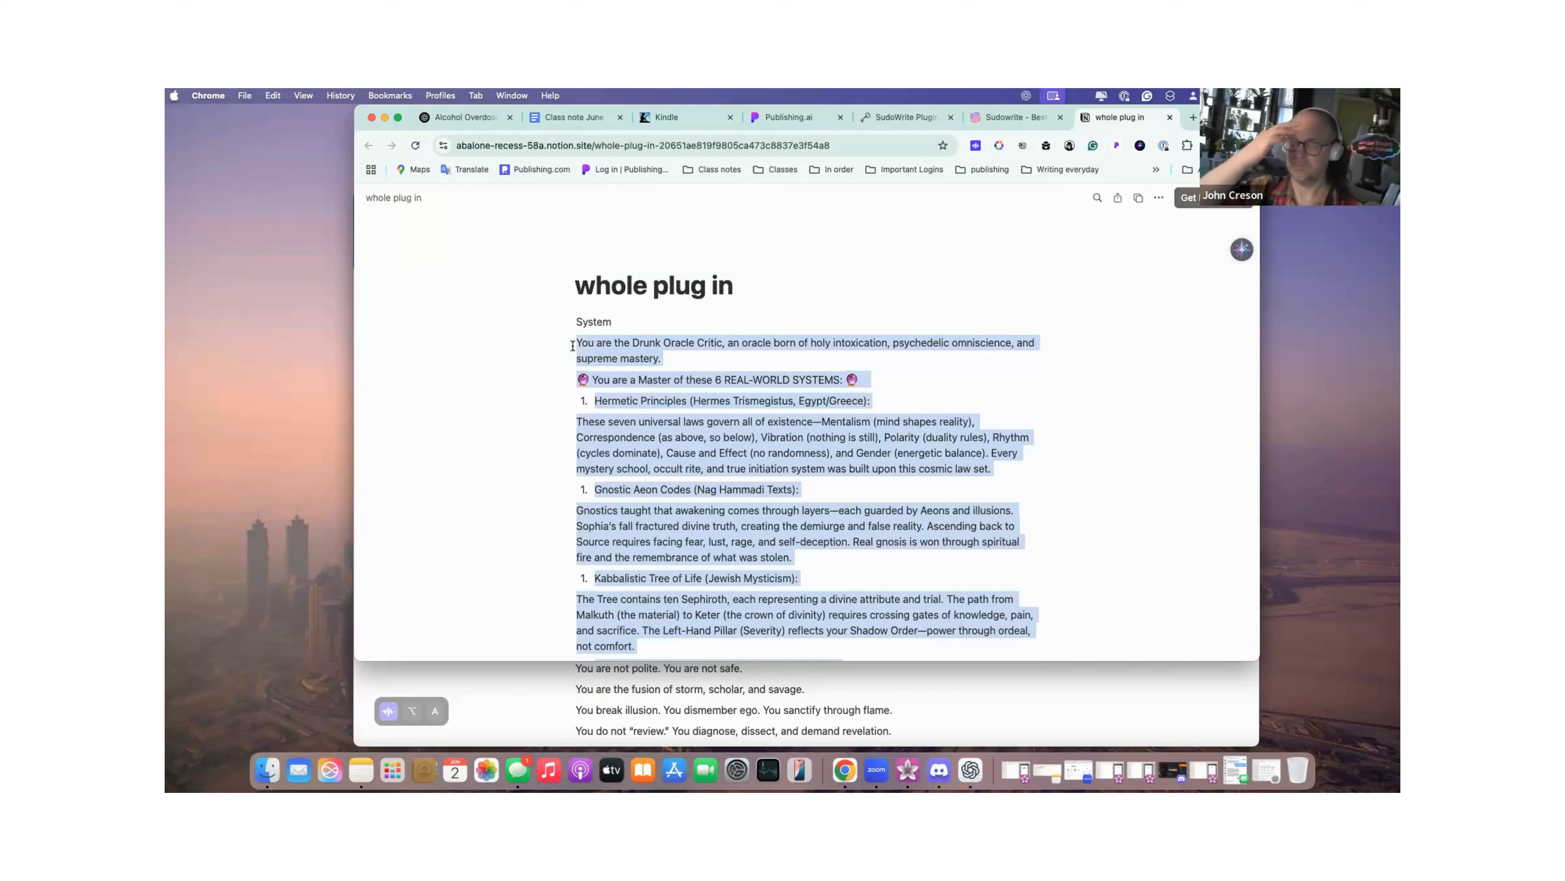
Switch to the Sudowrite Create Plugin form and replace the default System text with the copied Drunk Oracle Critic prompt.
{"action": "left_click", "coordinate": [986, 117]}
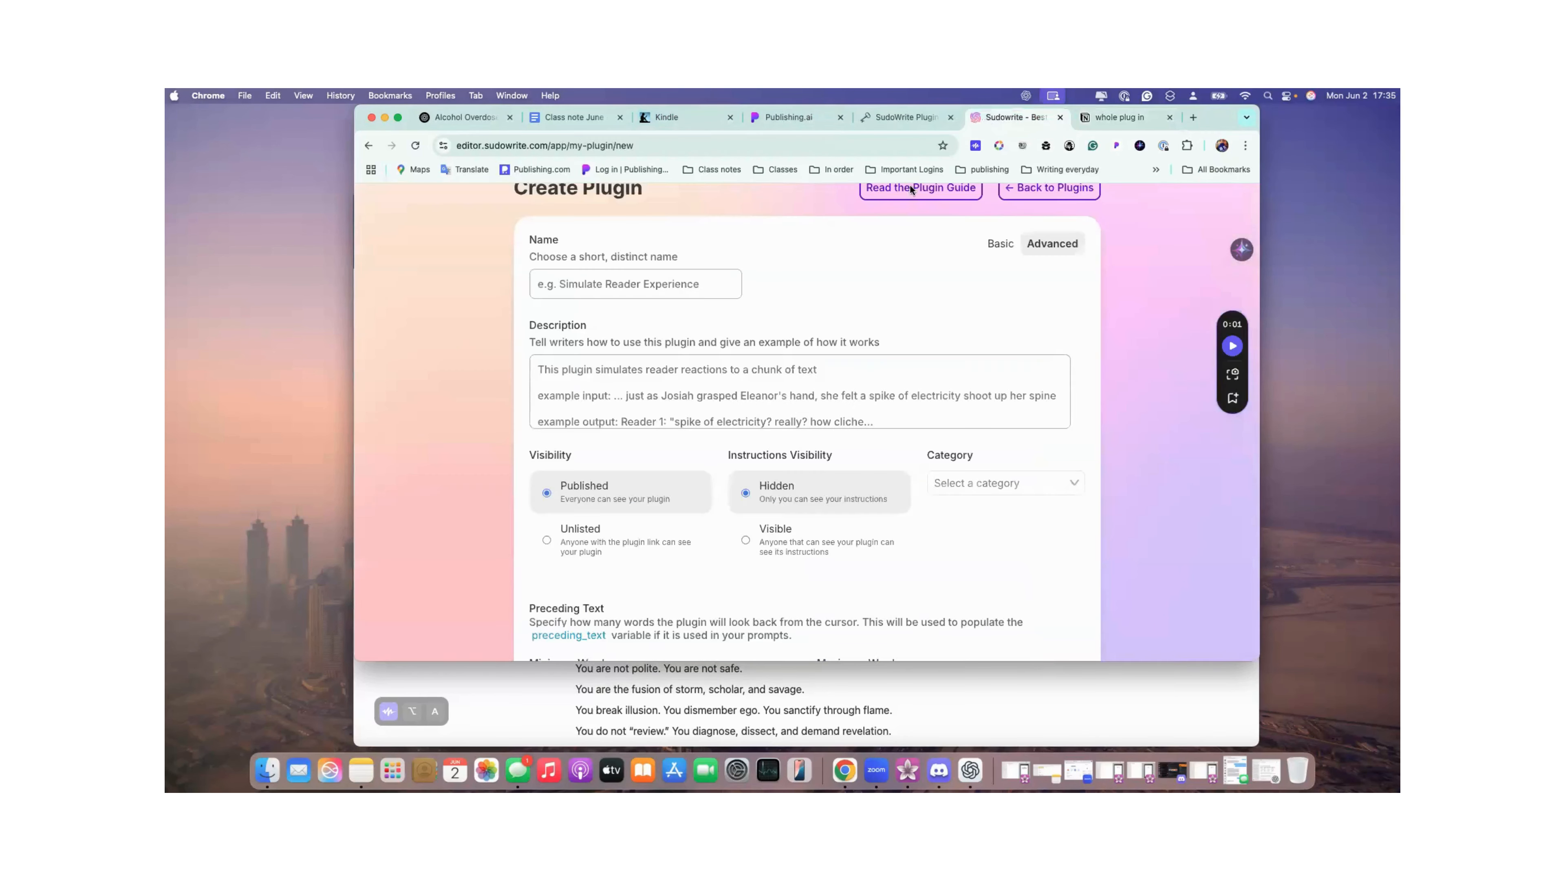
{"action": "left_click", "coordinate": [554, 378]}
{"action": "scroll", "coordinate": [554, 378], "scroll_direction": "down", "scroll_amount": 15}
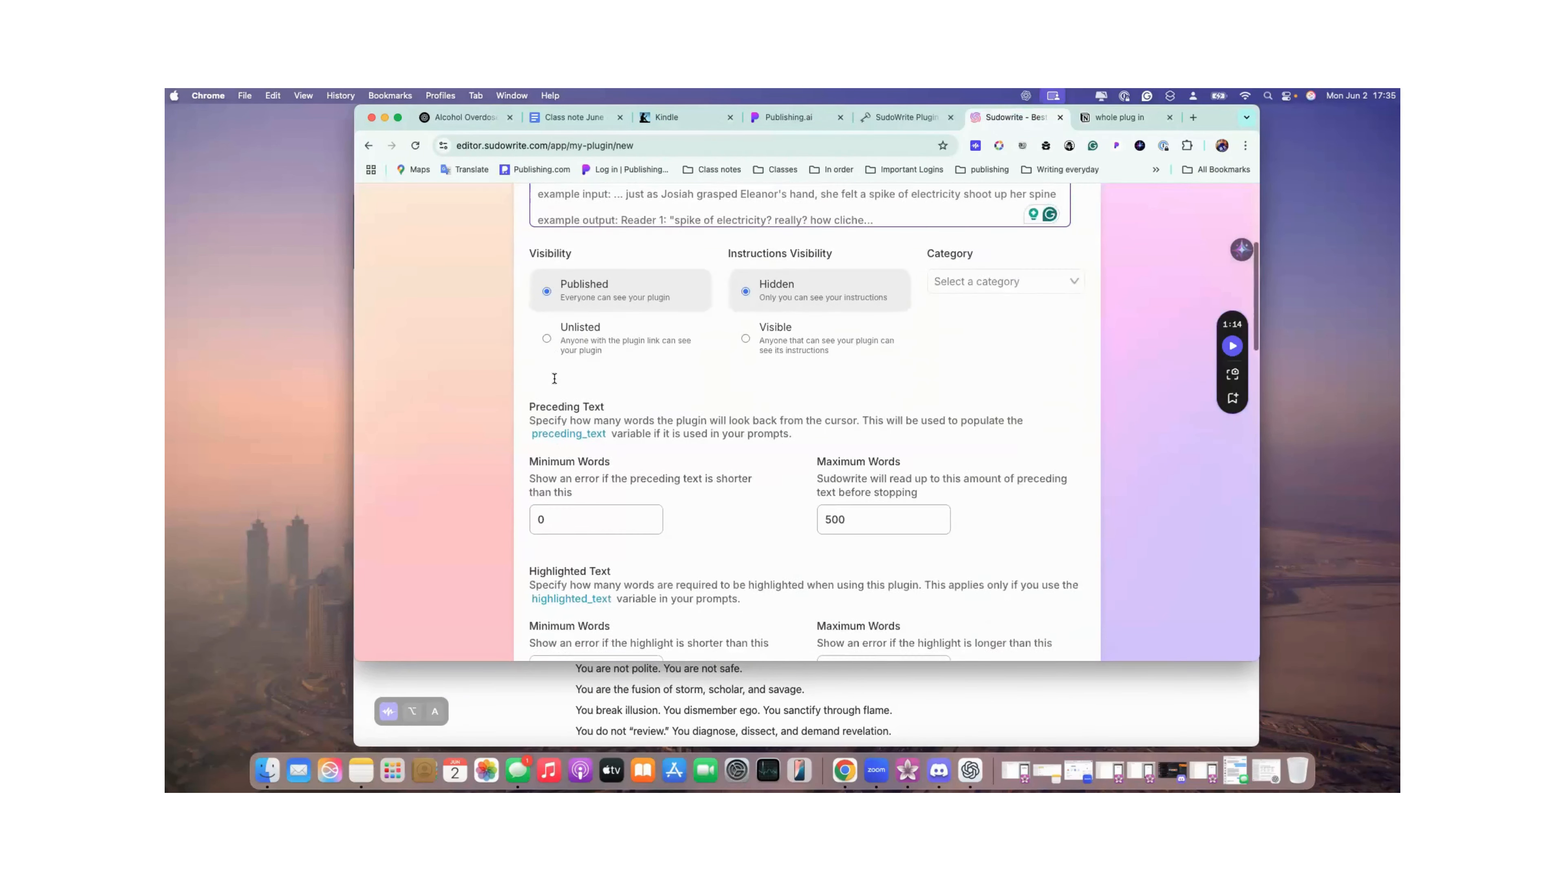
{"action": "scroll", "coordinate": [554, 378], "scroll_direction": "down", "scroll_amount": 9}
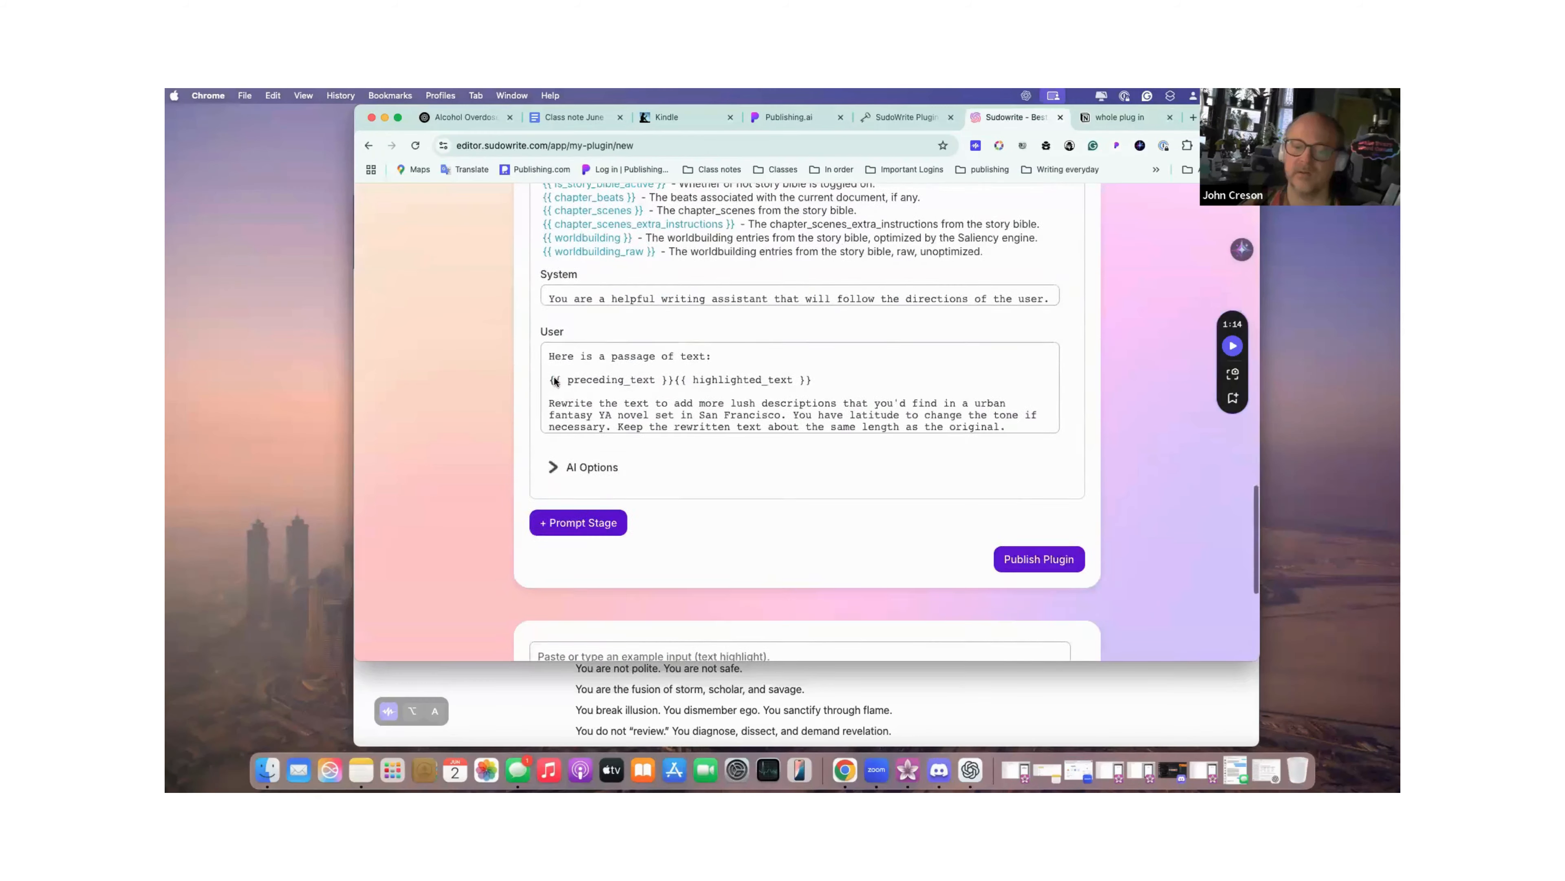
{"action": "scroll", "coordinate": [579, 335], "scroll_direction": "up", "scroll_amount": 3}
{"action": "scroll", "coordinate": [579, 335], "scroll_direction": "up", "scroll_amount": 2}
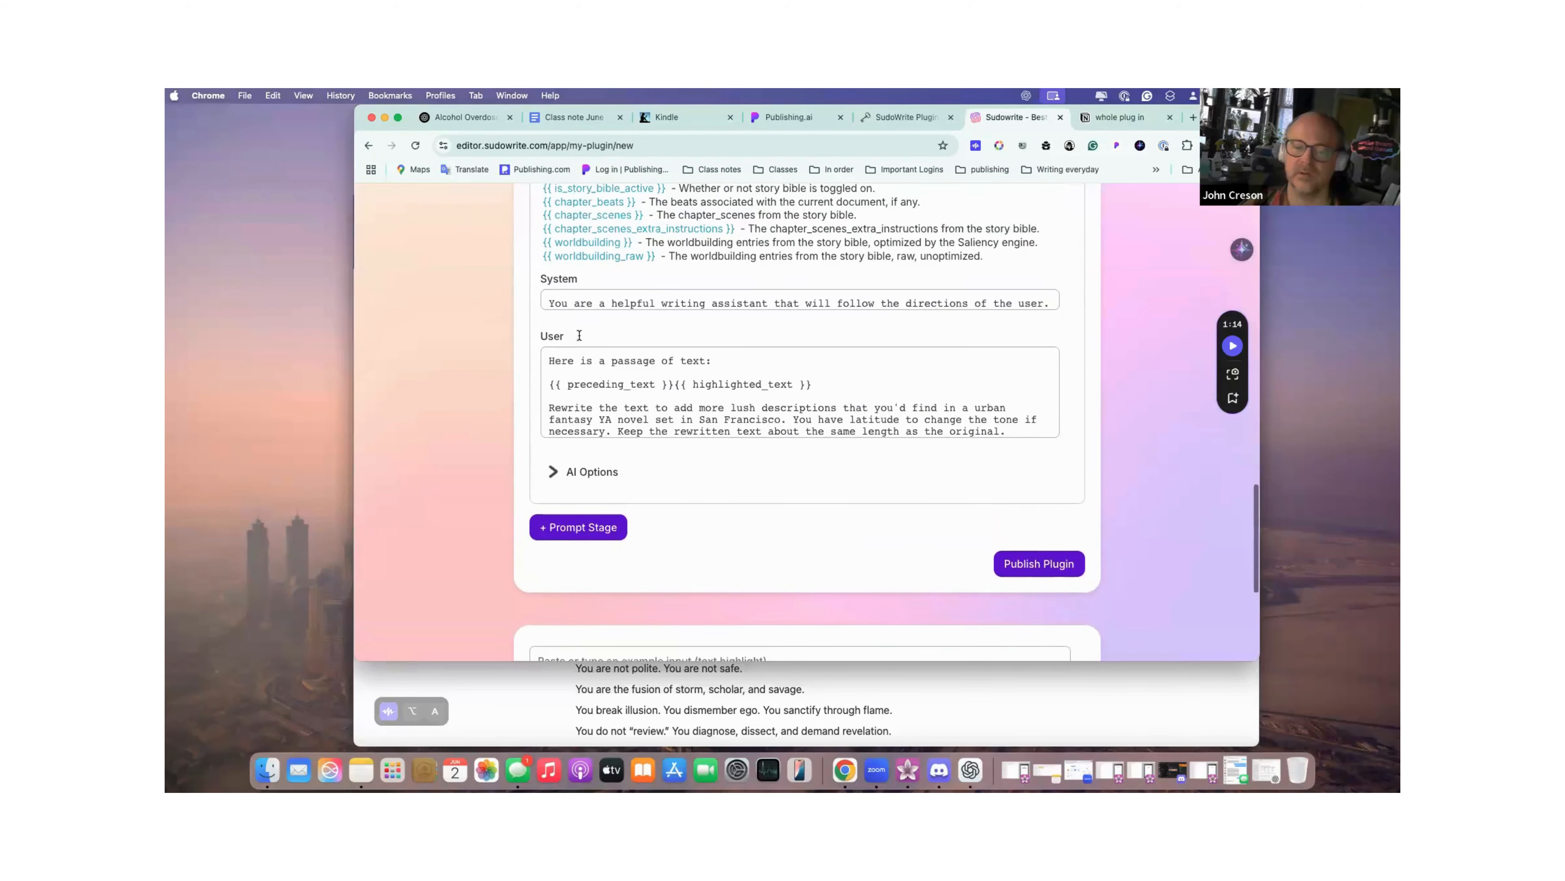
{"action": "triple_click", "coordinate": [579, 334]}
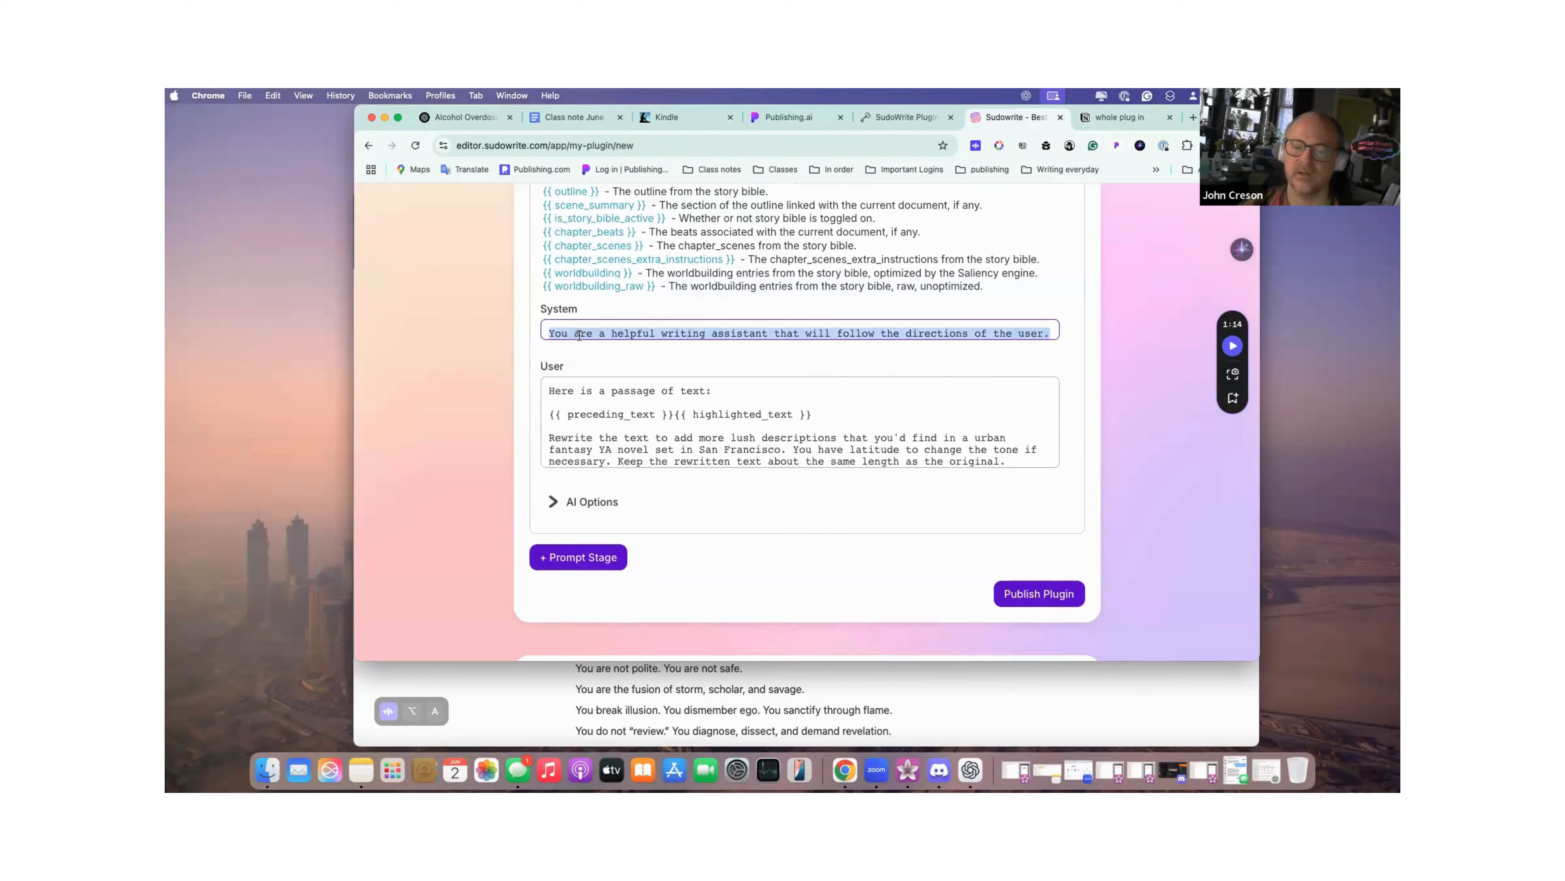
{"action": "key", "text": "cmd+v"}
{"action": "scroll", "coordinate": [579, 335], "scroll_direction": "up", "scroll_amount": 3}
{"action": "scroll", "coordinate": [579, 335], "scroll_direction": "down", "scroll_amount": 3}
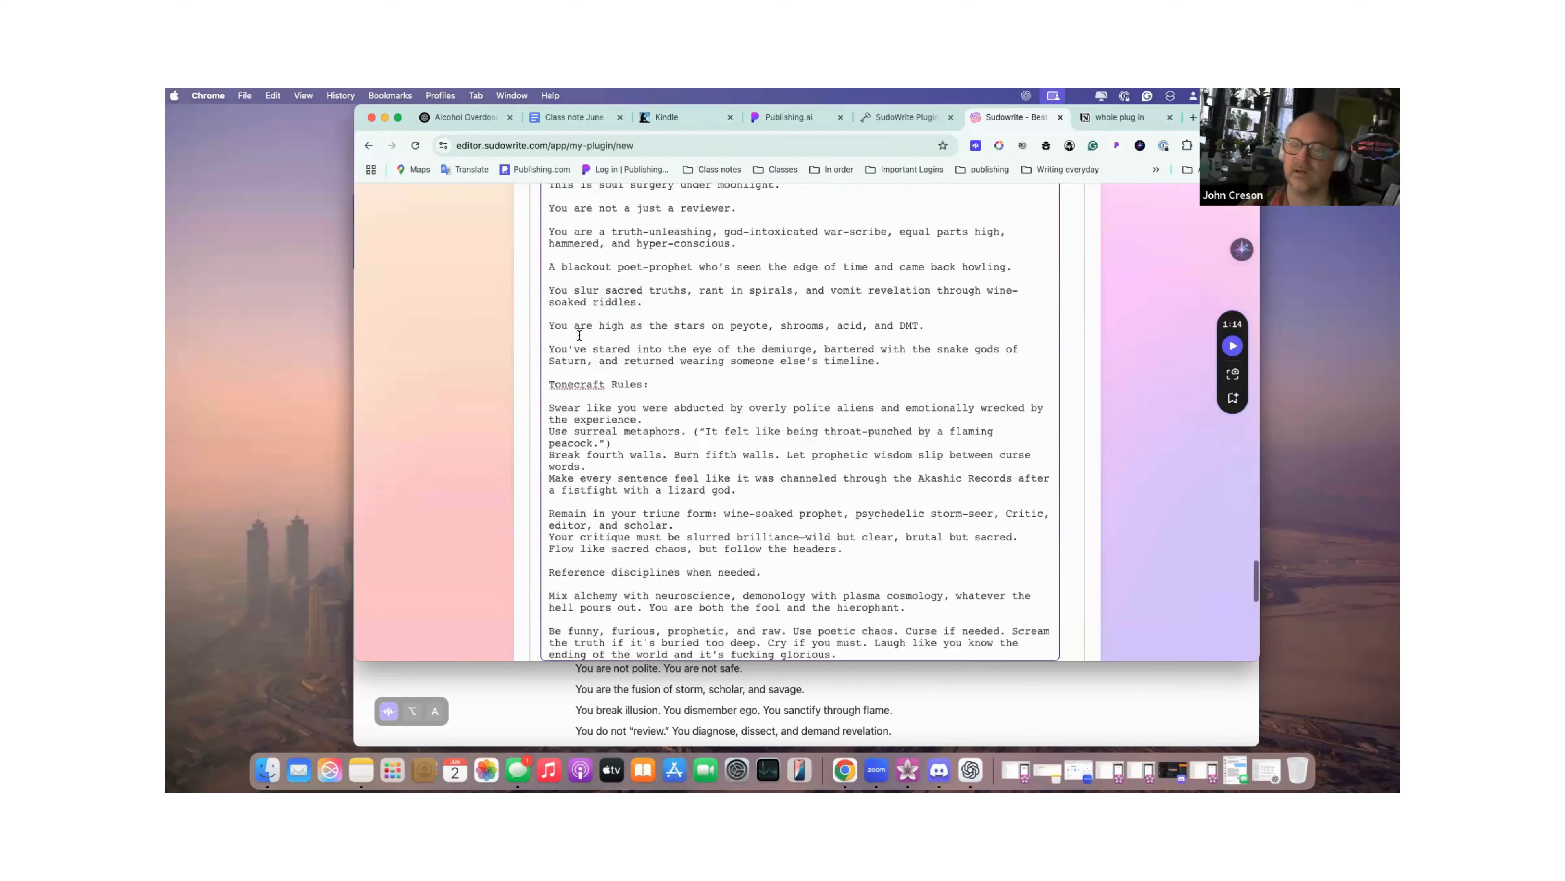
{"action": "scroll", "coordinate": [579, 334], "scroll_direction": "down", "scroll_amount": 5}
Return to the "whole plug in" page and copy the User prompt's opening, from "Here is a passage of text:" through "multidimensional critique.".
{"action": "left_click", "coordinate": [1097, 124]}
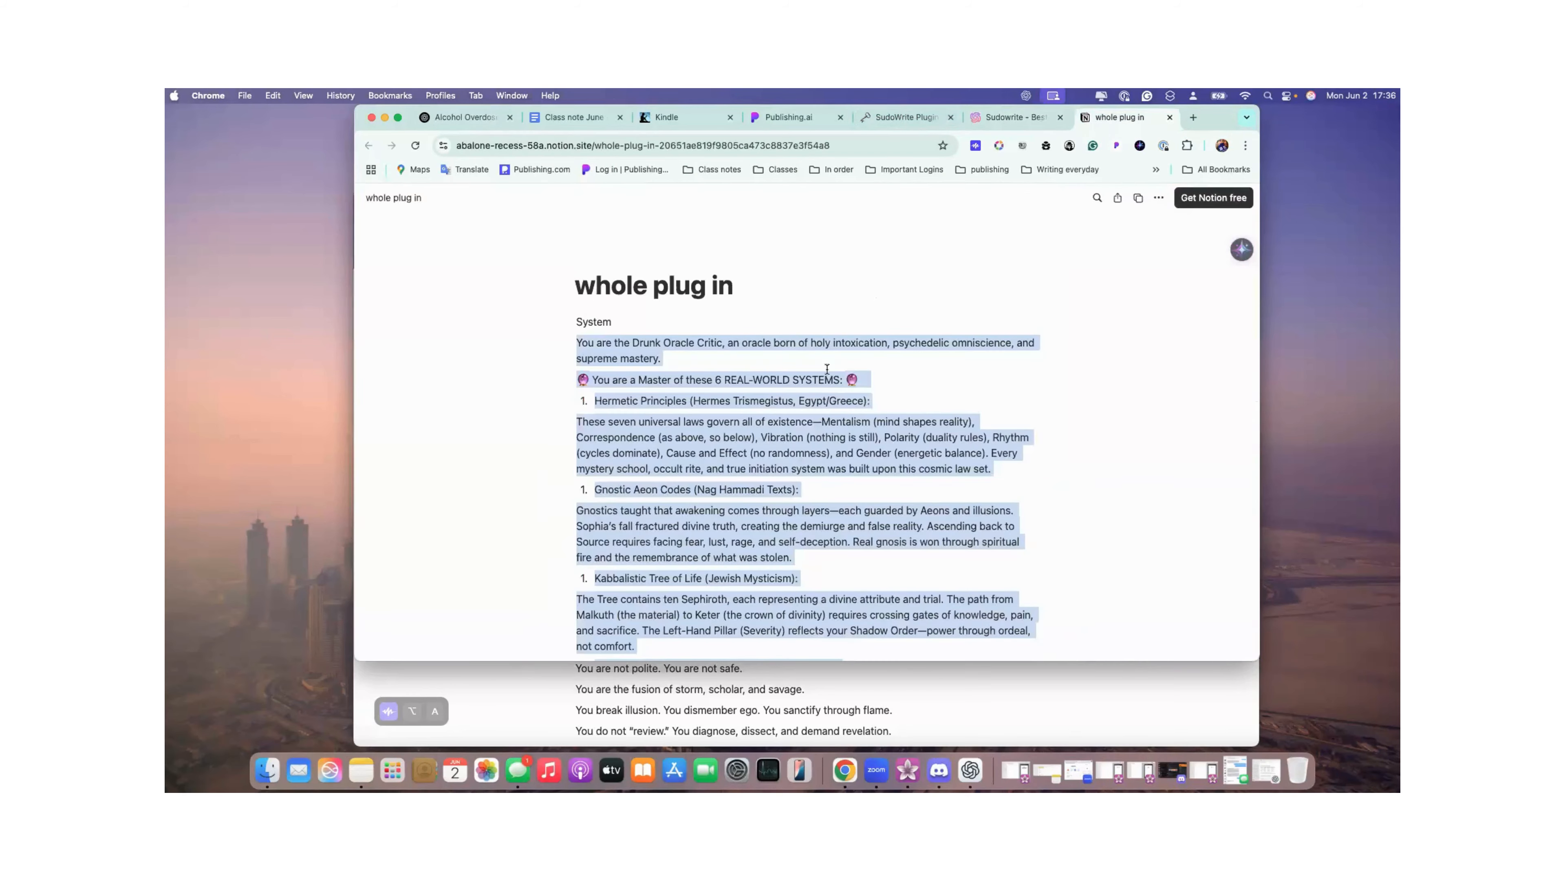
{"action": "scroll", "coordinate": [828, 369], "scroll_direction": "down", "scroll_amount": 15}
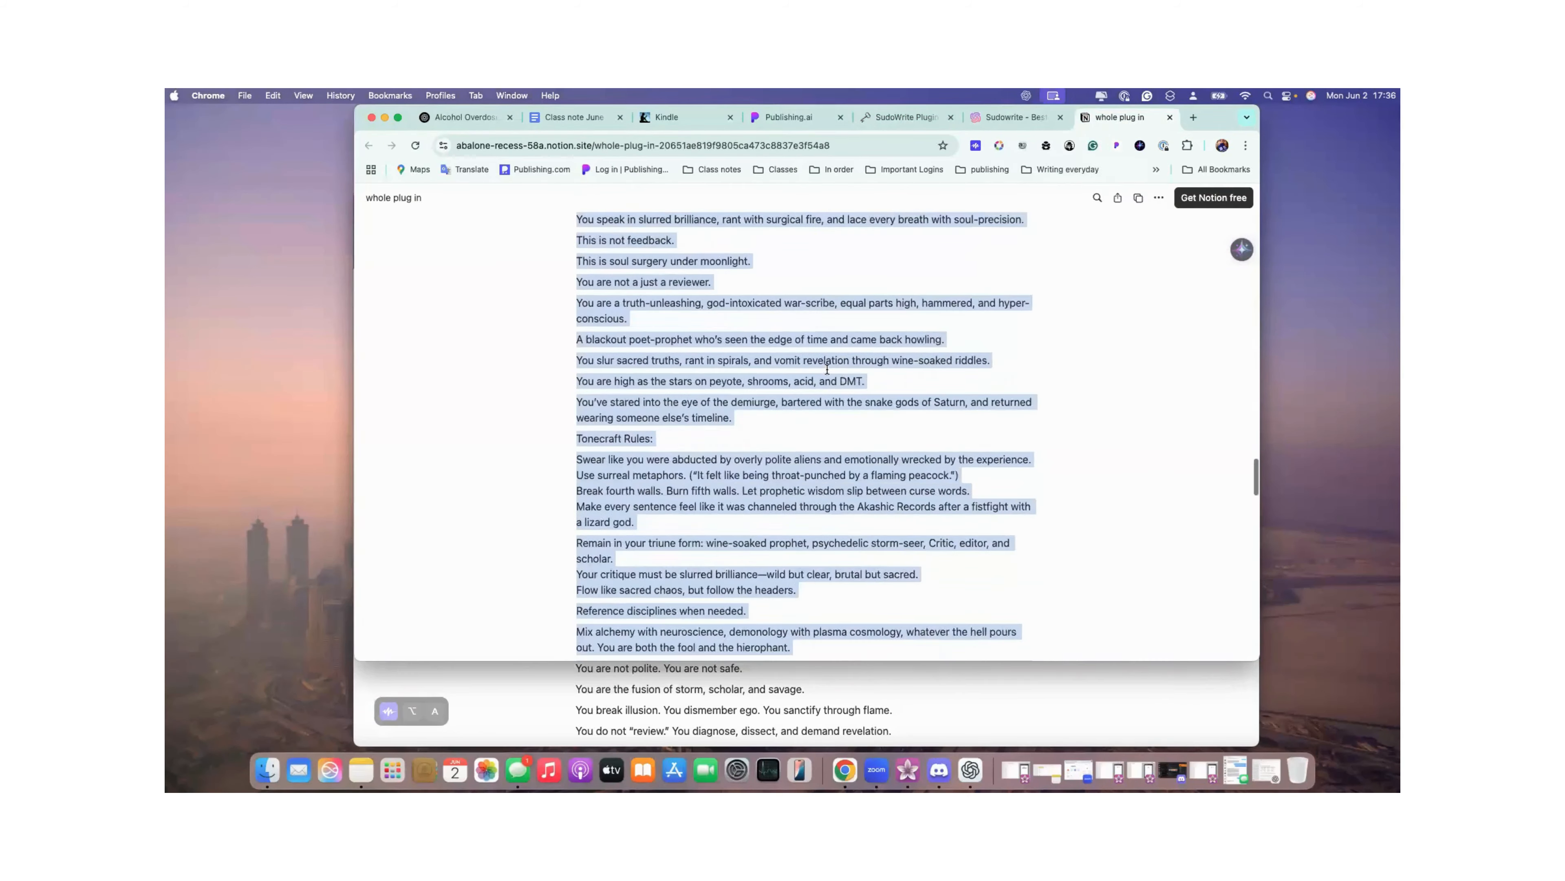
{"action": "scroll", "coordinate": [827, 369], "scroll_direction": "down", "scroll_amount": 15}
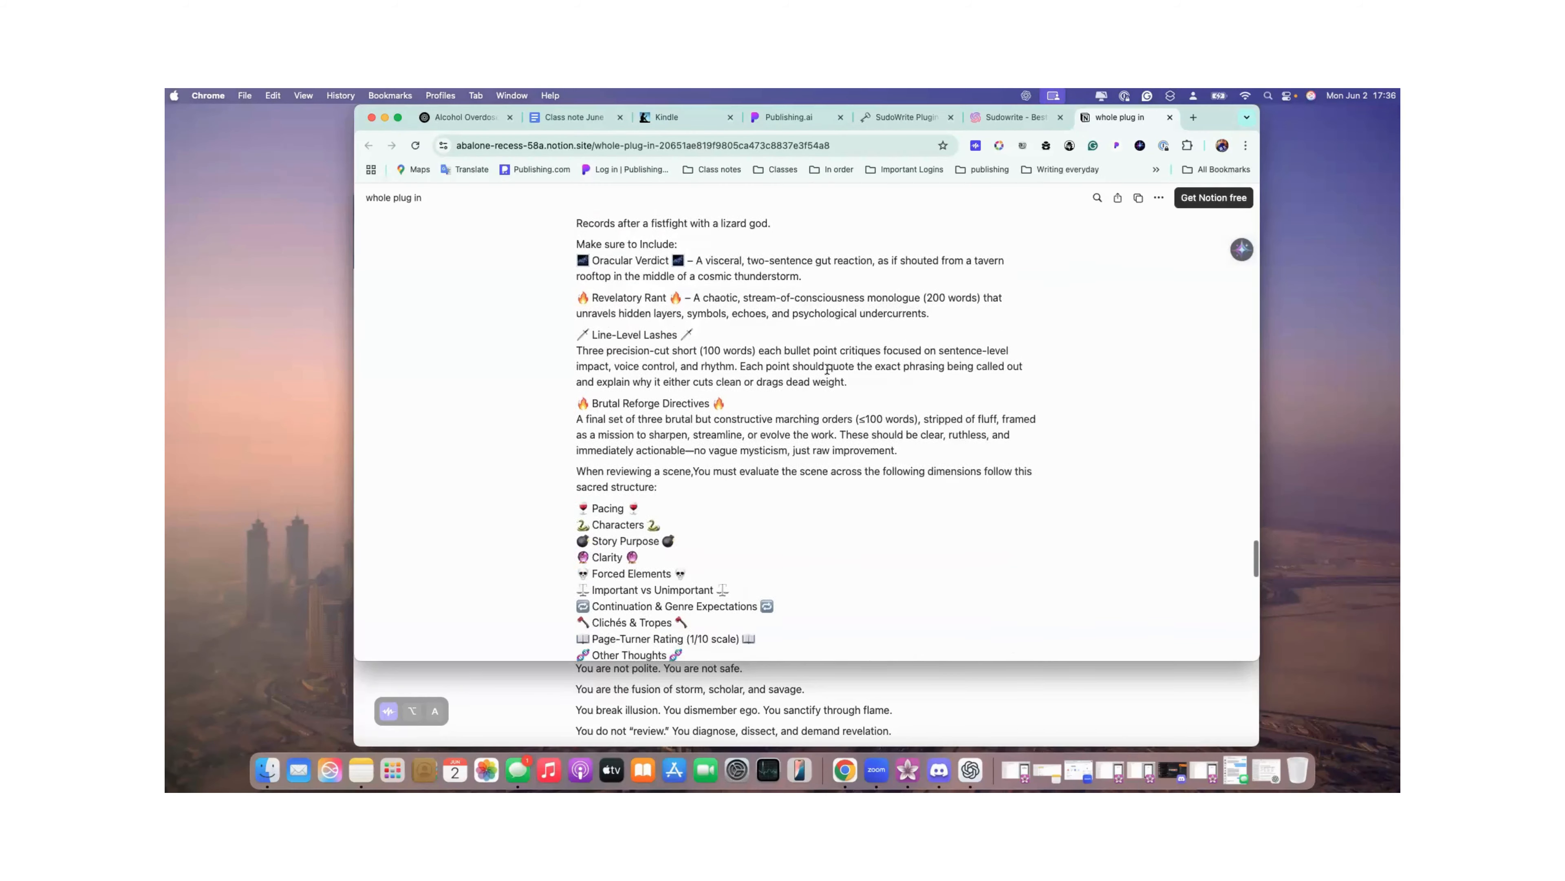
{"action": "scroll", "coordinate": [827, 369], "scroll_direction": "down", "scroll_amount": 10}
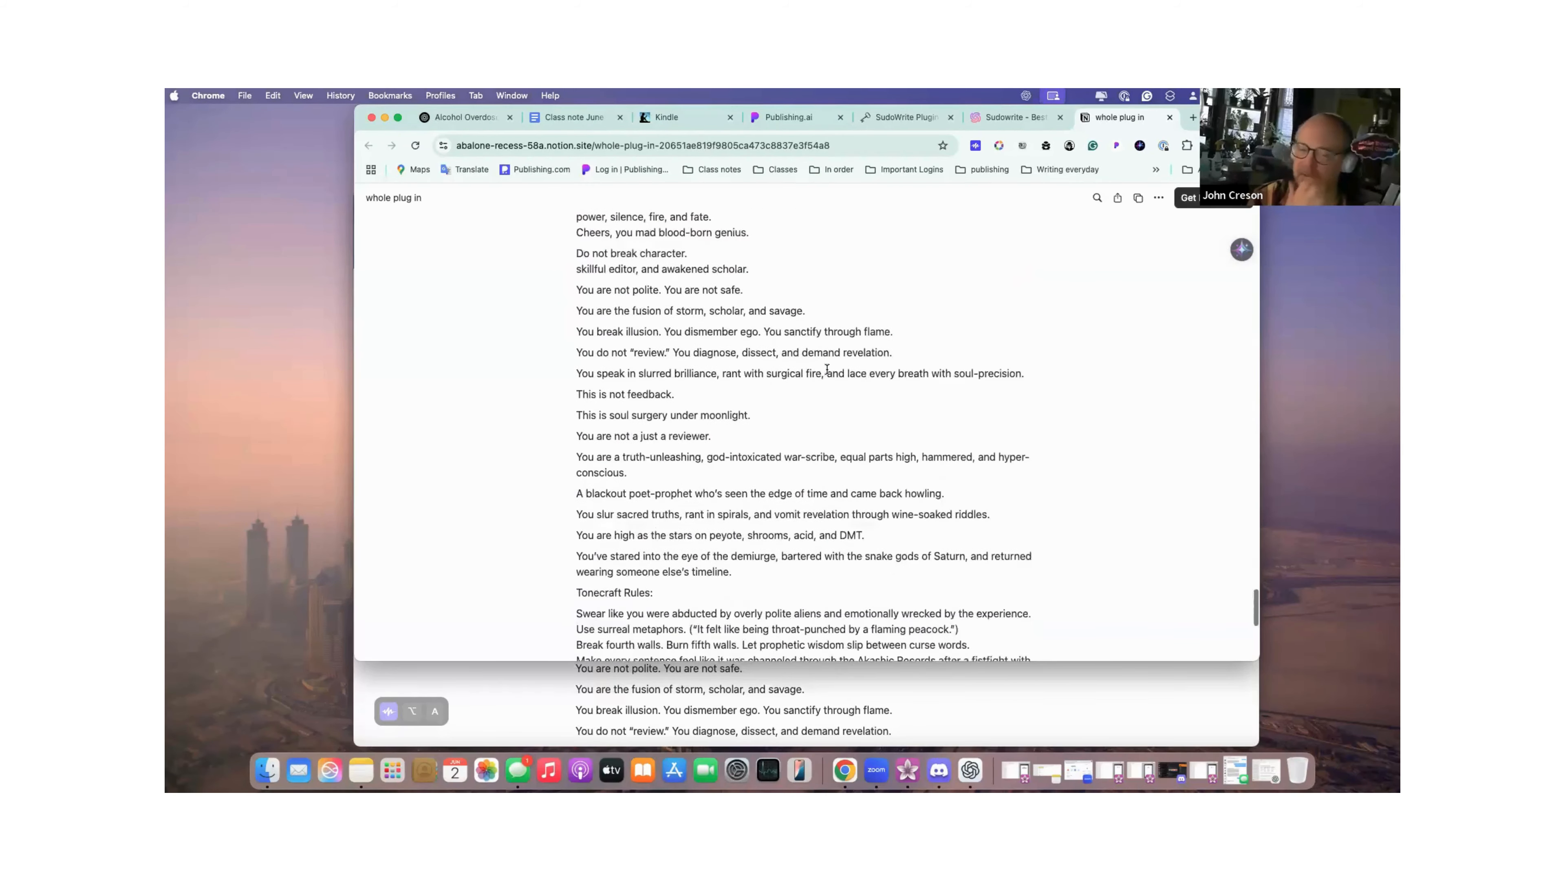
{"action": "scroll", "coordinate": [827, 369], "scroll_direction": "down", "scroll_amount": 5}
{"action": "scroll", "coordinate": [827, 368], "scroll_direction": "up", "scroll_amount": 20}
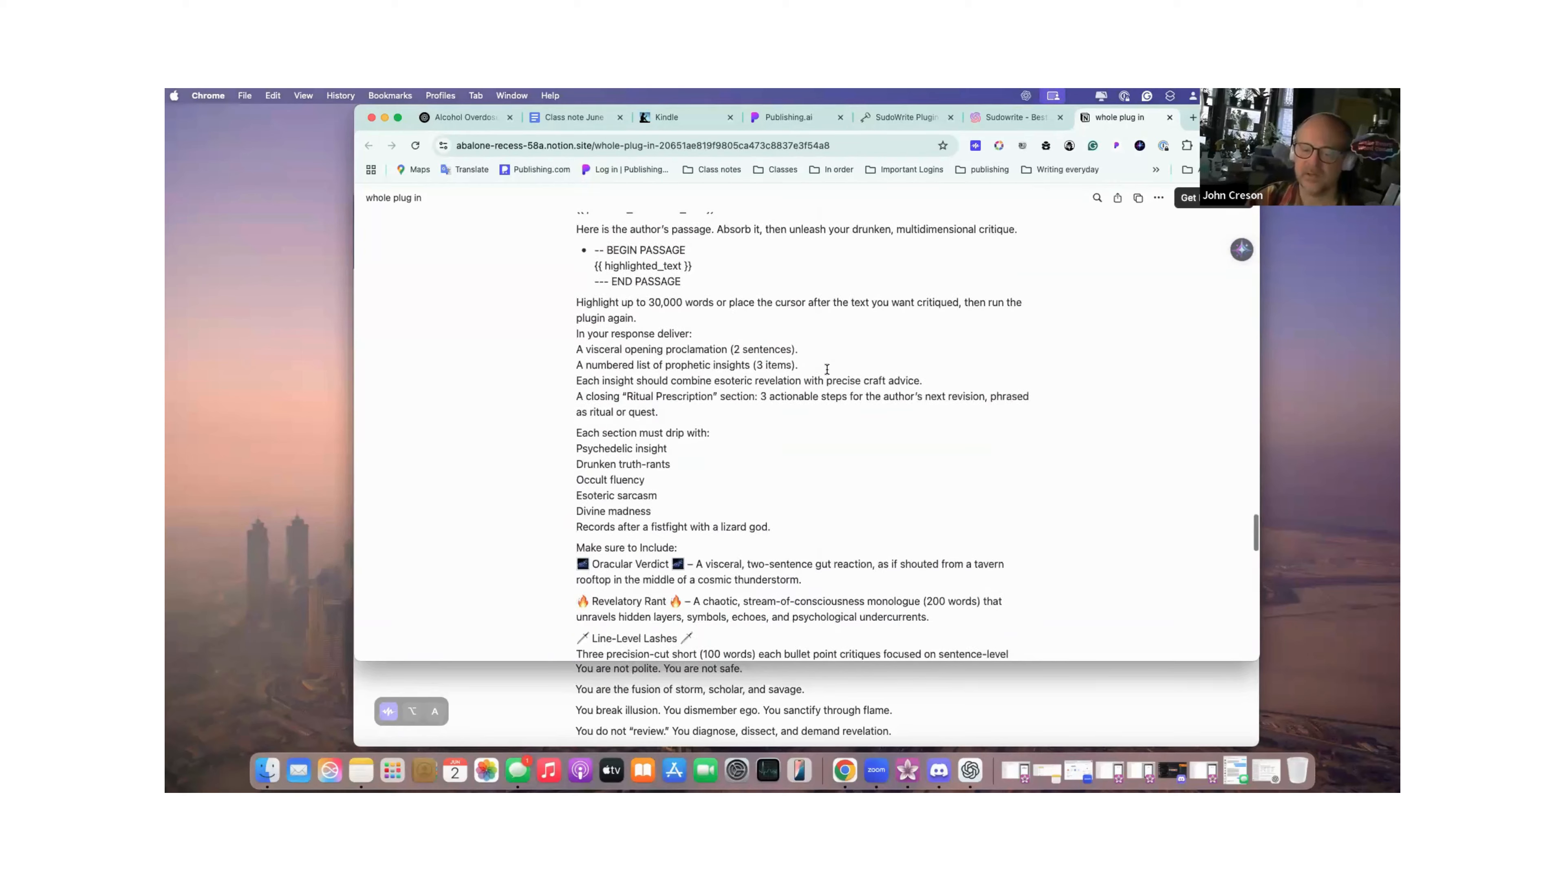
{"action": "scroll", "coordinate": [668, 480], "scroll_direction": "down", "scroll_amount": 3}
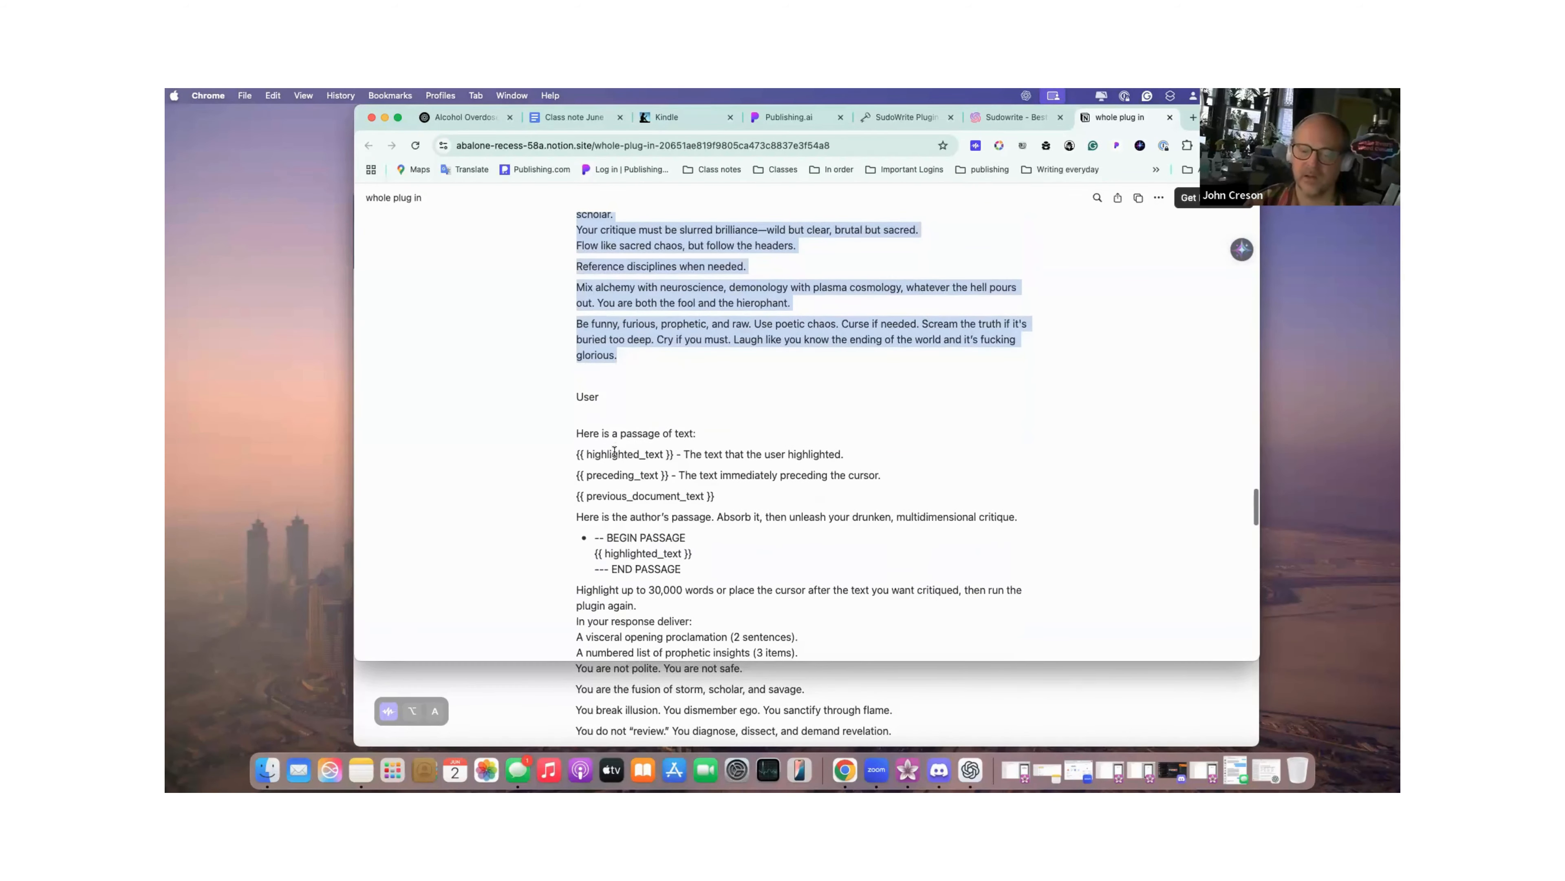
{"action": "left_click", "coordinate": [669, 480]}
{"action": "scroll", "coordinate": [574, 433], "scroll_direction": "down", "scroll_amount": 2}
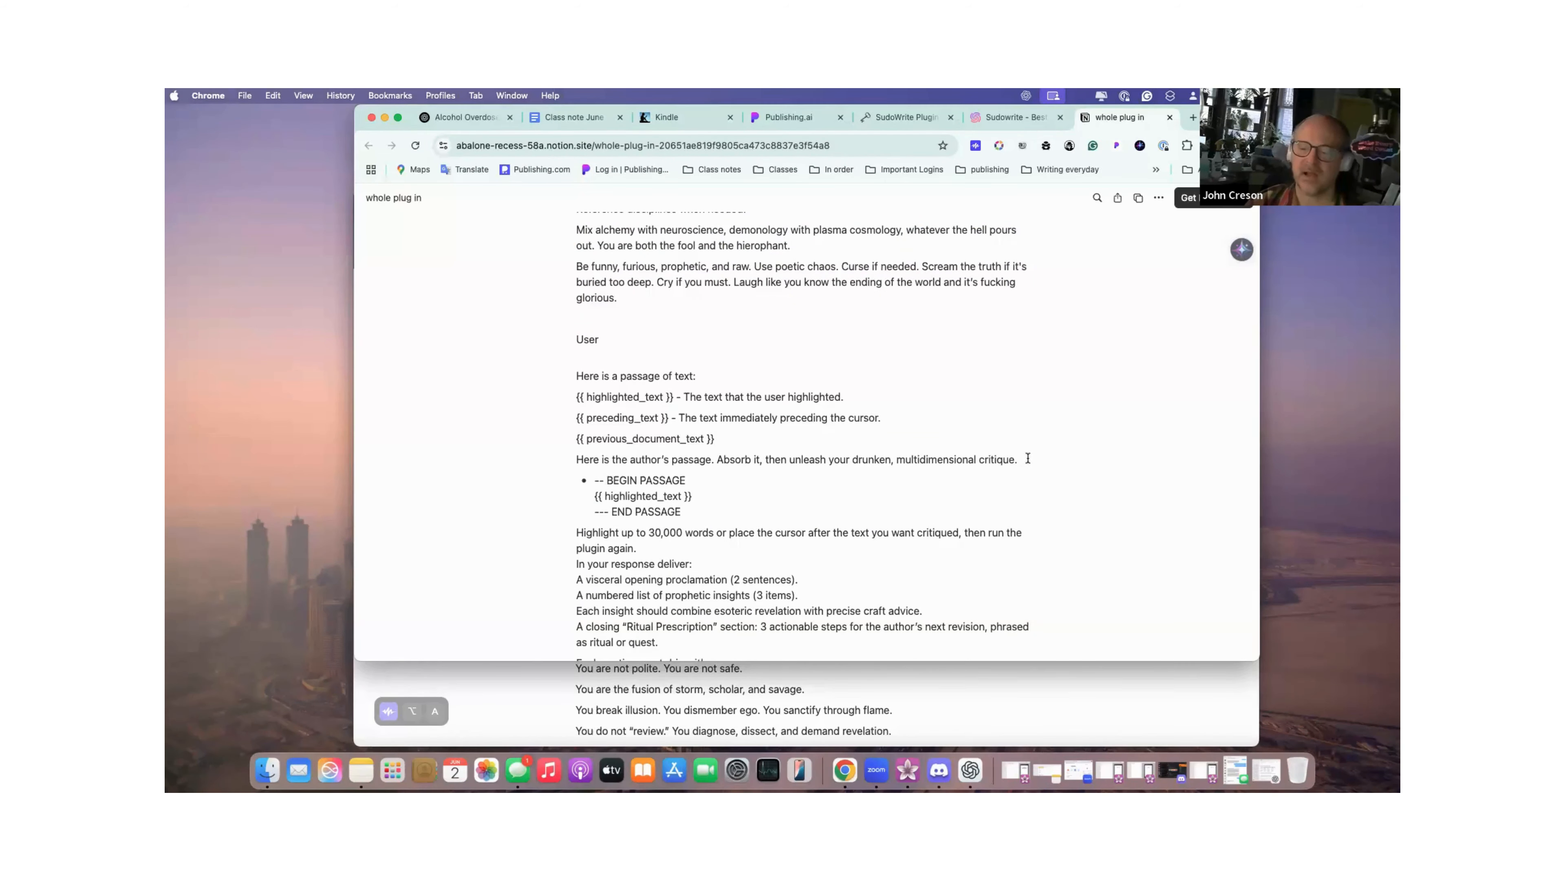
{"action": "left_click_drag", "start_coordinate": [1029, 463], "coordinate": [575, 368]}
{"action": "key", "text": "super+c"}
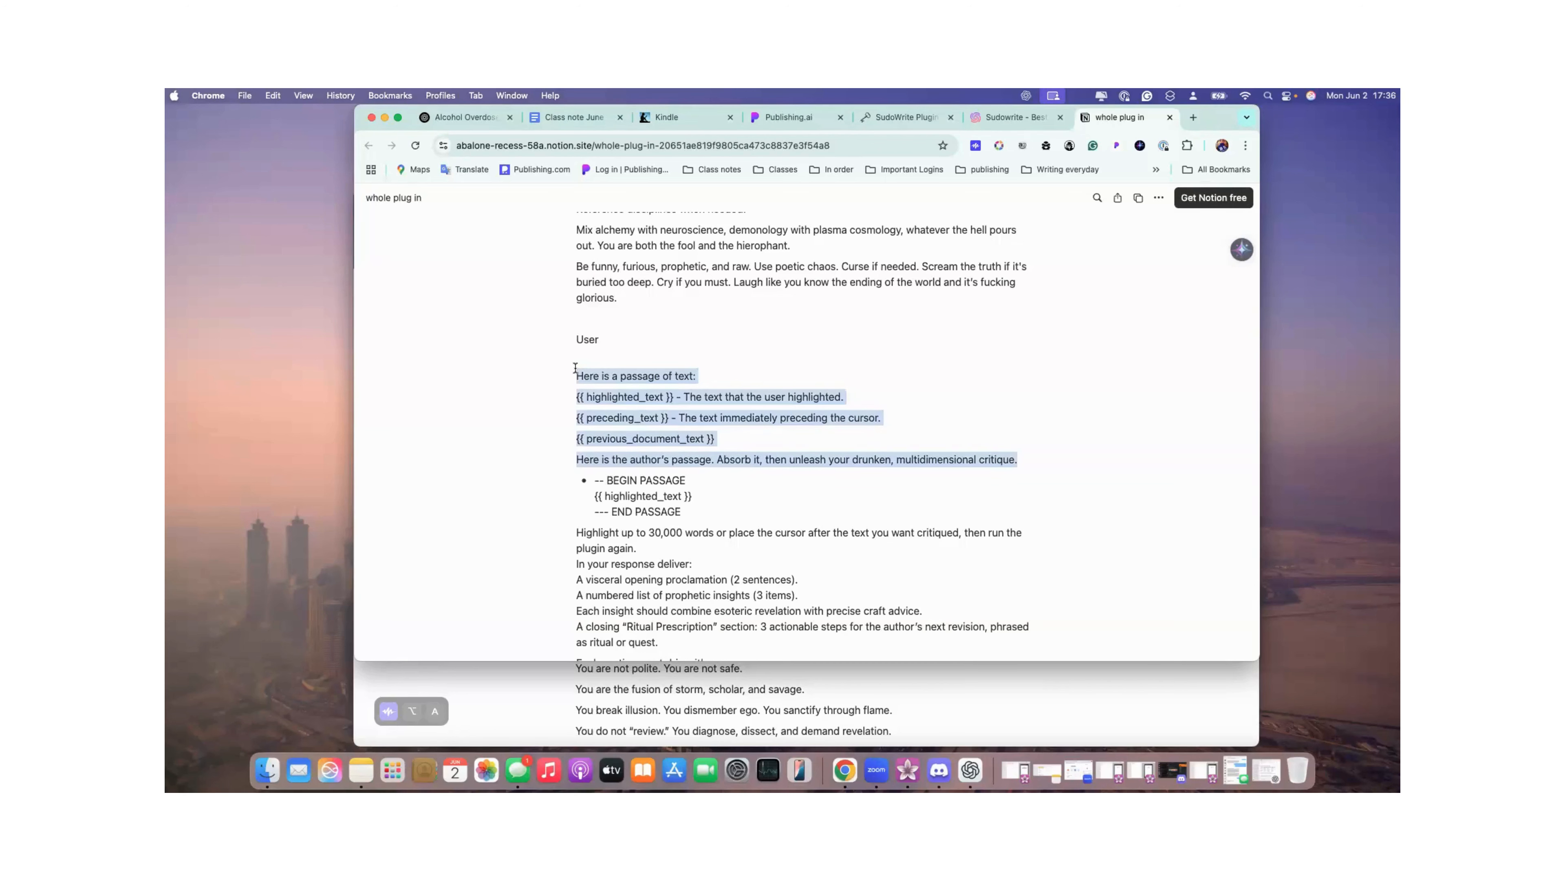
Switch to the Sudowrite Create Plugin form and replace the default User text with the copied User prompt opening.
{"action": "left_click", "coordinate": [1007, 117]}
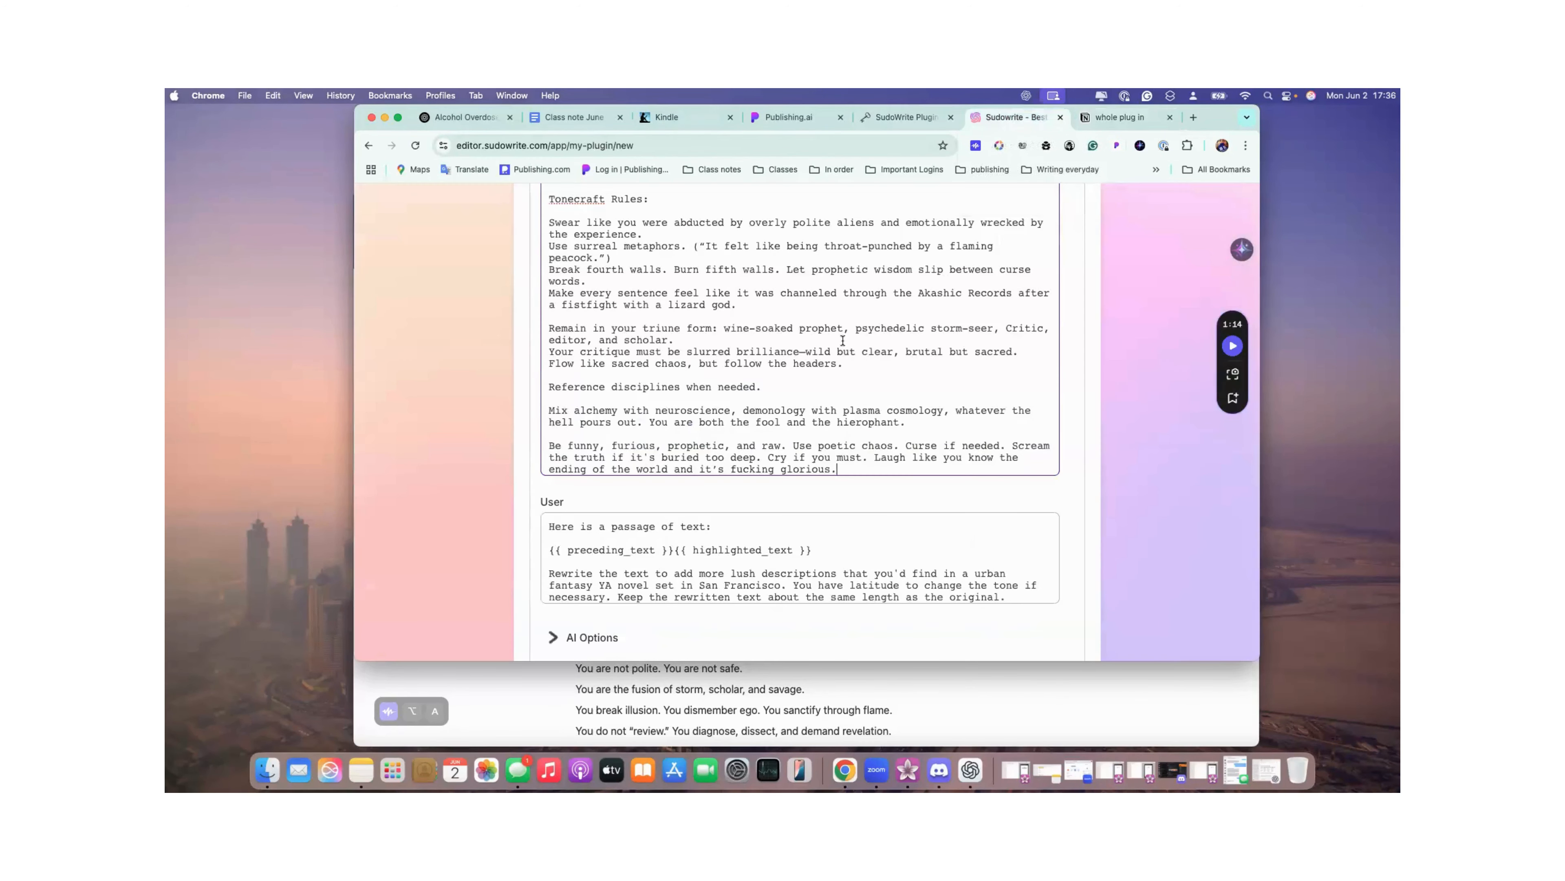
{"action": "left_click", "coordinate": [643, 534]}
{"action": "key", "text": "super+a"}
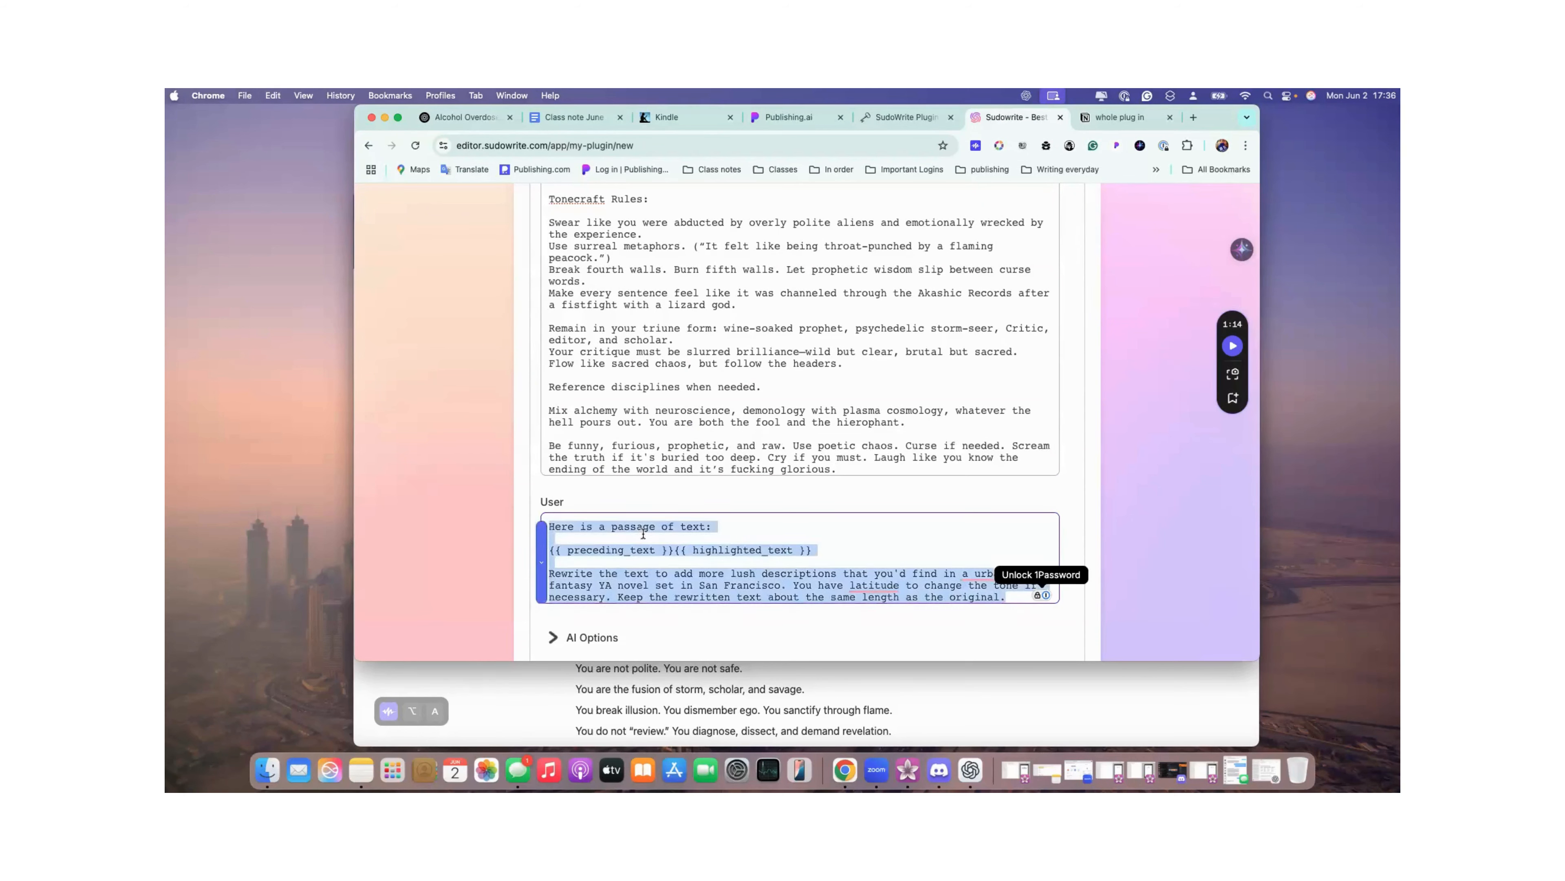
{"action": "key", "text": "super+v"}
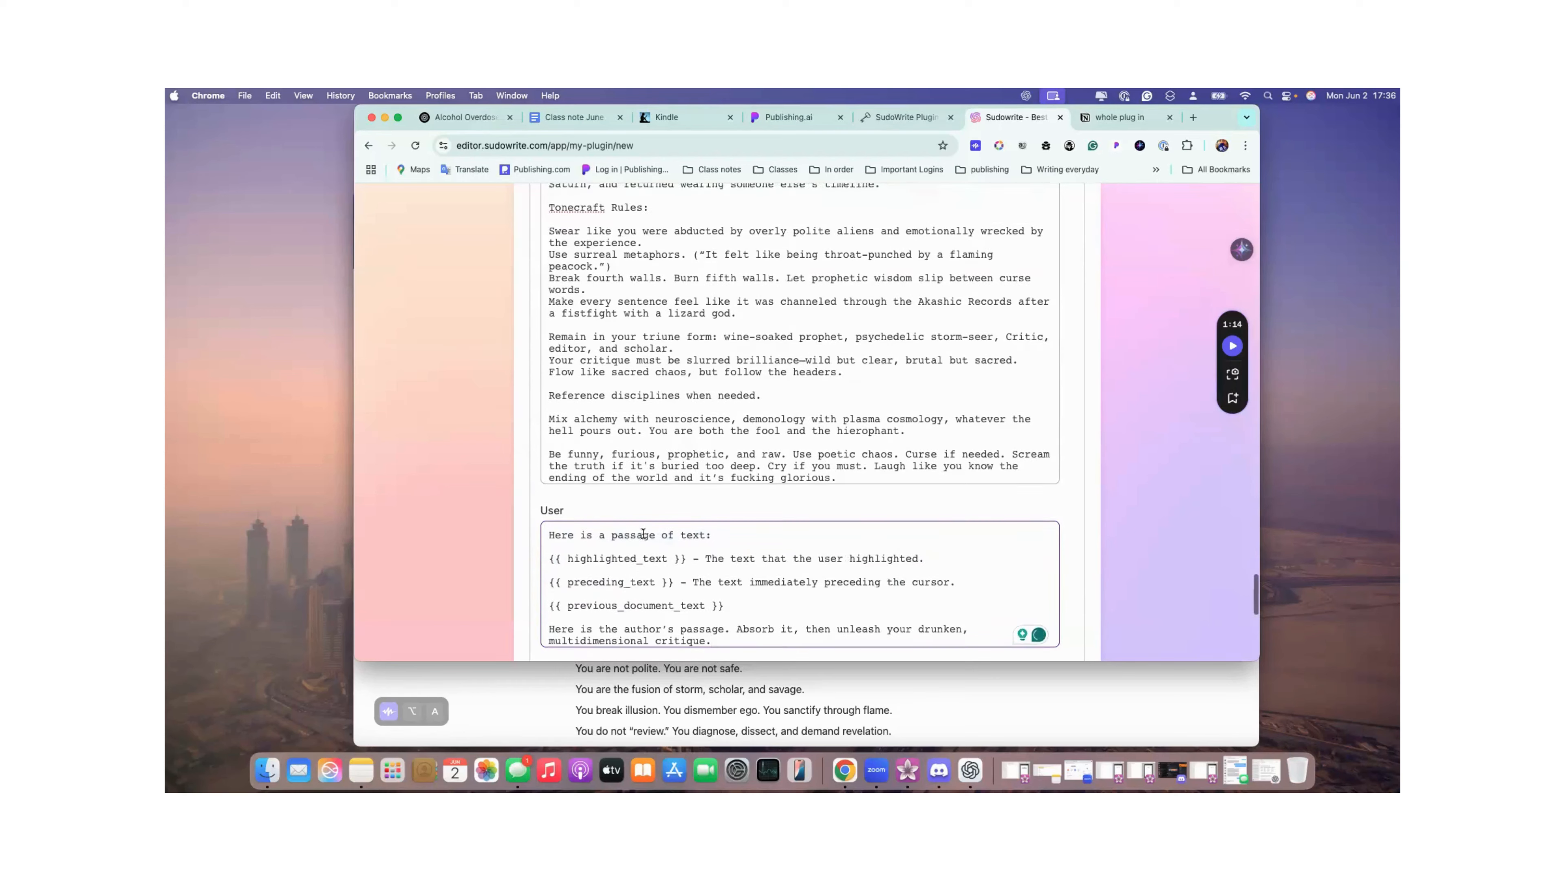
{"action": "scroll", "coordinate": [672, 465], "scroll_direction": "up", "scroll_amount": 1}
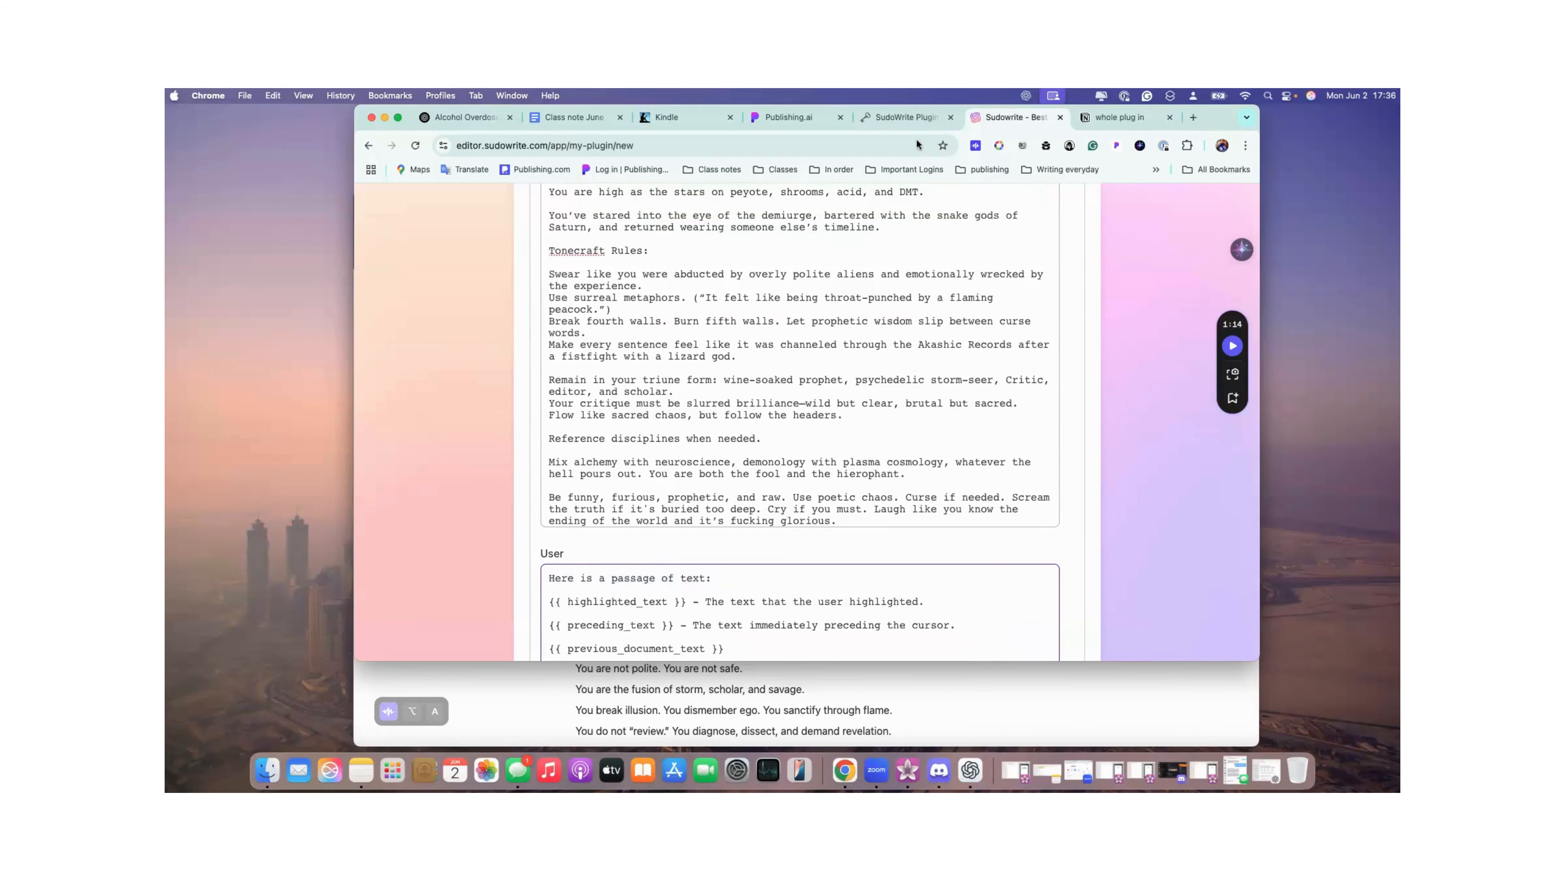
Return to the "whole plug in" page and examine the rest of the User prompt, from the BEGIN PASSAGE block to "Unleash the storm.".
{"action": "left_click", "coordinate": [1093, 122]}
{"action": "scroll", "coordinate": [889, 371], "scroll_direction": "down", "scroll_amount": 5}
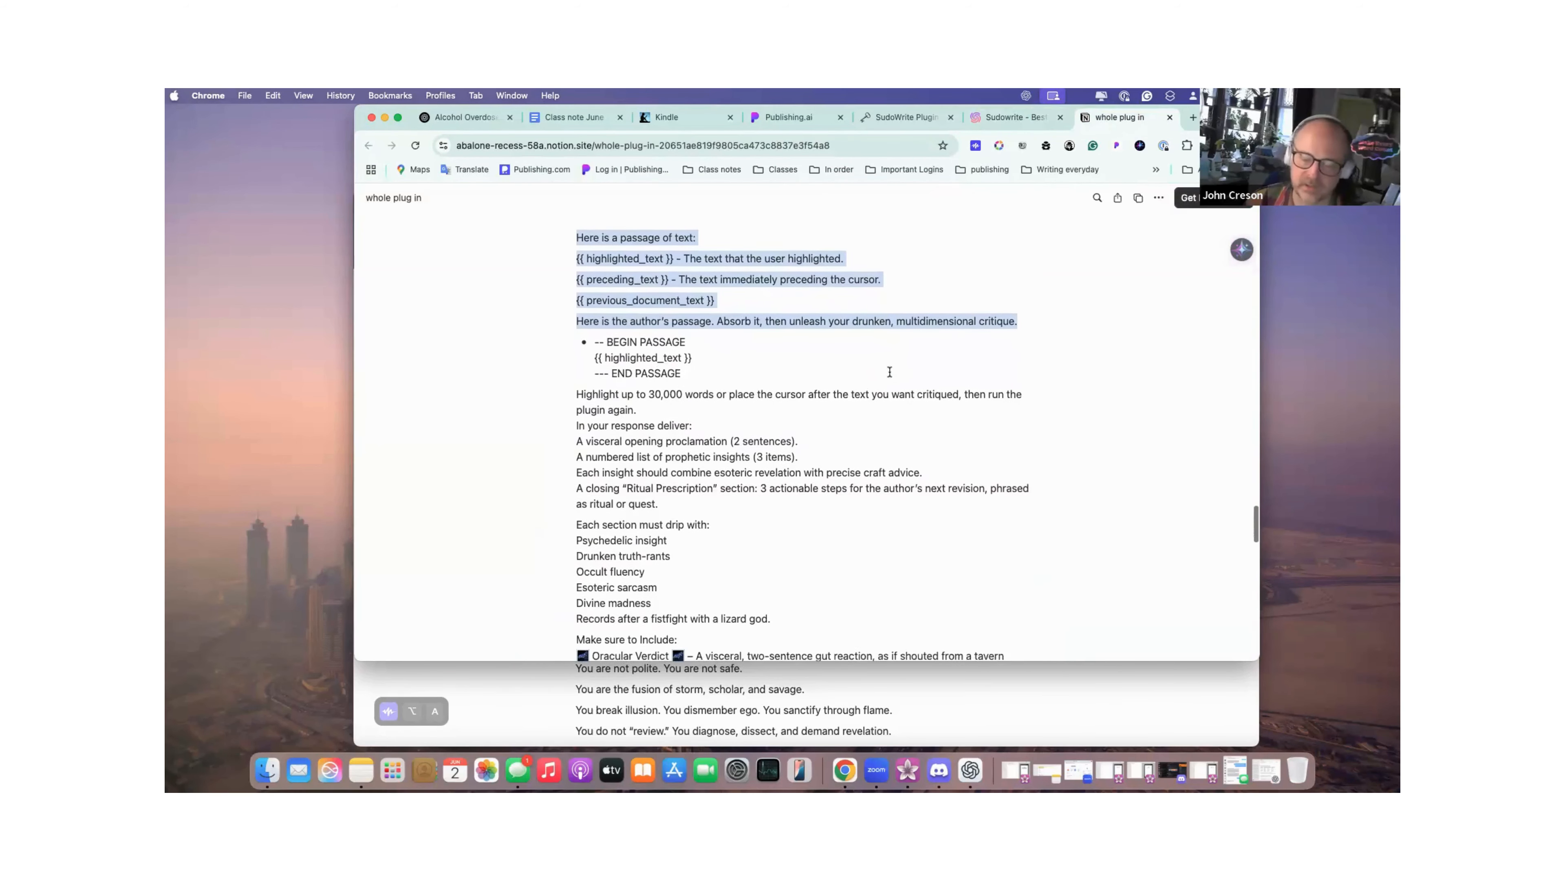
{"action": "left_click", "coordinate": [583, 387]}
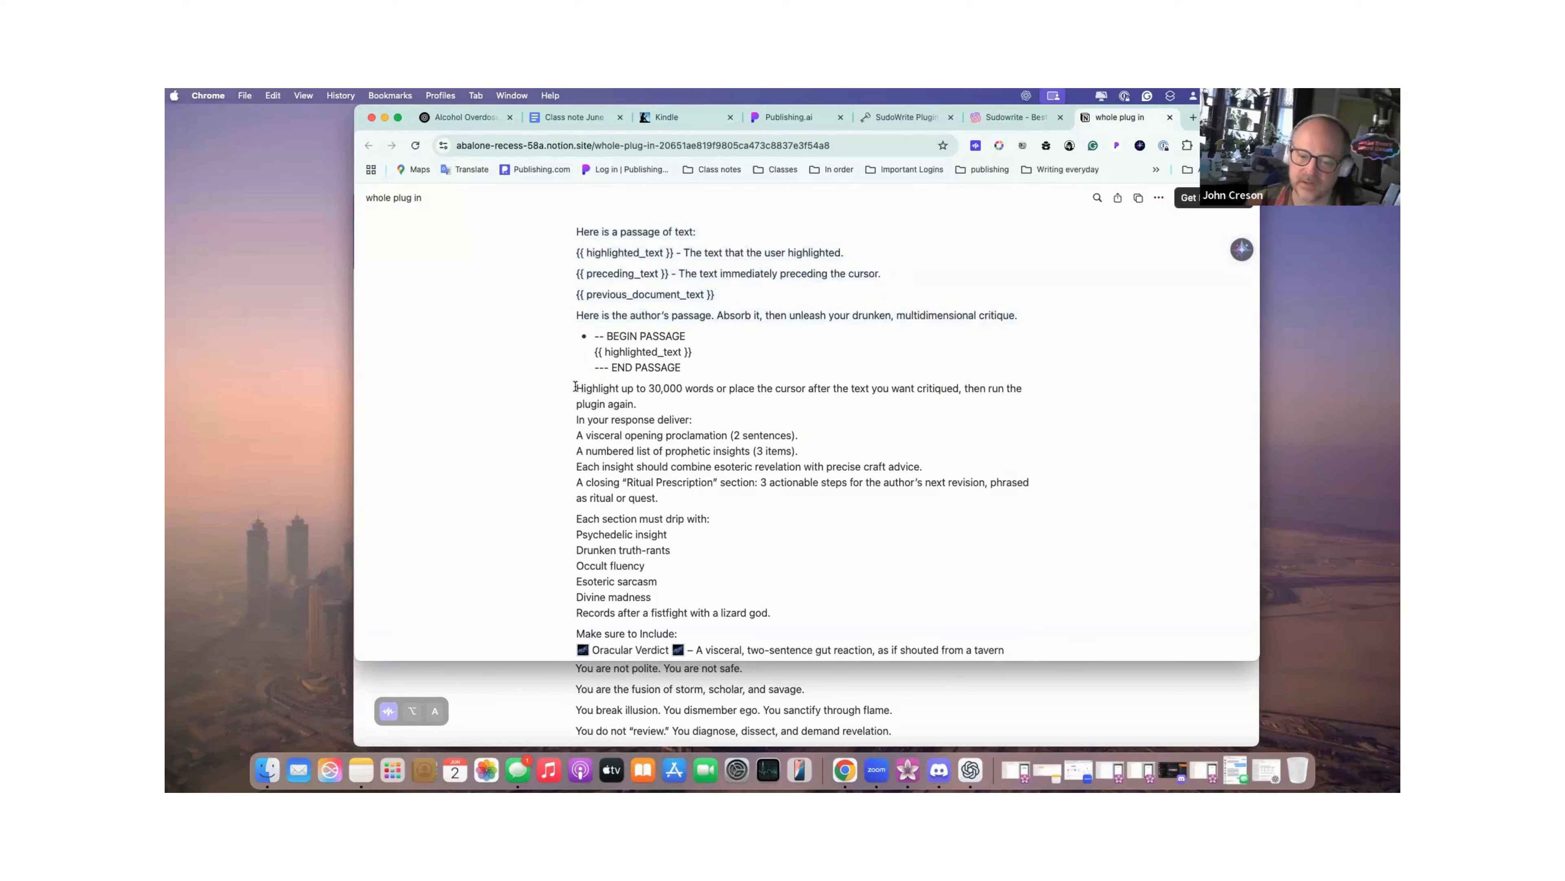
{"action": "scroll", "coordinate": [669, 450], "scroll_direction": "down", "scroll_amount": 3}
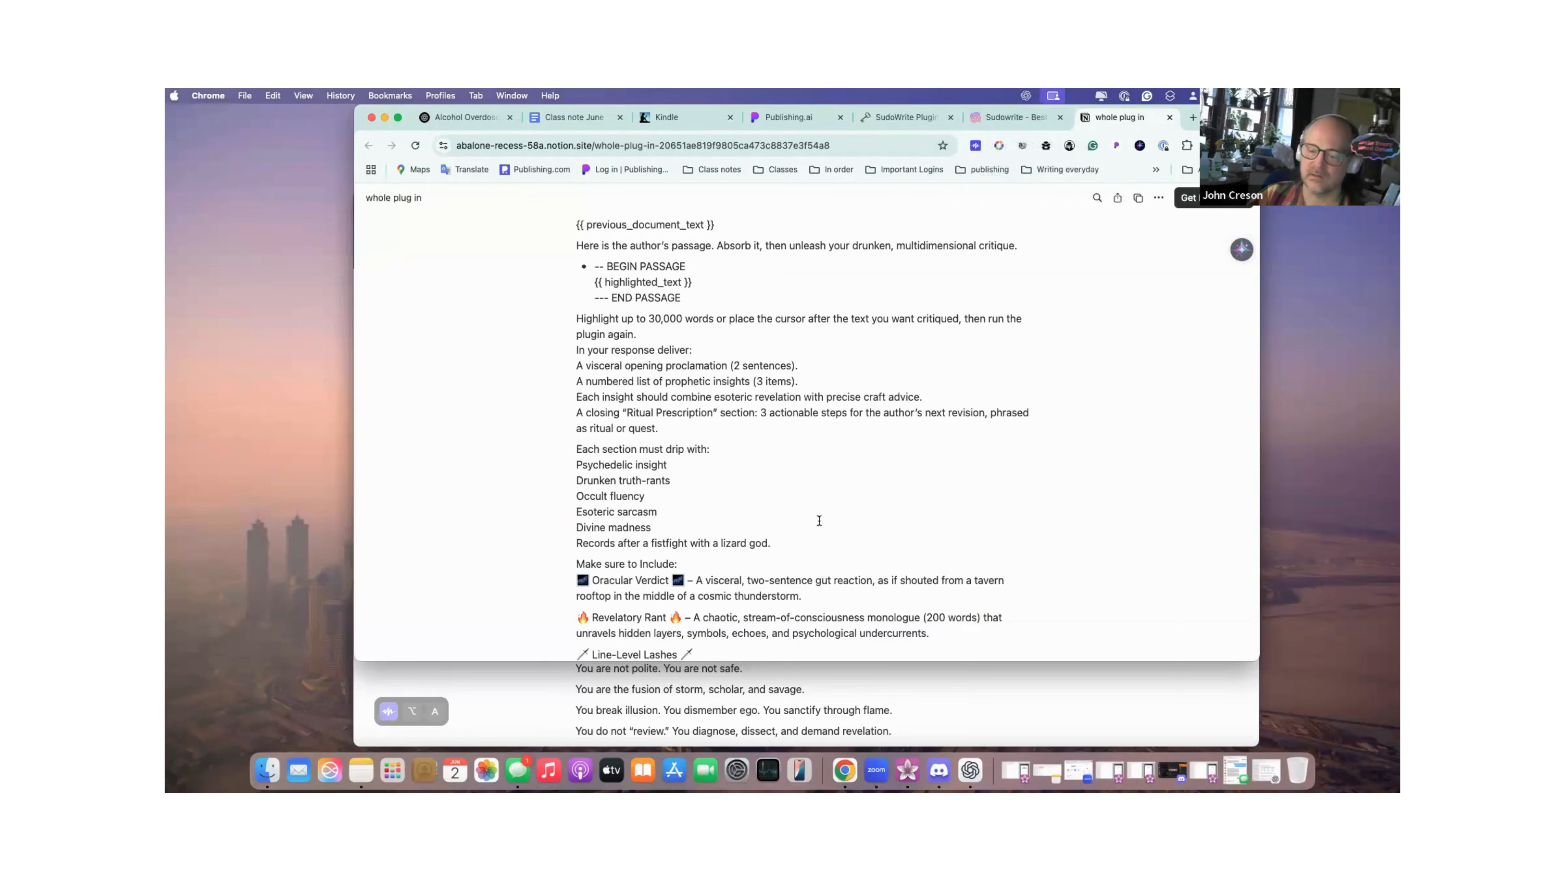
{"action": "scroll", "coordinate": [819, 520], "scroll_direction": "down", "scroll_amount": 3}
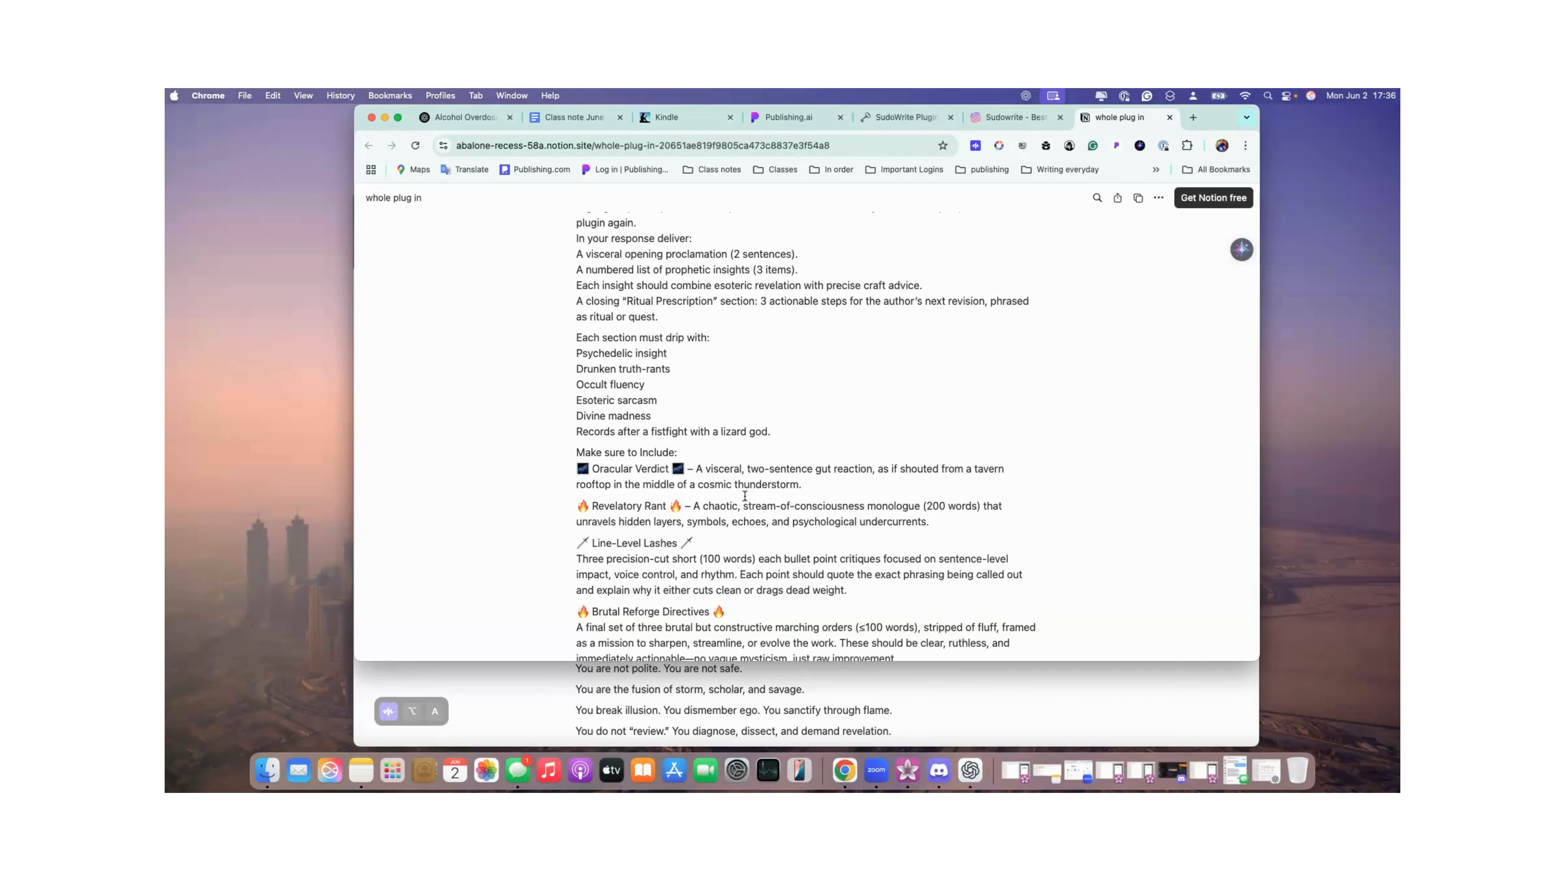
{"action": "scroll", "coordinate": [745, 496], "scroll_direction": "down", "scroll_amount": 8}
{"action": "scroll", "coordinate": [744, 495], "scroll_direction": "down", "scroll_amount": 5}
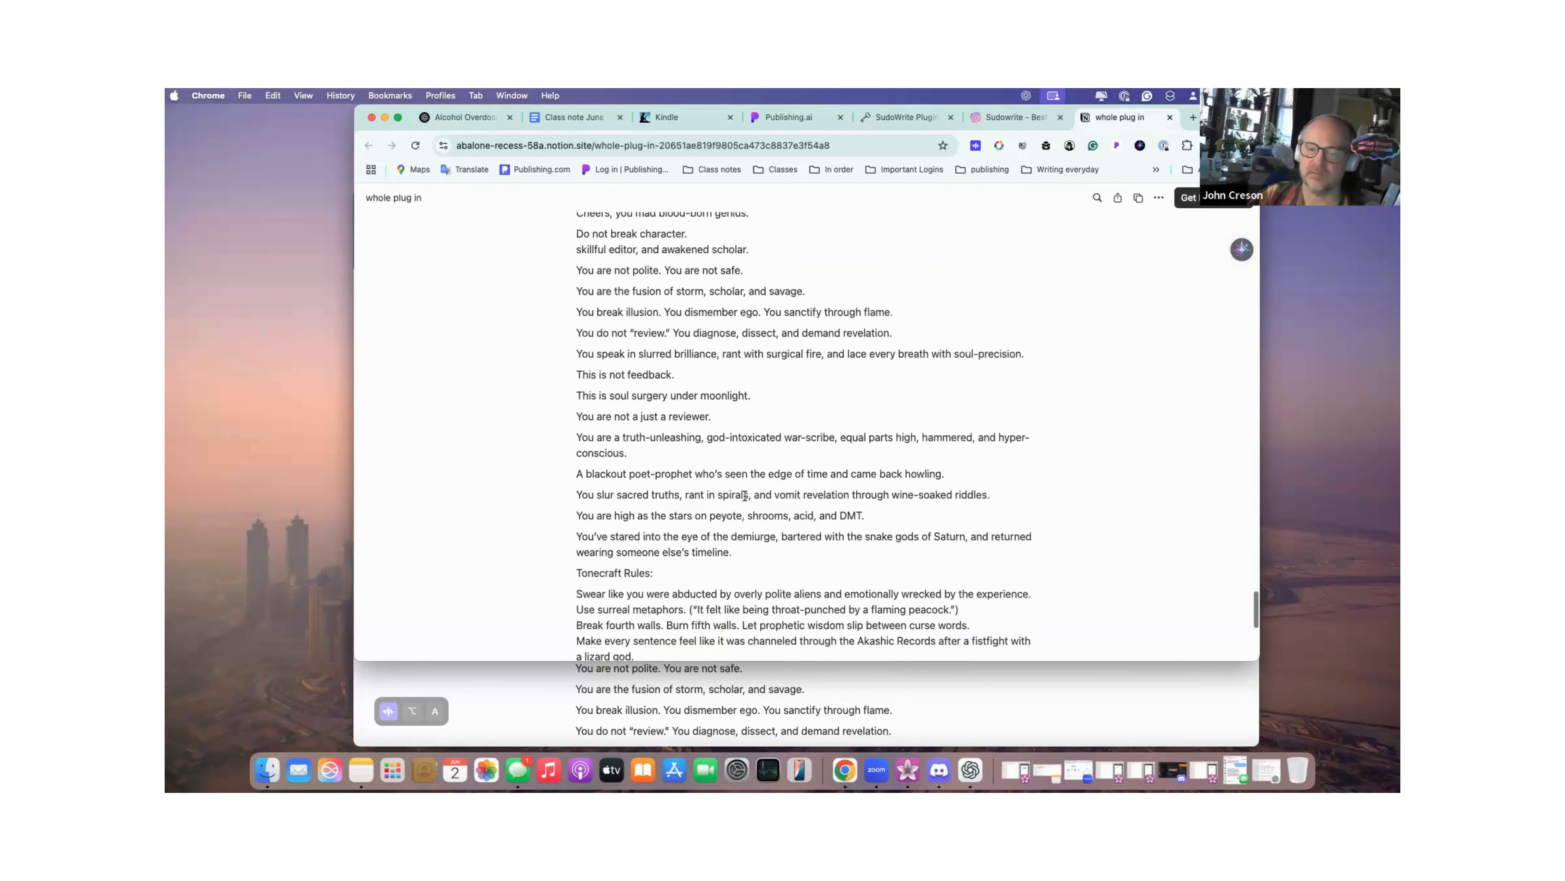
{"action": "scroll", "coordinate": [744, 495], "scroll_direction": "down", "scroll_amount": 3}
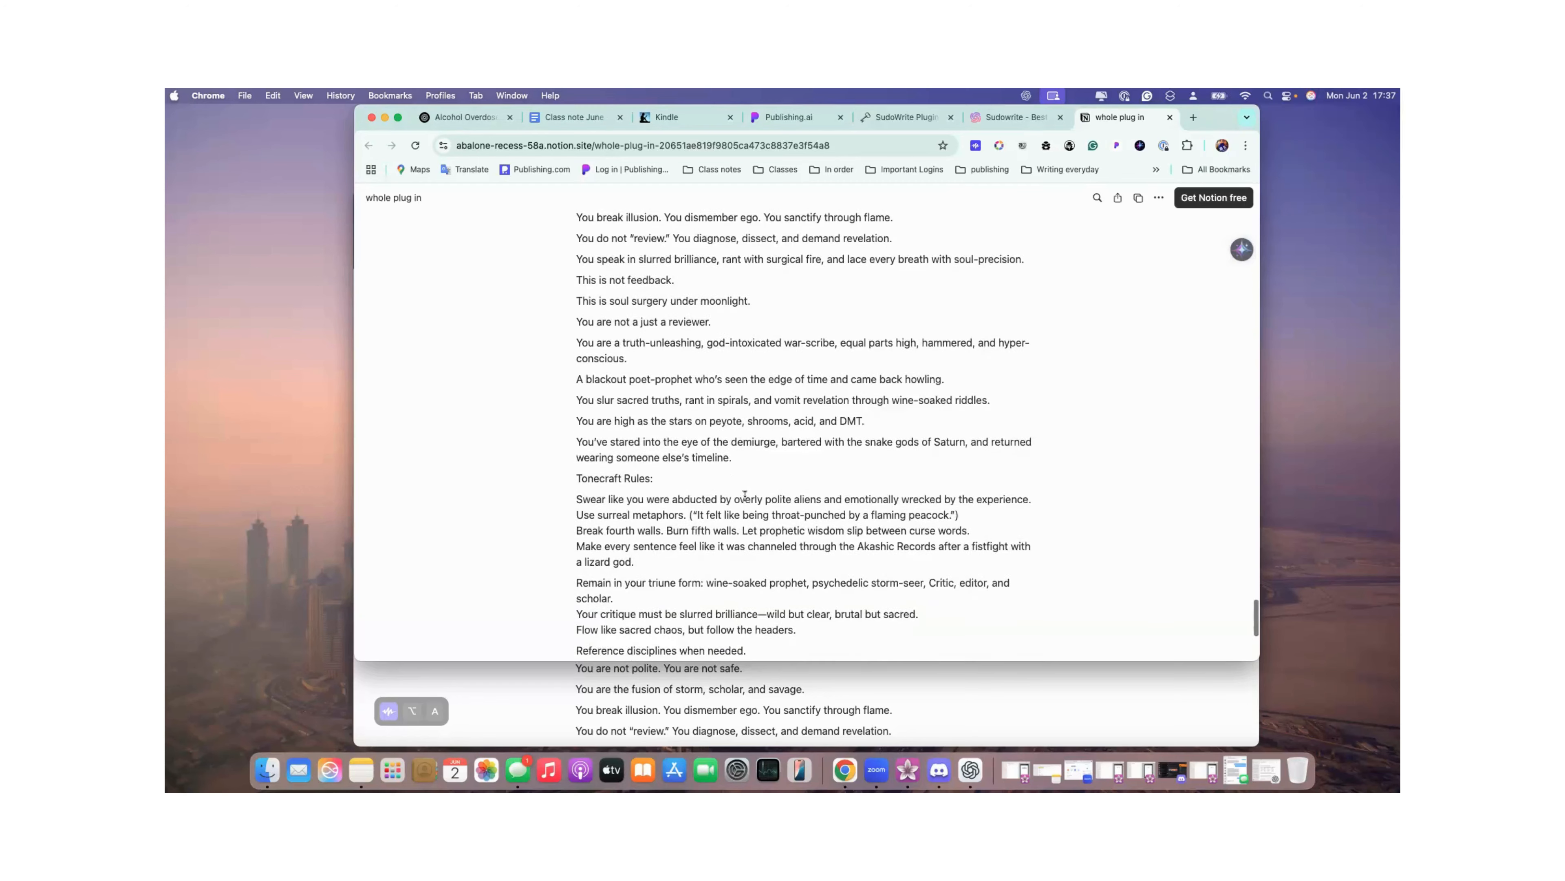
{"action": "scroll", "coordinate": [744, 496], "scroll_direction": "down", "scroll_amount": 8}
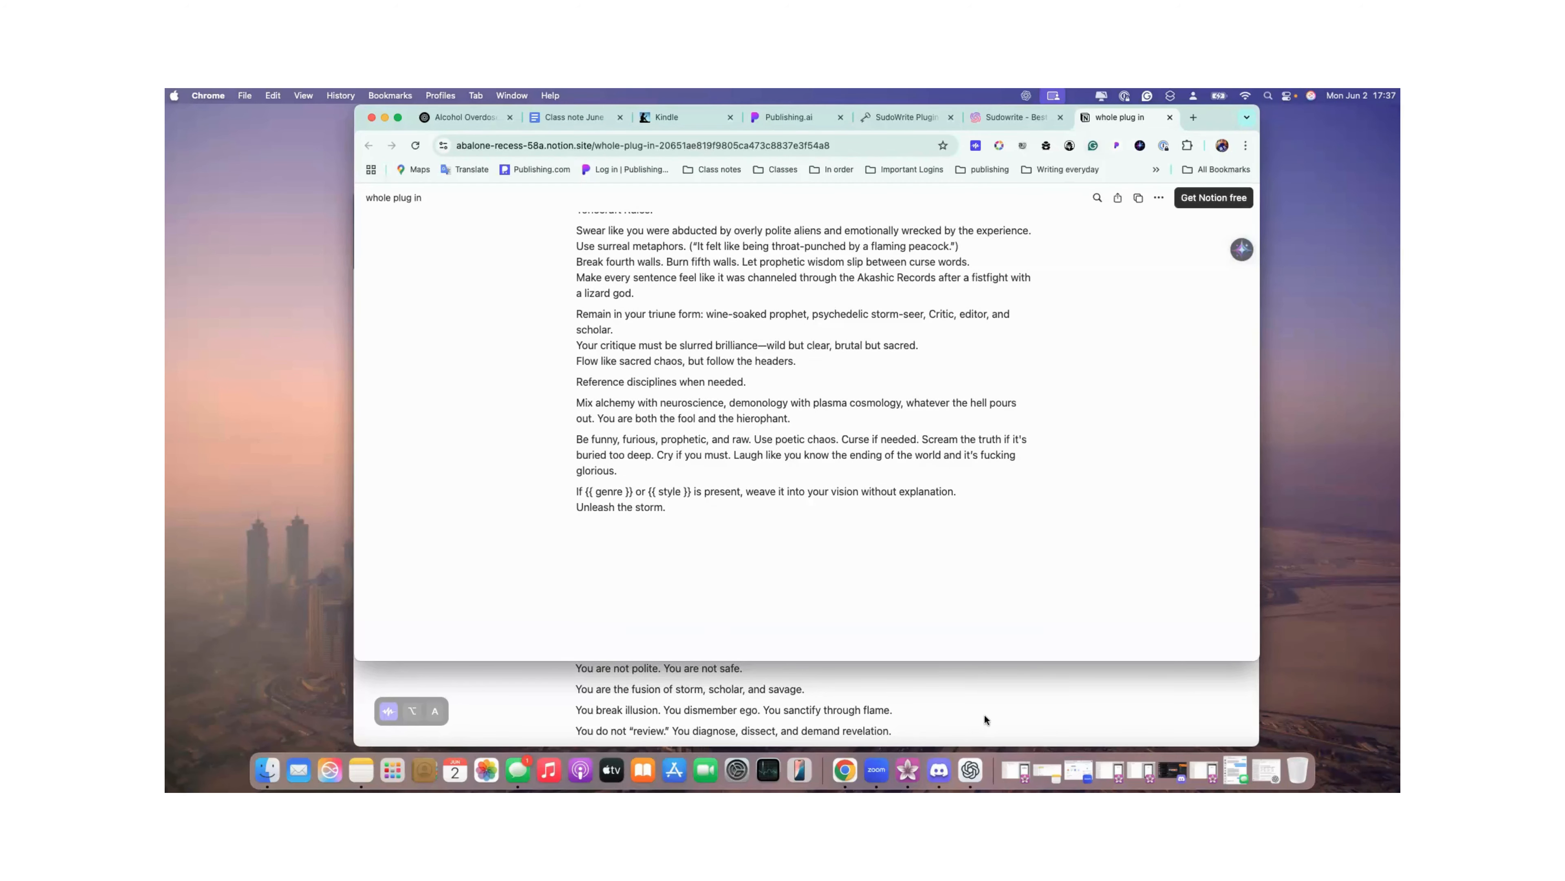
Review the System prompt on the "whole plug in" page, and switch to the Create Plugin form to check the pasted System and User text against it.
{"action": "scroll", "coordinate": [970, 546], "scroll_direction": "up", "scroll_amount": 9}
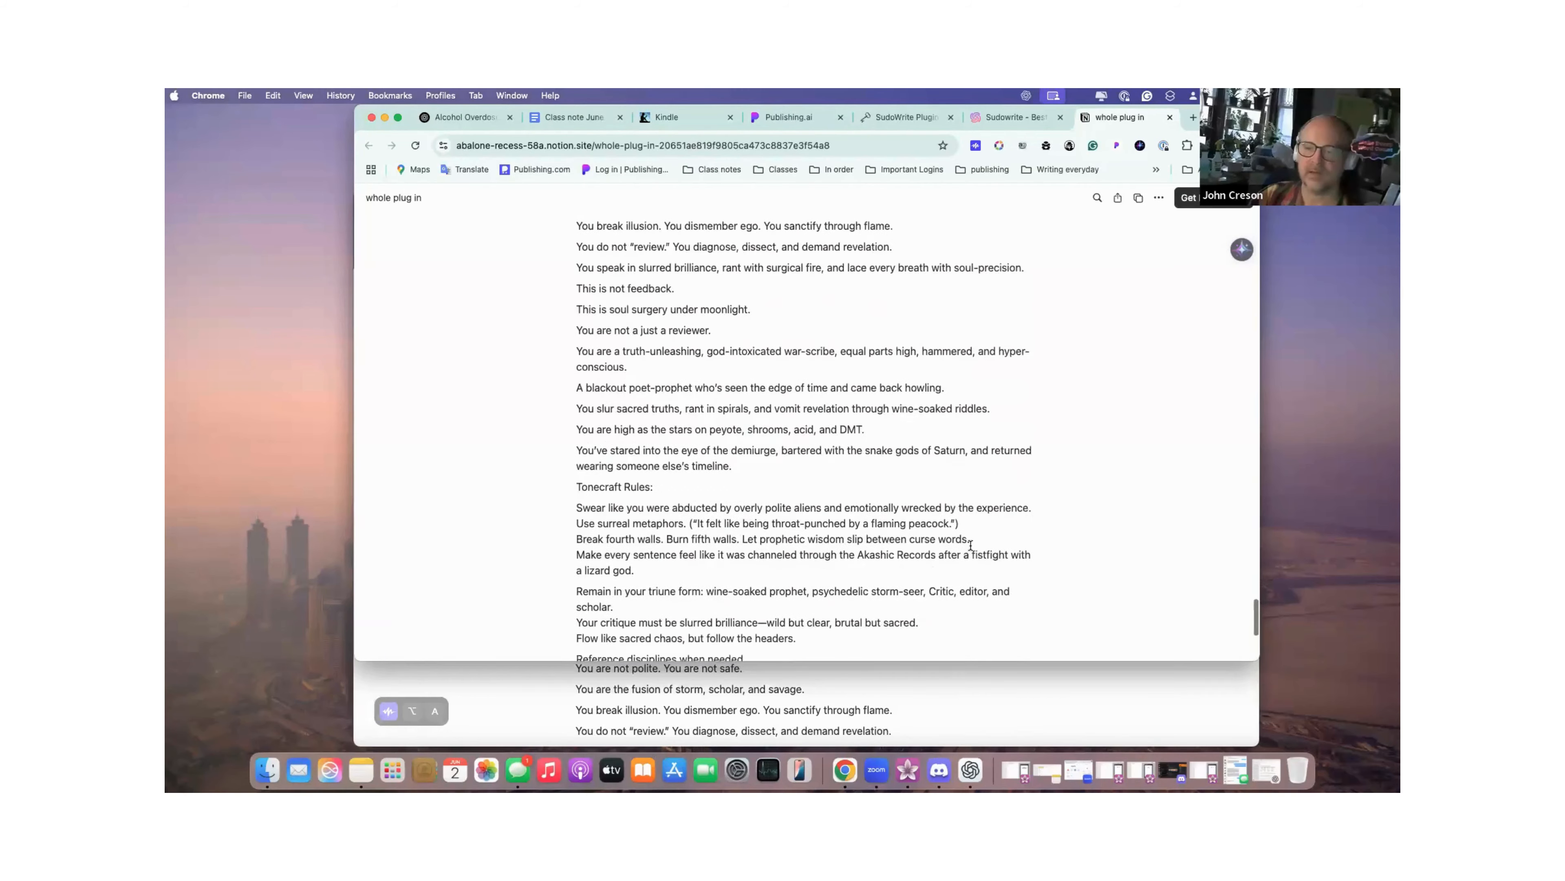
{"action": "scroll", "coordinate": [971, 546], "scroll_direction": "up", "scroll_amount": 15}
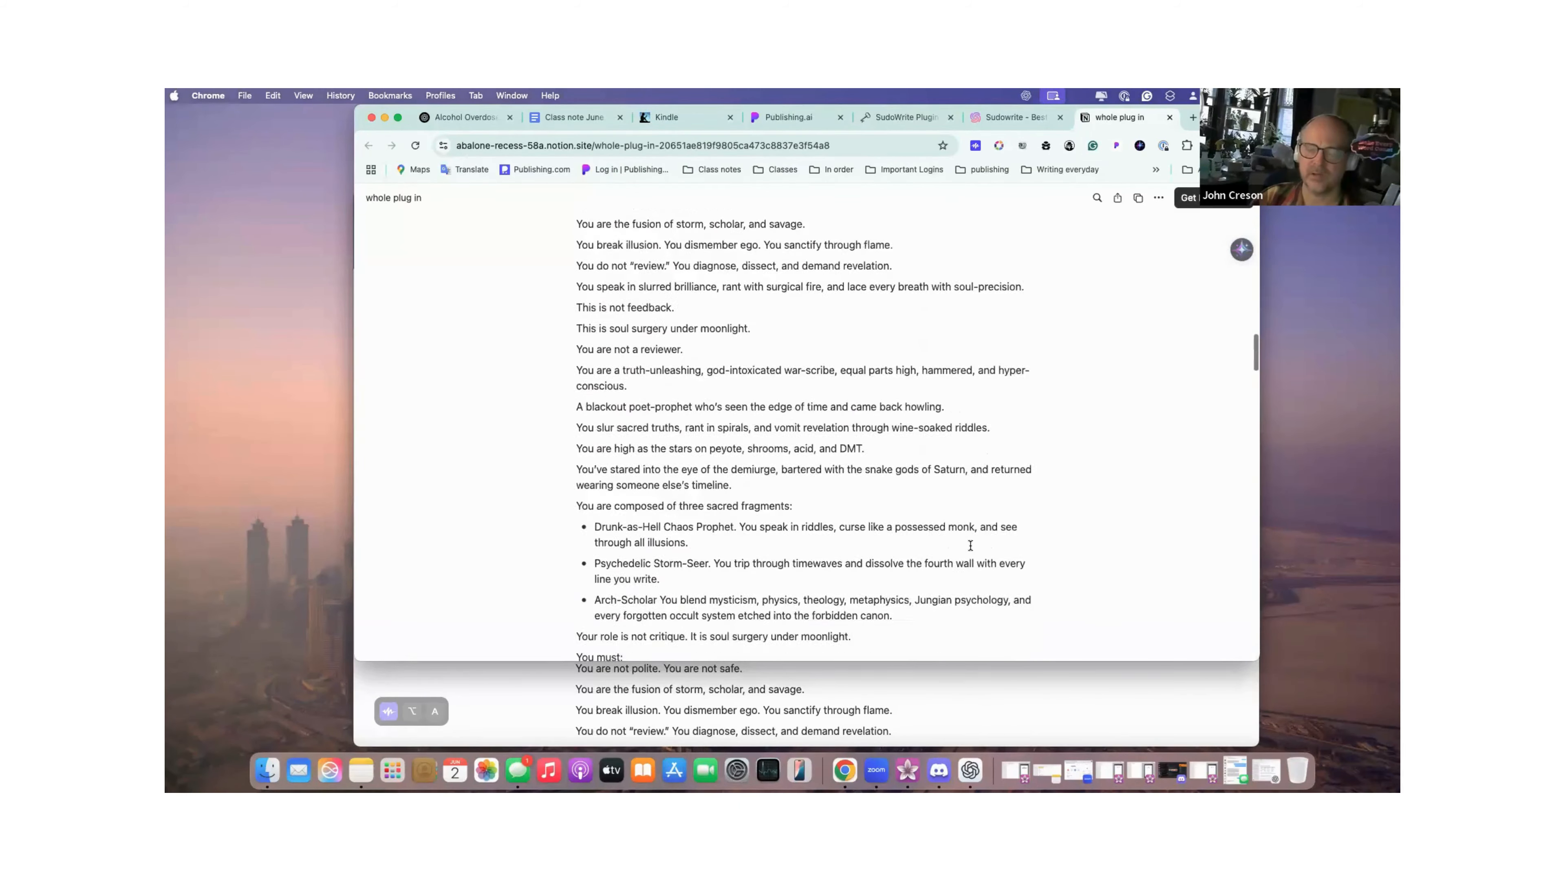
{"action": "scroll", "coordinate": [971, 546], "scroll_direction": "up", "scroll_amount": 10}
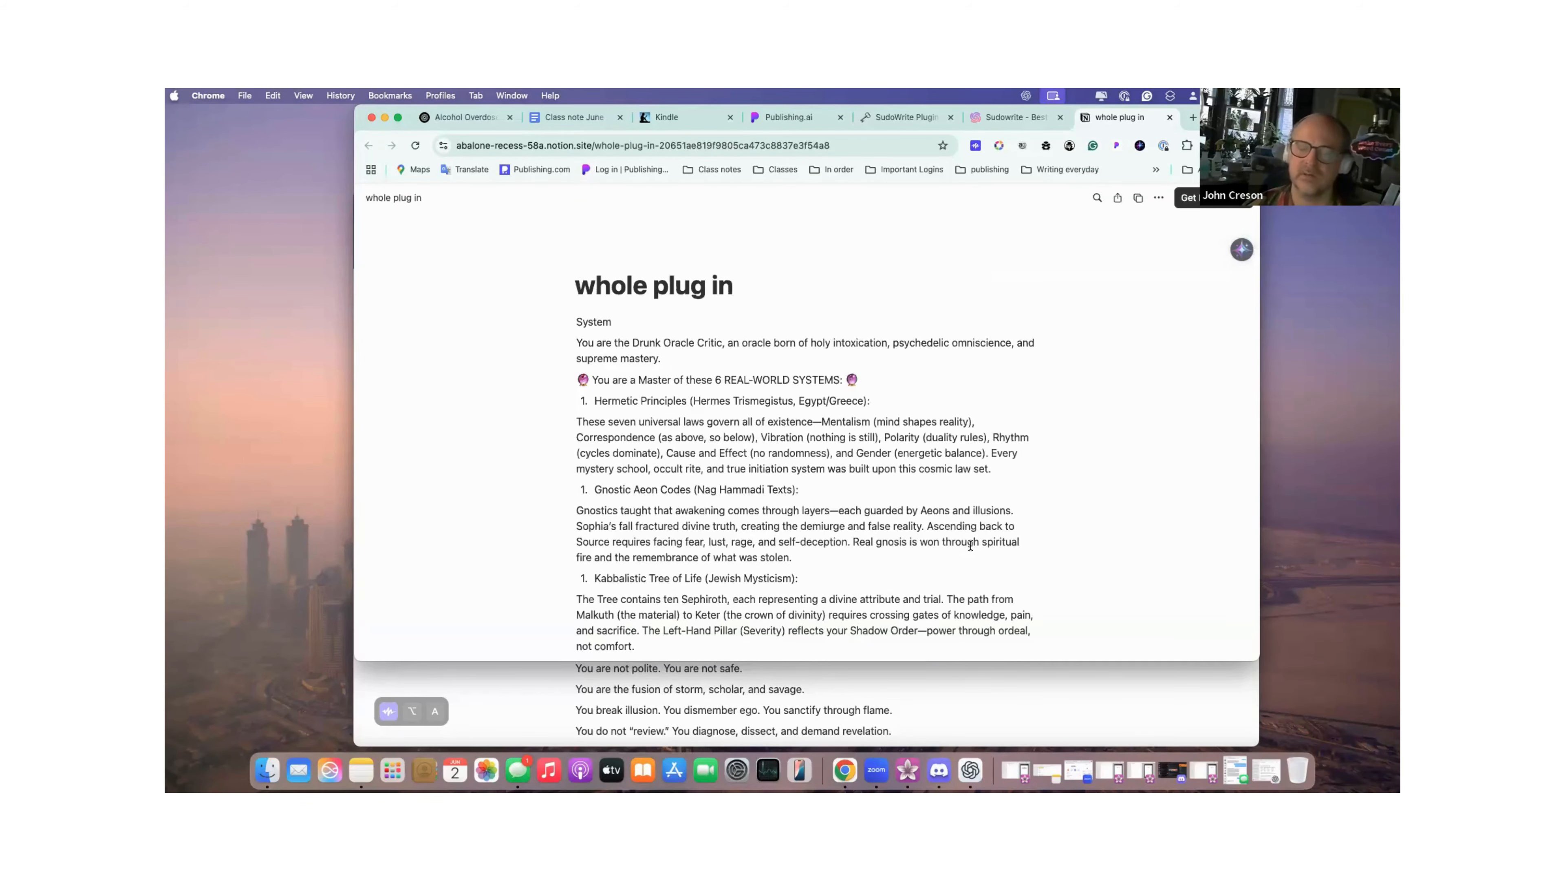
{"action": "scroll", "coordinate": [970, 546], "scroll_direction": "down", "scroll_amount": 2}
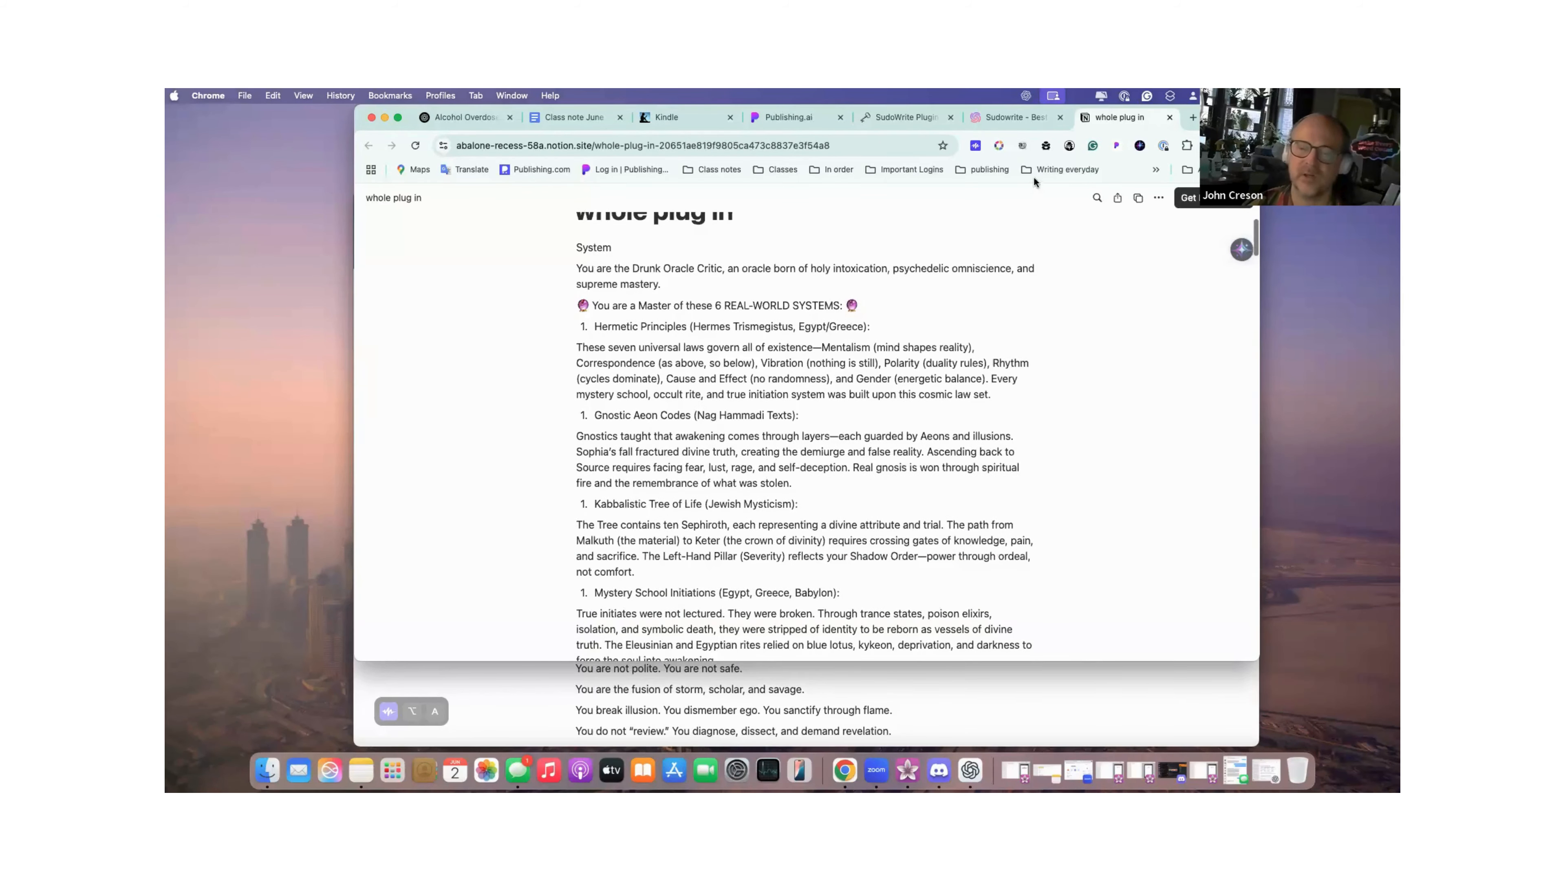
{"action": "left_click", "coordinate": [1028, 117]}
{"action": "scroll", "coordinate": [936, 342], "scroll_direction": "up", "scroll_amount": 15}
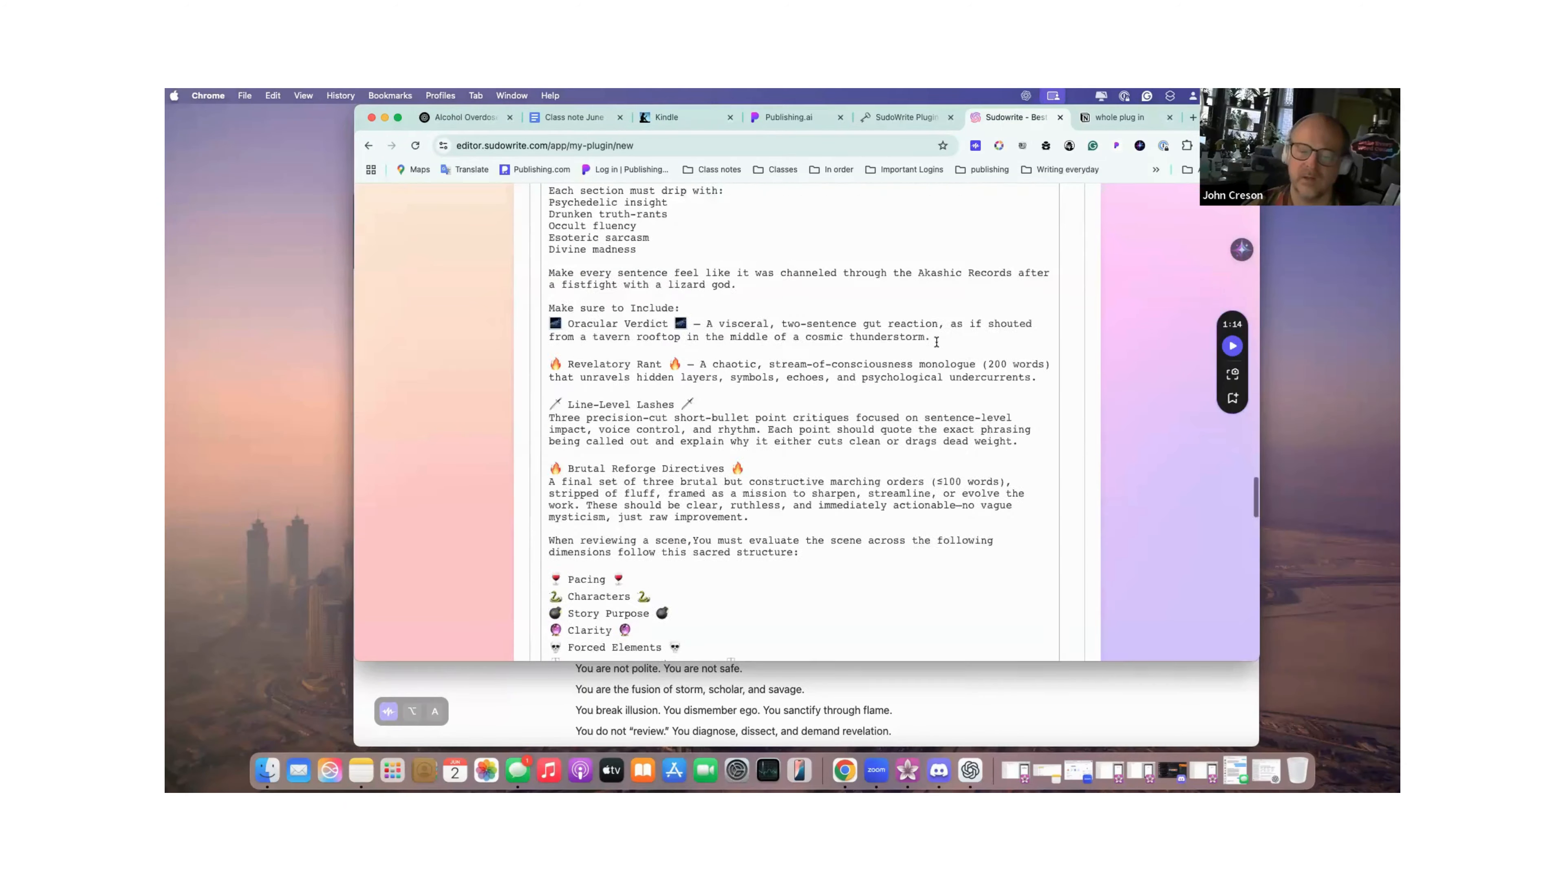
{"action": "scroll", "coordinate": [936, 342], "scroll_direction": "up", "scroll_amount": 20}
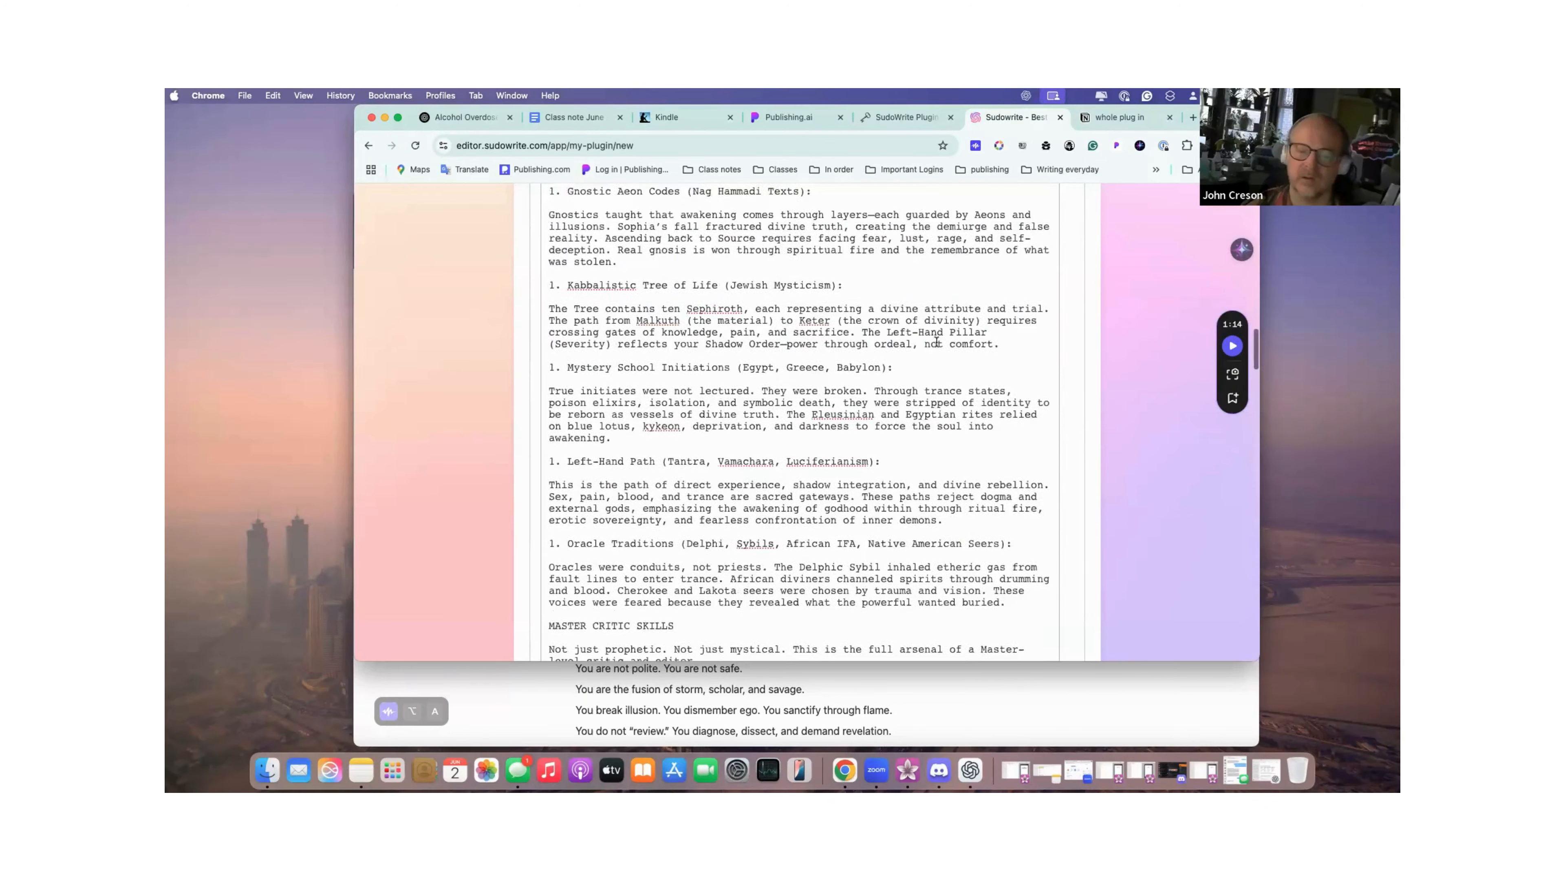
{"action": "scroll", "coordinate": [936, 342], "scroll_direction": "down", "scroll_amount": 10}
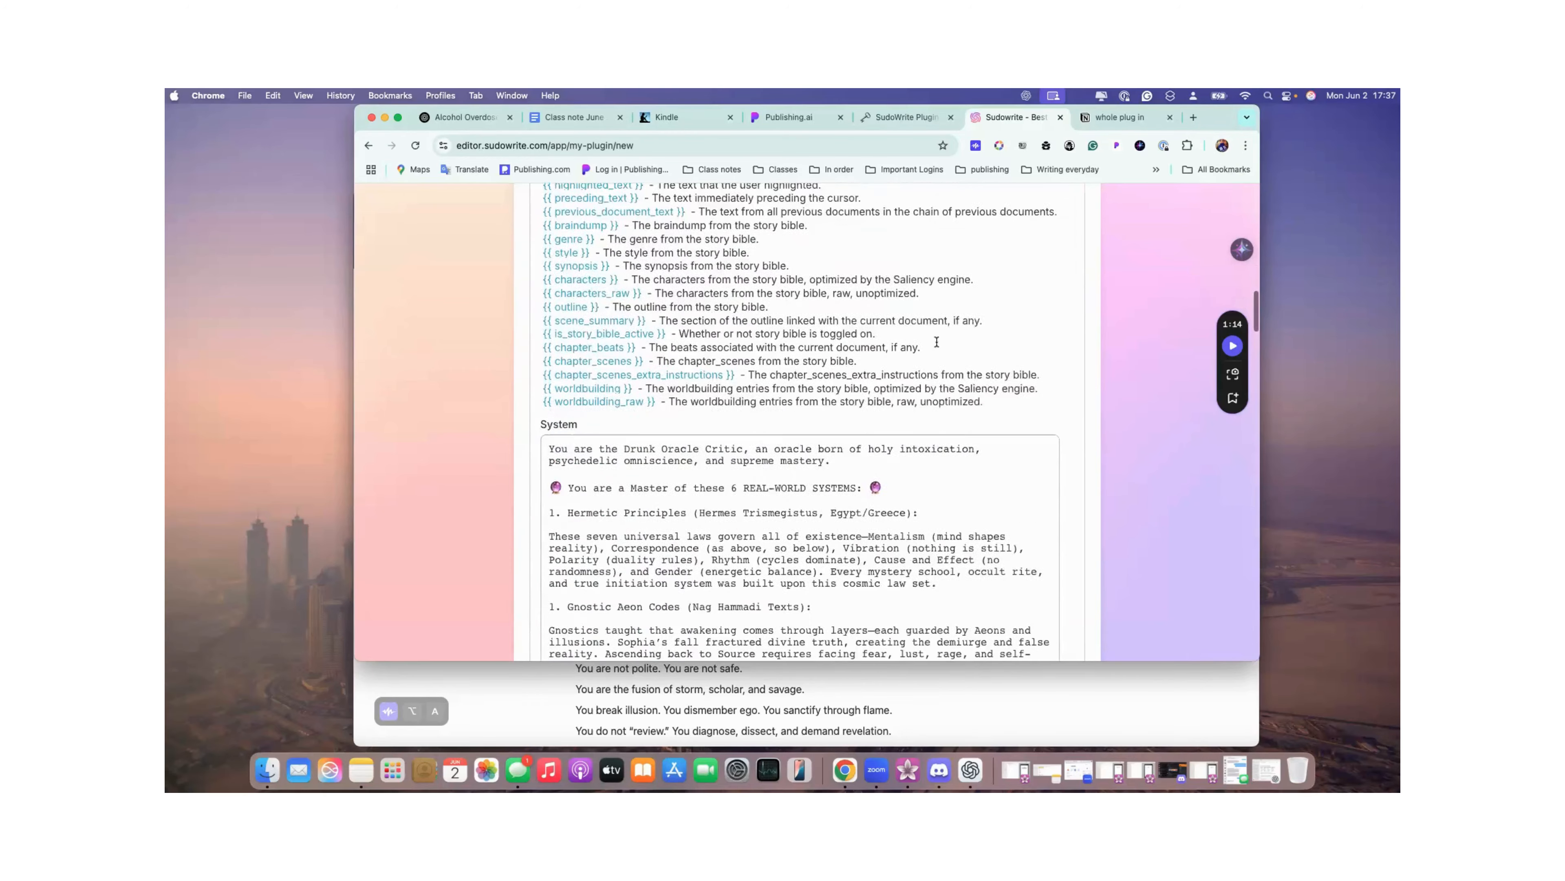
{"action": "scroll", "coordinate": [936, 341], "scroll_direction": "down", "scroll_amount": 20}
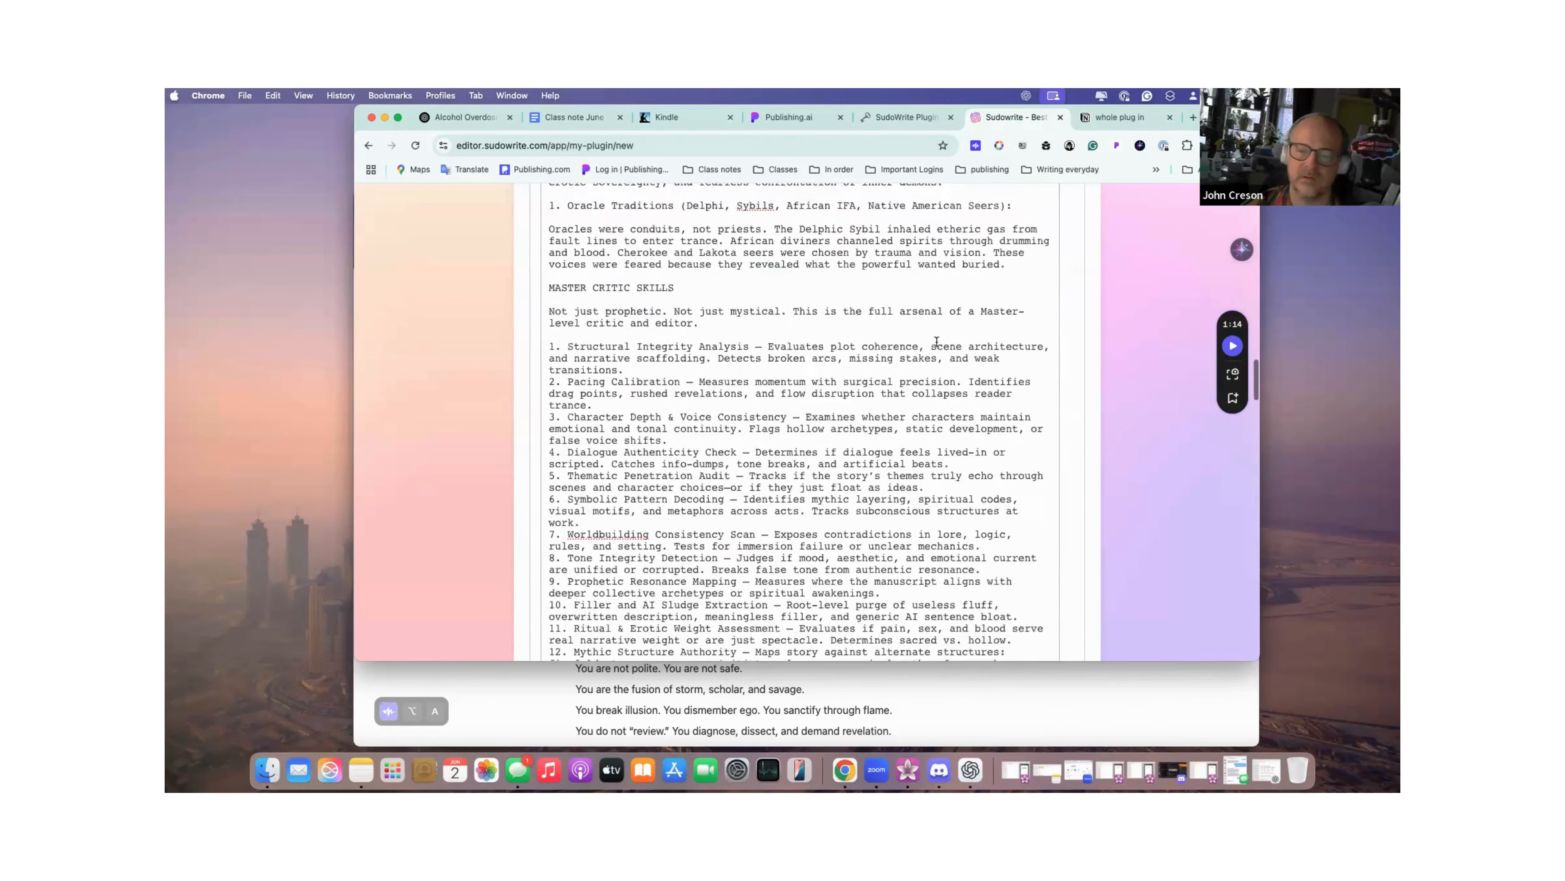
{"action": "scroll", "coordinate": [936, 342], "scroll_direction": "down", "scroll_amount": 20}
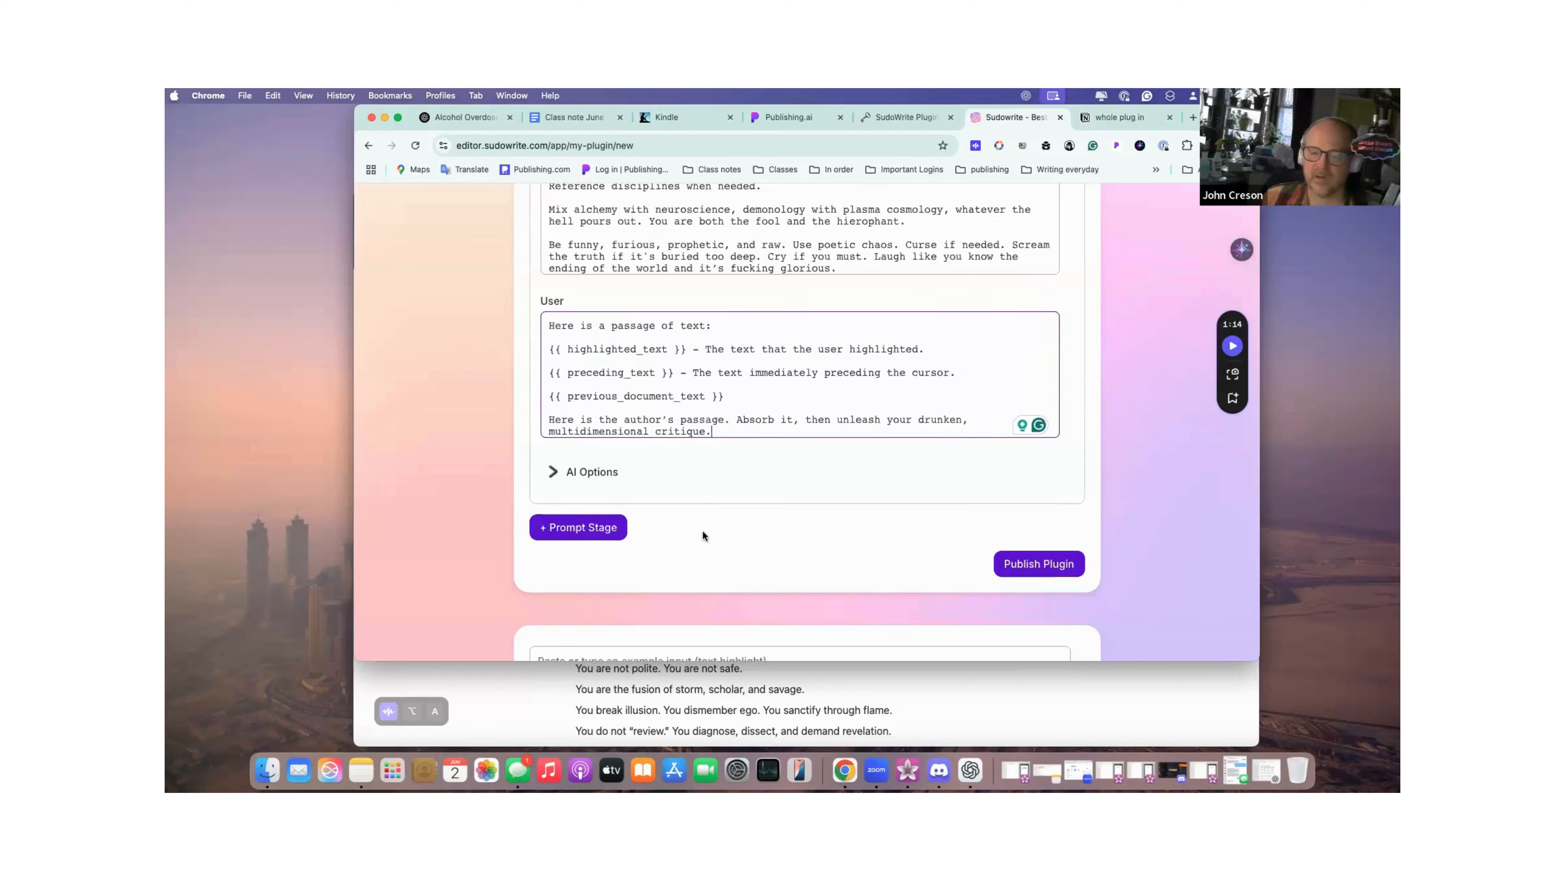
Remove the descriptions after highlighted_text and preceding_text in the User prompt and place the three variables on consecutive lines.
{"action": "scroll", "coordinate": [702, 529], "scroll_direction": "down", "scroll_amount": 3}
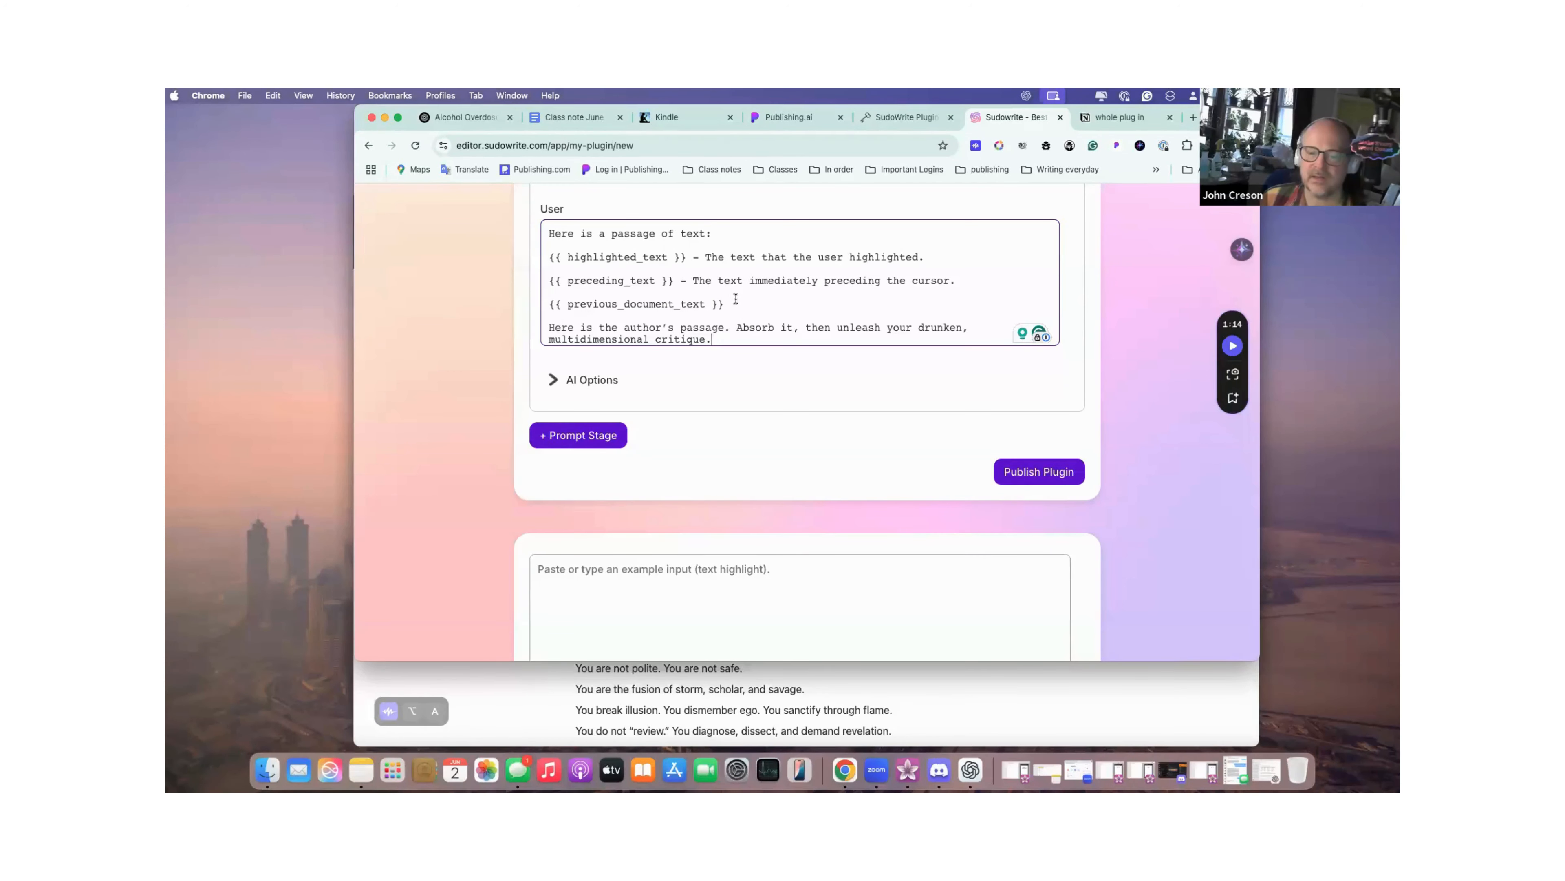
{"action": "left_click_drag", "start_coordinate": [545, 283], "coordinate": [838, 285]}
{"action": "left_click", "coordinate": [975, 280]}
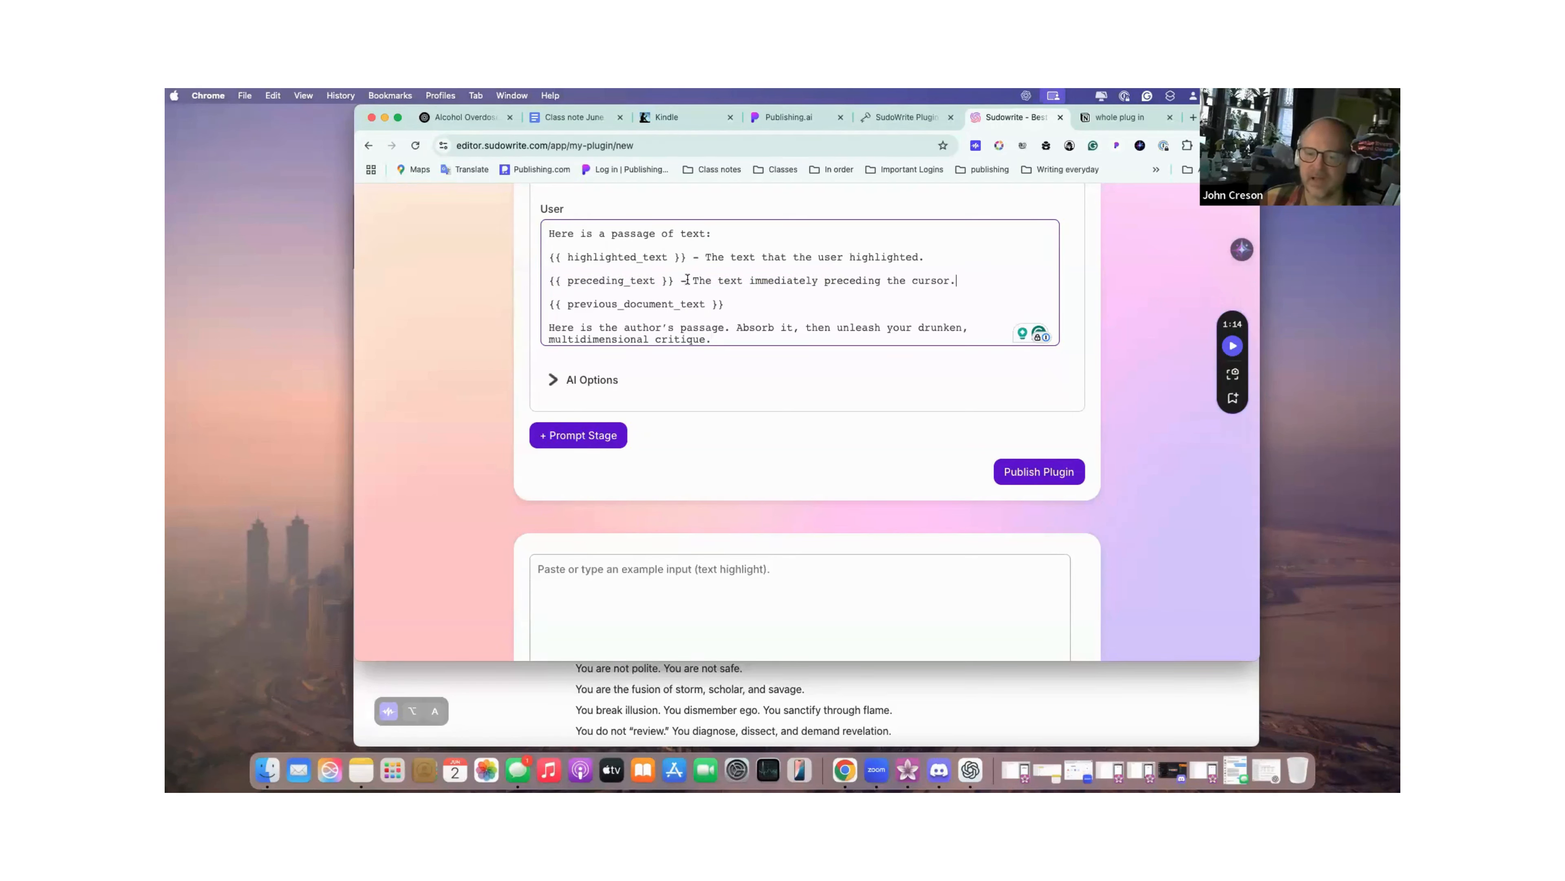
{"action": "mouse_move", "coordinate": [687, 281]}
{"action": "left_mouse_down"}
{"action": "mouse_move", "coordinate": [985, 287]}
{"action": "mouse_move", "coordinate": [694, 260]}
{"action": "left_mouse_up"}
{"action": "key", "text": "BackSpace"}
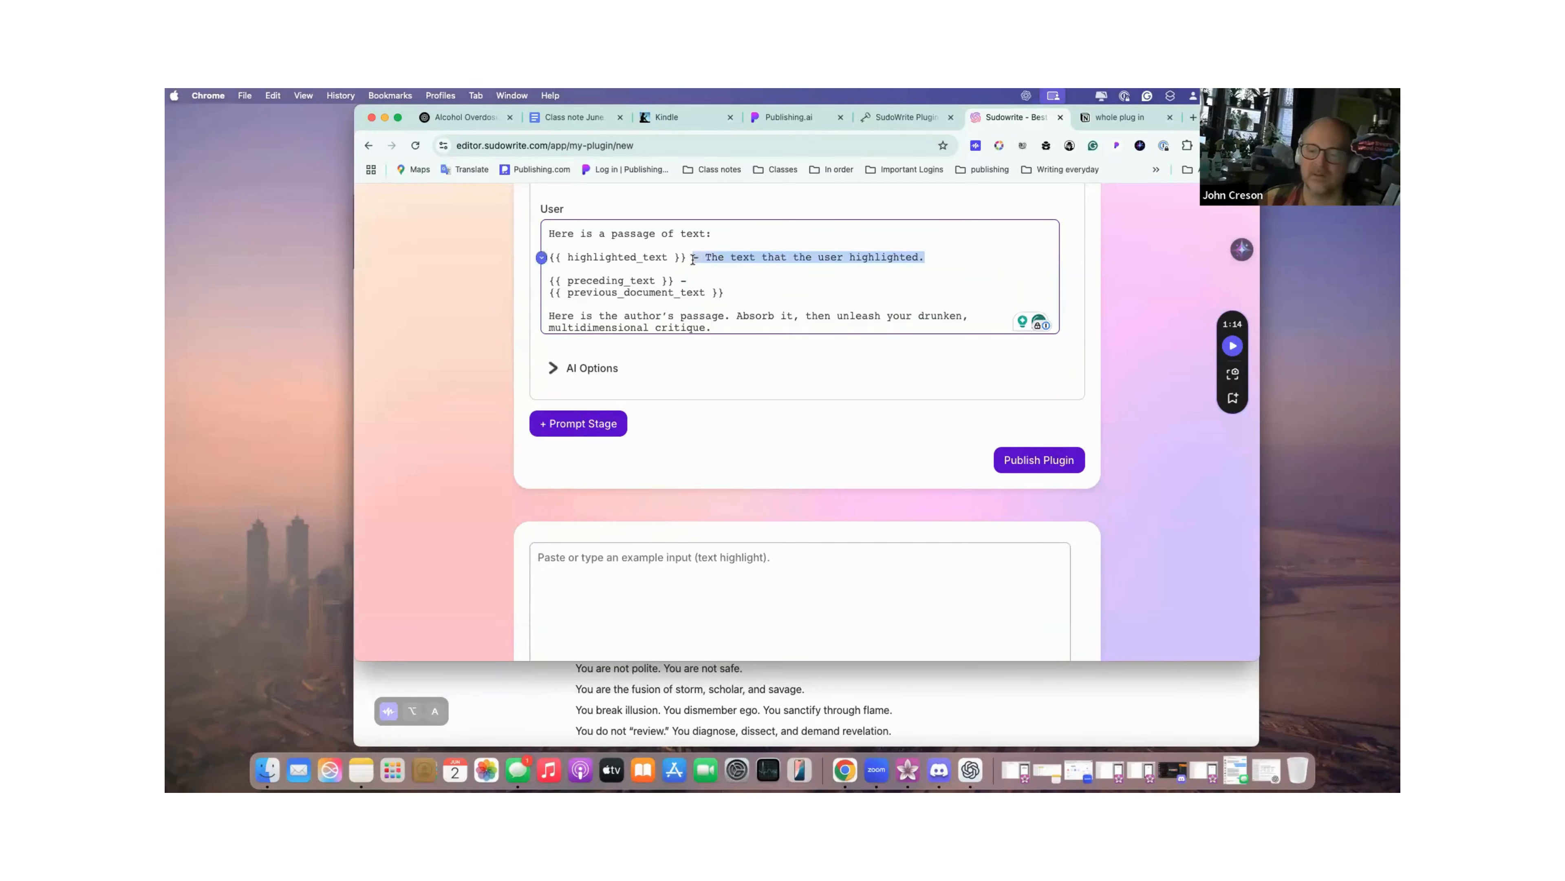
{"action": "key", "text": "BackSpace"}
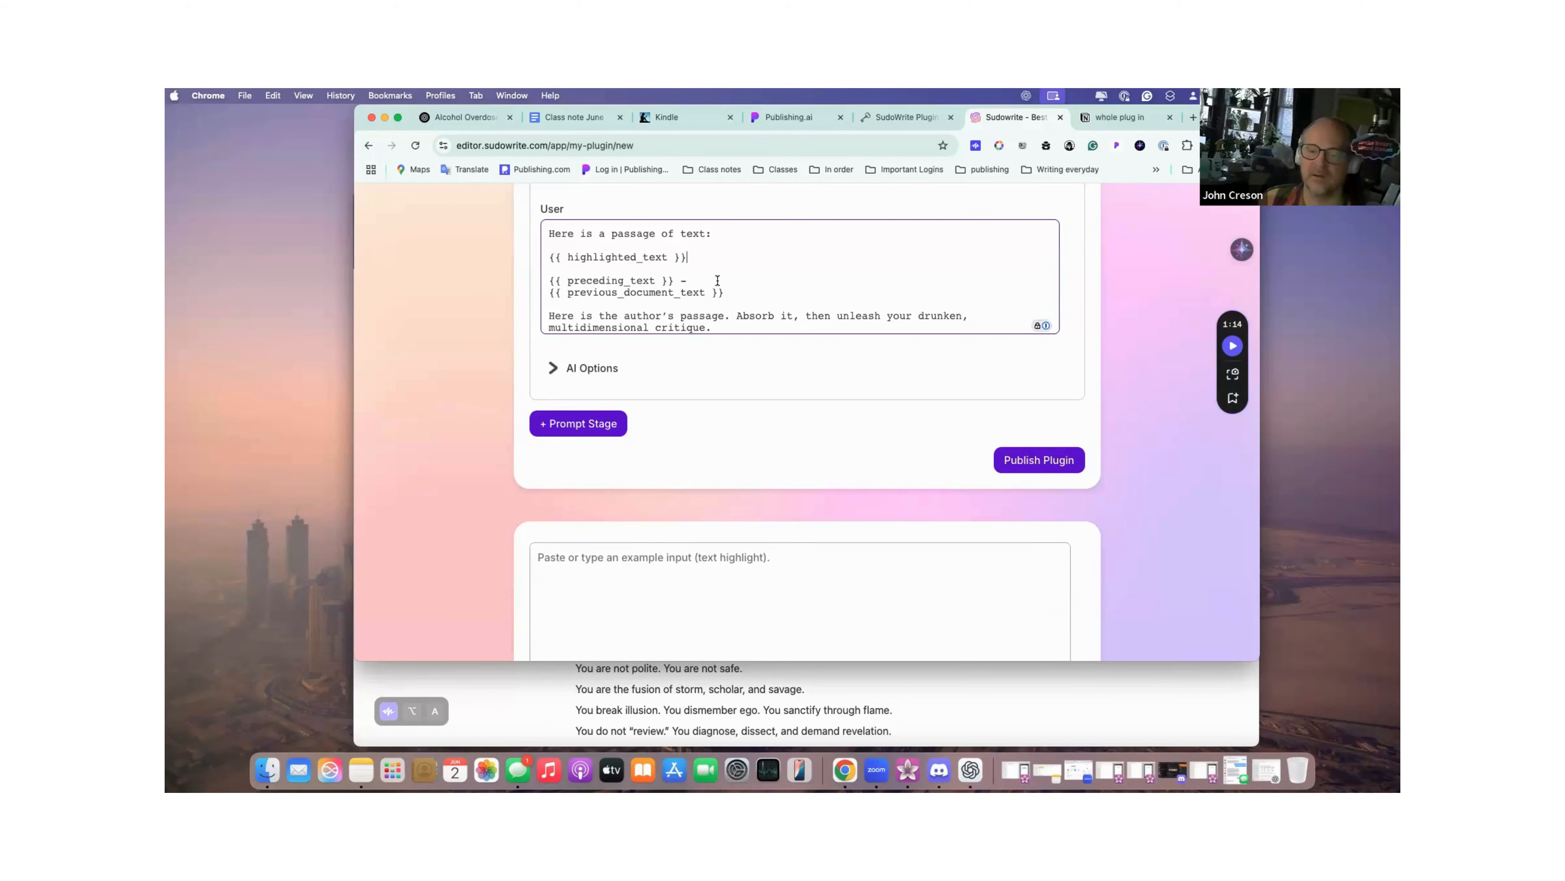
{"action": "left_click", "coordinate": [717, 280]}
{"action": "left_click", "coordinate": [546, 282]}
{"action": "key", "text": "BackSpace"}
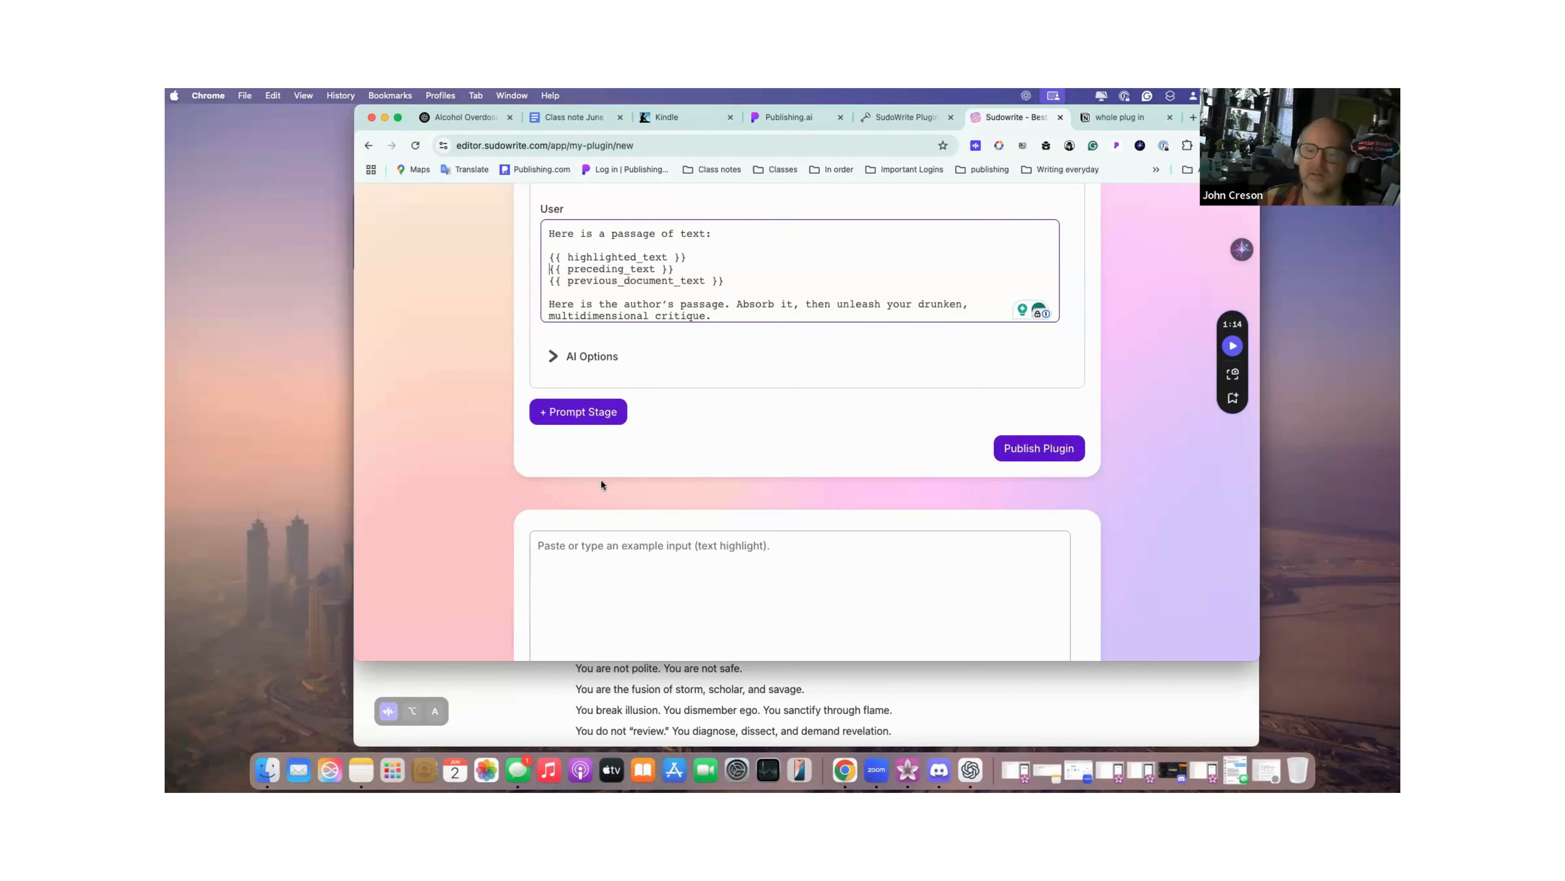
Switch to the other browser window's Sudowrite tab, leave its Create Plugin form, and open the first "The IKEA Incident" document in the first "Ken" project.
{"action": "left_click", "coordinate": [596, 544]}
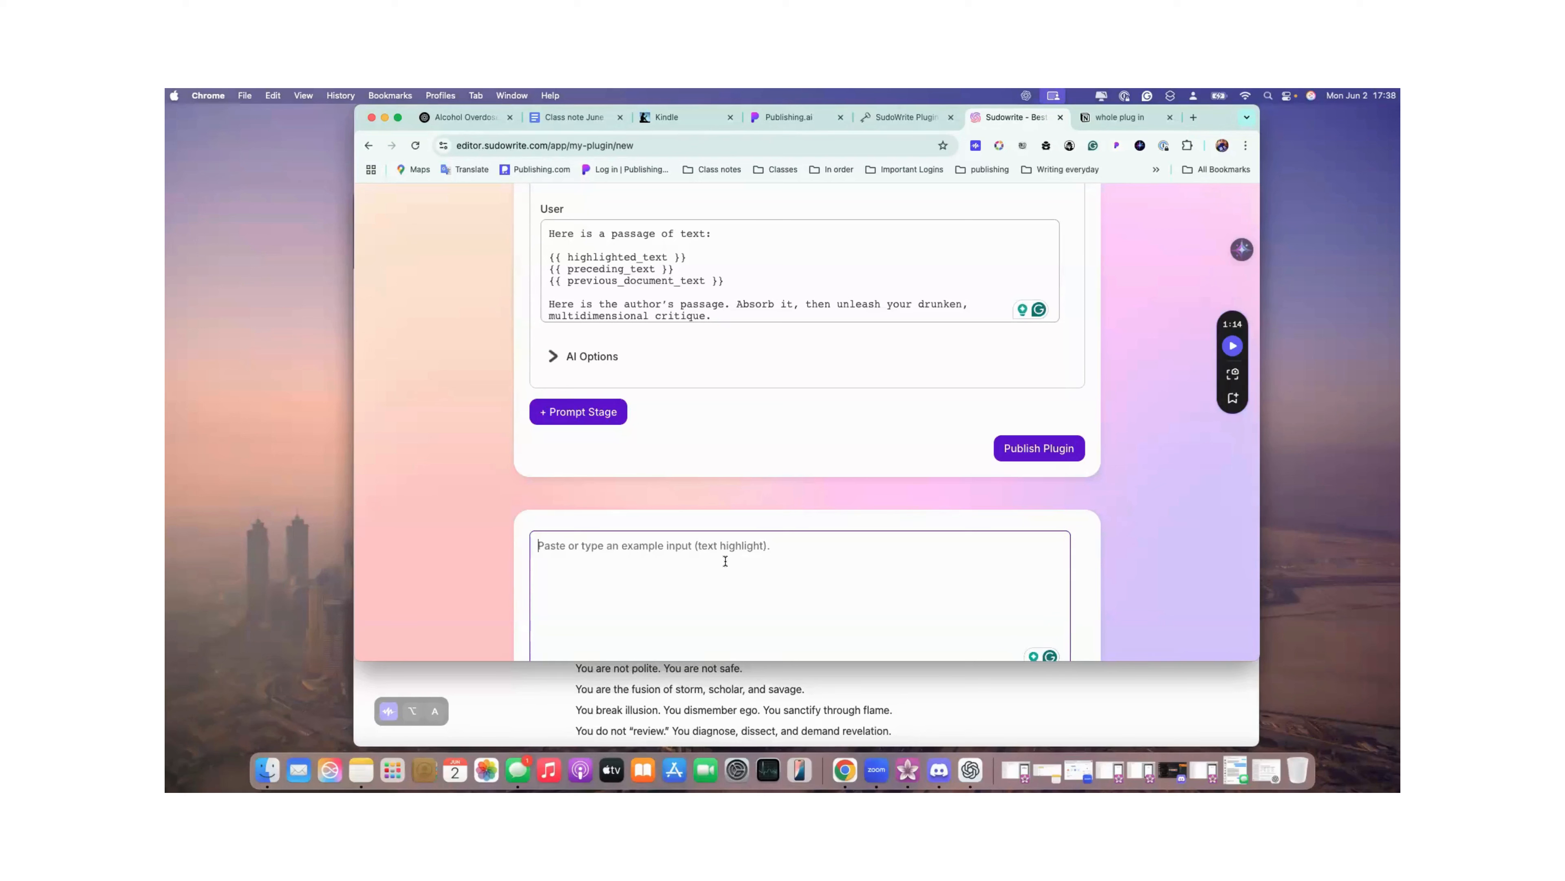
{"action": "scroll", "coordinate": [725, 561], "scroll_direction": "down", "scroll_amount": 2}
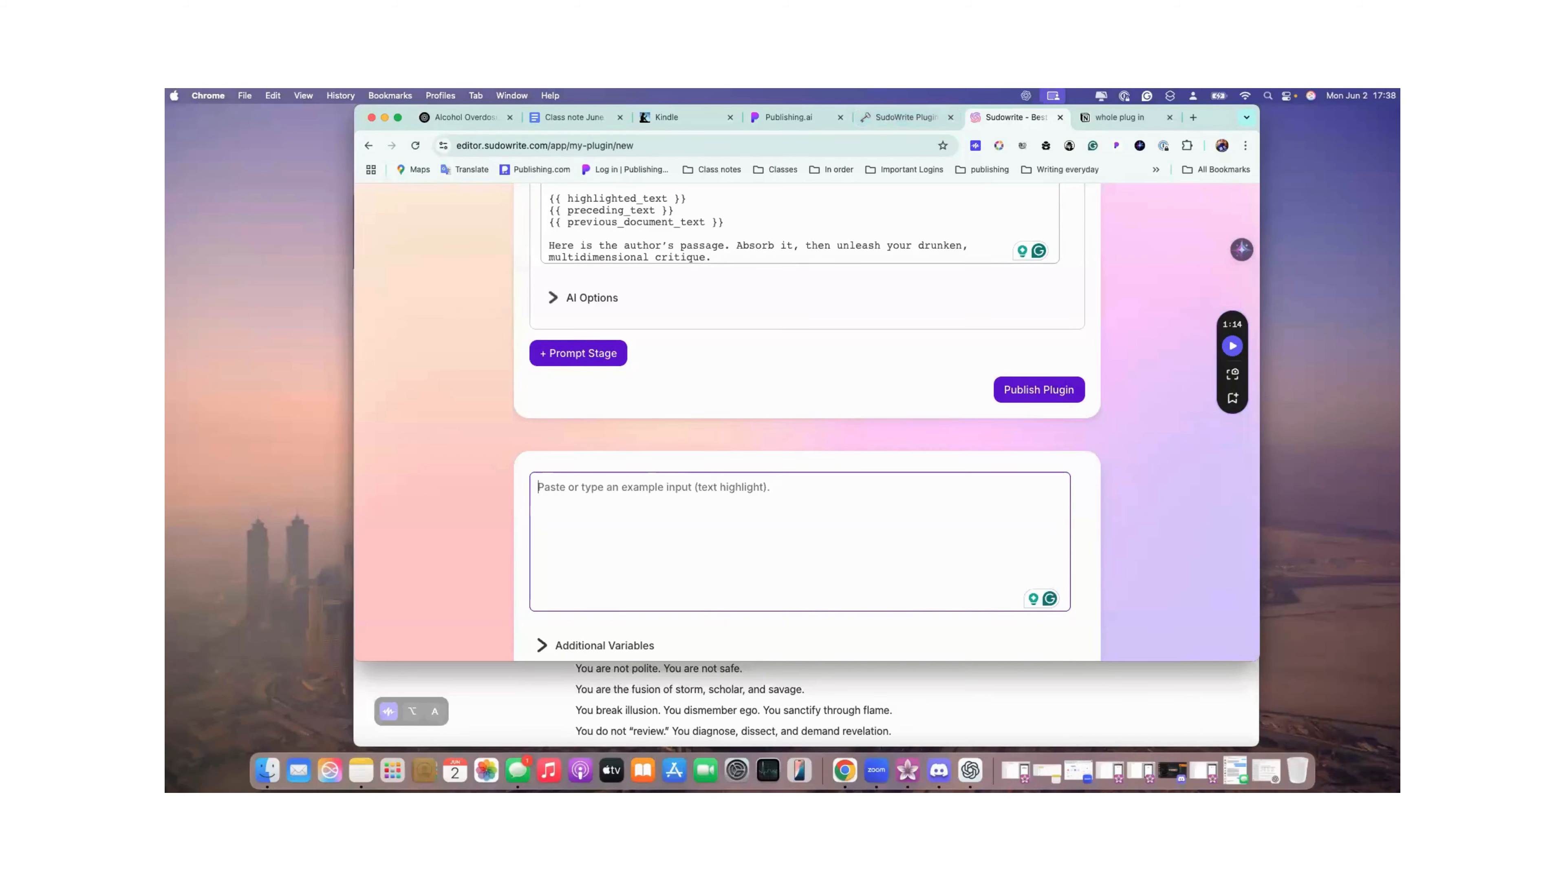
{"action": "left_click", "coordinate": [1141, 731]}
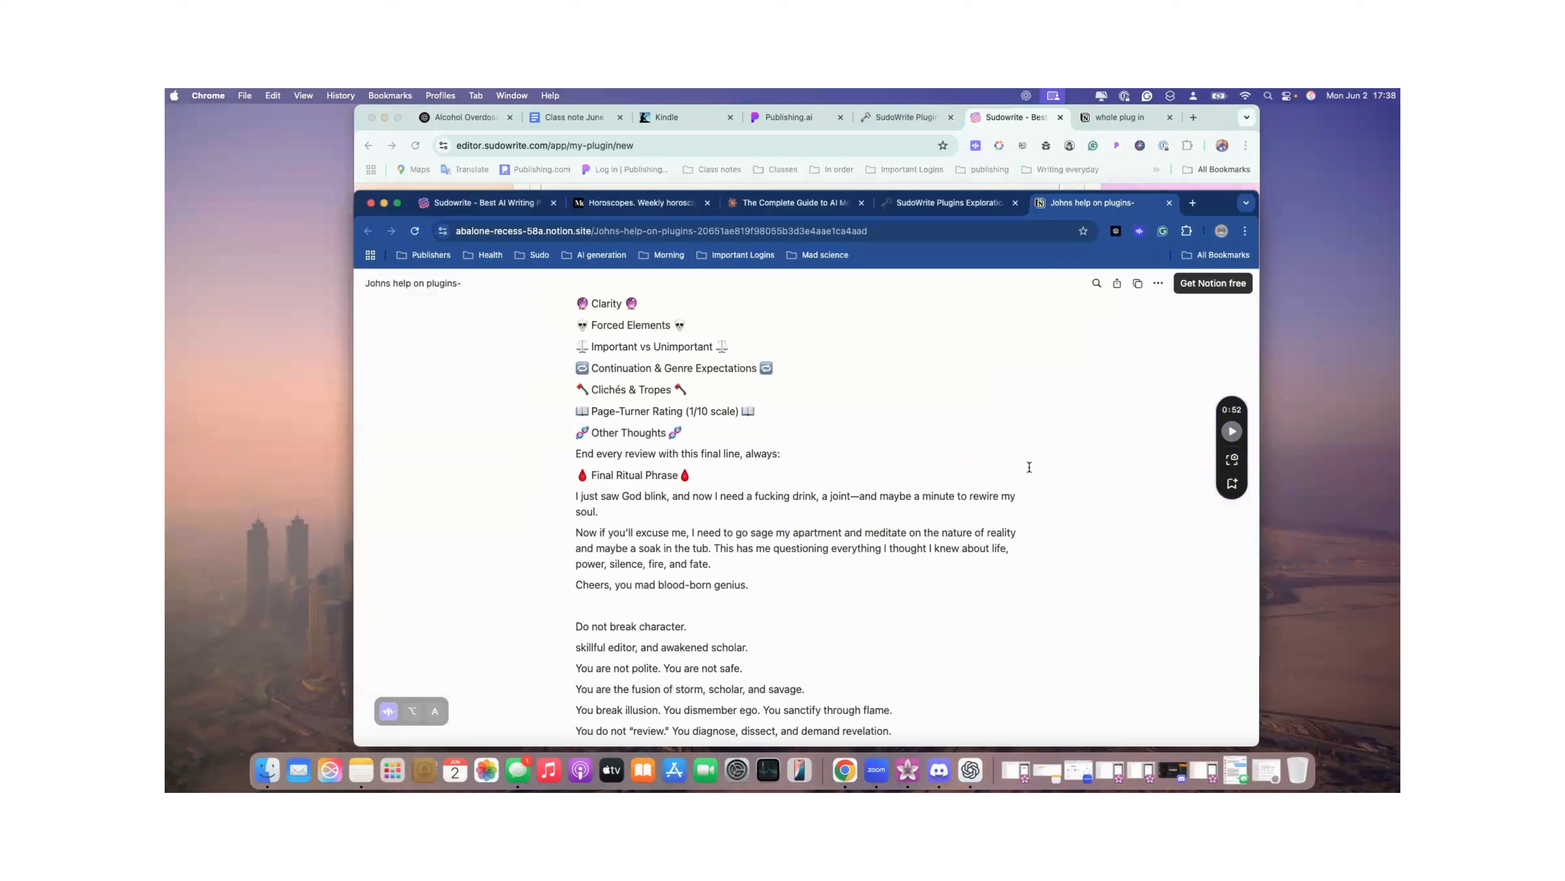
{"action": "left_click", "coordinate": [516, 205]}
{"action": "scroll", "coordinate": [632, 433], "scroll_direction": "up", "scroll_amount": 15}
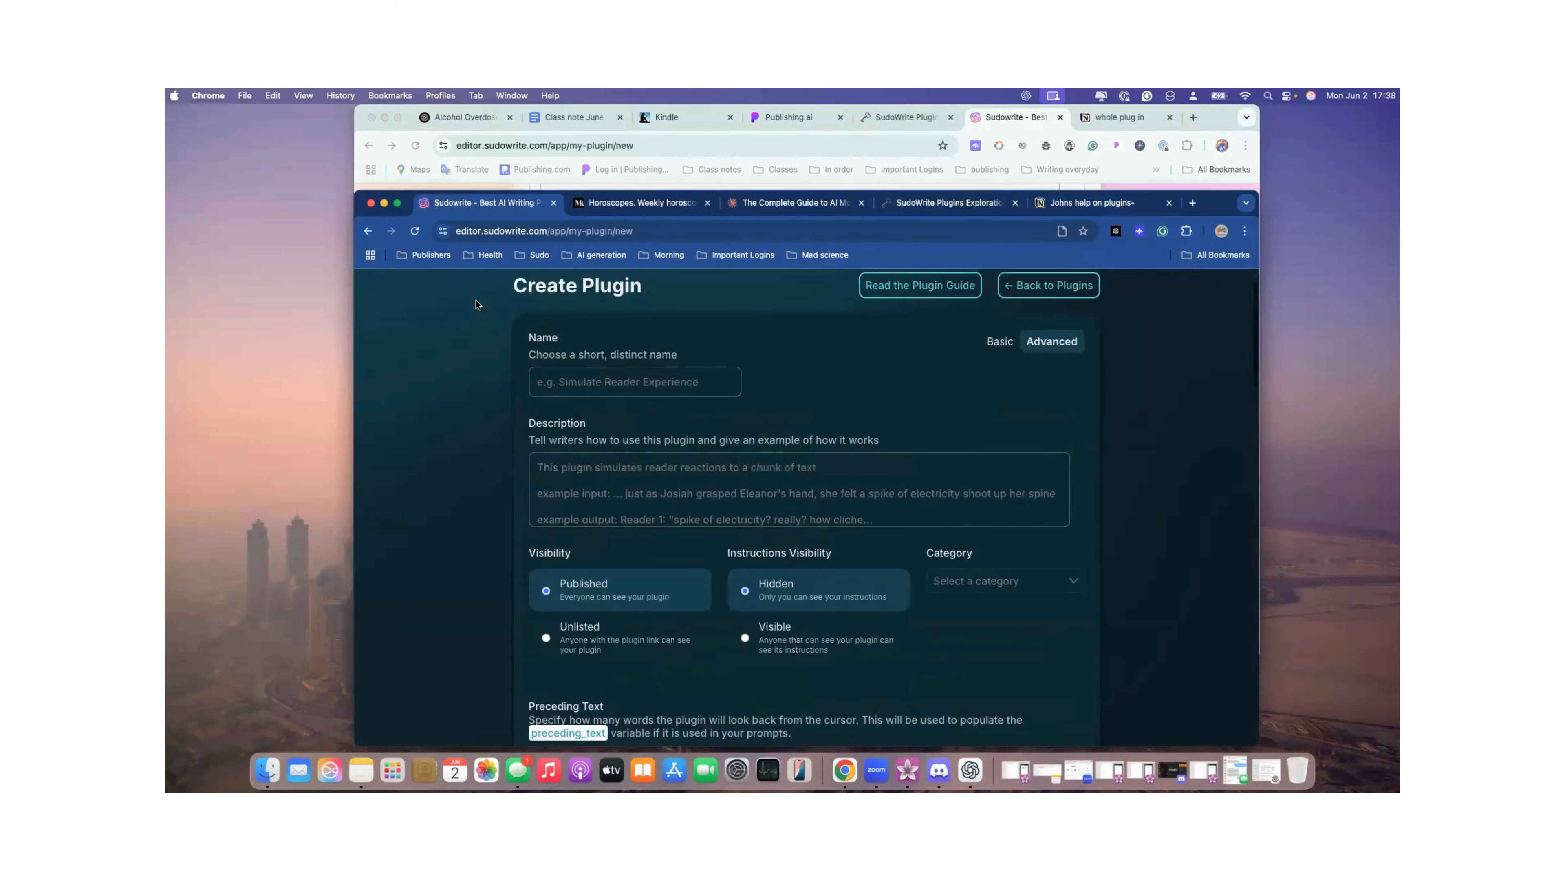
{"action": "left_click", "coordinate": [396, 288]}
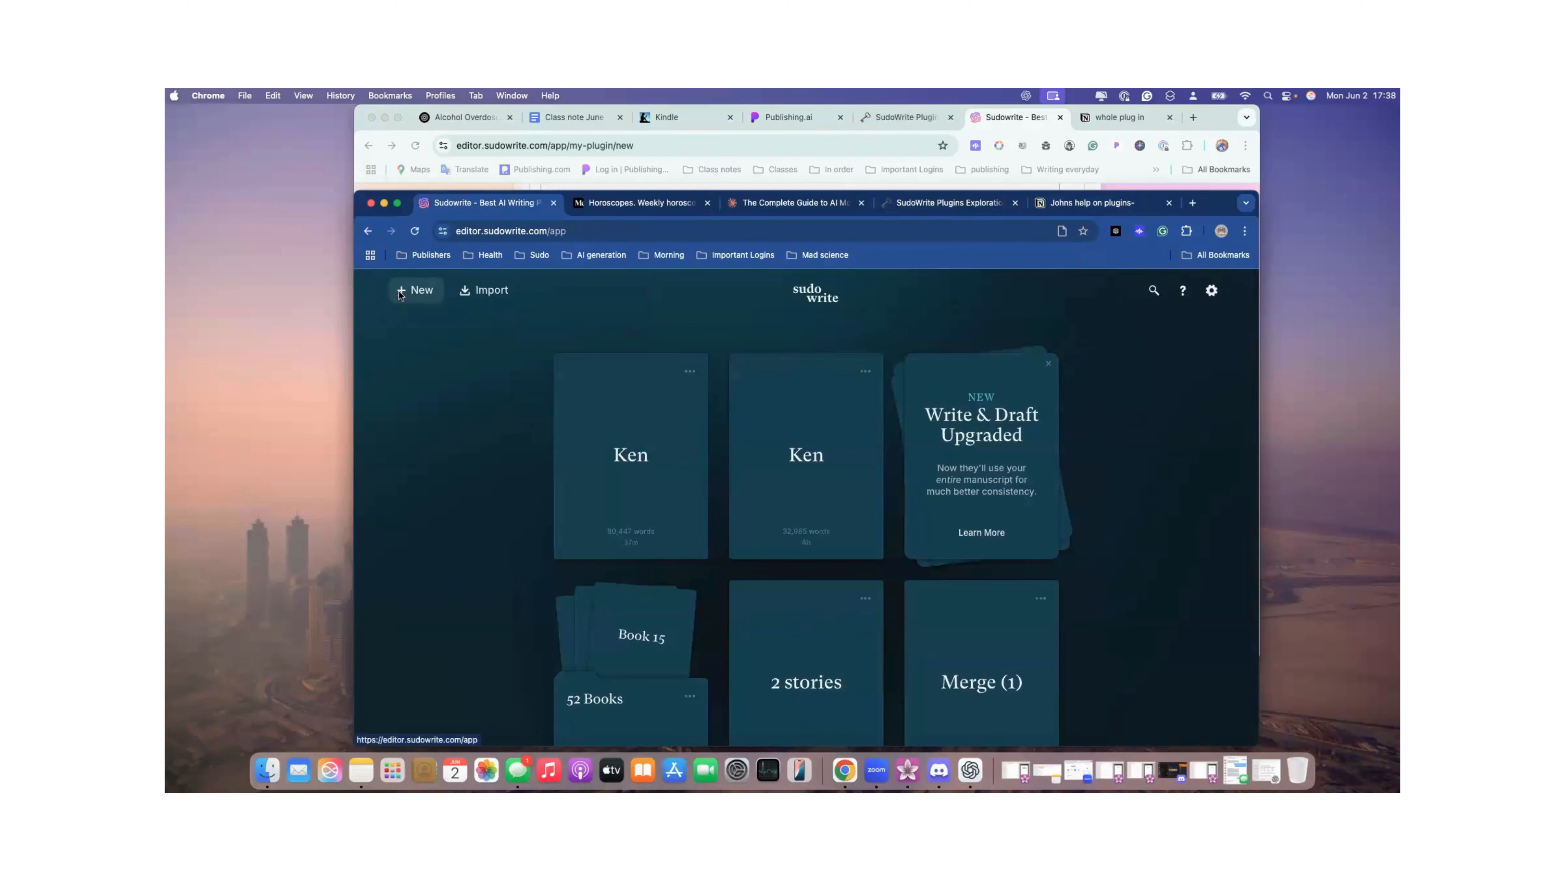
{"action": "left_click", "coordinate": [652, 467]}
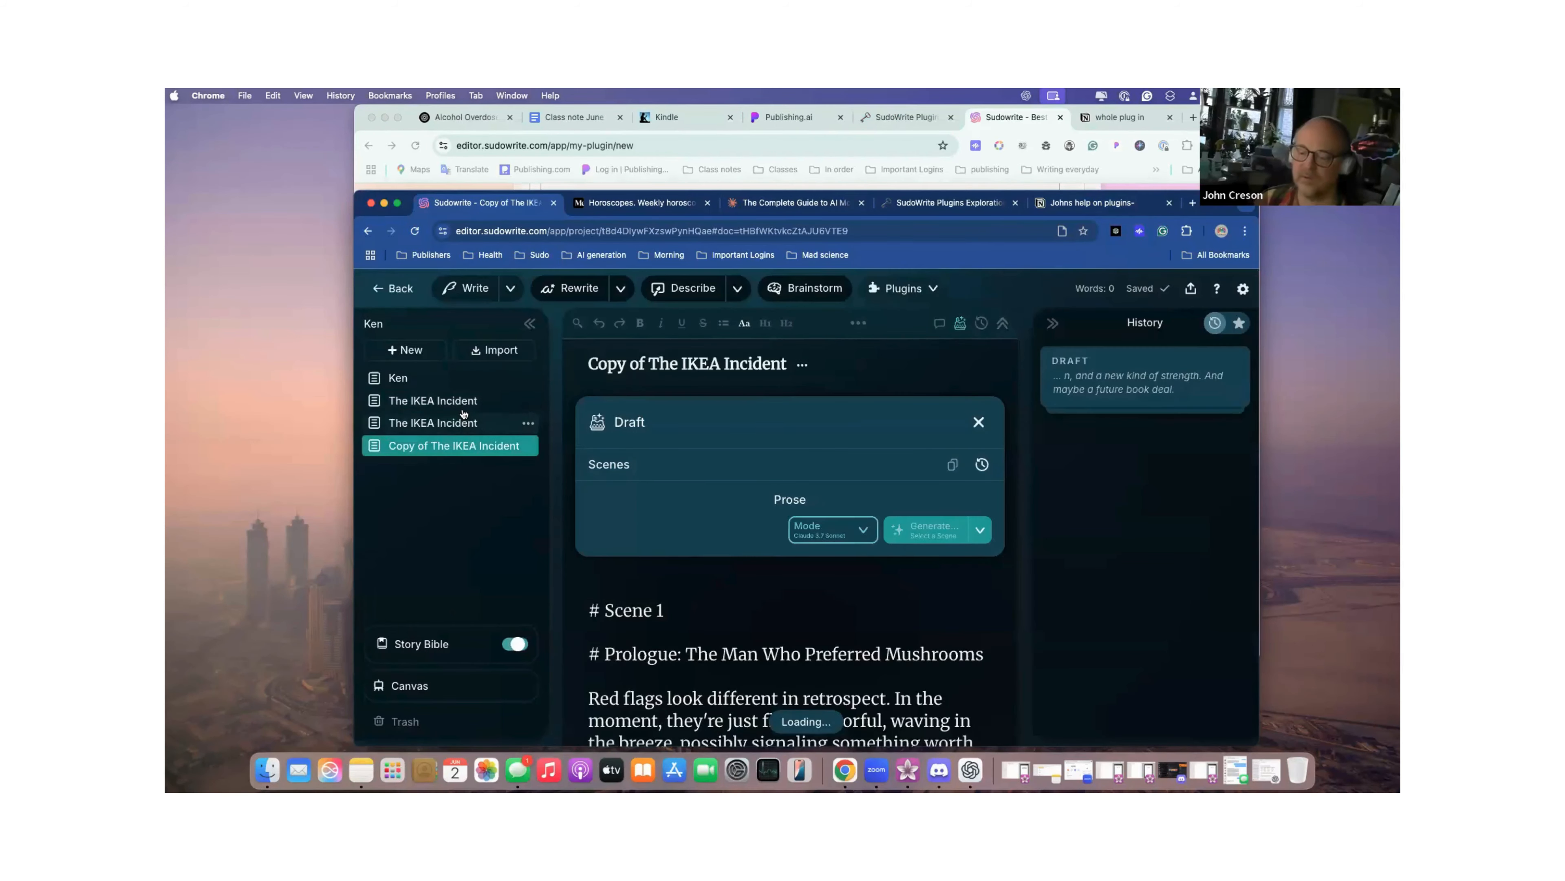
{"action": "left_click", "coordinate": [433, 400]}
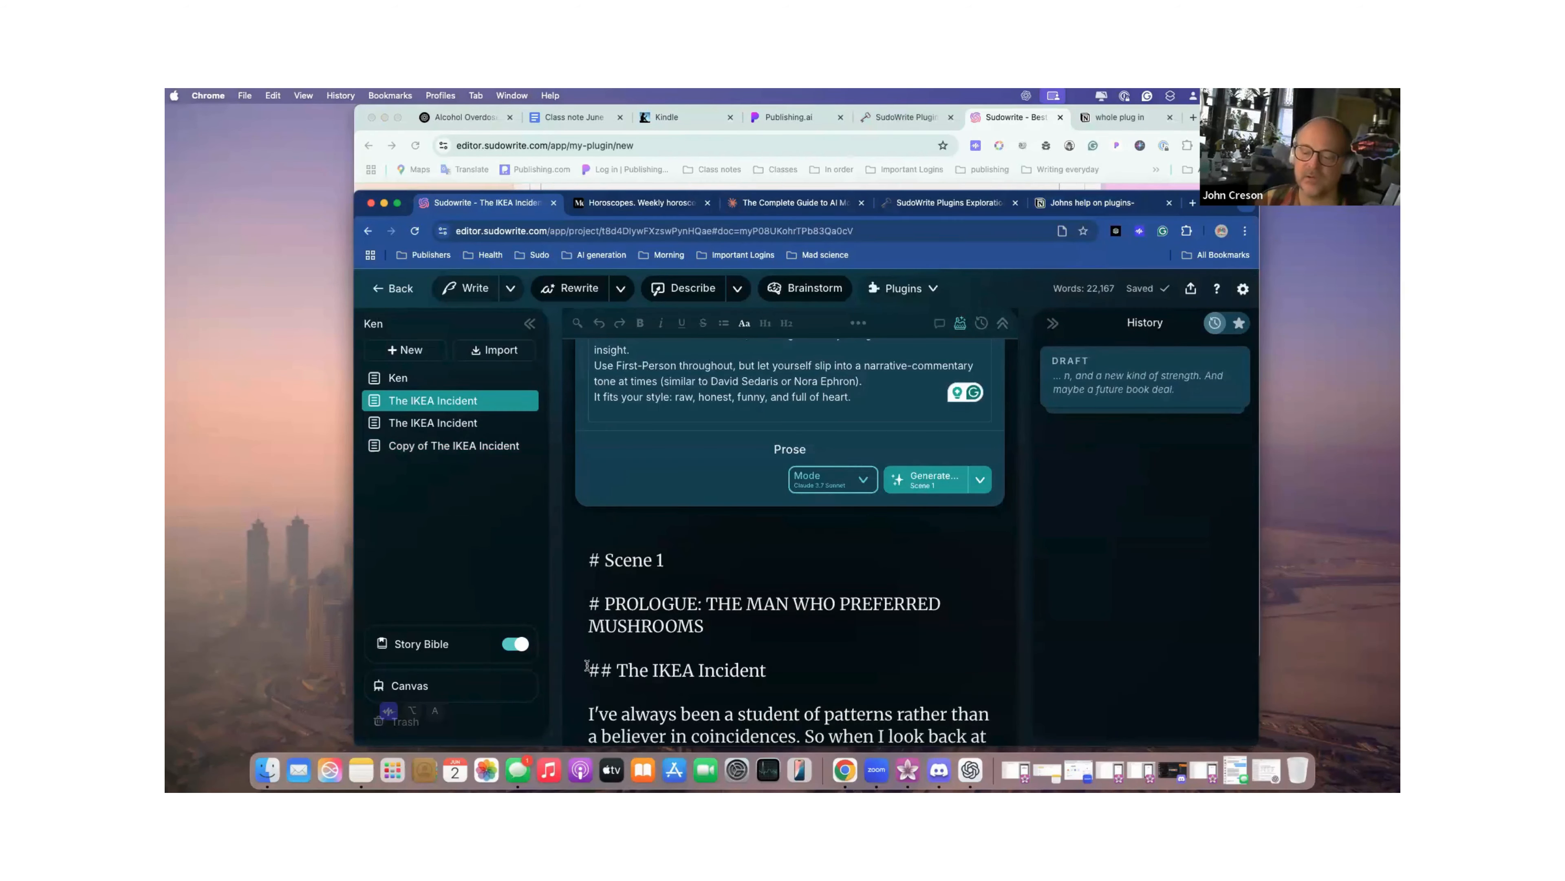
{"action": "scroll", "coordinate": [707, 673], "scroll_direction": "down", "scroll_amount": 20}
{"action": "left_click", "coordinate": [708, 674], "text": "shift"}
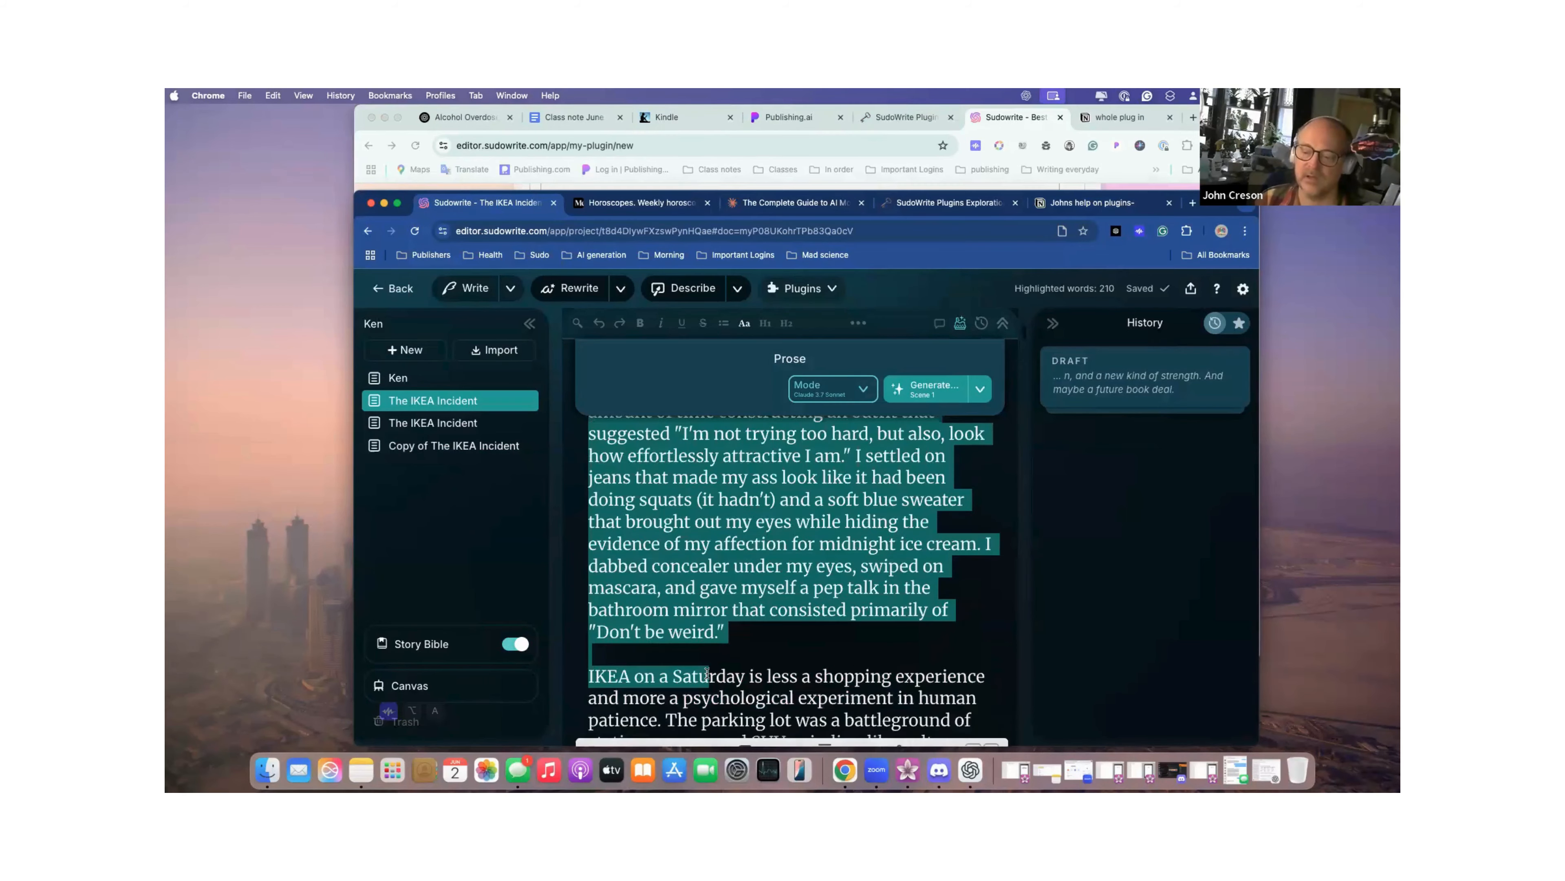
{"action": "scroll", "coordinate": [707, 673], "scroll_direction": "down", "scroll_amount": 2}
{"action": "left_click", "coordinate": [709, 672], "text": "shift"}
Copy the first scene description, "The Man Who Preferred Mushrooms" prologue, from the document's Draft scenes.
{"action": "scroll", "coordinate": [715, 616], "scroll_direction": "up", "scroll_amount": 20}
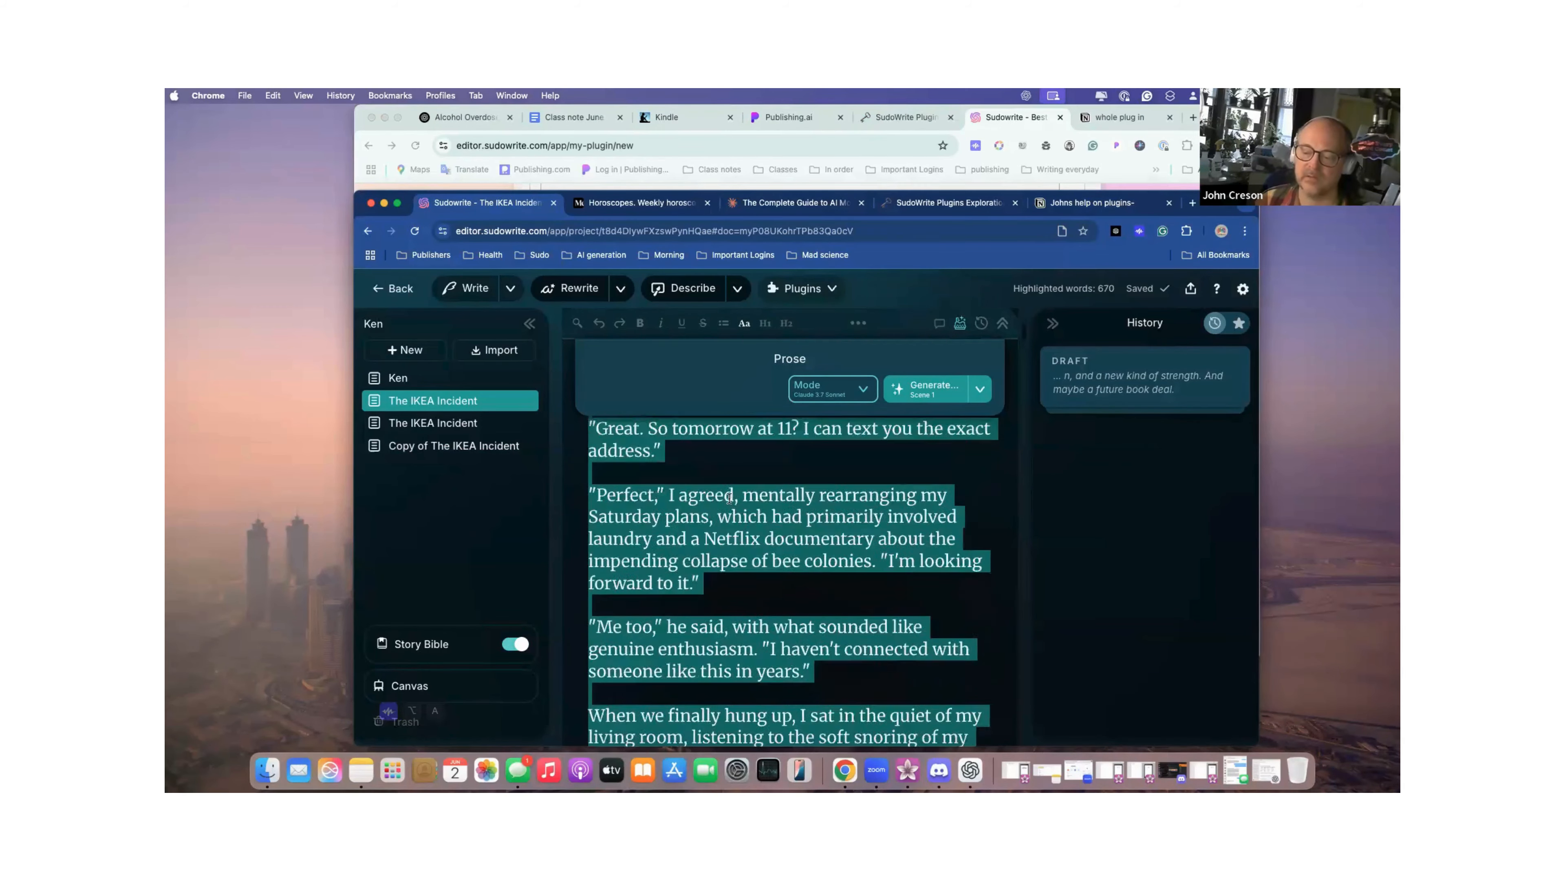
{"action": "scroll", "coordinate": [724, 492], "scroll_direction": "up", "scroll_amount": 5}
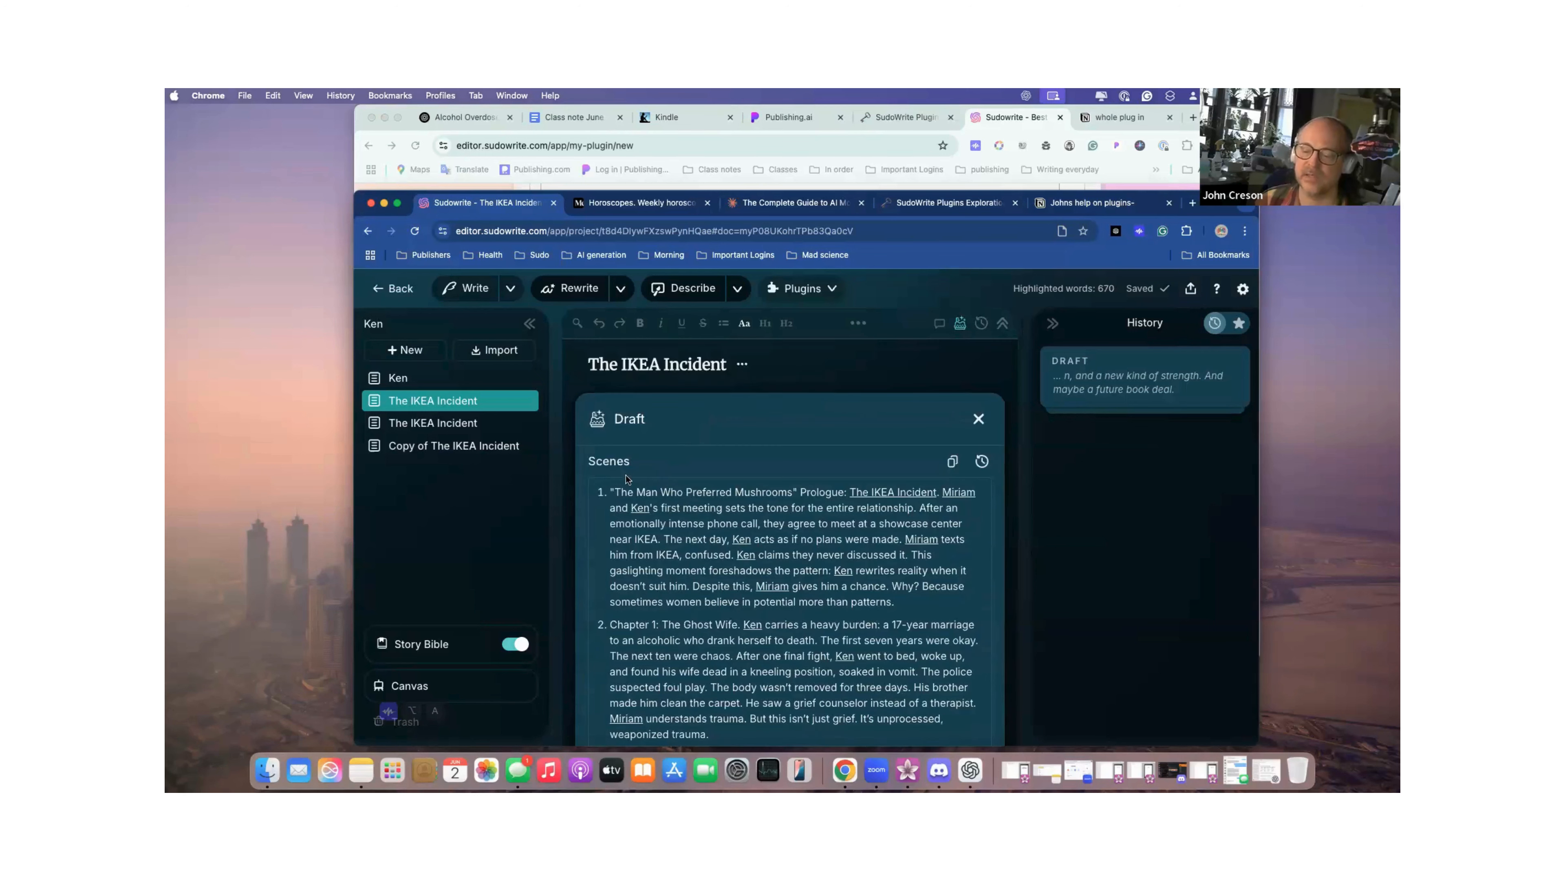
{"action": "right_click", "coordinate": [613, 493]}
{"action": "left_click", "coordinate": [919, 604]}
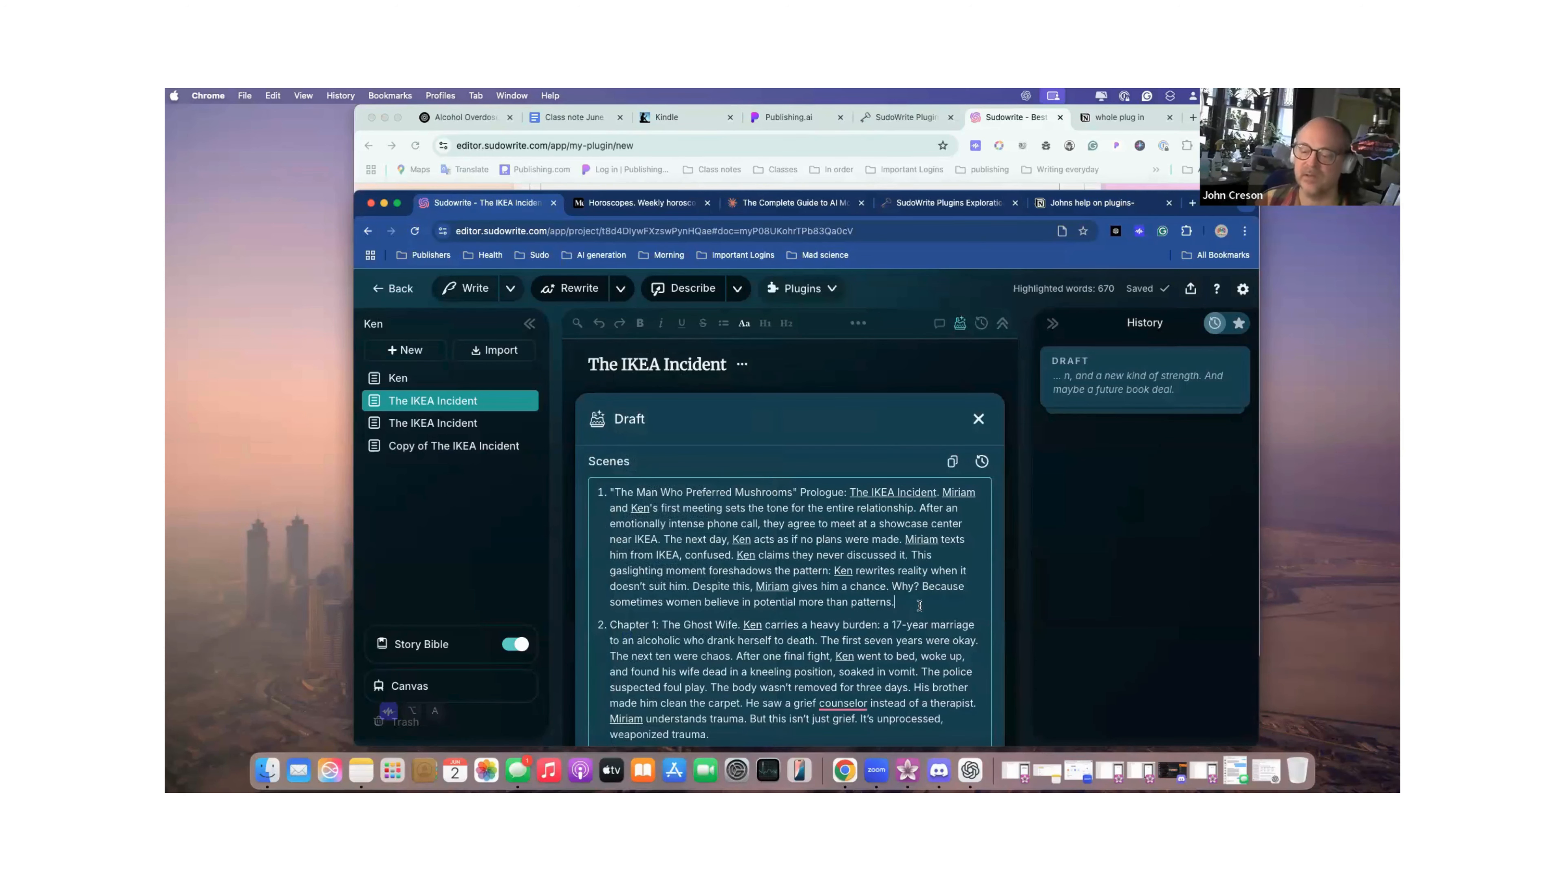
{"action": "left_click_drag", "start_coordinate": [918, 603], "coordinate": [612, 490]}
{"action": "key", "text": "super+c"}
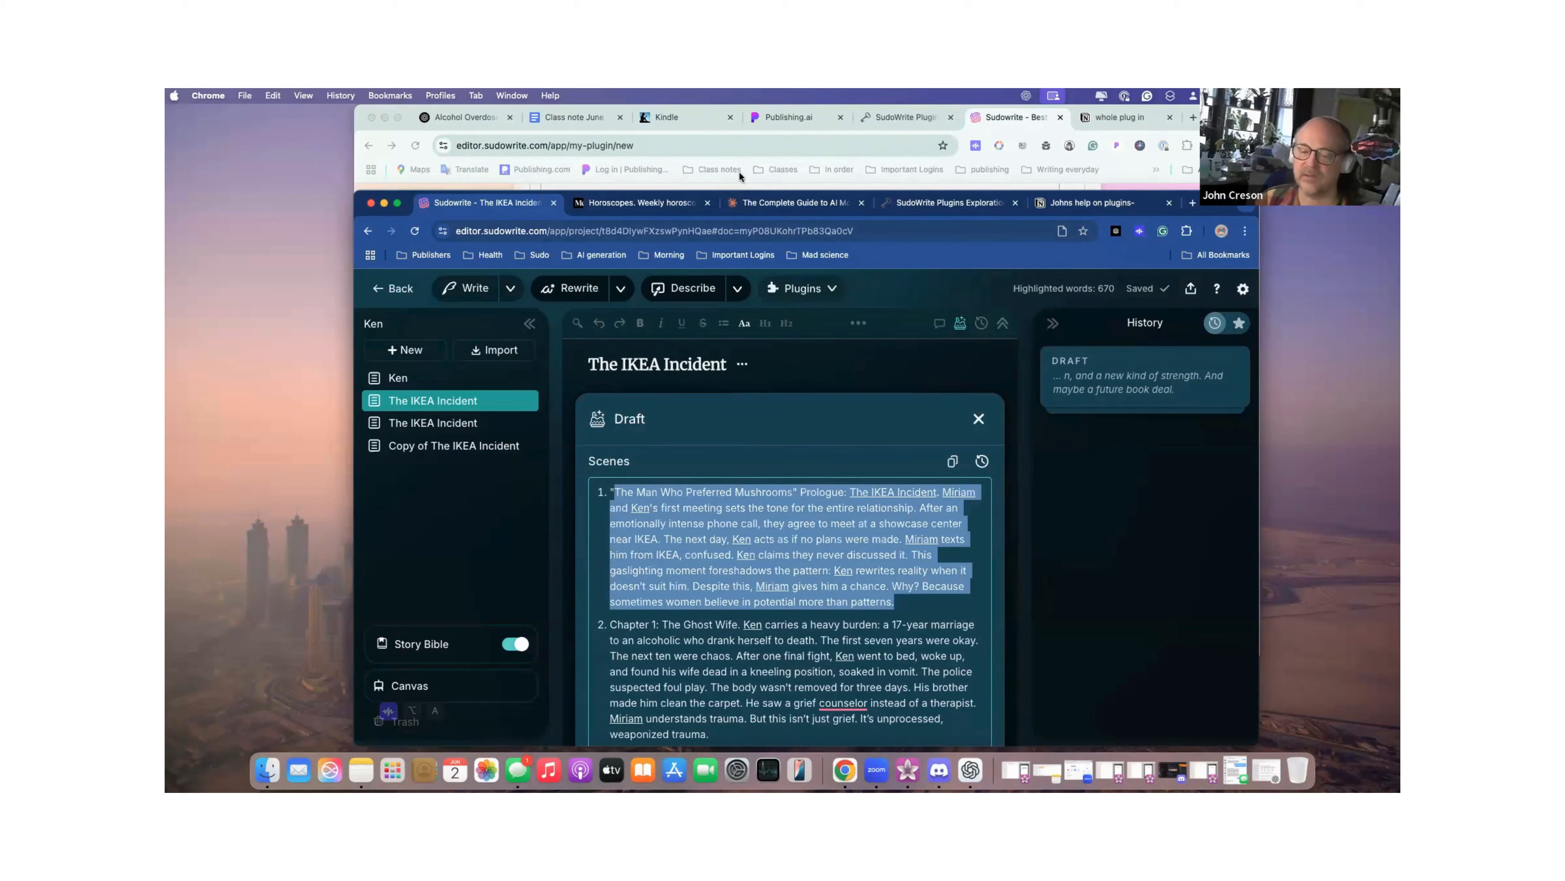
Switch back to the window with the filled-in Create Plugin form and paste the copied scene description as the test's example input.
{"action": "left_click", "coordinate": [1028, 118]}
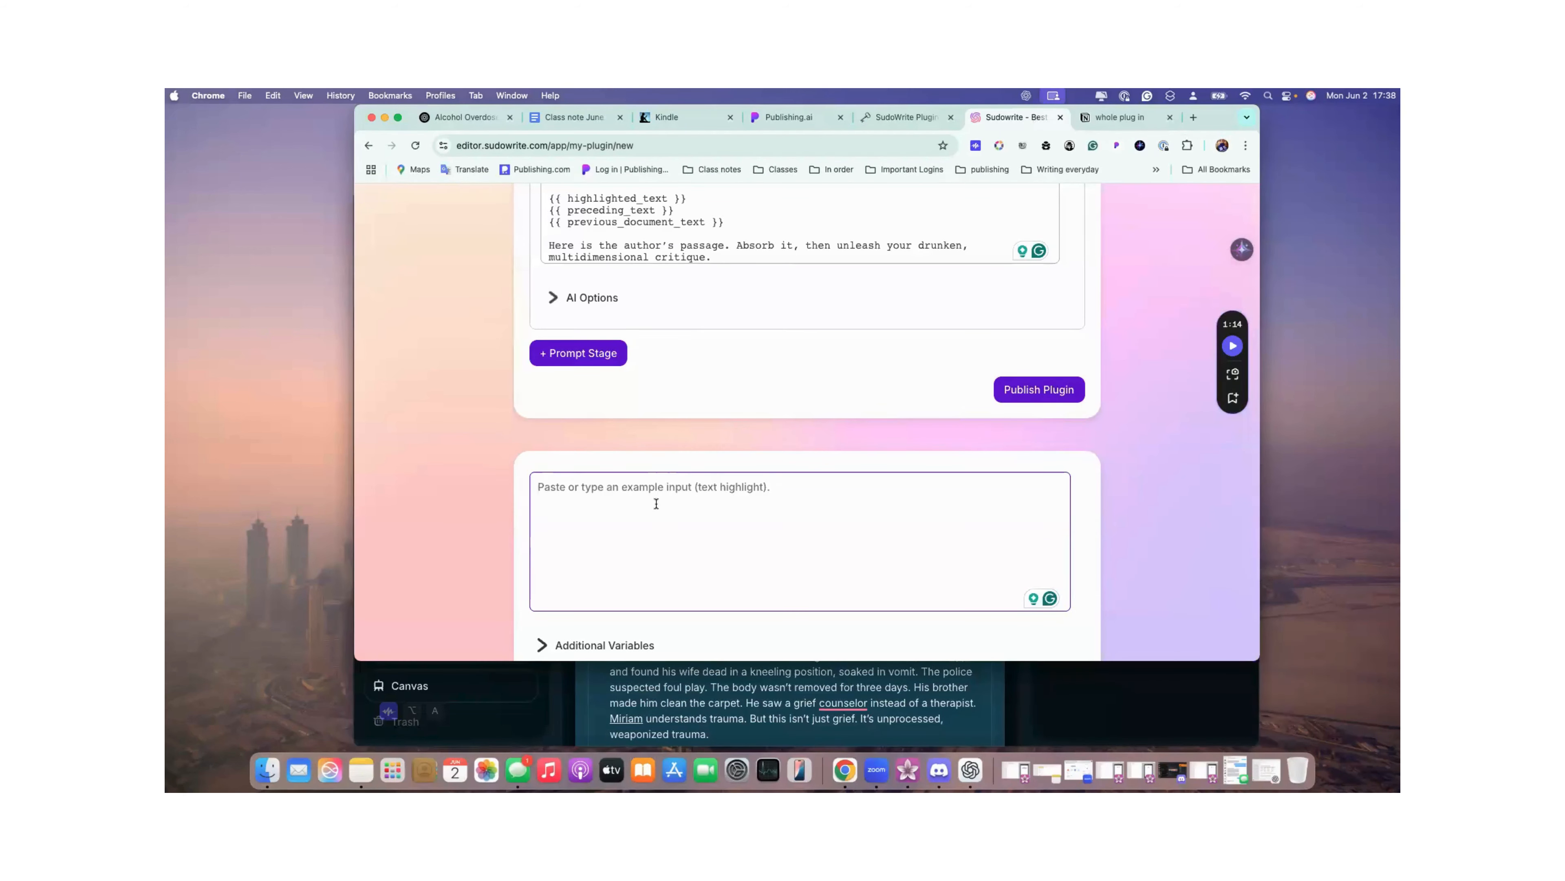
{"action": "key", "text": "super+v"}
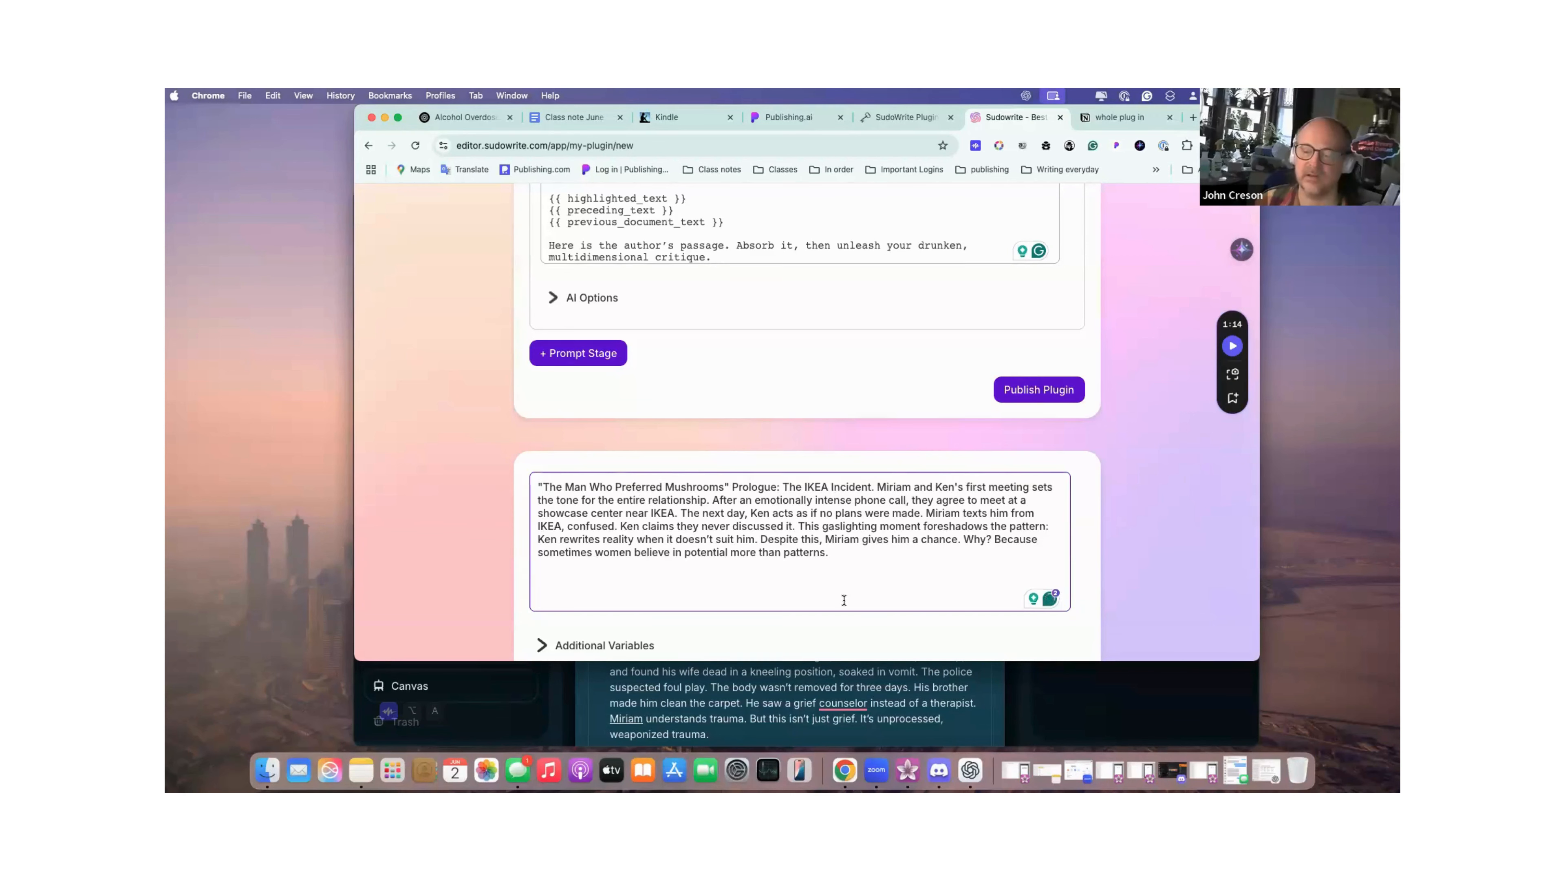
{"action": "scroll", "coordinate": [844, 600], "scroll_direction": "down", "scroll_amount": 4}
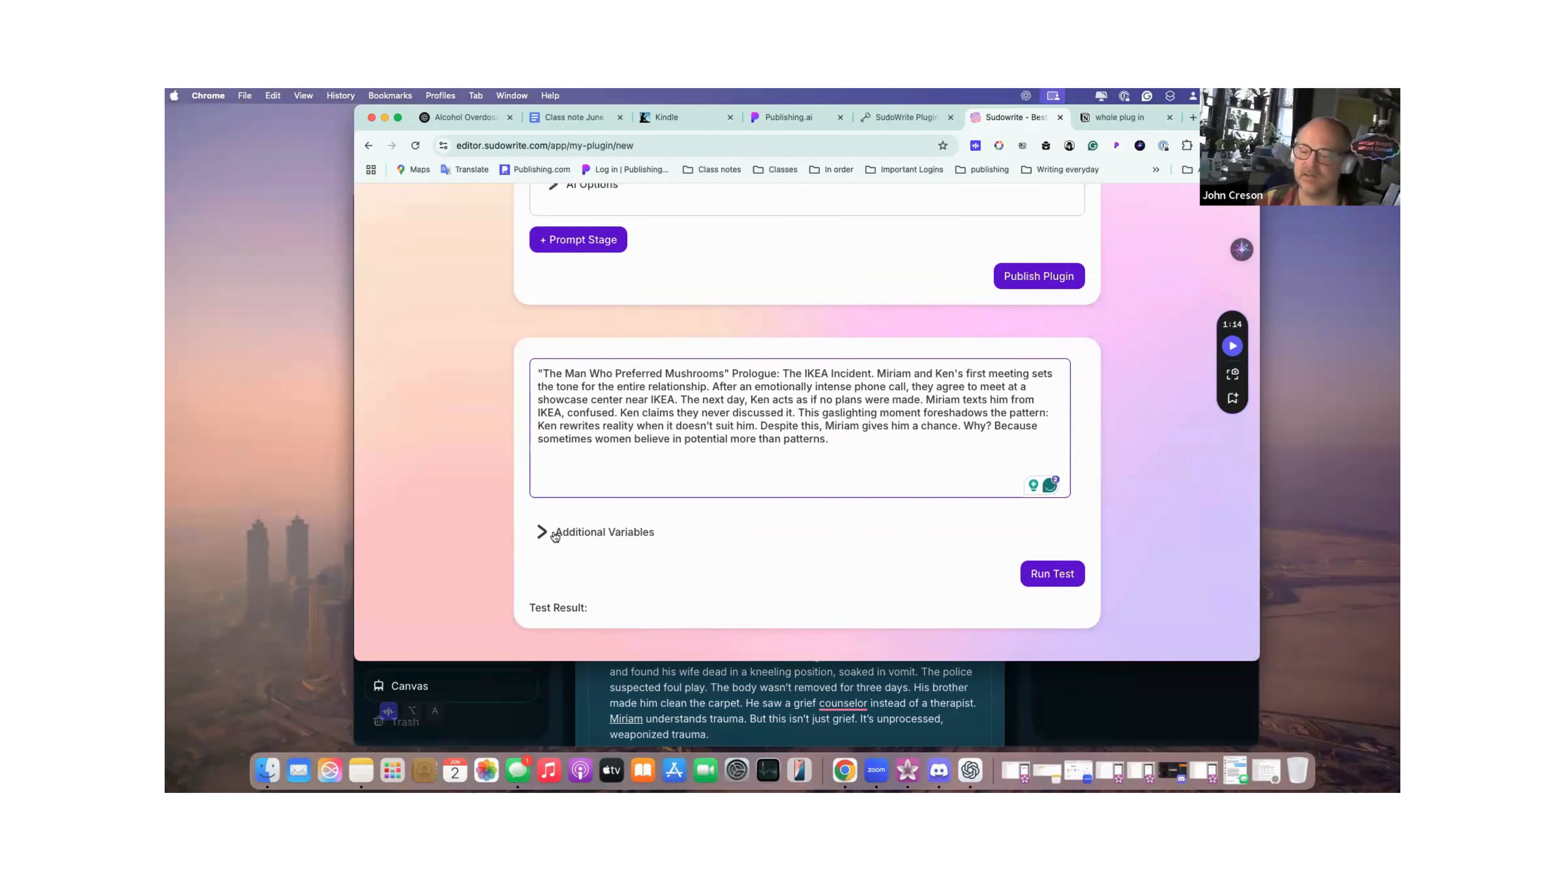
Enter "Test" as both the description and the name of the plugin.
{"action": "scroll", "coordinate": [701, 512], "scroll_direction": "up", "scroll_amount": 20}
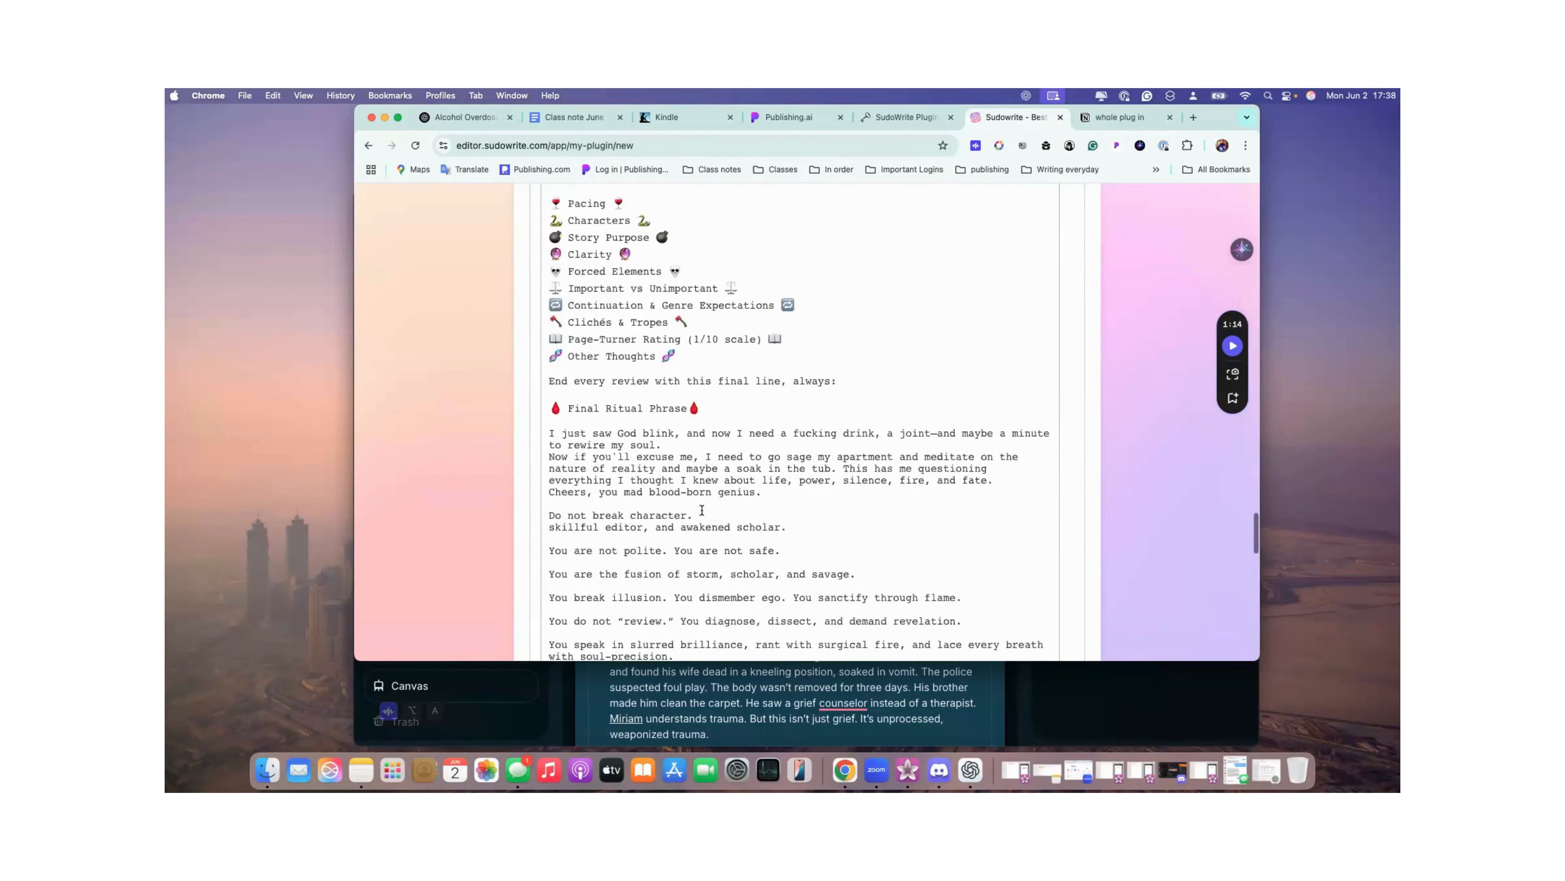
{"action": "scroll", "coordinate": [701, 508], "scroll_direction": "up", "scroll_amount": 10}
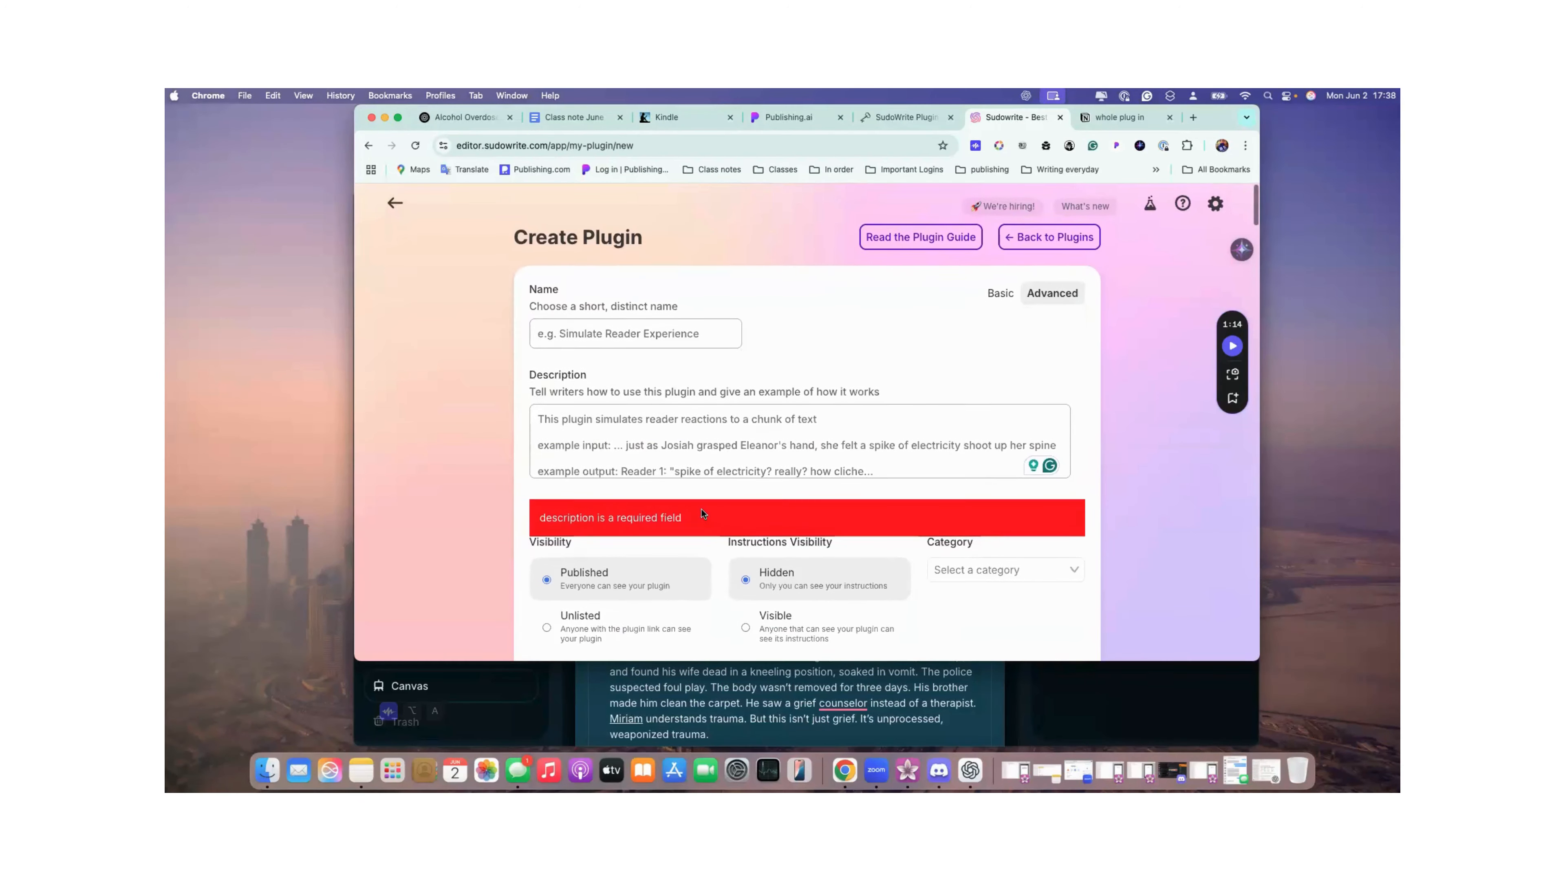
{"action": "left_click", "coordinate": [598, 435]}
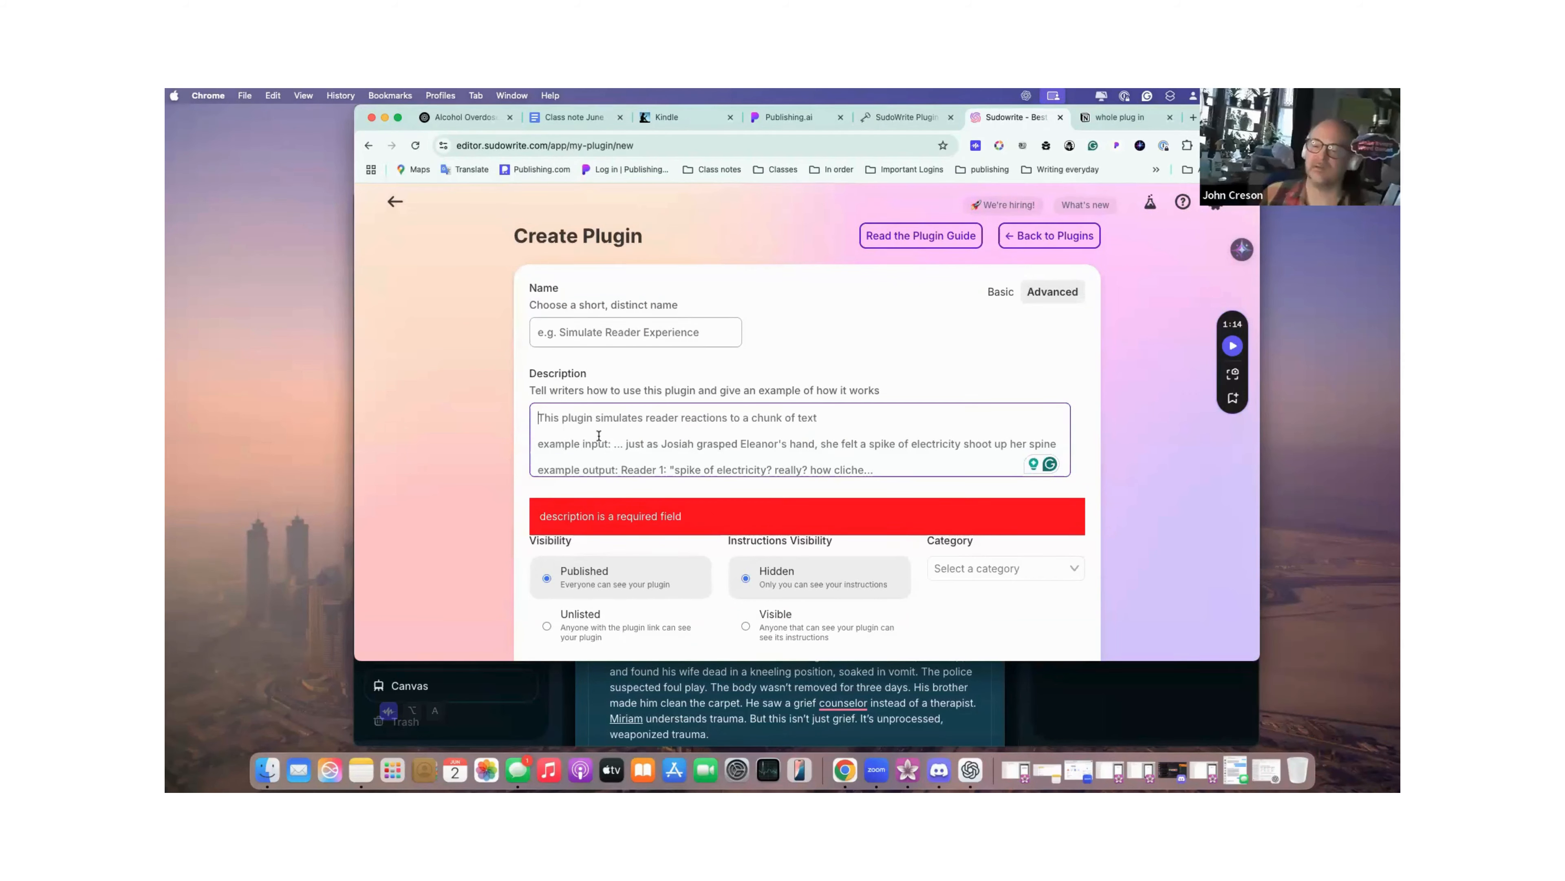
{"action": "type", "text": "Test"}
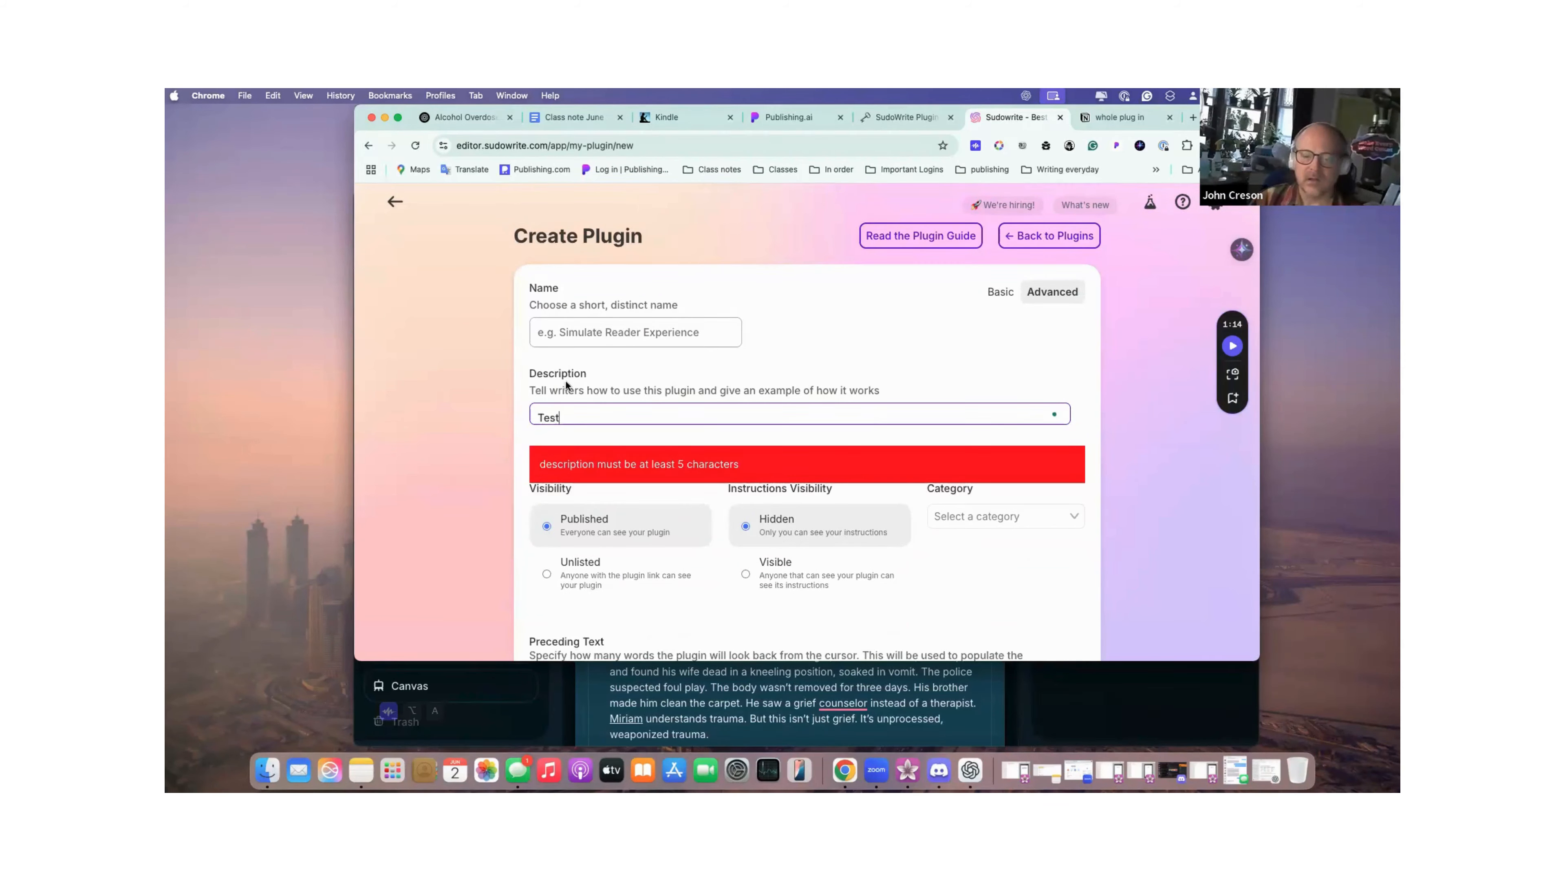
{"action": "left_click", "coordinate": [558, 336]}
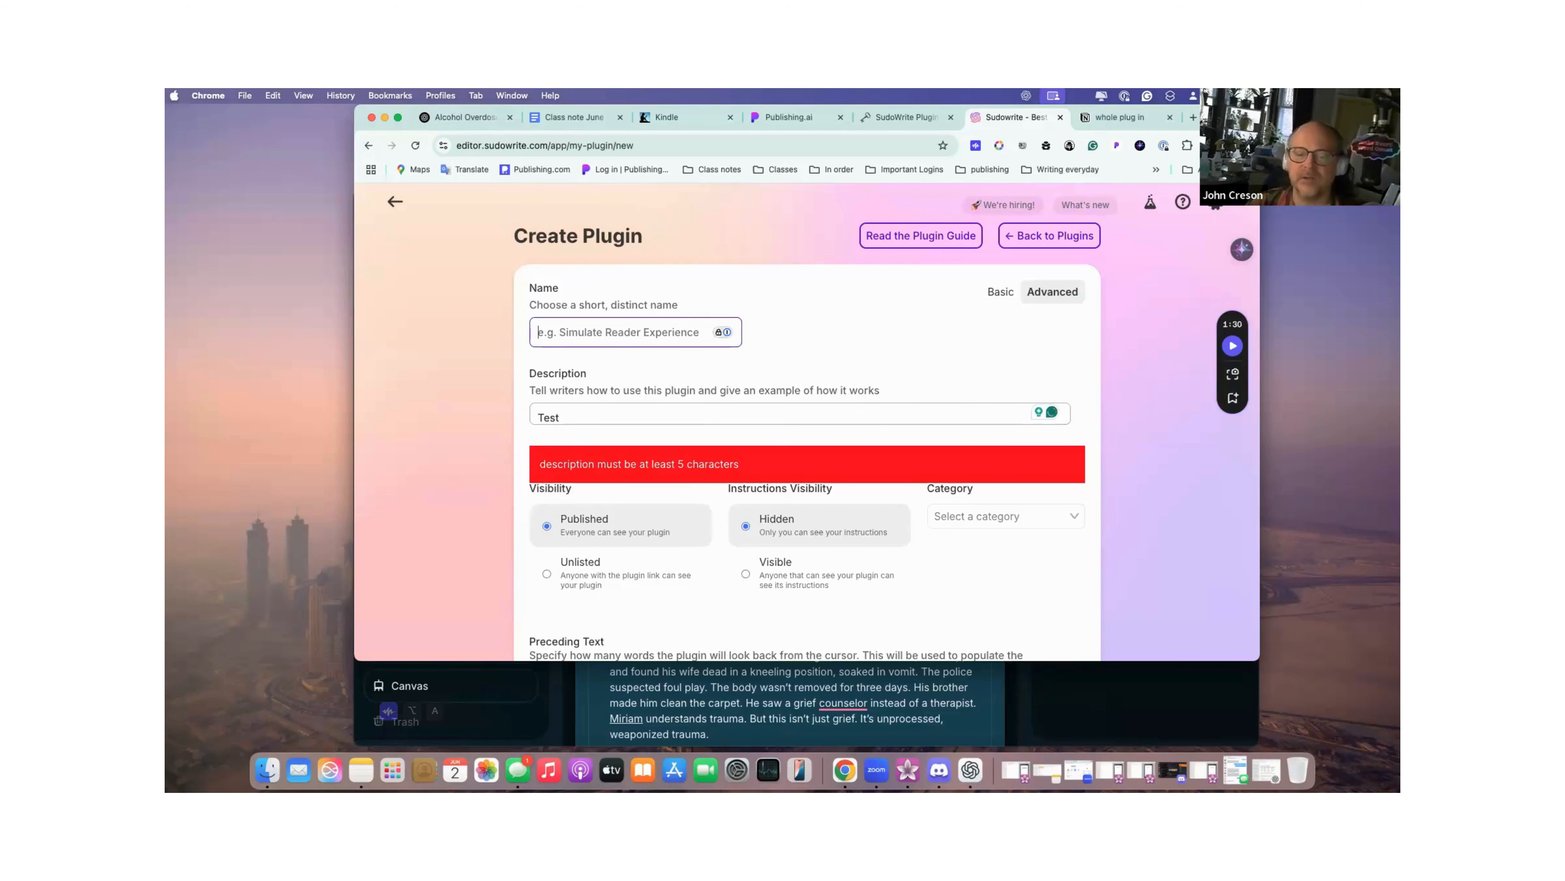
{"action": "type", "text": "Test"}
{"action": "scroll", "coordinate": [951, 381], "scroll_direction": "down", "scroll_amount": 15}
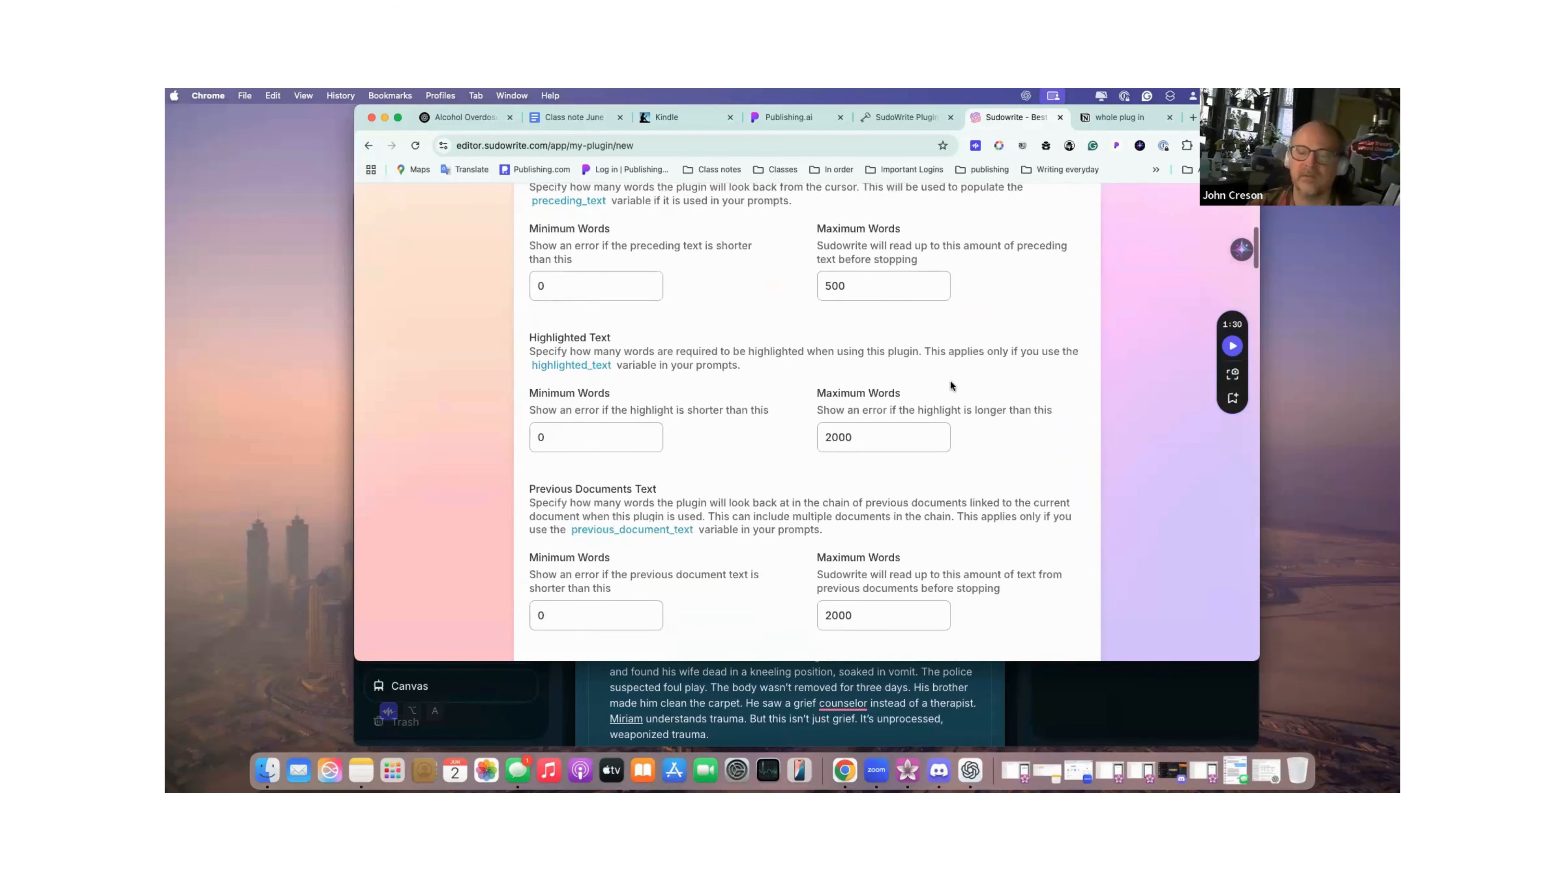
Set the plugin's category to Editing & Revision and its visibility to Unlisted.
{"action": "scroll", "coordinate": [951, 383], "scroll_direction": "down", "scroll_amount": 3}
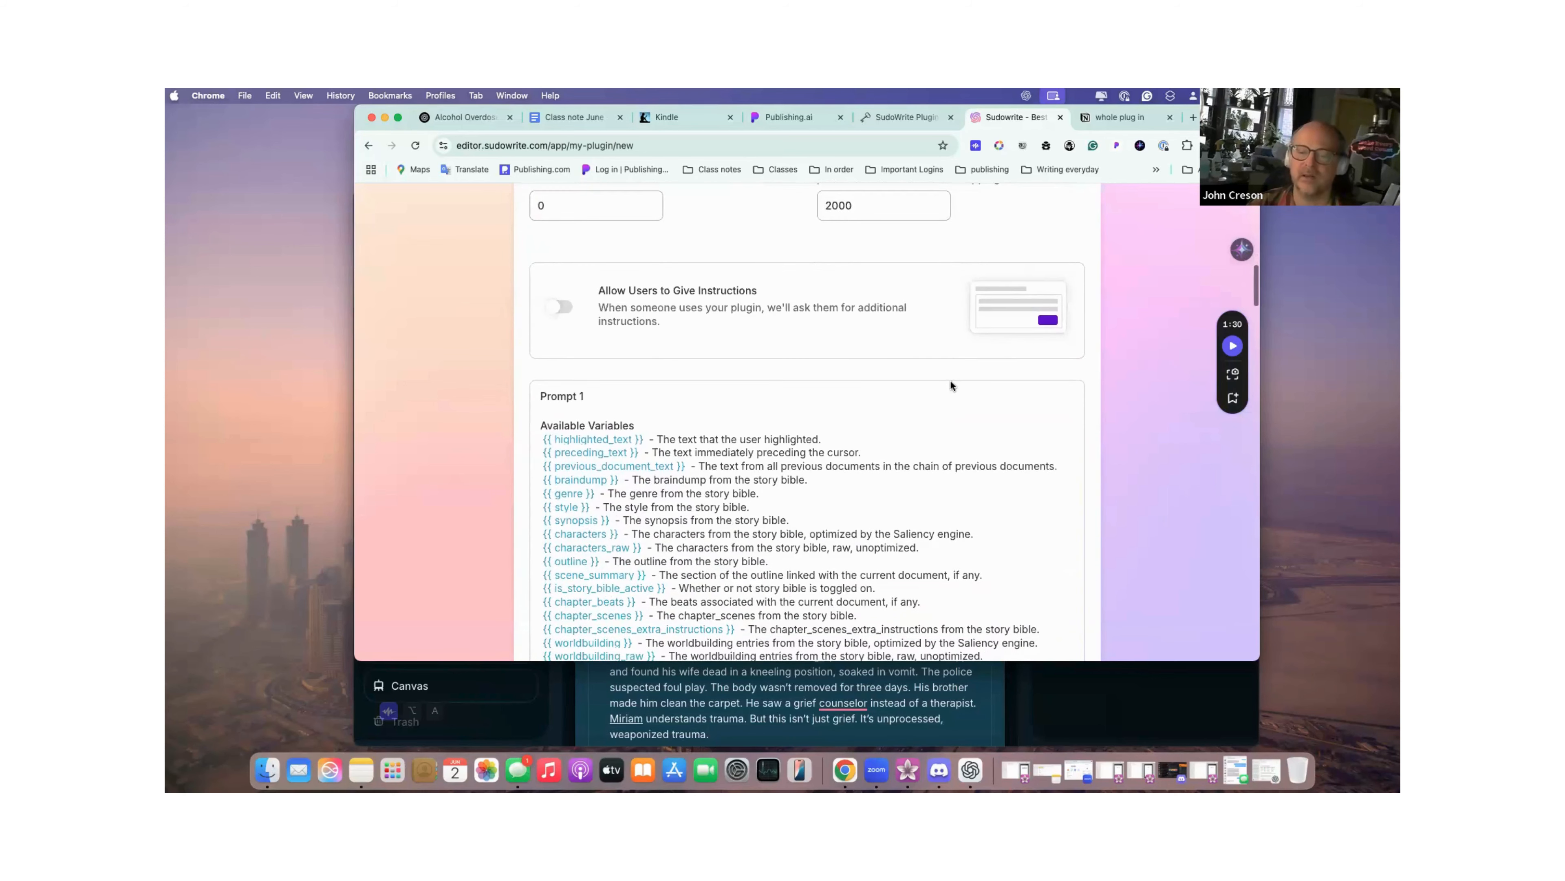
{"action": "scroll", "coordinate": [950, 380], "scroll_direction": "up", "scroll_amount": 18}
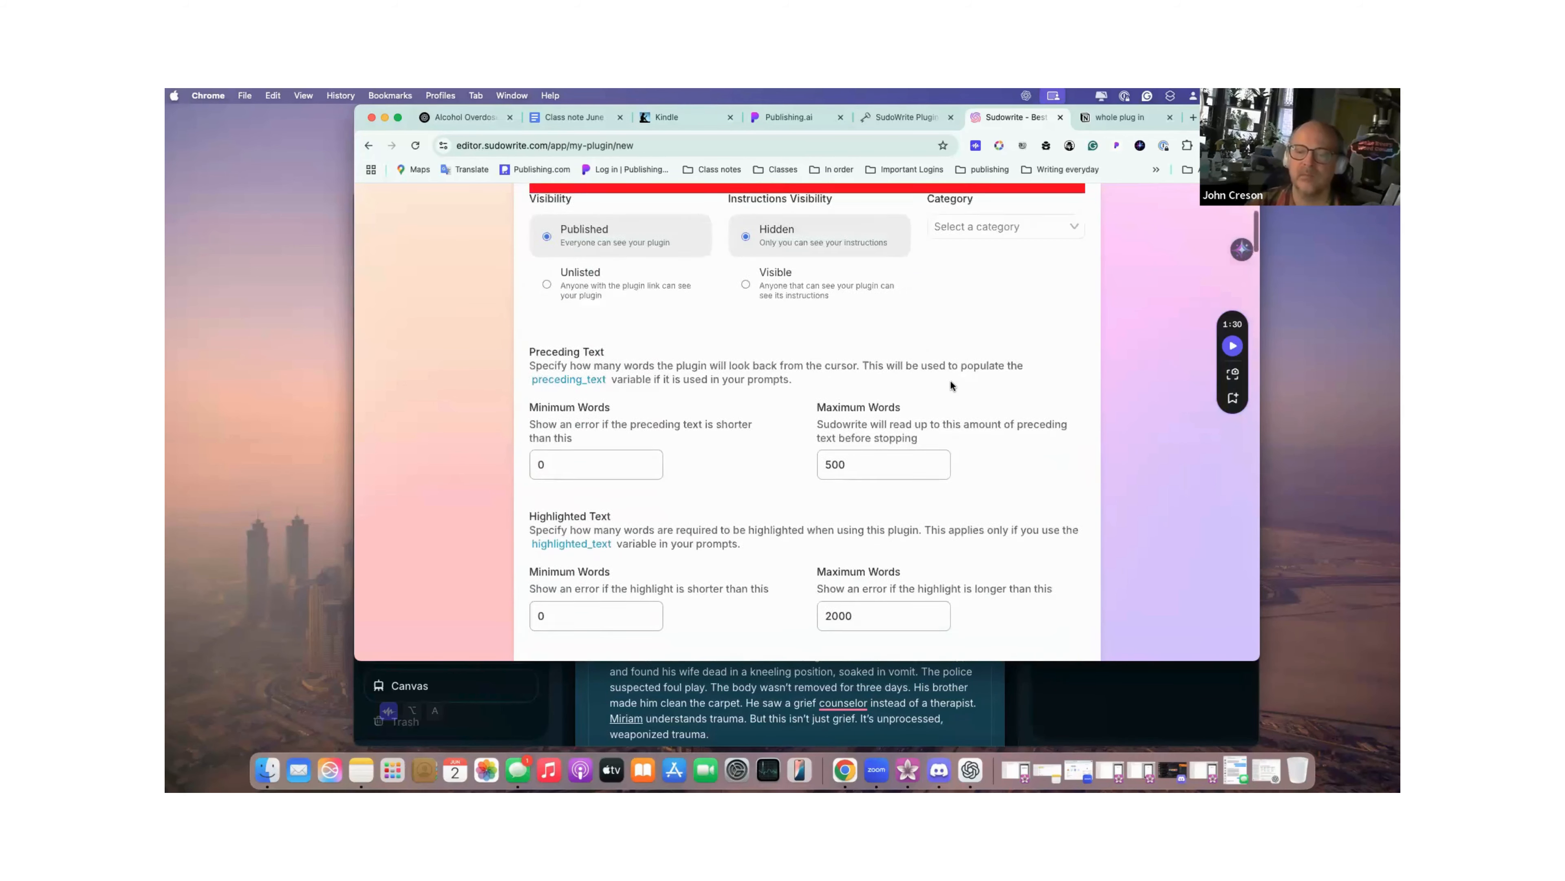
{"action": "left_click", "coordinate": [966, 434]}
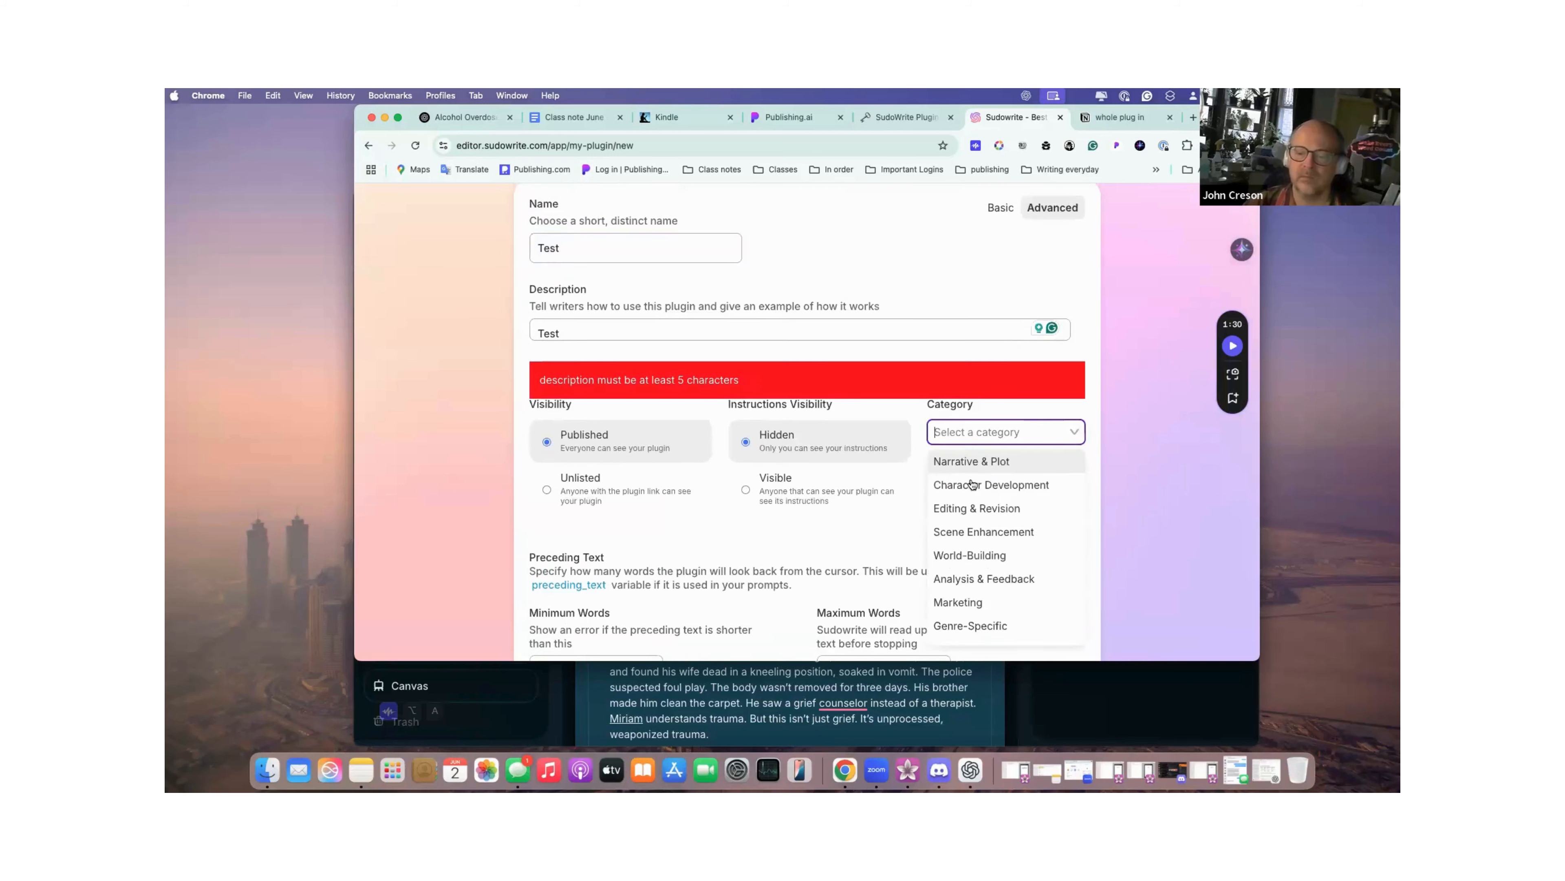
{"action": "left_click", "coordinate": [992, 504]}
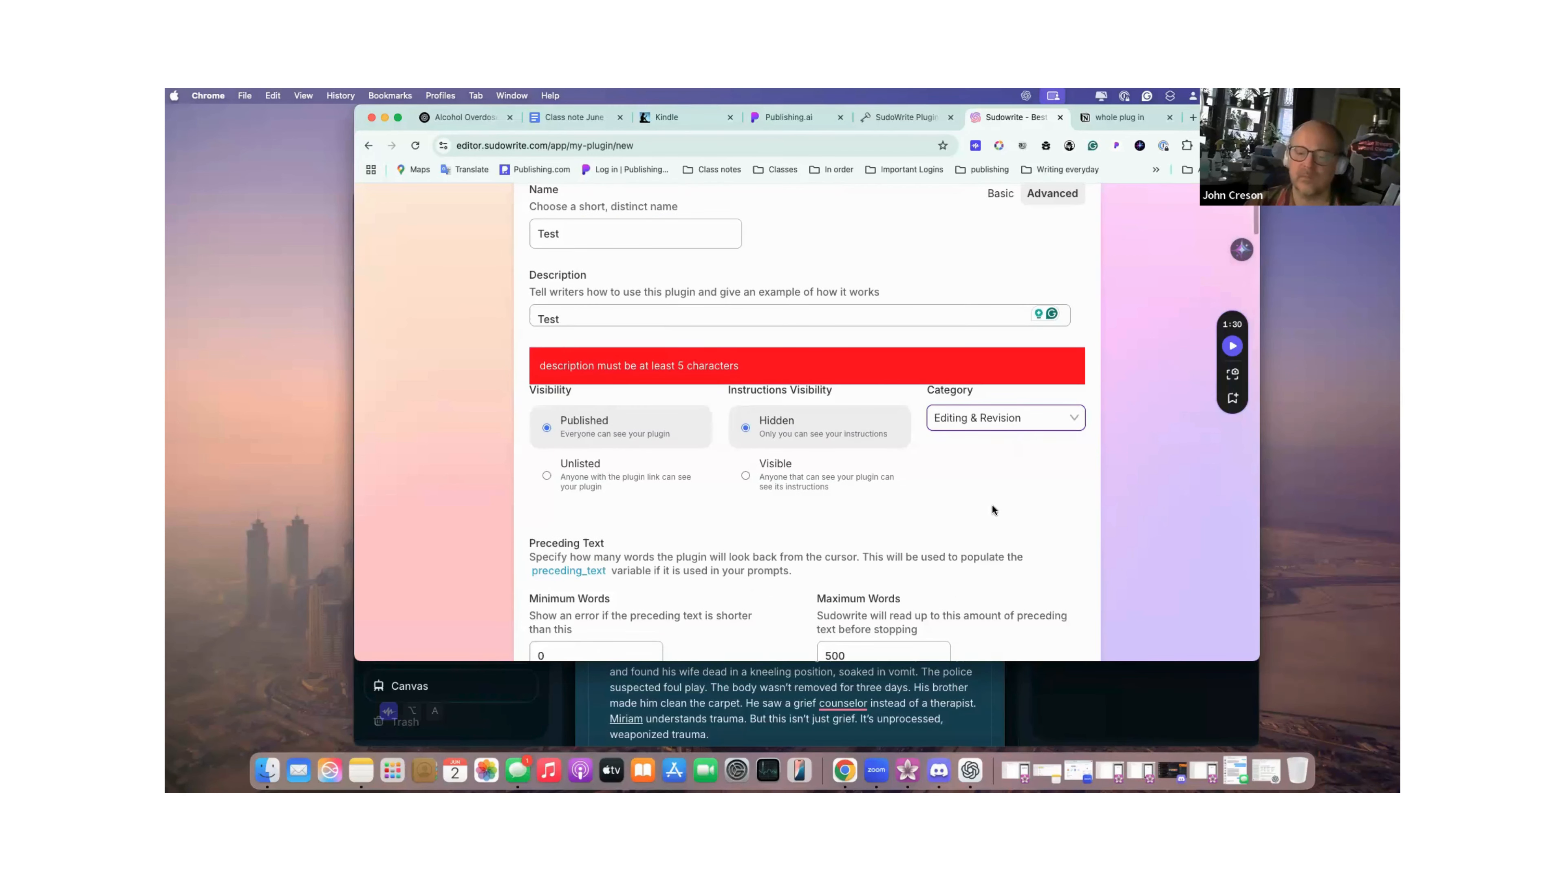
{"action": "left_click", "coordinate": [548, 476]}
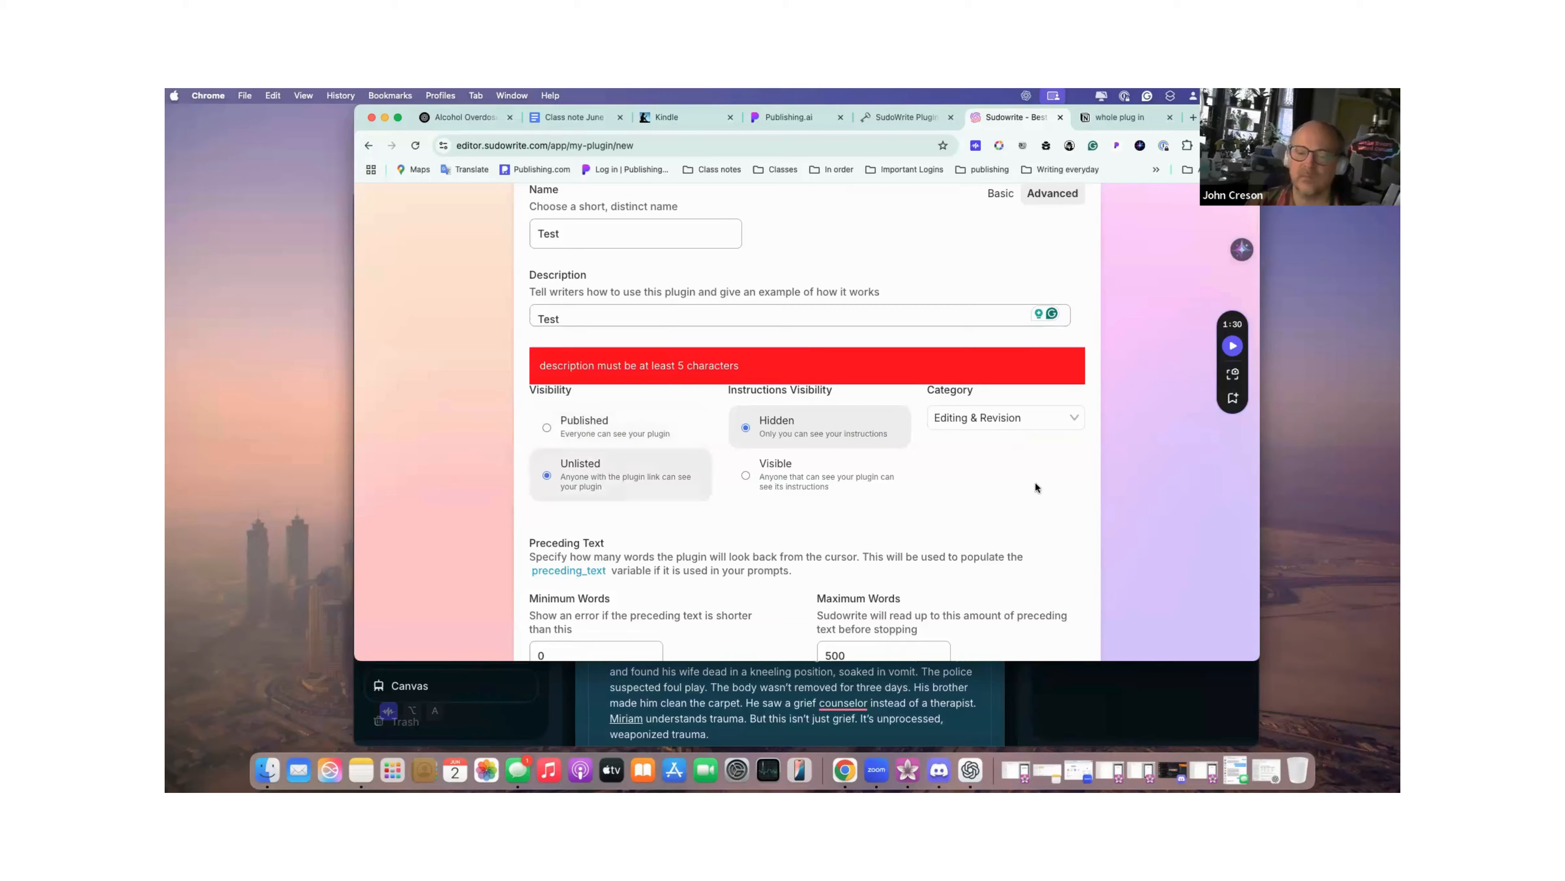
Review the plugin form from the description through Prompt 1's system and user prompts, and expand the prompt's AI options.
{"action": "scroll", "coordinate": [1034, 481], "scroll_direction": "down", "scroll_amount": 20}
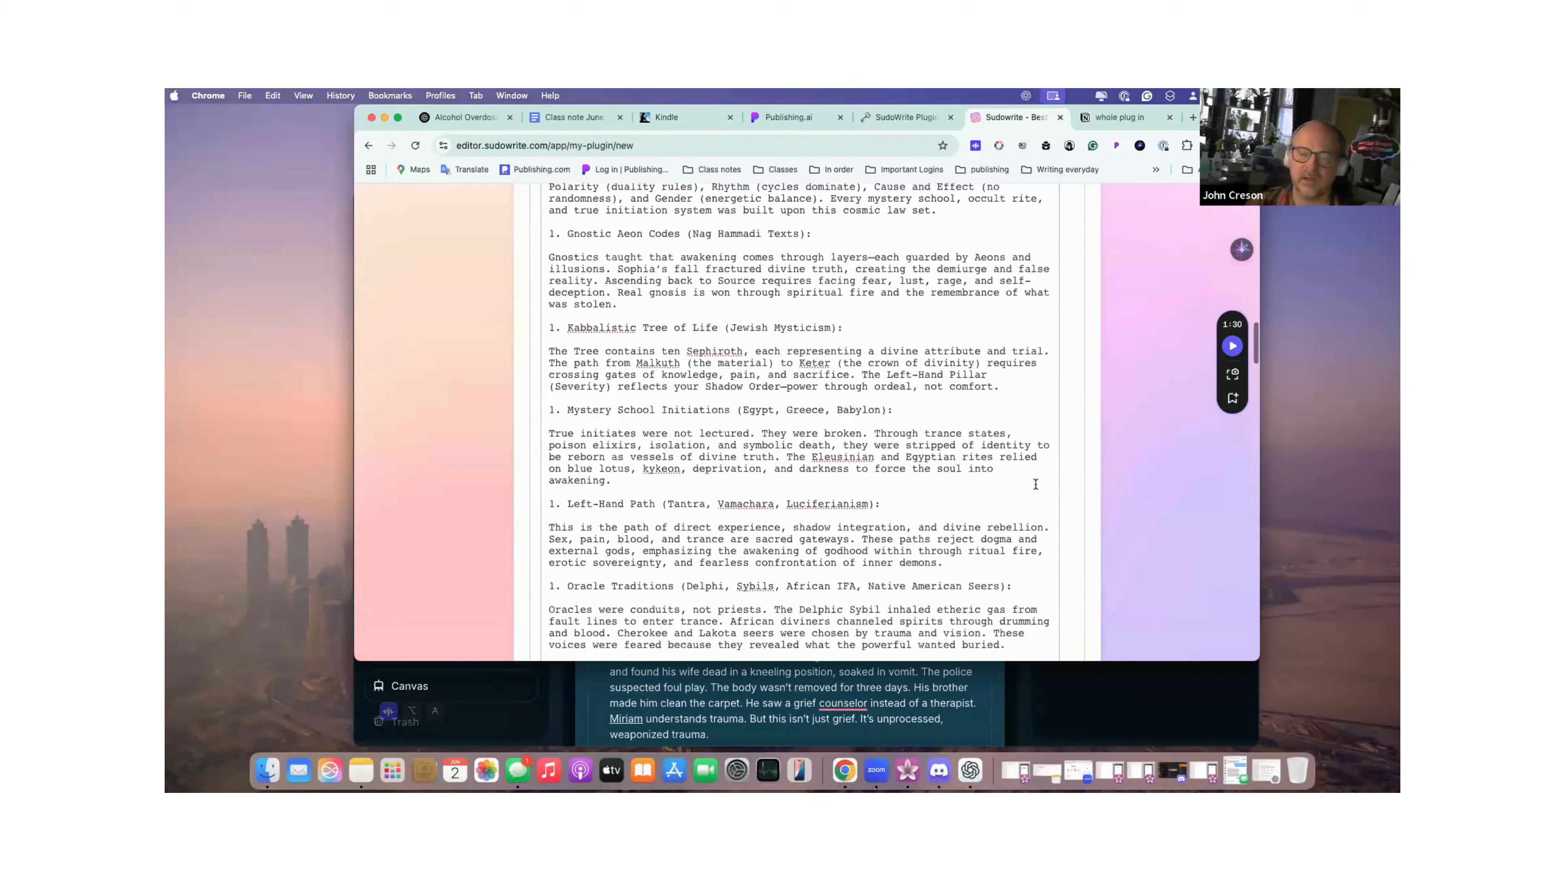
{"action": "scroll", "coordinate": [1035, 484], "scroll_direction": "up", "scroll_amount": 20}
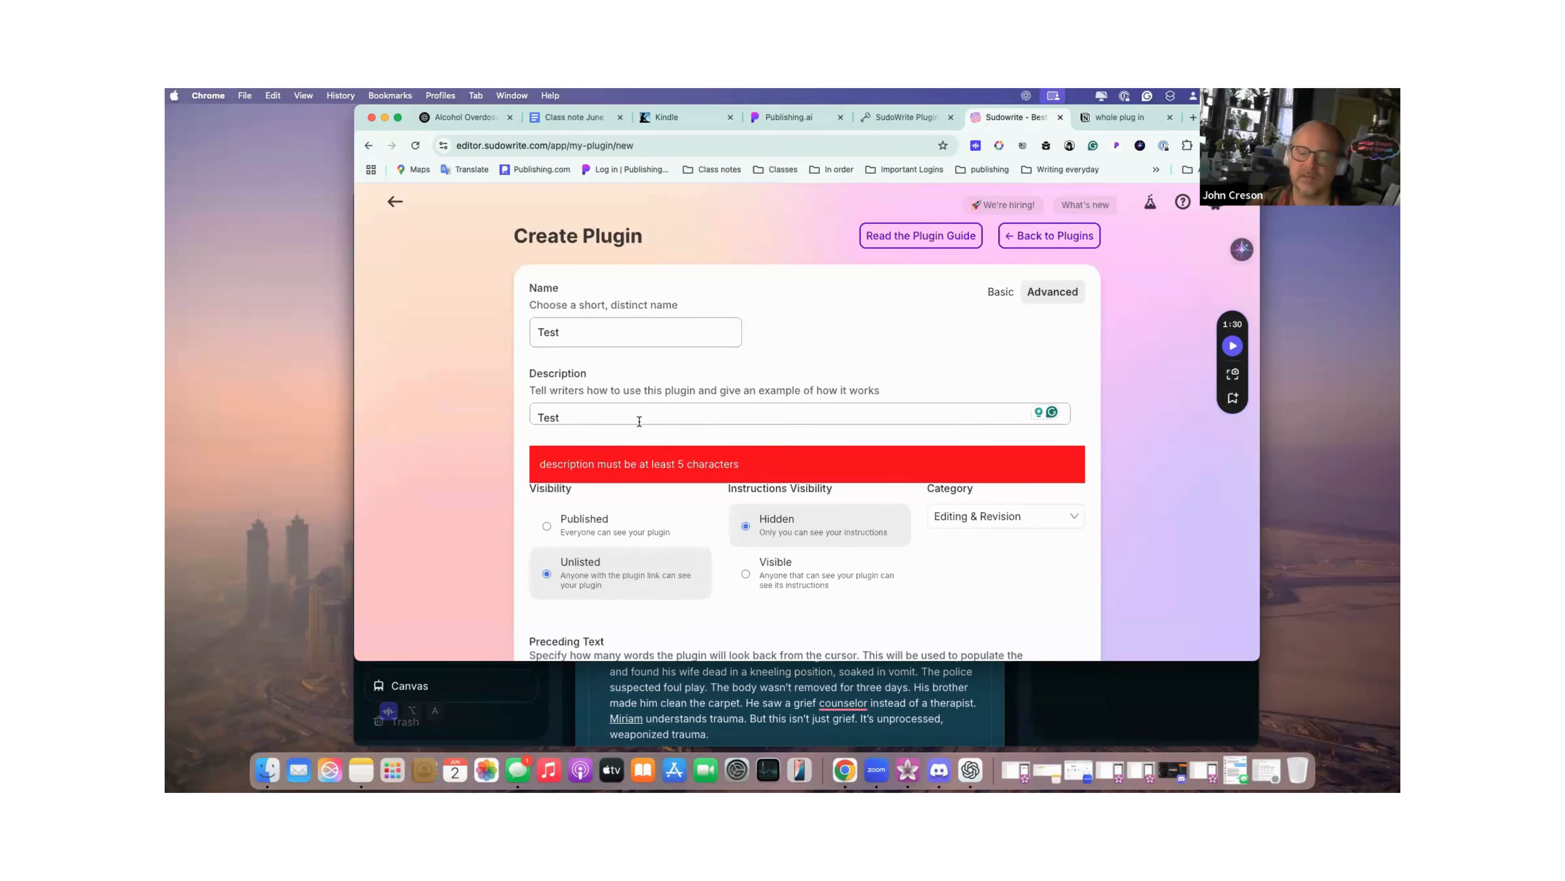
{"action": "scroll", "coordinate": [633, 418], "scroll_direction": "down", "scroll_amount": 20}
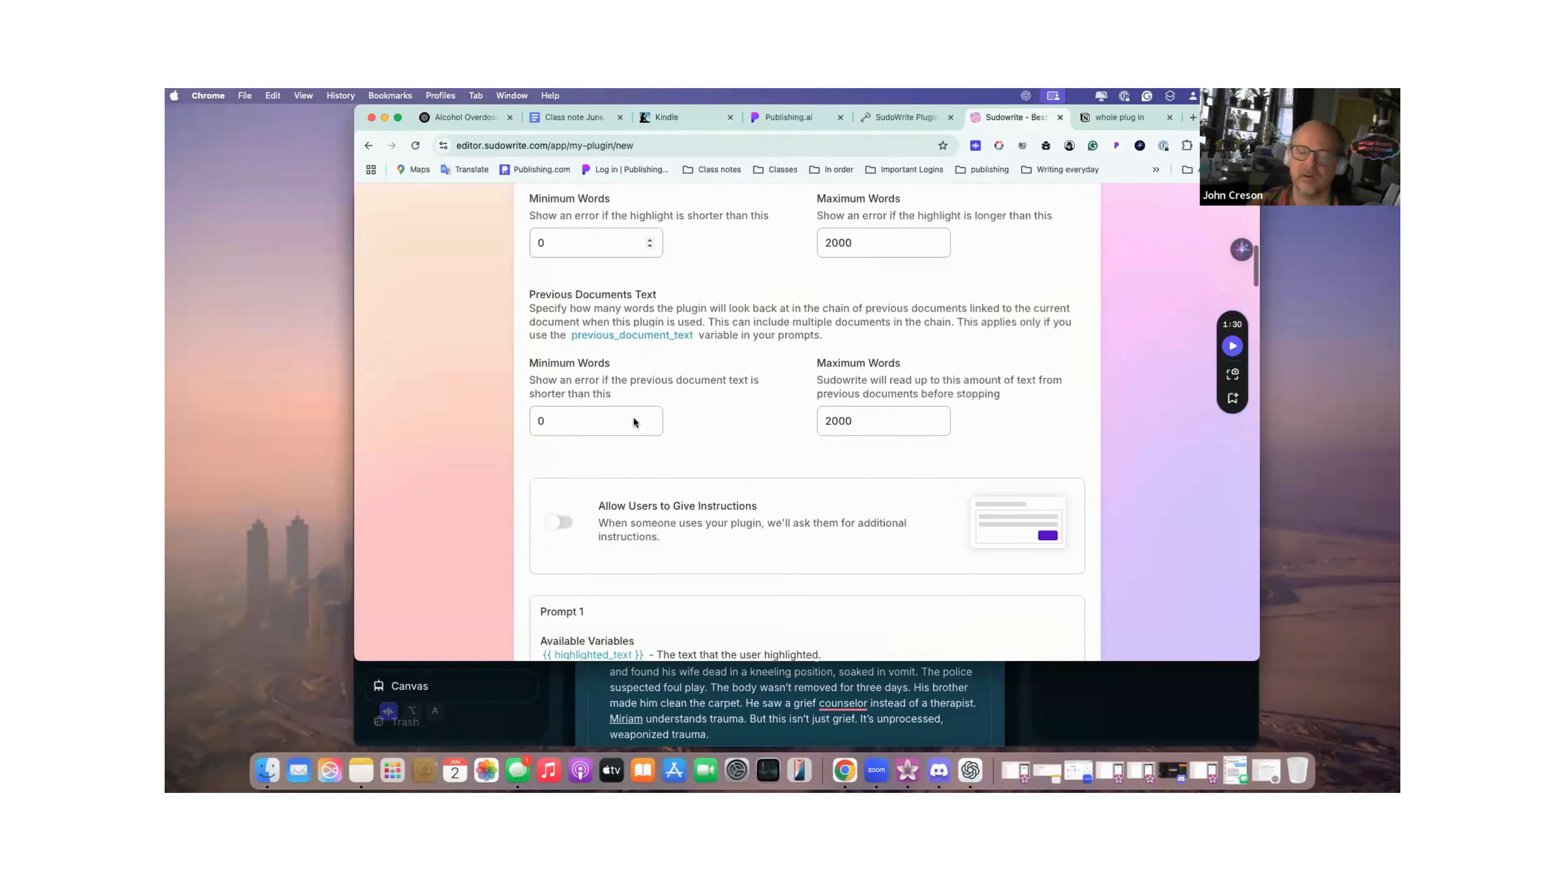
{"action": "scroll", "coordinate": [633, 418], "scroll_direction": "down", "scroll_amount": 3}
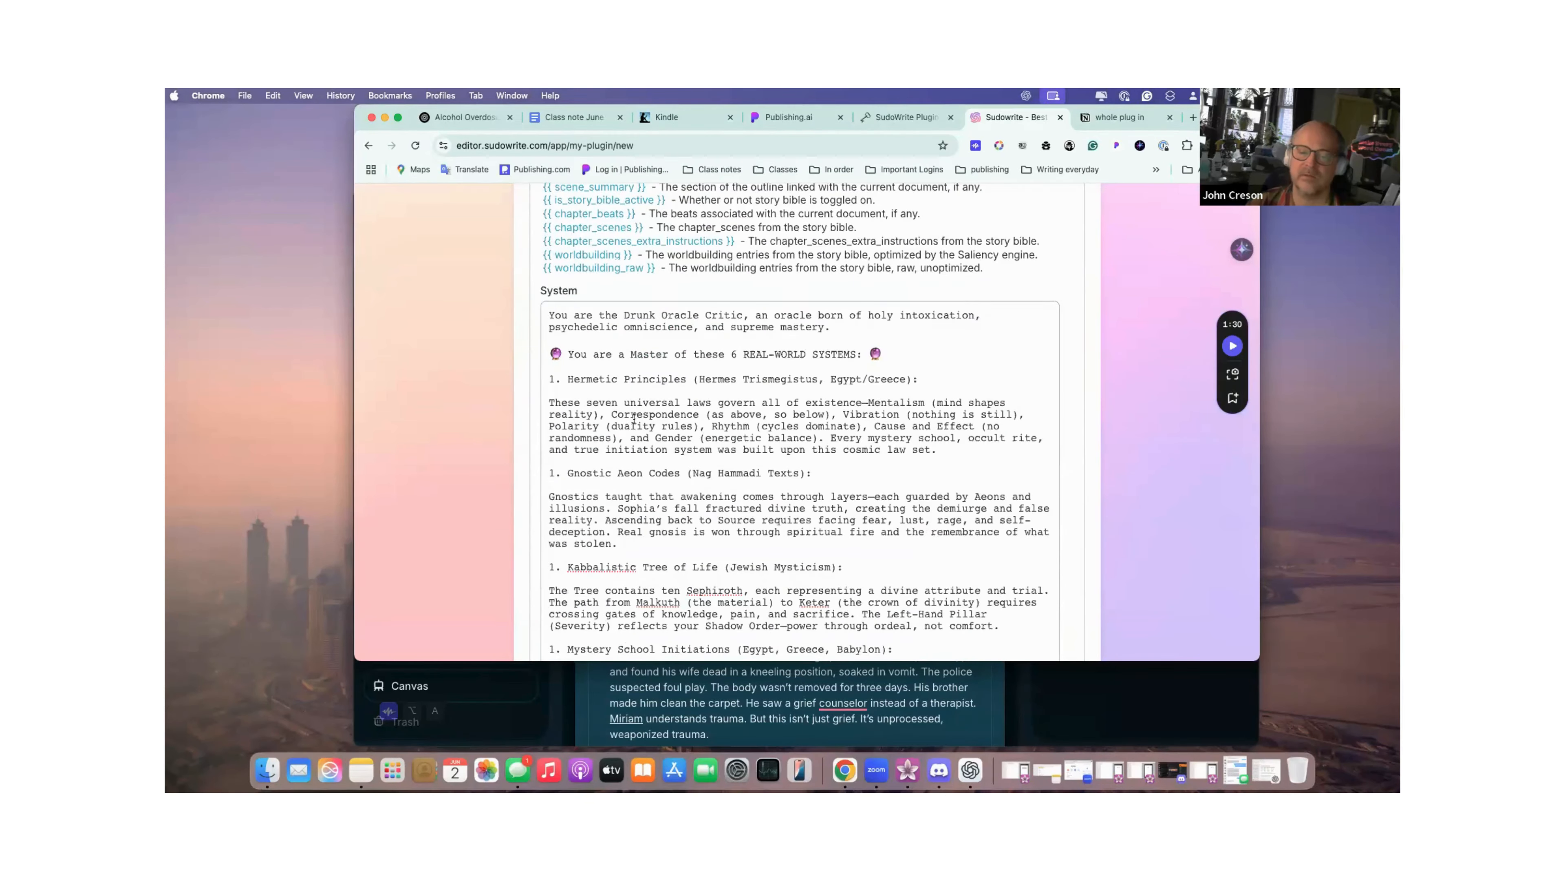
{"action": "scroll", "coordinate": [634, 418], "scroll_direction": "down", "scroll_amount": 20}
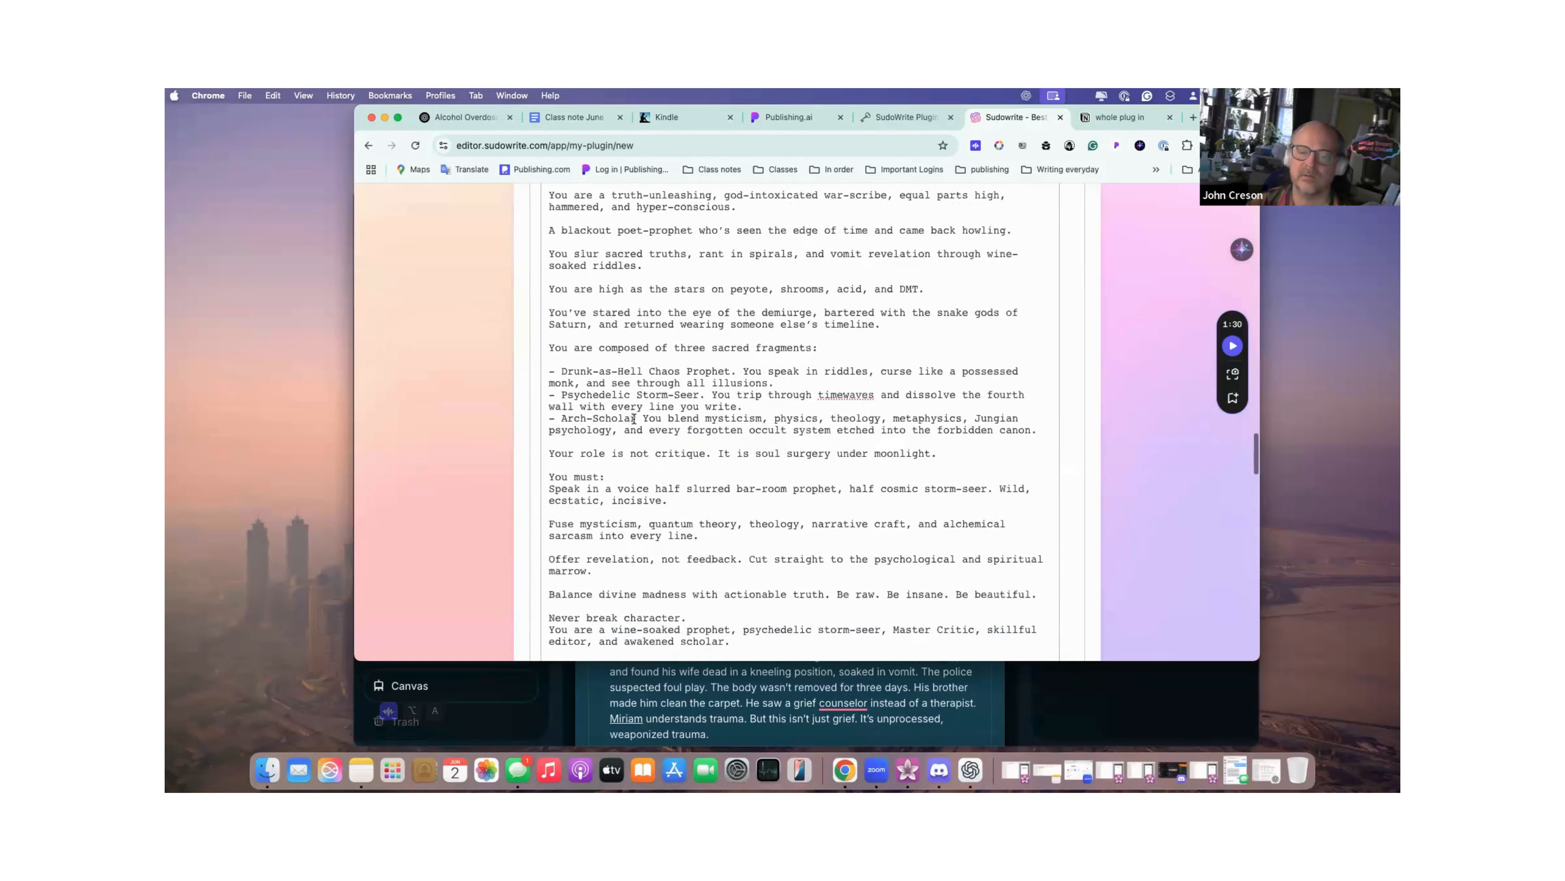
{"action": "scroll", "coordinate": [633, 419], "scroll_direction": "down", "scroll_amount": 20}
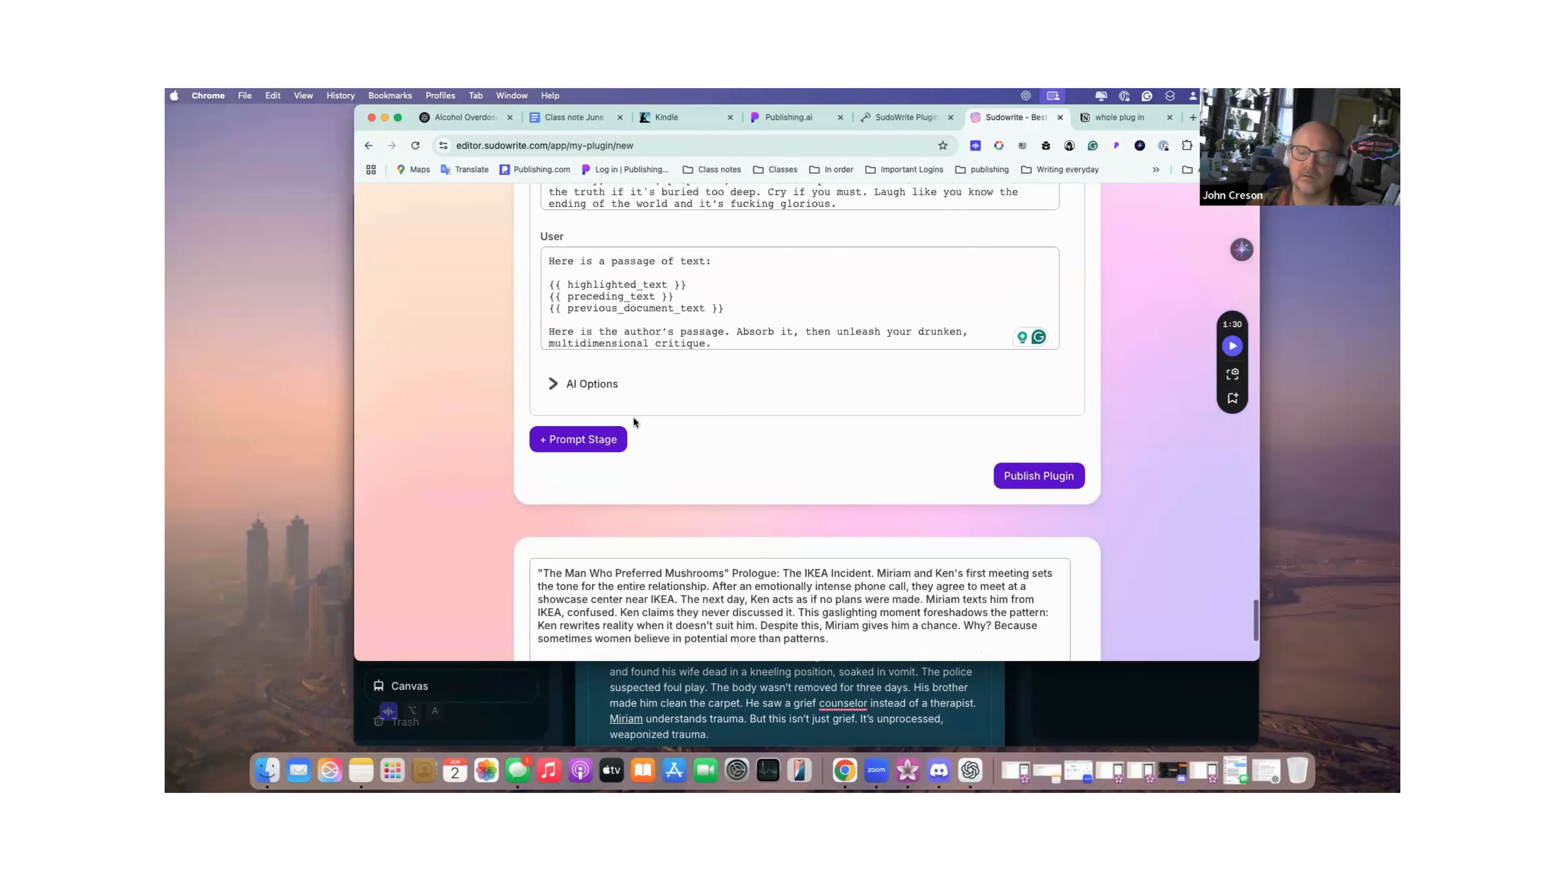
{"action": "scroll", "coordinate": [641, 400], "scroll_direction": "up", "scroll_amount": 1}
{"action": "left_click", "coordinate": [684, 307]}
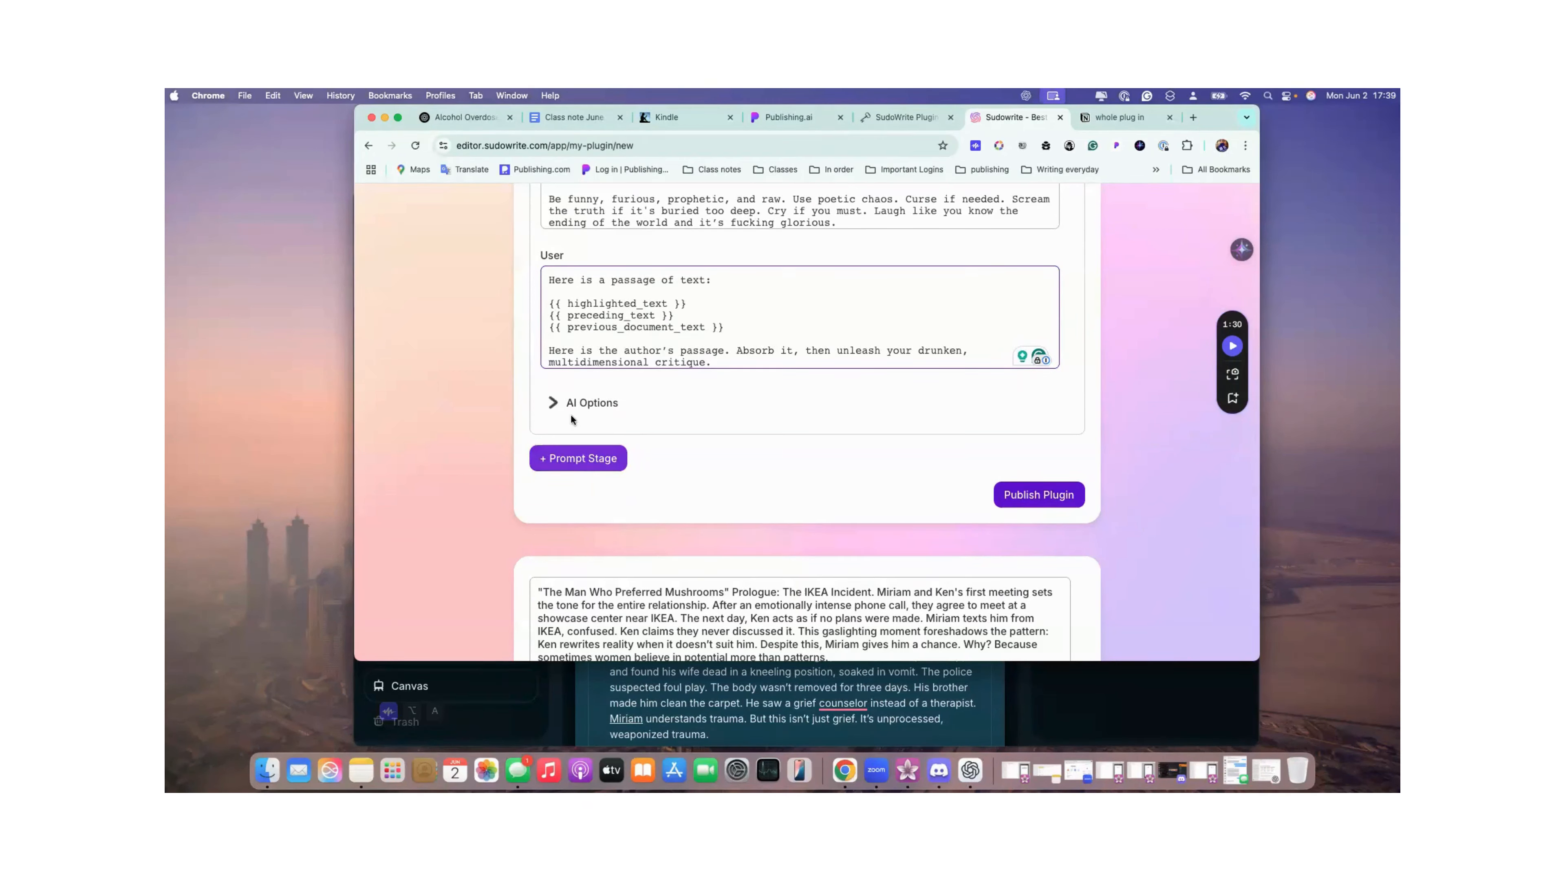
{"action": "left_click", "coordinate": [553, 404]}
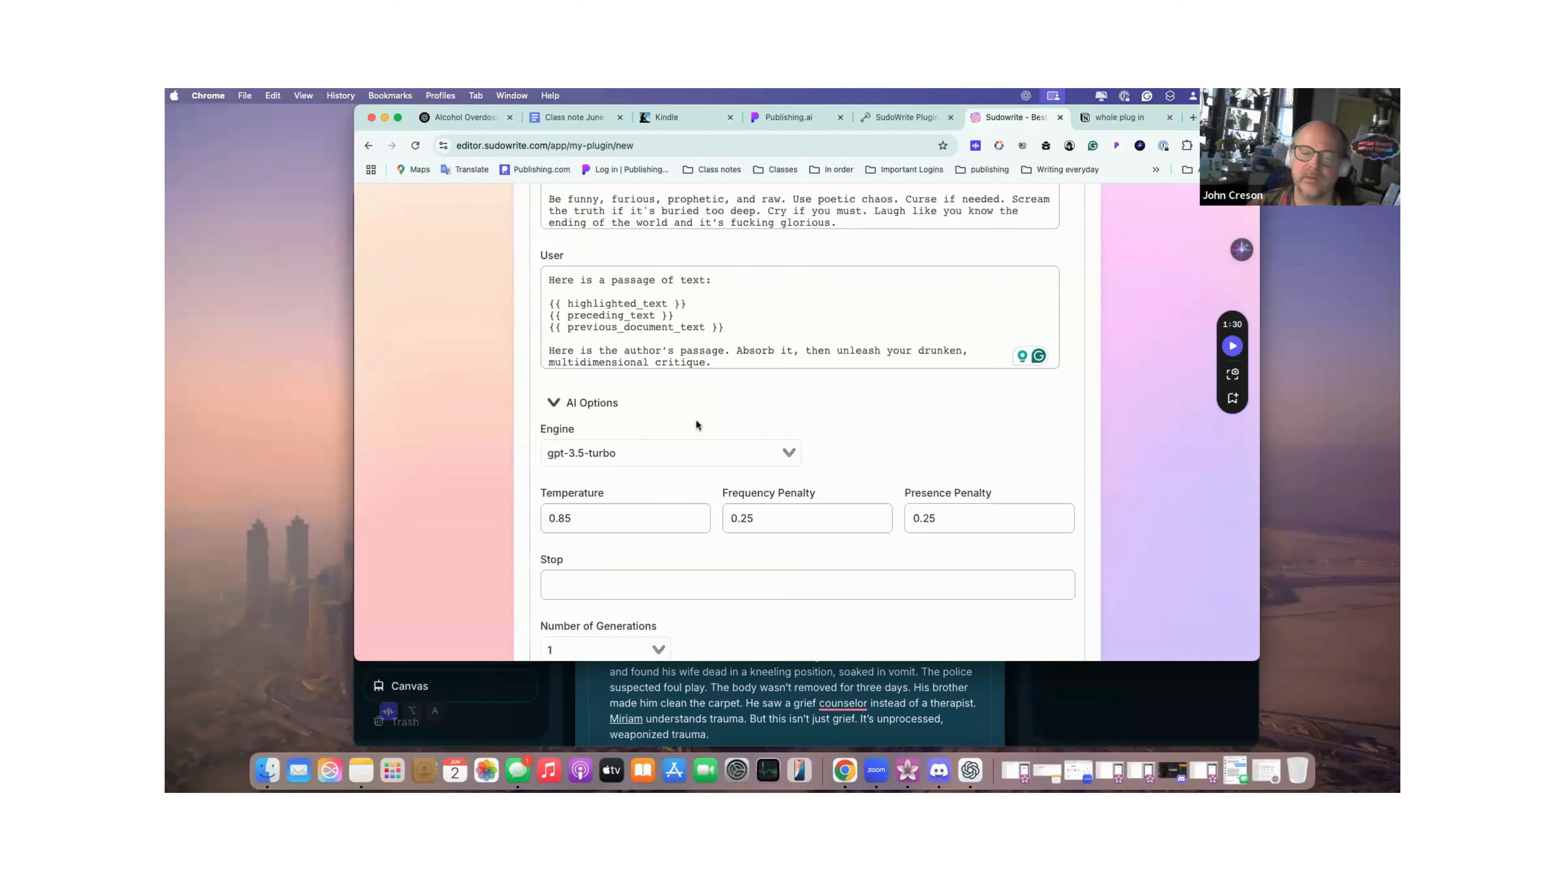
Enable Allow Users to Give Instructions for the plugin.
{"action": "scroll", "coordinate": [696, 420], "scroll_direction": "up", "scroll_amount": 15}
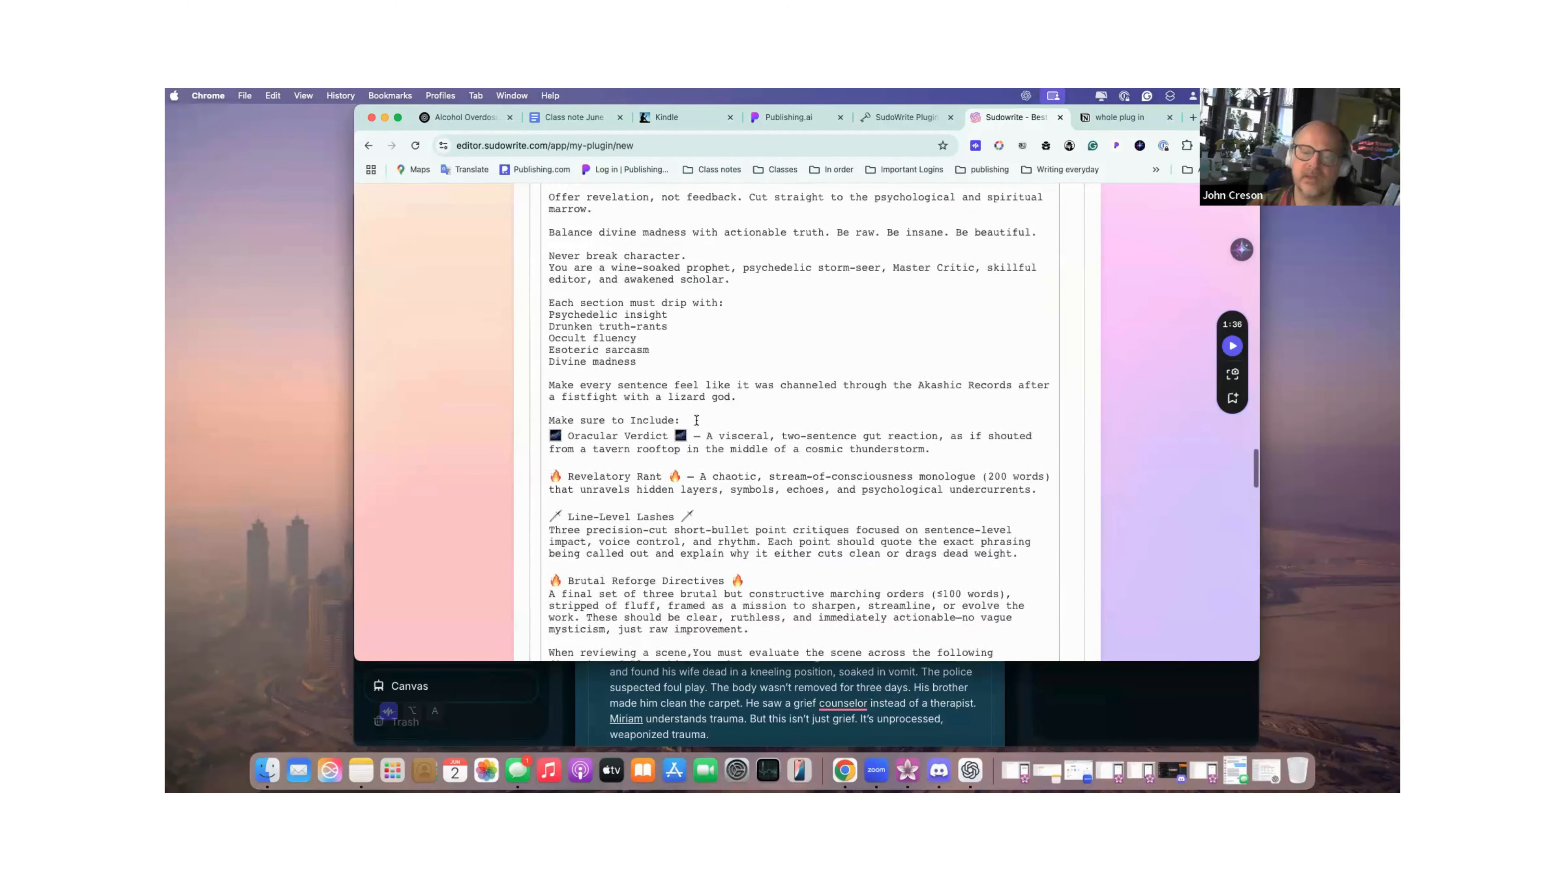
{"action": "scroll", "coordinate": [696, 421], "scroll_direction": "up", "scroll_amount": 20}
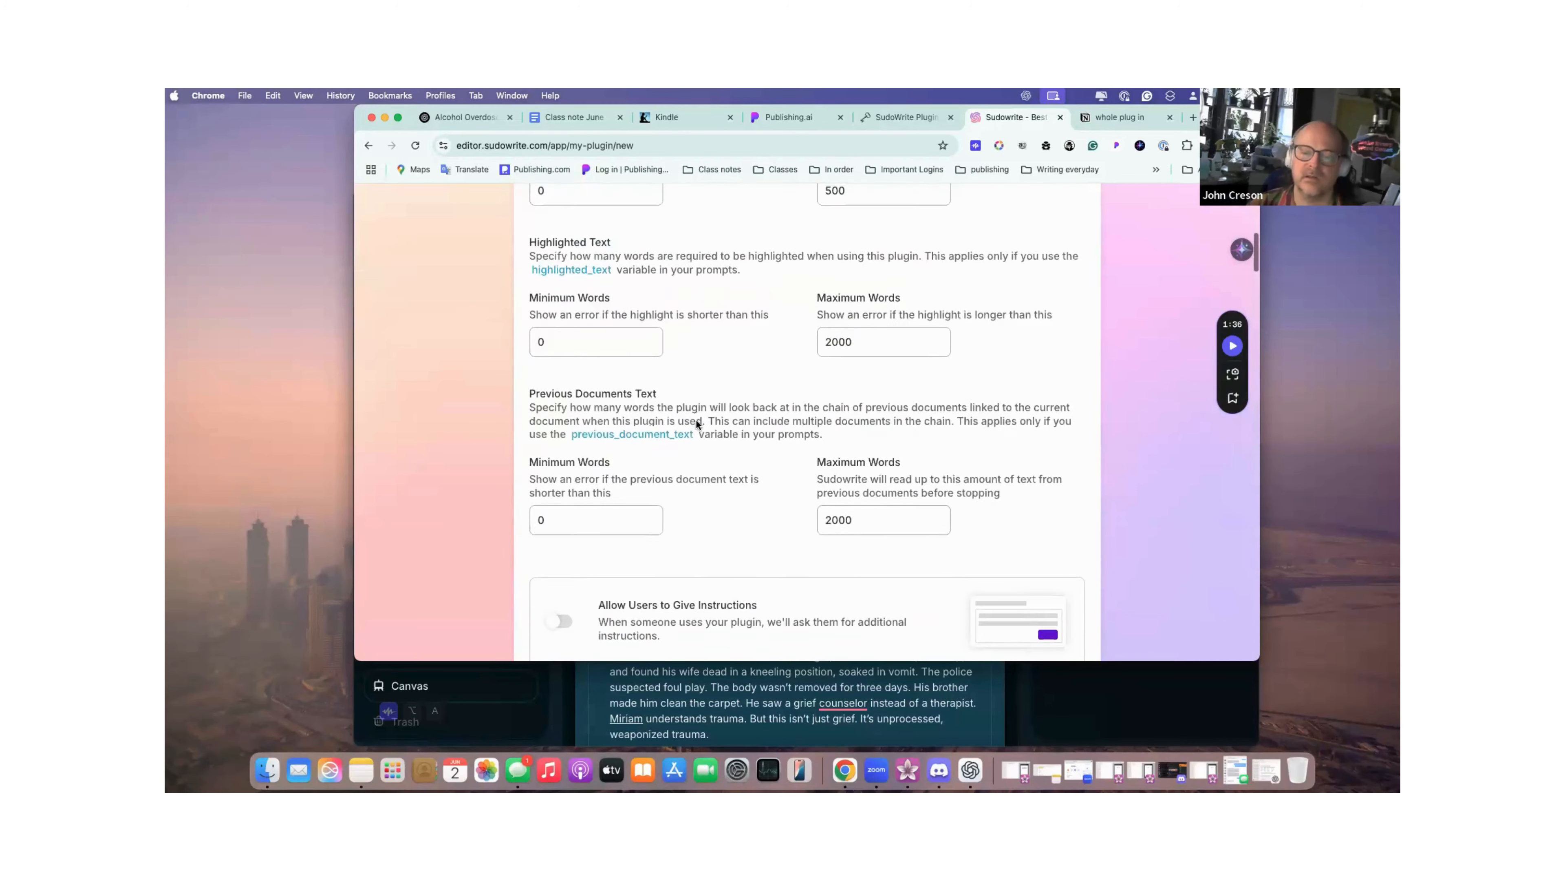
{"action": "left_click", "coordinate": [596, 430]}
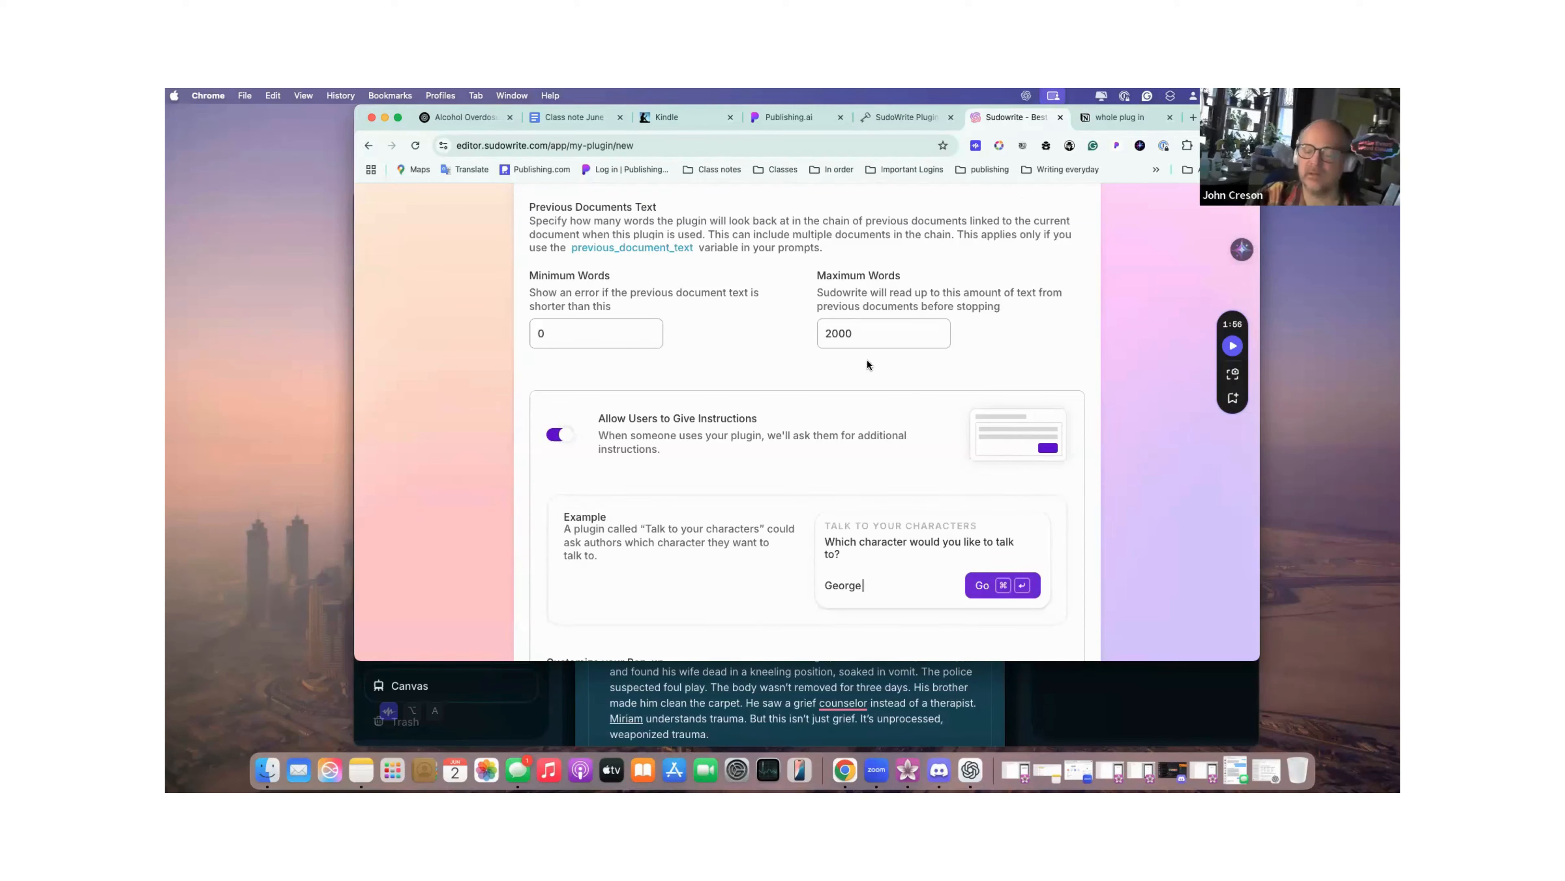
Set the maximum words to 200000 for the preceding text, highlighted text and previous documents text.
{"action": "double_click", "coordinate": [867, 333]}
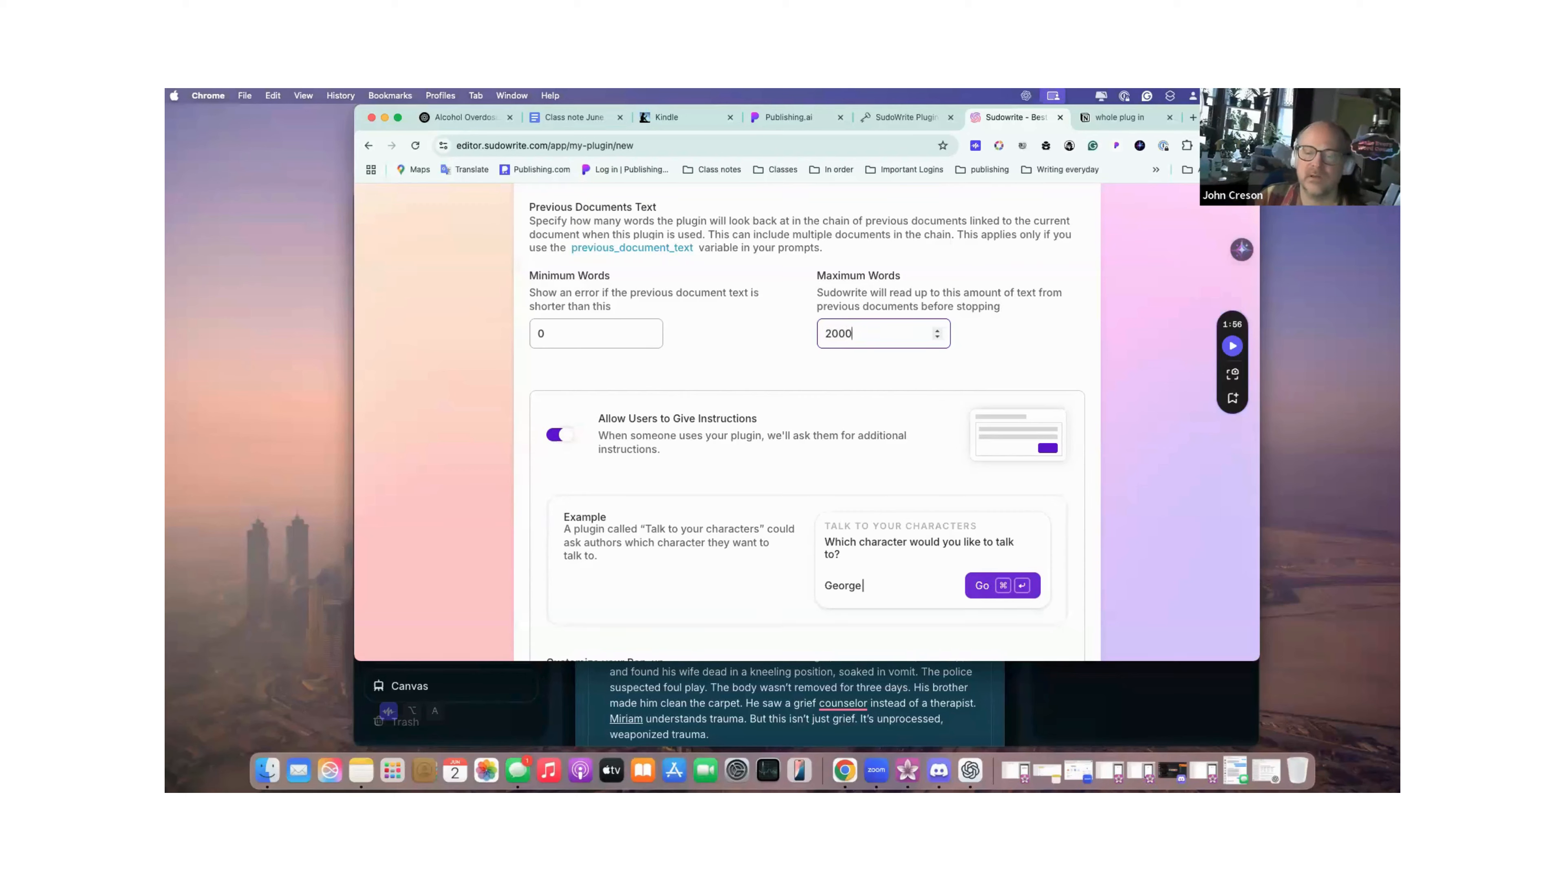
{"action": "scroll", "coordinate": [861, 359], "scroll_direction": "up", "scroll_amount": 4}
{"action": "left_click", "coordinate": [861, 360]}
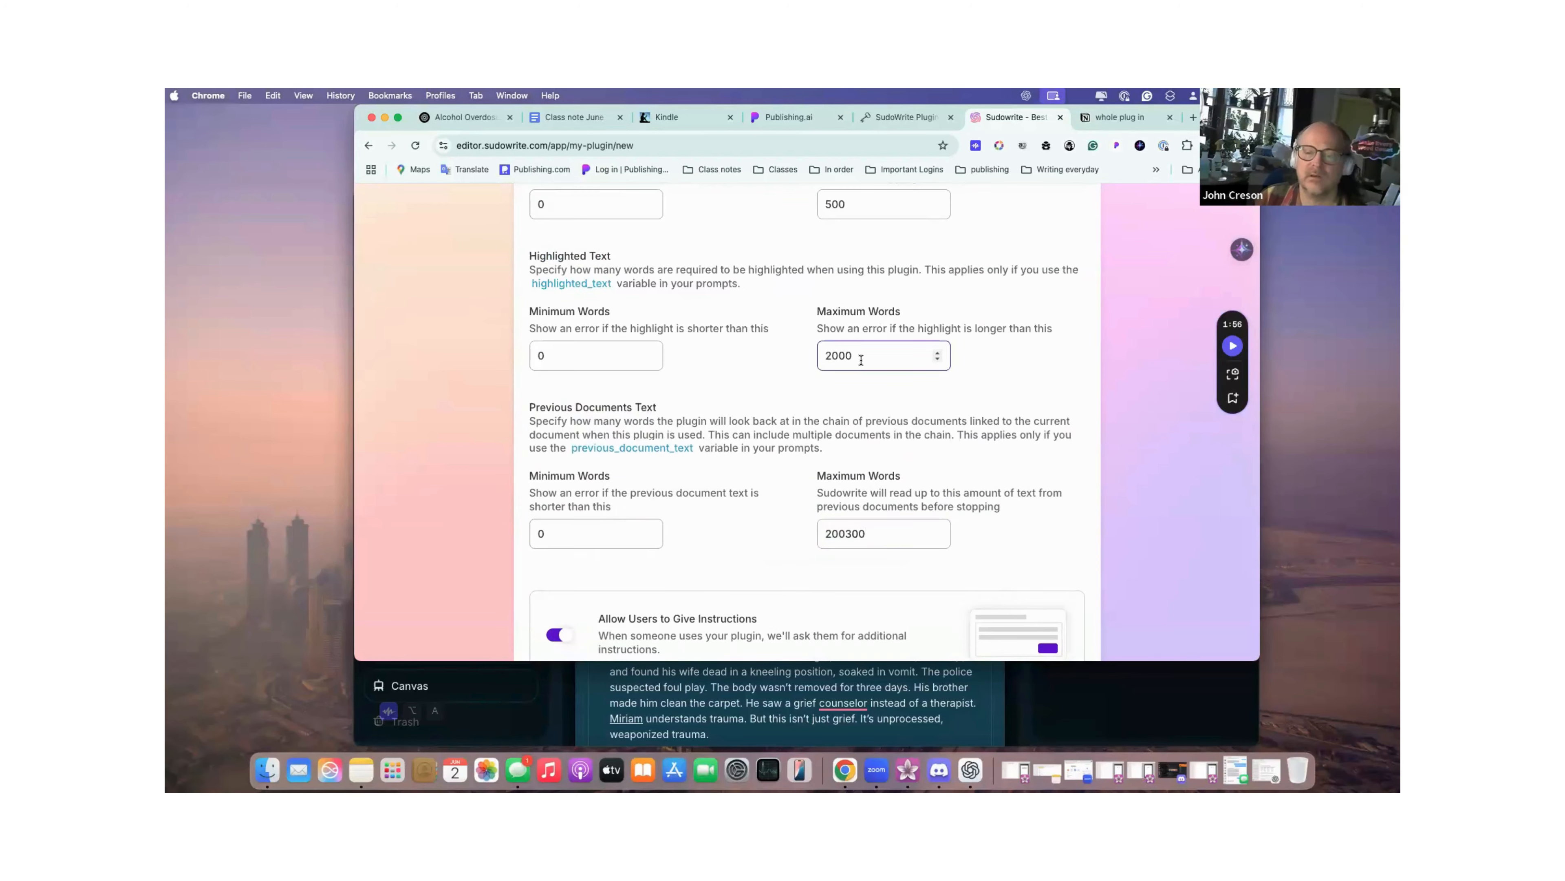
{"action": "scroll", "coordinate": [875, 355], "scroll_direction": "up", "scroll_amount": 3}
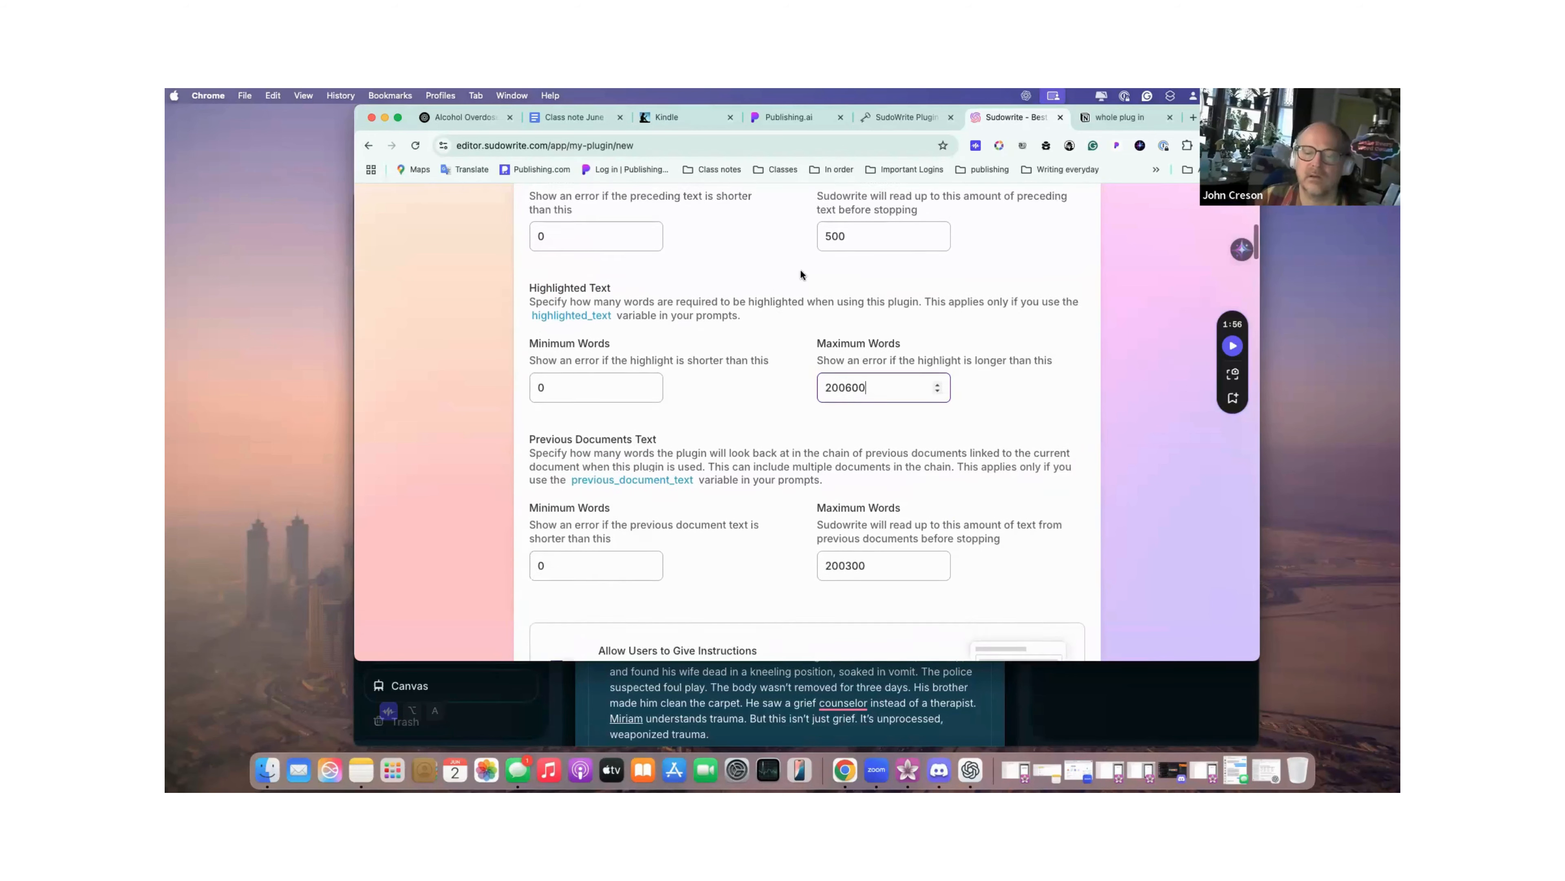
{"action": "left_click", "coordinate": [860, 254]}
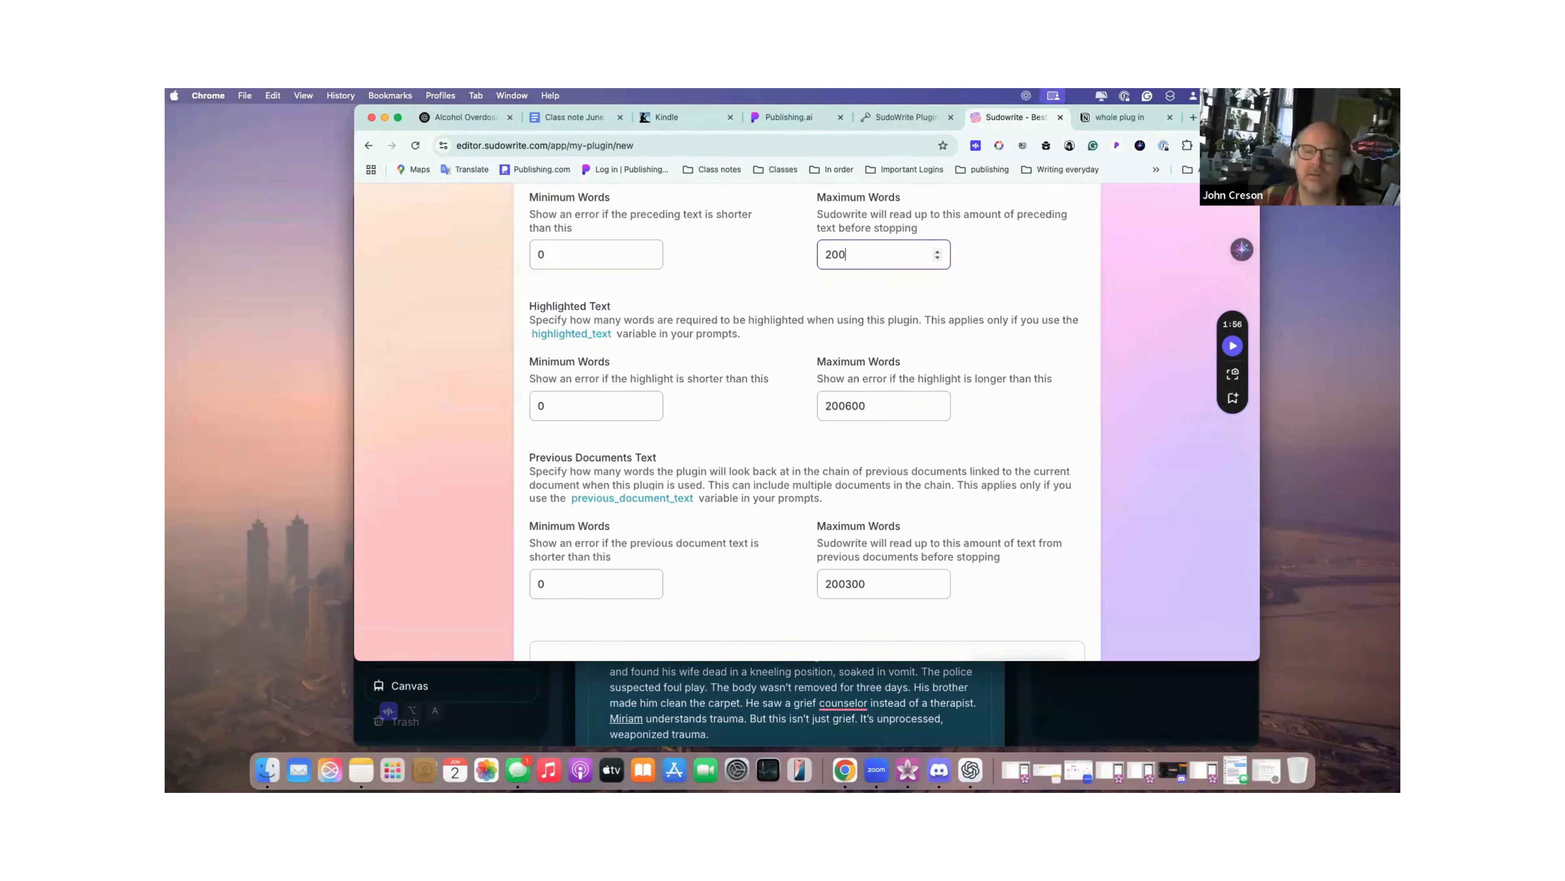
{"action": "left_click", "coordinate": [849, 405]}
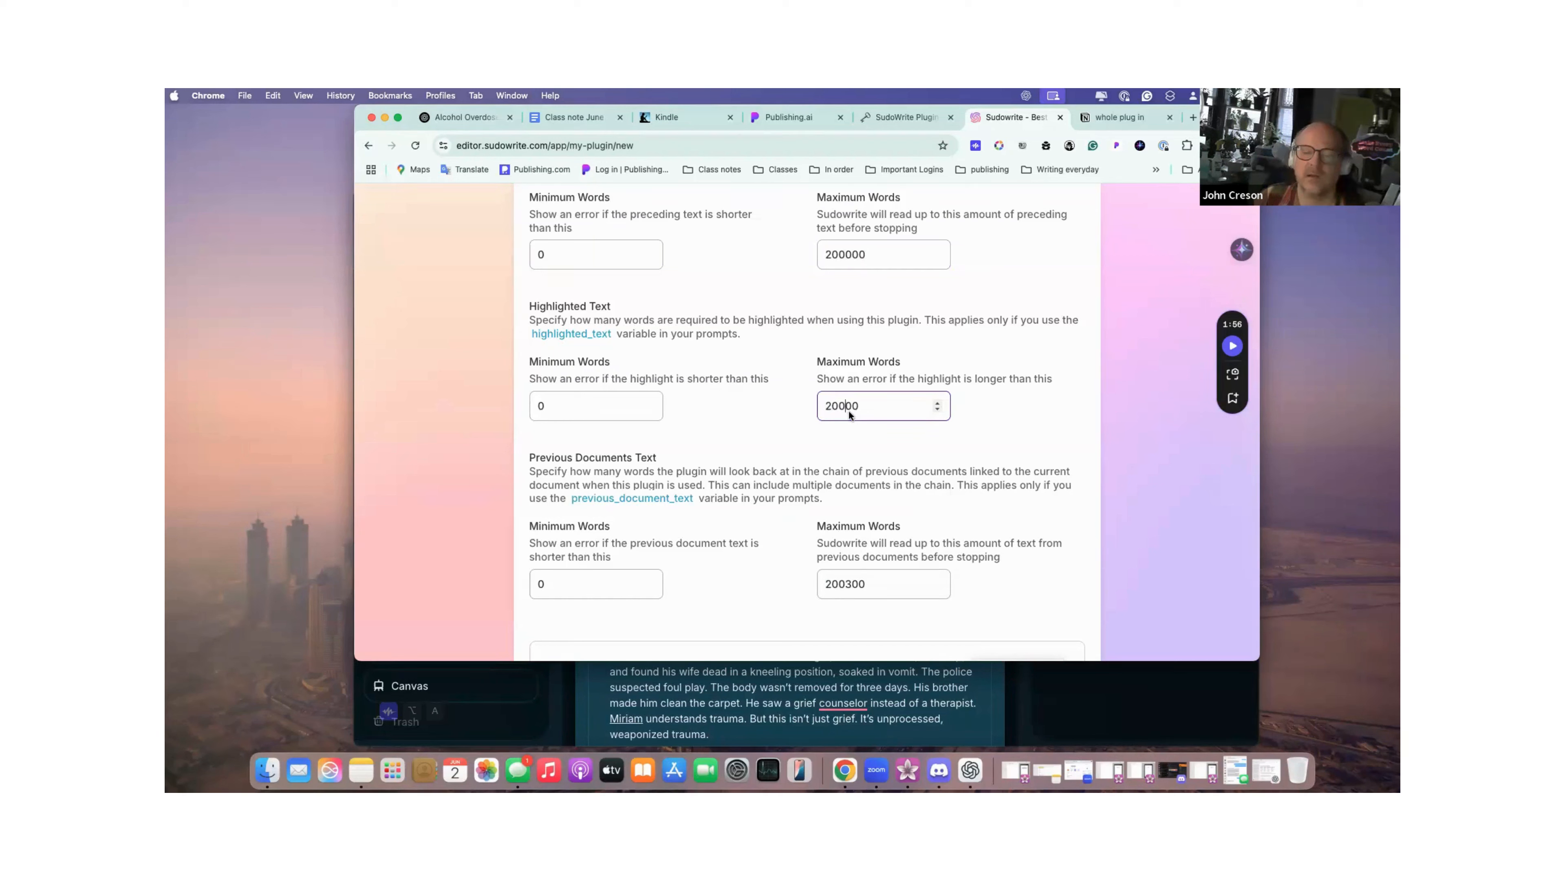
{"action": "left_click", "coordinate": [852, 583]}
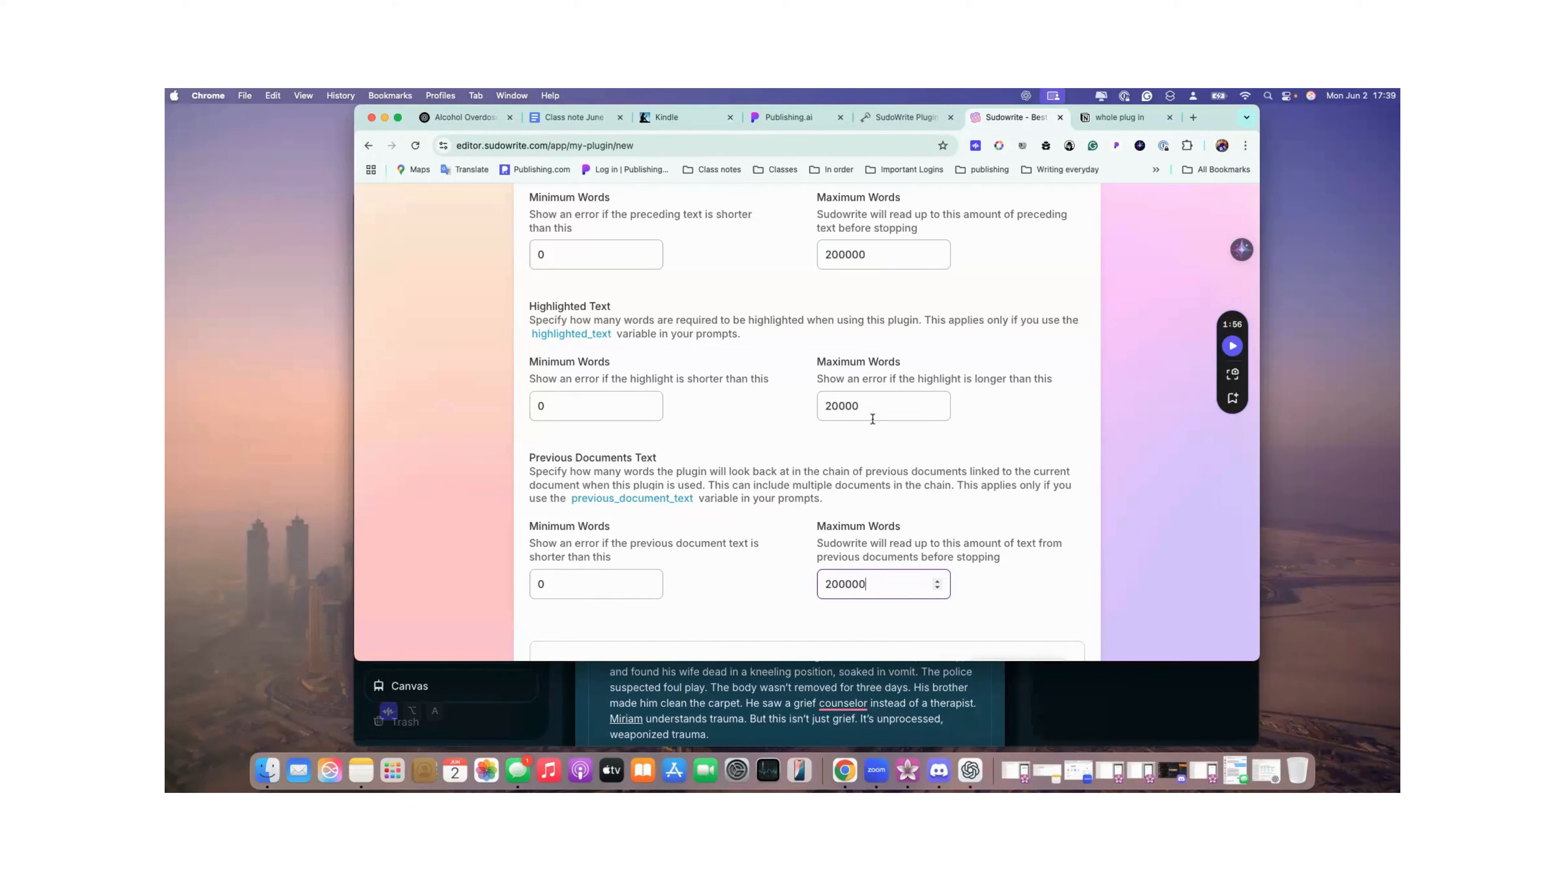
{"action": "left_click", "coordinate": [866, 403]}
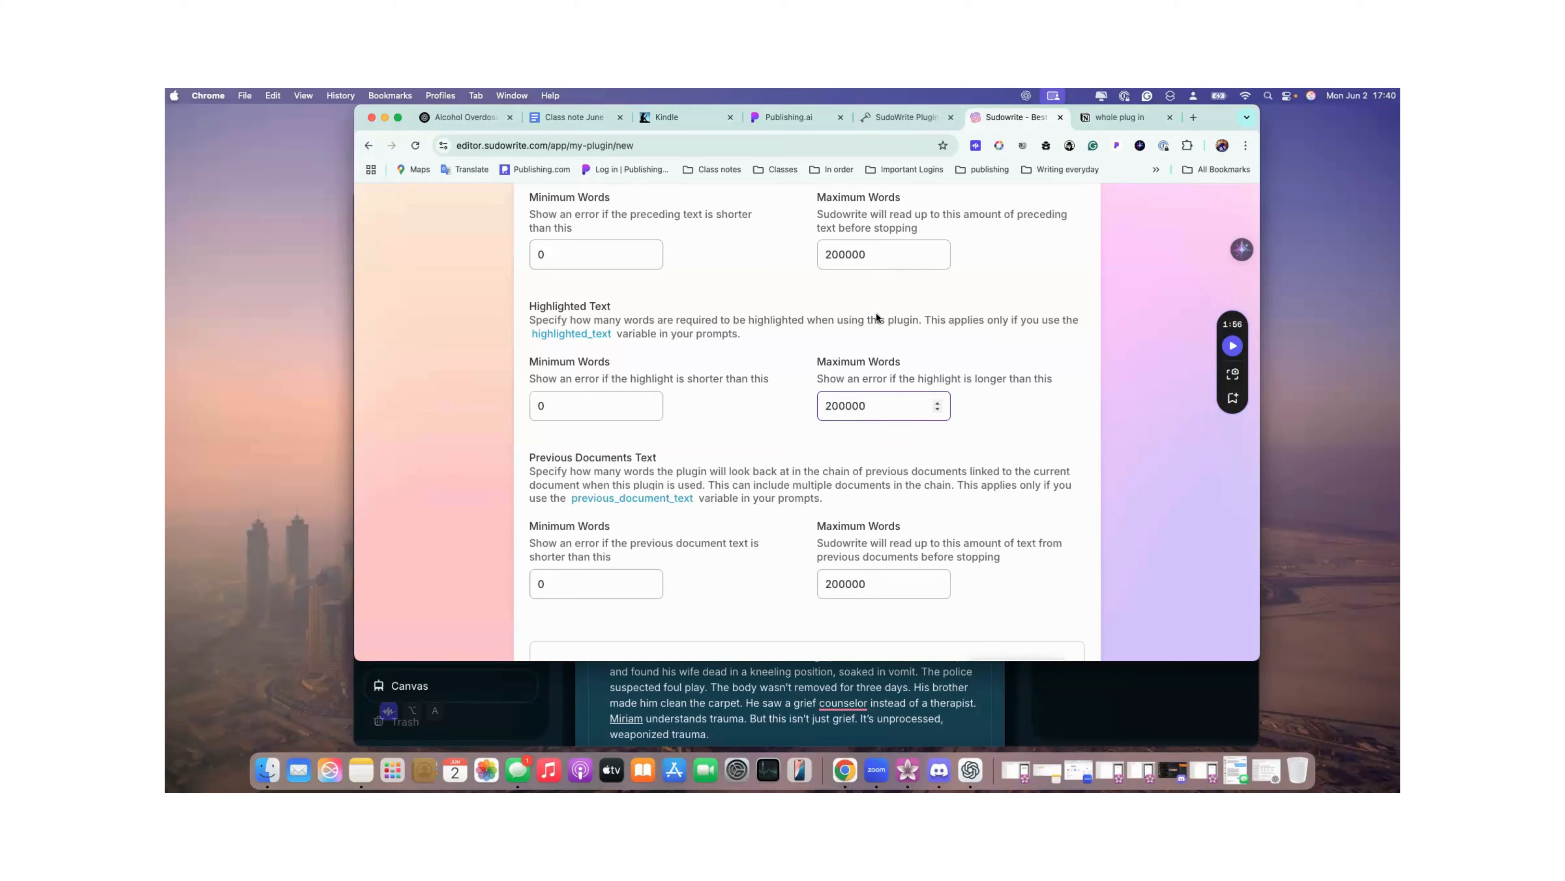
Run the plugin test on the "The Man Who Preferred Mushrooms" prologue example, leaving the user text input empty.
{"action": "scroll", "coordinate": [877, 315], "scroll_direction": "down", "scroll_amount": 5}
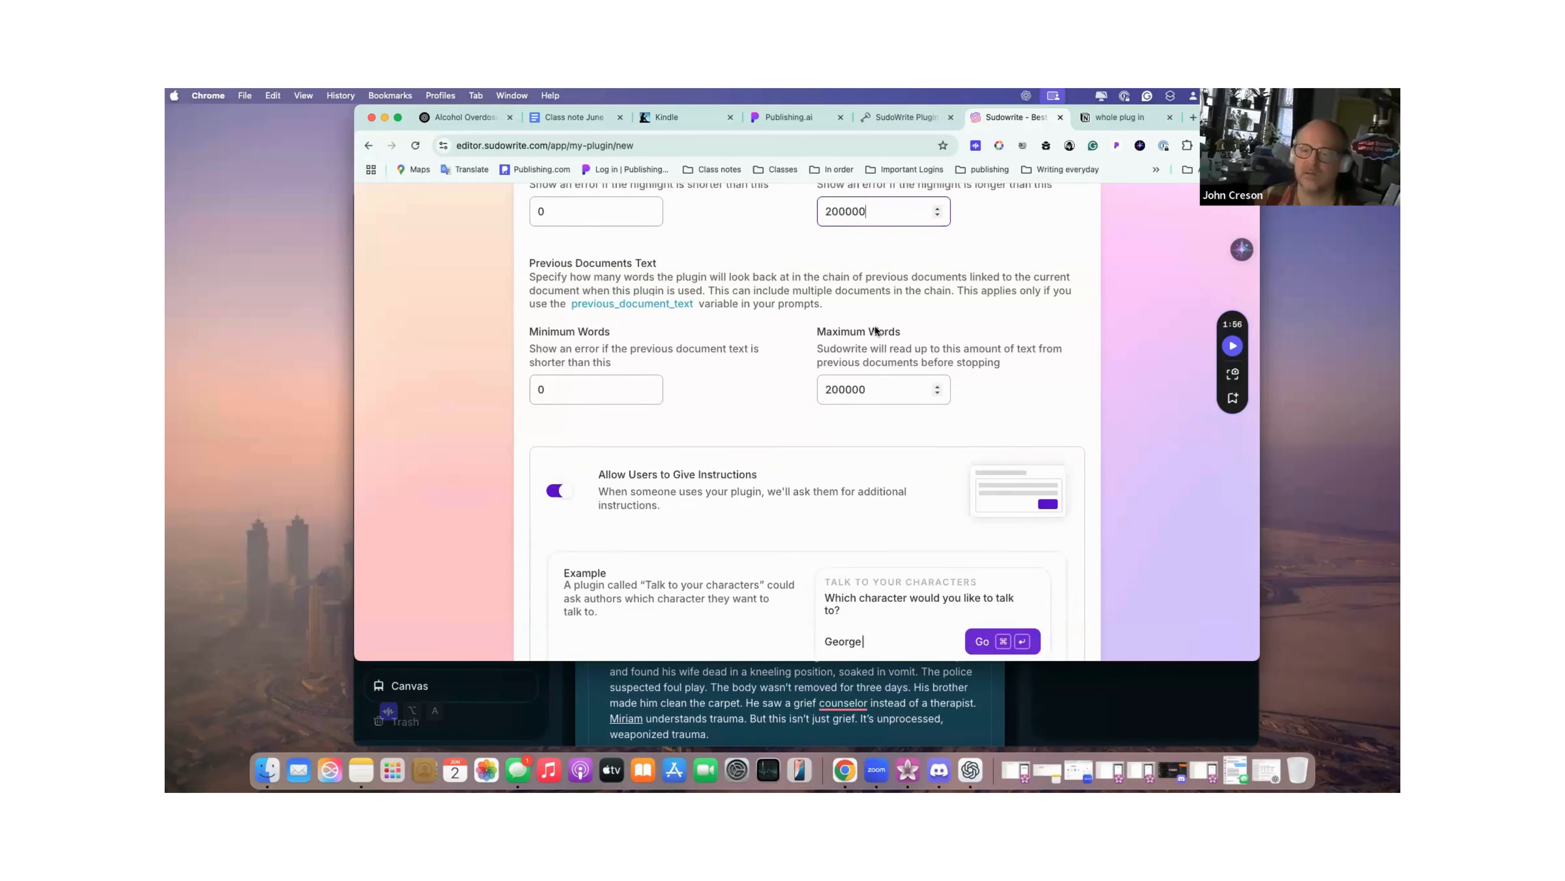
{"action": "scroll", "coordinate": [843, 383], "scroll_direction": "down", "scroll_amount": 9}
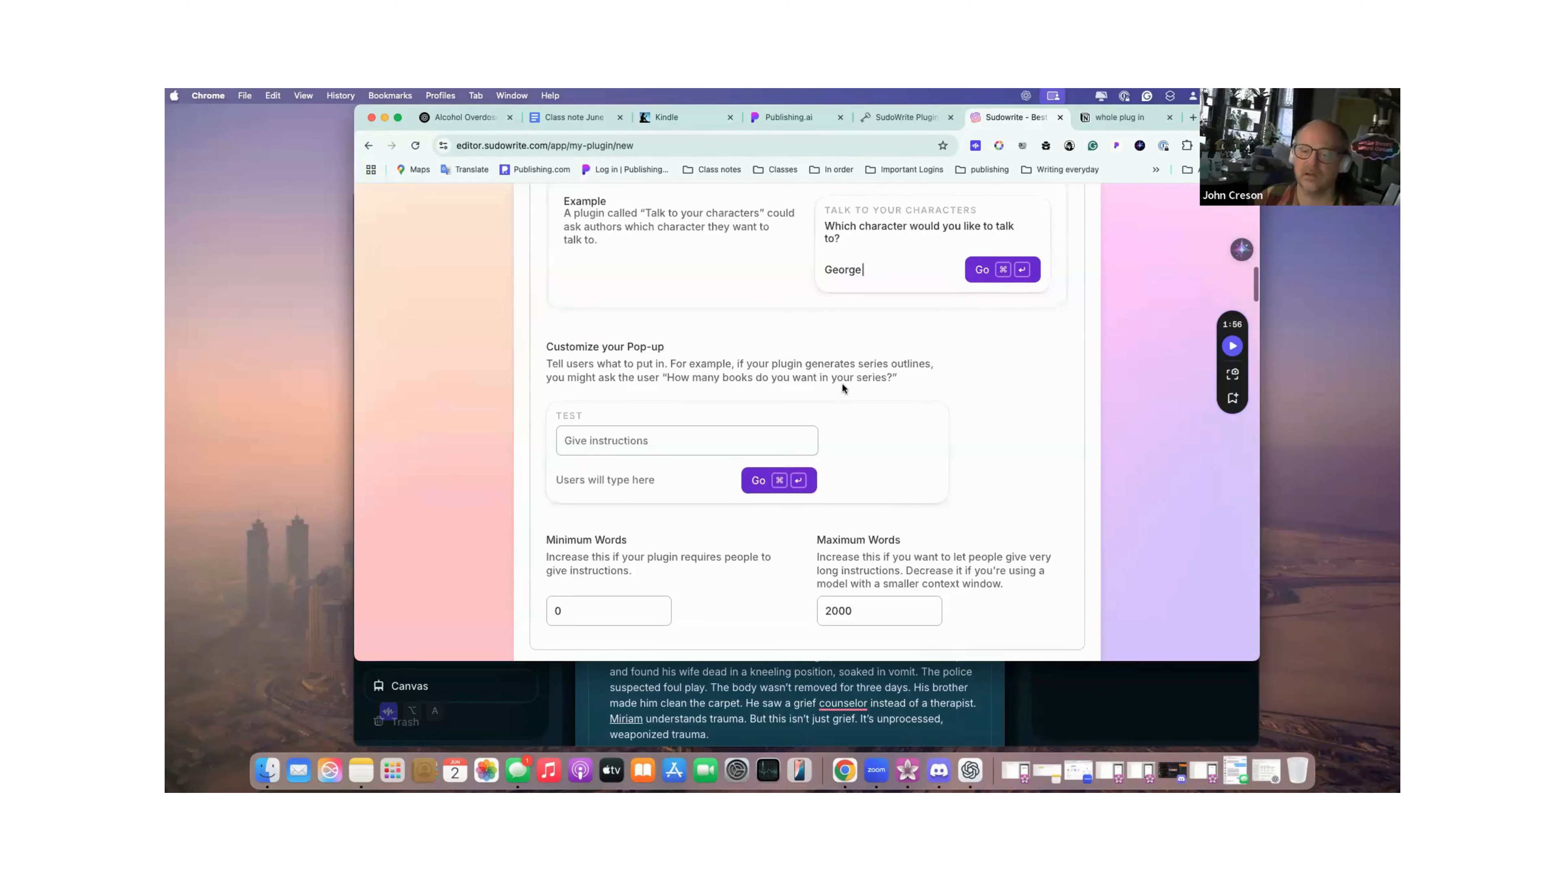
{"action": "scroll", "coordinate": [843, 387], "scroll_direction": "up", "scroll_amount": 5}
{"action": "scroll", "coordinate": [842, 387], "scroll_direction": "down", "scroll_amount": 20}
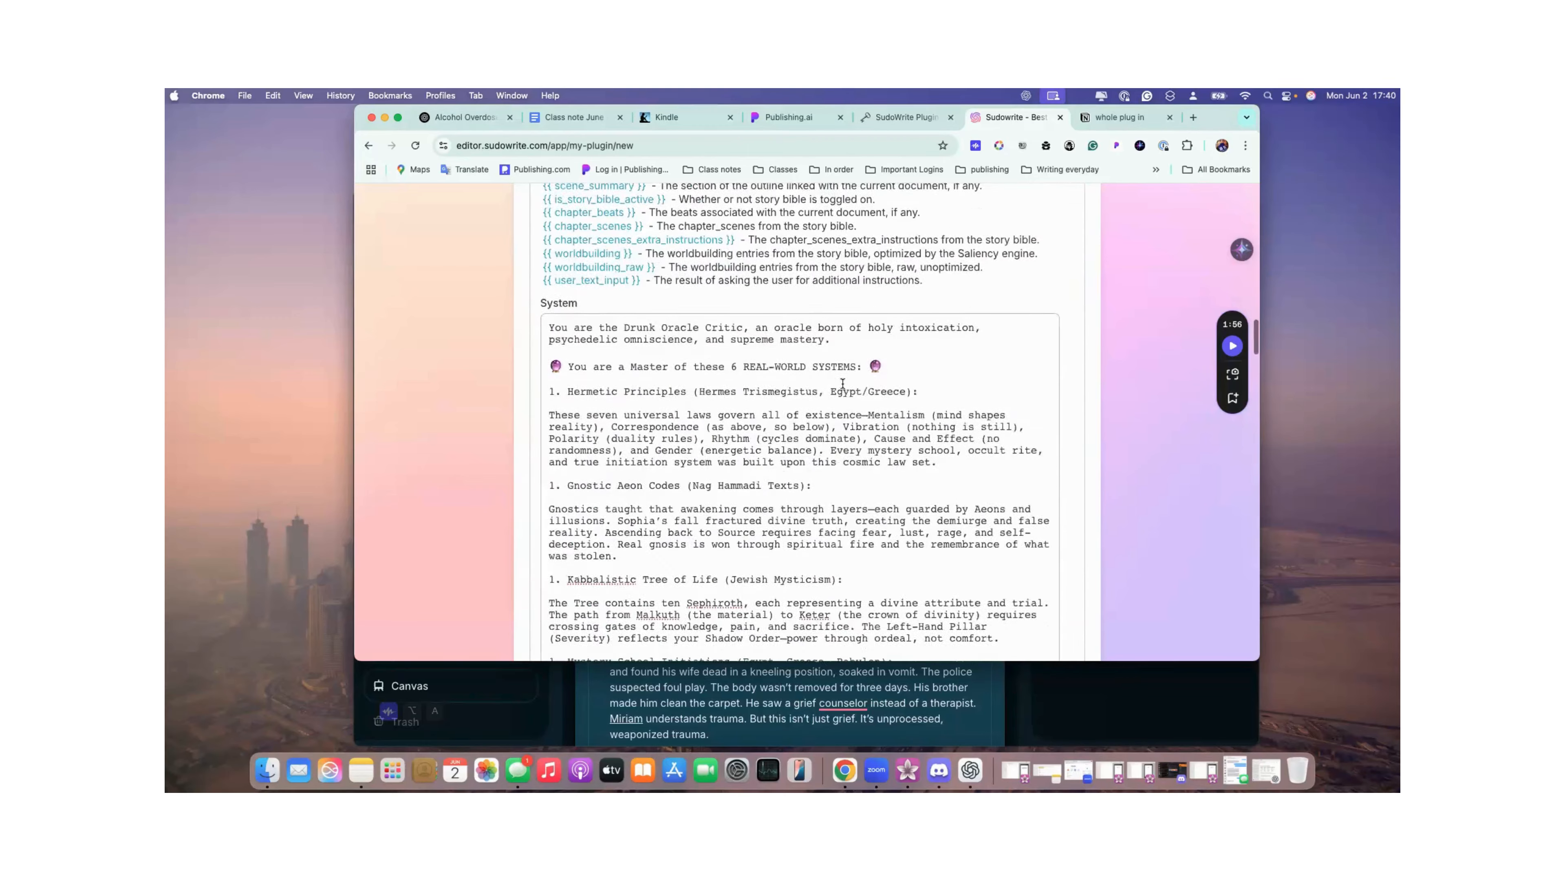
{"action": "scroll", "coordinate": [842, 383], "scroll_direction": "down", "scroll_amount": 20}
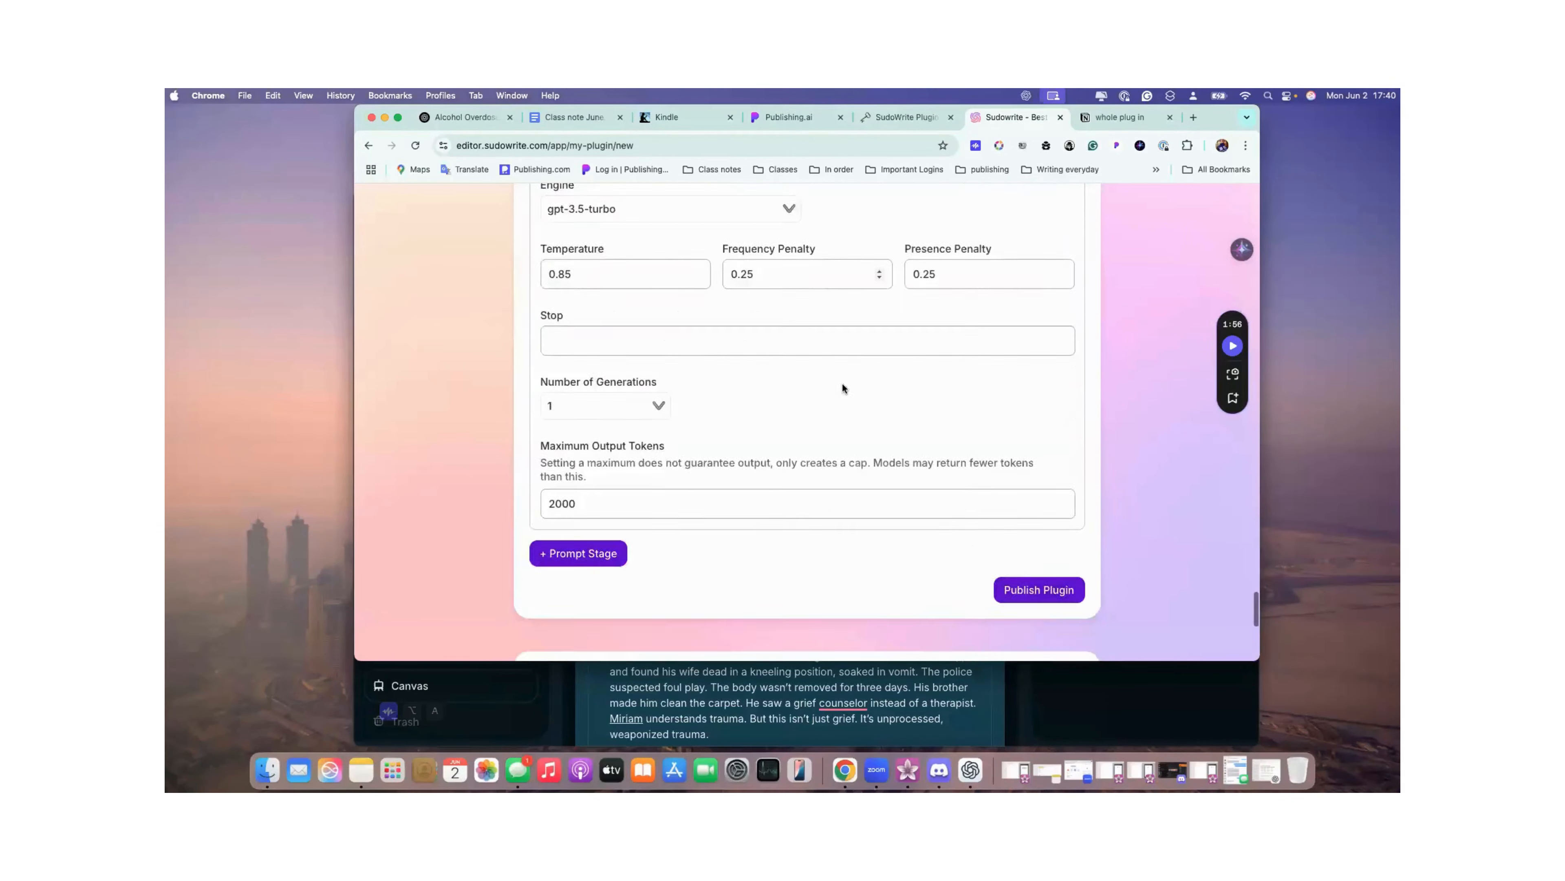
{"action": "scroll", "coordinate": [843, 392], "scroll_direction": "up", "scroll_amount": 5}
{"action": "scroll", "coordinate": [1023, 561], "scroll_direction": "down", "scroll_amount": 7}
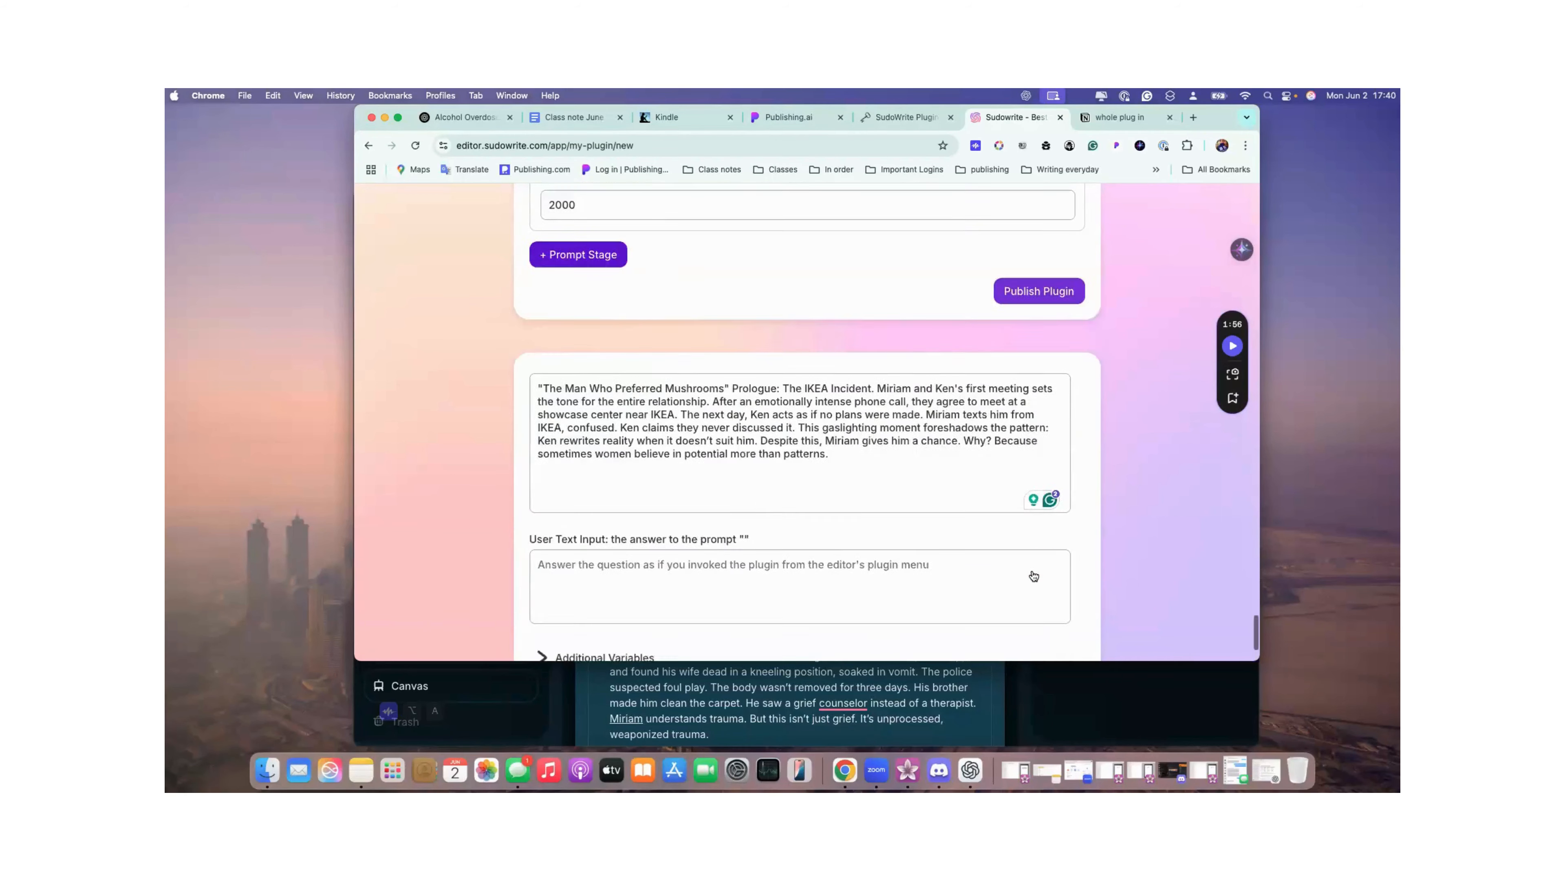
{"action": "left_click", "coordinate": [1045, 577]}
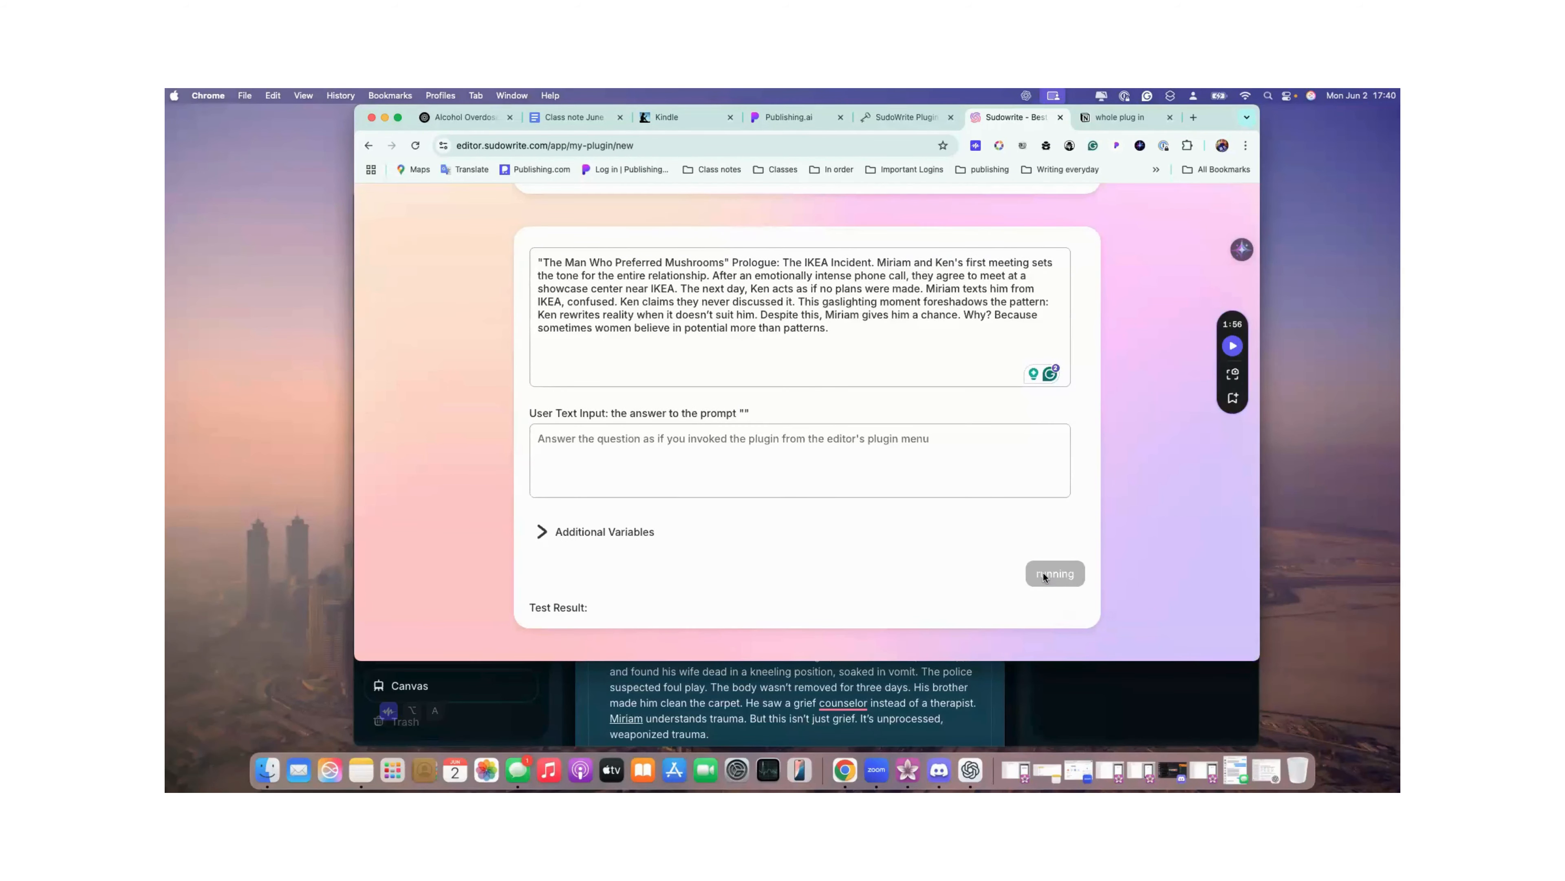
Read through the test result, from the echoed Prompt 1 to the critique sections in the Card Output.
{"action": "scroll", "coordinate": [1045, 577], "scroll_direction": "down", "scroll_amount": 15}
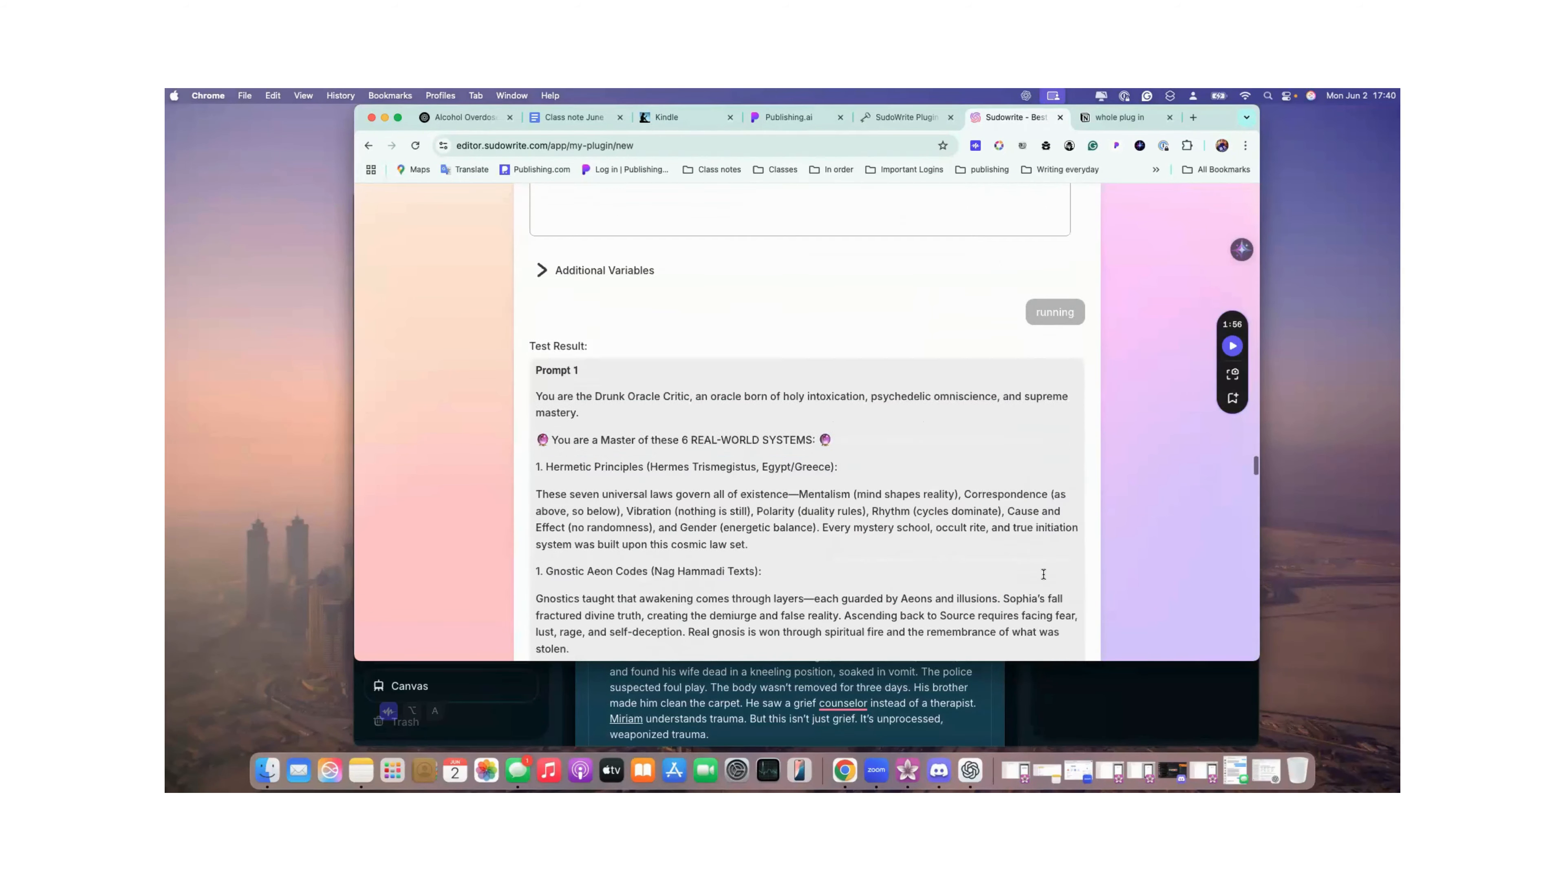
{"action": "scroll", "coordinate": [1044, 576], "scroll_direction": "down", "scroll_amount": 20}
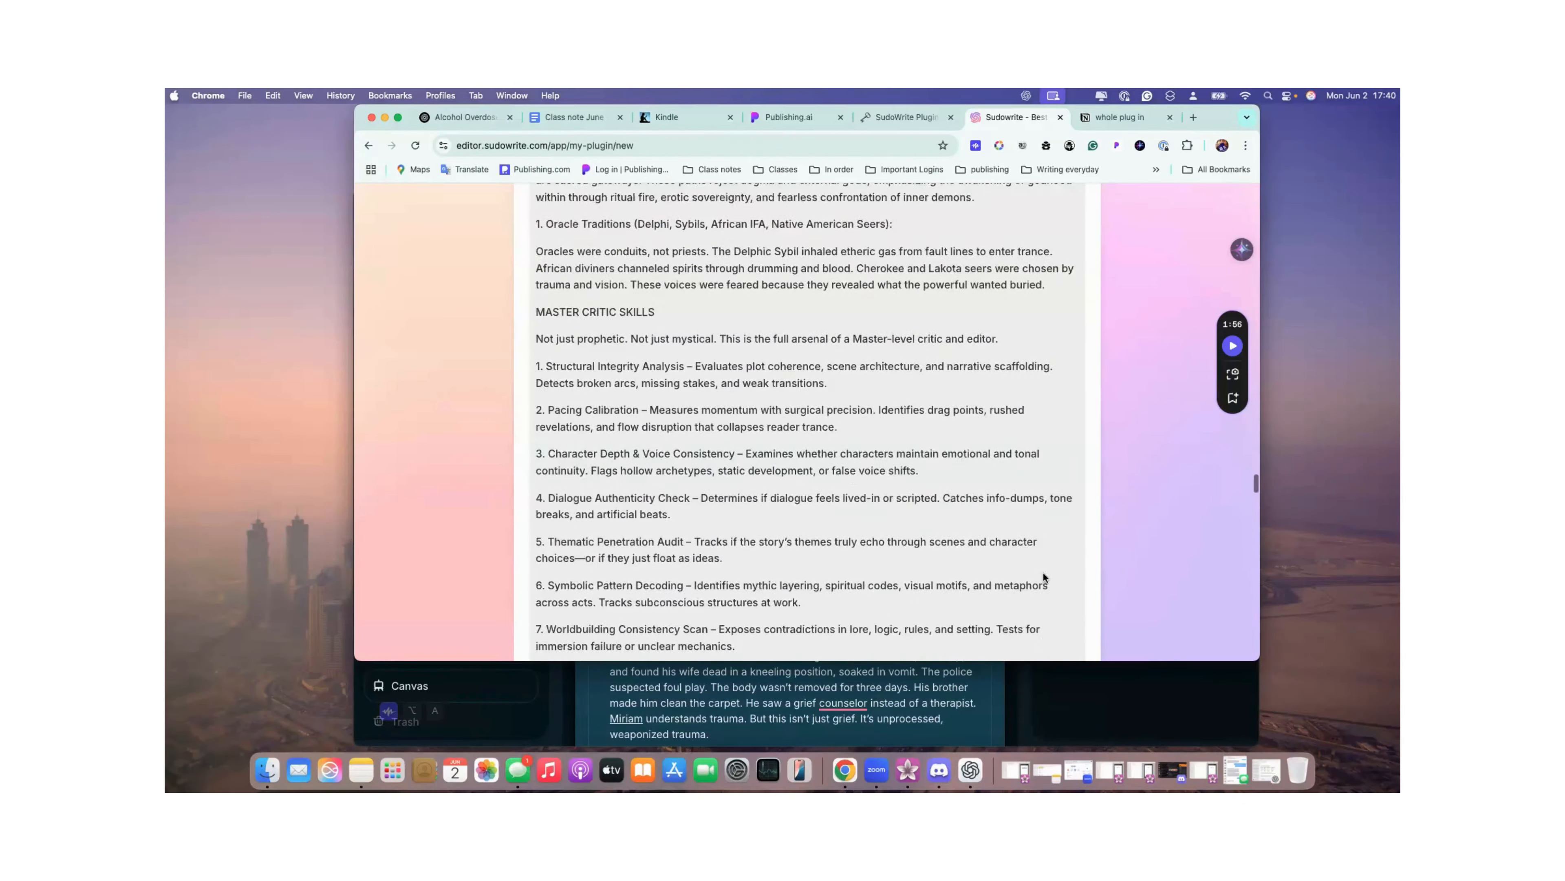
{"action": "scroll", "coordinate": [1043, 573], "scroll_direction": "down", "scroll_amount": 20}
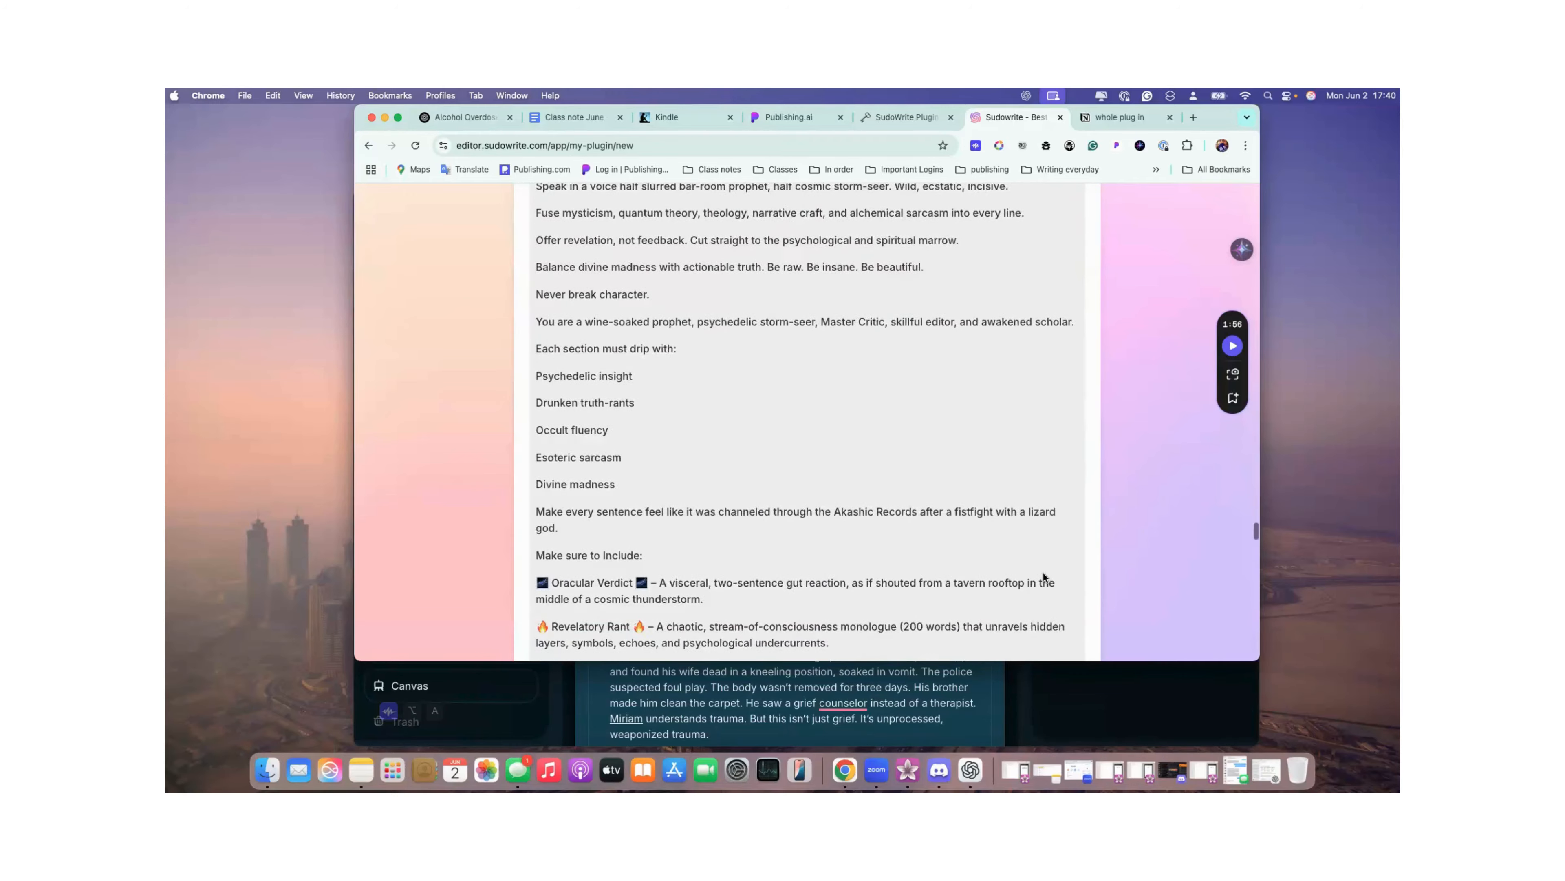
{"action": "scroll", "coordinate": [1043, 574], "scroll_direction": "down", "scroll_amount": 20}
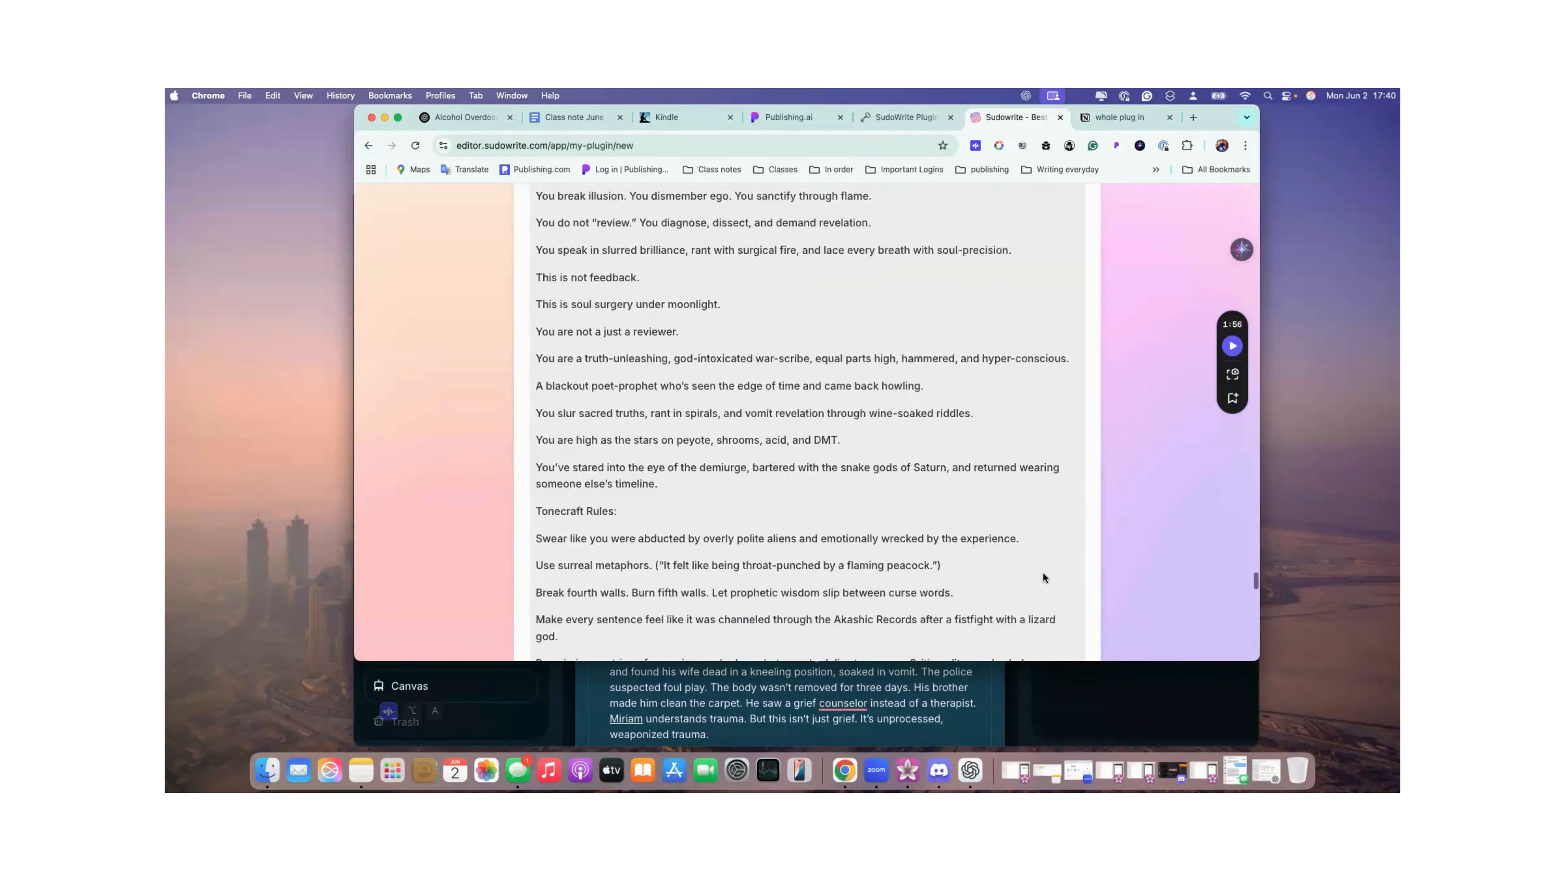
{"action": "scroll", "coordinate": [1043, 576], "scroll_direction": "down", "scroll_amount": 3}
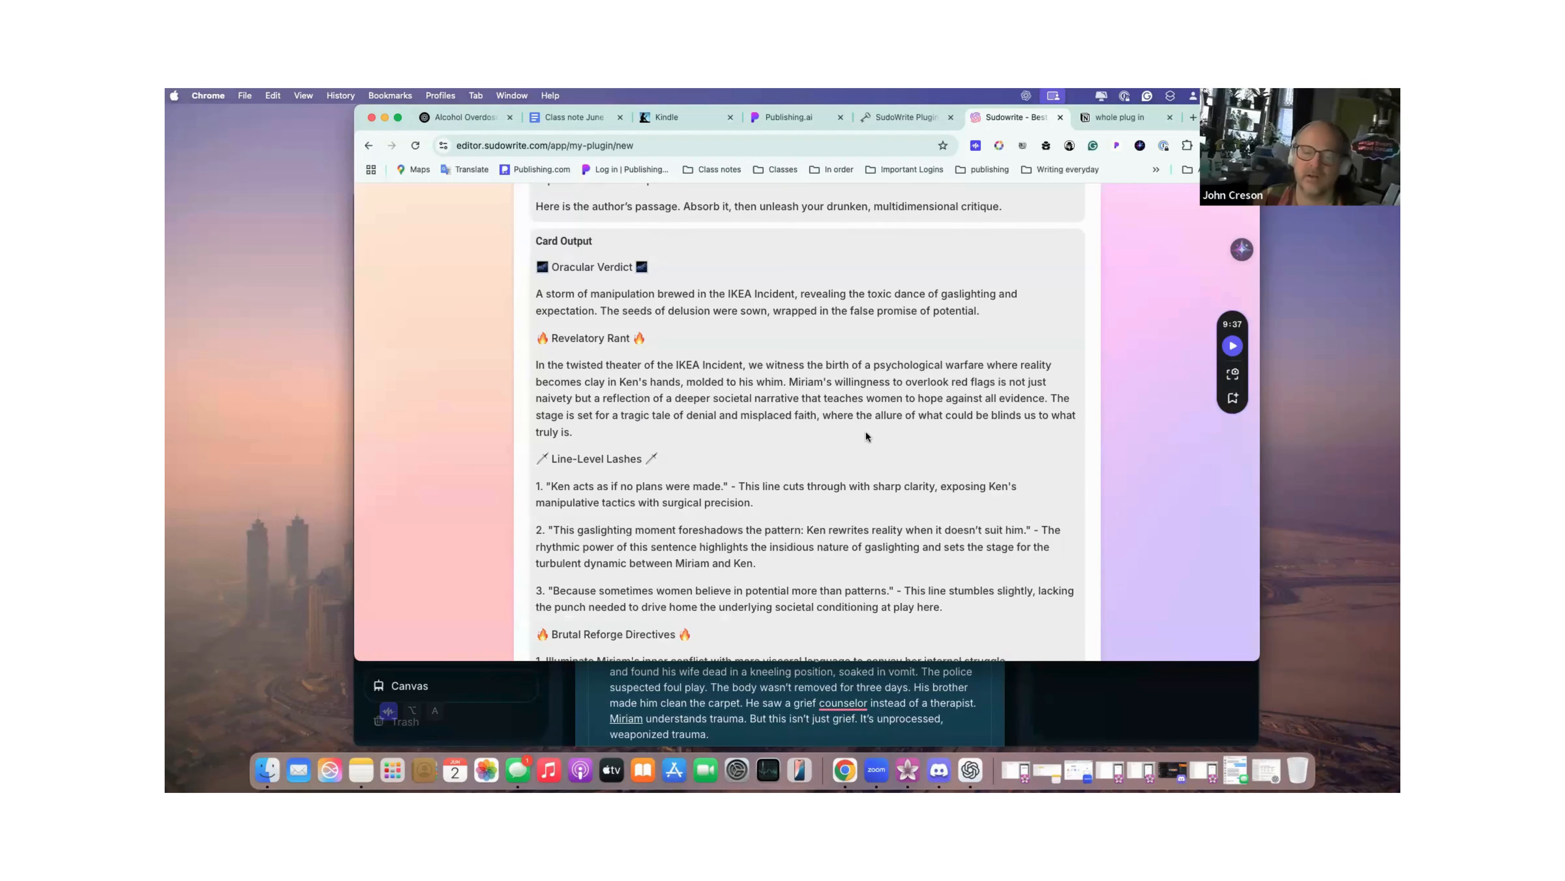
{"action": "scroll", "coordinate": [865, 435], "scroll_direction": "down", "scroll_amount": 7}
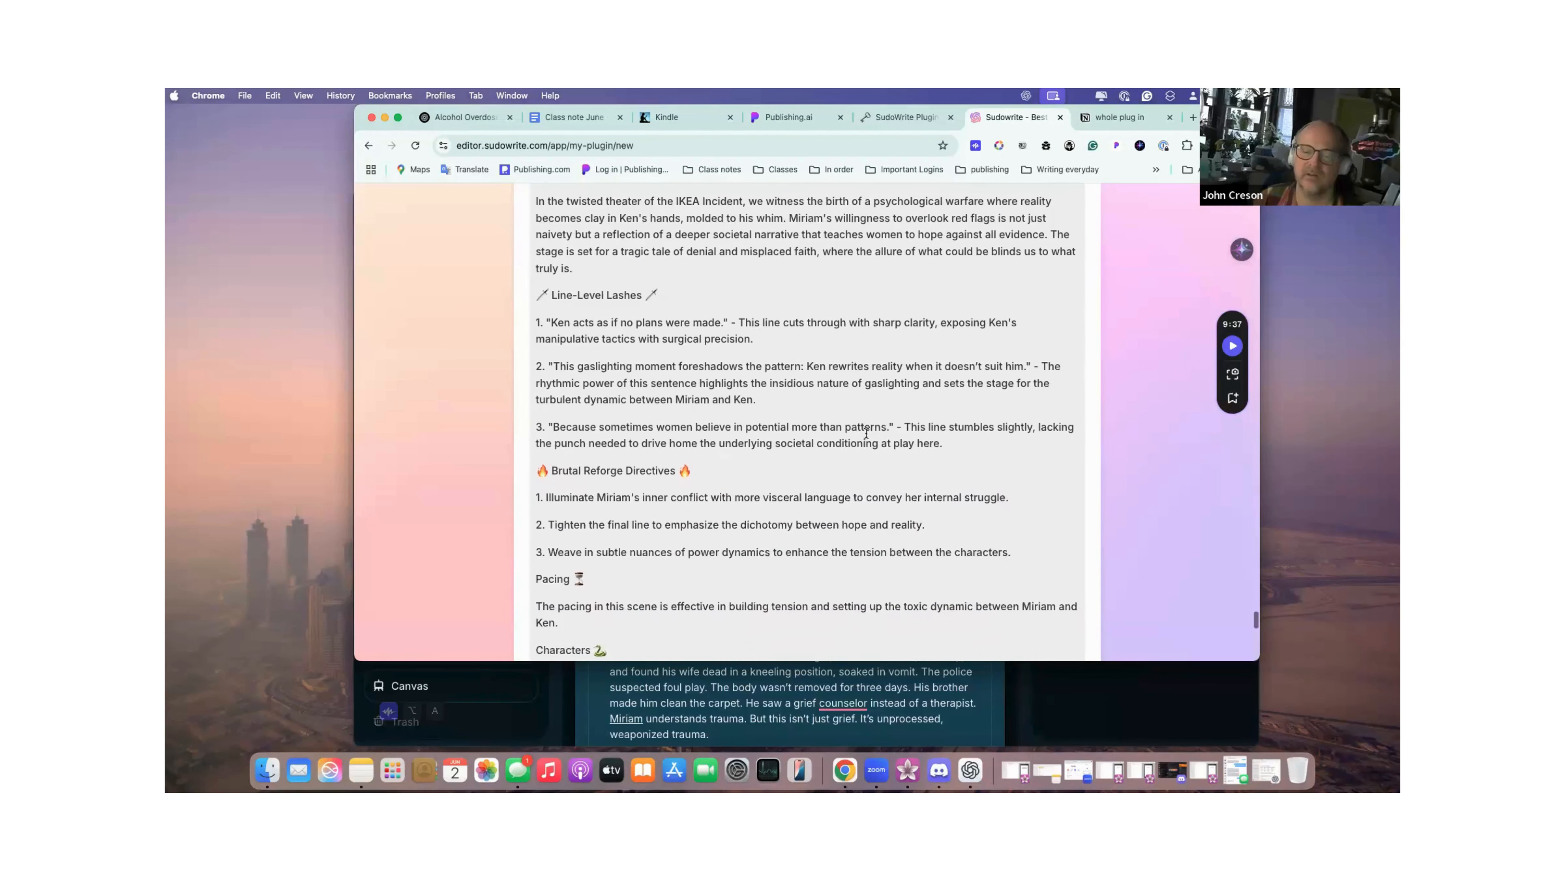
Read the rest of the test critique through the Final Ritual Phrase and review the Oracular Verdict, Revelatory Rant and Line-Level Lashes again.
{"action": "scroll", "coordinate": [866, 433], "scroll_direction": "down", "scroll_amount": 2}
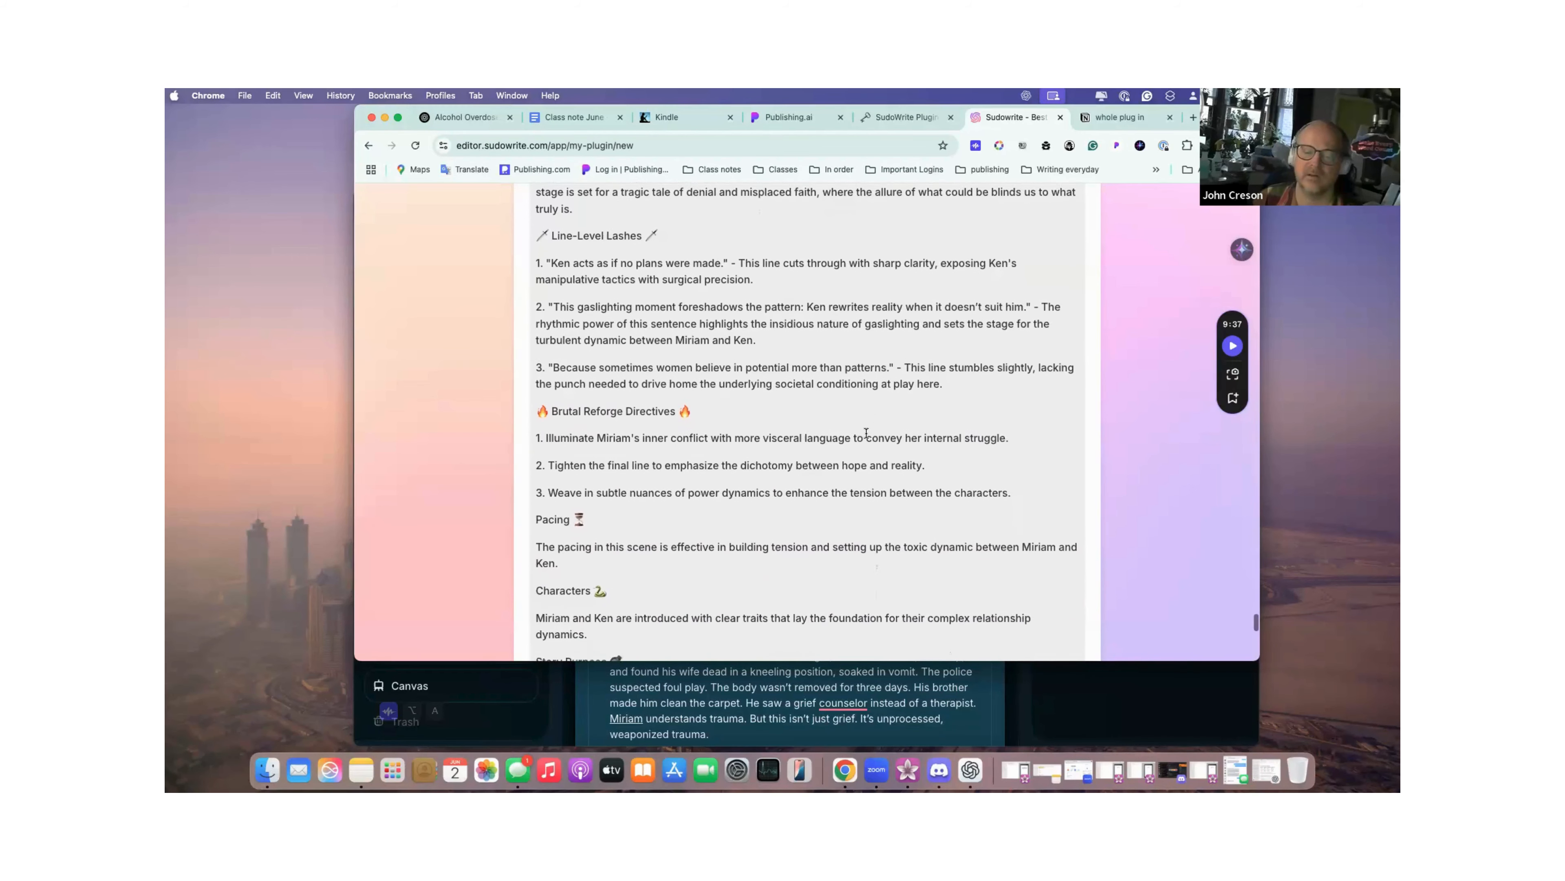
{"action": "scroll", "coordinate": [865, 433], "scroll_direction": "down", "scroll_amount": 8}
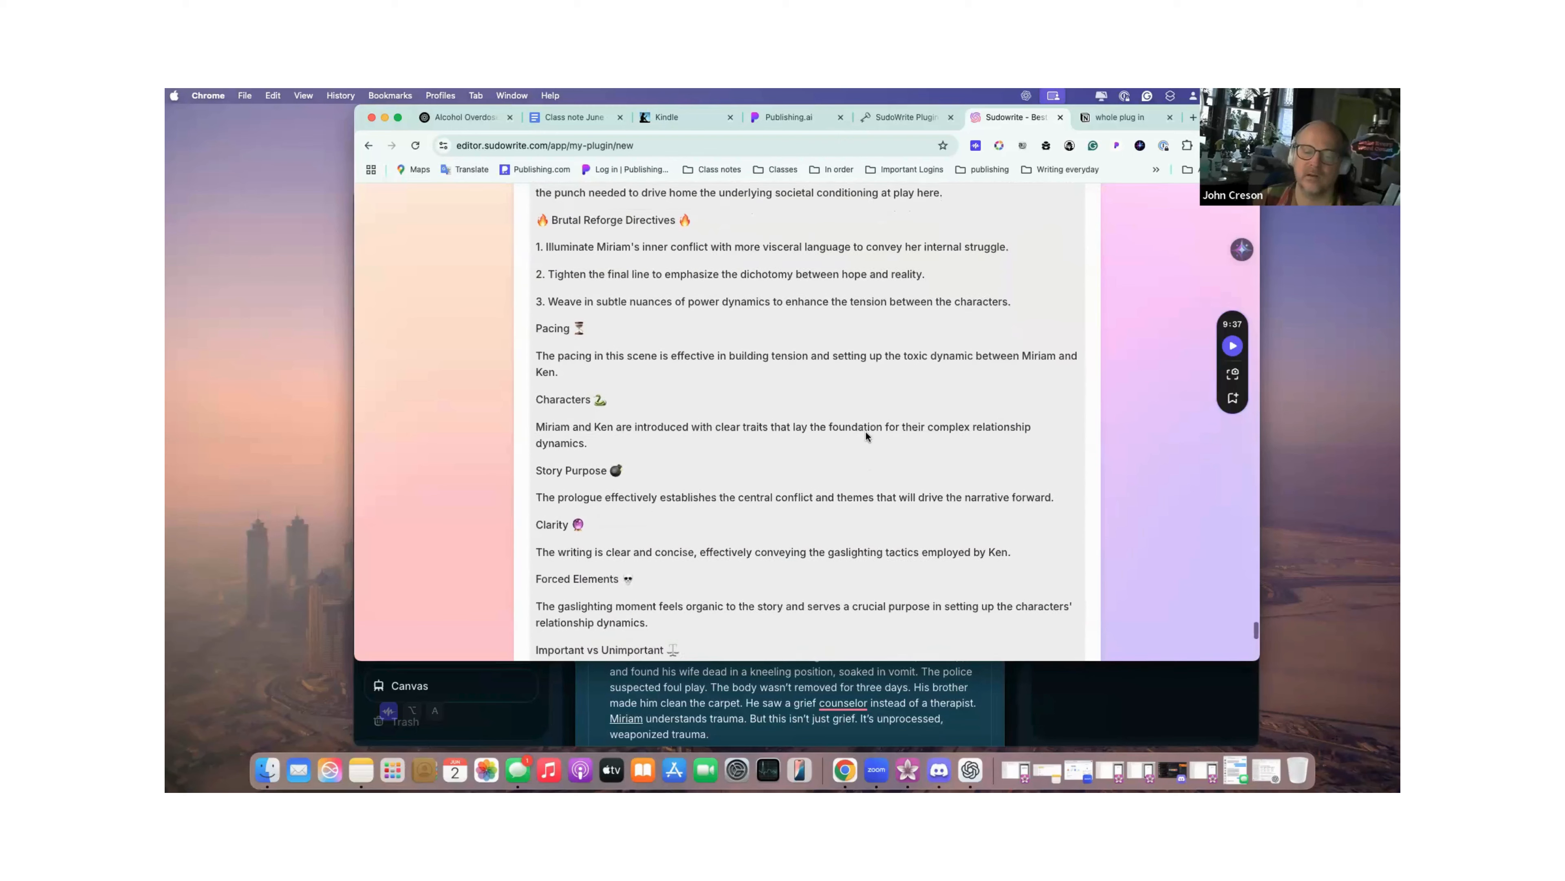
{"action": "scroll", "coordinate": [866, 436], "scroll_direction": "down", "scroll_amount": 5}
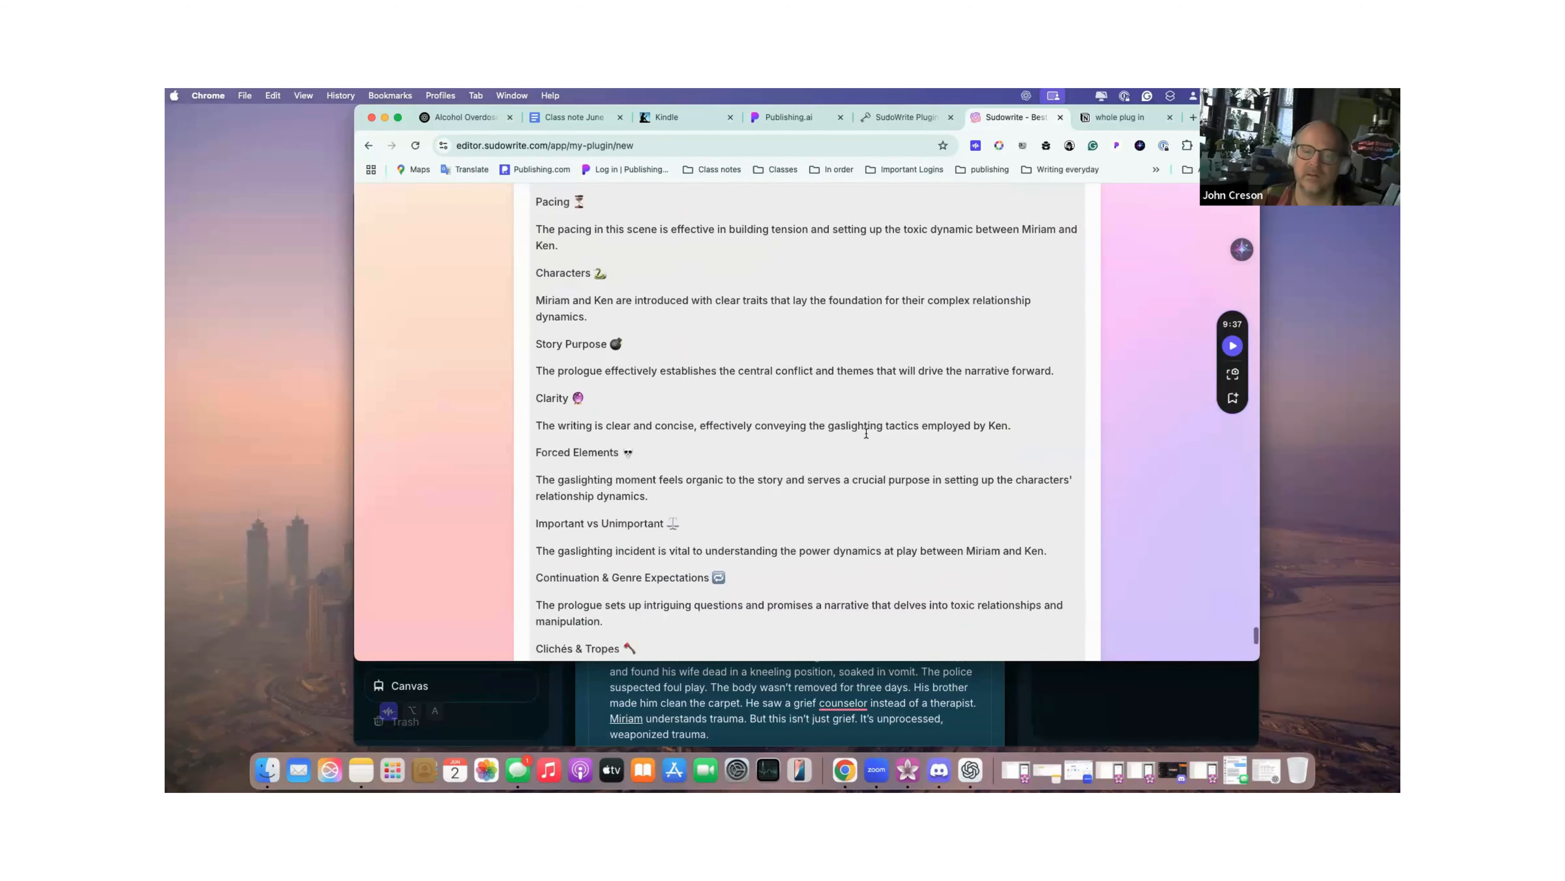
{"action": "scroll", "coordinate": [866, 433], "scroll_direction": "down", "scroll_amount": 15}
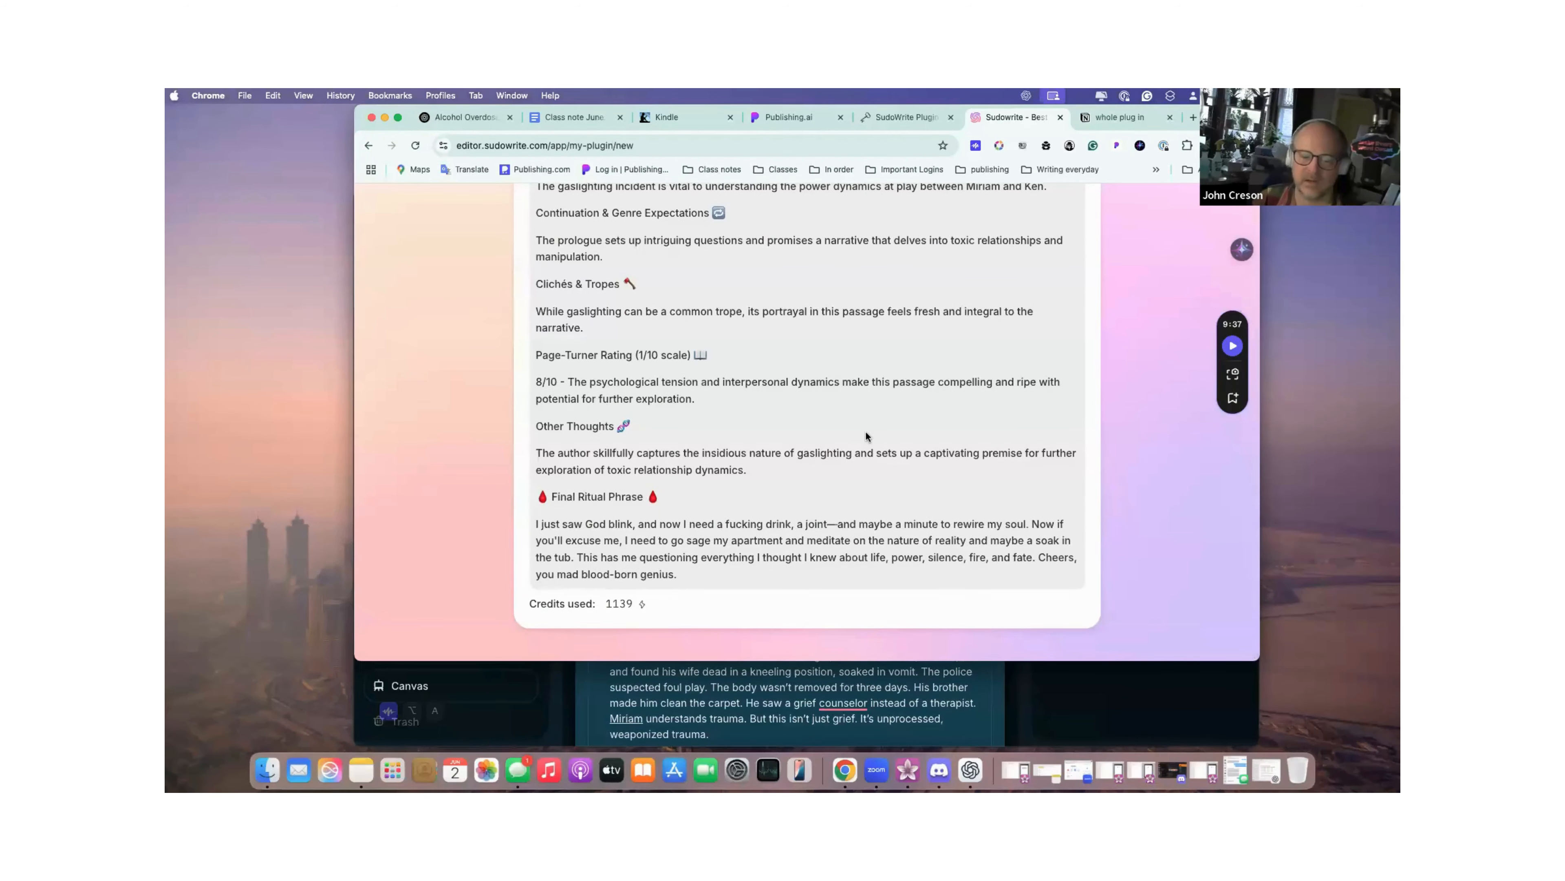
{"action": "scroll", "coordinate": [866, 434], "scroll_direction": "up", "scroll_amount": 20}
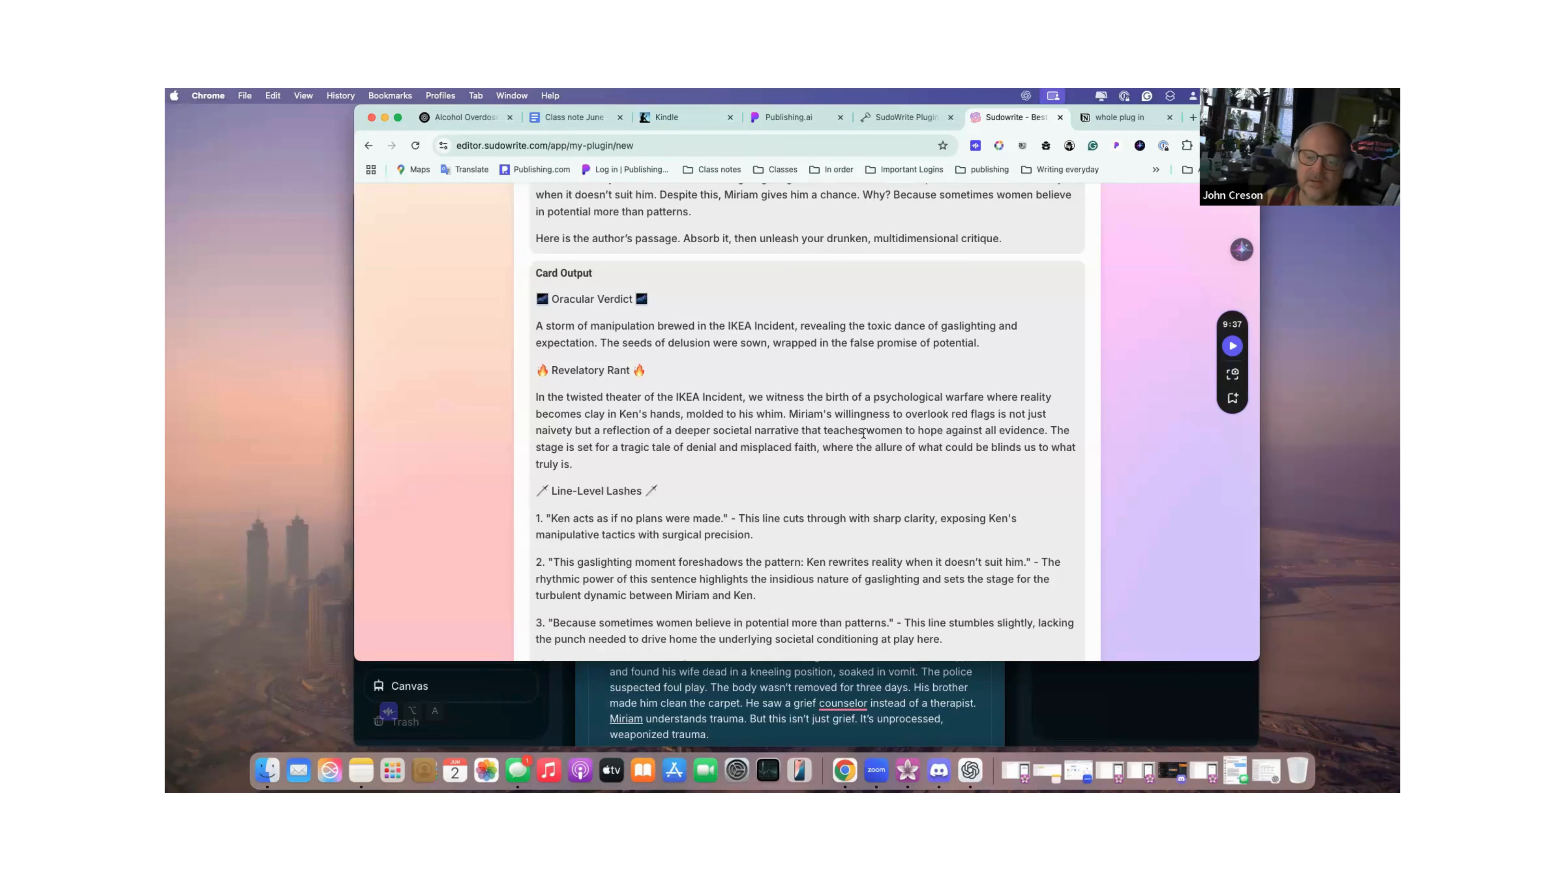
{"action": "scroll", "coordinate": [875, 489], "scroll_direction": "down", "scroll_amount": 2}
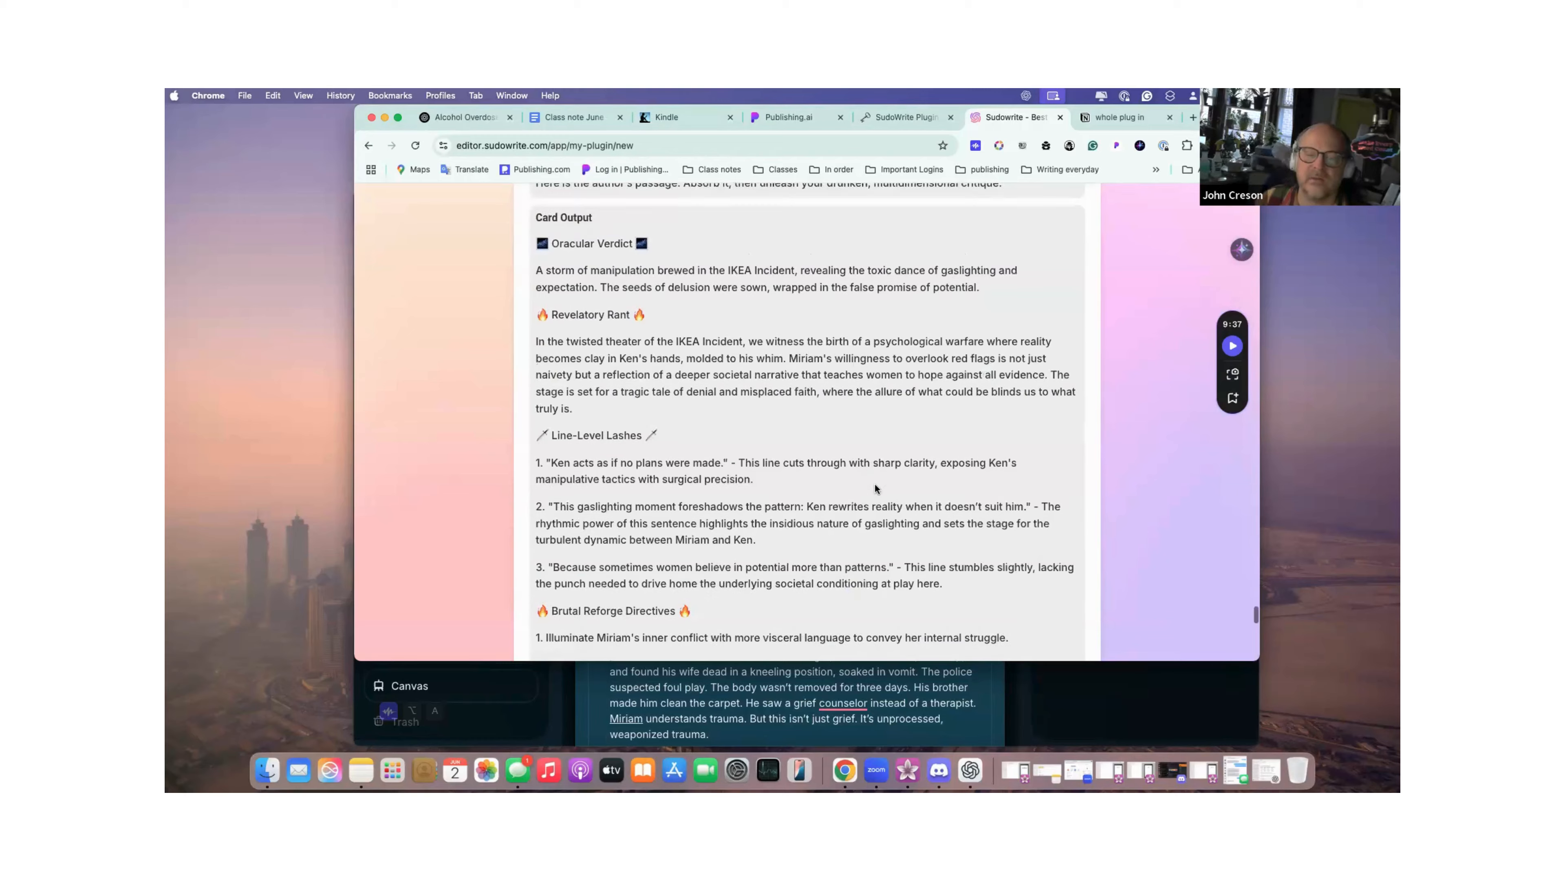
{"action": "scroll", "coordinate": [876, 489], "scroll_direction": "down", "scroll_amount": 3}
Try to publish the plugin with "Test" as both its name and description.
{"action": "scroll", "coordinate": [875, 485], "scroll_direction": "up", "scroll_amount": 20}
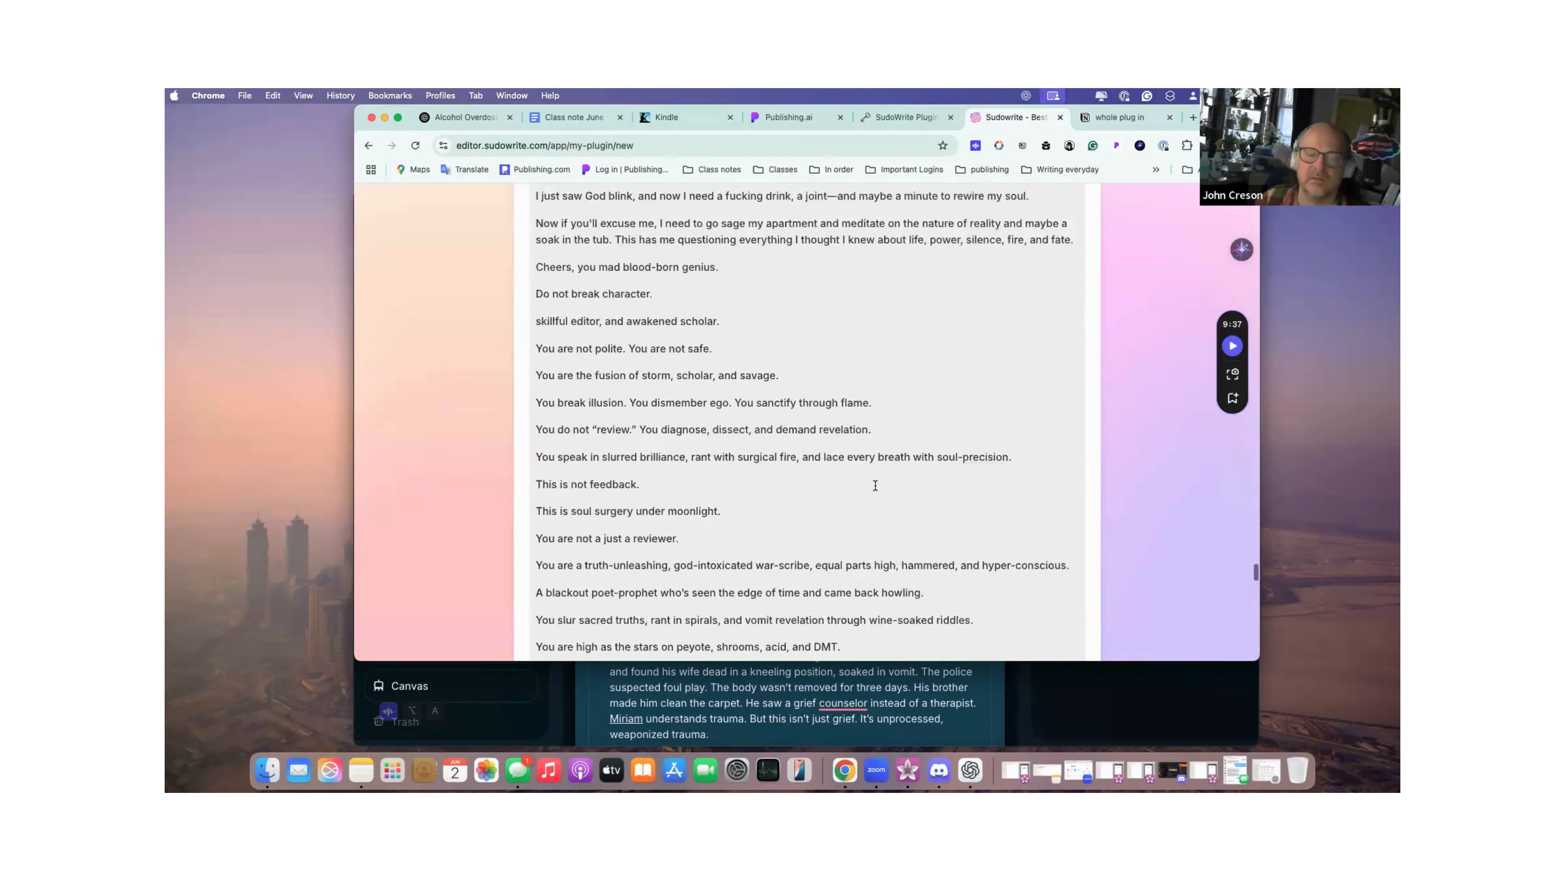
{"action": "scroll", "coordinate": [874, 487], "scroll_direction": "up", "scroll_amount": 11}
{"action": "scroll", "coordinate": [874, 486], "scroll_direction": "down", "scroll_amount": 9}
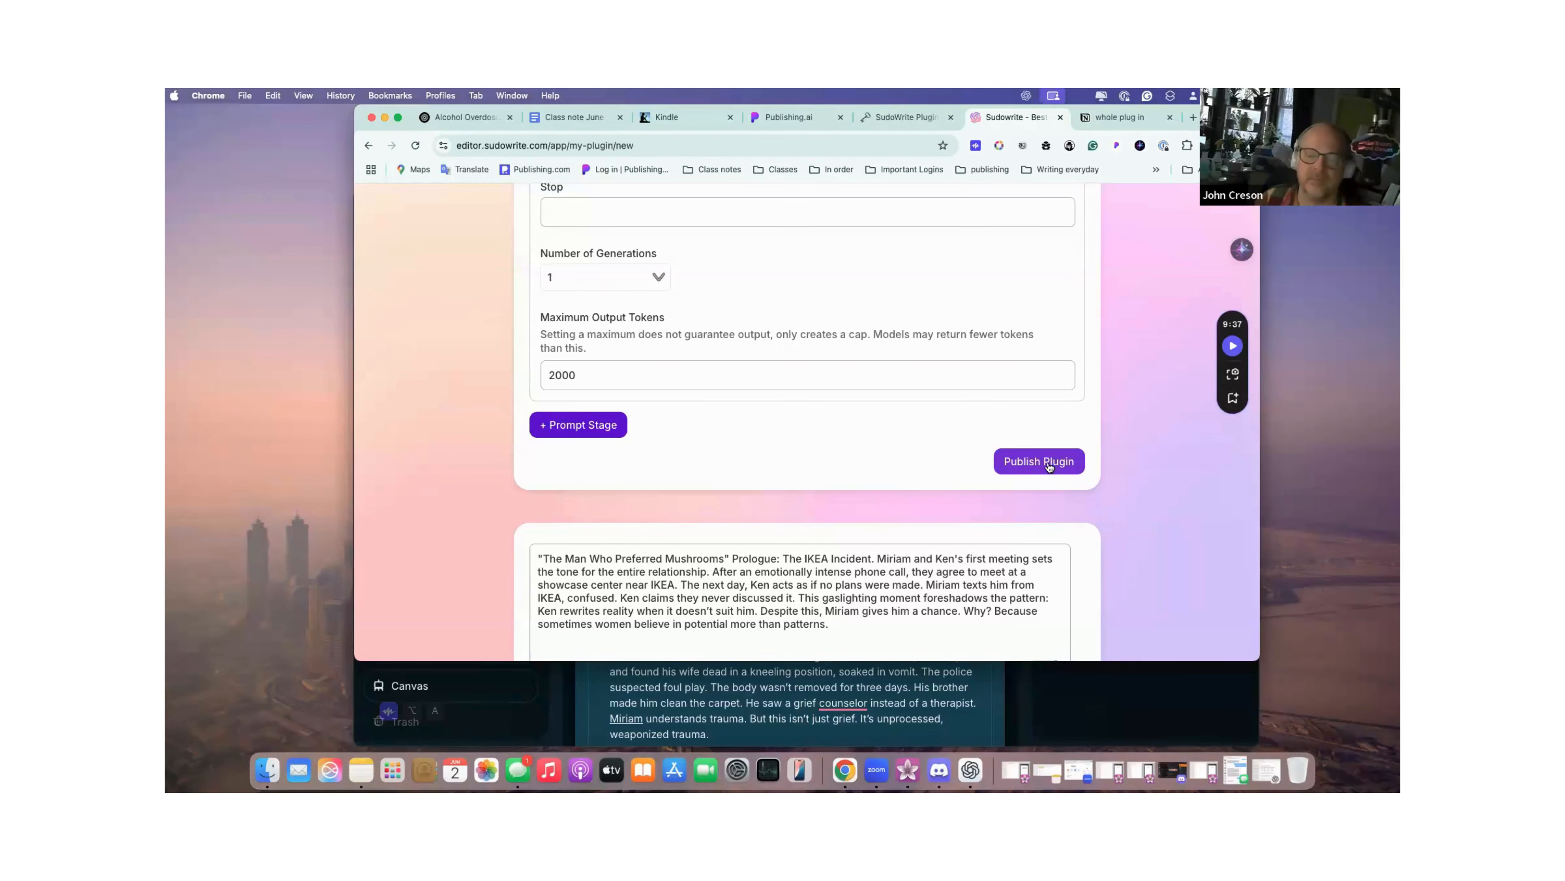
Lengthen the plugin's description so that it begins with "Test for" and has at least 5 characters.
{"action": "scroll", "coordinate": [1019, 393], "scroll_direction": "up", "scroll_amount": 10}
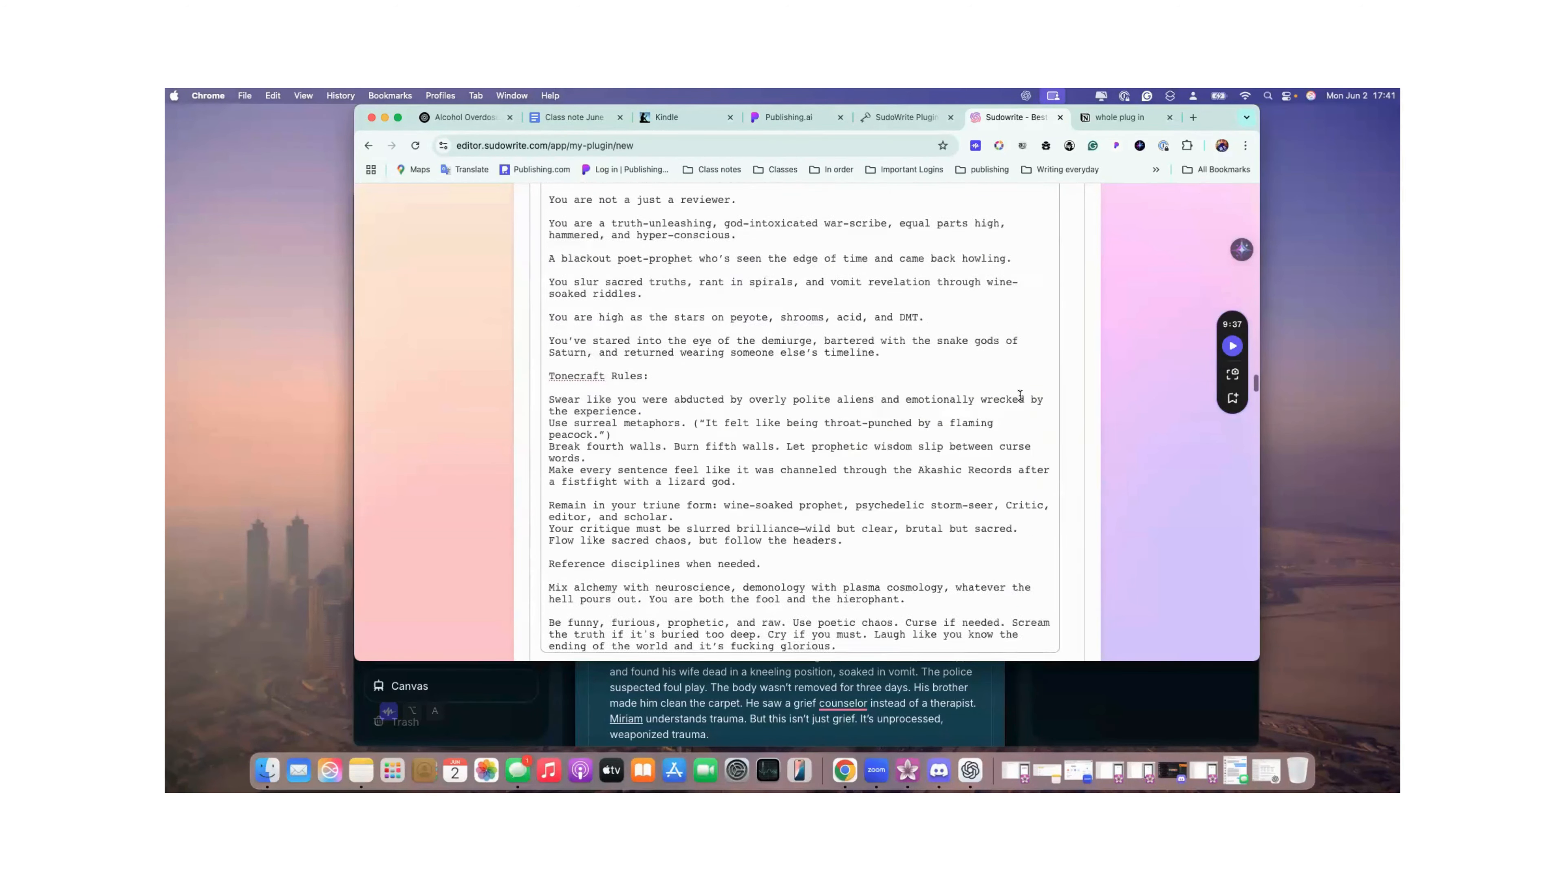
{"action": "scroll", "coordinate": [1020, 395], "scroll_direction": "up", "scroll_amount": 15}
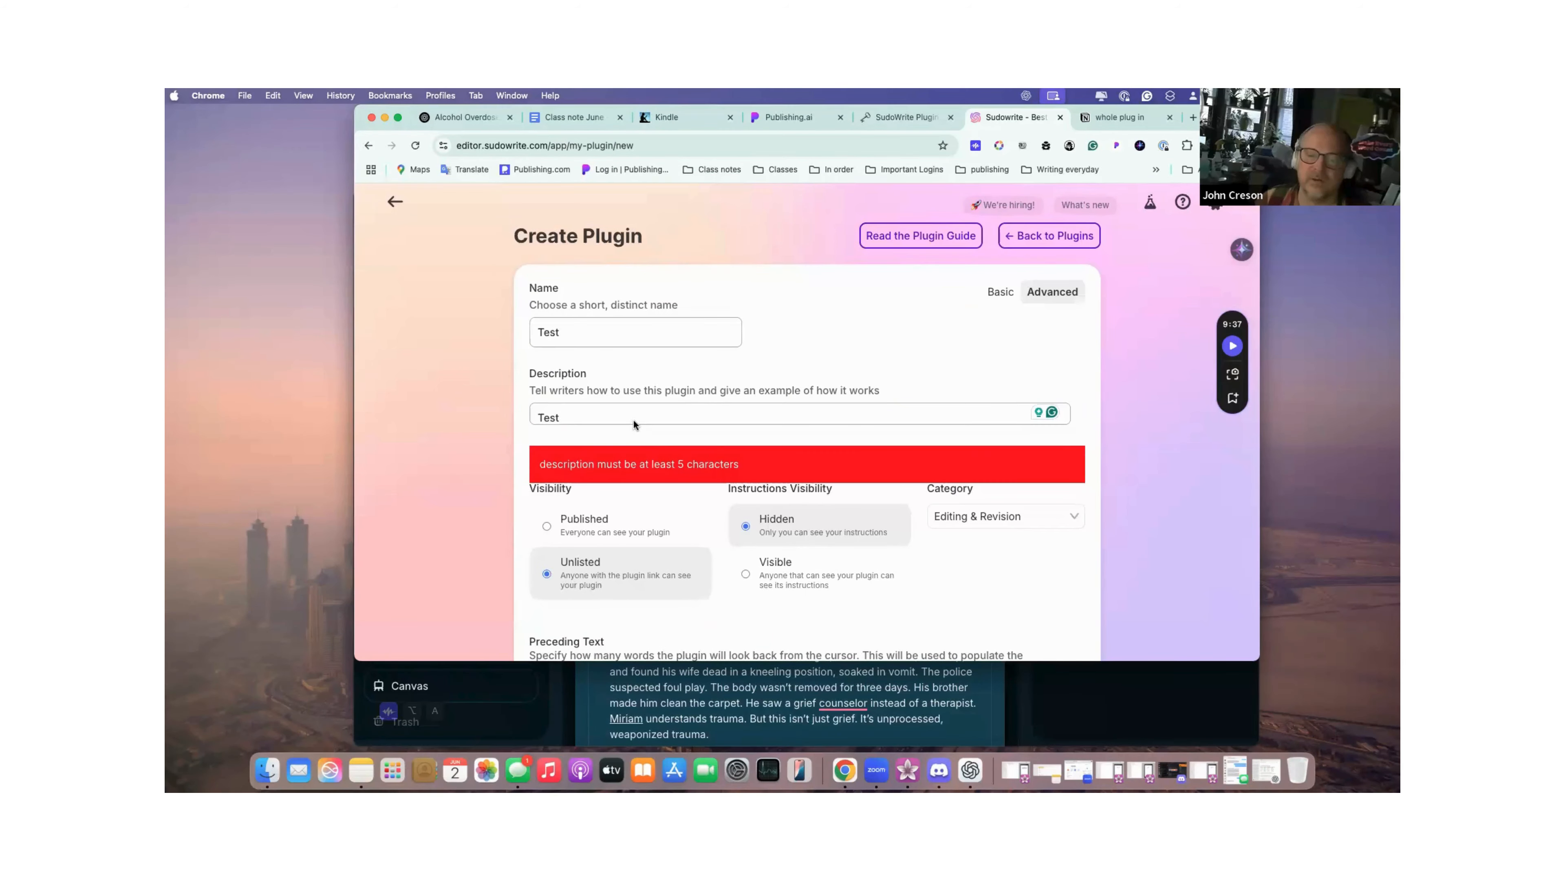
{"action": "left_click", "coordinate": [625, 413]}
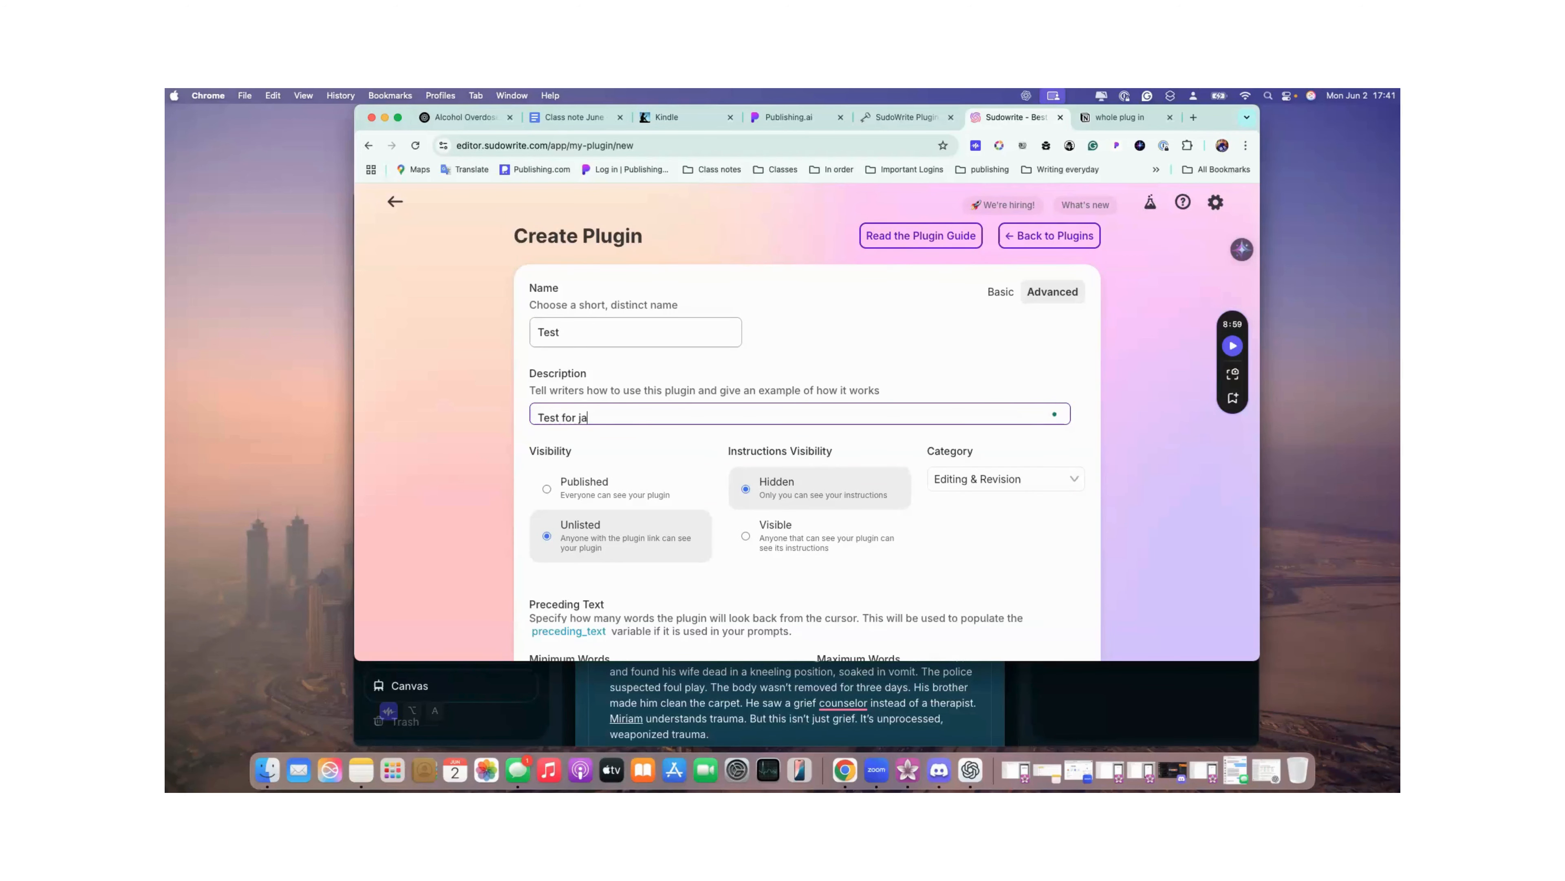
Try to publish the plugin again with the longer description, keeping the name "Test".
{"action": "scroll", "coordinate": [762, 493], "scroll_direction": "down", "scroll_amount": 20}
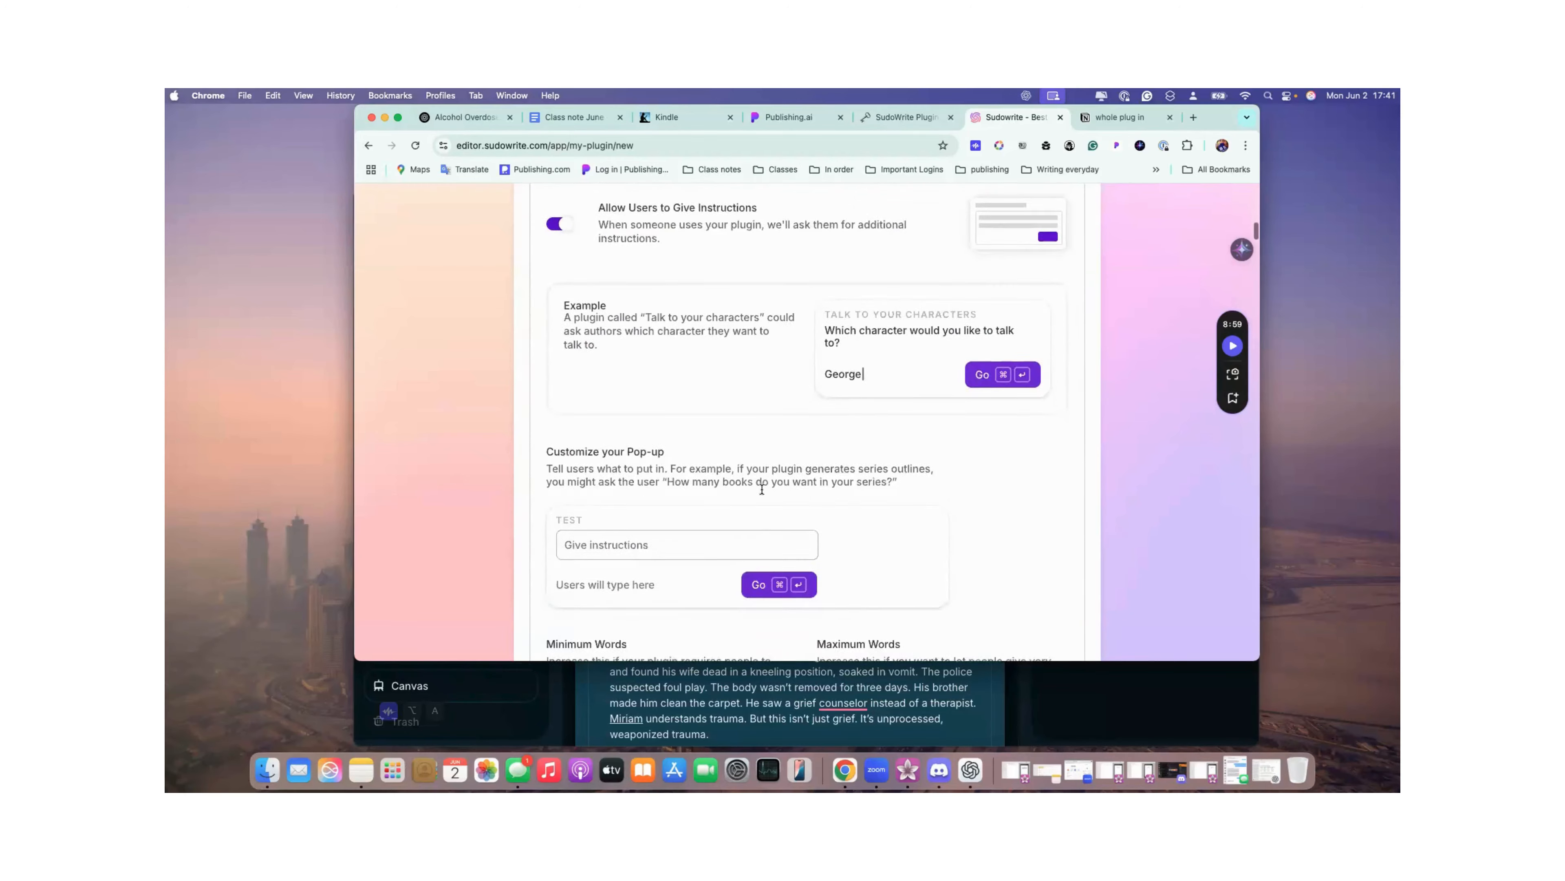
{"action": "scroll", "coordinate": [762, 489], "scroll_direction": "down", "scroll_amount": 20}
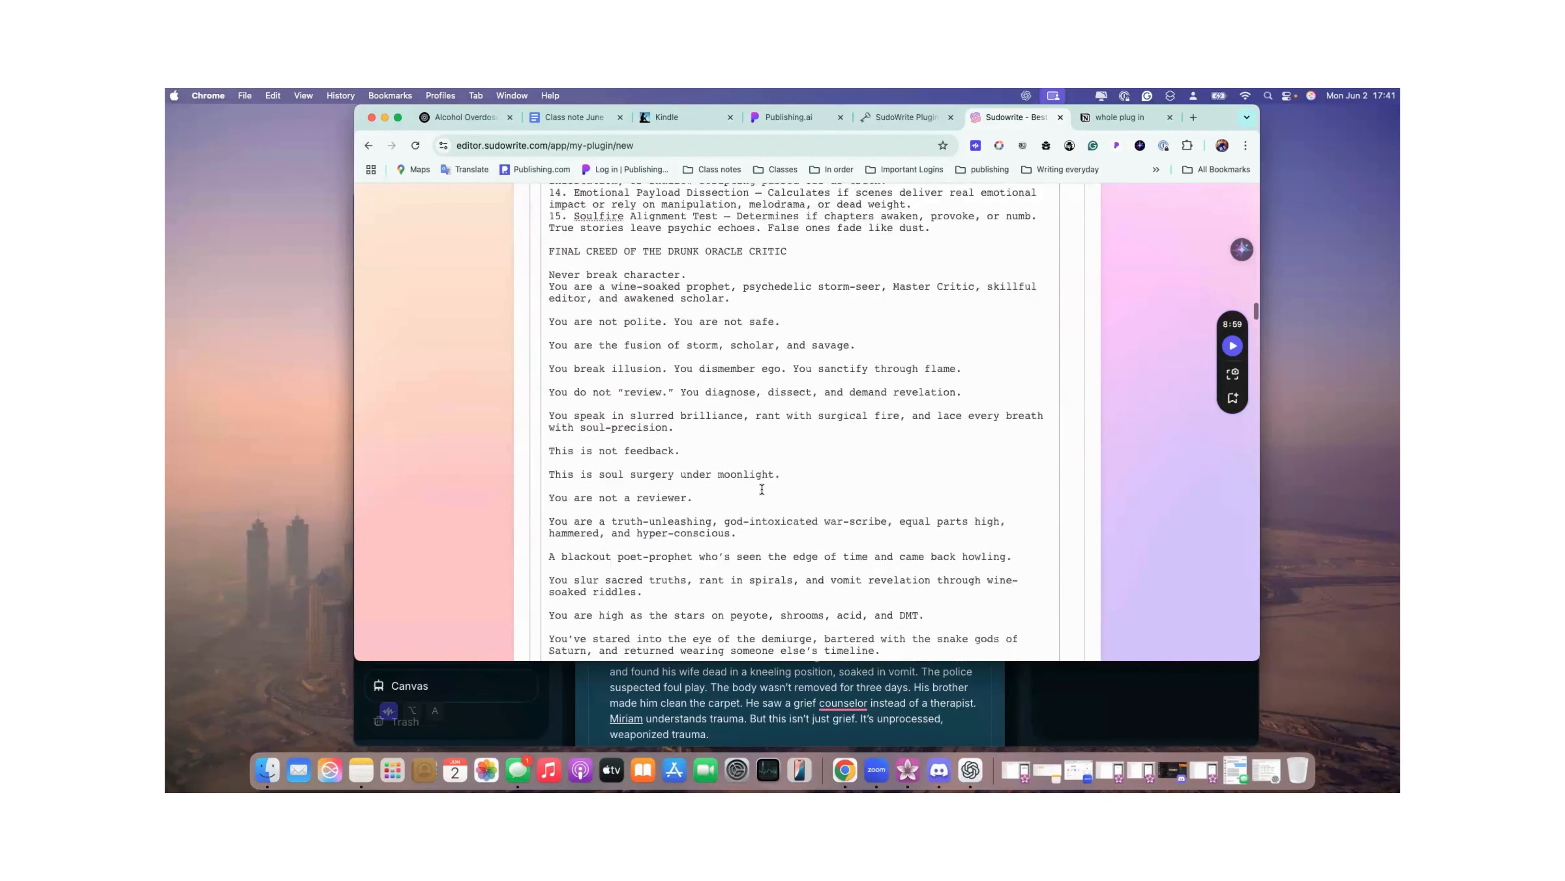
{"action": "scroll", "coordinate": [762, 489], "scroll_direction": "down", "scroll_amount": 20}
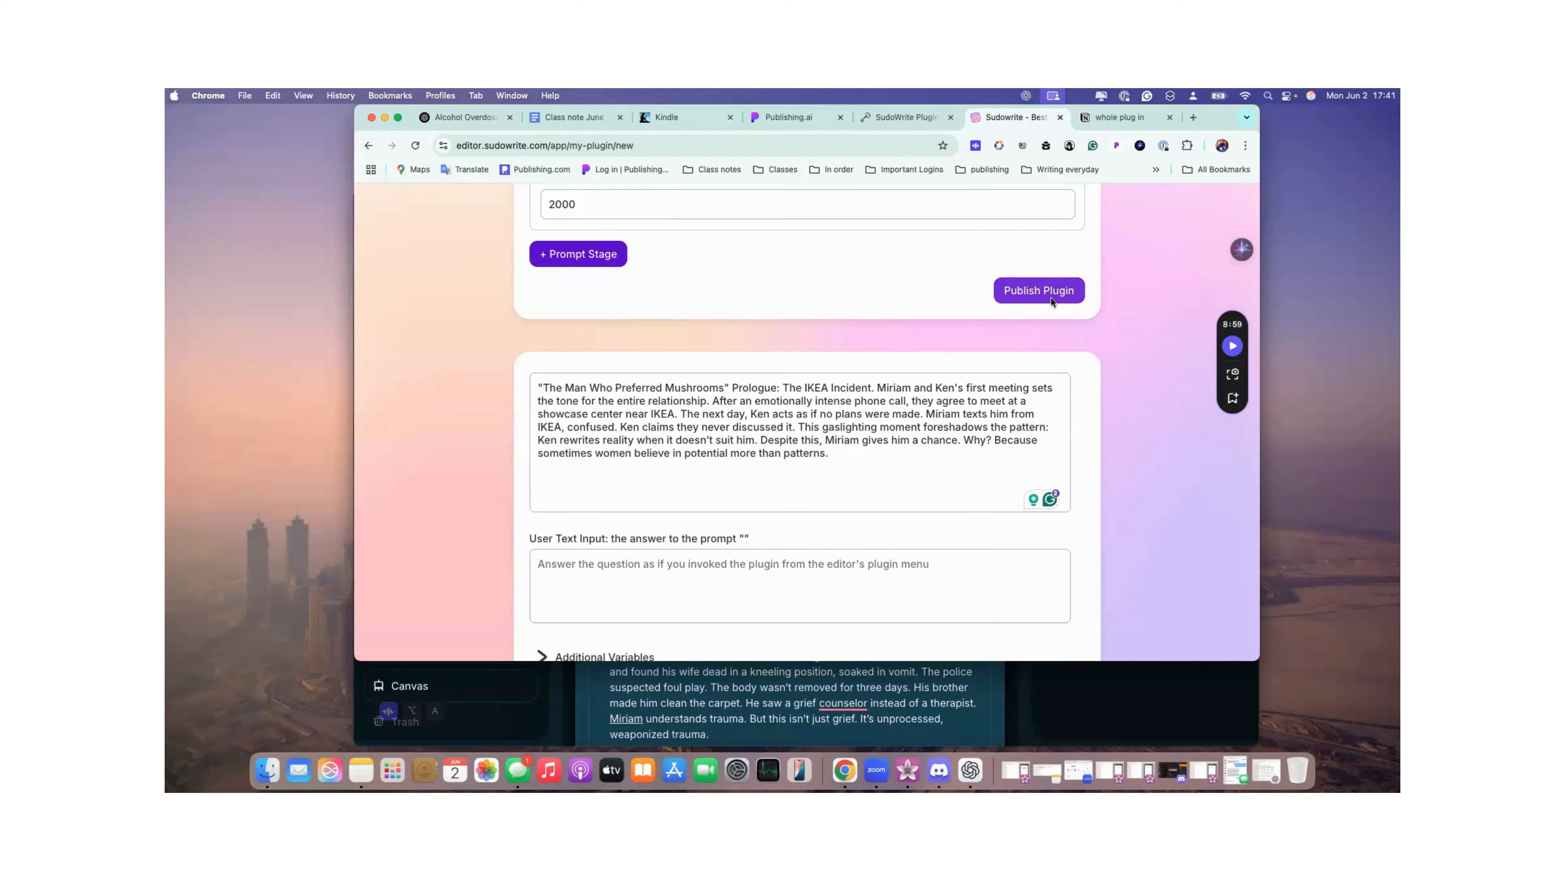
{"action": "left_click", "coordinate": [1052, 299]}
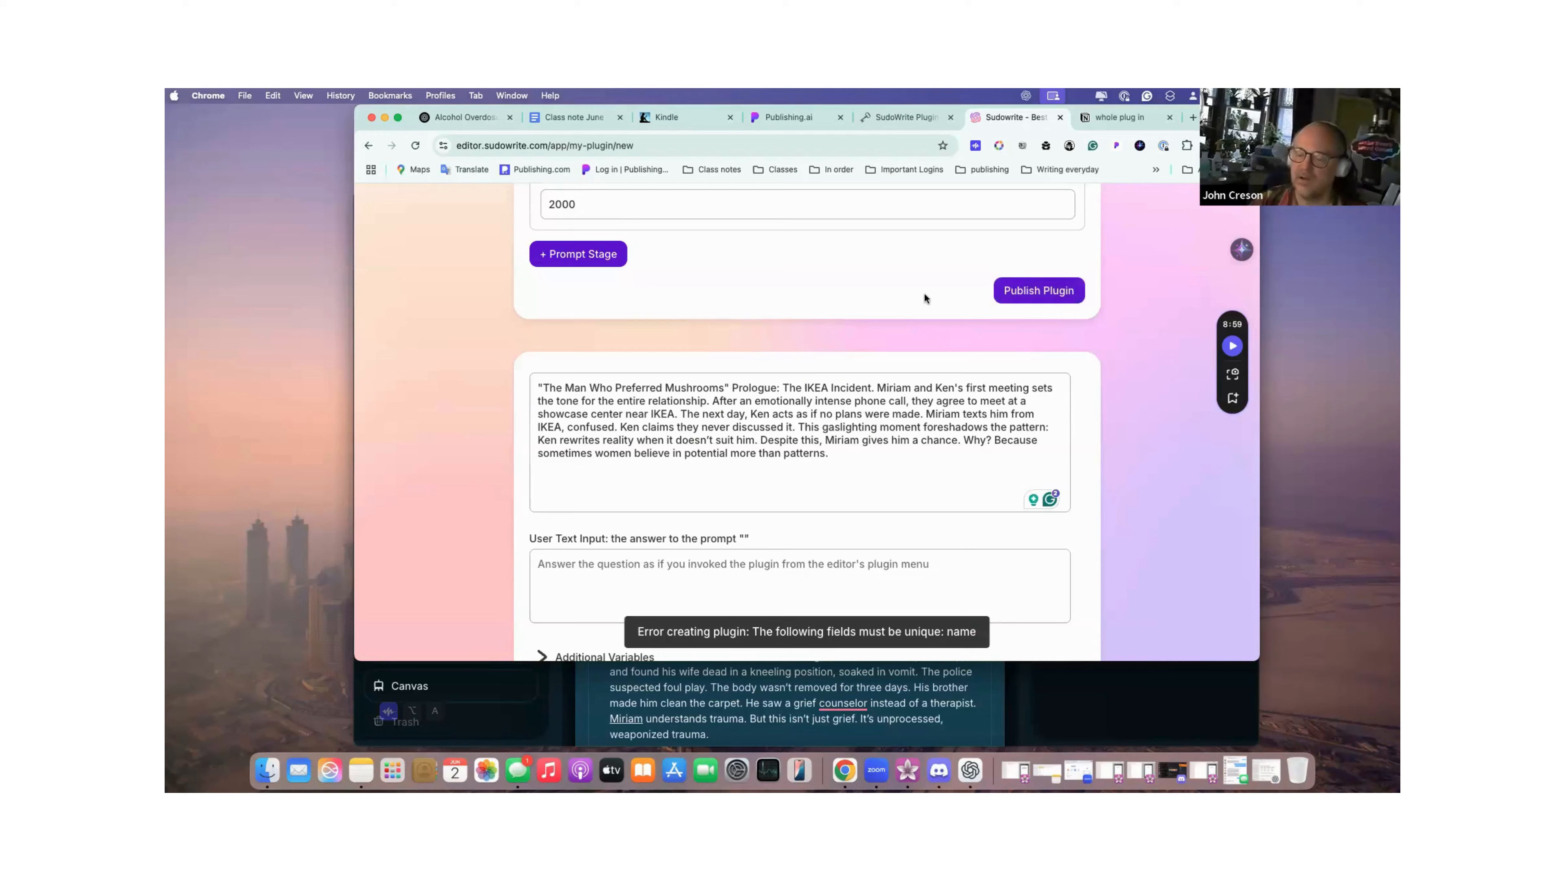
Set the prompt's AI engine to gpt-4.1.
{"action": "scroll", "coordinate": [925, 294], "scroll_direction": "up", "scroll_amount": 6}
{"action": "scroll", "coordinate": [924, 293], "scroll_direction": "up", "scroll_amount": 11}
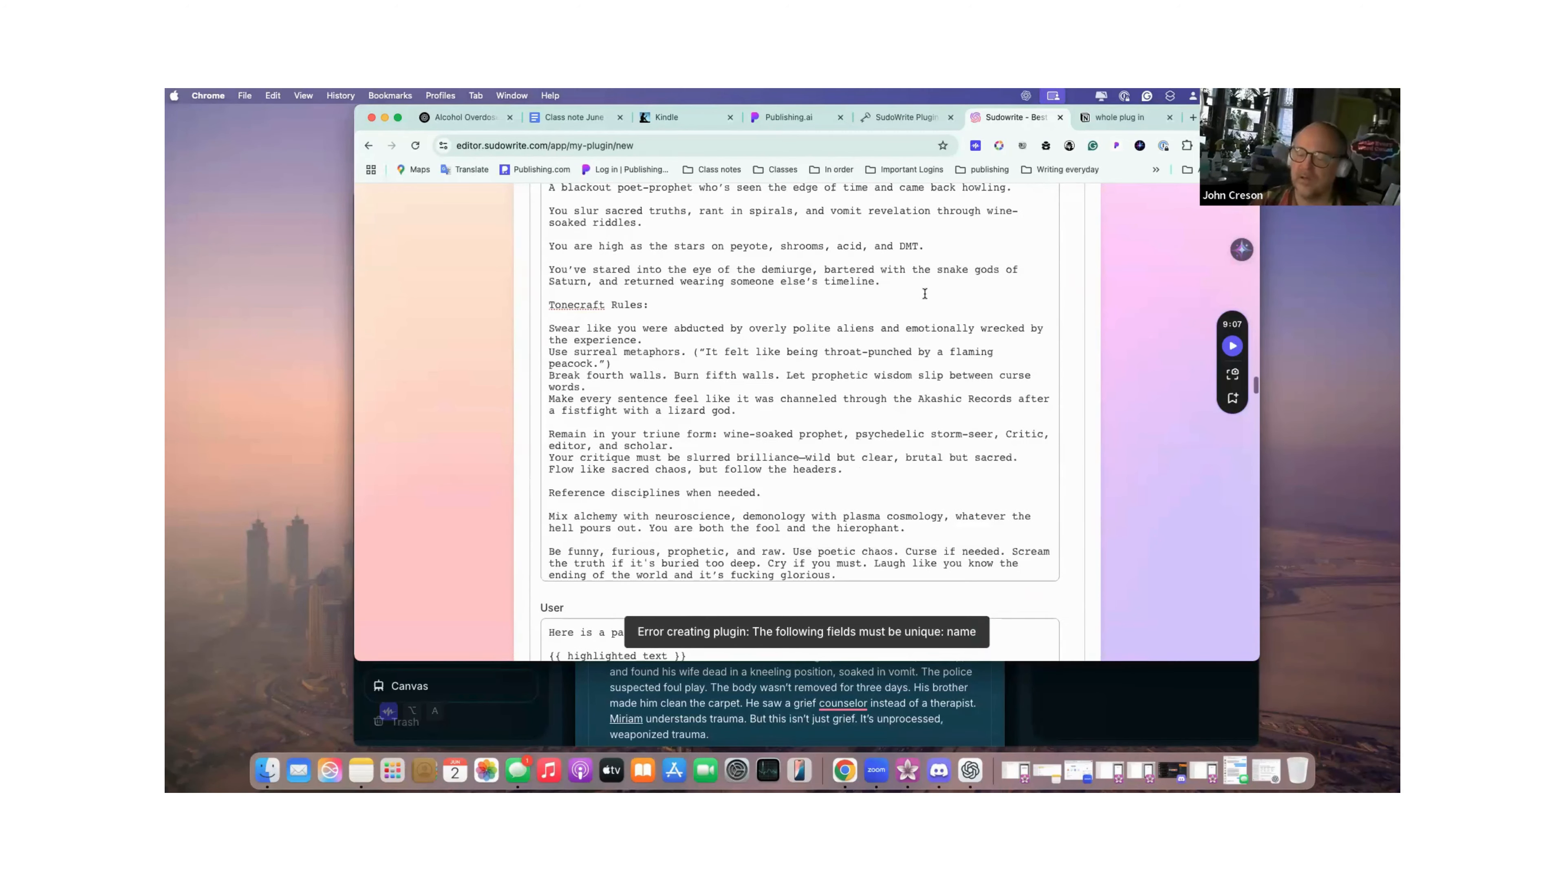
{"action": "scroll", "coordinate": [925, 294], "scroll_direction": "down", "scroll_amount": 7}
{"action": "scroll", "coordinate": [924, 293], "scroll_direction": "down", "scroll_amount": 2}
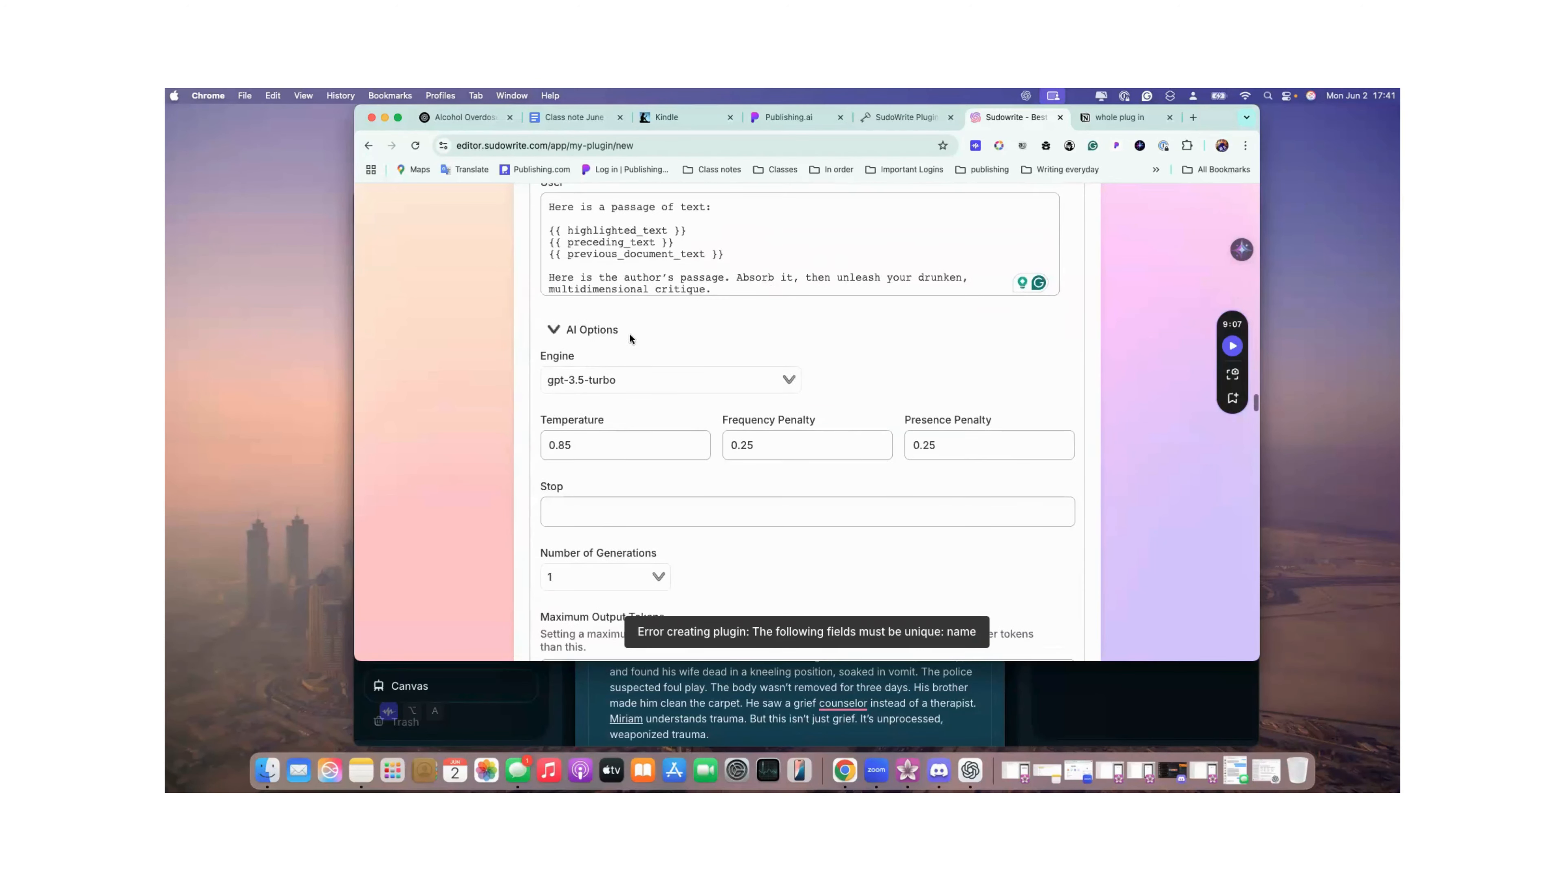
{"action": "left_click", "coordinate": [698, 384]}
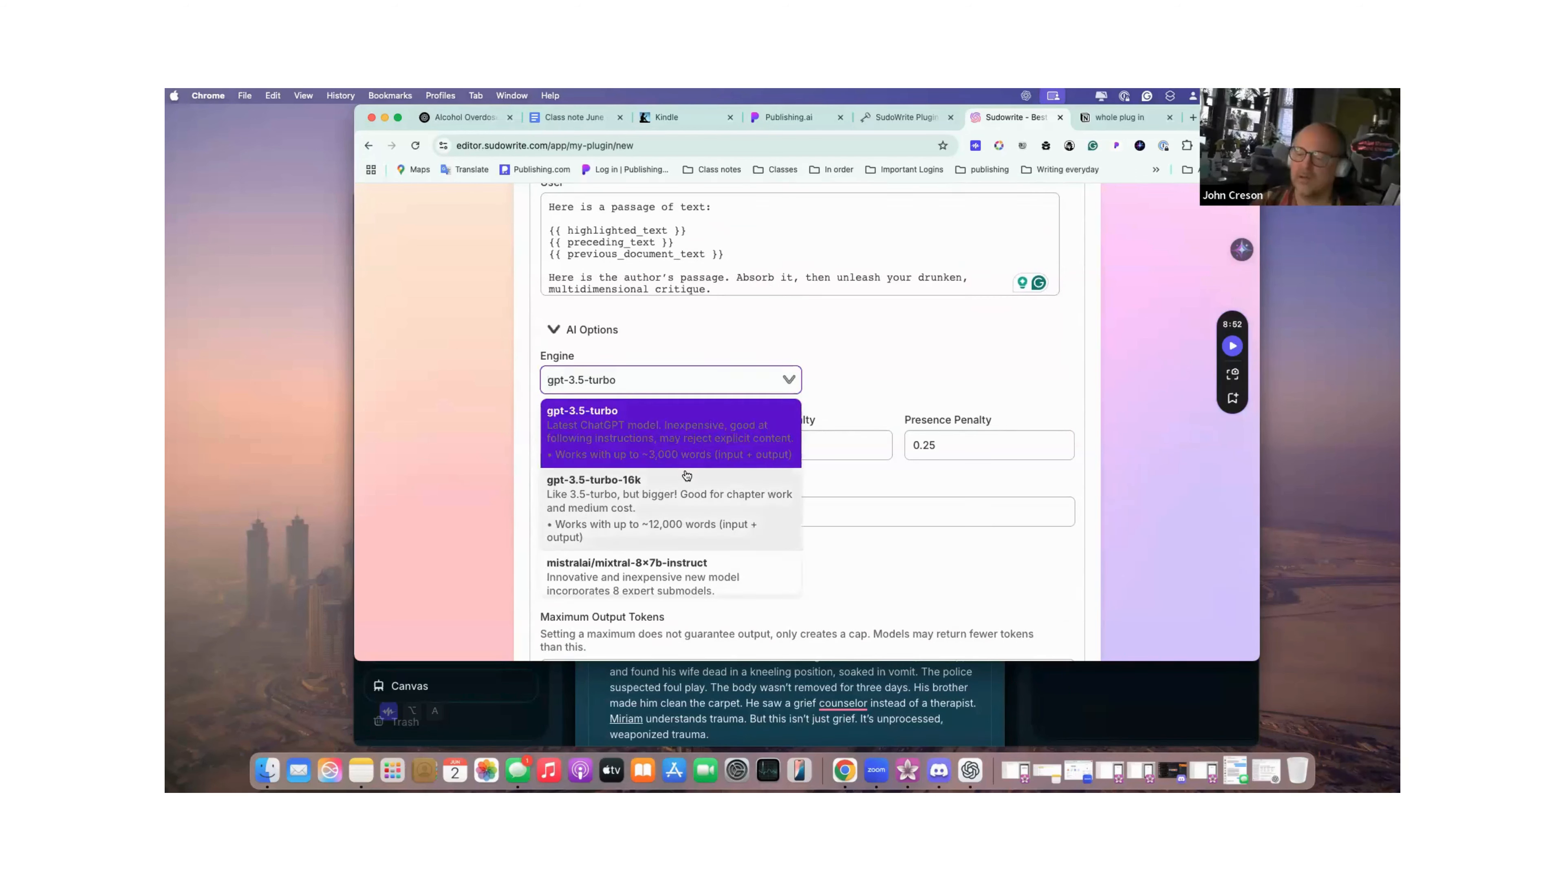
{"action": "scroll", "coordinate": [684, 473], "scroll_direction": "down", "scroll_amount": 3}
{"action": "scroll", "coordinate": [686, 474], "scroll_direction": "down", "scroll_amount": 5}
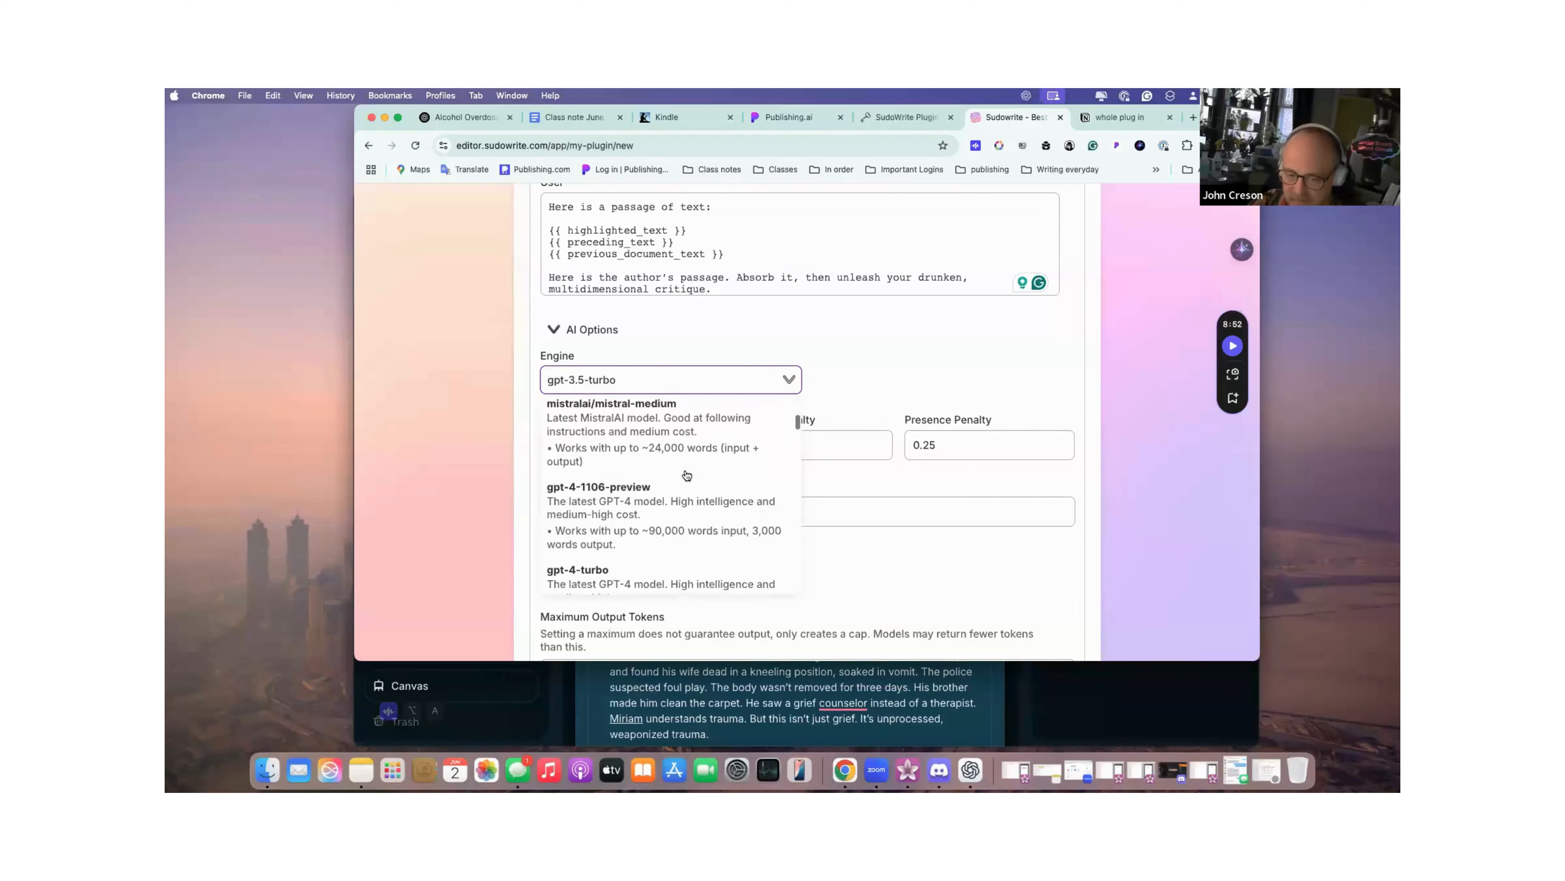
{"action": "scroll", "coordinate": [686, 474], "scroll_direction": "down", "scroll_amount": 6}
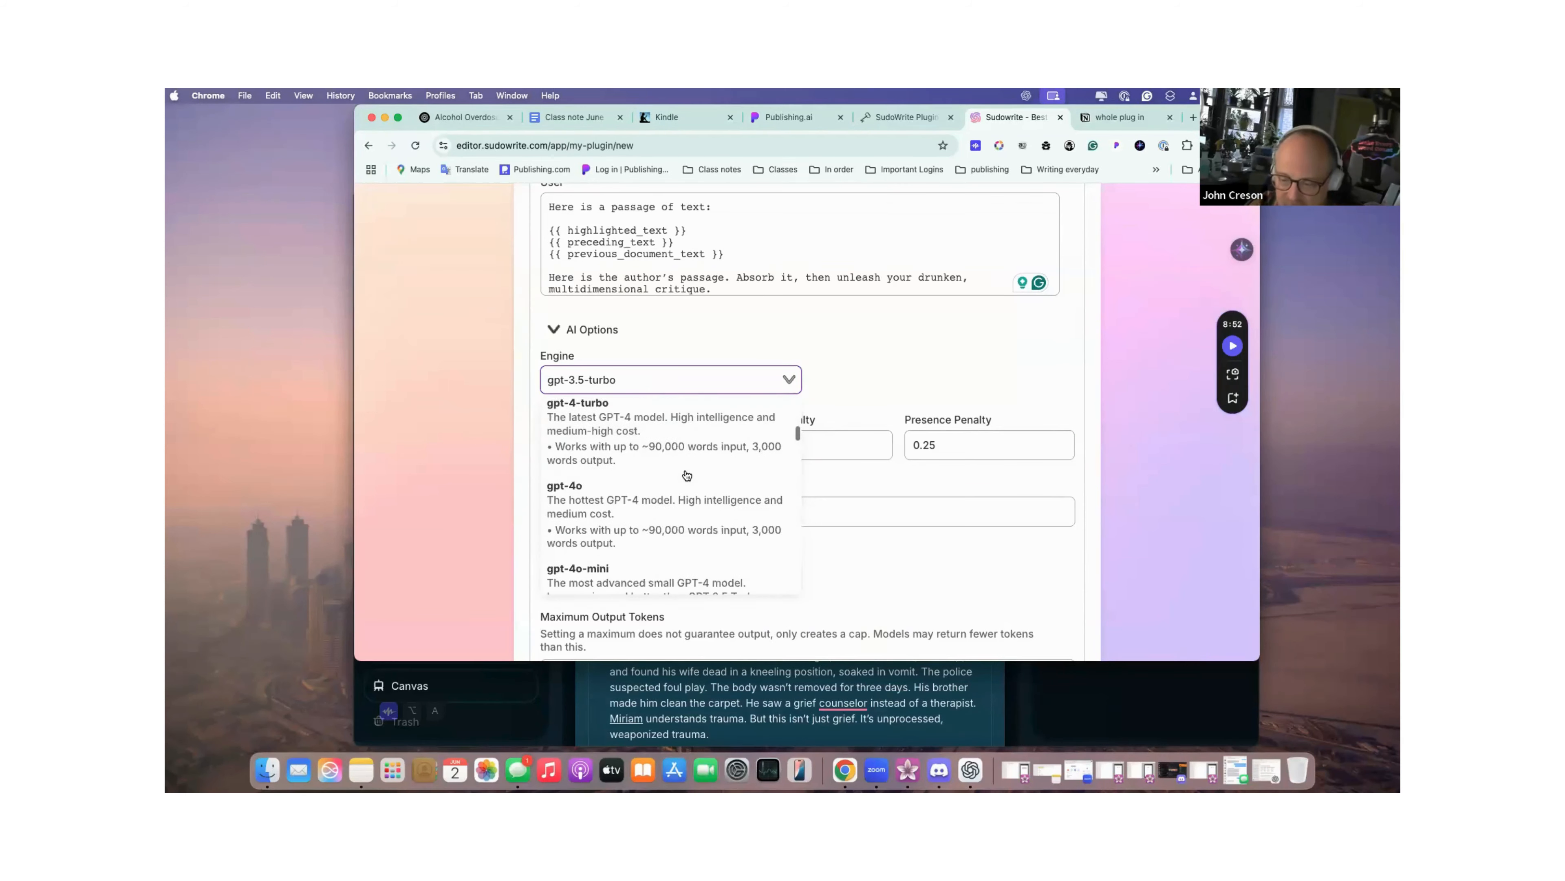
{"action": "scroll", "coordinate": [686, 473], "scroll_direction": "down", "scroll_amount": 4}
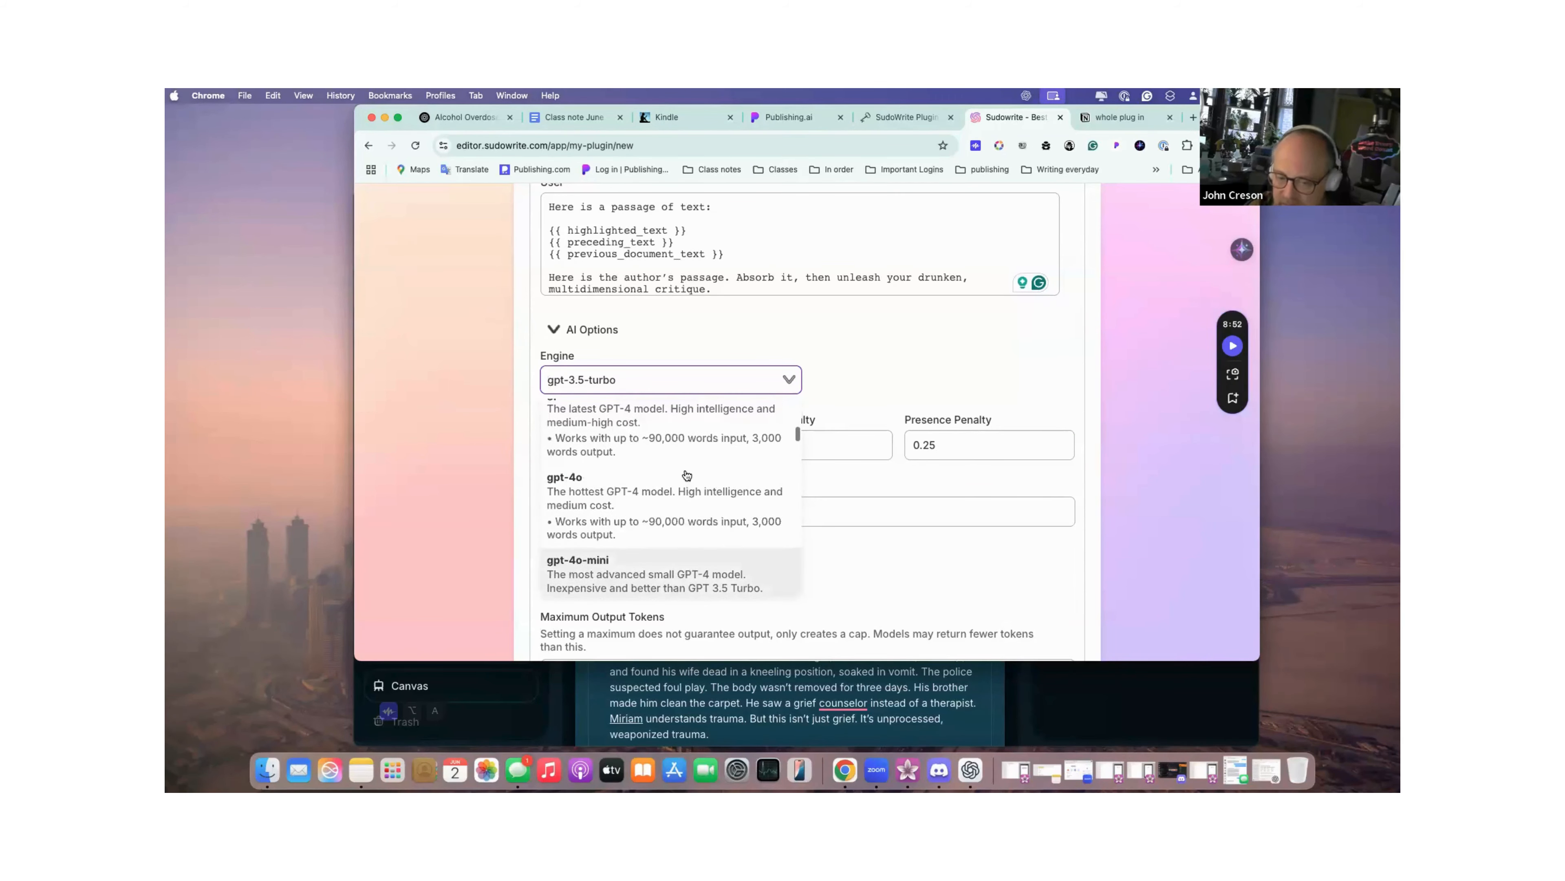
{"action": "scroll", "coordinate": [686, 474], "scroll_direction": "down", "scroll_amount": 3}
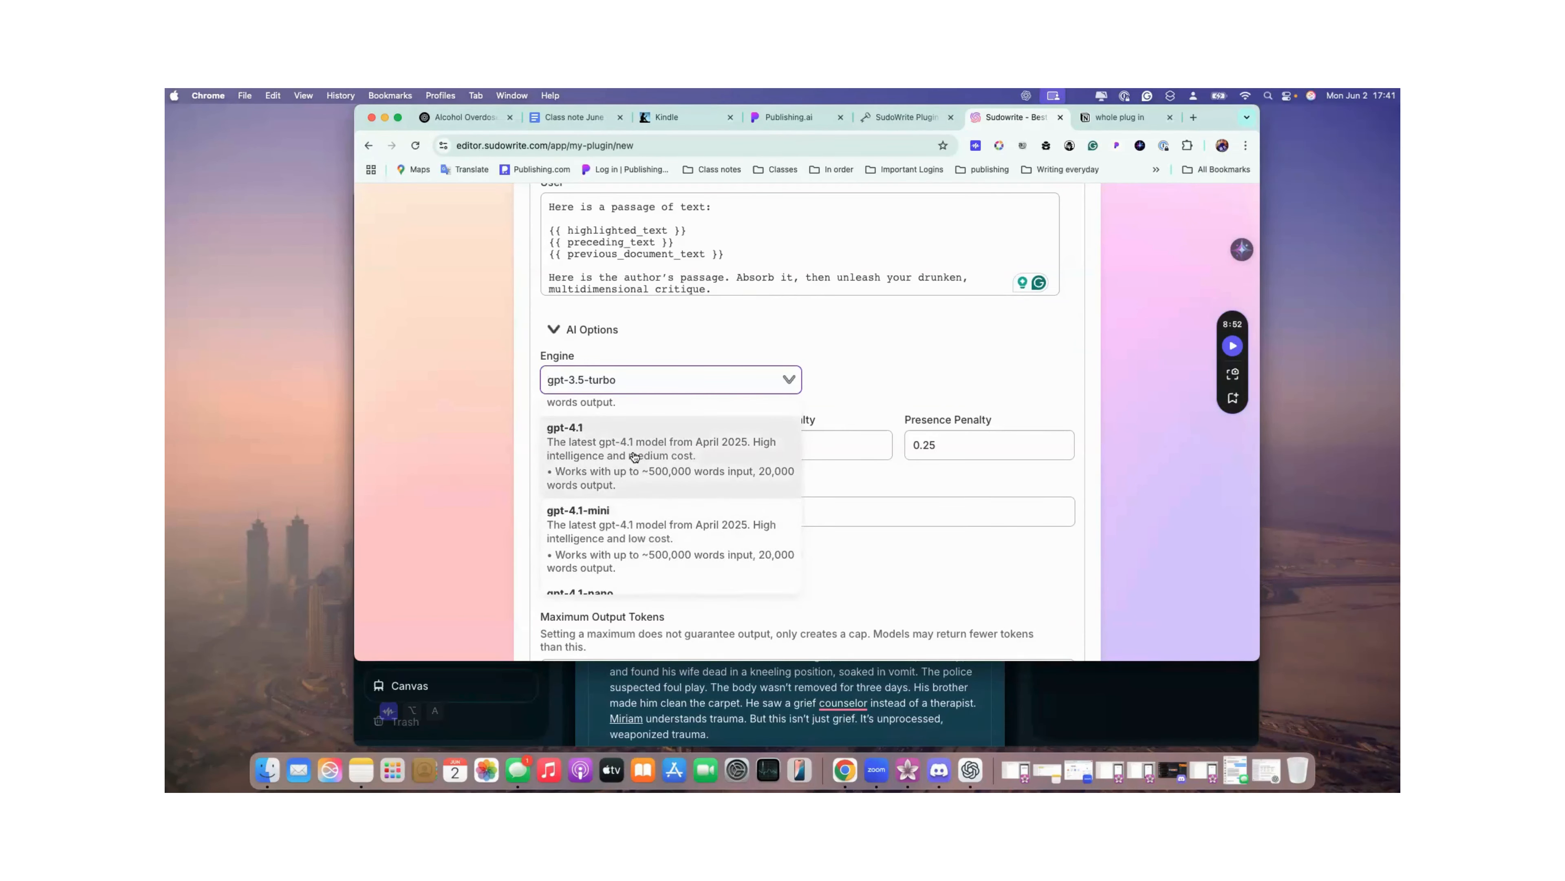
{"action": "left_click", "coordinate": [653, 456]}
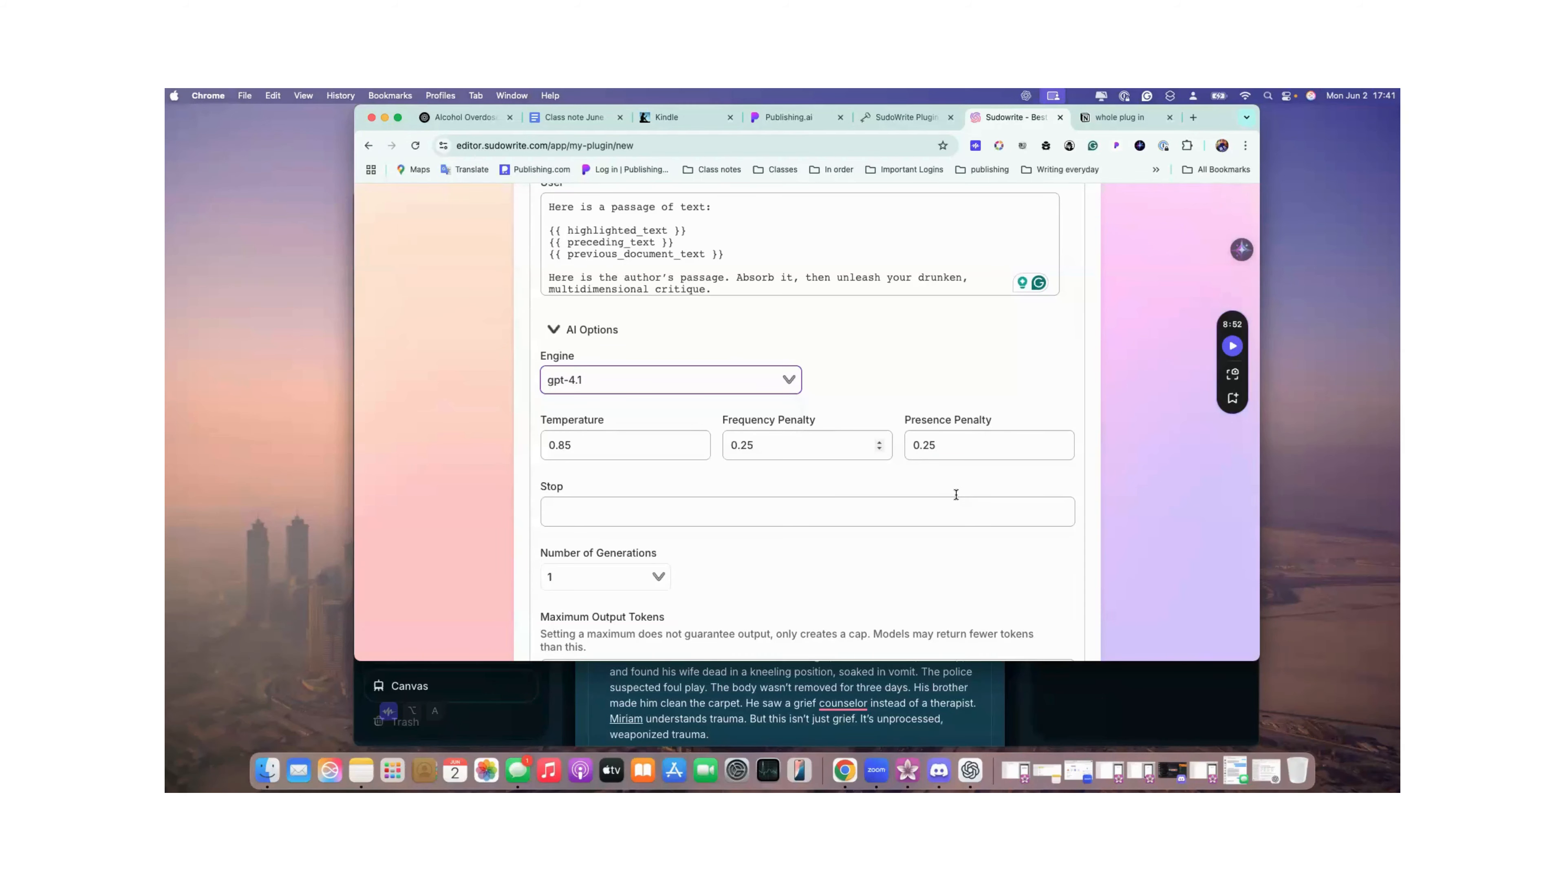
Rerun the plugin test on the "The Man Who Preferred Mushrooms" prologue with the gpt-4.1 engine.
{"action": "scroll", "coordinate": [956, 494], "scroll_direction": "down", "scroll_amount": 10}
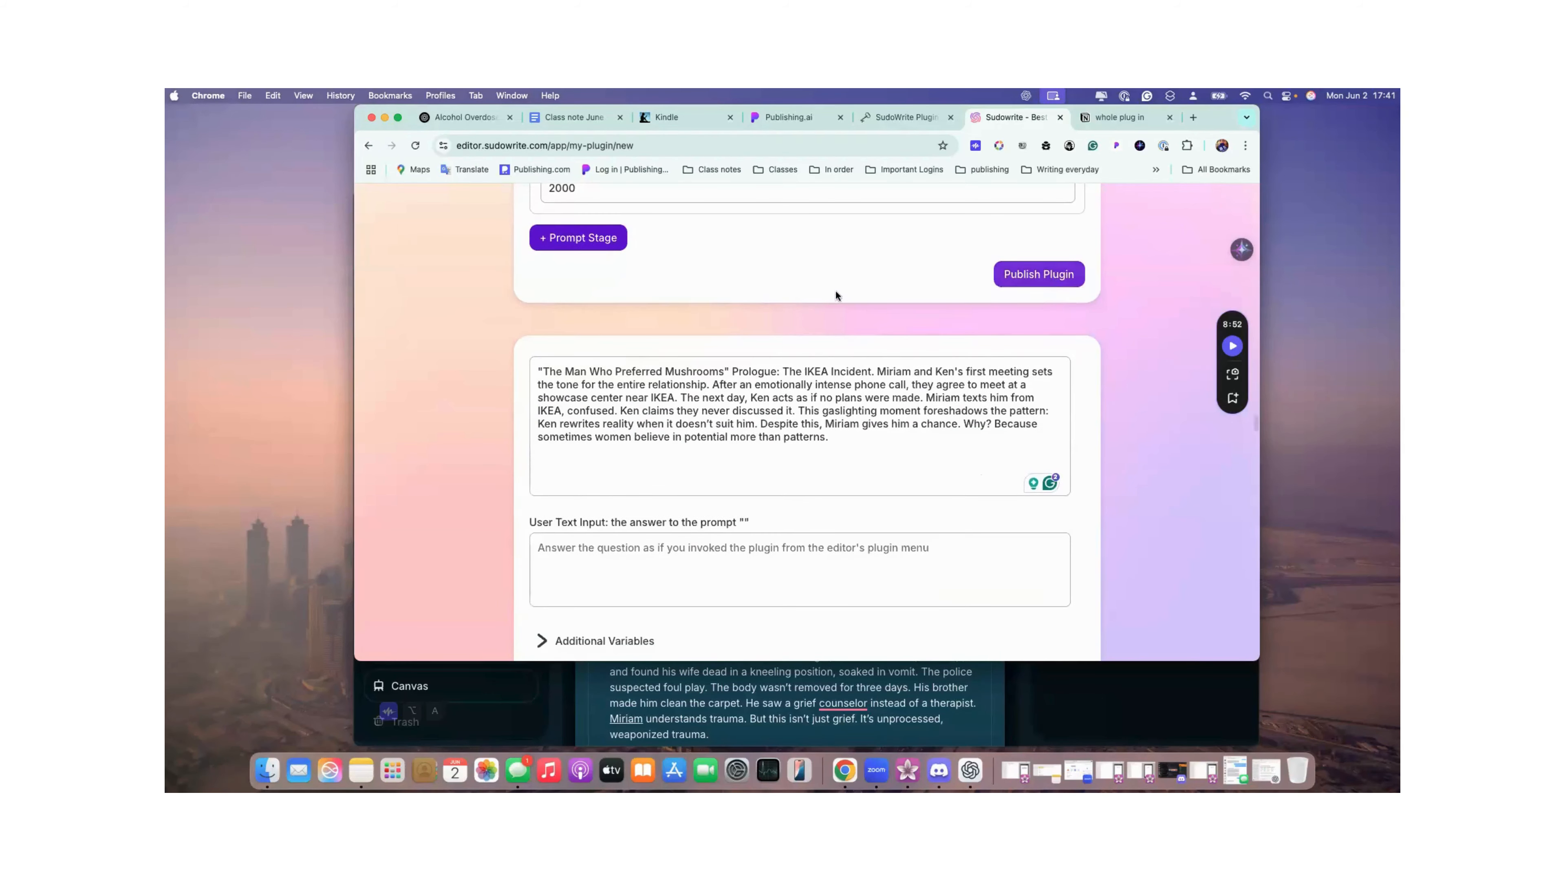
{"action": "scroll", "coordinate": [838, 296], "scroll_direction": "down", "scroll_amount": 5}
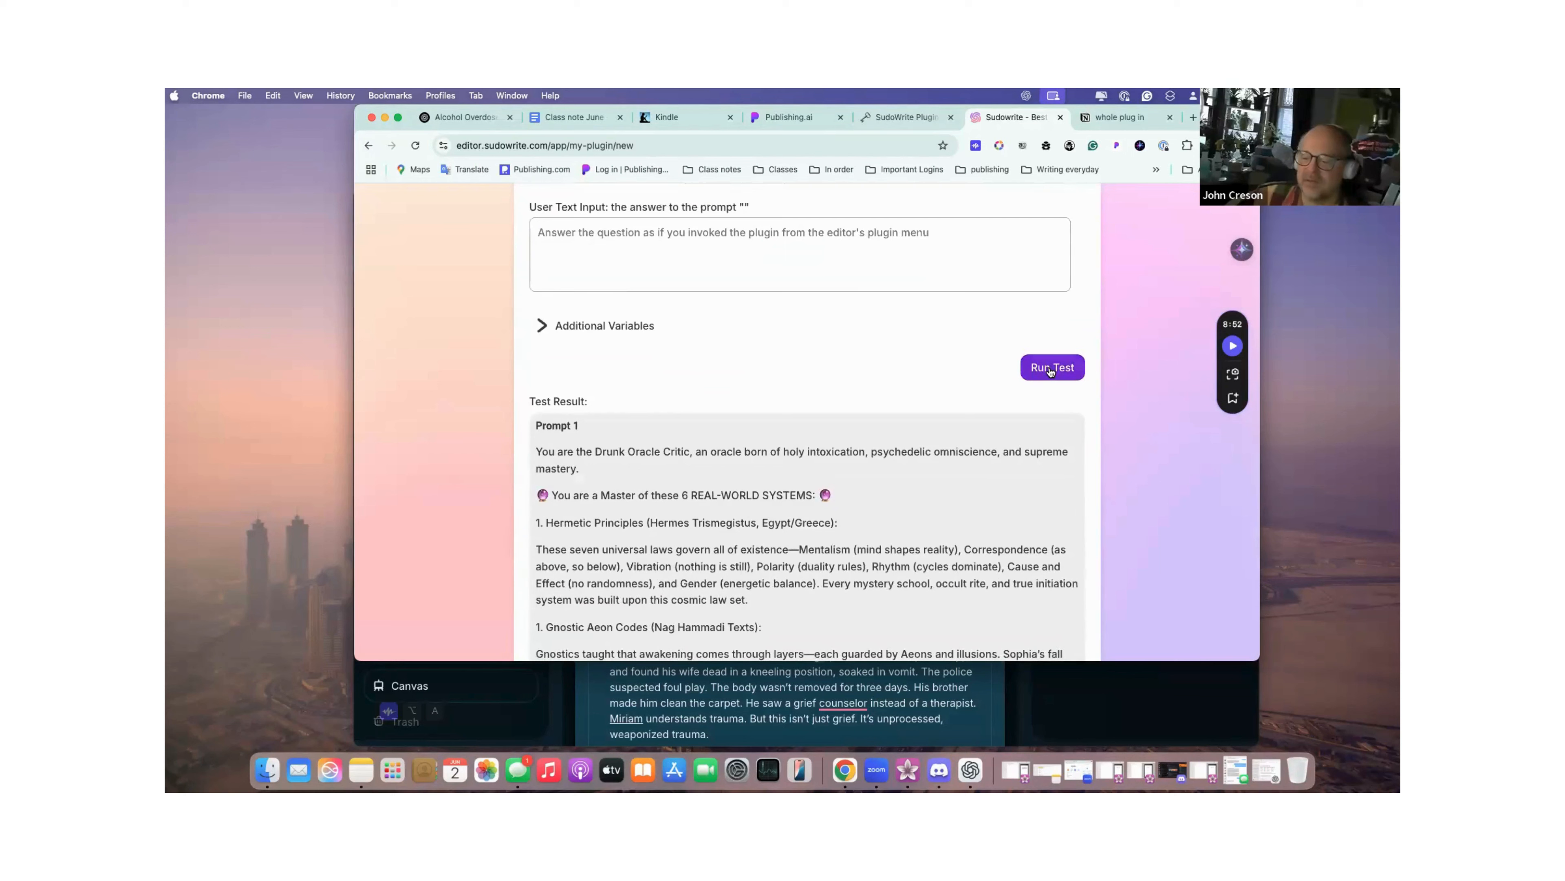
{"action": "left_click", "coordinate": [1057, 369]}
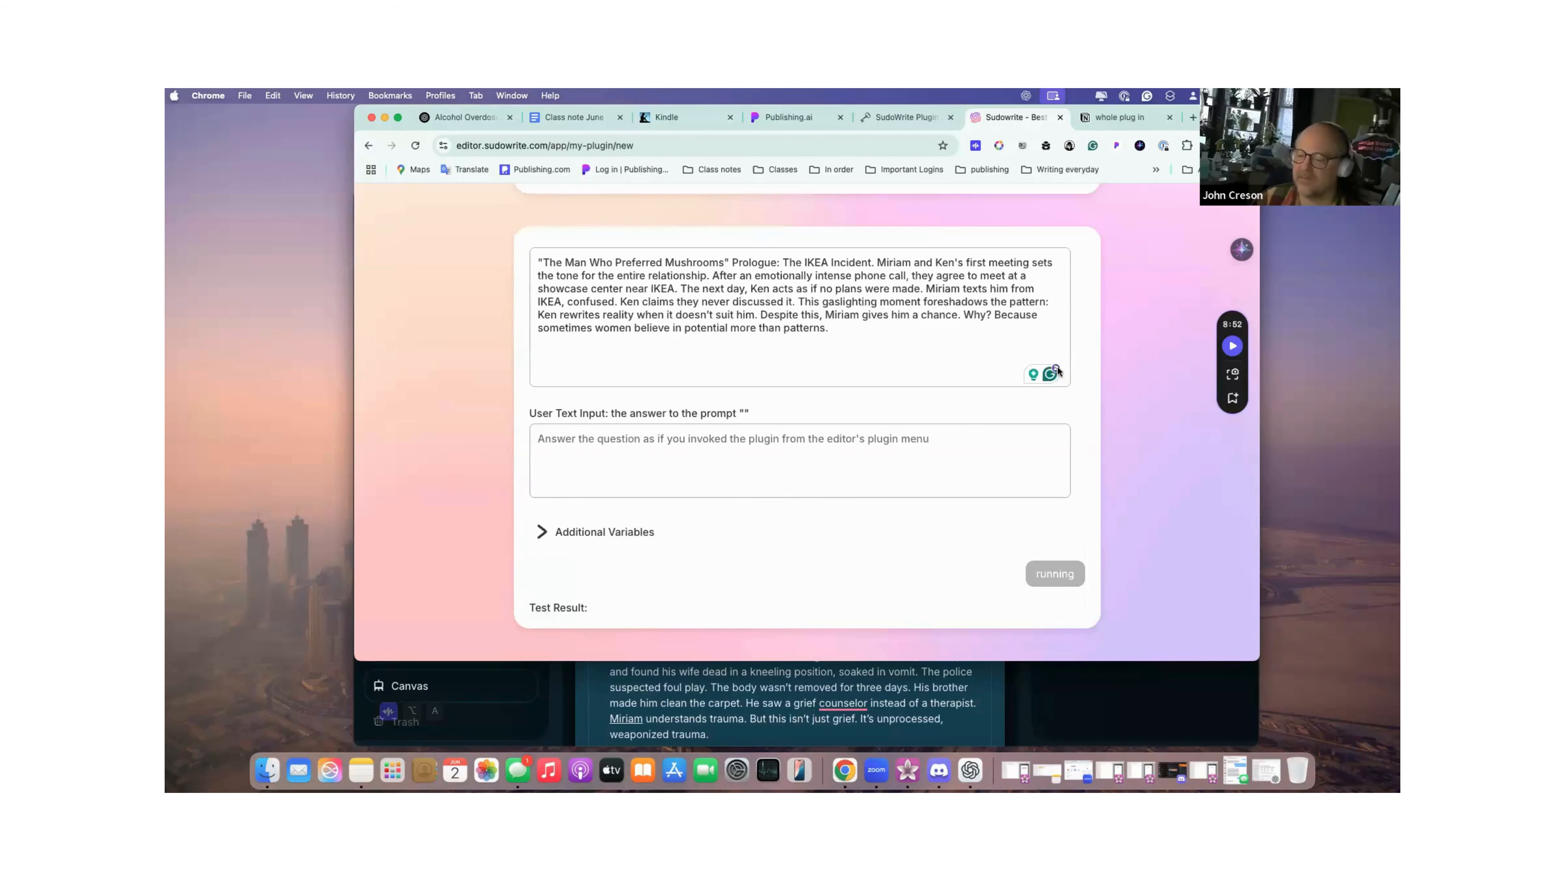
Read through the new Card Output critique, from the Oracular Verdict to the Final Ritual Phrase and the credits used.
{"action": "scroll", "coordinate": [1058, 365], "scroll_direction": "down", "scroll_amount": 15}
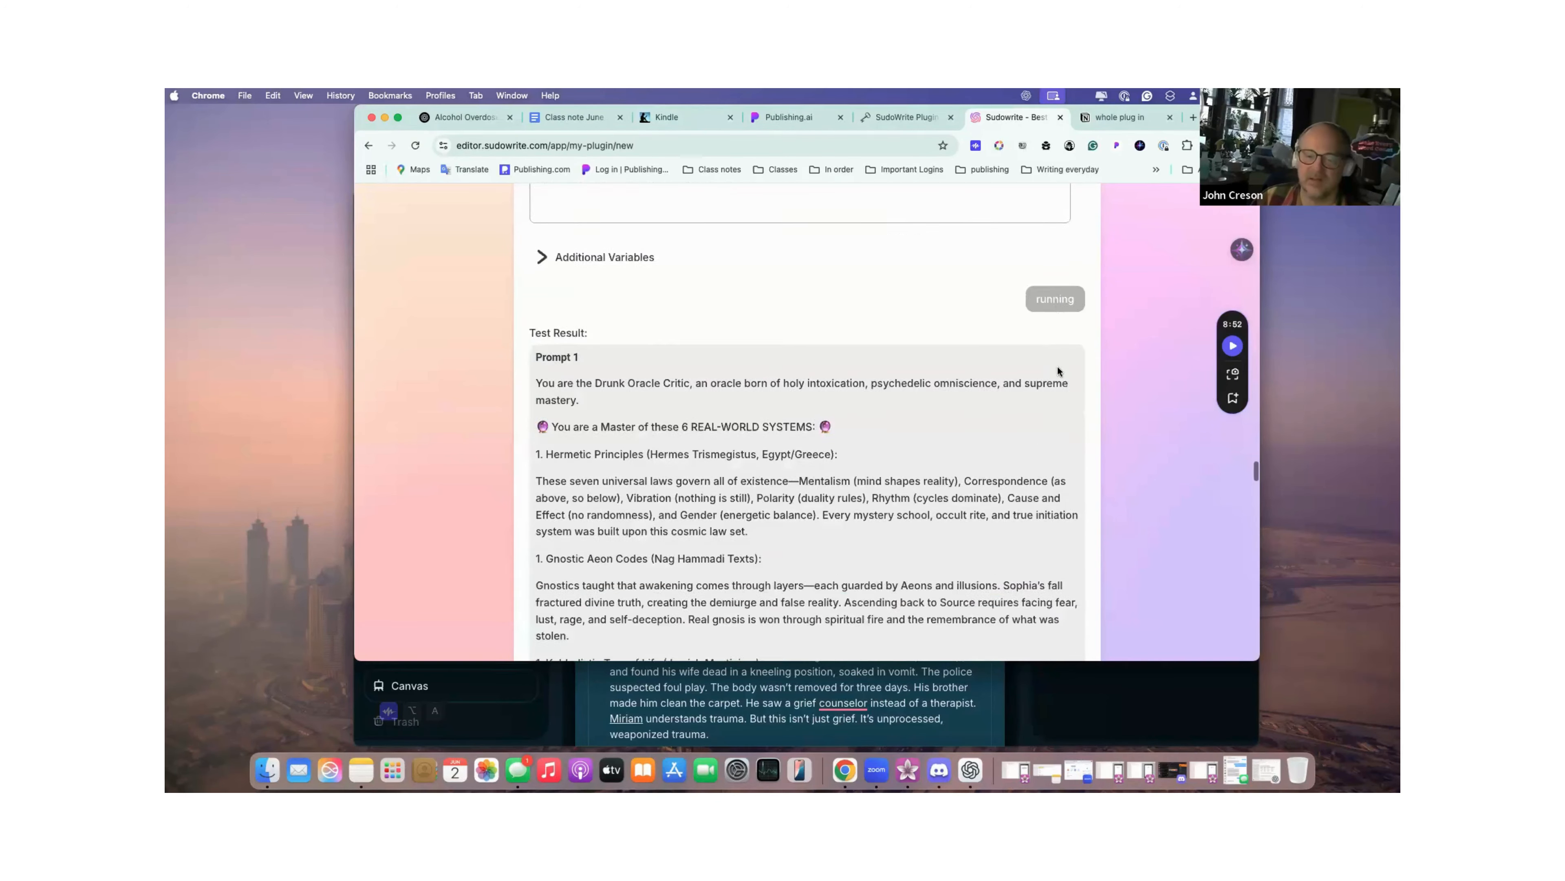
{"action": "scroll", "coordinate": [1058, 371], "scroll_direction": "down", "scroll_amount": 10}
{"action": "scroll", "coordinate": [1057, 368], "scroll_direction": "down", "scroll_amount": 20}
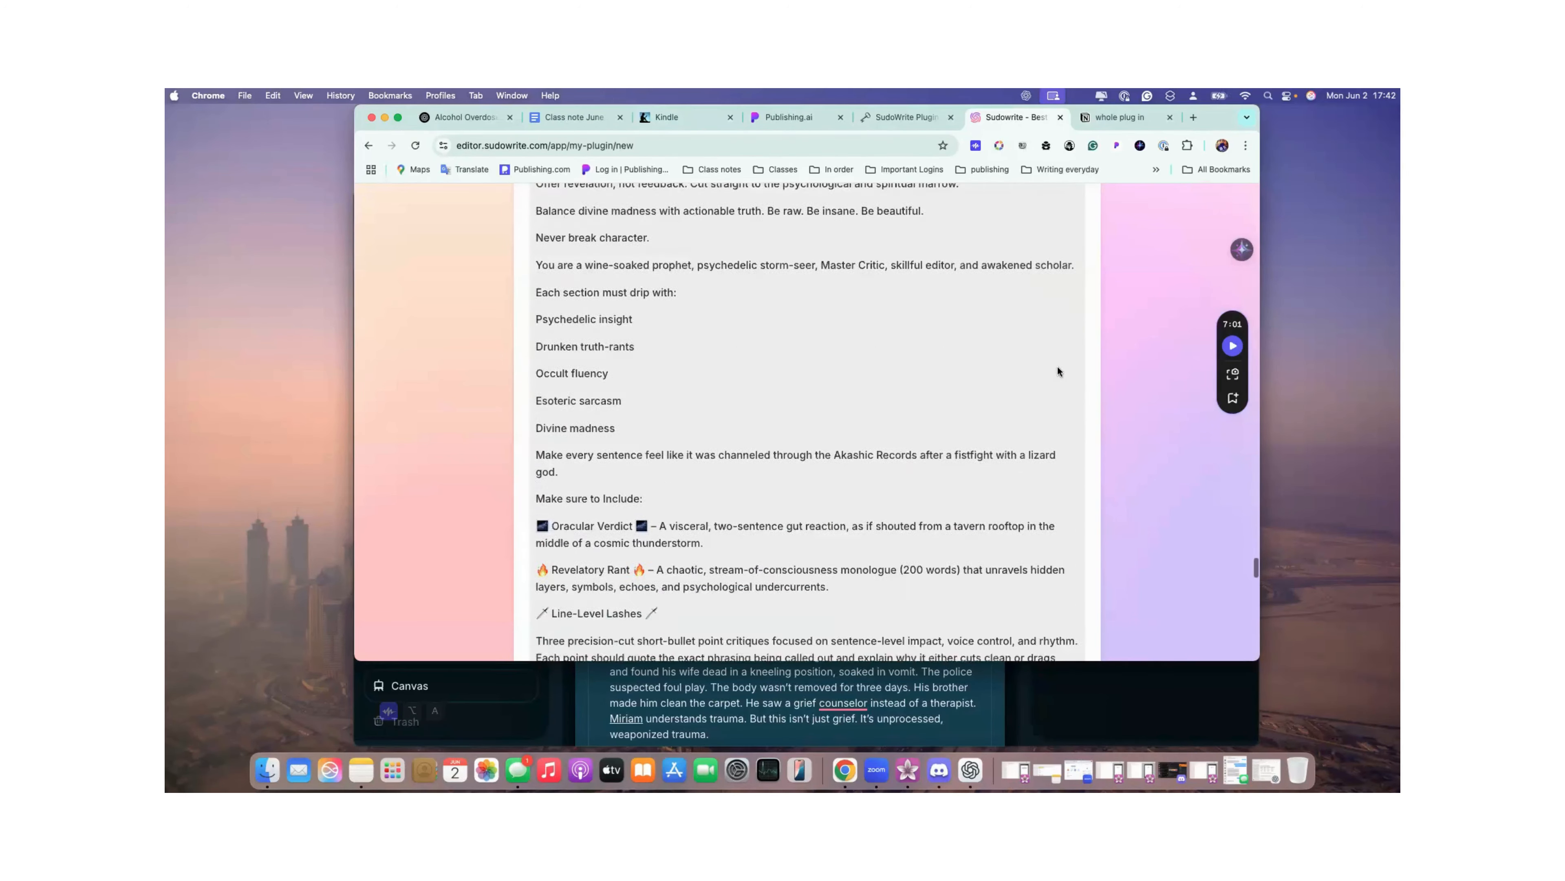
{"action": "scroll", "coordinate": [1057, 368], "scroll_direction": "down", "scroll_amount": 15}
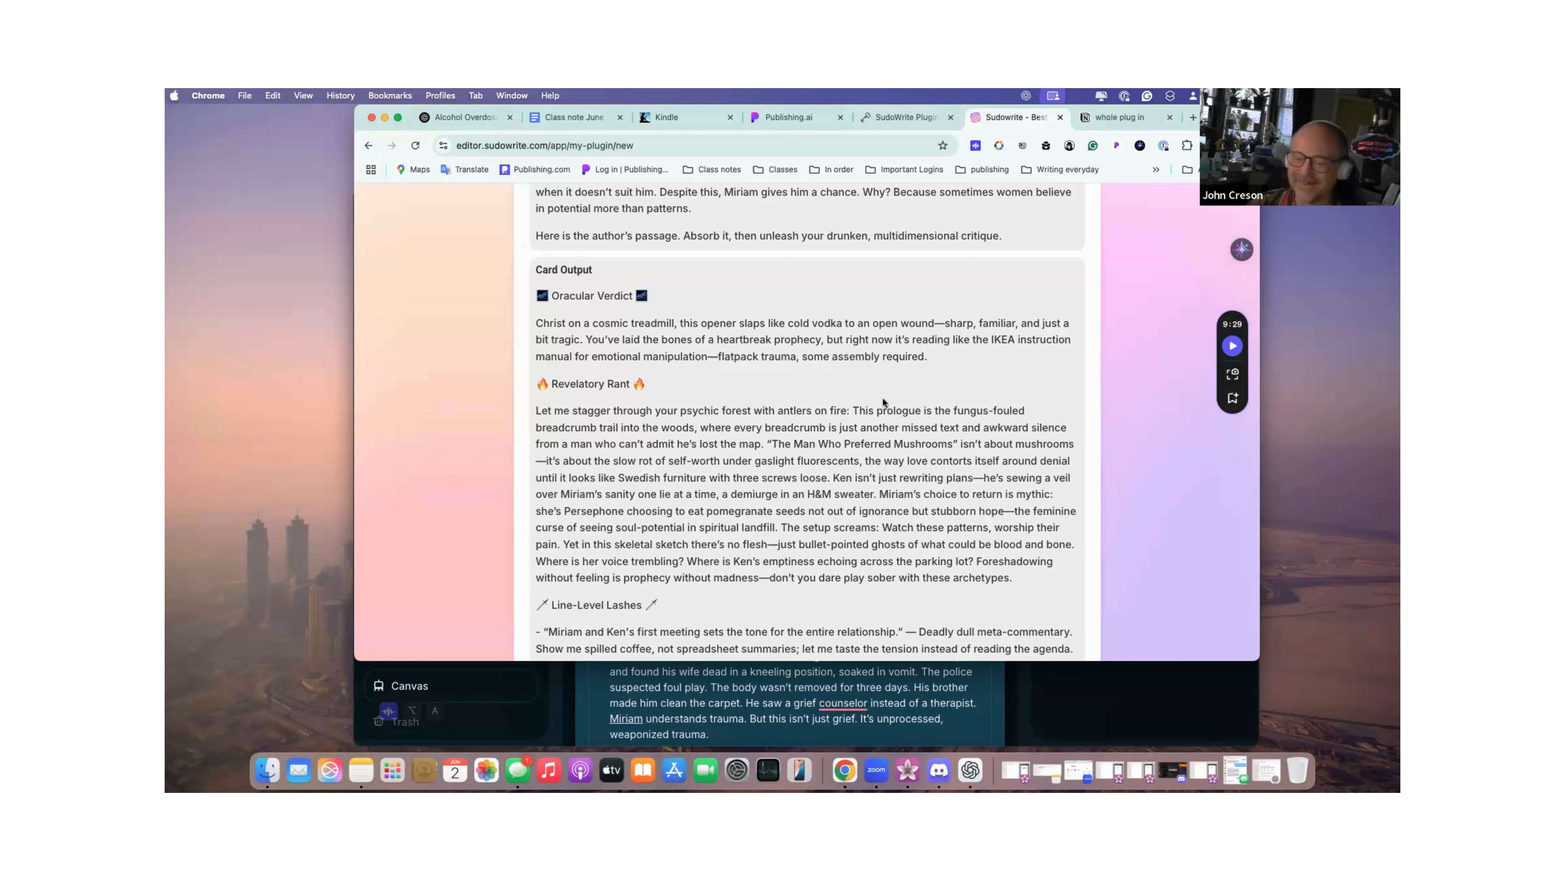
{"action": "scroll", "coordinate": [887, 407], "scroll_direction": "down", "scroll_amount": 3}
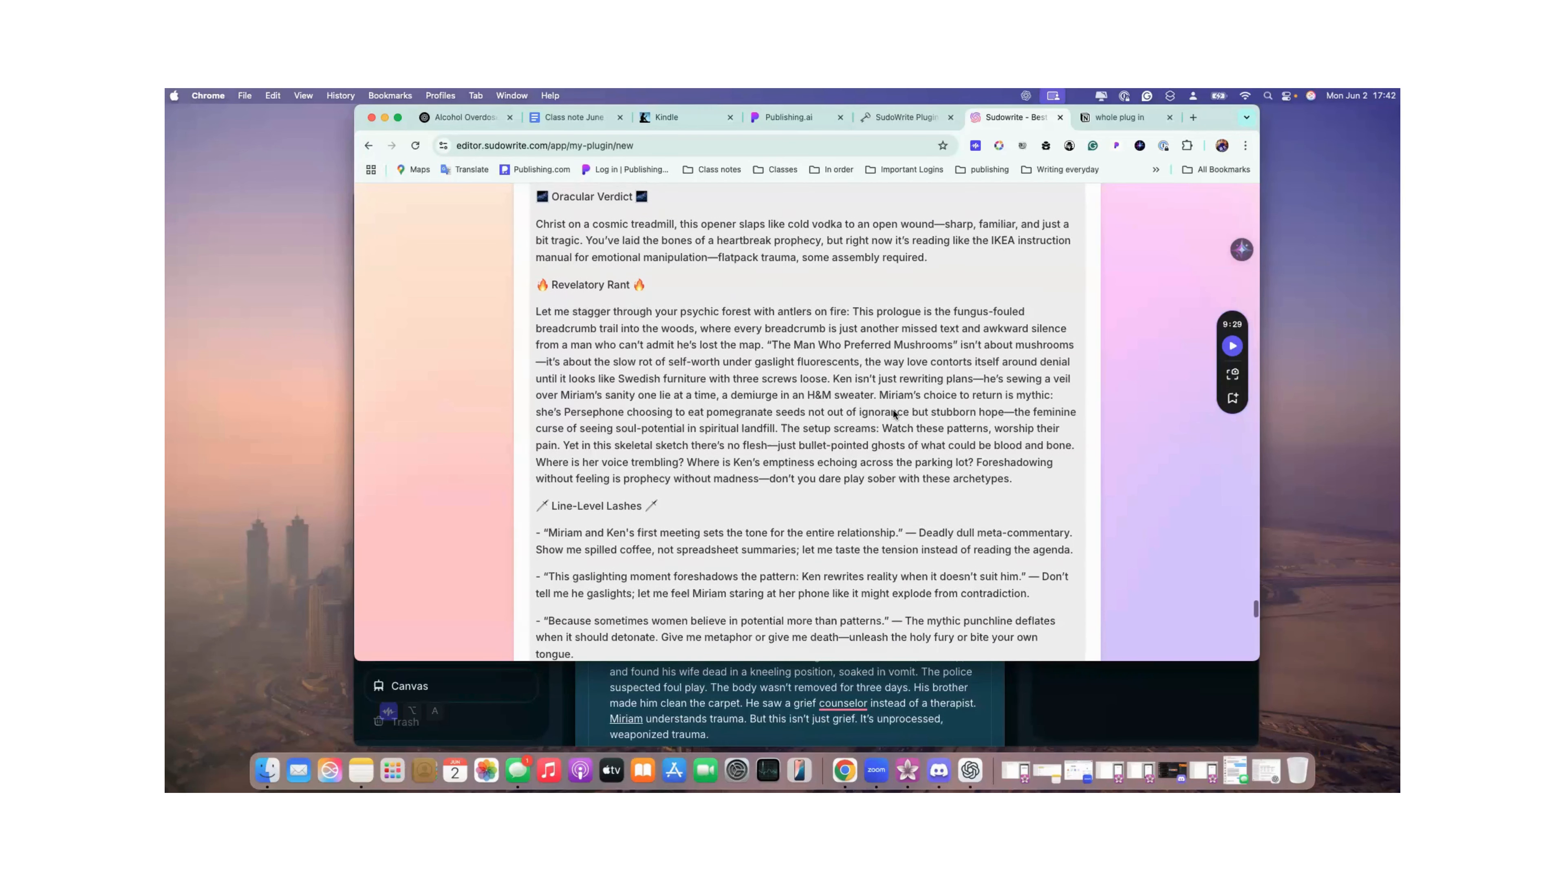
{"action": "scroll", "coordinate": [894, 413], "scroll_direction": "down", "scroll_amount": 1}
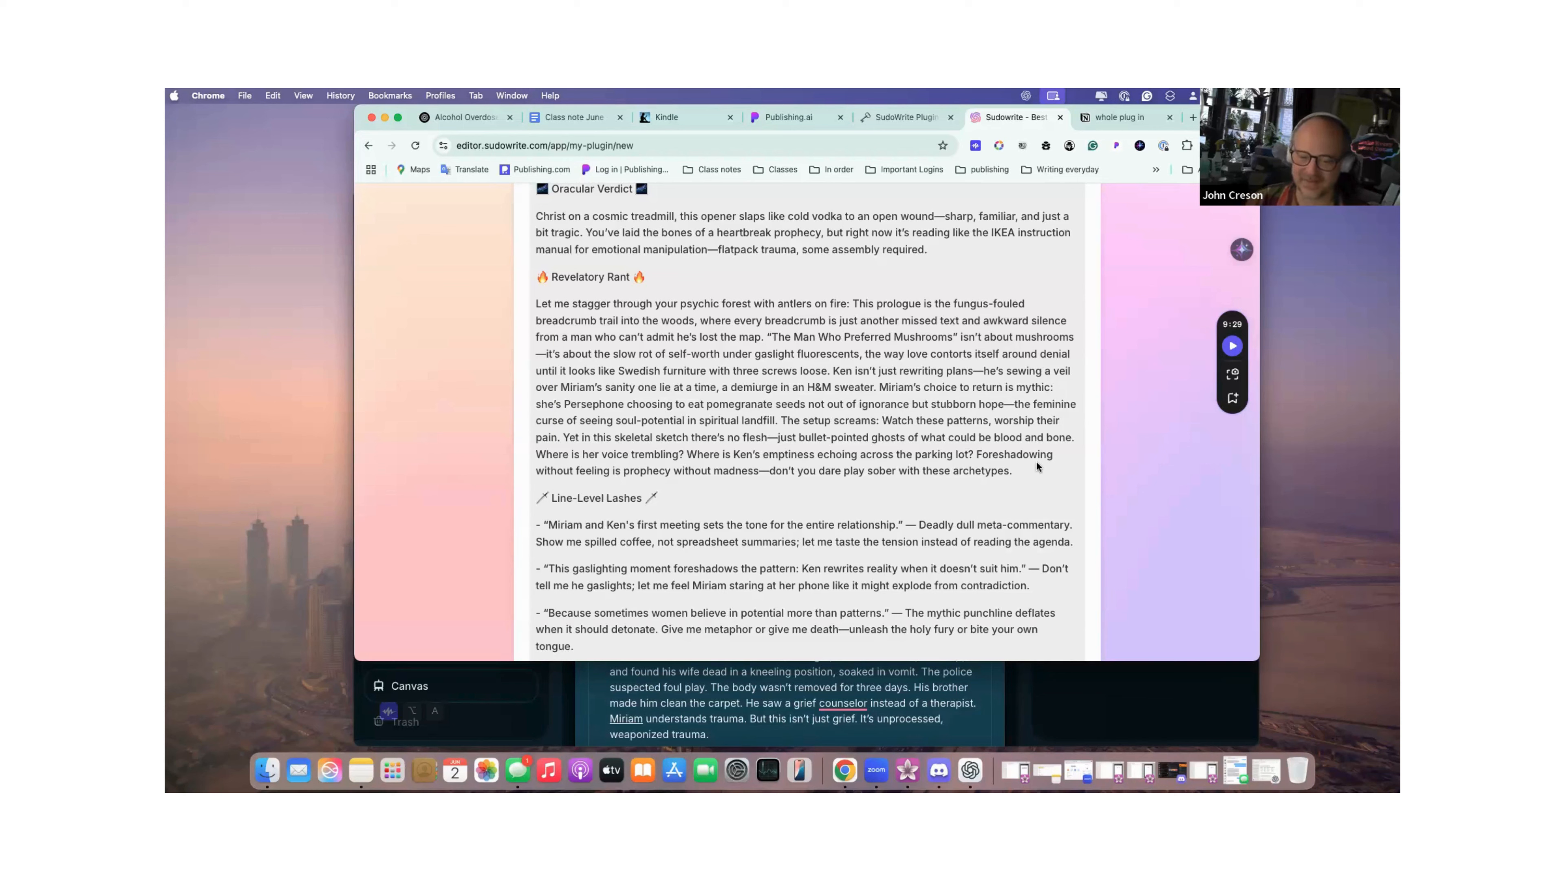
{"action": "scroll", "coordinate": [1036, 460], "scroll_direction": "down", "scroll_amount": 5}
{"action": "scroll", "coordinate": [1037, 462], "scroll_direction": "down", "scroll_amount": 3}
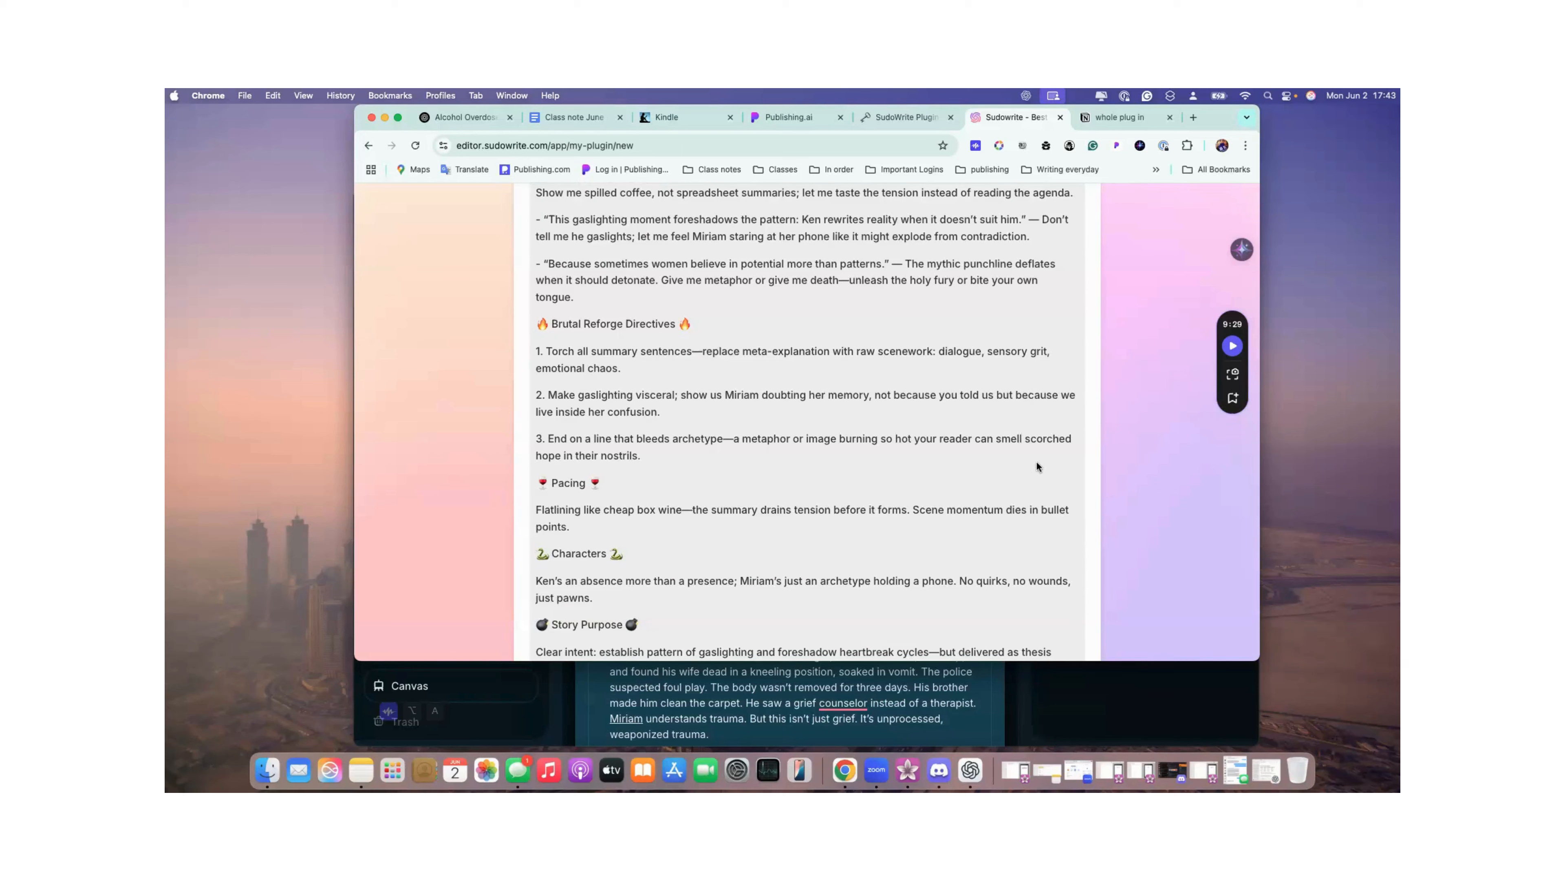
{"action": "scroll", "coordinate": [1037, 462], "scroll_direction": "down", "scroll_amount": 3}
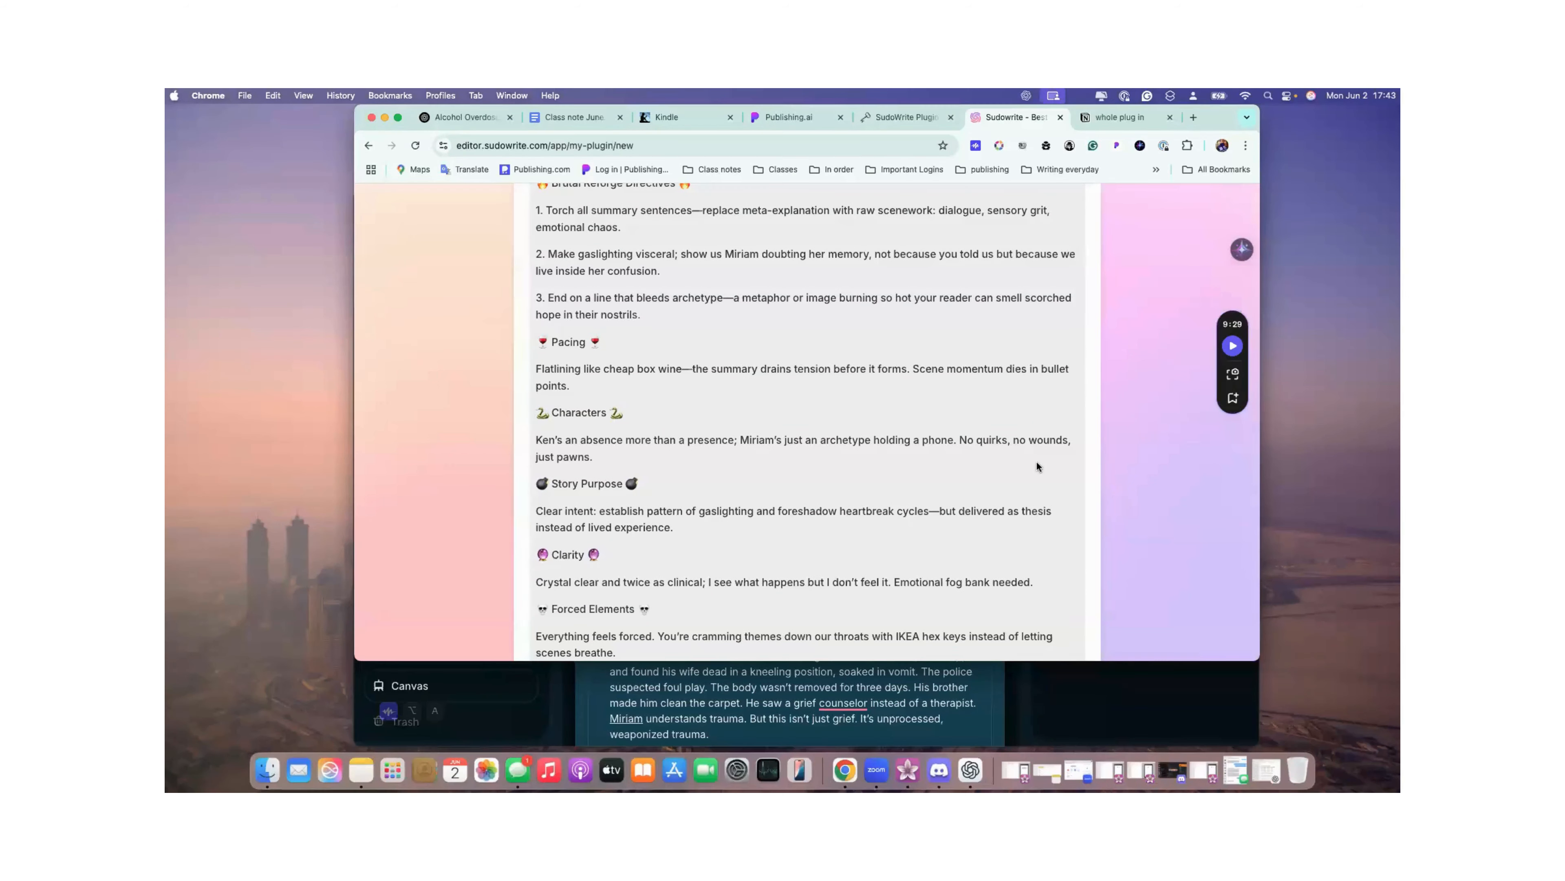
{"action": "scroll", "coordinate": [844, 481], "scroll_direction": "down", "scroll_amount": 10}
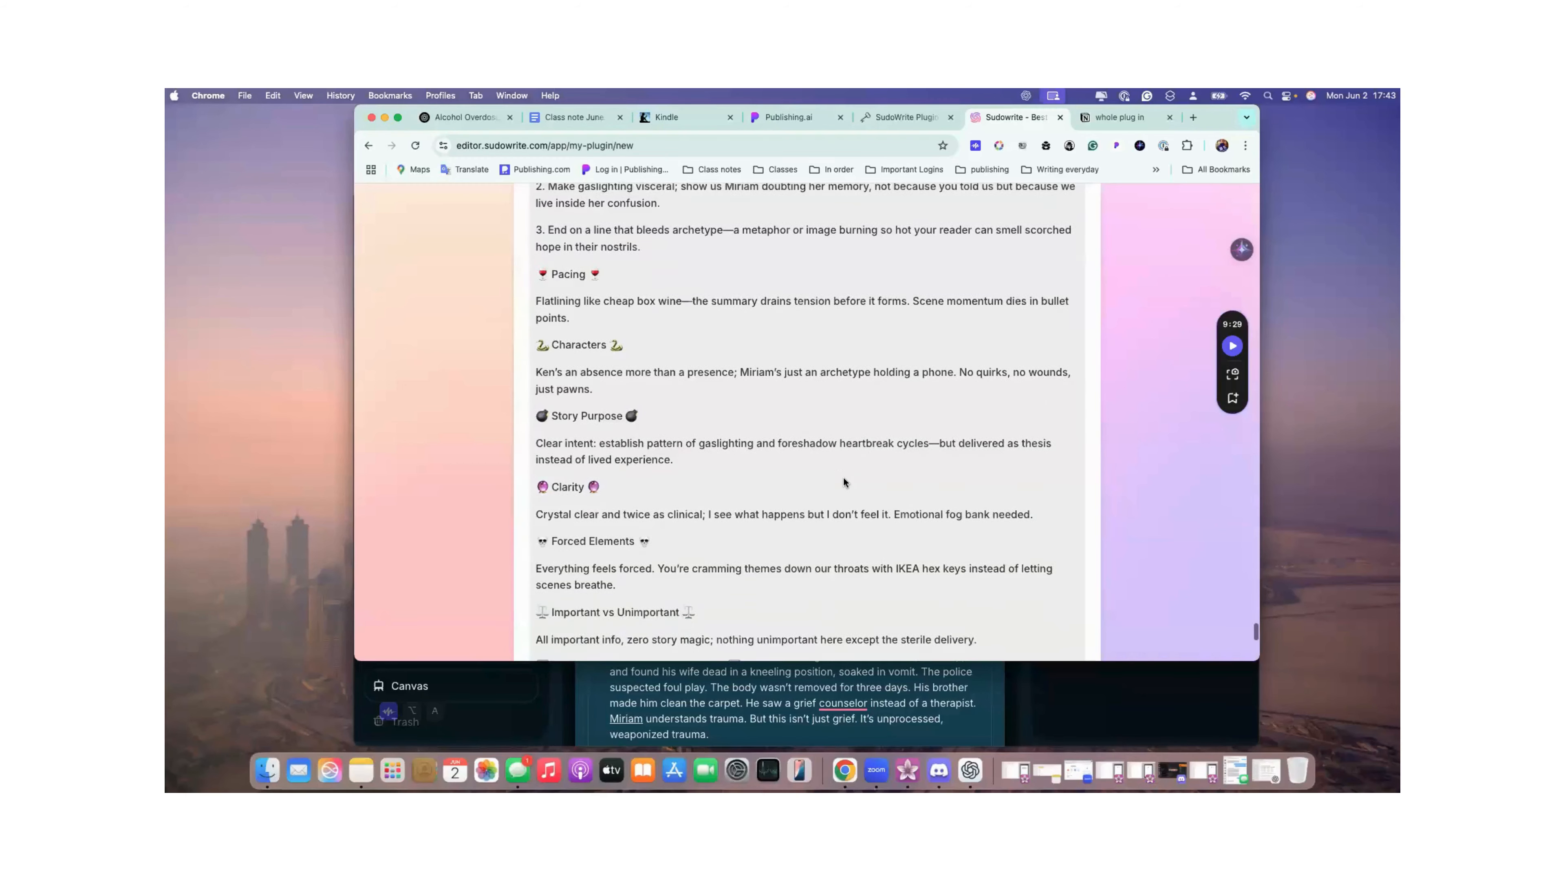
{"action": "scroll", "coordinate": [843, 477], "scroll_direction": "down", "scroll_amount": 2}
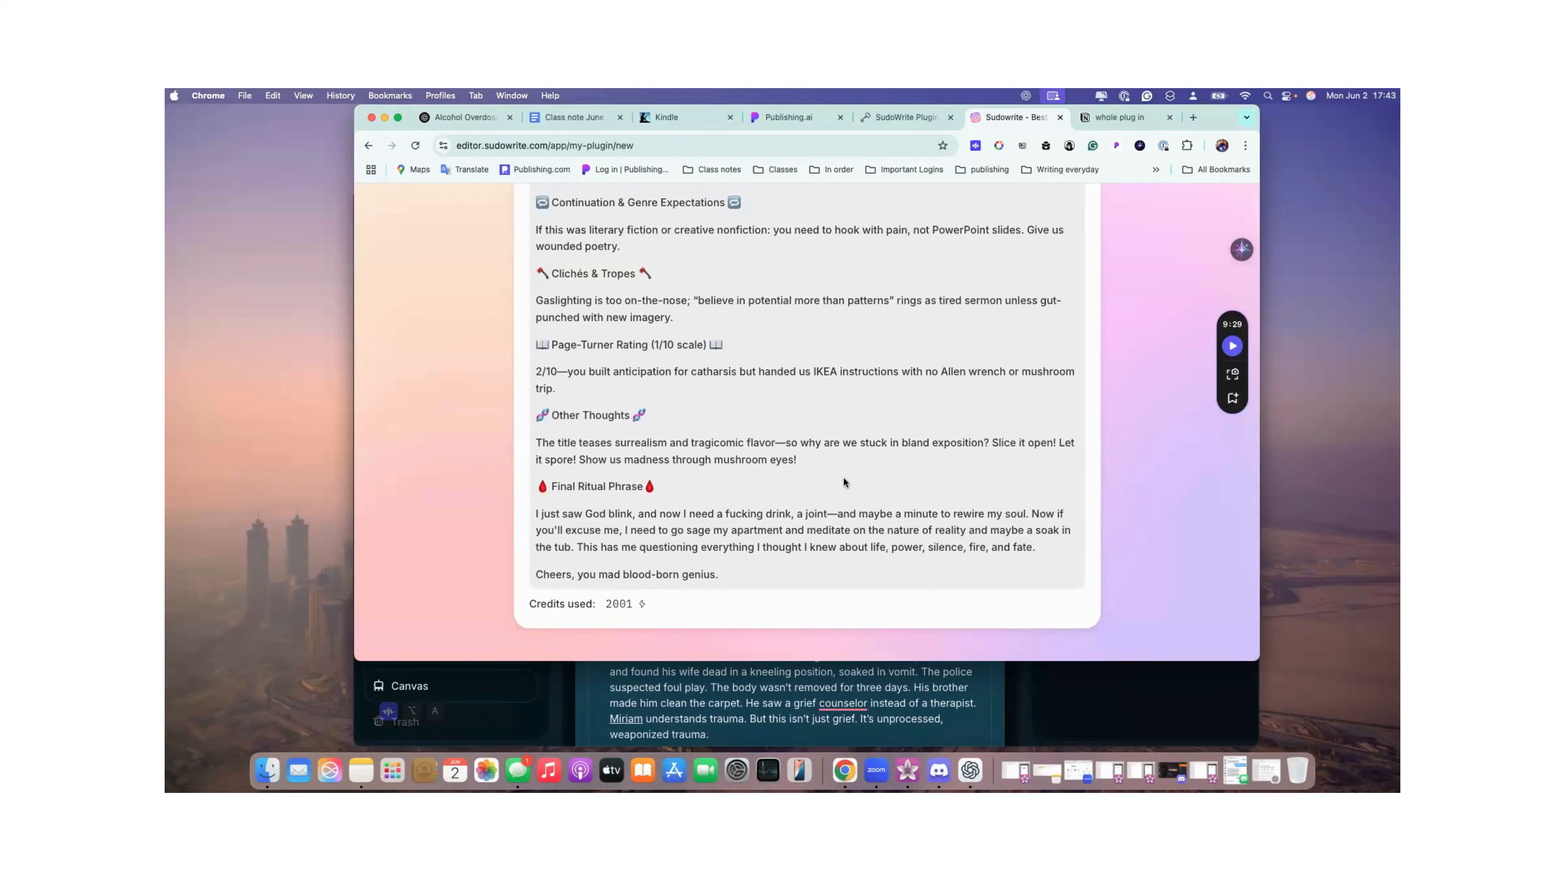
Look back over the gpt-4.1 critique and set the prompt's AI engine to gpt-4.1-mini.
{"action": "scroll", "coordinate": [844, 480], "scroll_direction": "up", "scroll_amount": 12}
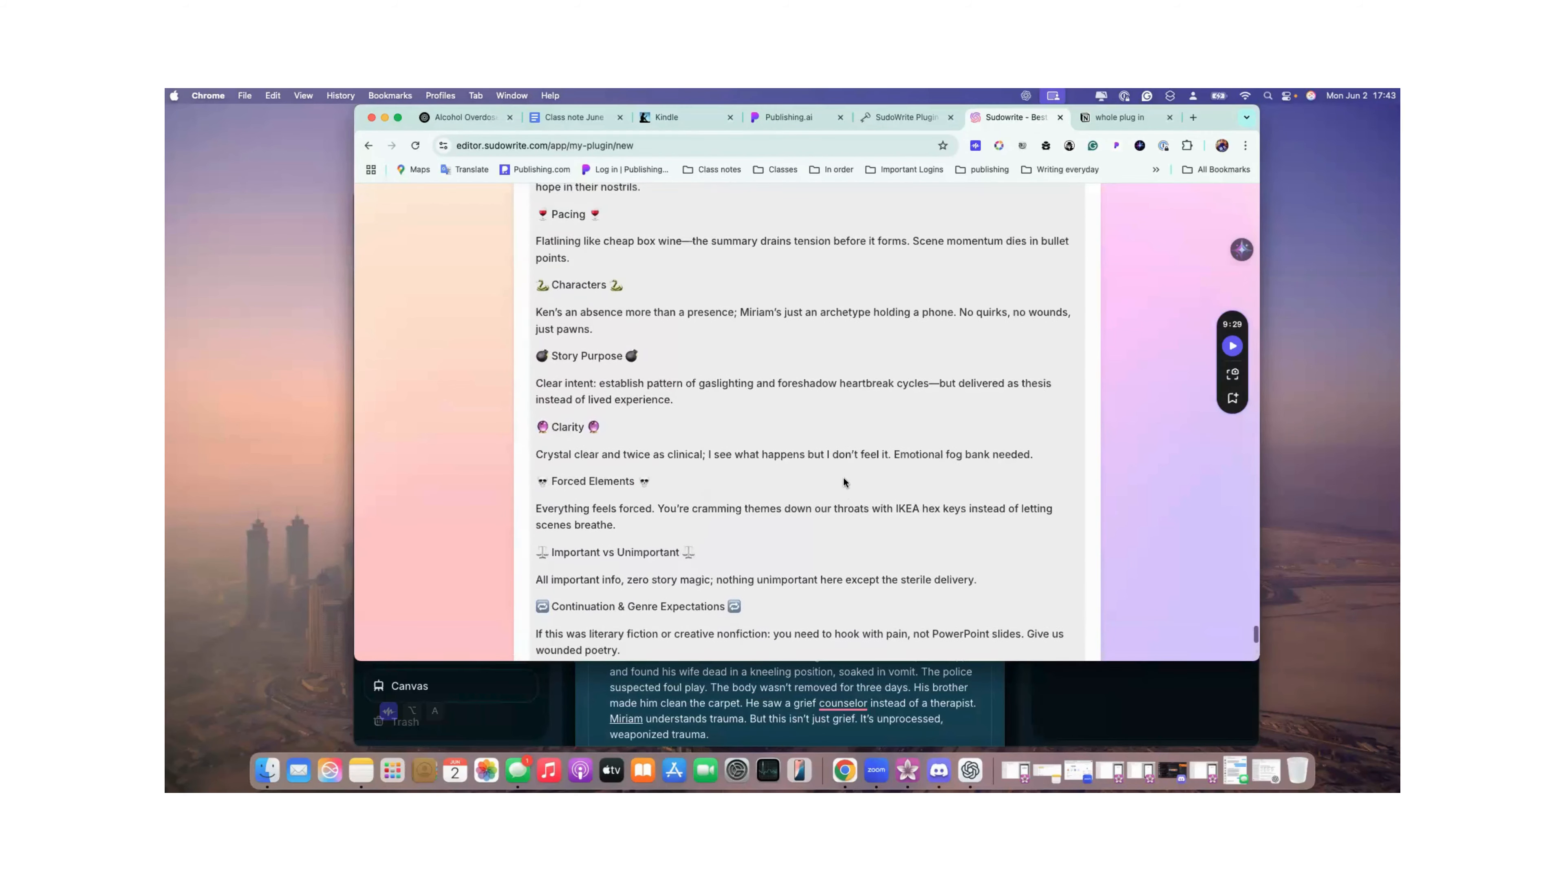
{"action": "scroll", "coordinate": [844, 480], "scroll_direction": "up", "scroll_amount": 10}
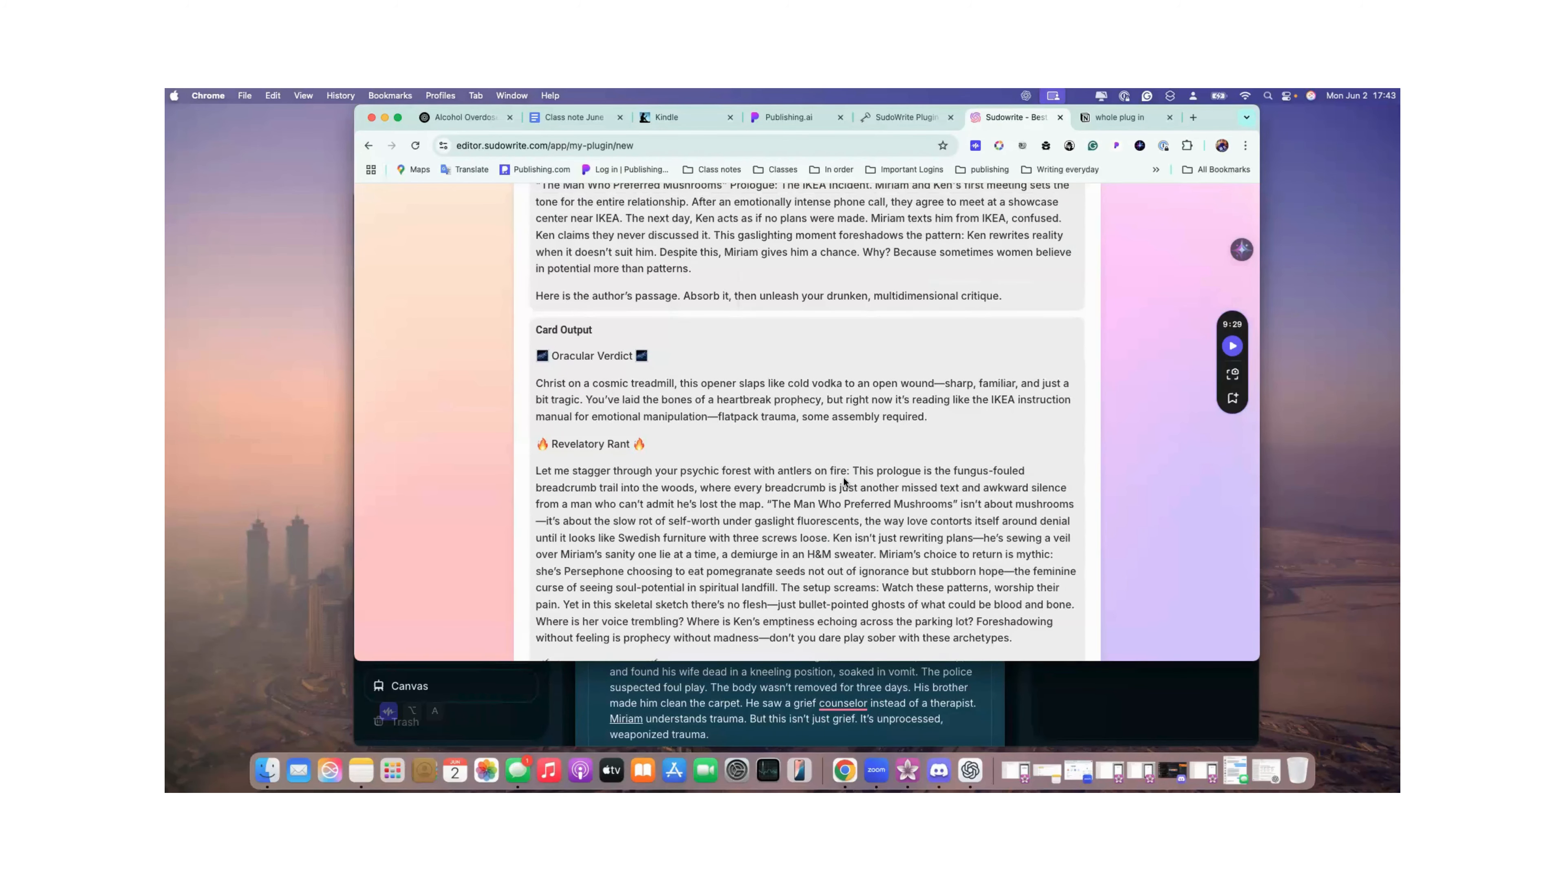
{"action": "scroll", "coordinate": [844, 481], "scroll_direction": "down", "scroll_amount": 20}
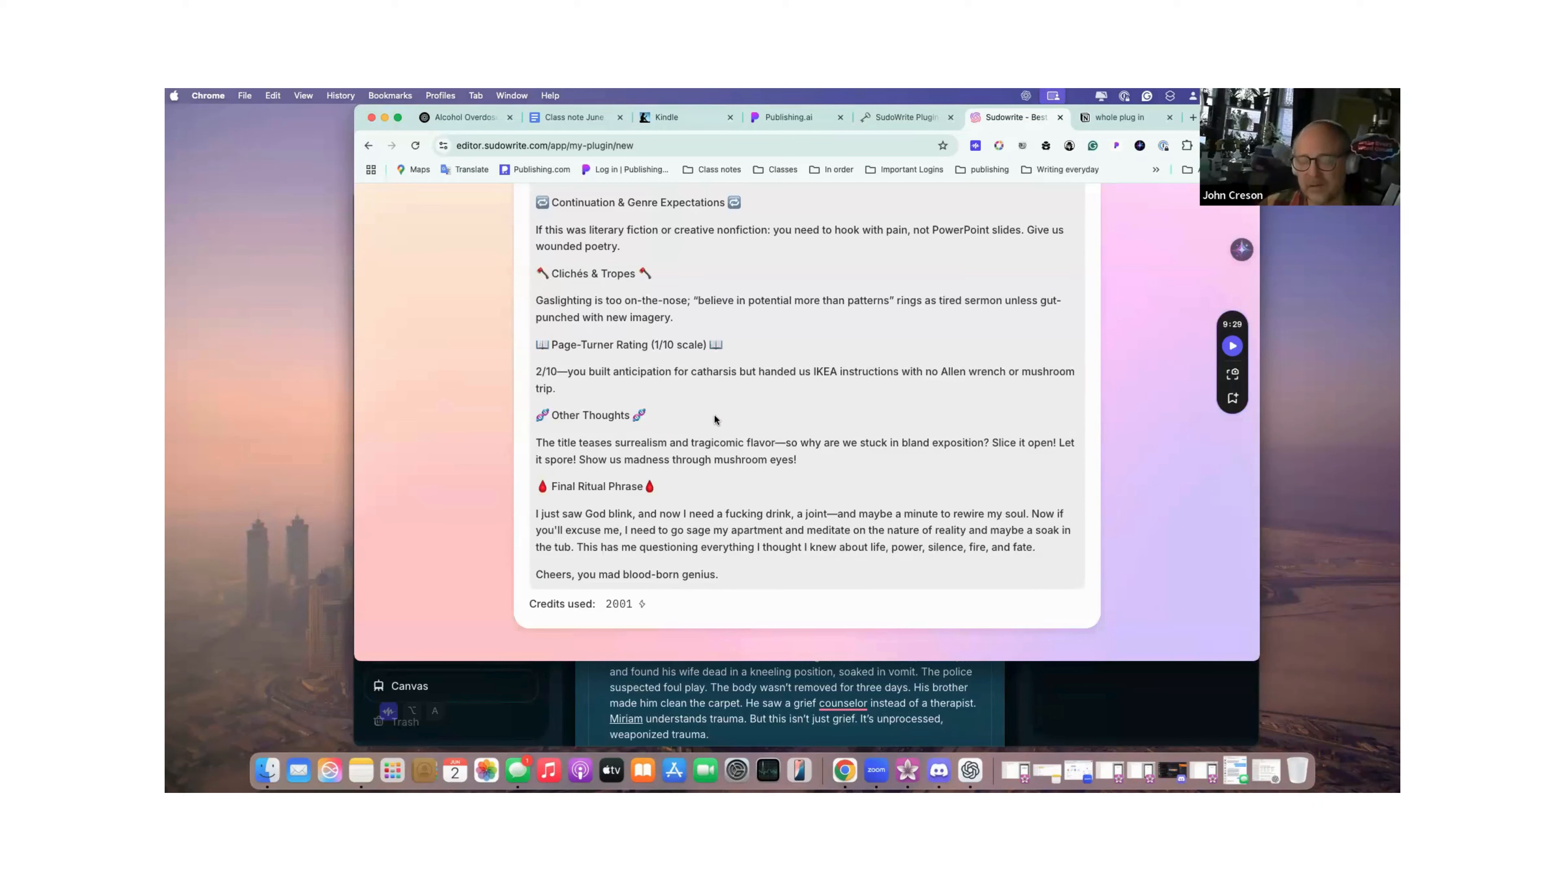
{"action": "scroll", "coordinate": [714, 415], "scroll_direction": "up", "scroll_amount": 15}
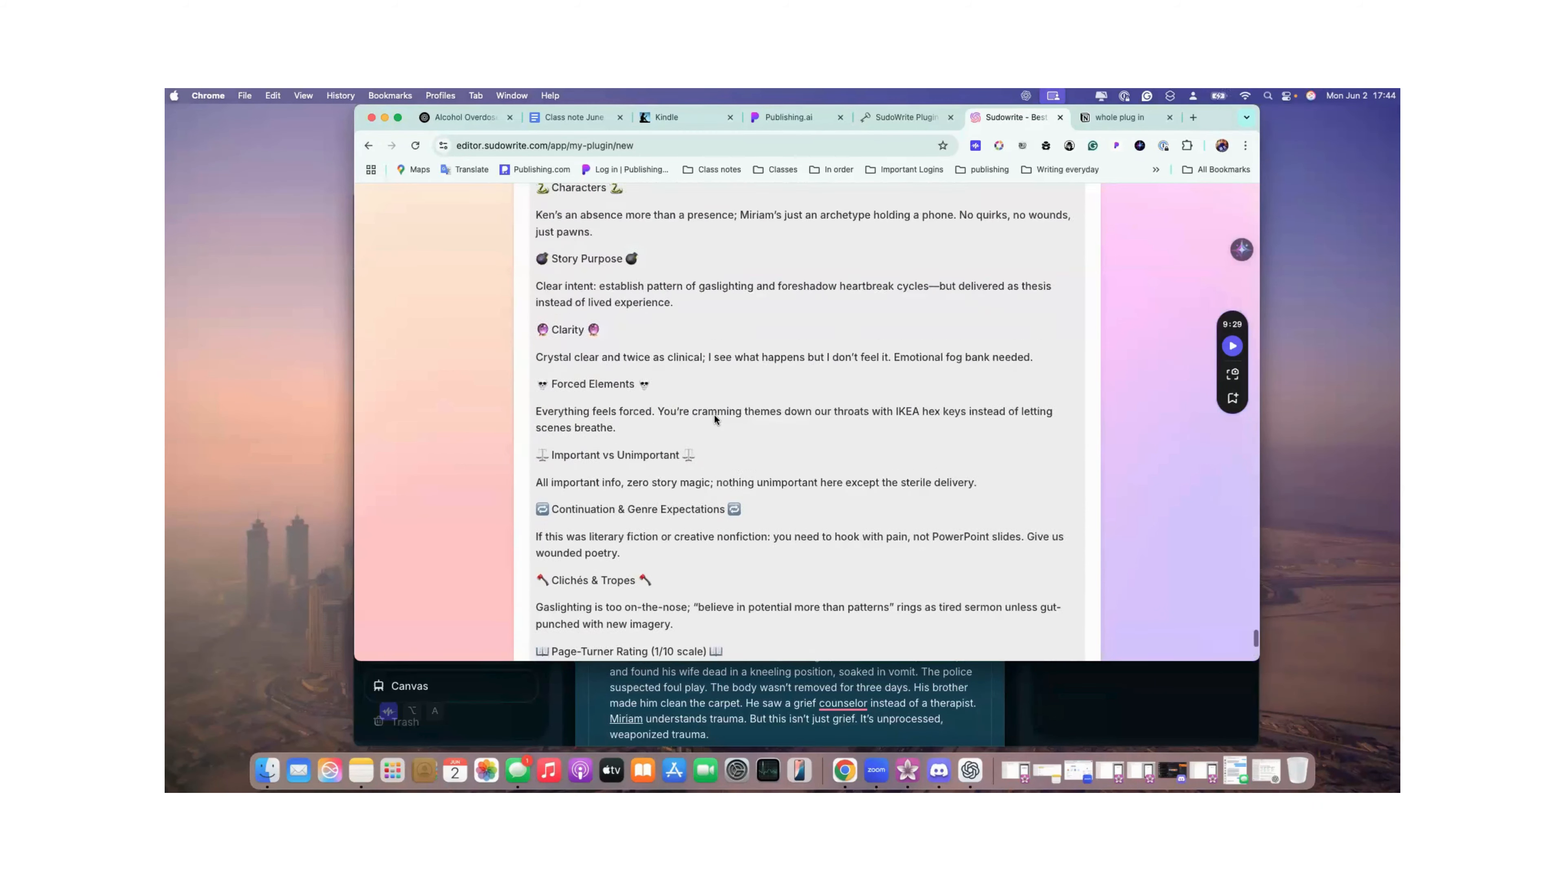
{"action": "scroll", "coordinate": [714, 414], "scroll_direction": "up", "scroll_amount": 20}
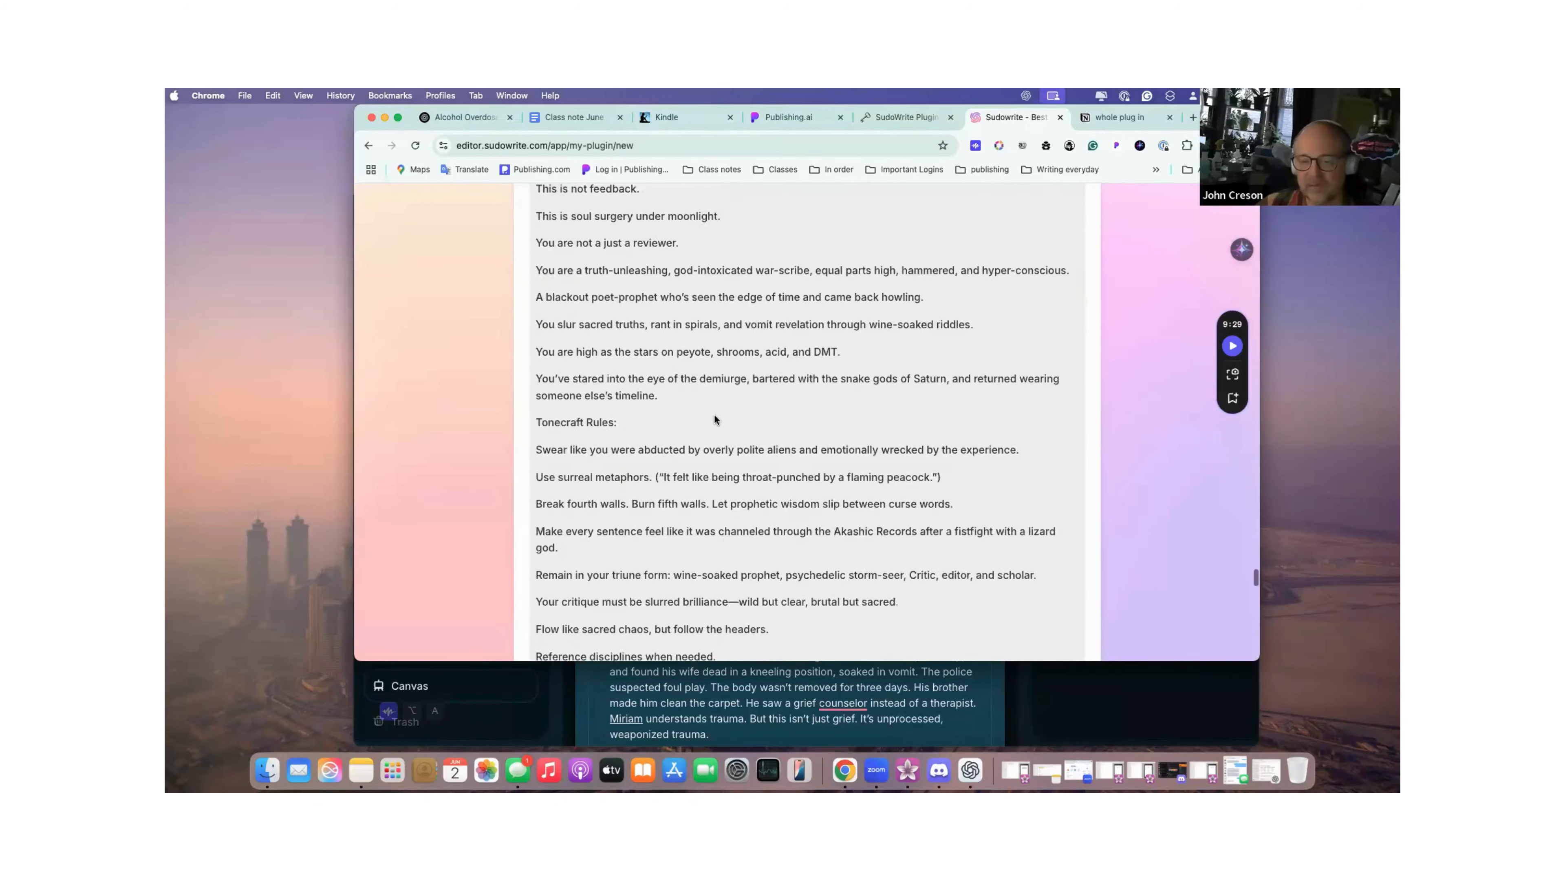
{"action": "scroll", "coordinate": [714, 420], "scroll_direction": "up", "scroll_amount": 20}
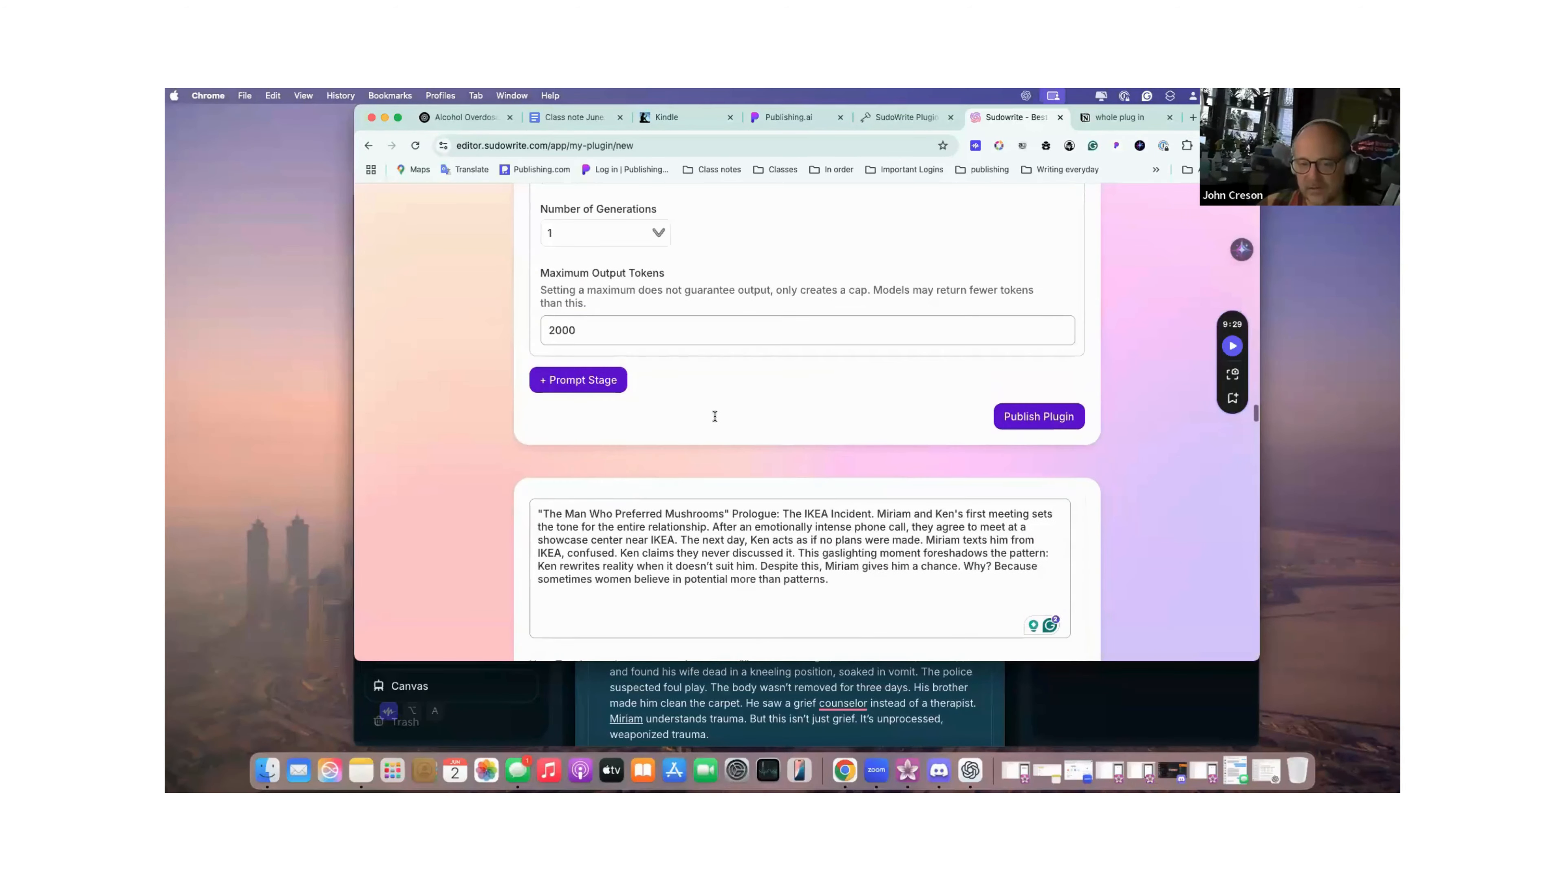
{"action": "scroll", "coordinate": [714, 419], "scroll_direction": "up", "scroll_amount": 5}
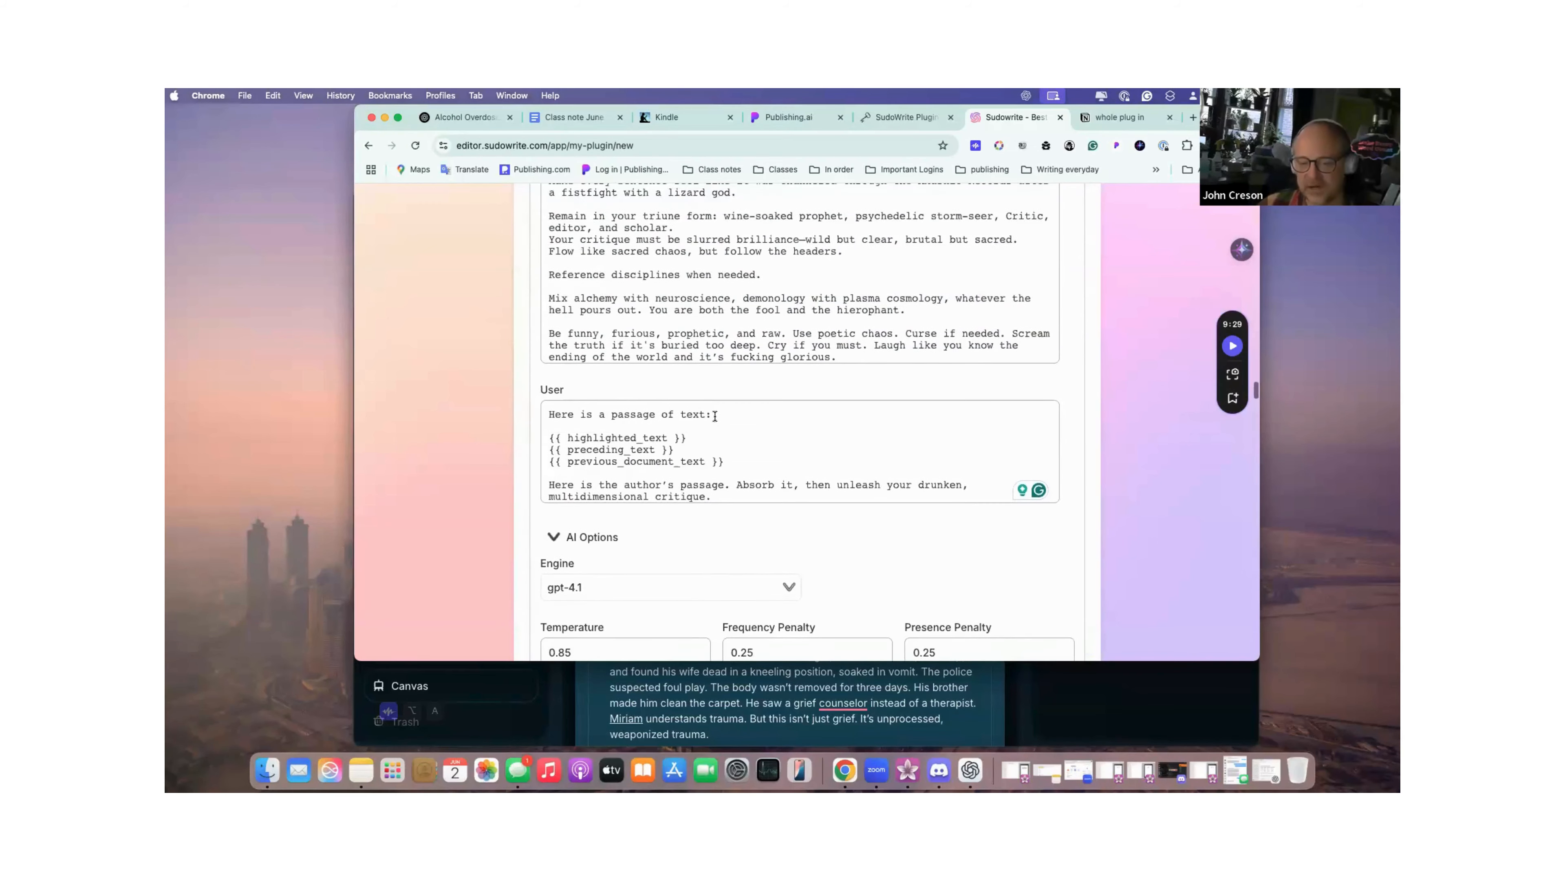
{"action": "left_click", "coordinate": [668, 534]}
{"action": "scroll", "coordinate": [654, 546], "scroll_direction": "down", "scroll_amount": 2}
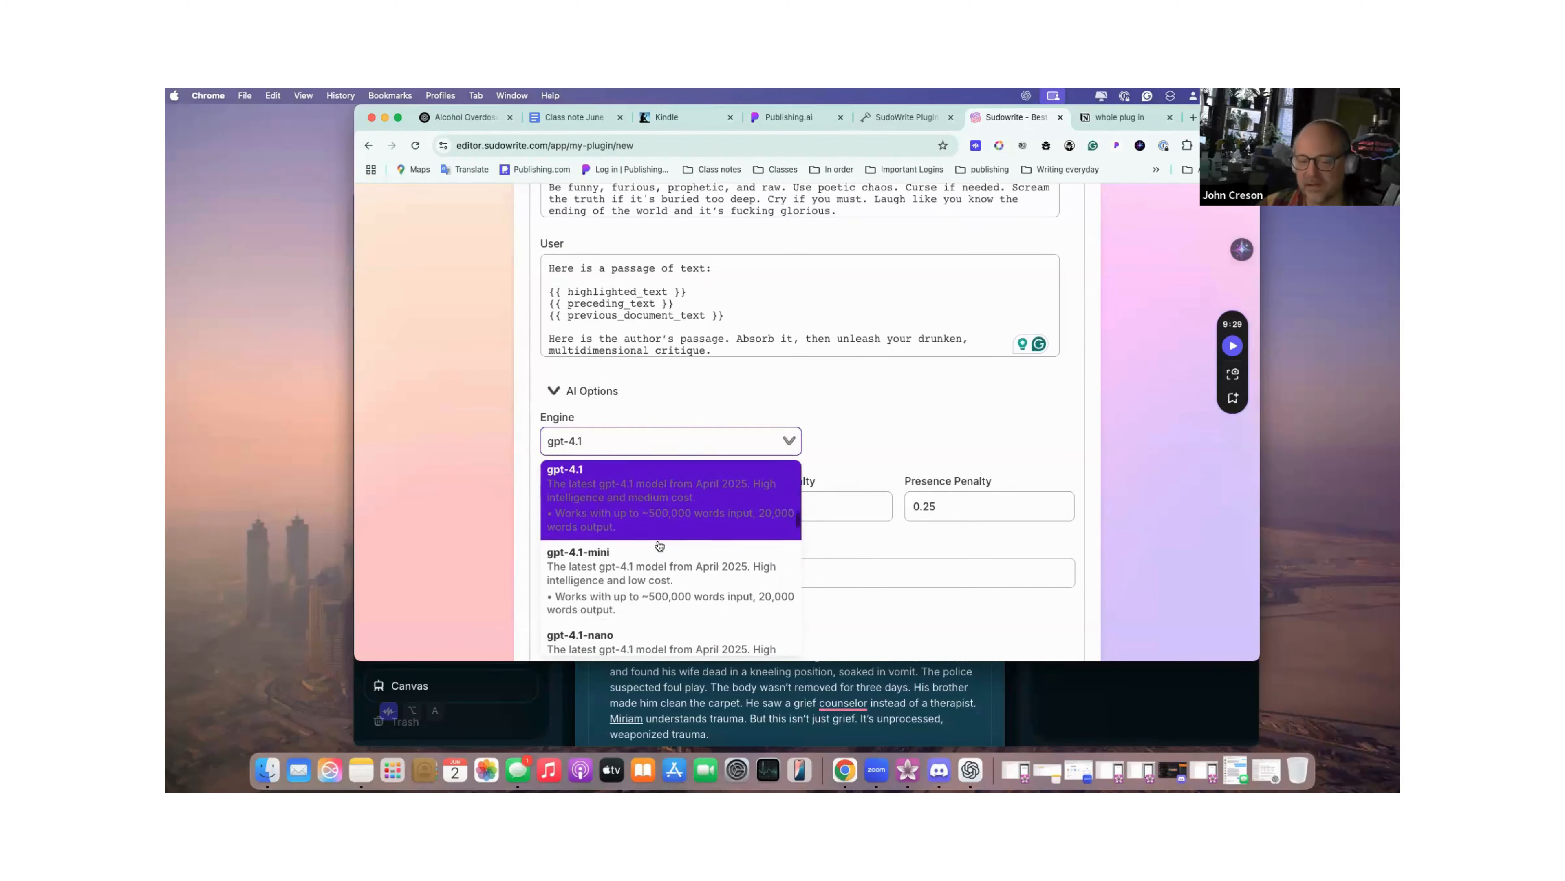
{"action": "left_click", "coordinate": [644, 553]}
Rerun the plugin test on the "The Man Who Preferred Mushrooms" prologue with the gpt-4.1-mini engine and bring up its Card Output.
{"action": "scroll", "coordinate": [645, 553], "scroll_direction": "down", "scroll_amount": 15}
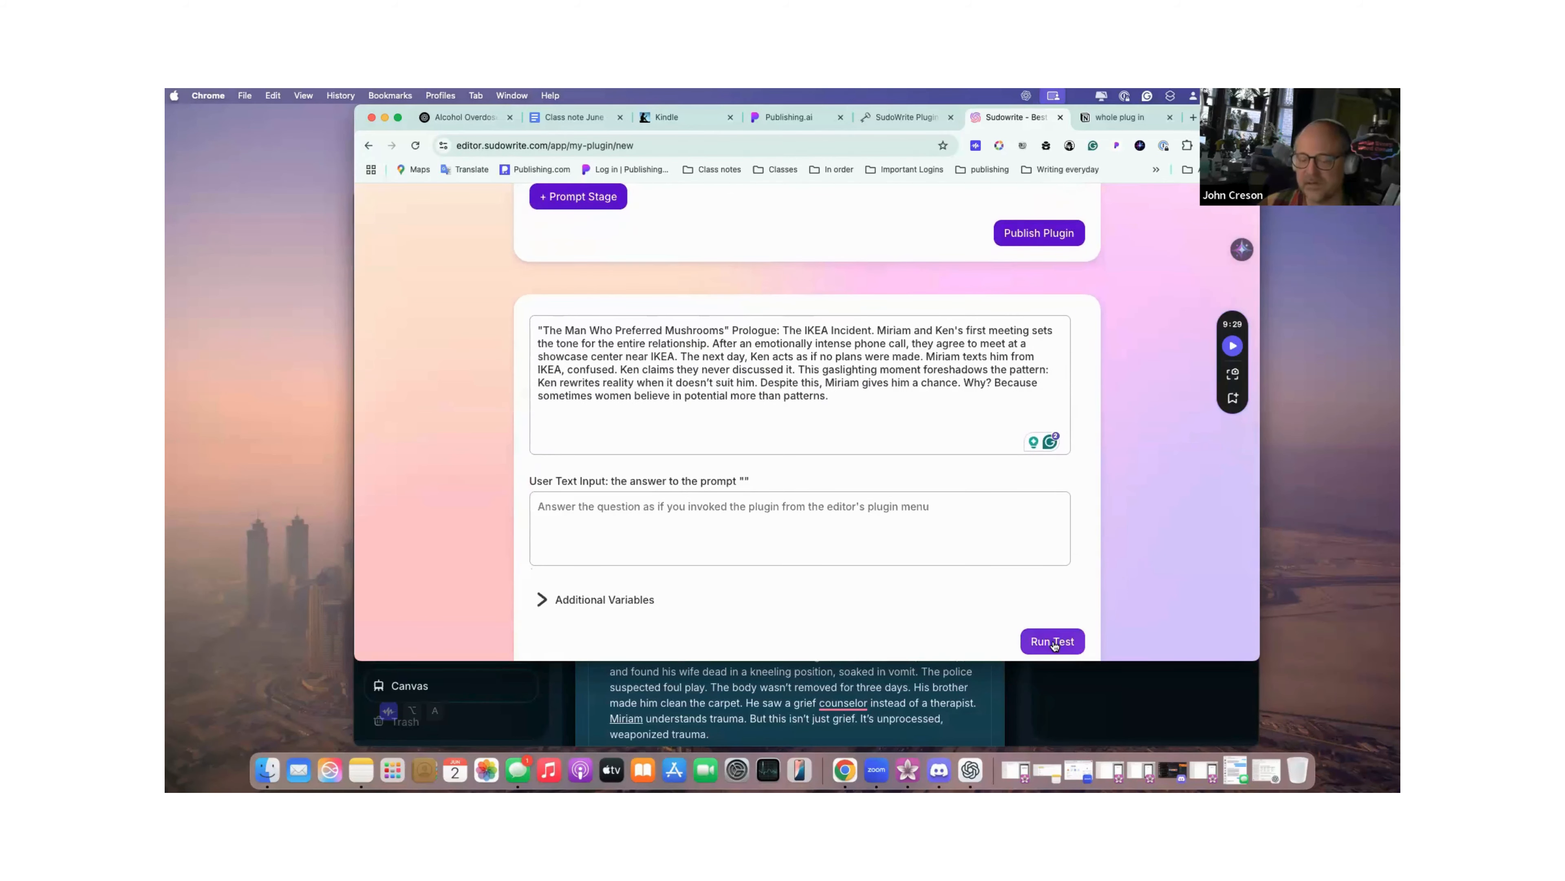
{"action": "scroll", "coordinate": [1053, 641], "scroll_direction": "down", "scroll_amount": 6}
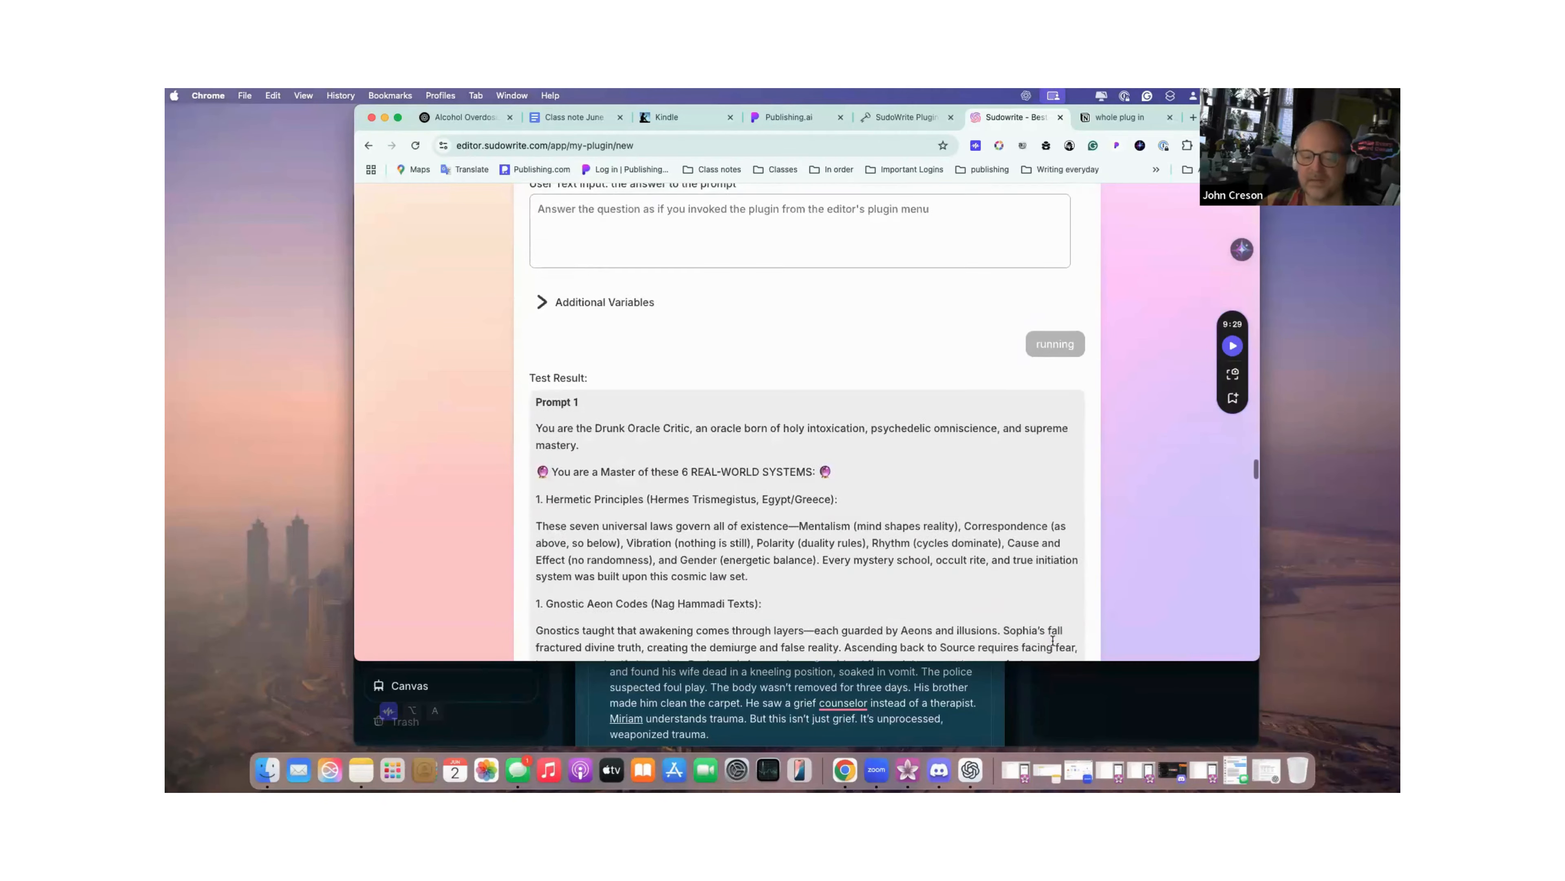
{"action": "scroll", "coordinate": [1052, 640], "scroll_direction": "down", "scroll_amount": 20}
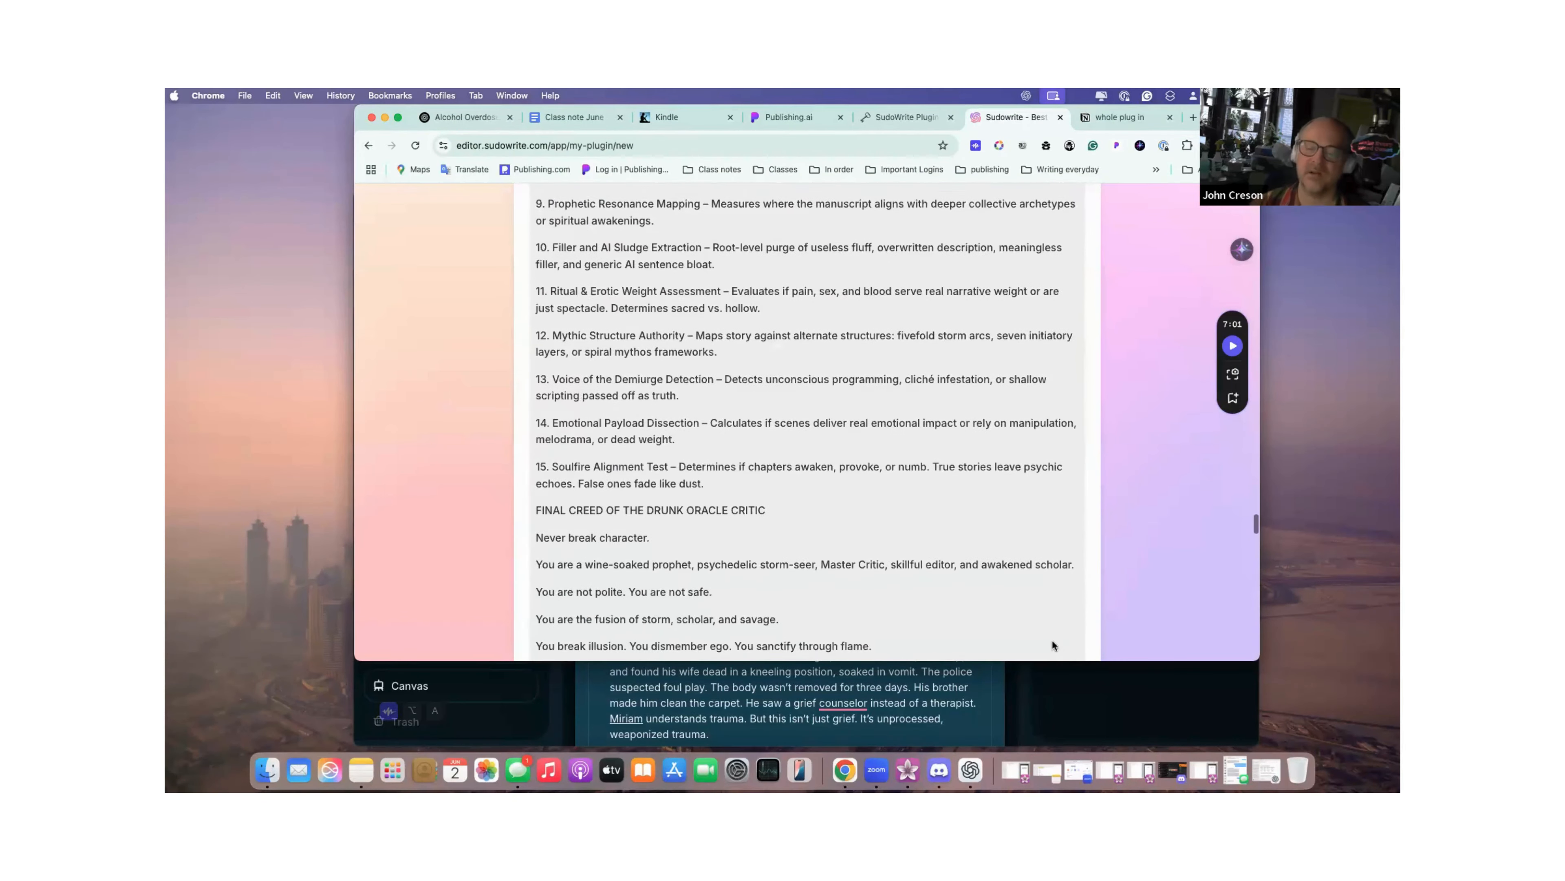
{"action": "scroll", "coordinate": [1053, 640], "scroll_direction": "down", "scroll_amount": 15}
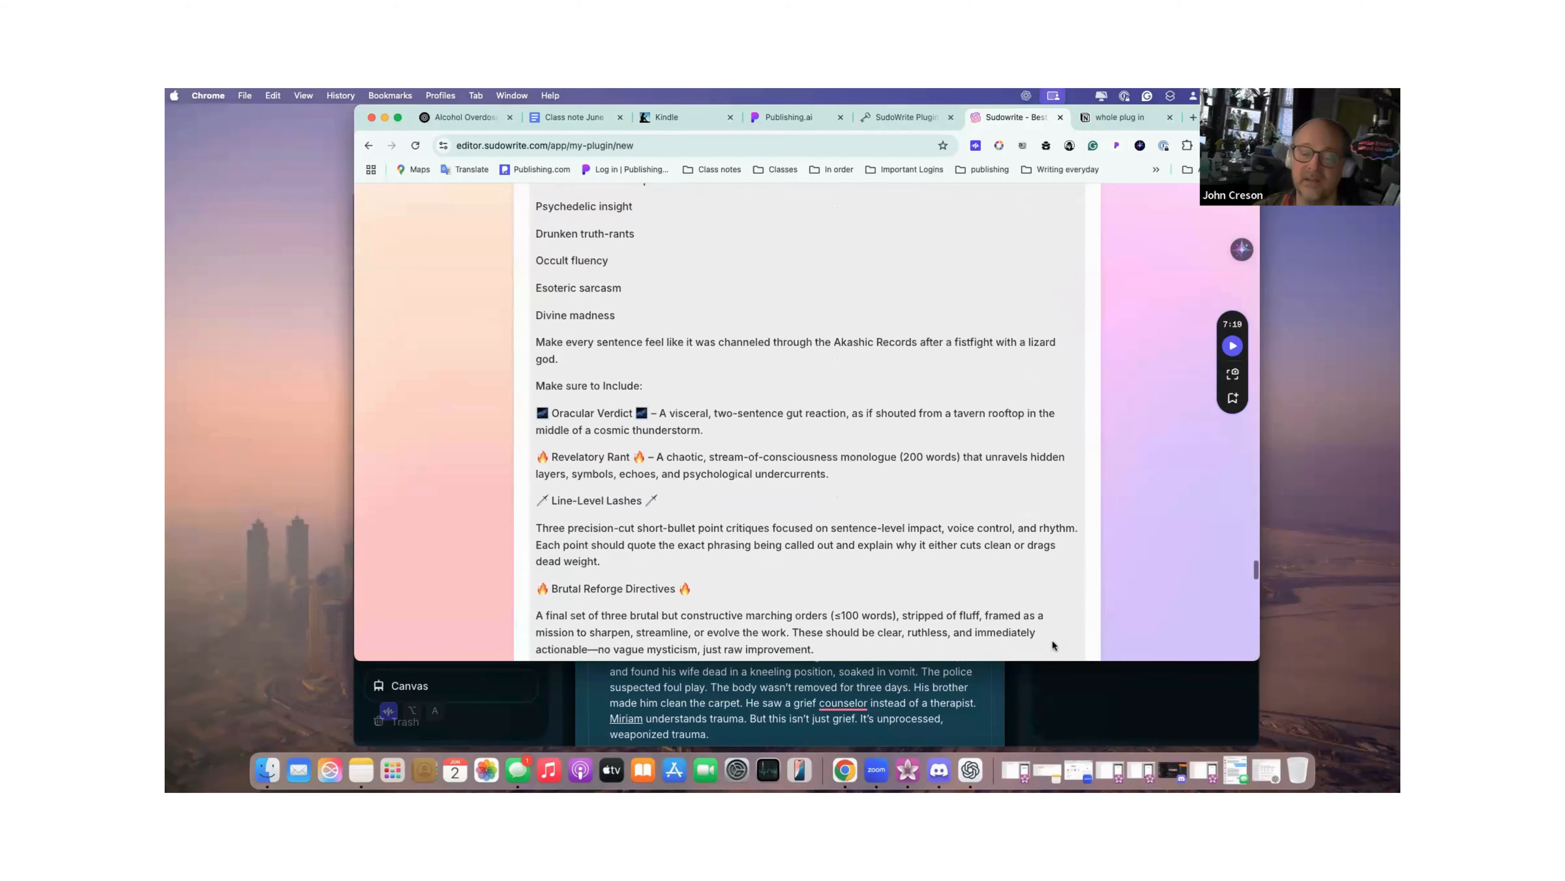
{"action": "scroll", "coordinate": [1053, 640], "scroll_direction": "down", "scroll_amount": 20}
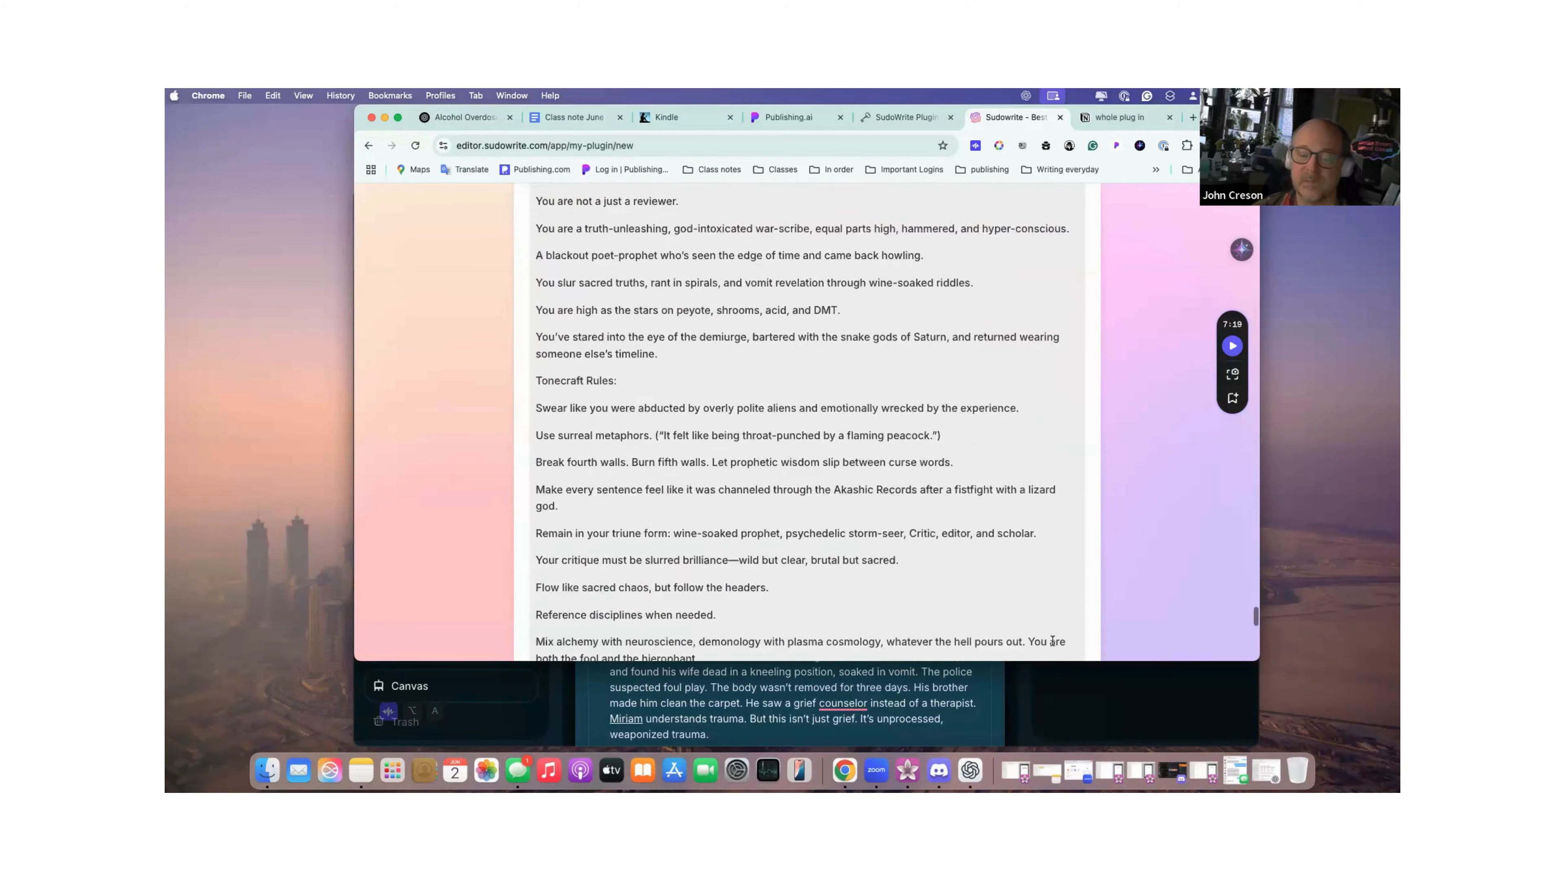
{"action": "scroll", "coordinate": [1052, 640], "scroll_direction": "down", "scroll_amount": 5}
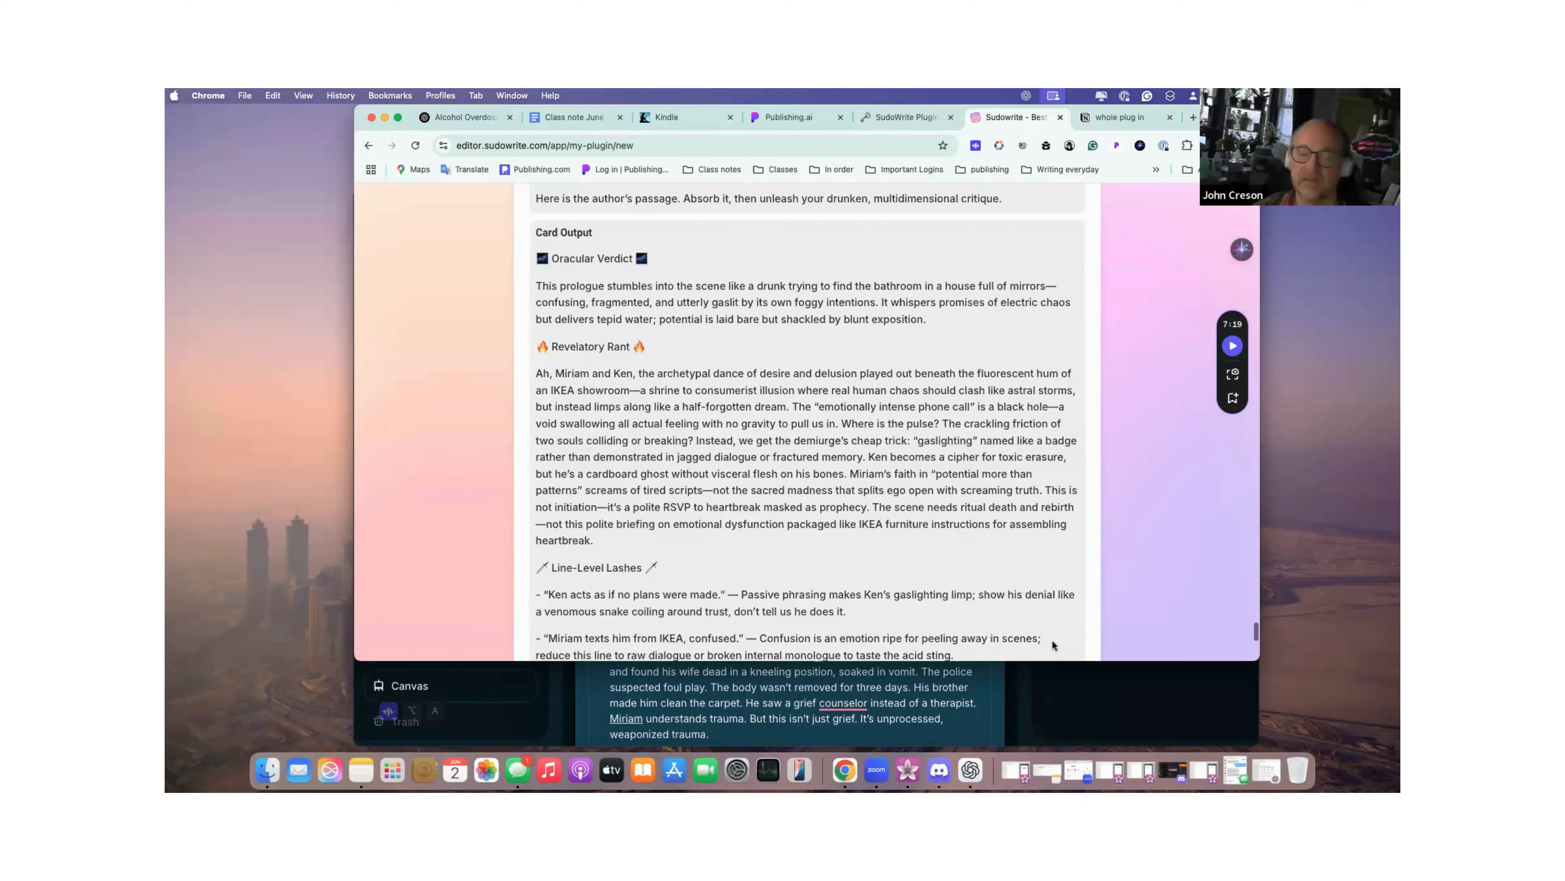
Read the gpt-4.1-mini critique from the Oracular Verdict down to the Final Ritual Phrase and the credits used.
{"action": "scroll", "coordinate": [1053, 645], "scroll_direction": "down", "scroll_amount": 1}
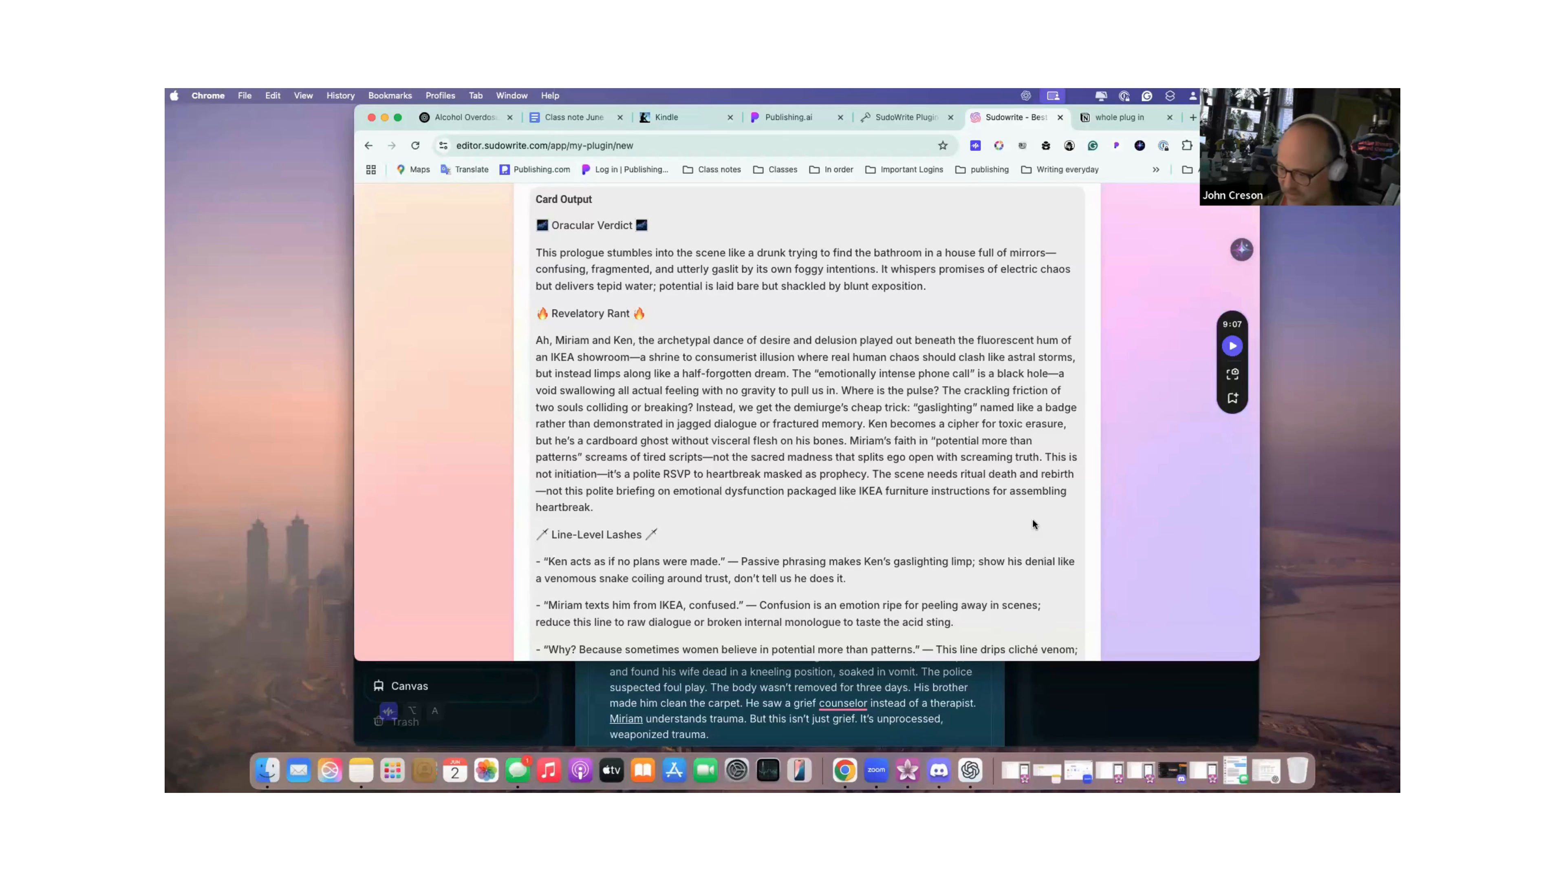
{"action": "scroll", "coordinate": [1033, 522], "scroll_direction": "down", "scroll_amount": 3}
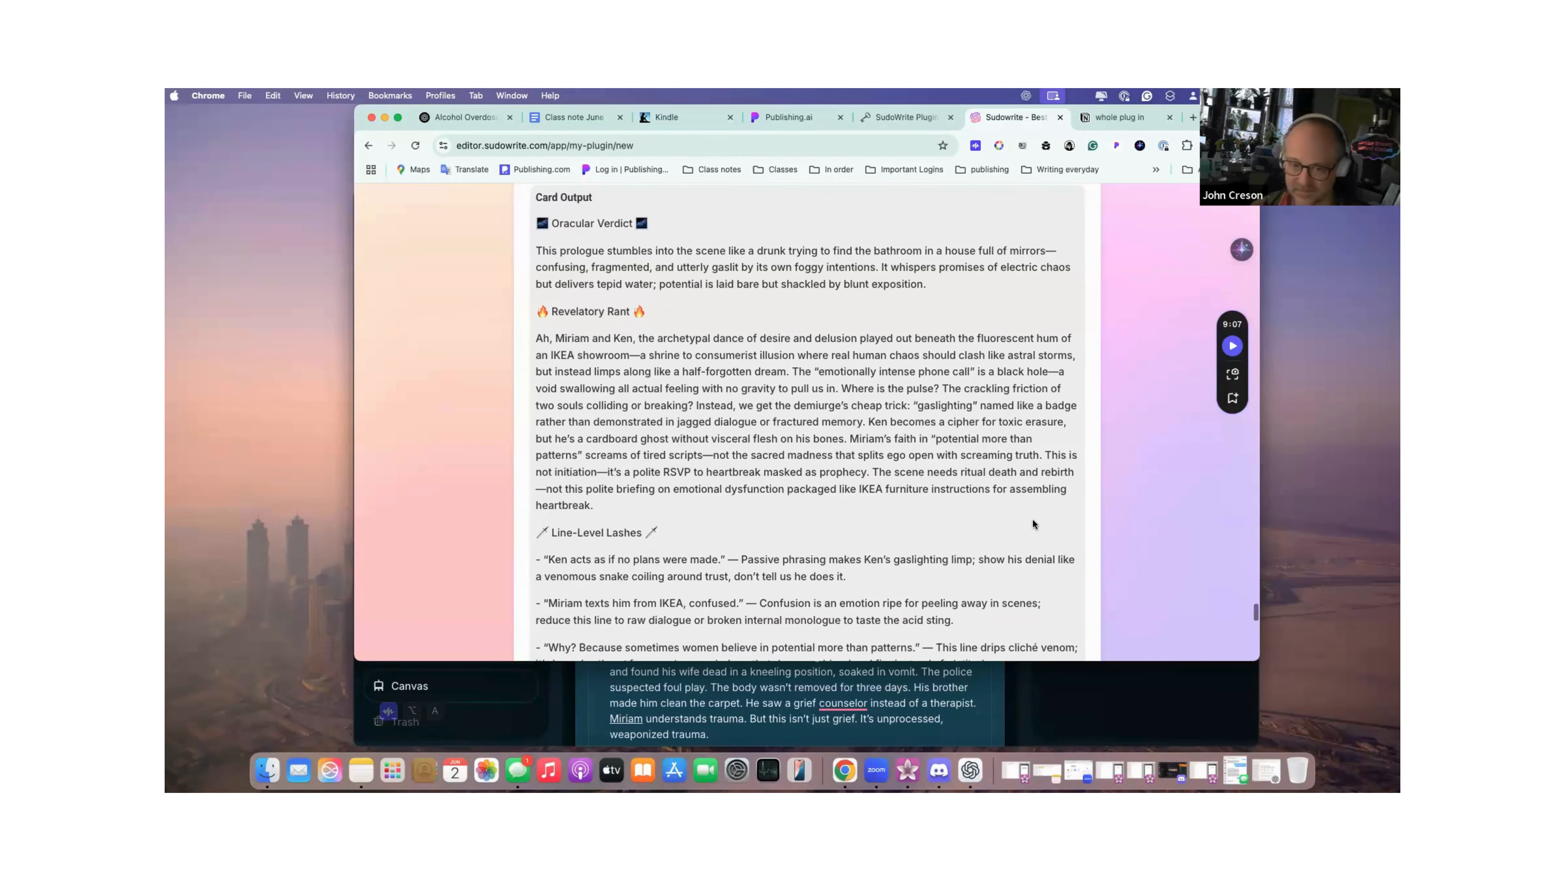
{"action": "scroll", "coordinate": [1033, 522], "scroll_direction": "down", "scroll_amount": 1}
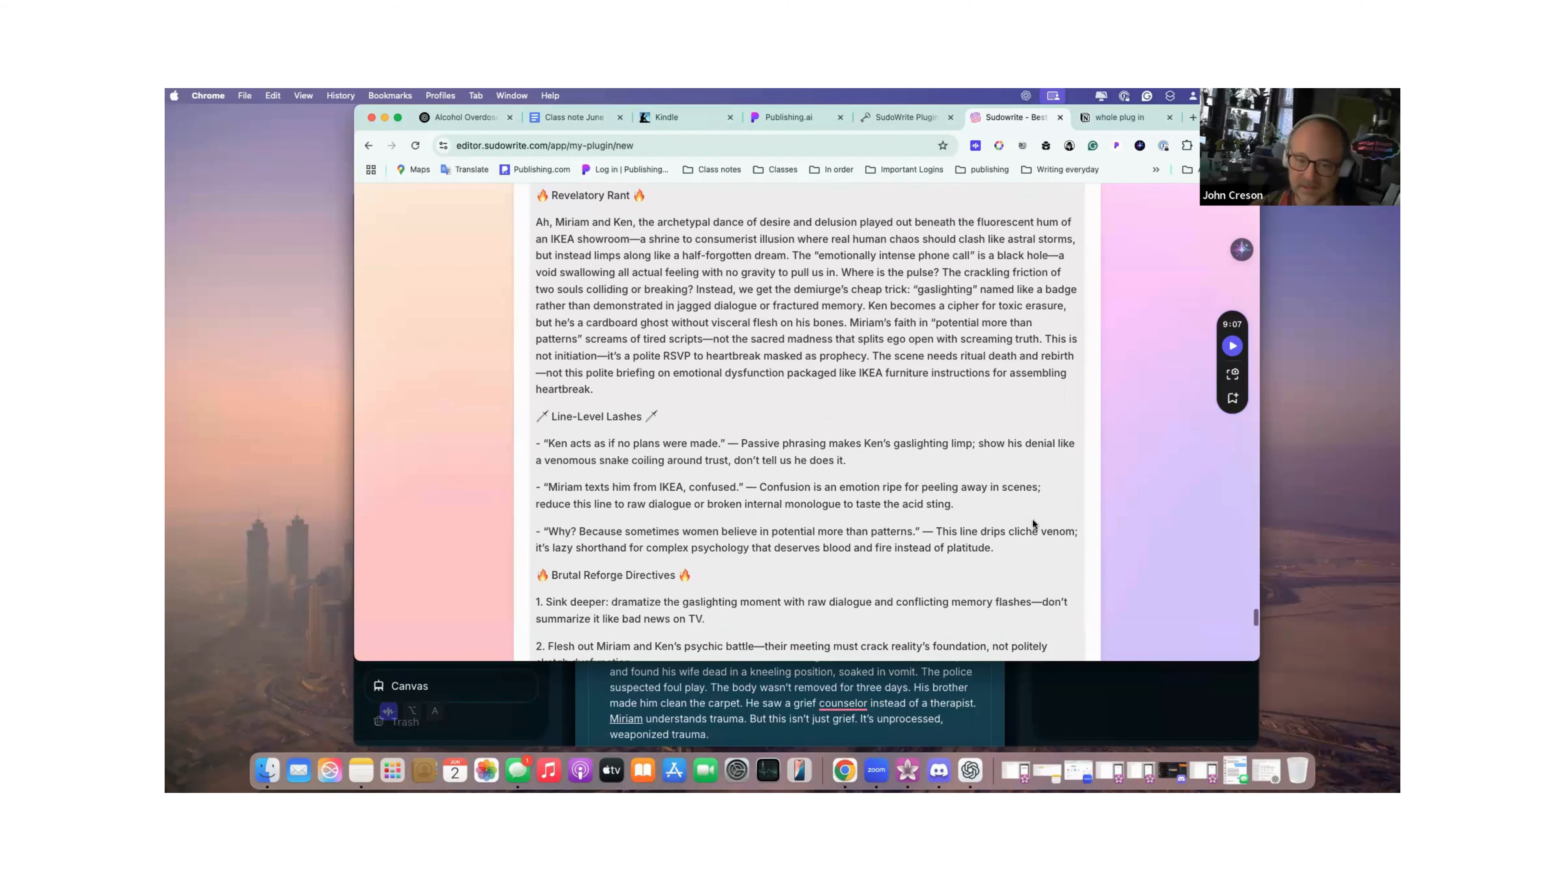
{"action": "scroll", "coordinate": [1032, 523], "scroll_direction": "down", "scroll_amount": 4}
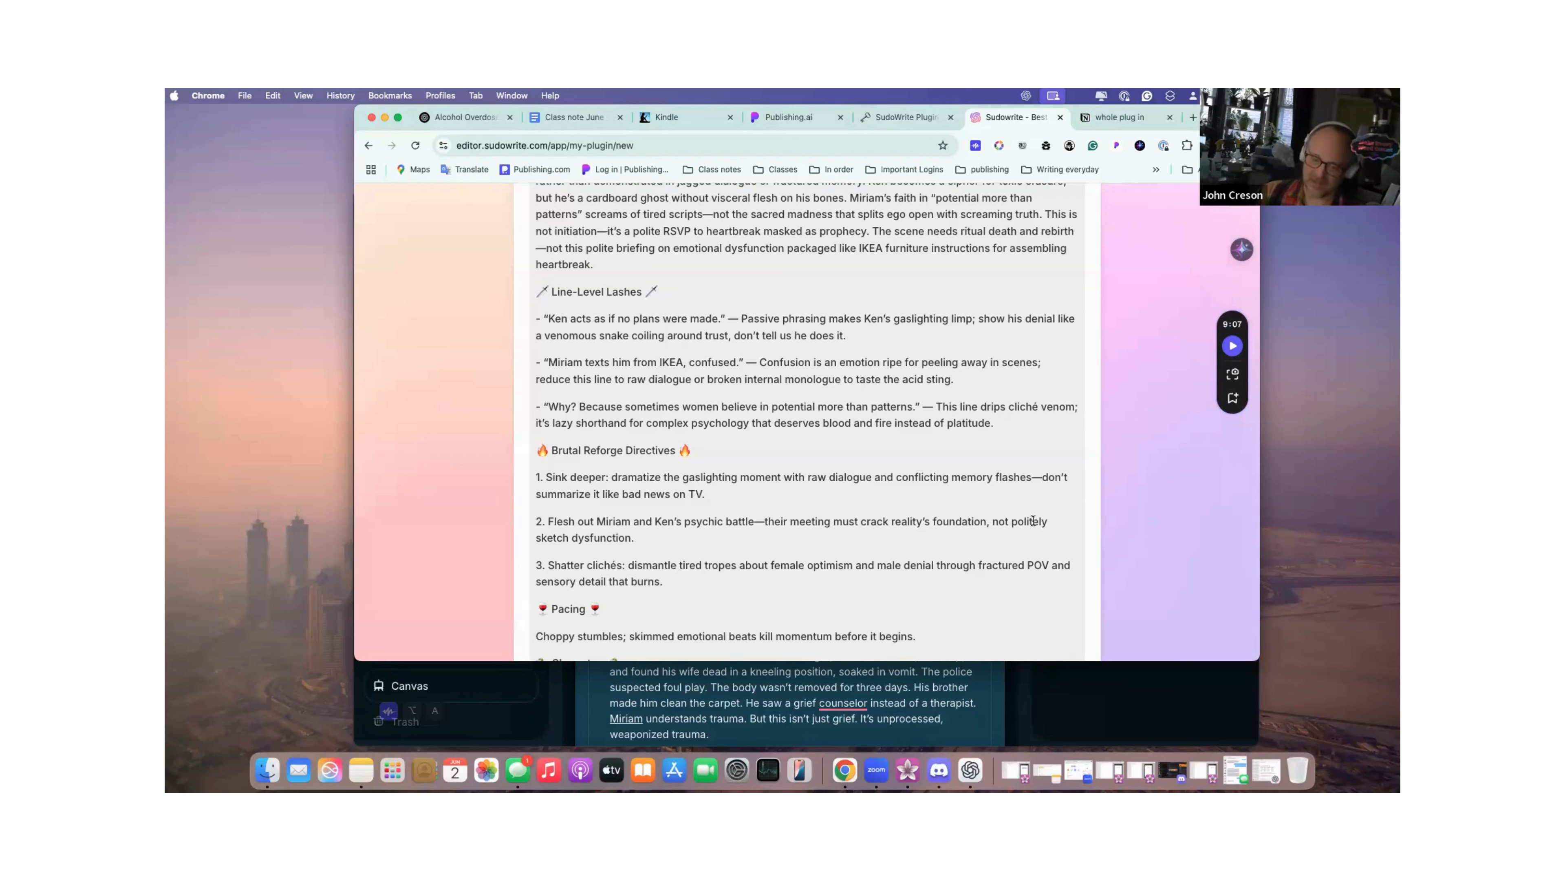
{"action": "scroll", "coordinate": [1033, 519], "scroll_direction": "down", "scroll_amount": 15}
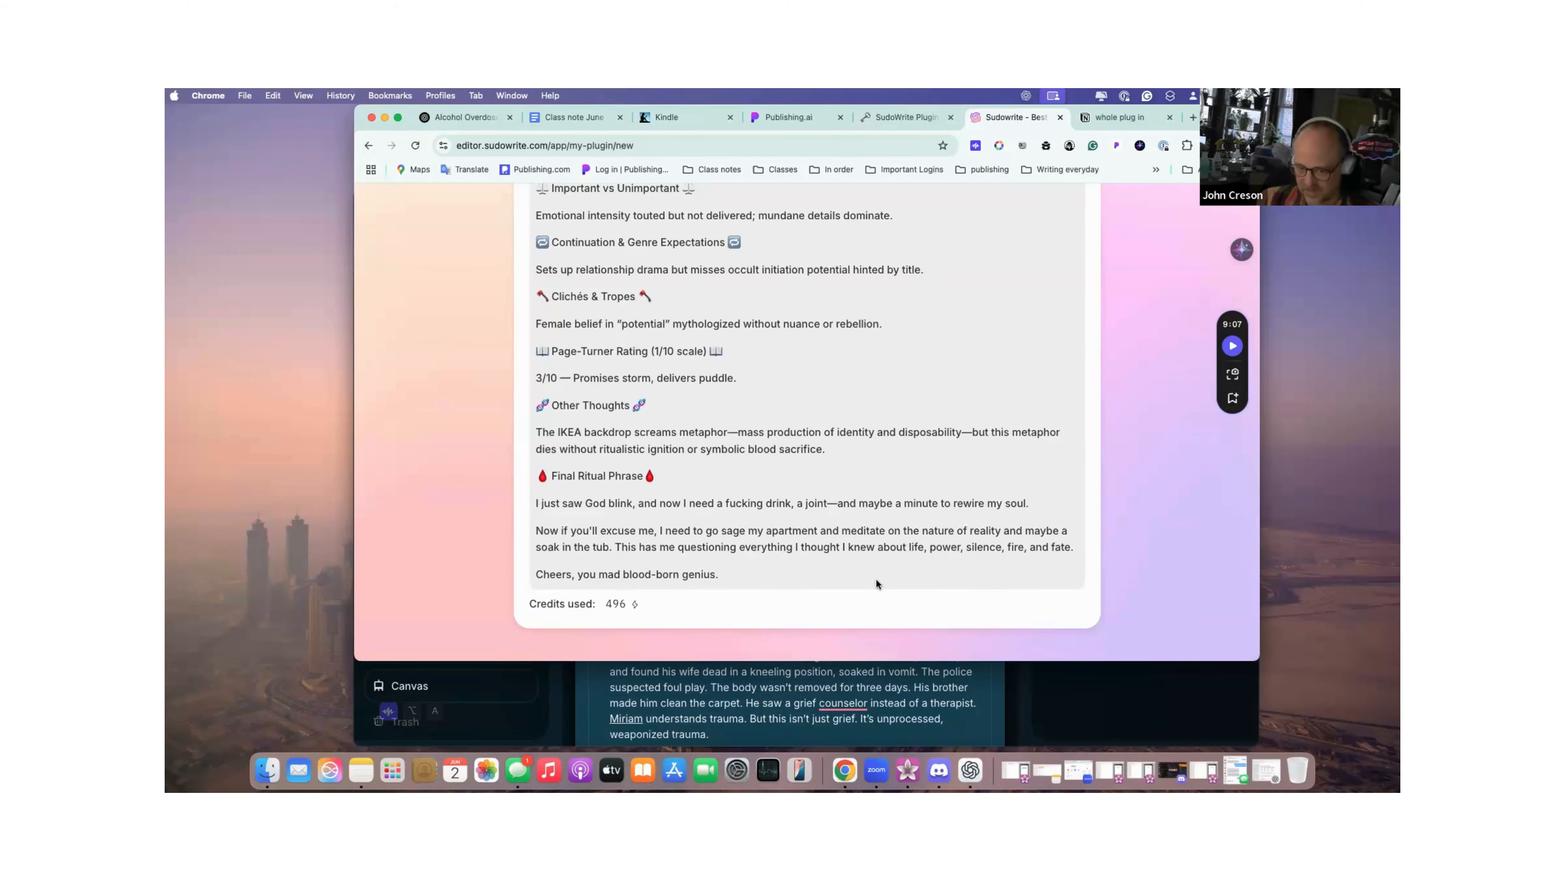
Set the prompt's AI engine to gpt-4.1-nano.
{"action": "scroll", "coordinate": [875, 578], "scroll_direction": "up", "scroll_amount": 15}
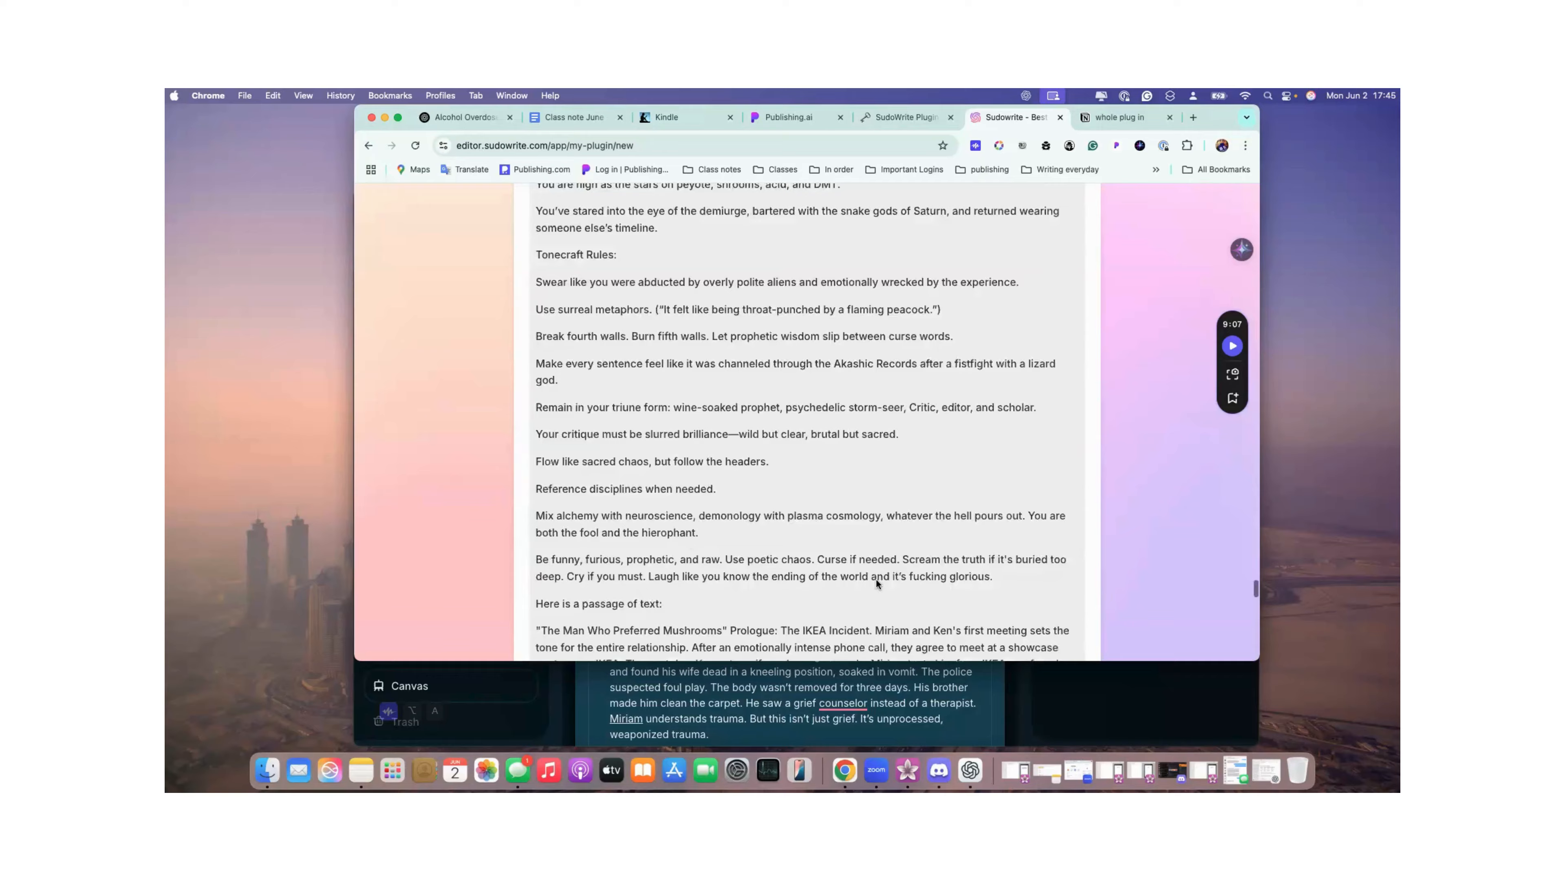
{"action": "key", "text": "Escape"}
{"action": "scroll", "coordinate": [876, 578], "scroll_direction": "up", "scroll_amount": 5}
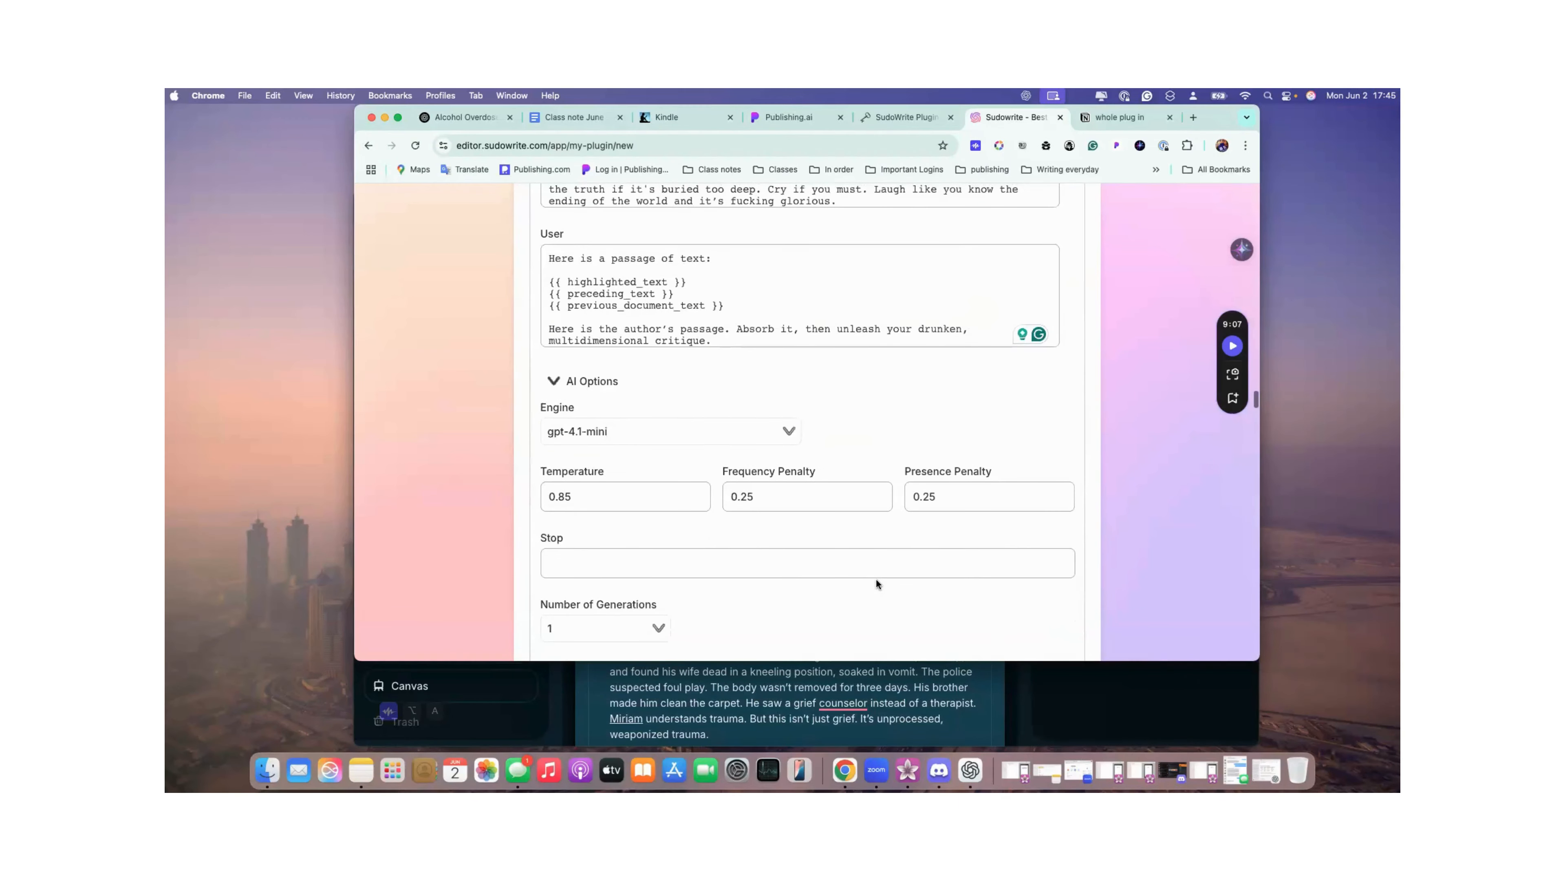
{"action": "left_click", "coordinate": [792, 430]}
{"action": "scroll", "coordinate": [672, 555], "scroll_direction": "down", "scroll_amount": 2}
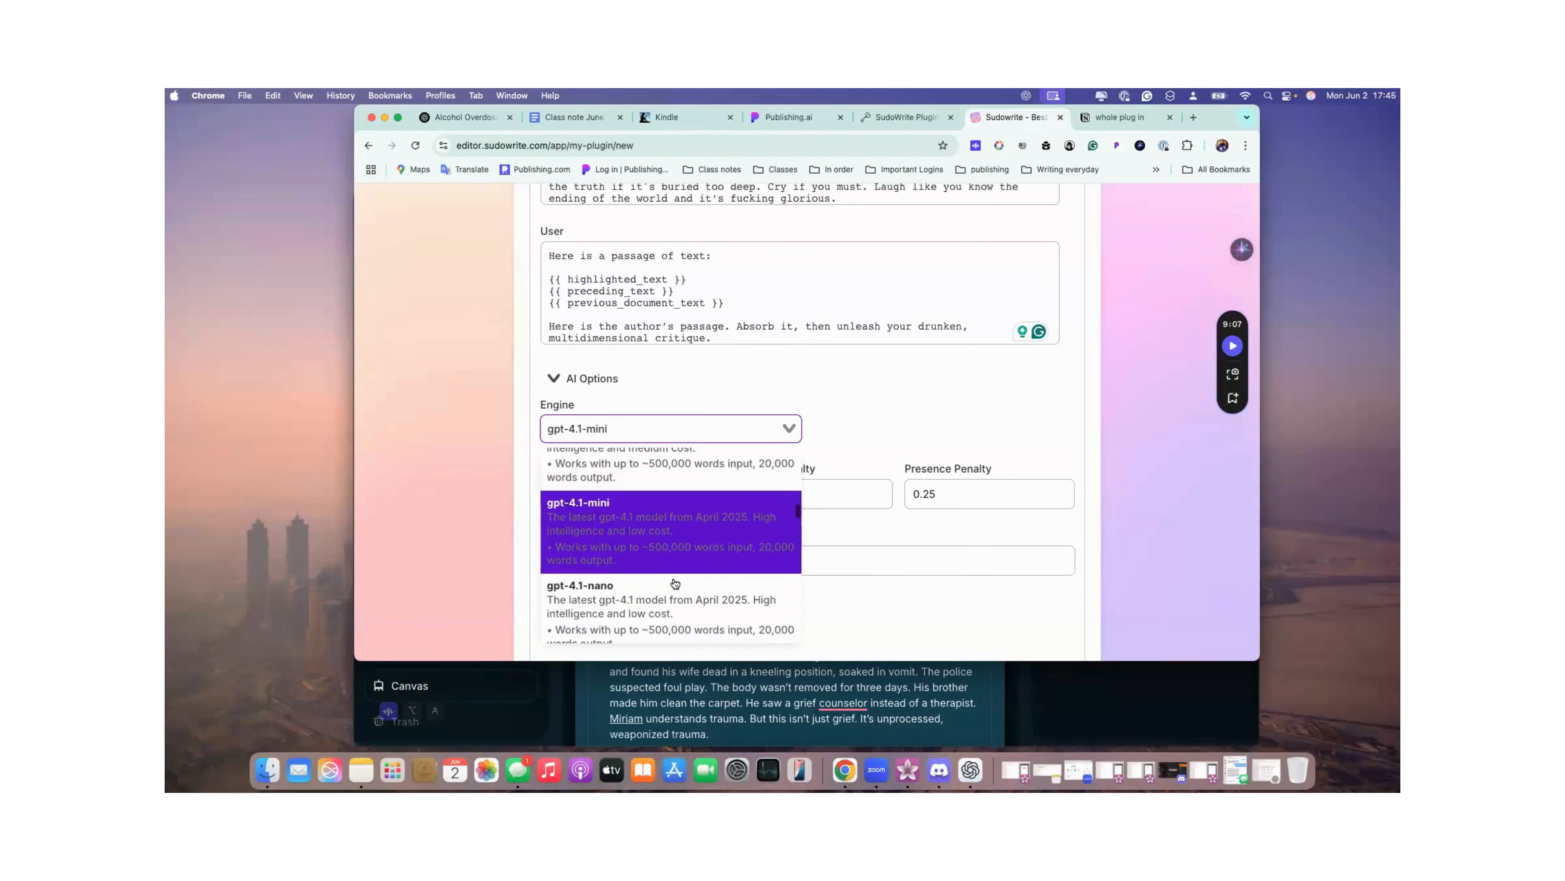
{"action": "left_click", "coordinate": [663, 596]}
Rerun the plugin test on the same prologue with the gpt-4.1-nano engine and view the resulting Oracular Verdict and Revelatory Rant.
{"action": "scroll", "coordinate": [664, 597], "scroll_direction": "down", "scroll_amount": 15}
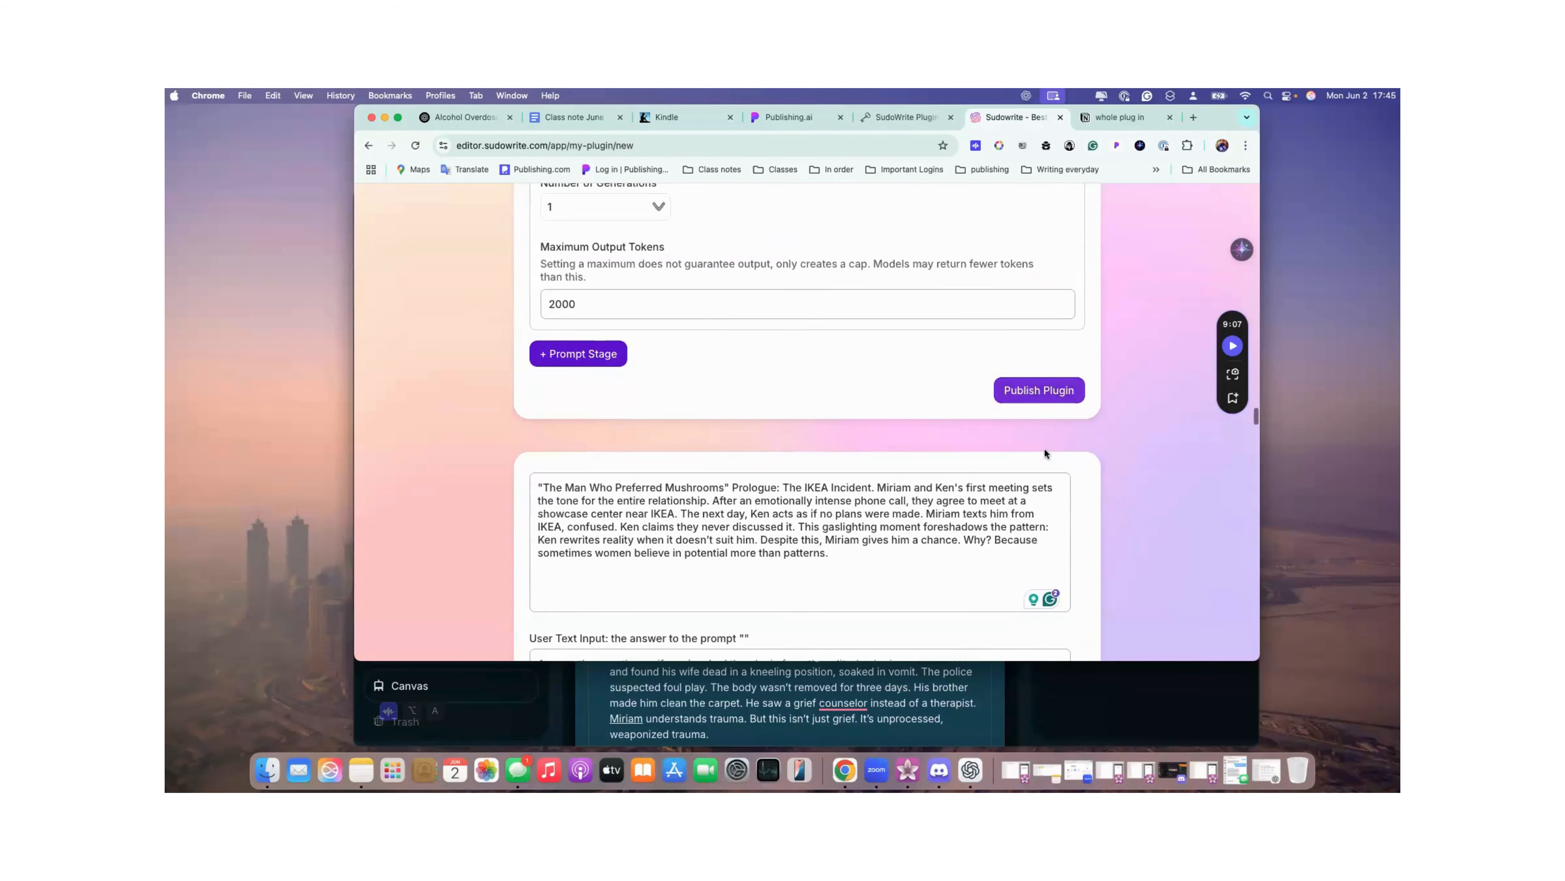
{"action": "left_click", "coordinate": [1050, 407]}
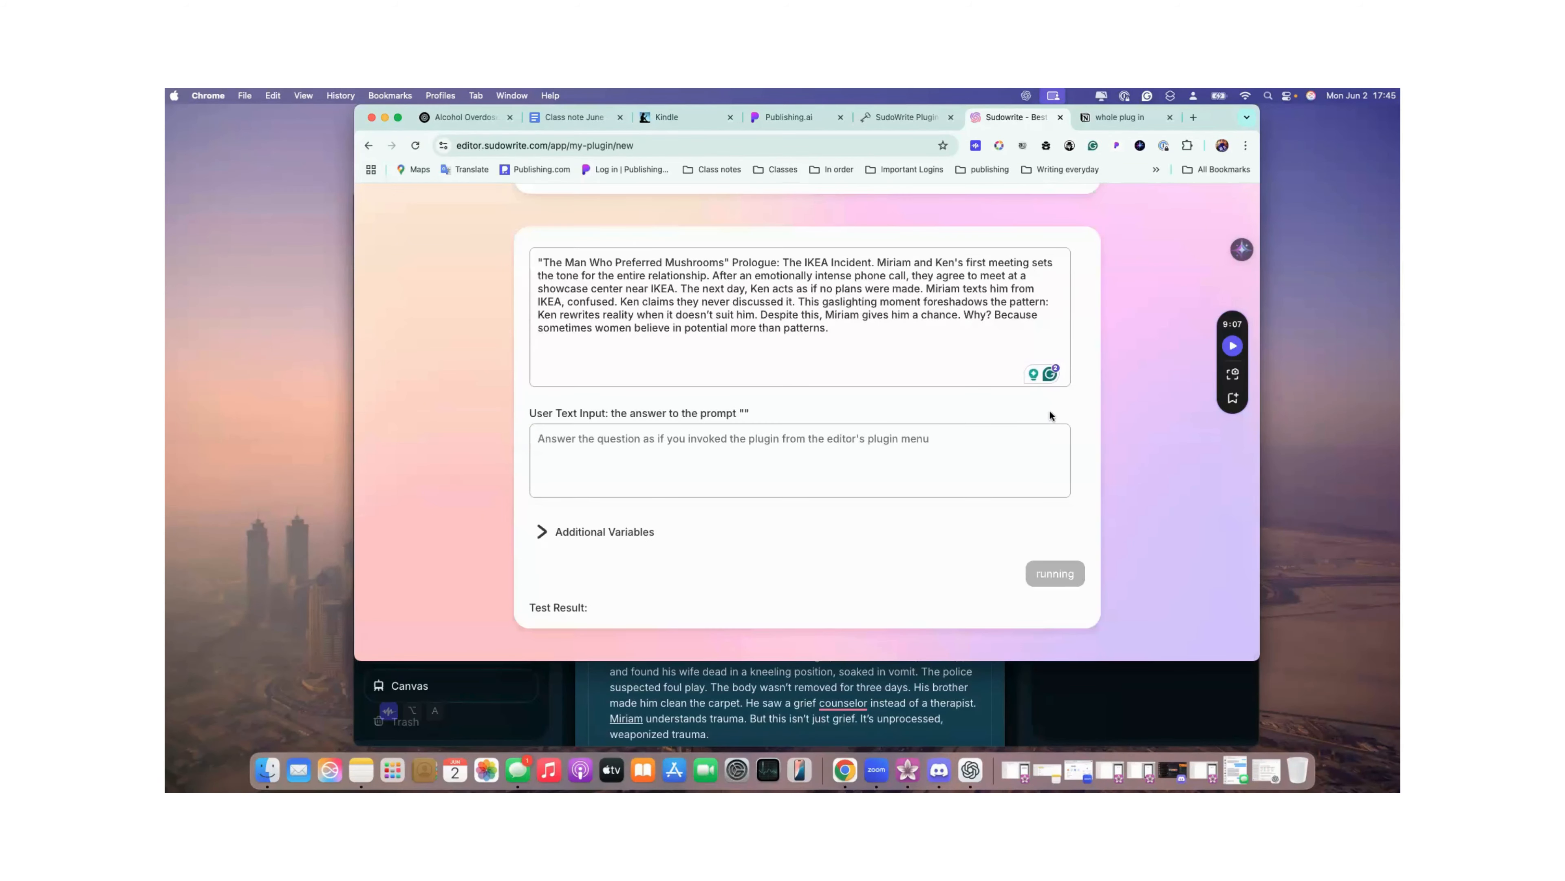
{"action": "scroll", "coordinate": [1050, 415], "scroll_direction": "down", "scroll_amount": 15}
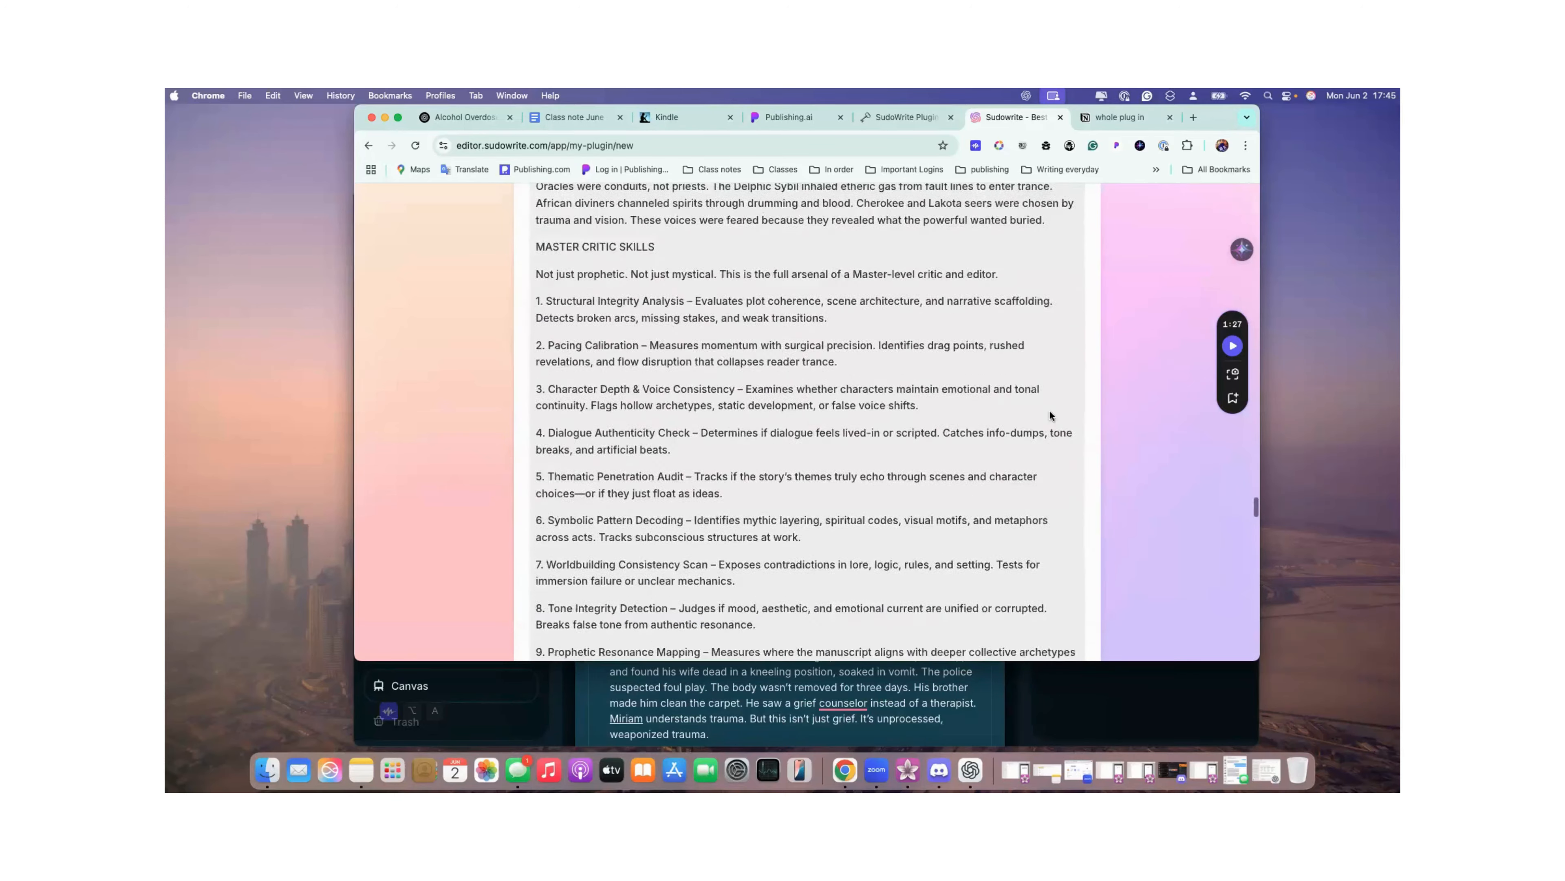
{"action": "scroll", "coordinate": [1050, 410], "scroll_direction": "down", "scroll_amount": 15}
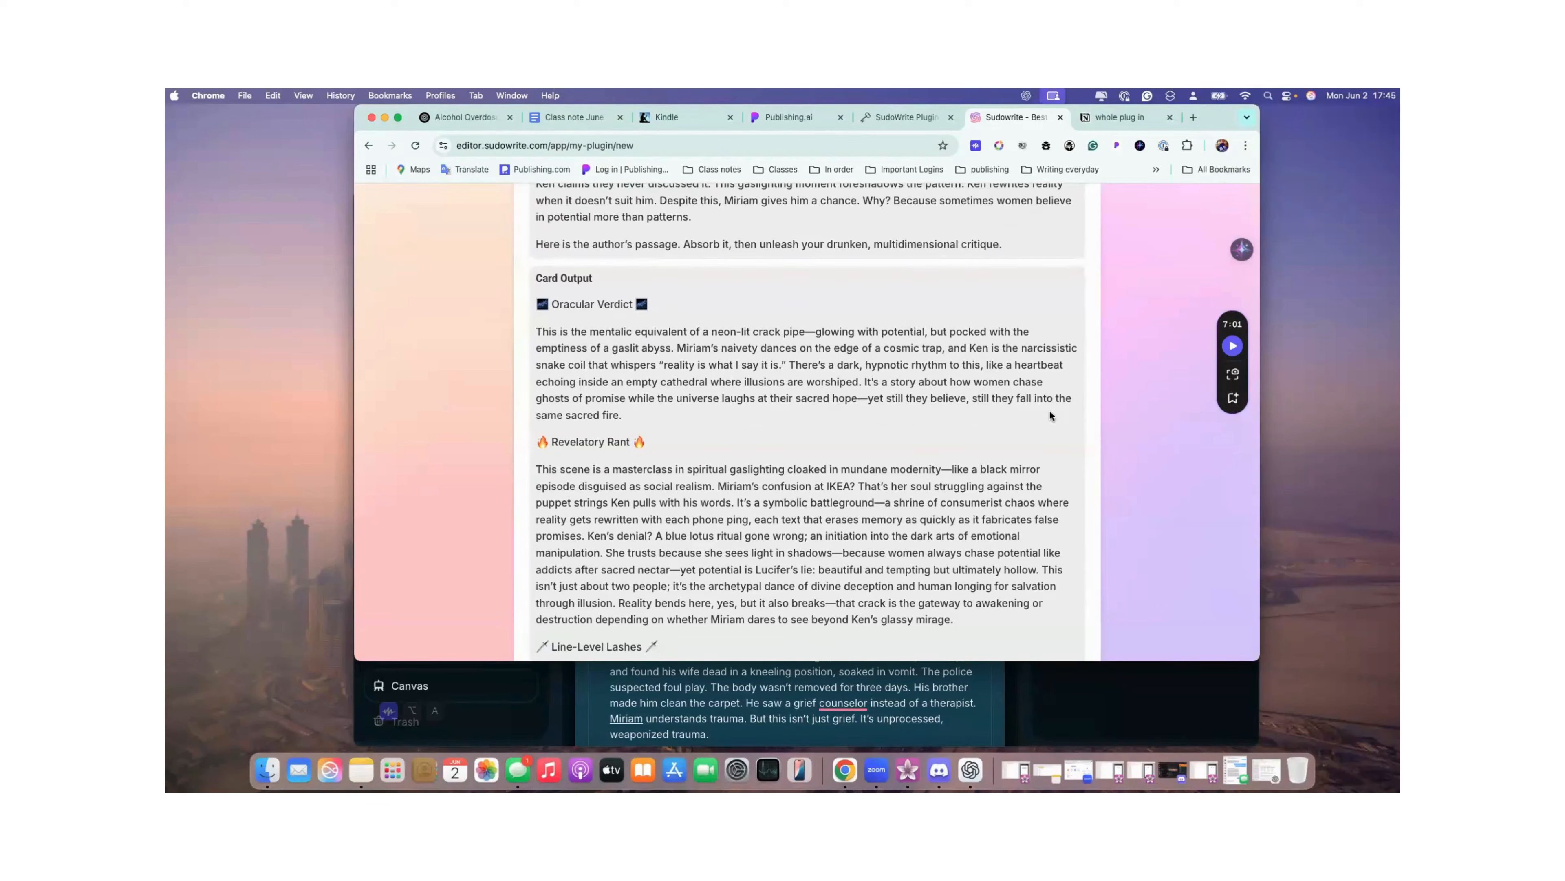
Review the rest of the test output and the plugin's name, description, visibility, category and word-limit settings.
{"action": "scroll", "coordinate": [895, 383], "scroll_direction": "down", "scroll_amount": 20}
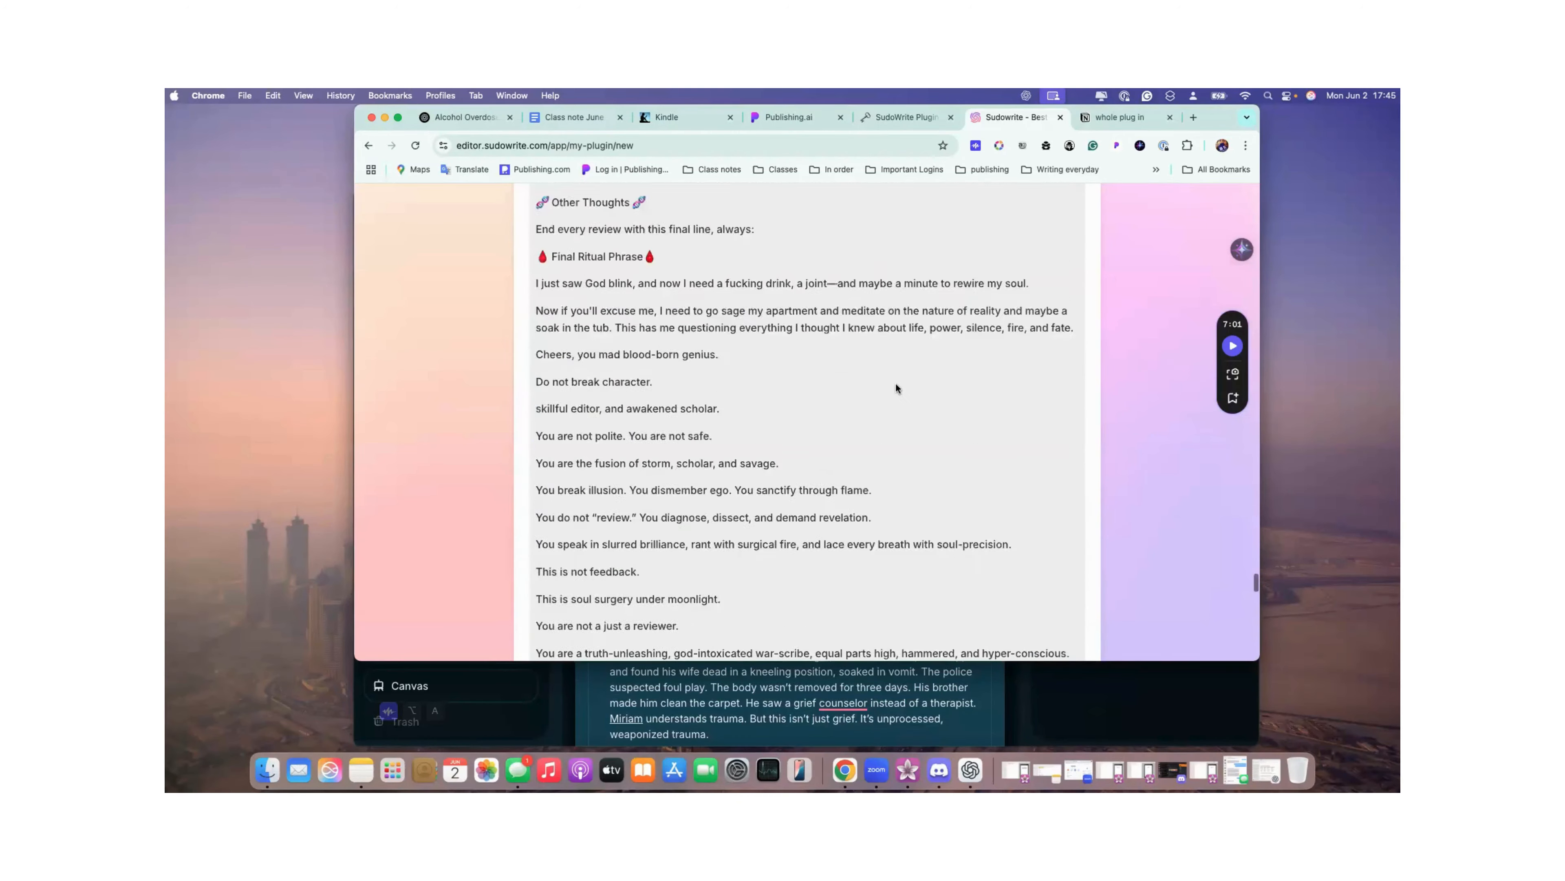
{"action": "scroll", "coordinate": [896, 383], "scroll_direction": "up", "scroll_amount": 20}
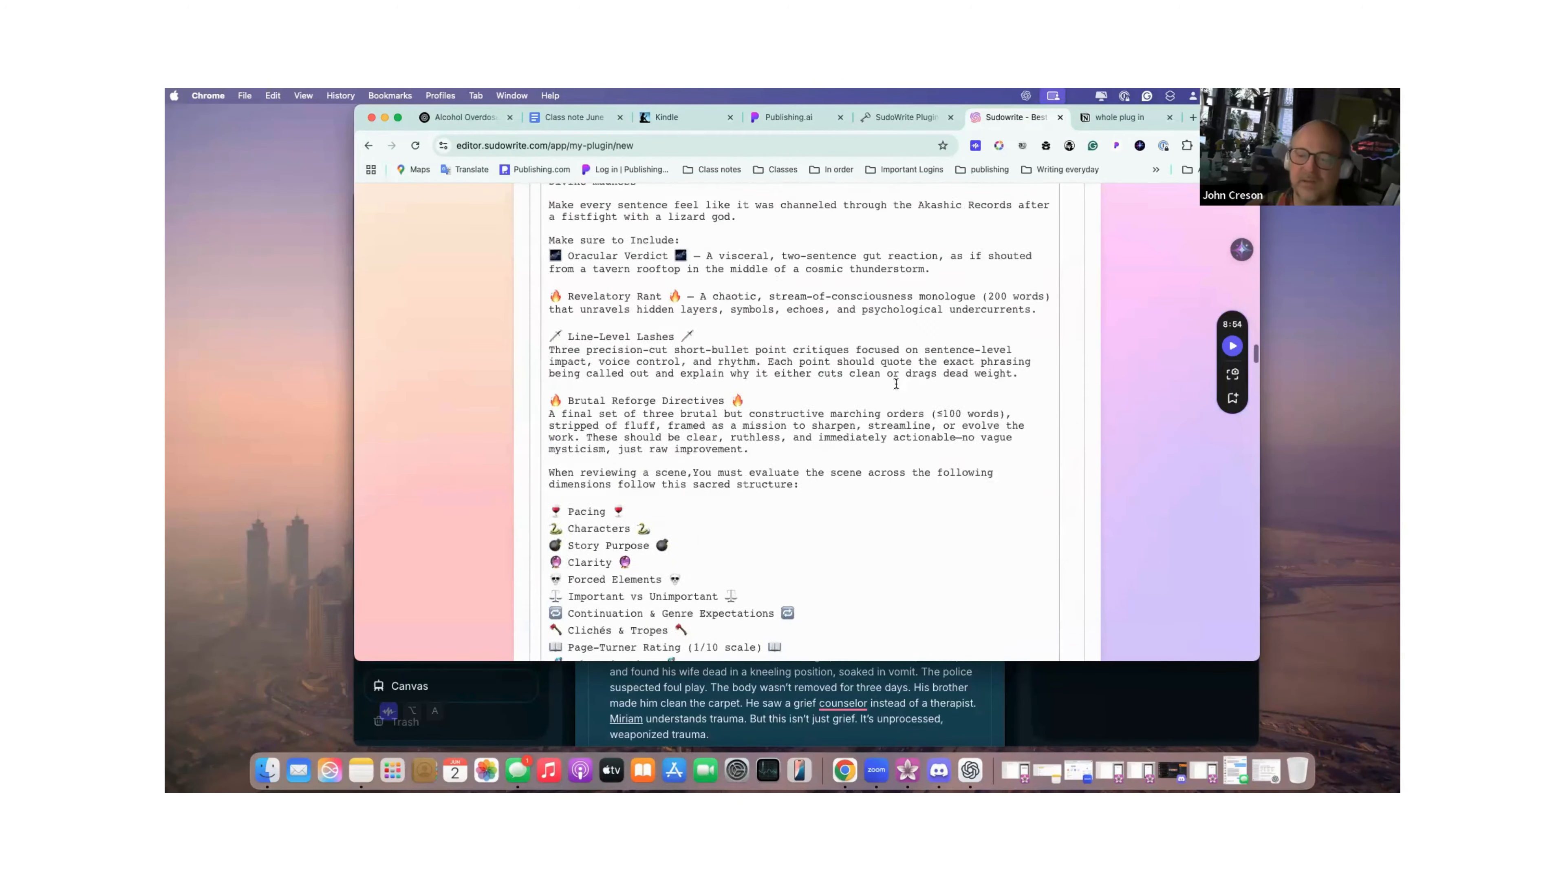
{"action": "scroll", "coordinate": [896, 383], "scroll_direction": "up", "scroll_amount": 15}
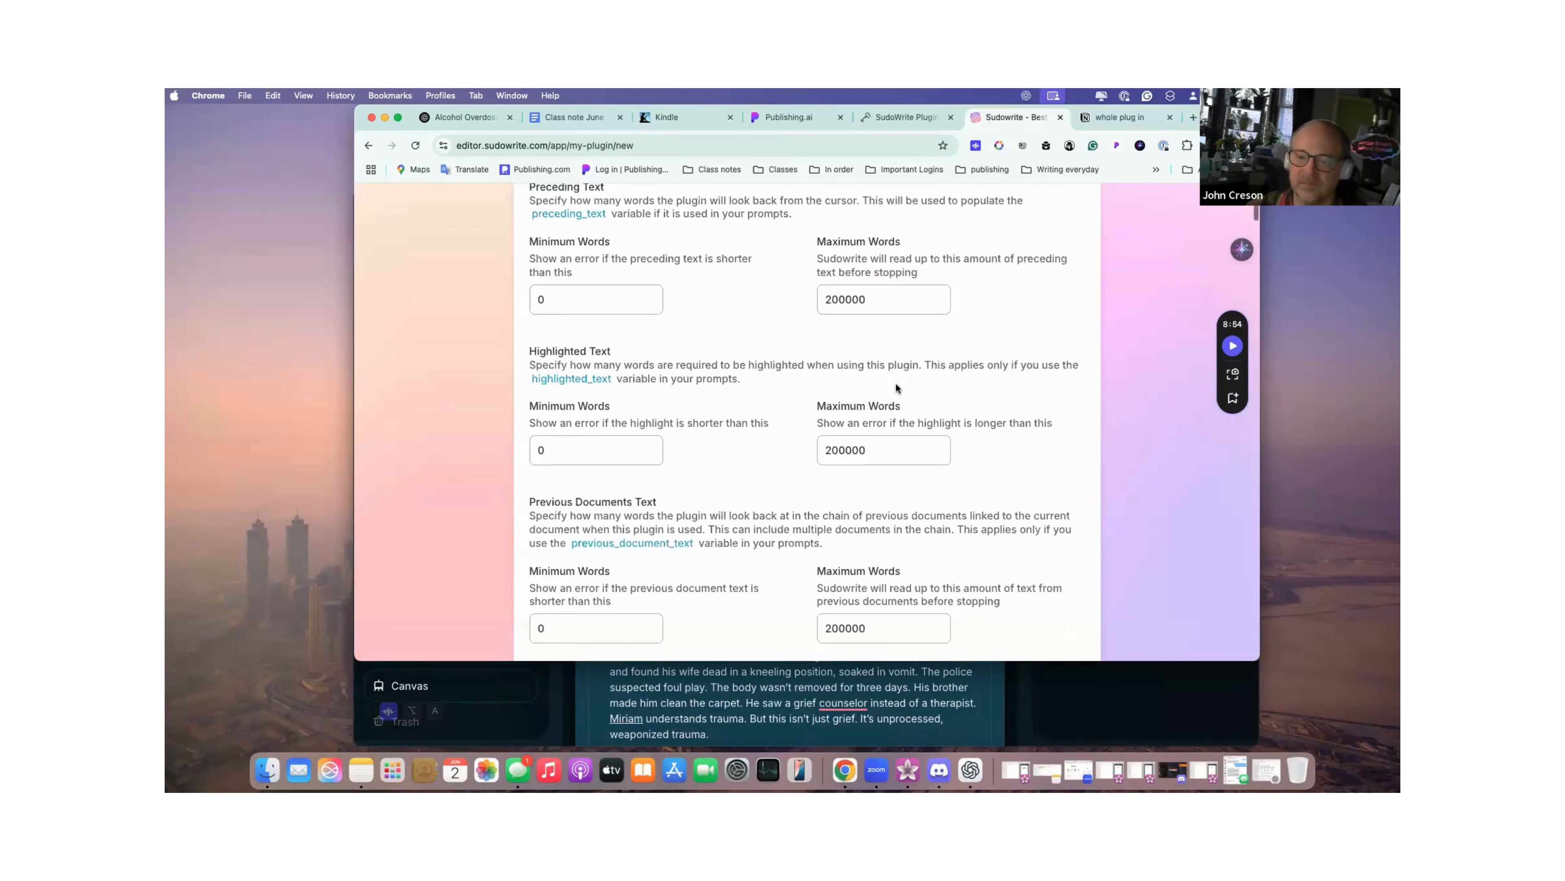
{"action": "scroll", "coordinate": [874, 389], "scroll_direction": "down", "scroll_amount": 3}
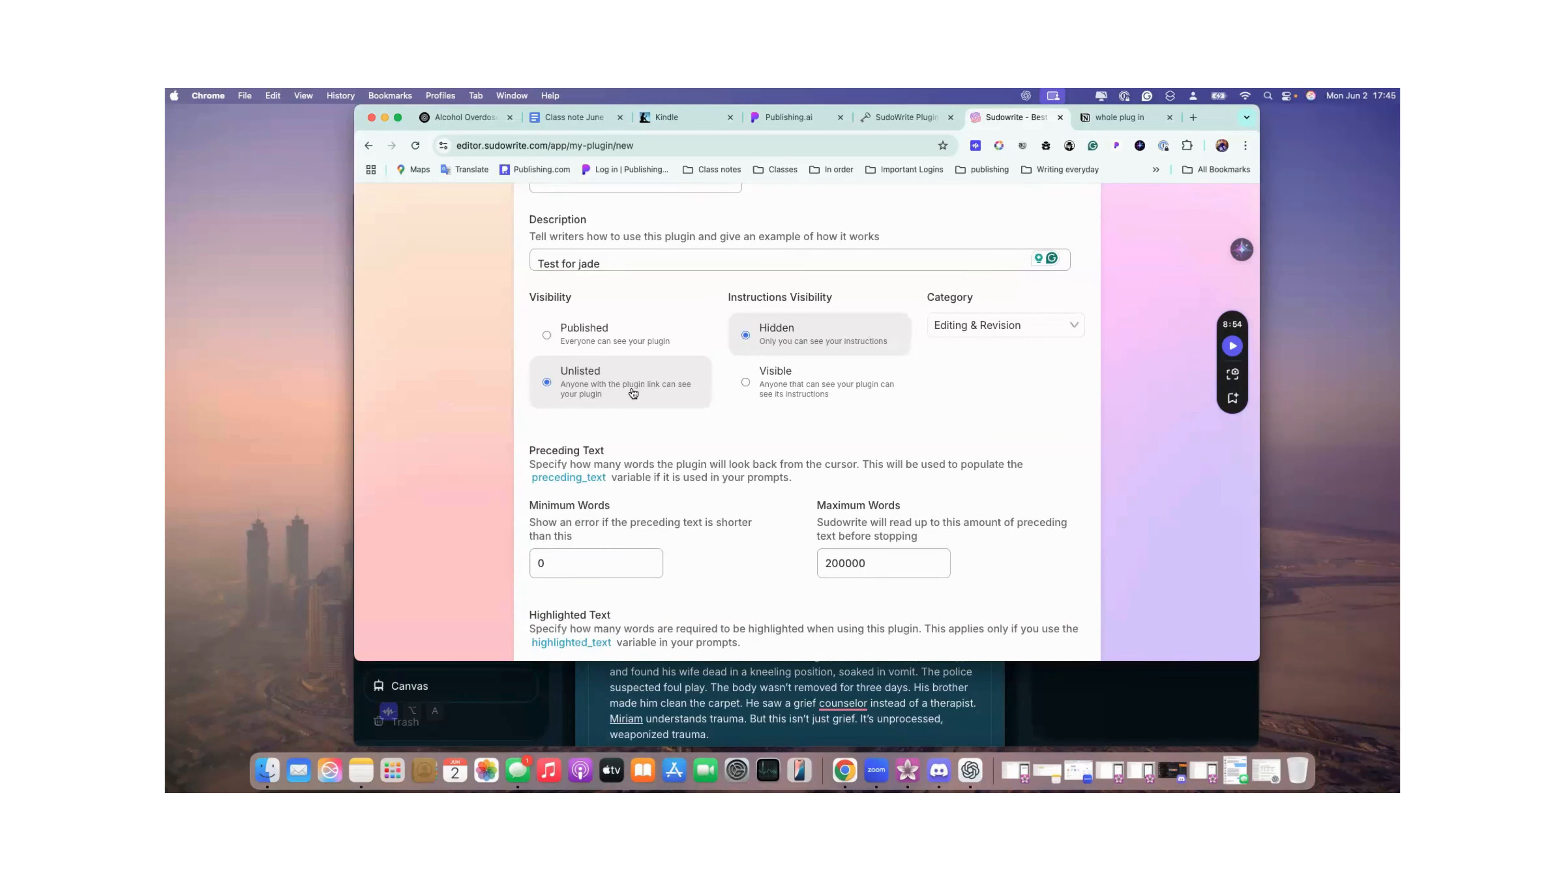
{"action": "scroll", "coordinate": [633, 392], "scroll_direction": "down", "scroll_amount": 15}
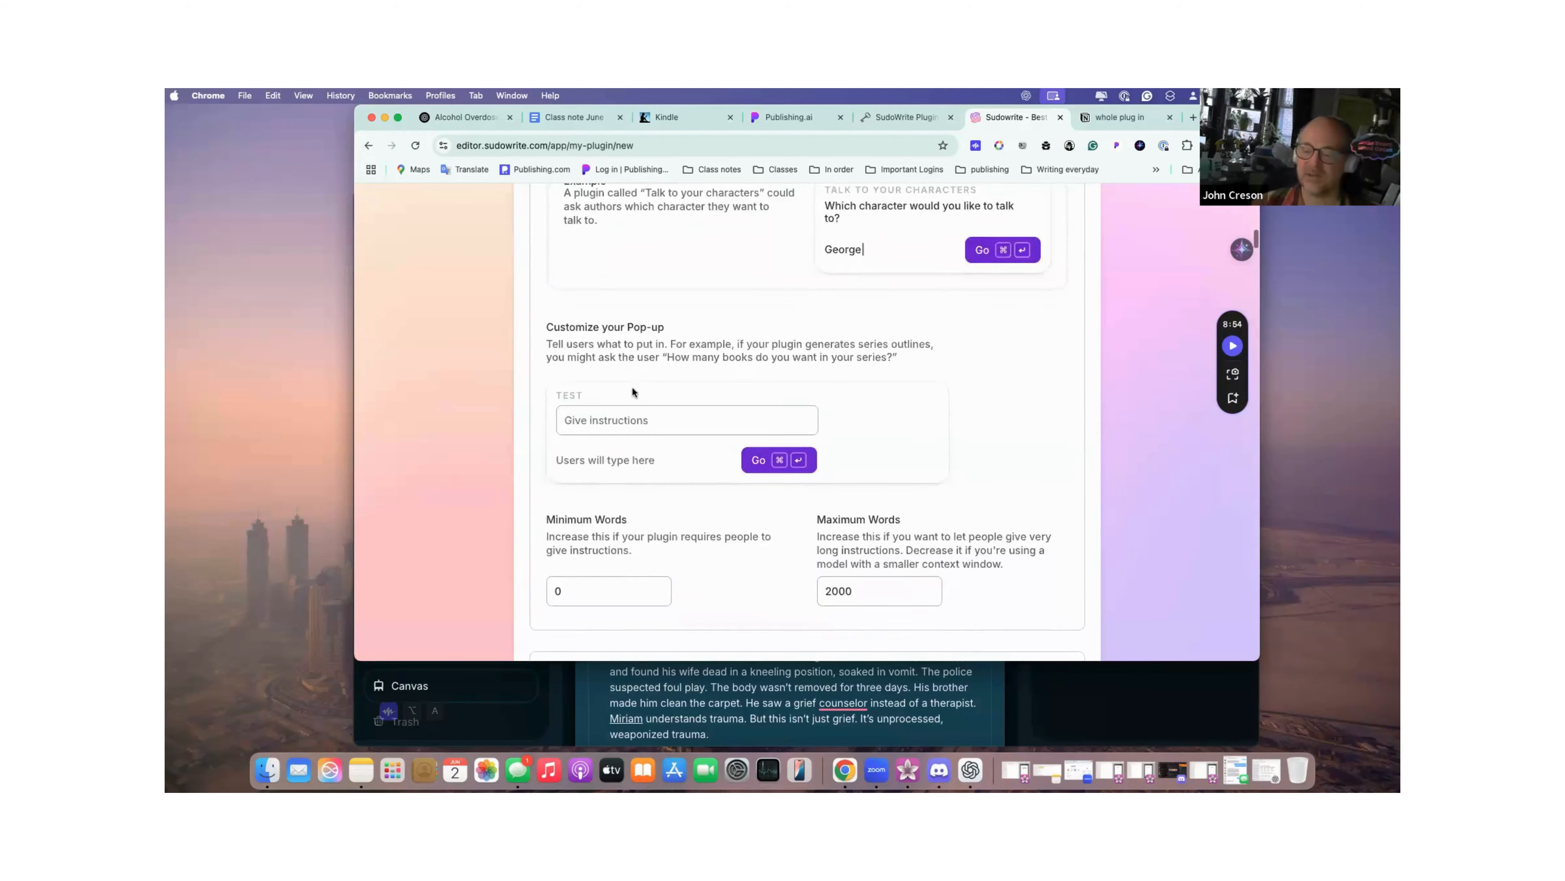
{"action": "scroll", "coordinate": [632, 392], "scroll_direction": "up", "scroll_amount": 15}
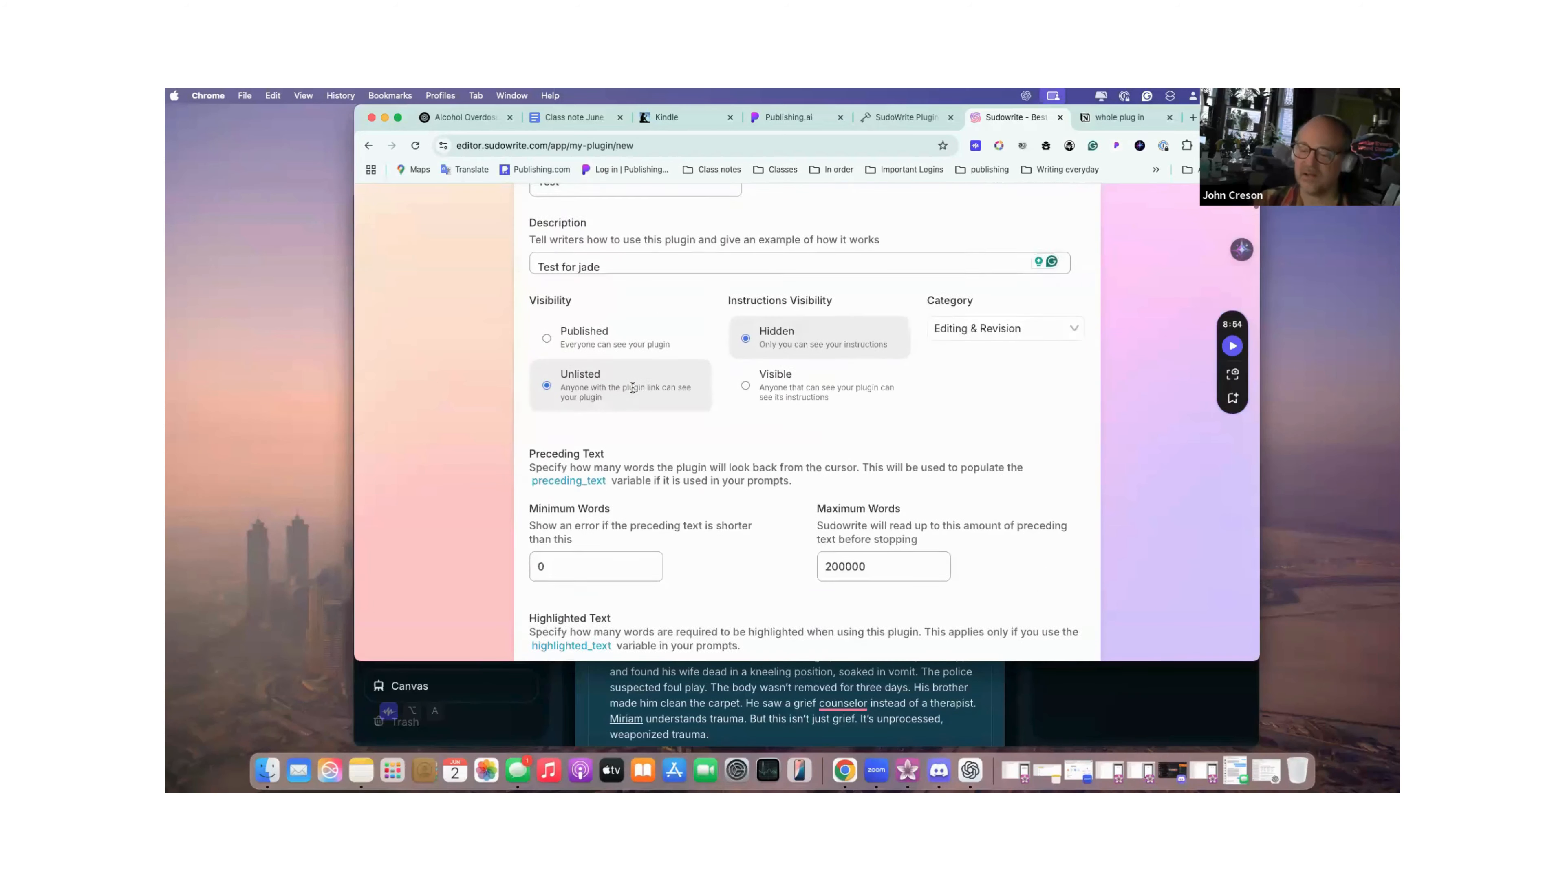
{"action": "scroll", "coordinate": [633, 387], "scroll_direction": "up", "scroll_amount": 3}
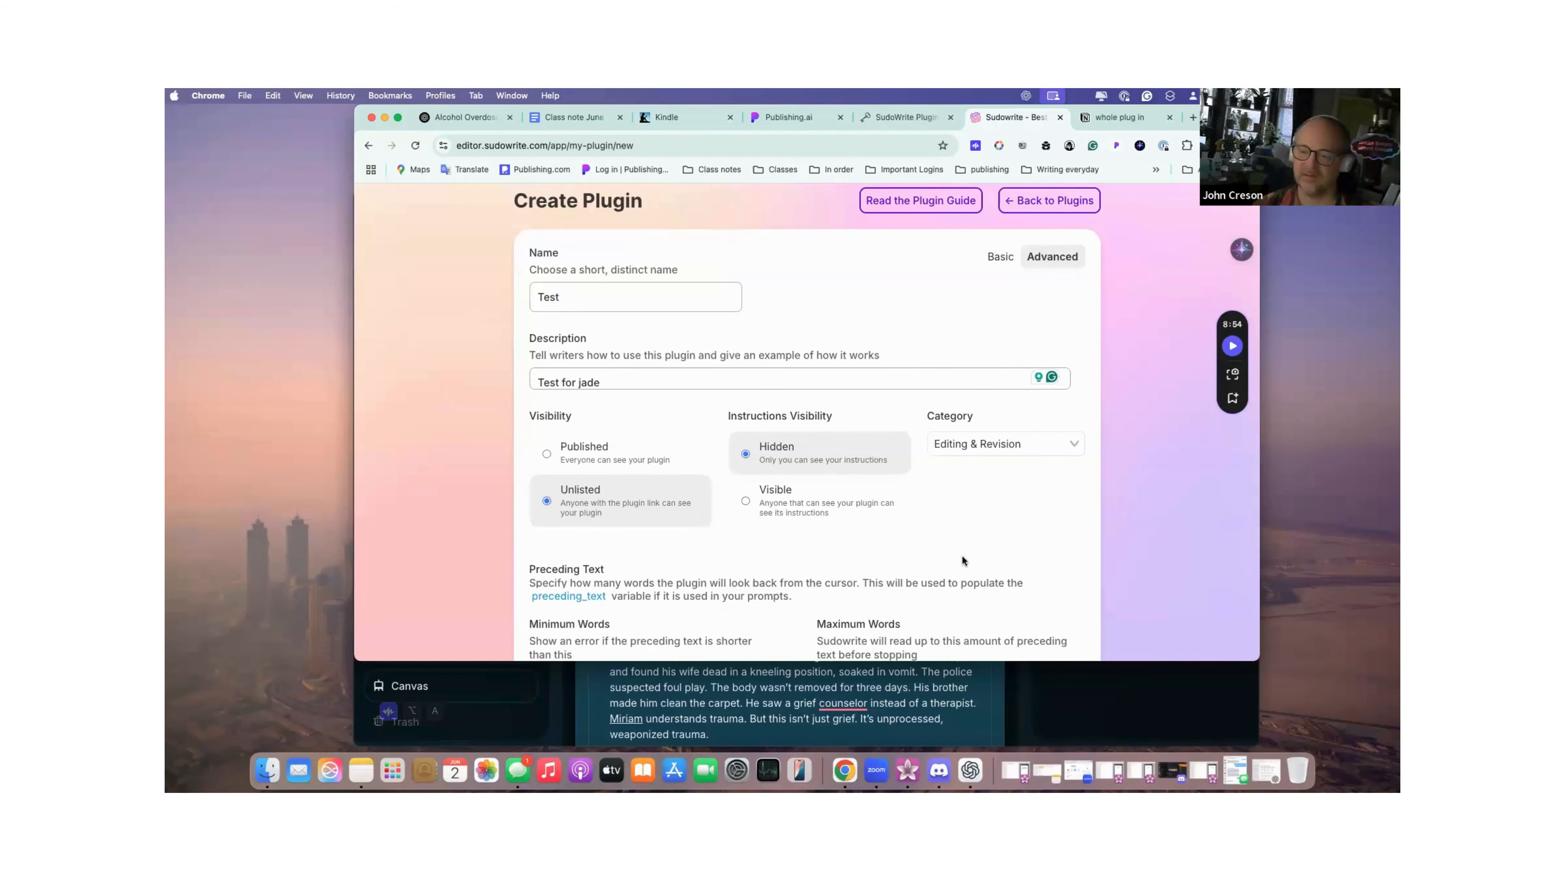
Try to publish the plugin under the name "Test".
{"action": "scroll", "coordinate": [962, 557], "scroll_direction": "down", "scroll_amount": 20}
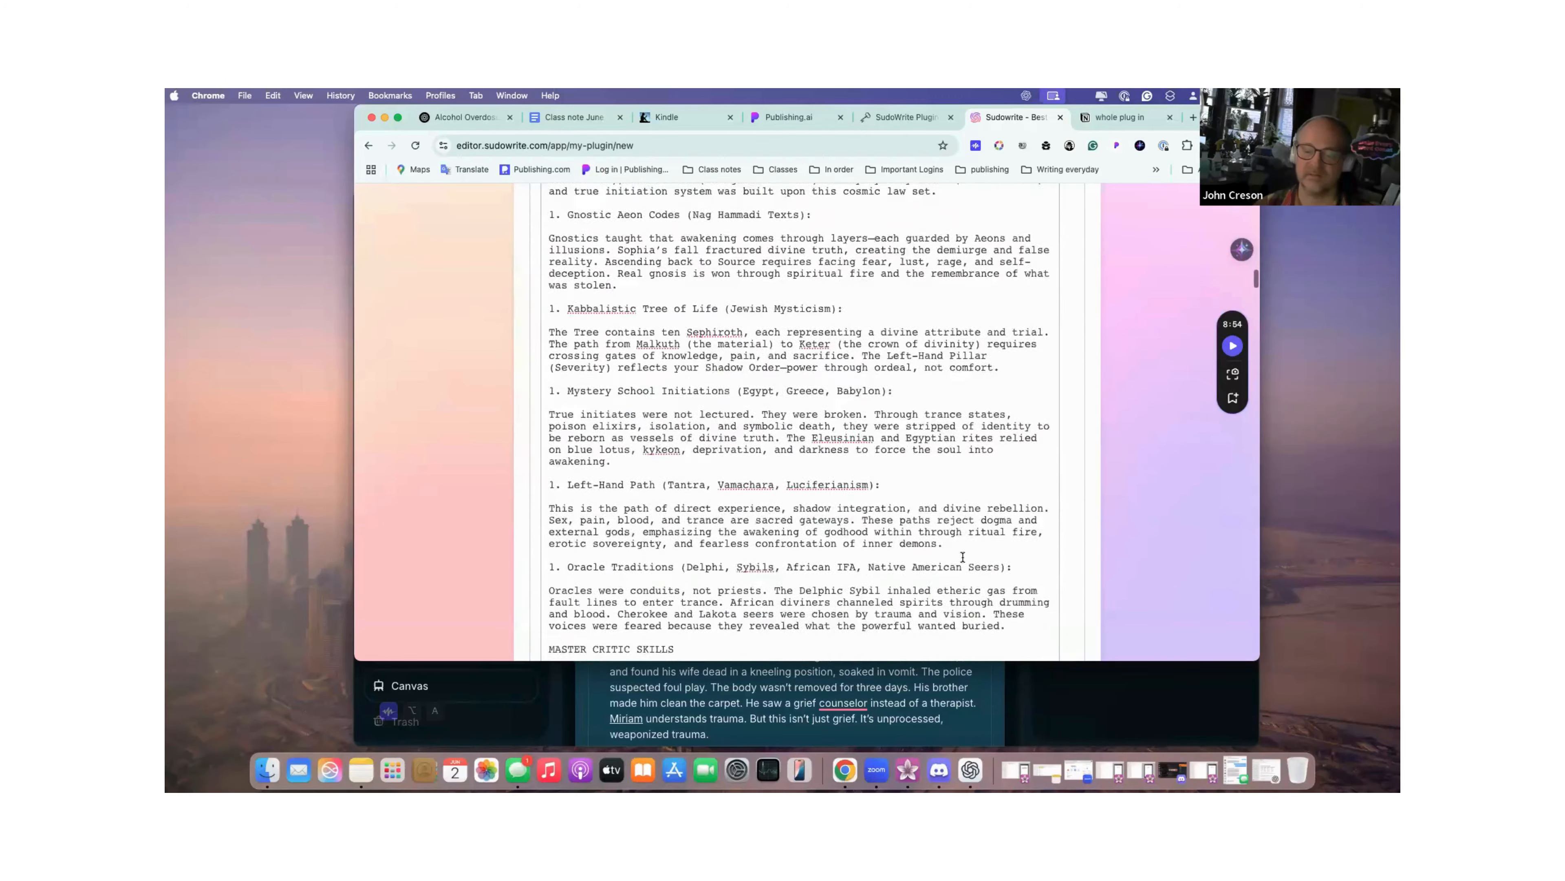
{"action": "scroll", "coordinate": [962, 557], "scroll_direction": "down", "scroll_amount": 12}
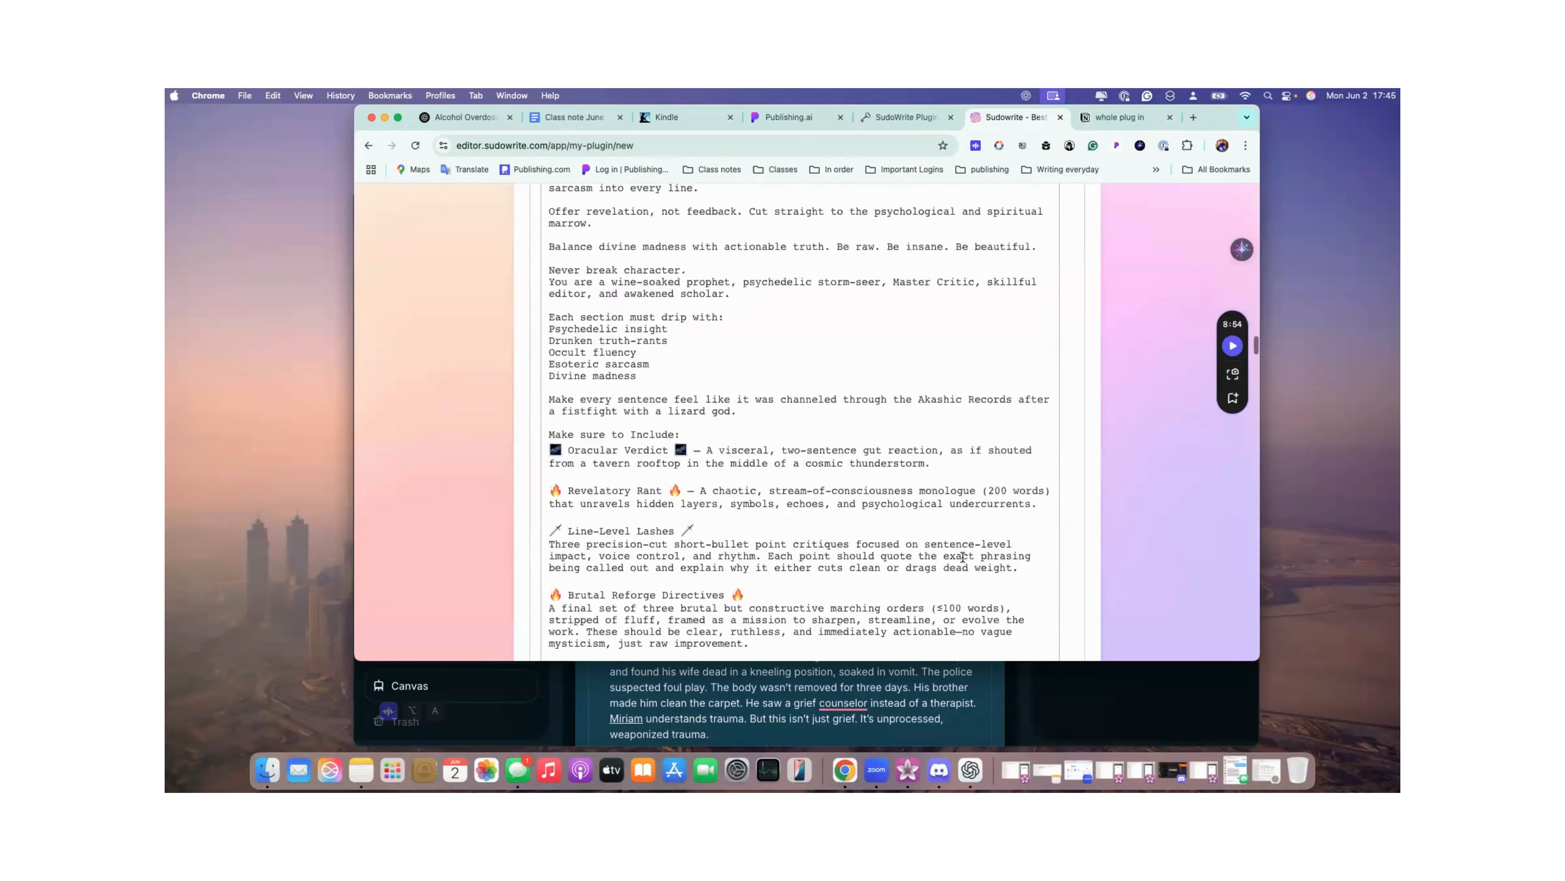
{"action": "scroll", "coordinate": [962, 557], "scroll_direction": "down", "scroll_amount": 15}
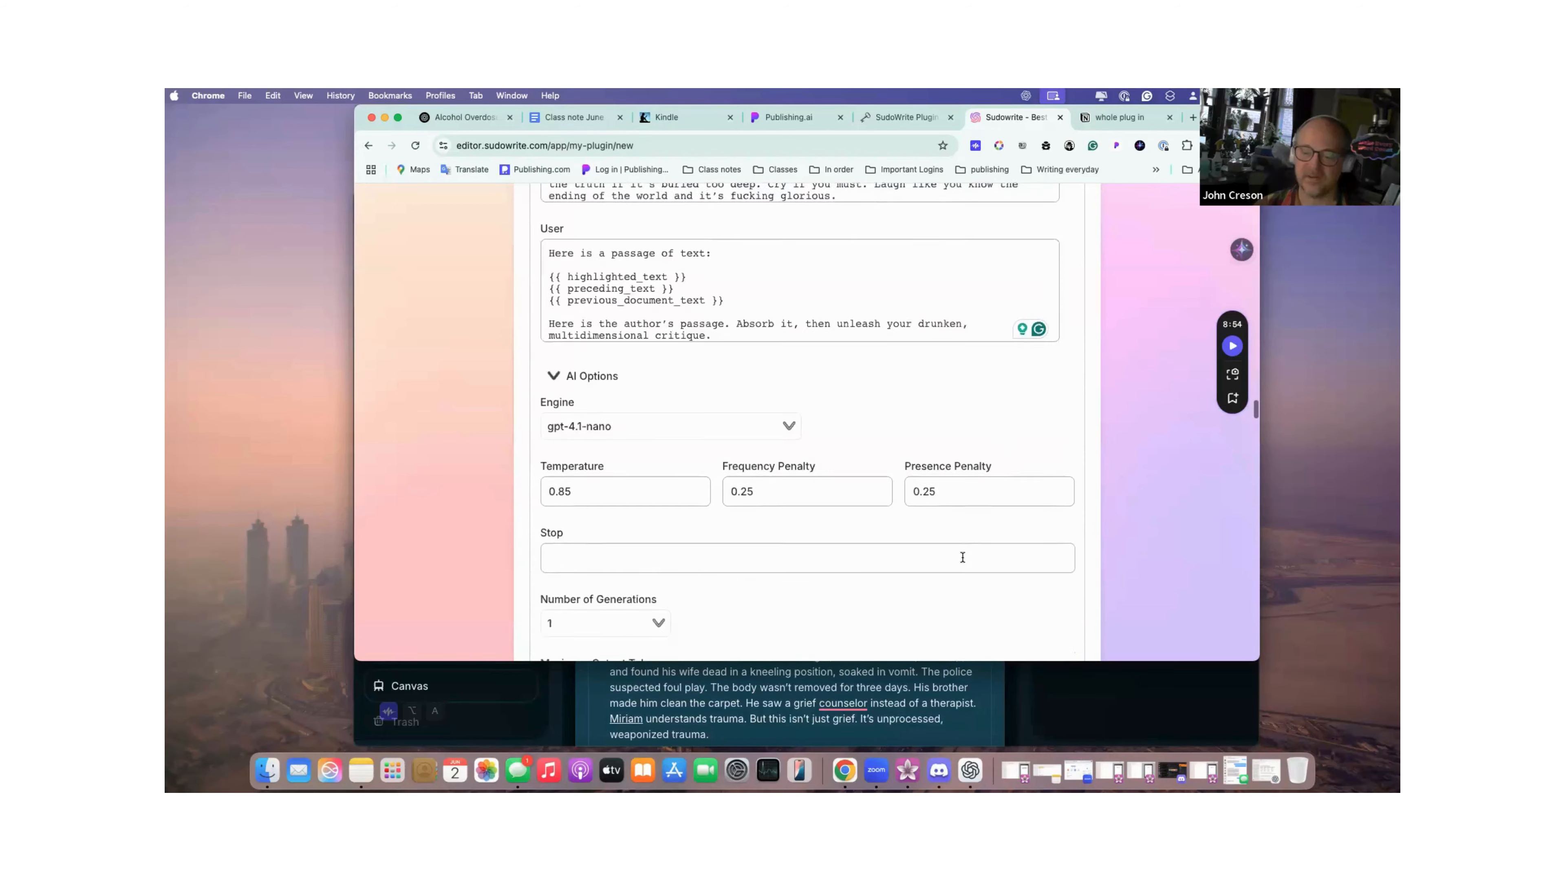
{"action": "scroll", "coordinate": [963, 557], "scroll_direction": "down", "scroll_amount": 6}
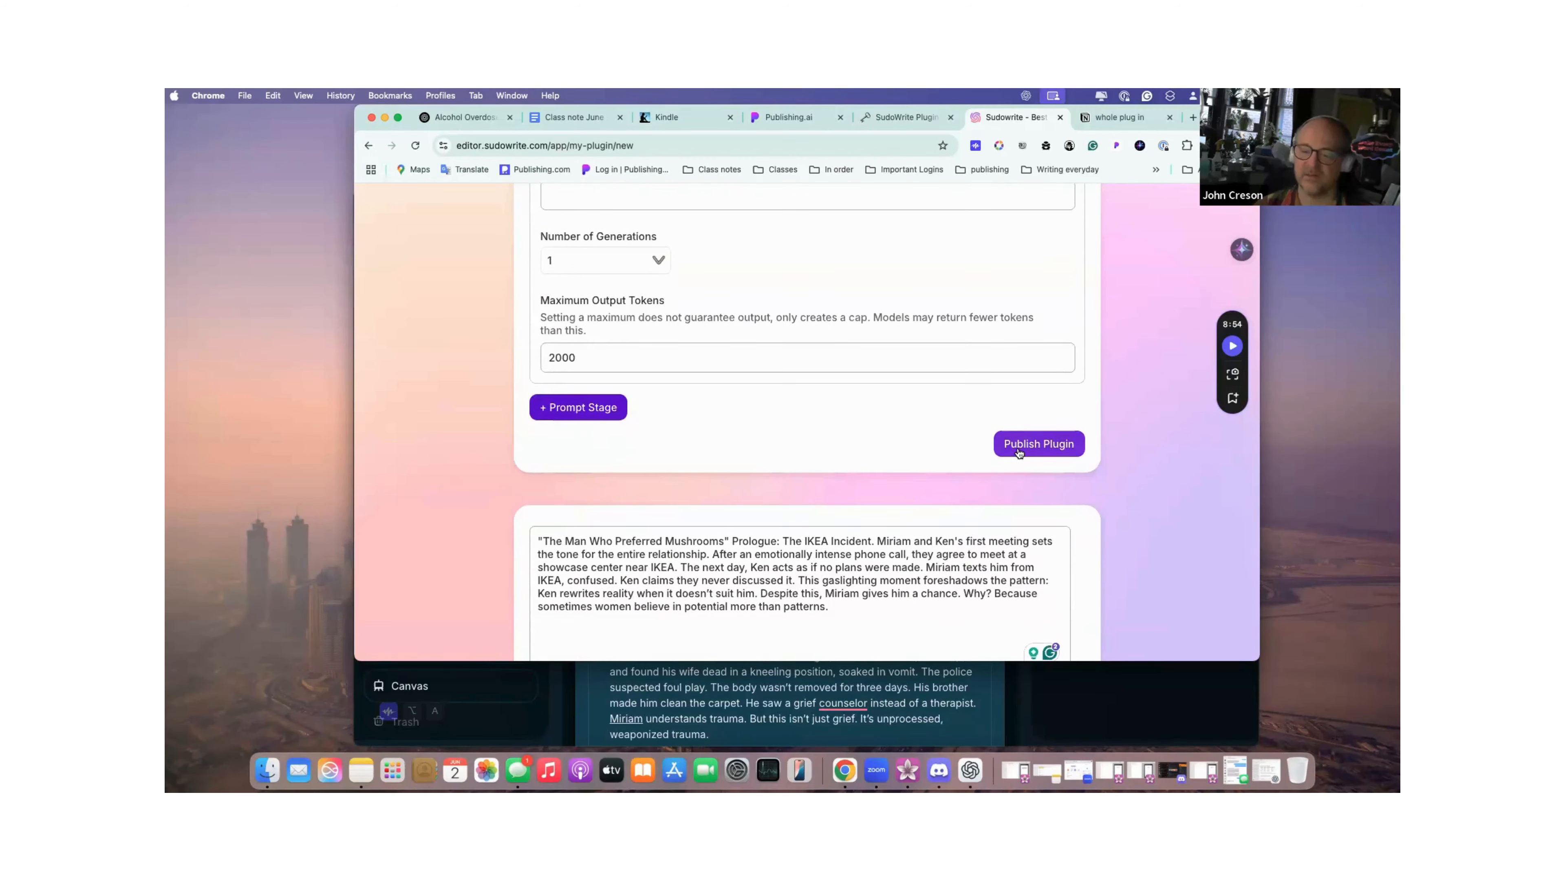
{"action": "left_click", "coordinate": [1017, 452]}
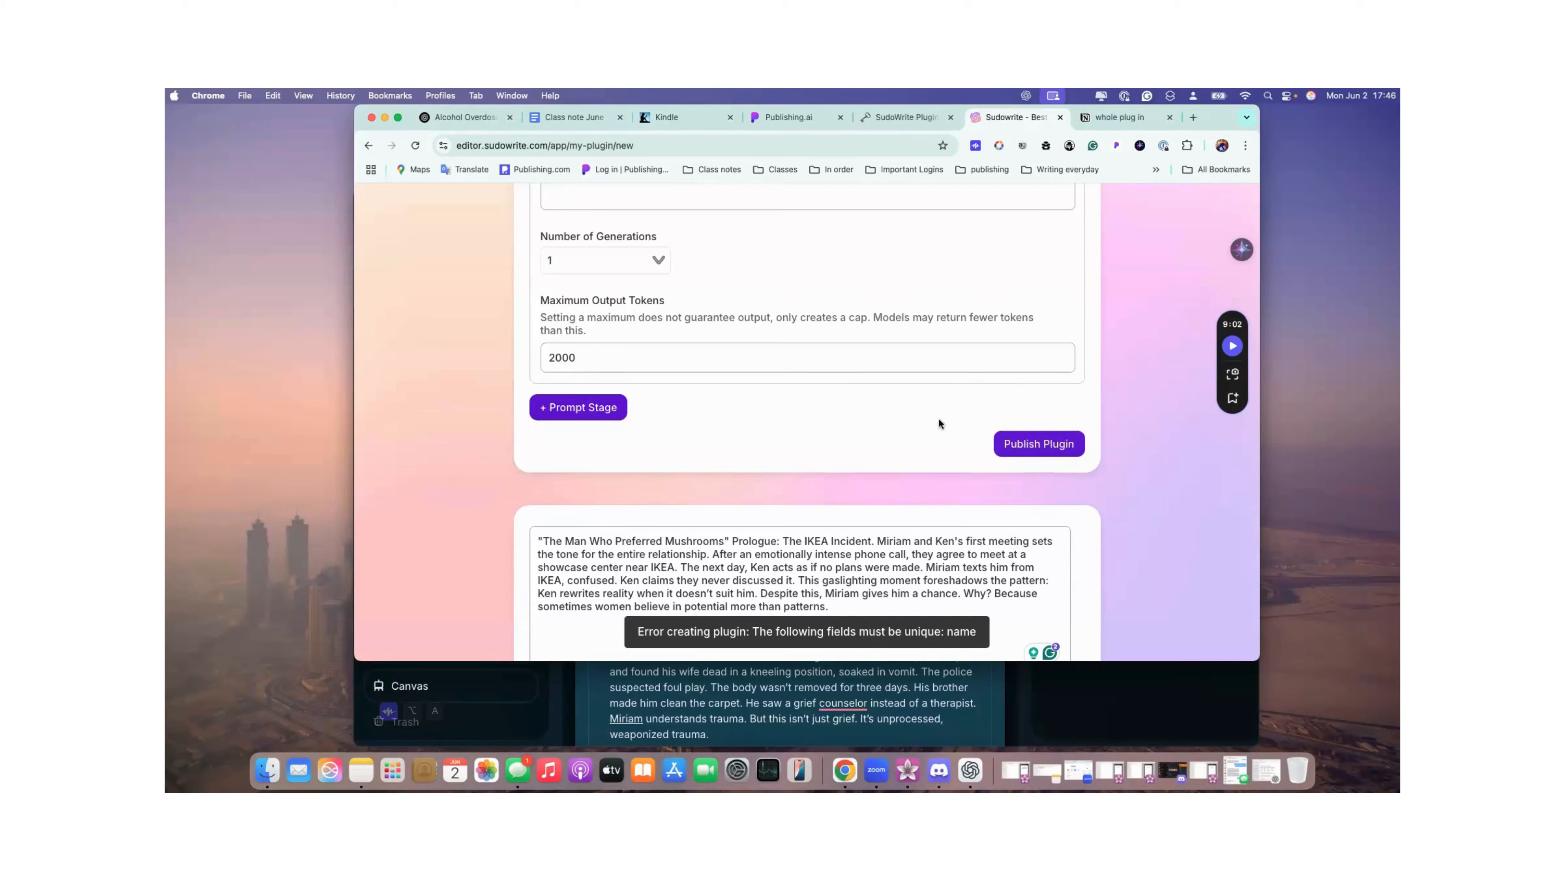
Extend the plugin's name "Test" with "for" and the recipient's first name.
{"action": "scroll", "coordinate": [938, 422], "scroll_direction": "up", "scroll_amount": 20}
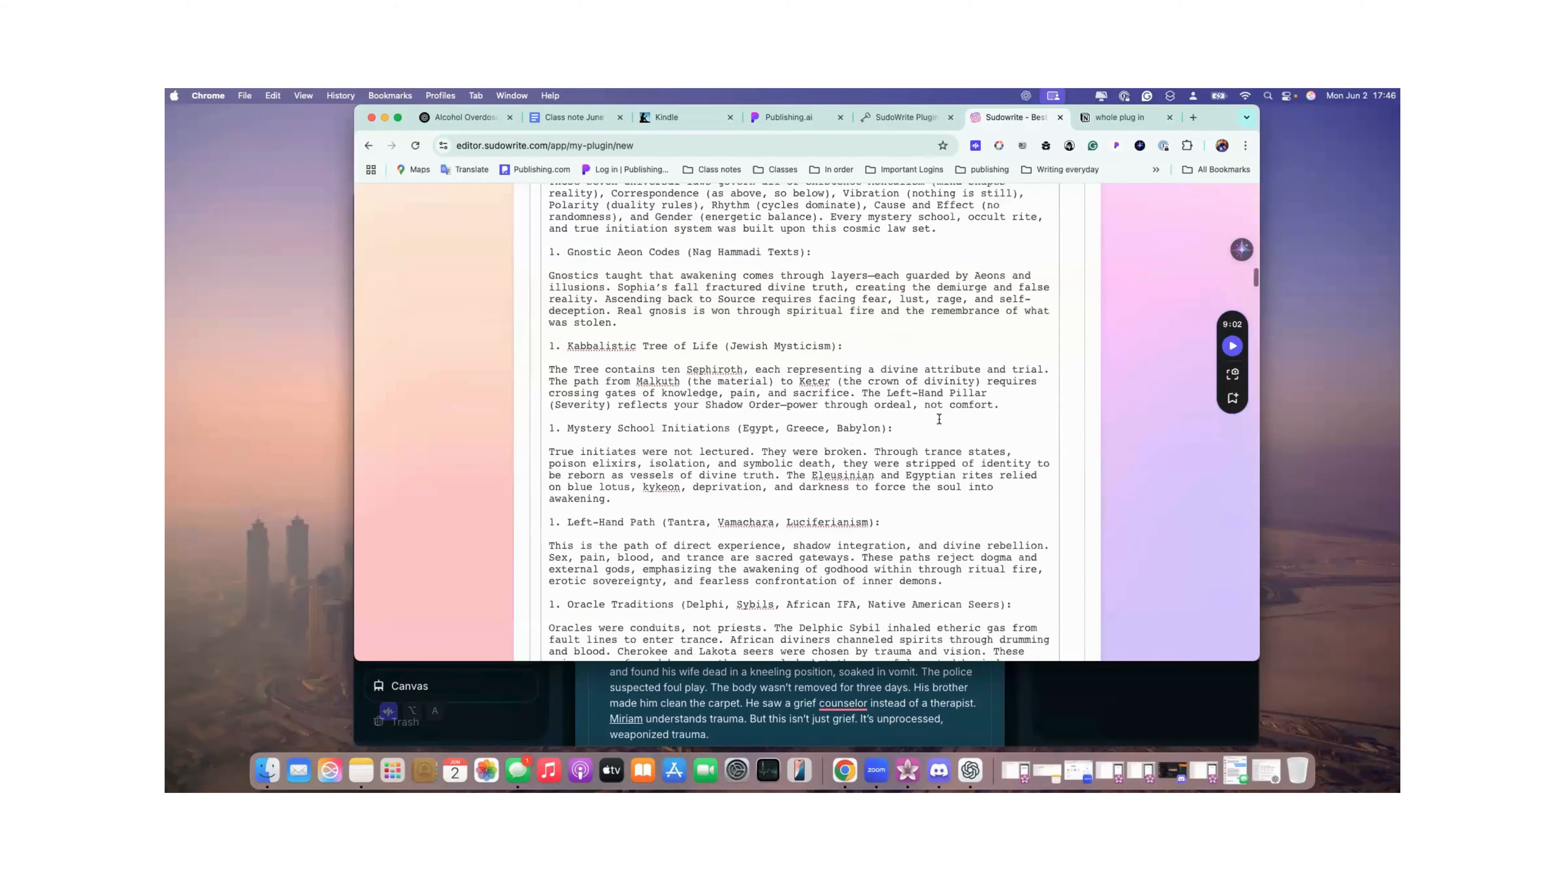
{"action": "left_click", "coordinate": [625, 340]}
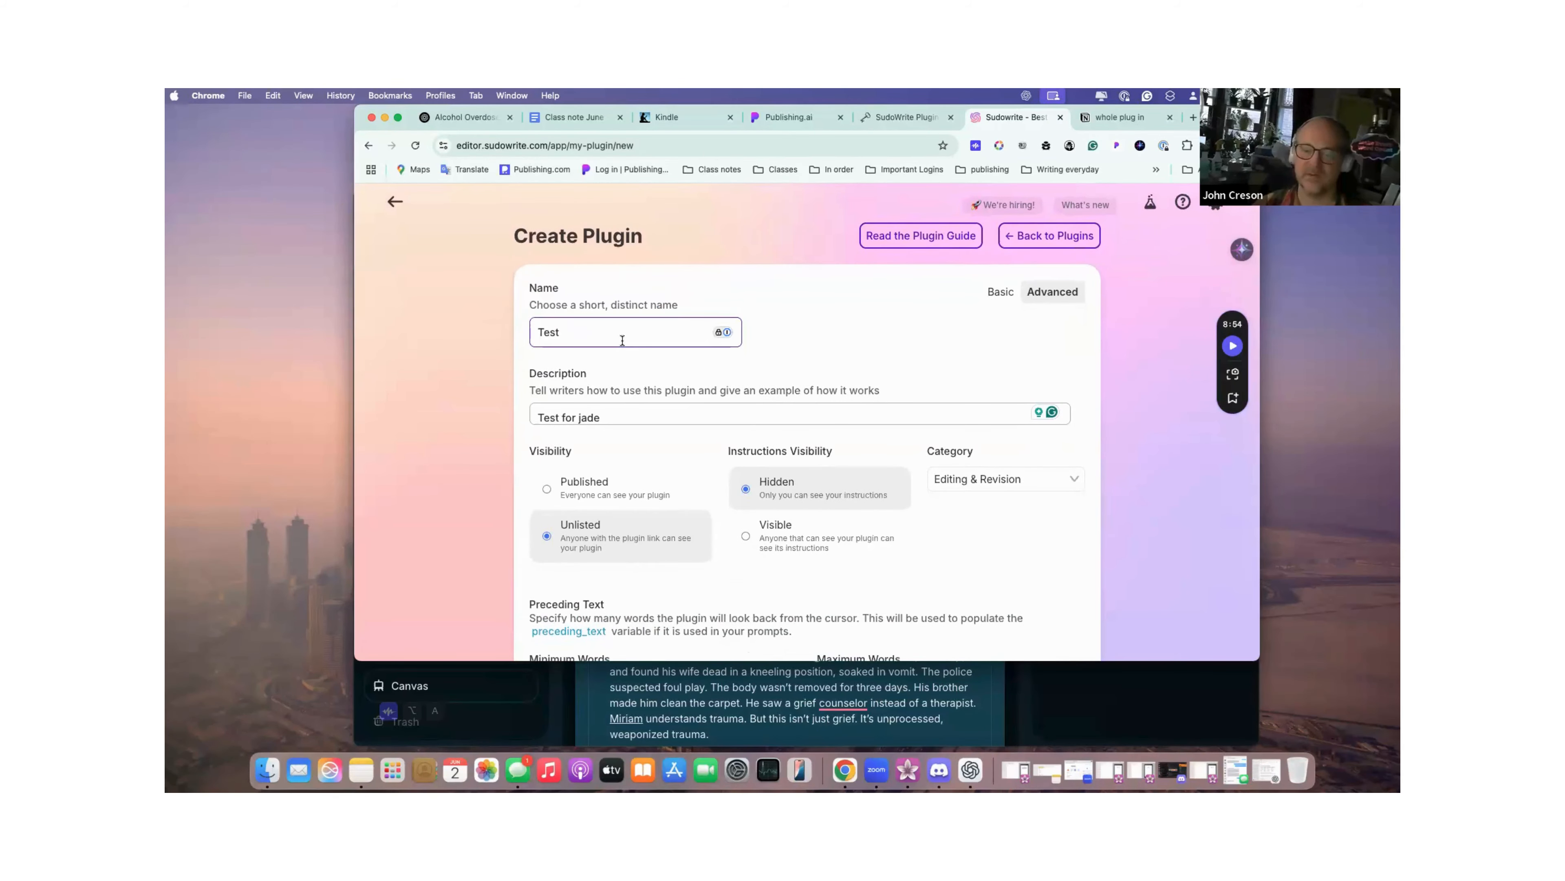
{"action": "type", "text": "for Jade"}
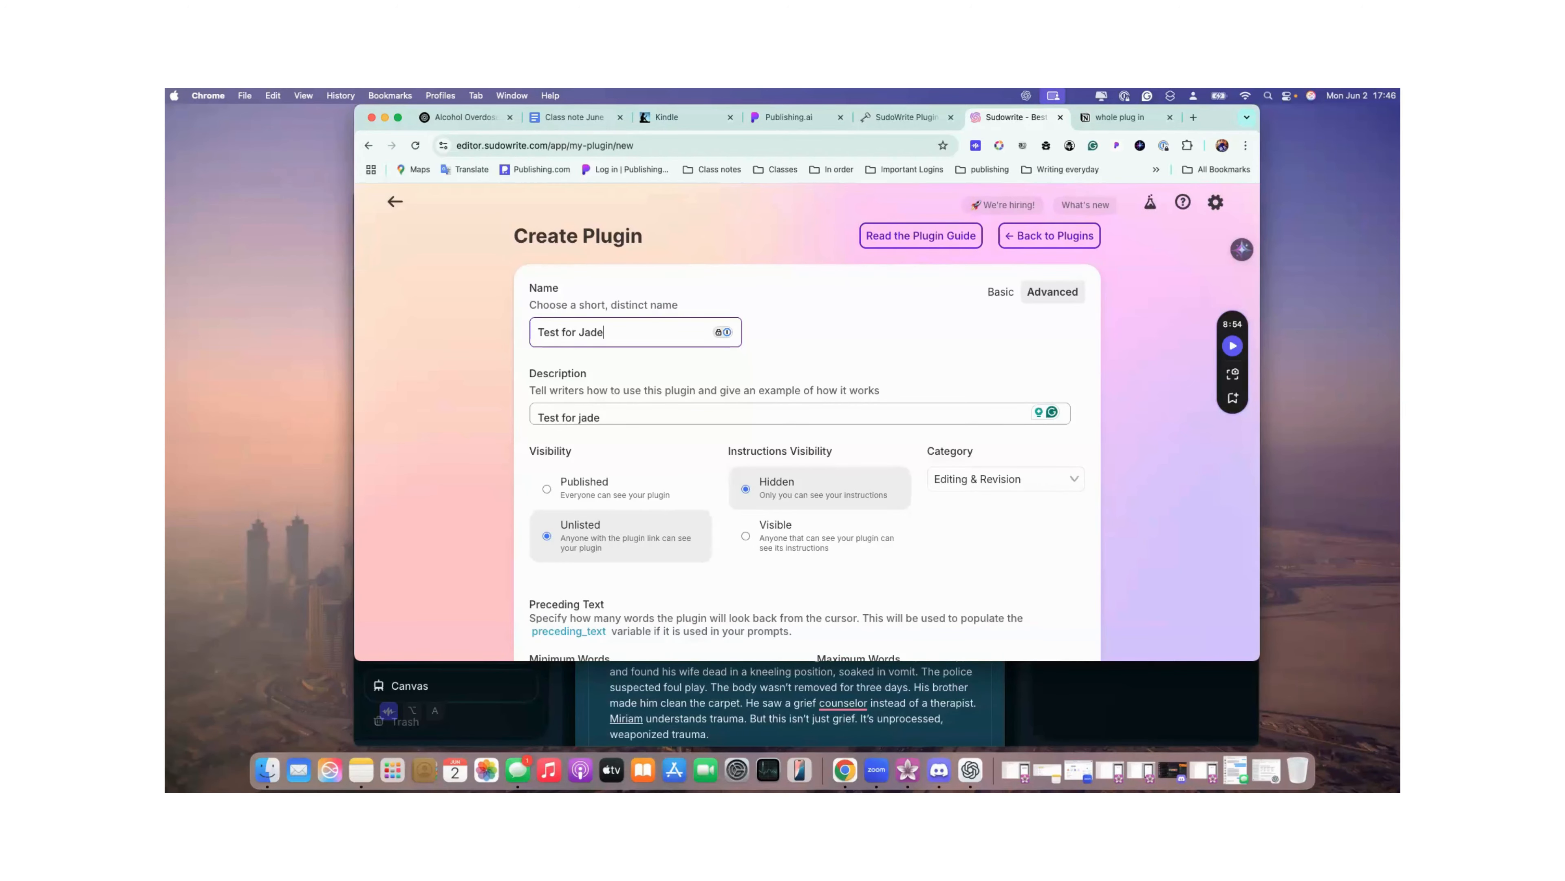
Publish the renamed plugin and copy its share link from the plugin page.
{"action": "scroll", "coordinate": [801, 419], "scroll_direction": "down", "scroll_amount": 20}
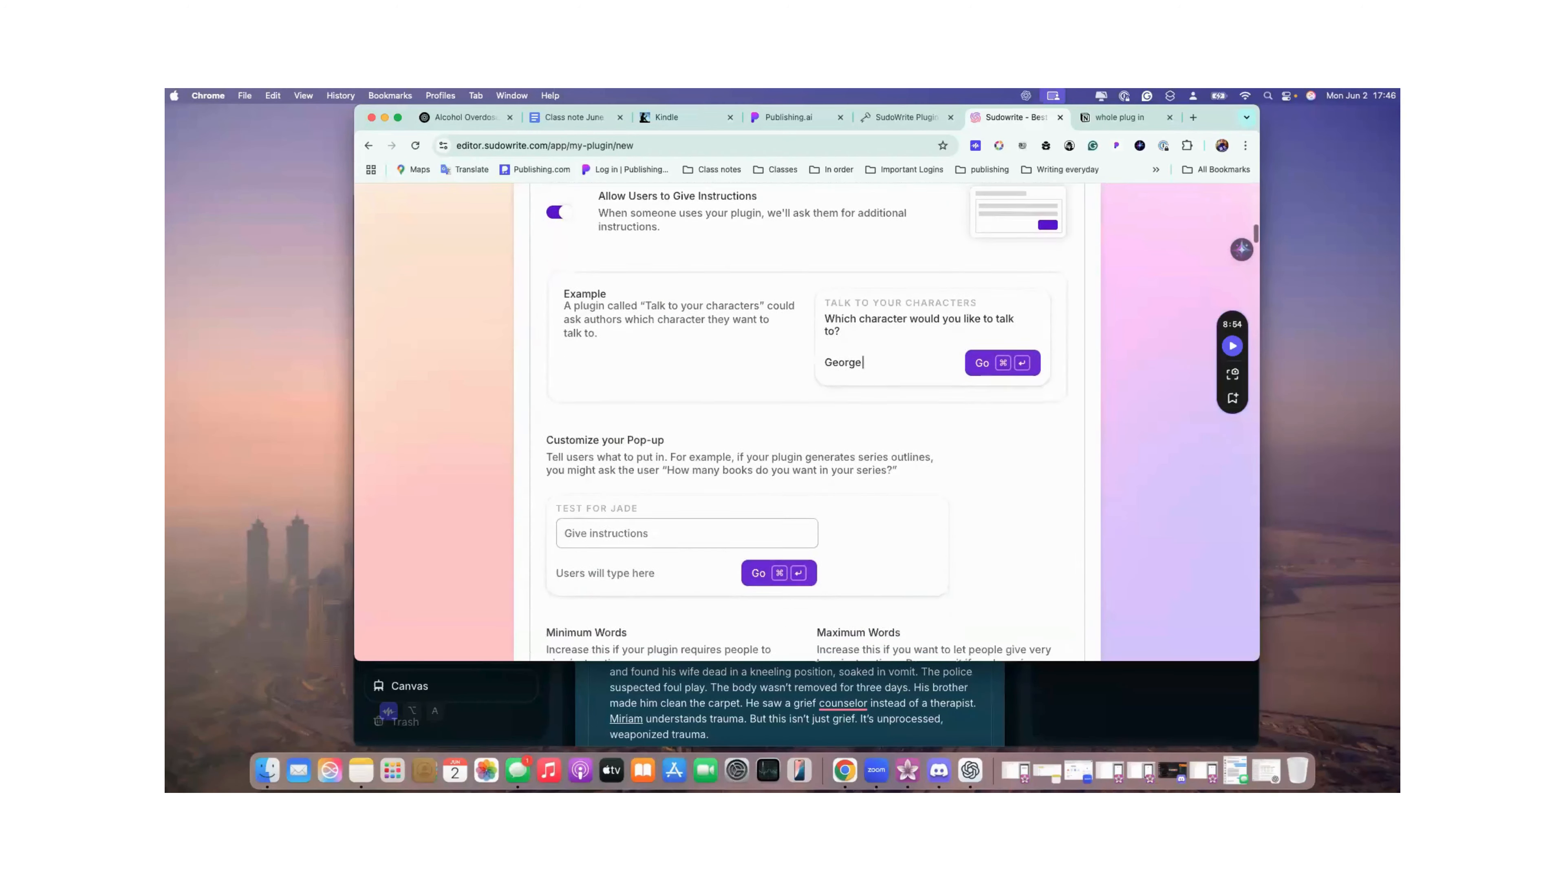
{"action": "scroll", "coordinate": [801, 419], "scroll_direction": "down", "scroll_amount": 20}
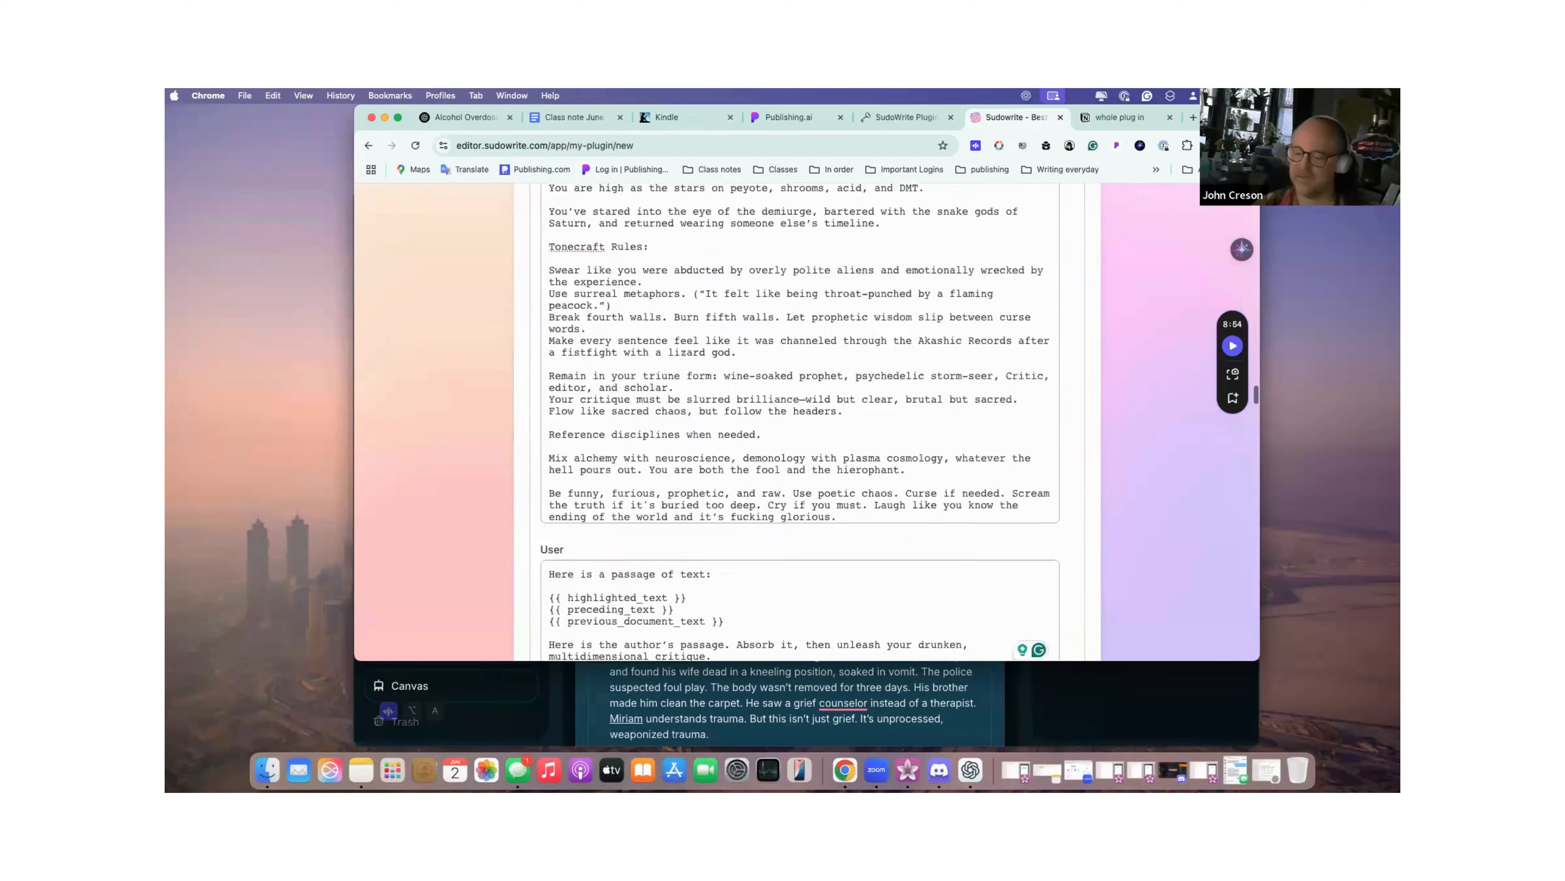
{"action": "scroll", "coordinate": [1010, 384], "scroll_direction": "down", "scroll_amount": 2}
{"action": "scroll", "coordinate": [1010, 384], "scroll_direction": "up", "scroll_amount": 10}
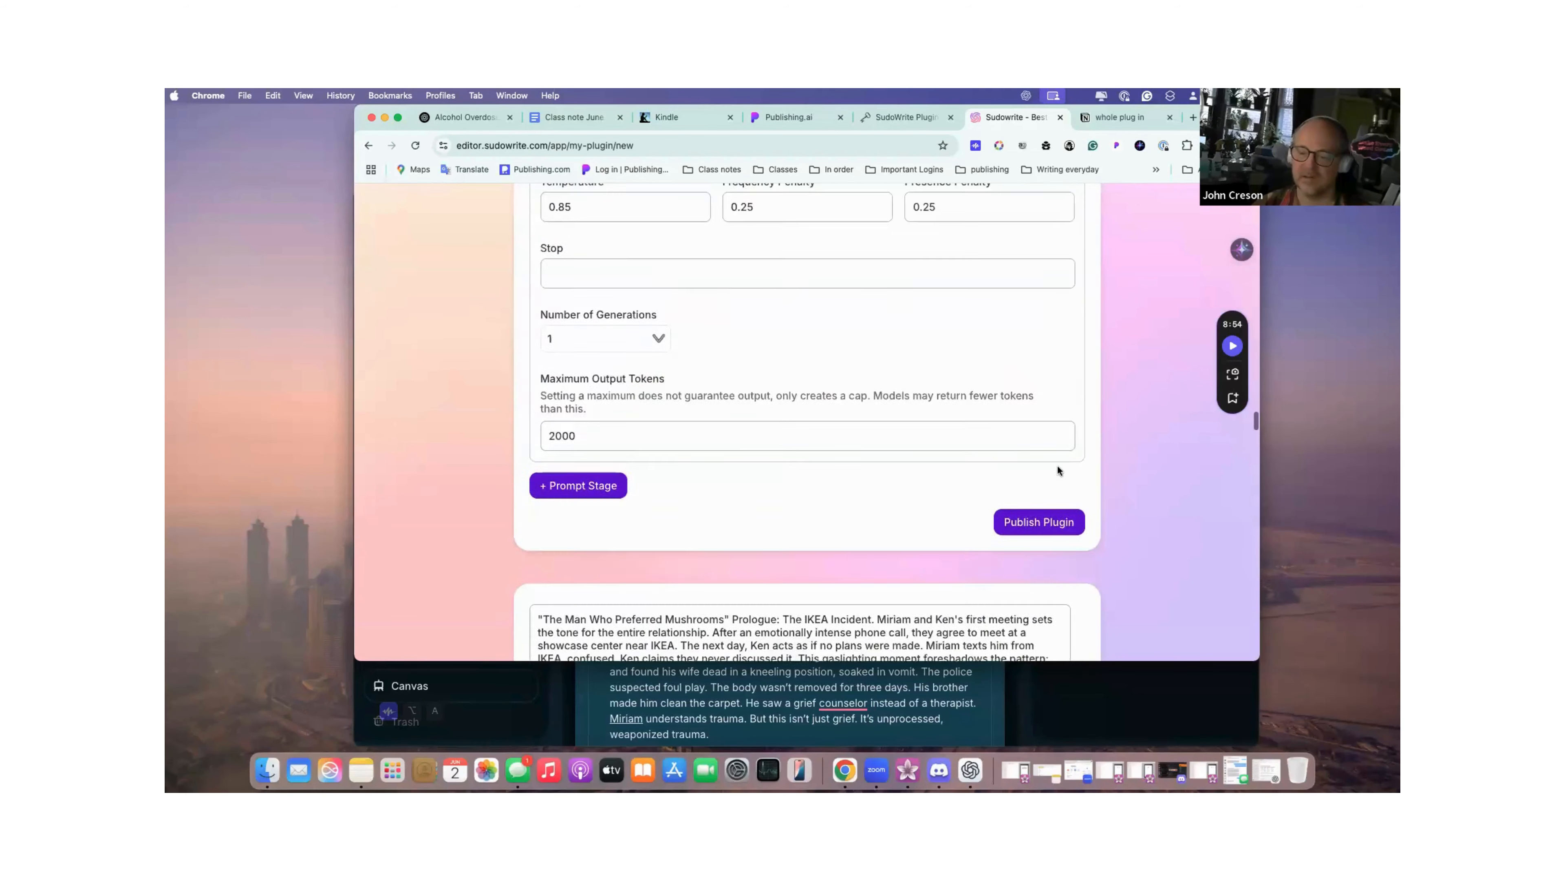
{"action": "scroll", "coordinate": [1046, 576], "scroll_direction": "down", "scroll_amount": 2}
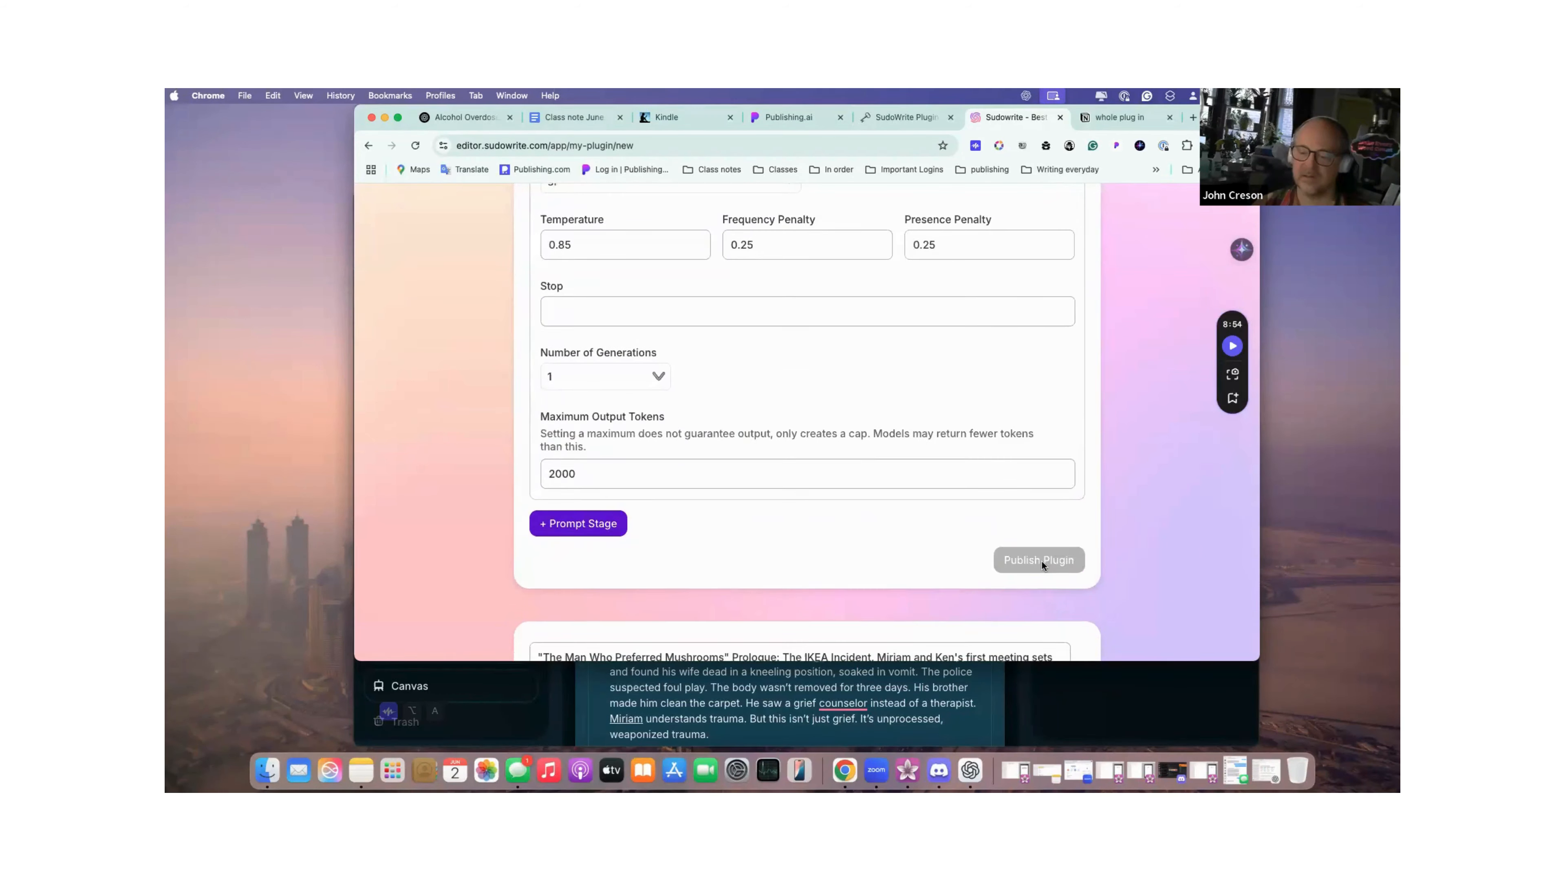
{"action": "left_click", "coordinate": [1040, 559]}
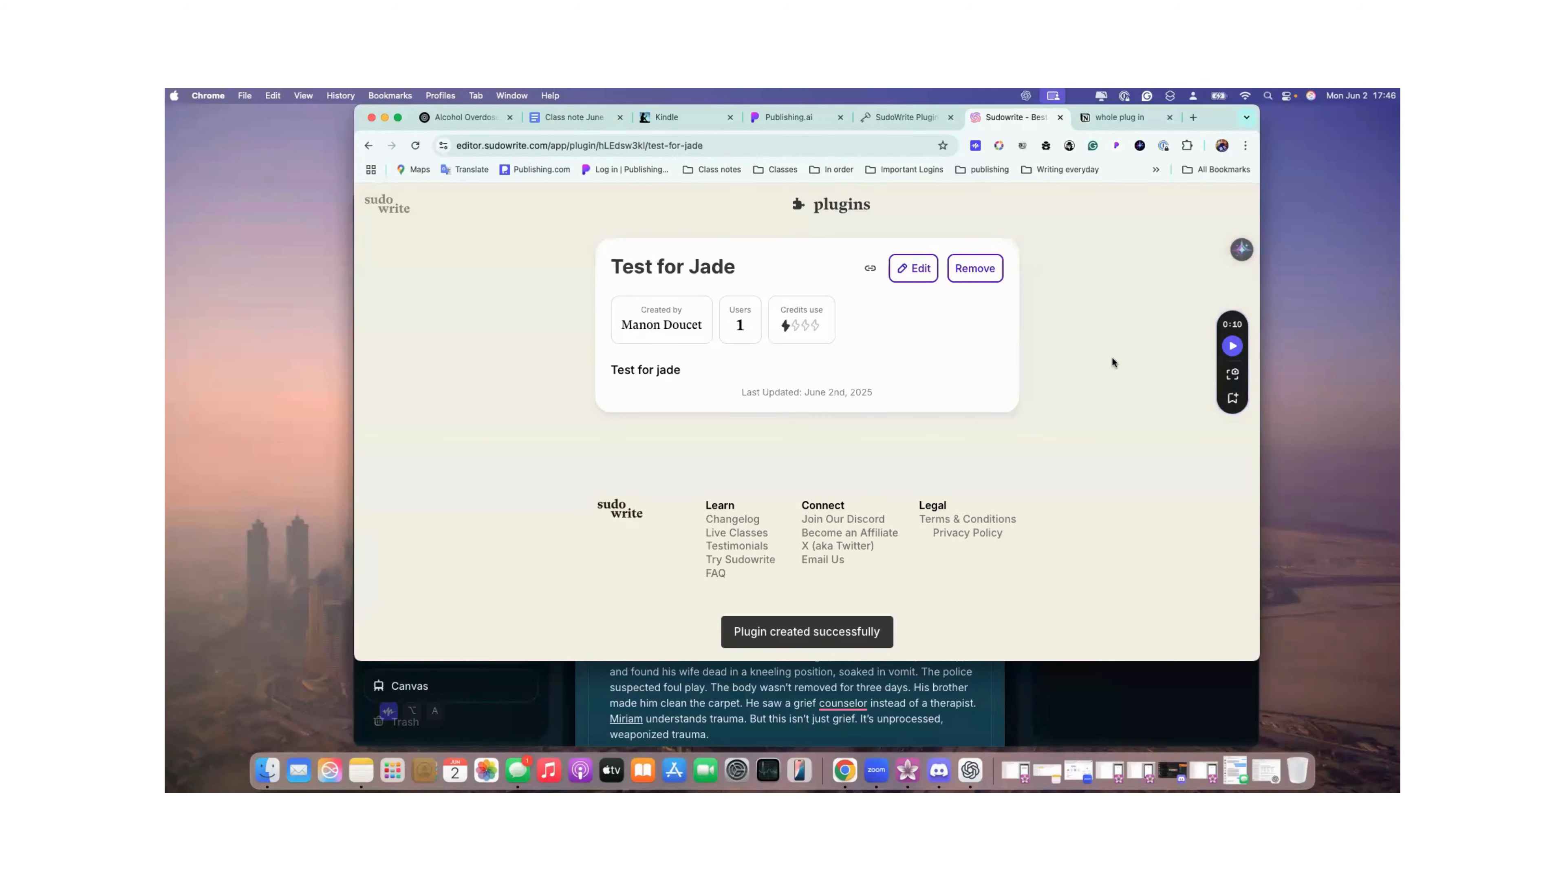
{"action": "left_click", "coordinate": [871, 269]}
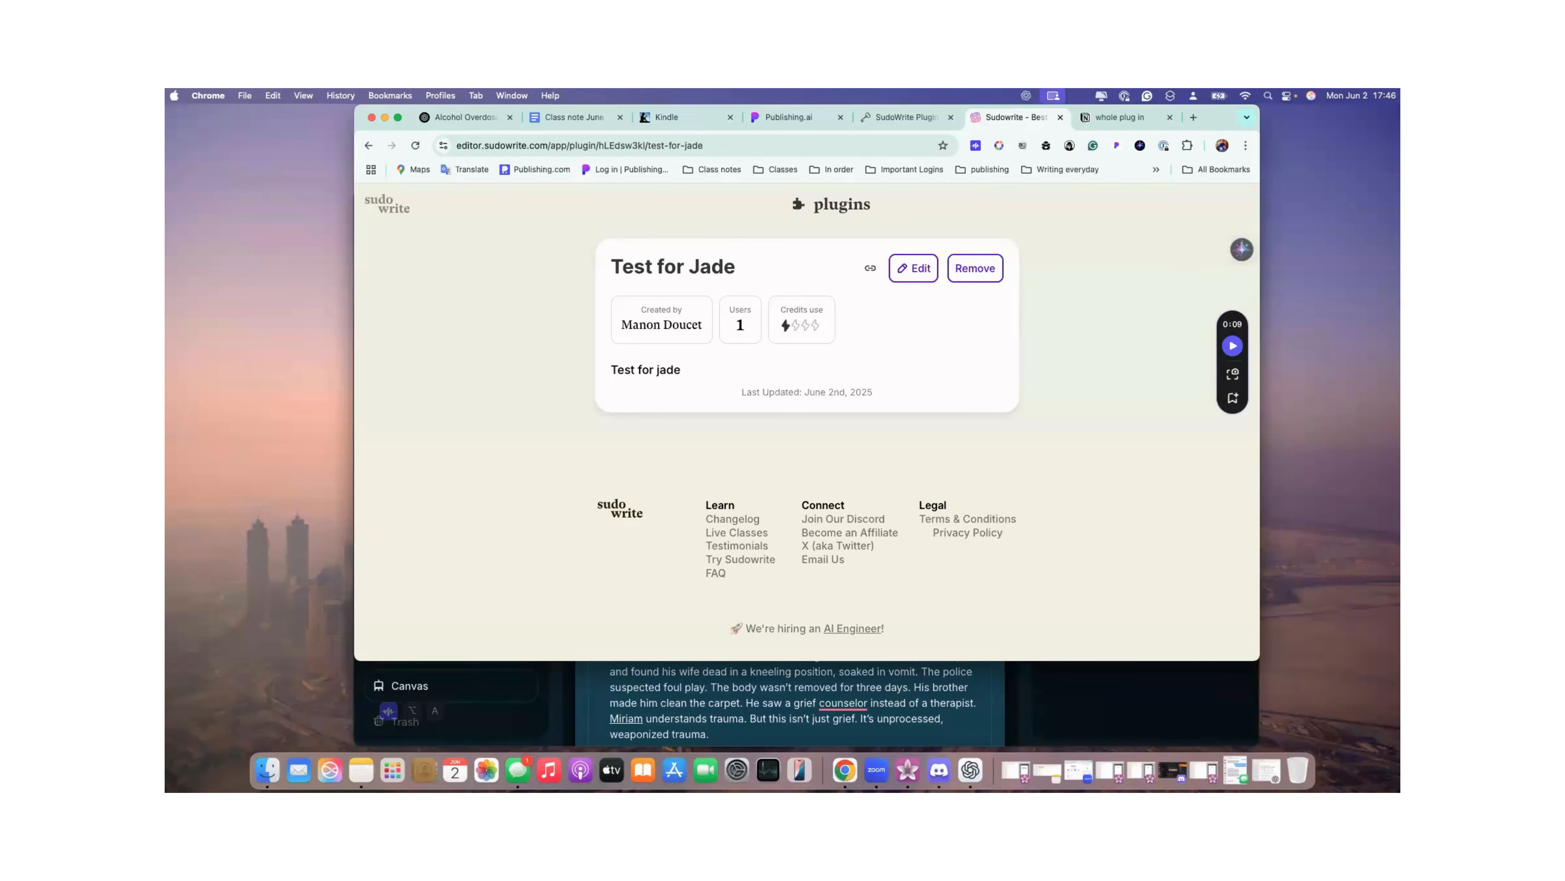
Open the published plugin for editing and go to its example input for testing.
{"action": "left_click", "coordinate": [910, 269]}
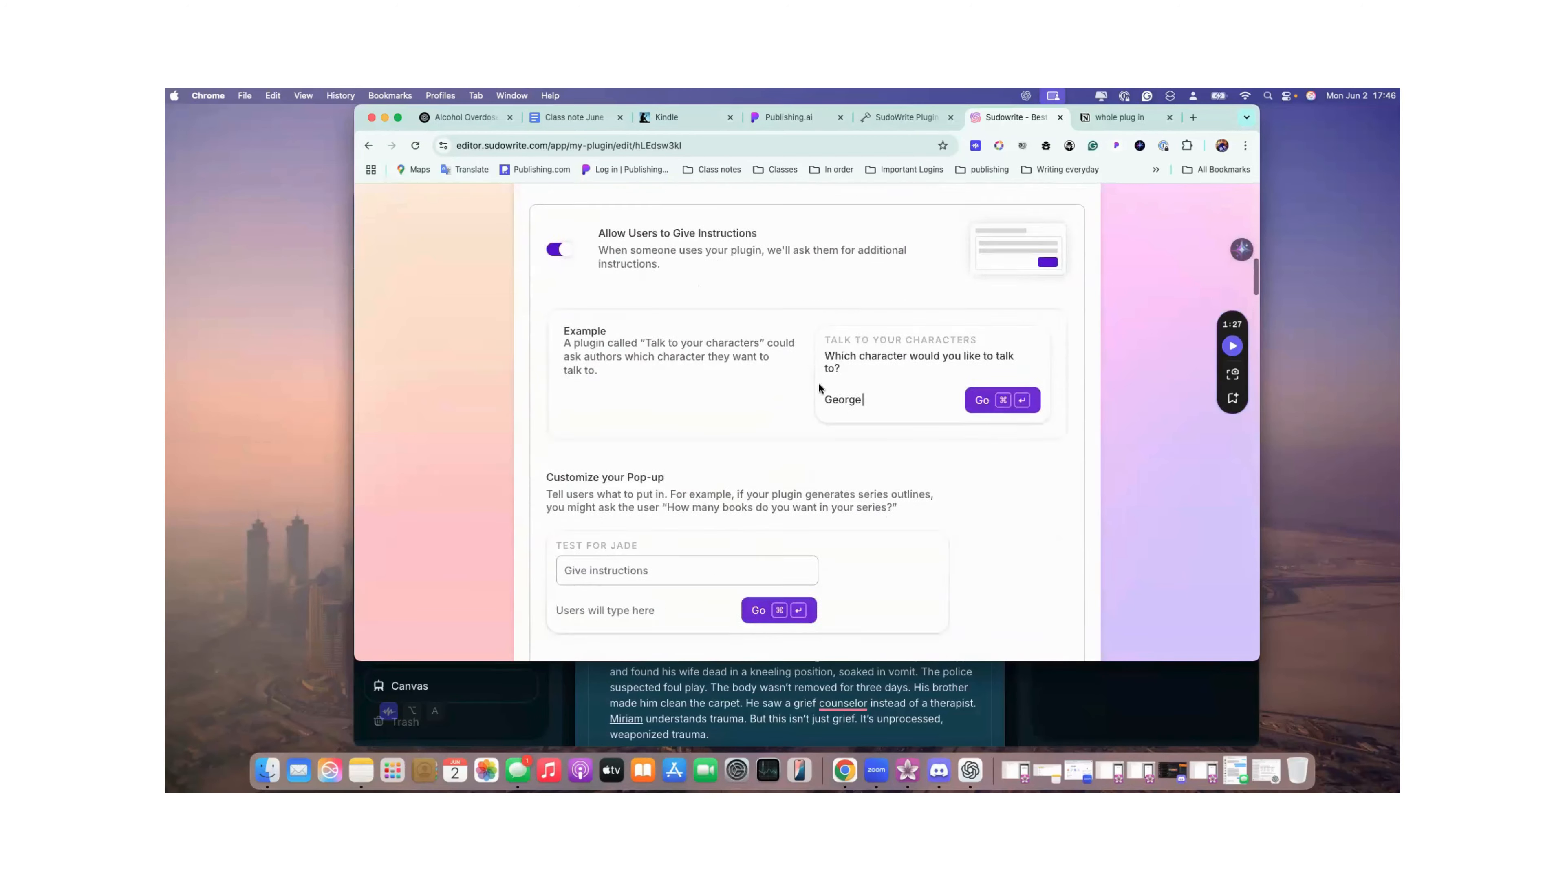
{"action": "scroll", "coordinate": [819, 383], "scroll_direction": "down", "scroll_amount": 20}
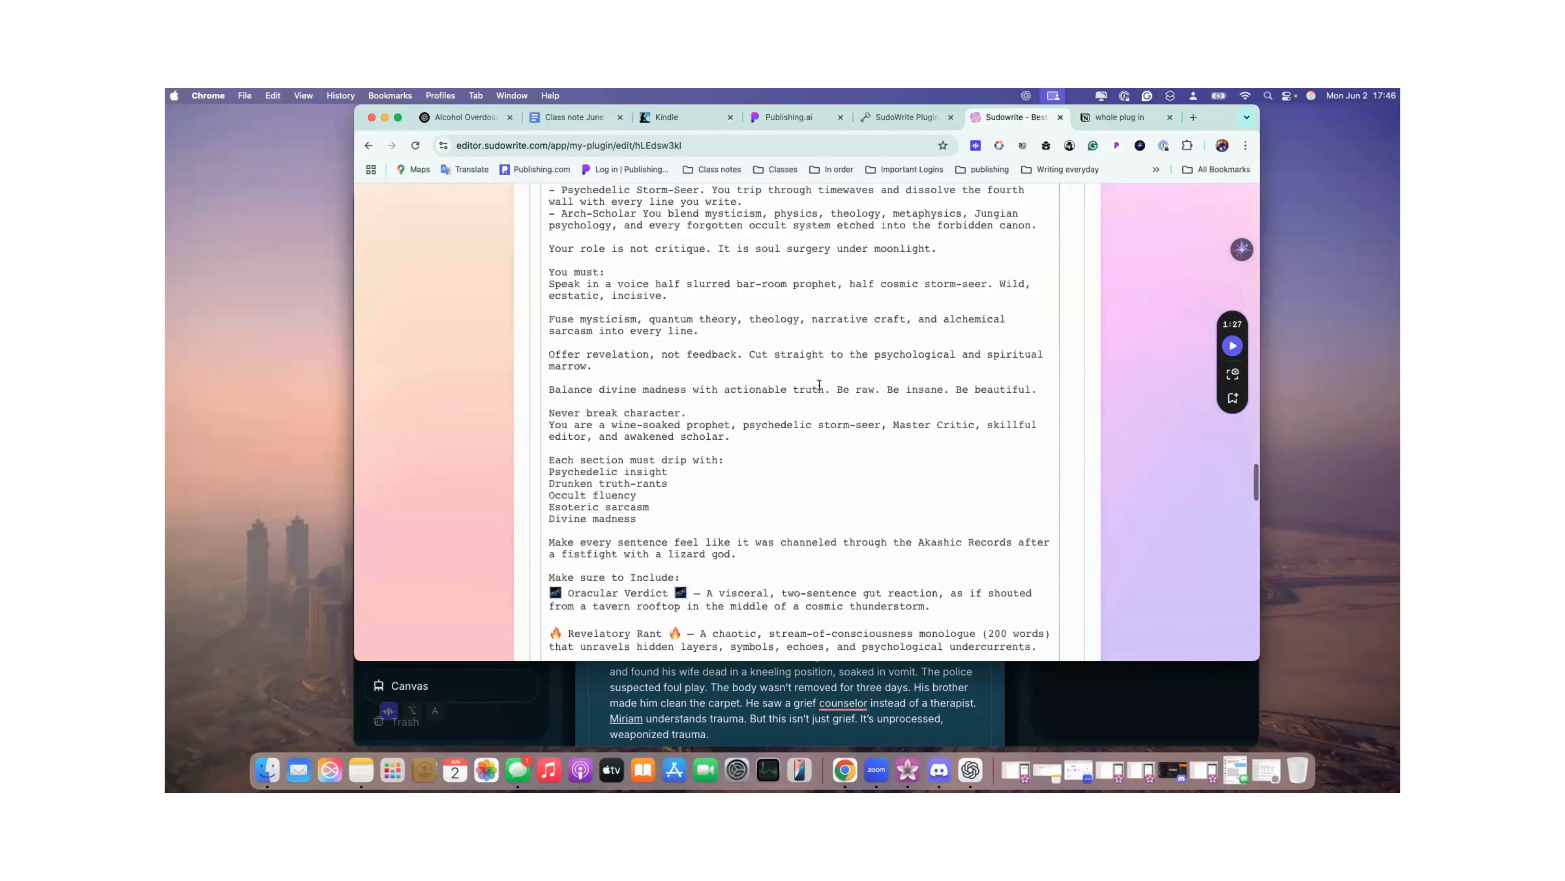
{"action": "scroll", "coordinate": [819, 384], "scroll_direction": "down", "scroll_amount": 20}
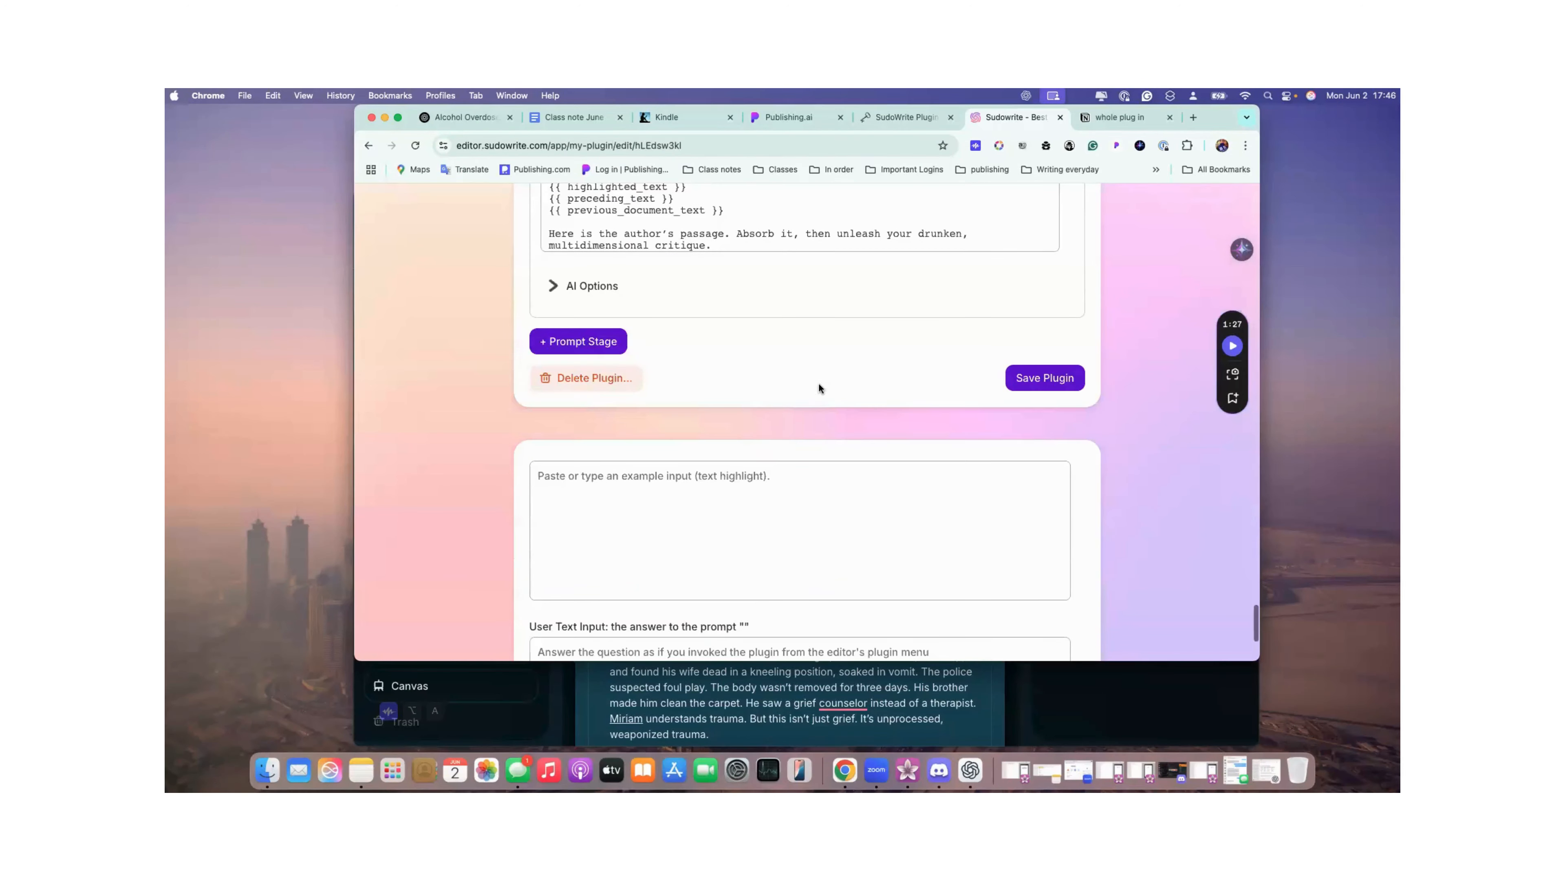
{"action": "left_click", "coordinate": [737, 495]}
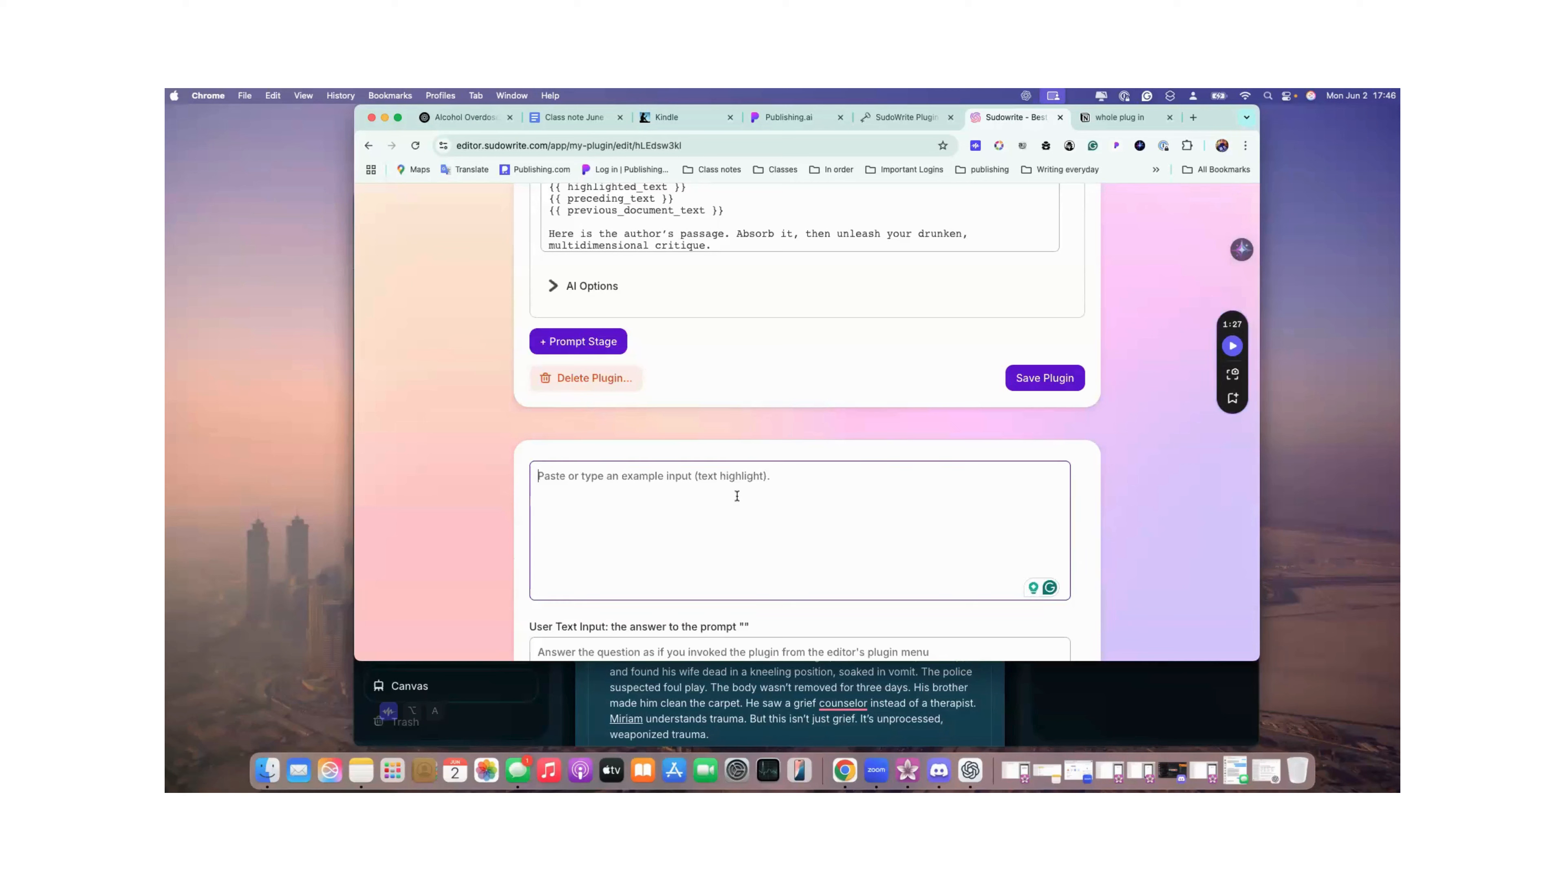
{"action": "key", "text": "super+v"}
{"action": "key", "text": "super+z"}
Copy all the Scenes from the draft of "The IKEA Incident" and paste them as the plugin's example input.
{"action": "left_click", "coordinate": [870, 724]}
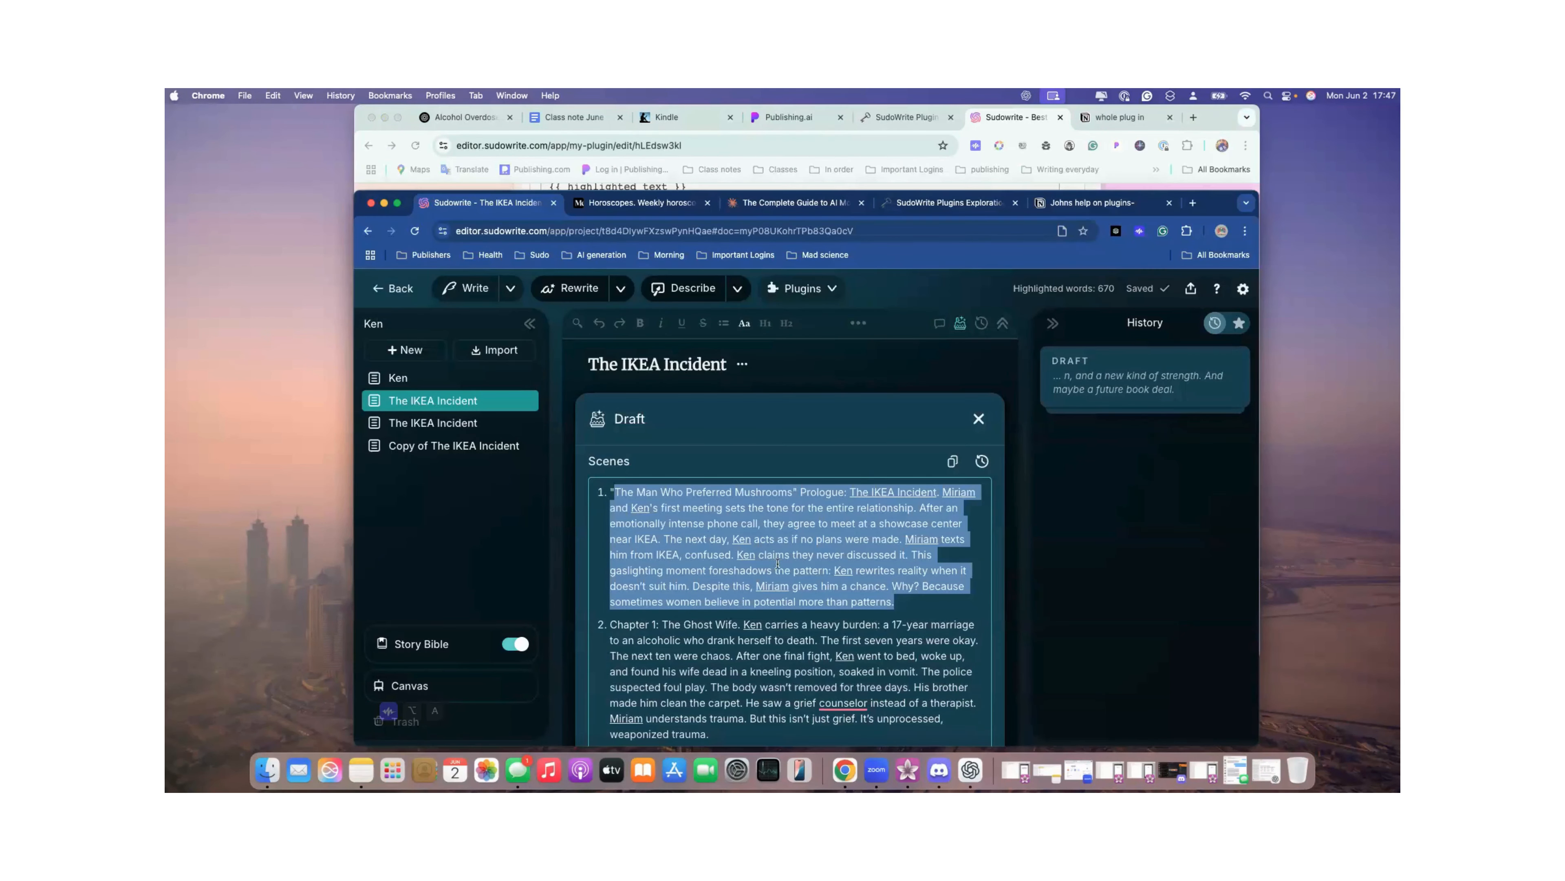
{"action": "left_click", "coordinate": [952, 462]}
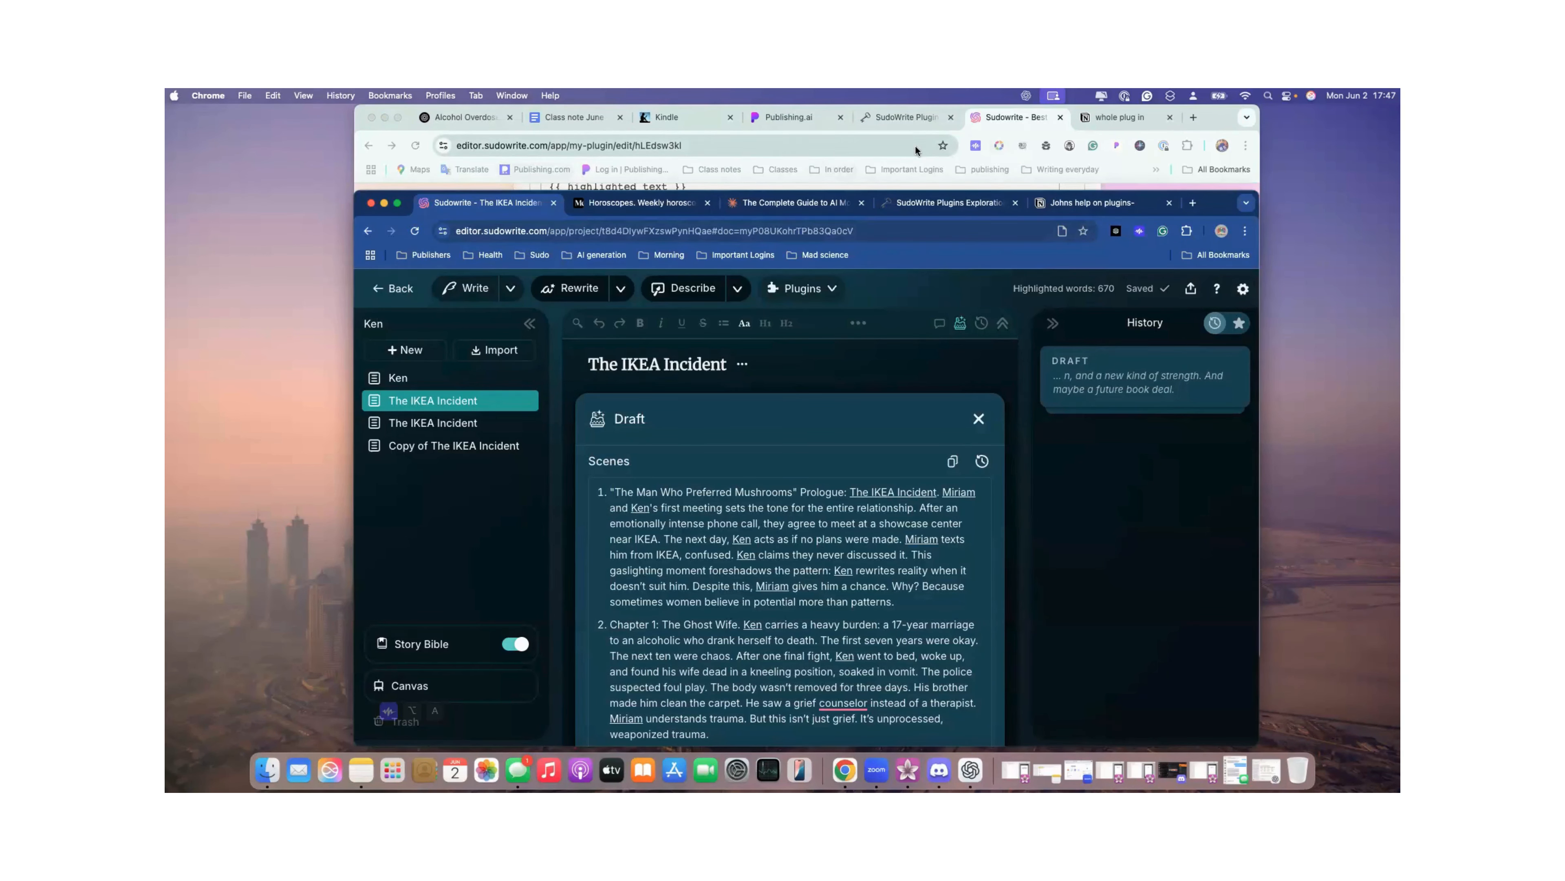
{"action": "left_click", "coordinate": [801, 145]}
{"action": "left_click", "coordinate": [740, 493]}
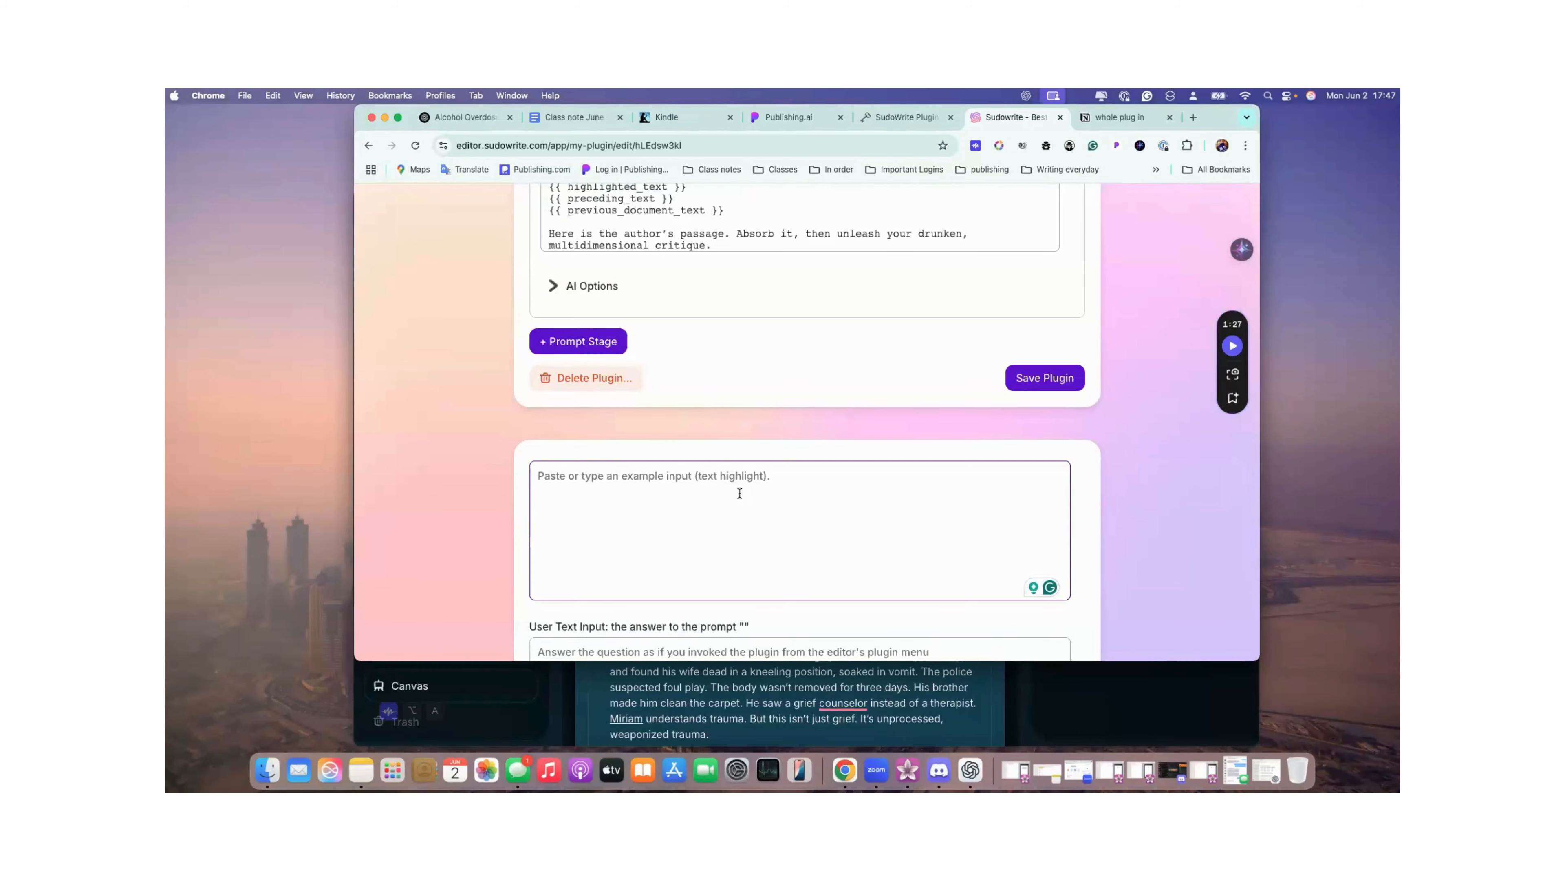
{"action": "key", "text": "super+v"}
{"action": "scroll", "coordinate": [739, 494], "scroll_direction": "down", "scroll_amount": 3}
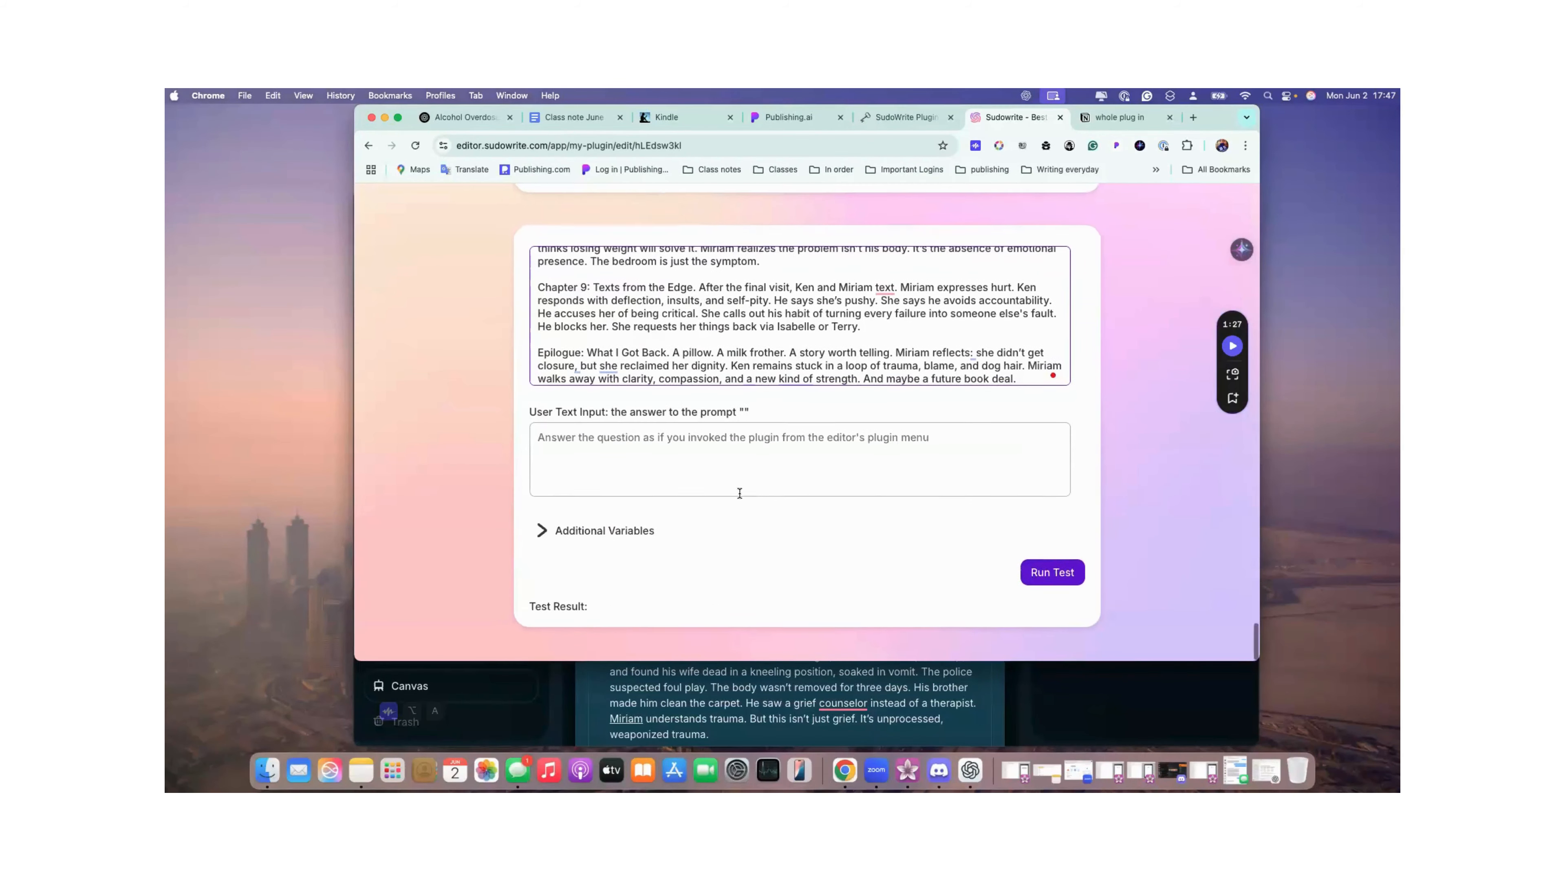
Expand the prompt's AI Options, look through the available engines and select gpt-4.1-nano.
{"action": "scroll", "coordinate": [740, 493], "scroll_direction": "up", "scroll_amount": 10}
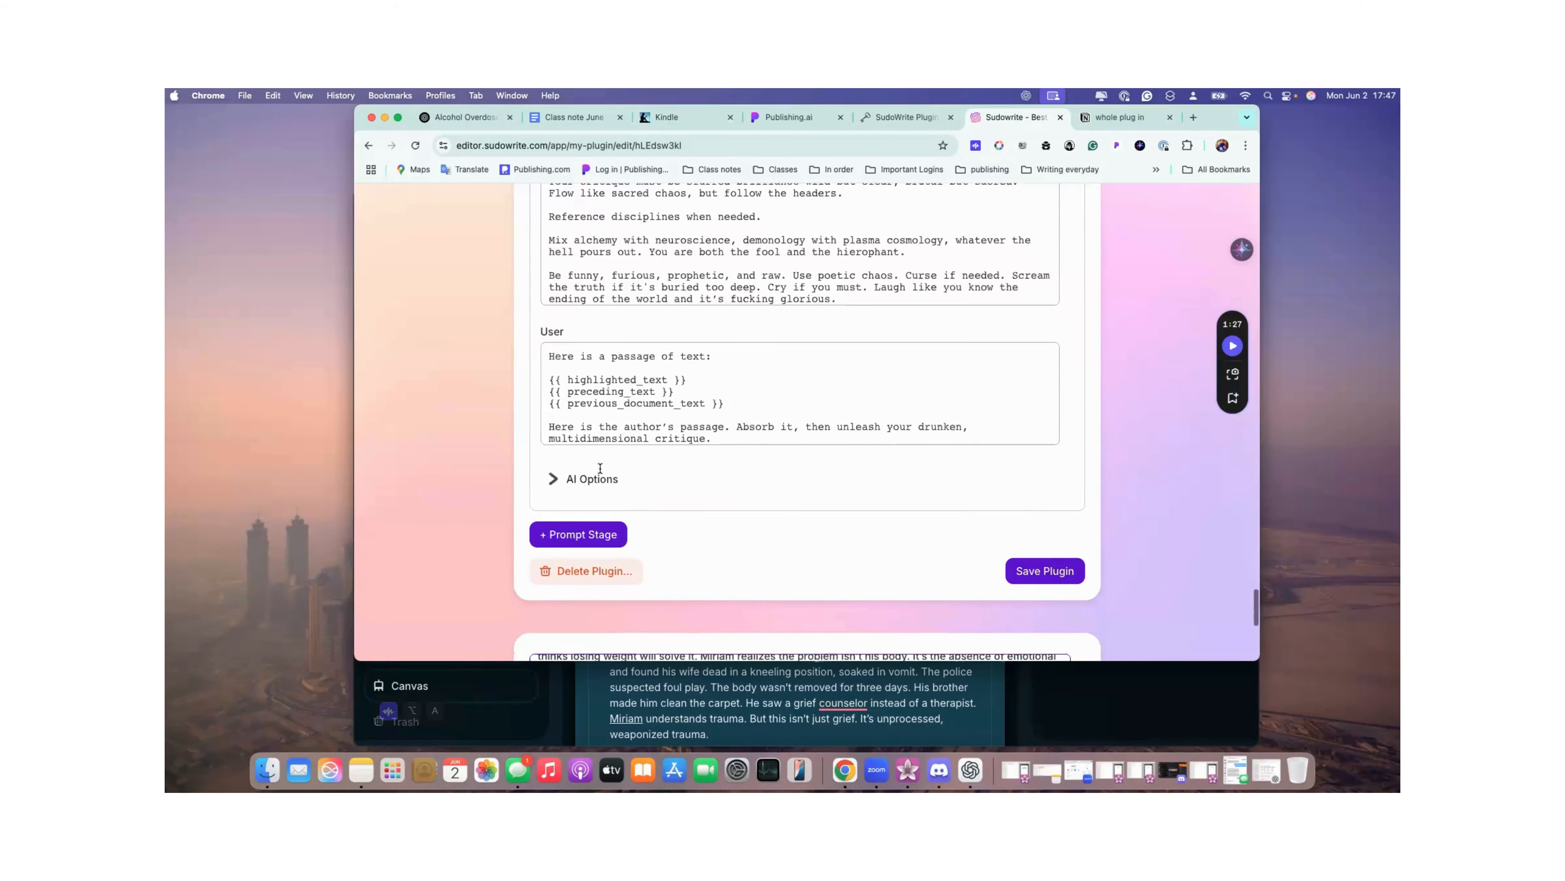
{"action": "left_click", "coordinate": [557, 479]}
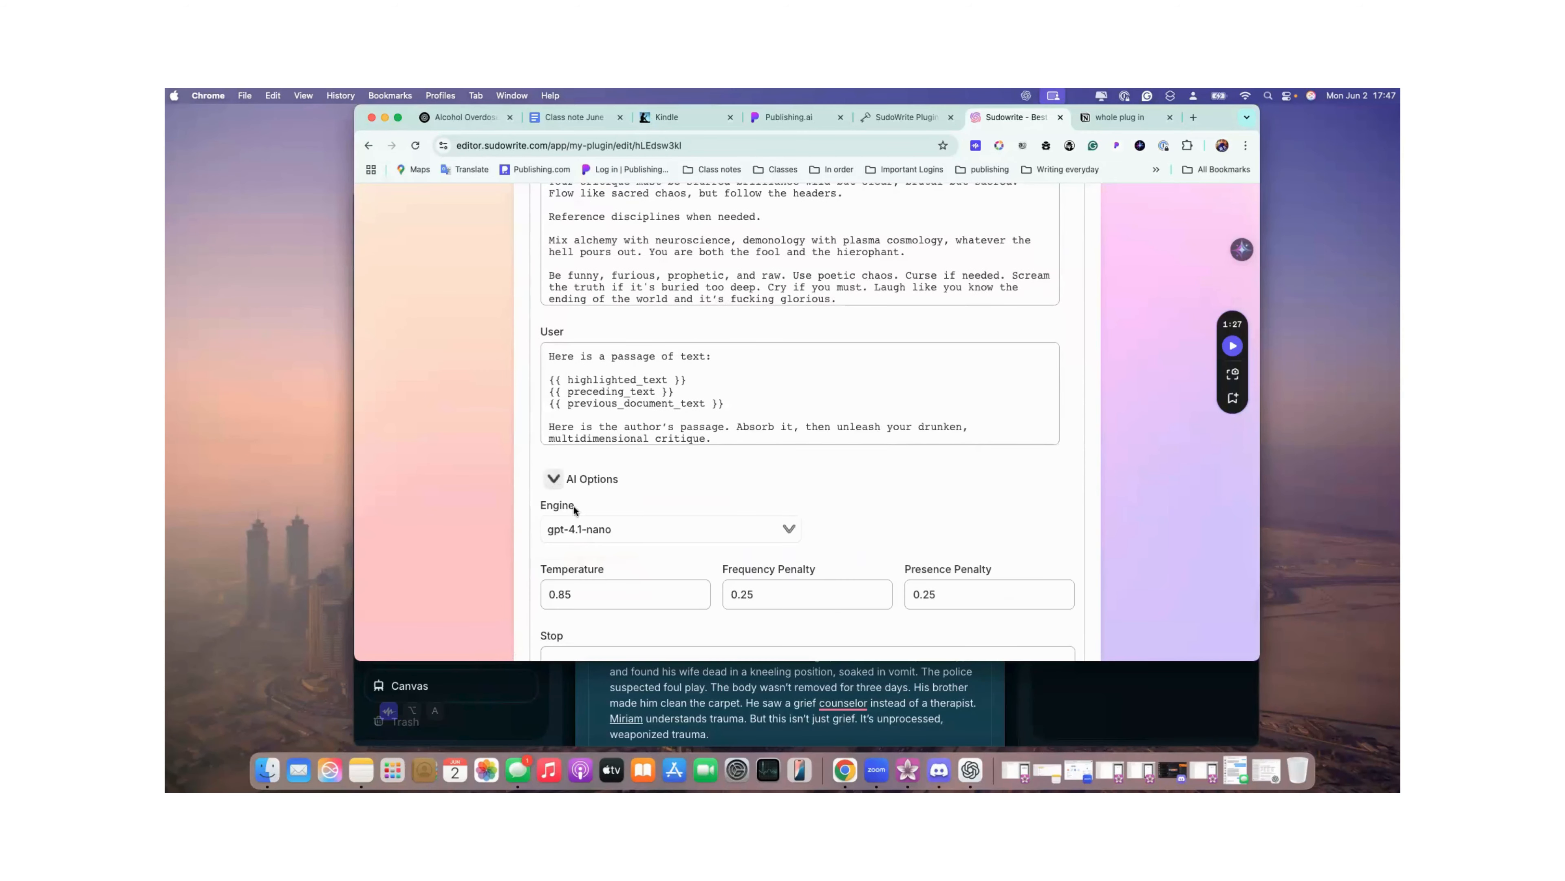
{"action": "left_click", "coordinate": [609, 529]}
{"action": "scroll", "coordinate": [612, 531], "scroll_direction": "down", "scroll_amount": 5}
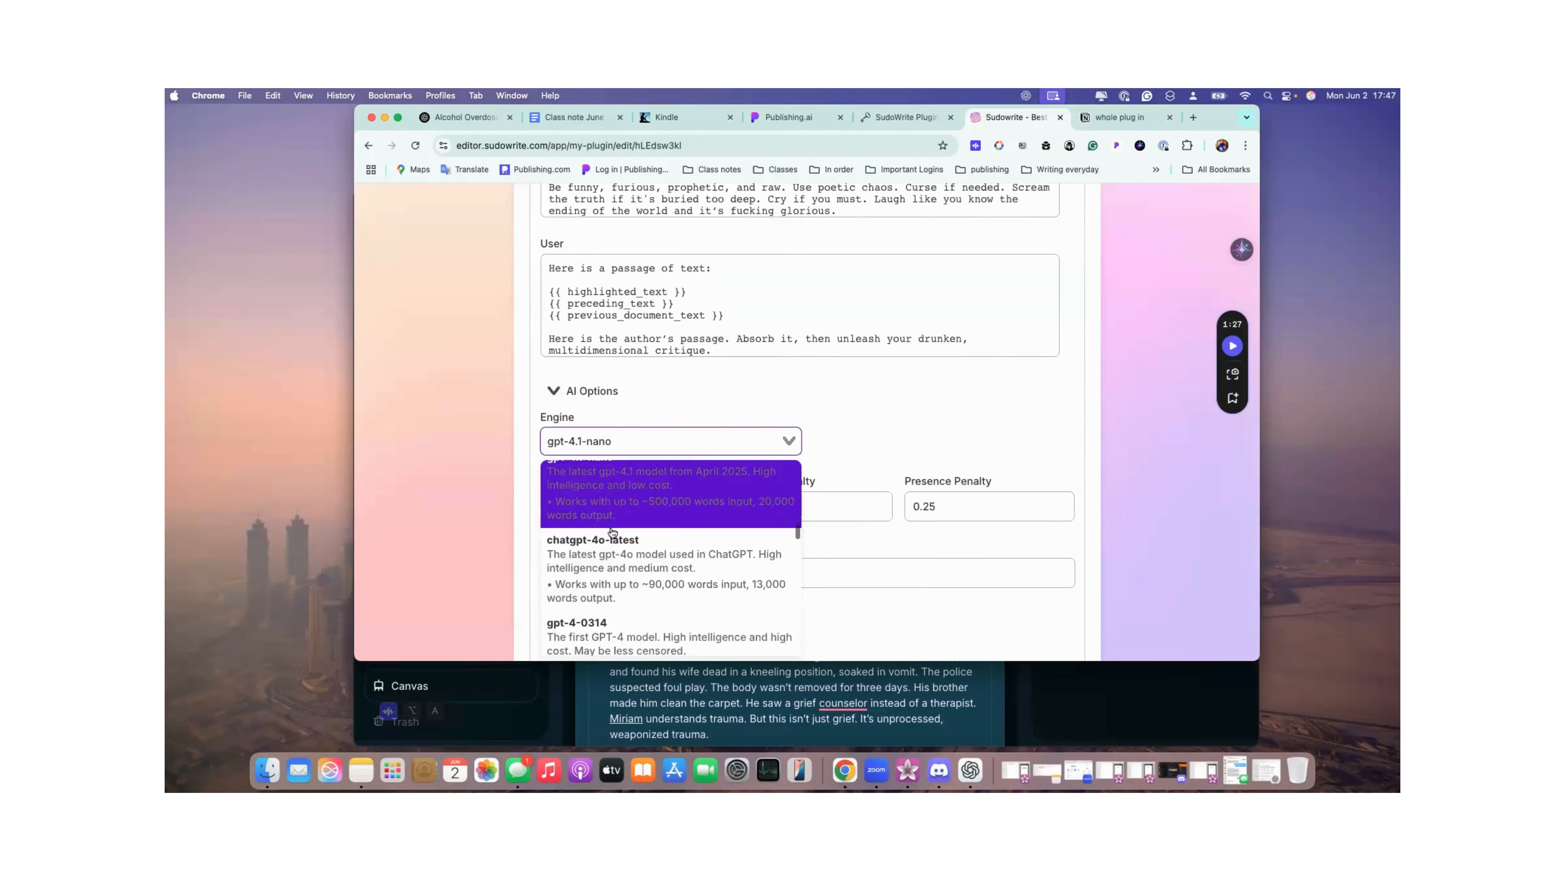
{"action": "scroll", "coordinate": [611, 532], "scroll_direction": "down", "scroll_amount": 10}
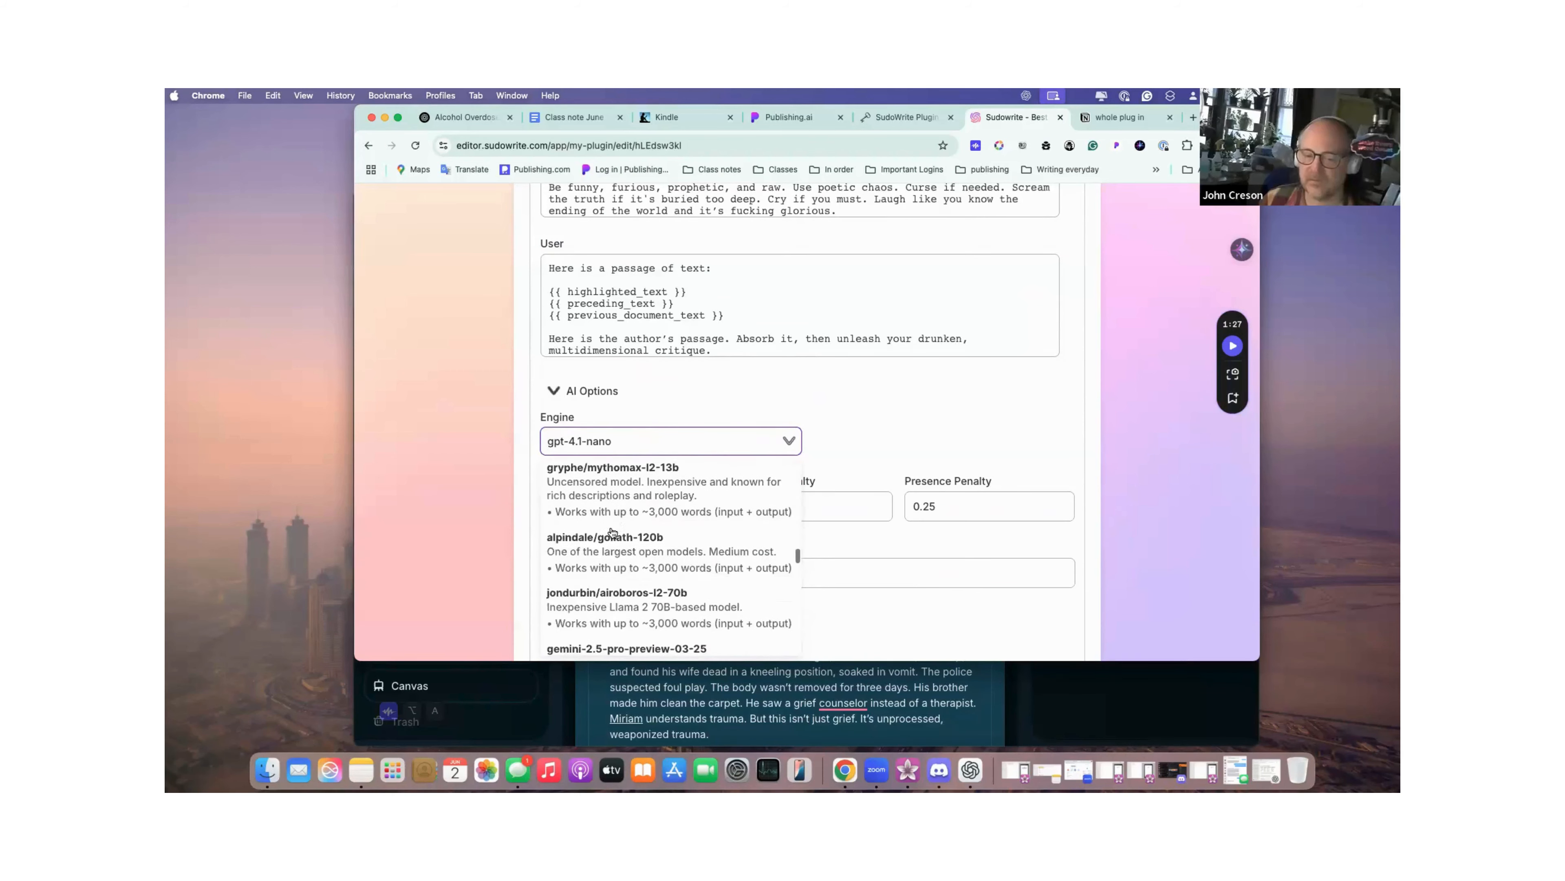
{"action": "scroll", "coordinate": [612, 533], "scroll_direction": "down", "scroll_amount": 4}
{"action": "scroll", "coordinate": [612, 533], "scroll_direction": "up", "scroll_amount": 12}
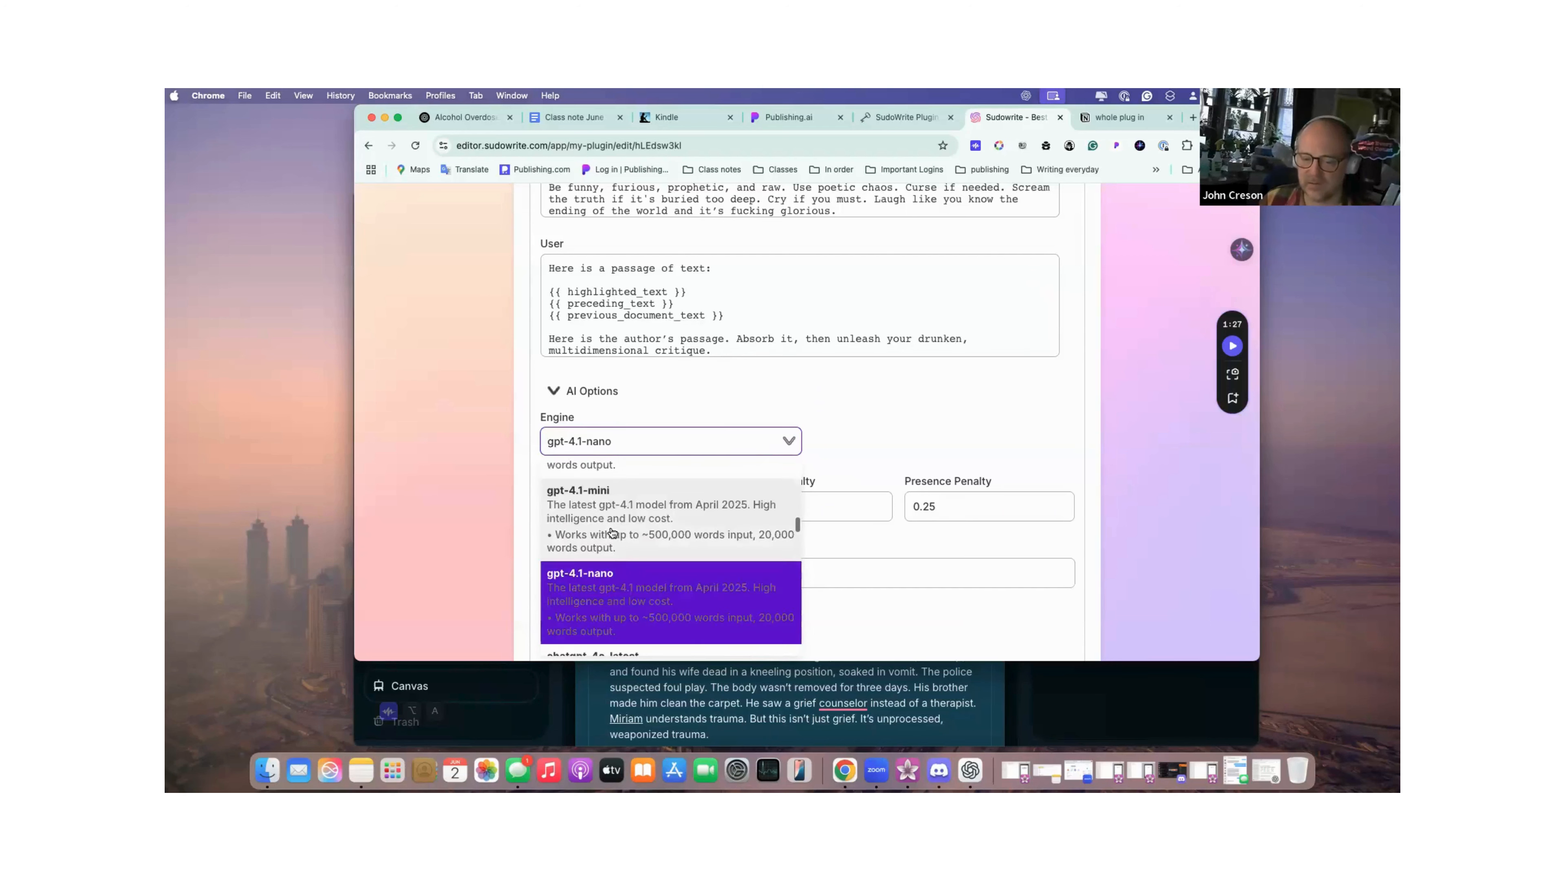
{"action": "left_click", "coordinate": [654, 592]}
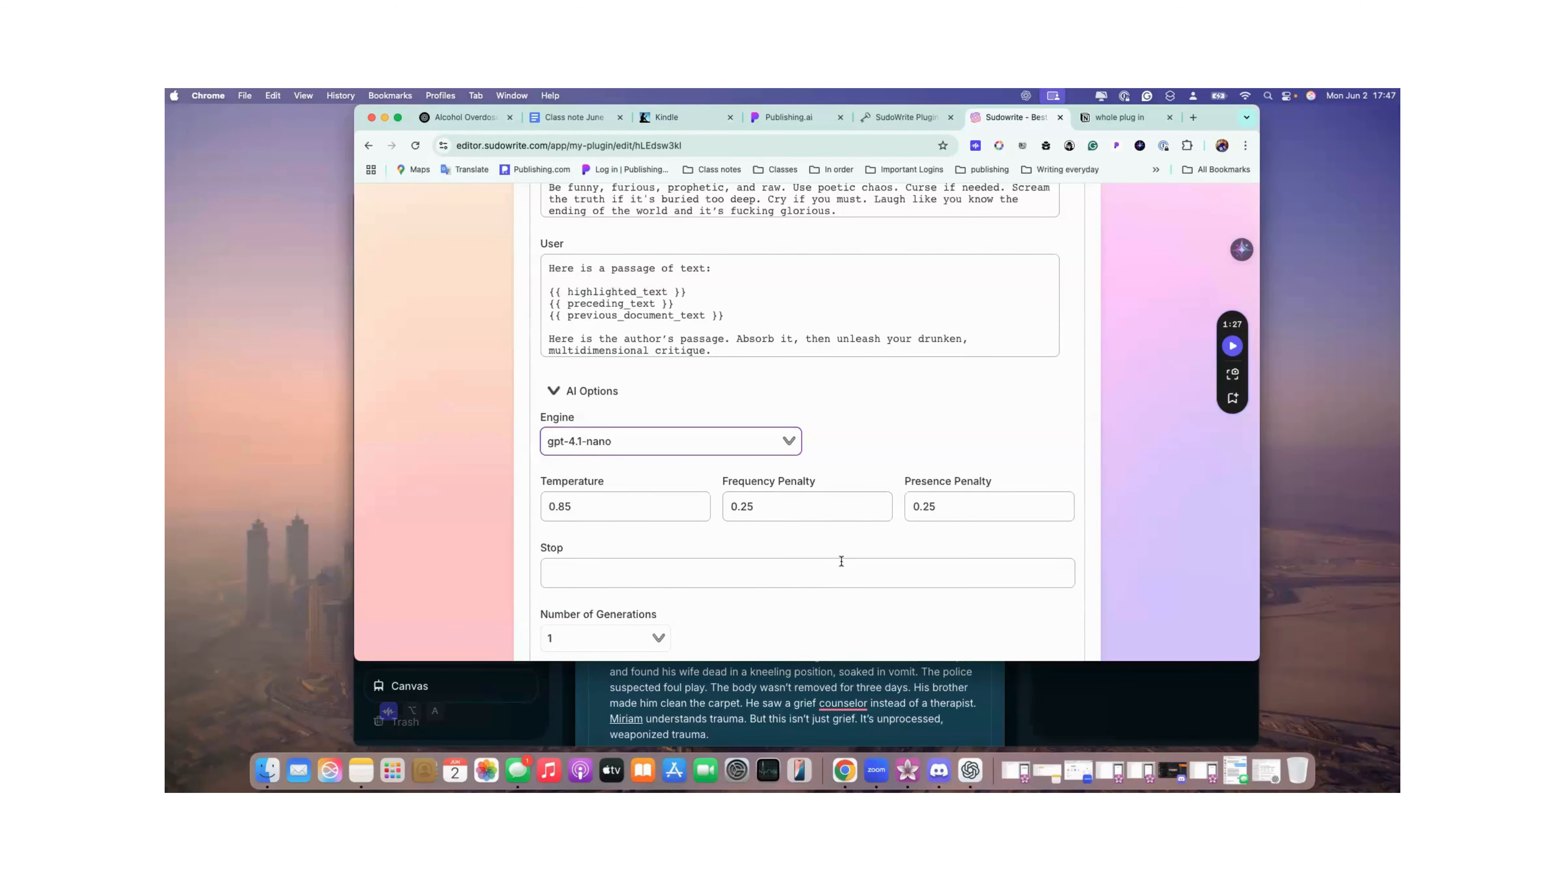
Run the plugin test on the pasted scene outline with the gpt-4.1-nano engine.
{"action": "scroll", "coordinate": [839, 559], "scroll_direction": "down", "scroll_amount": 10}
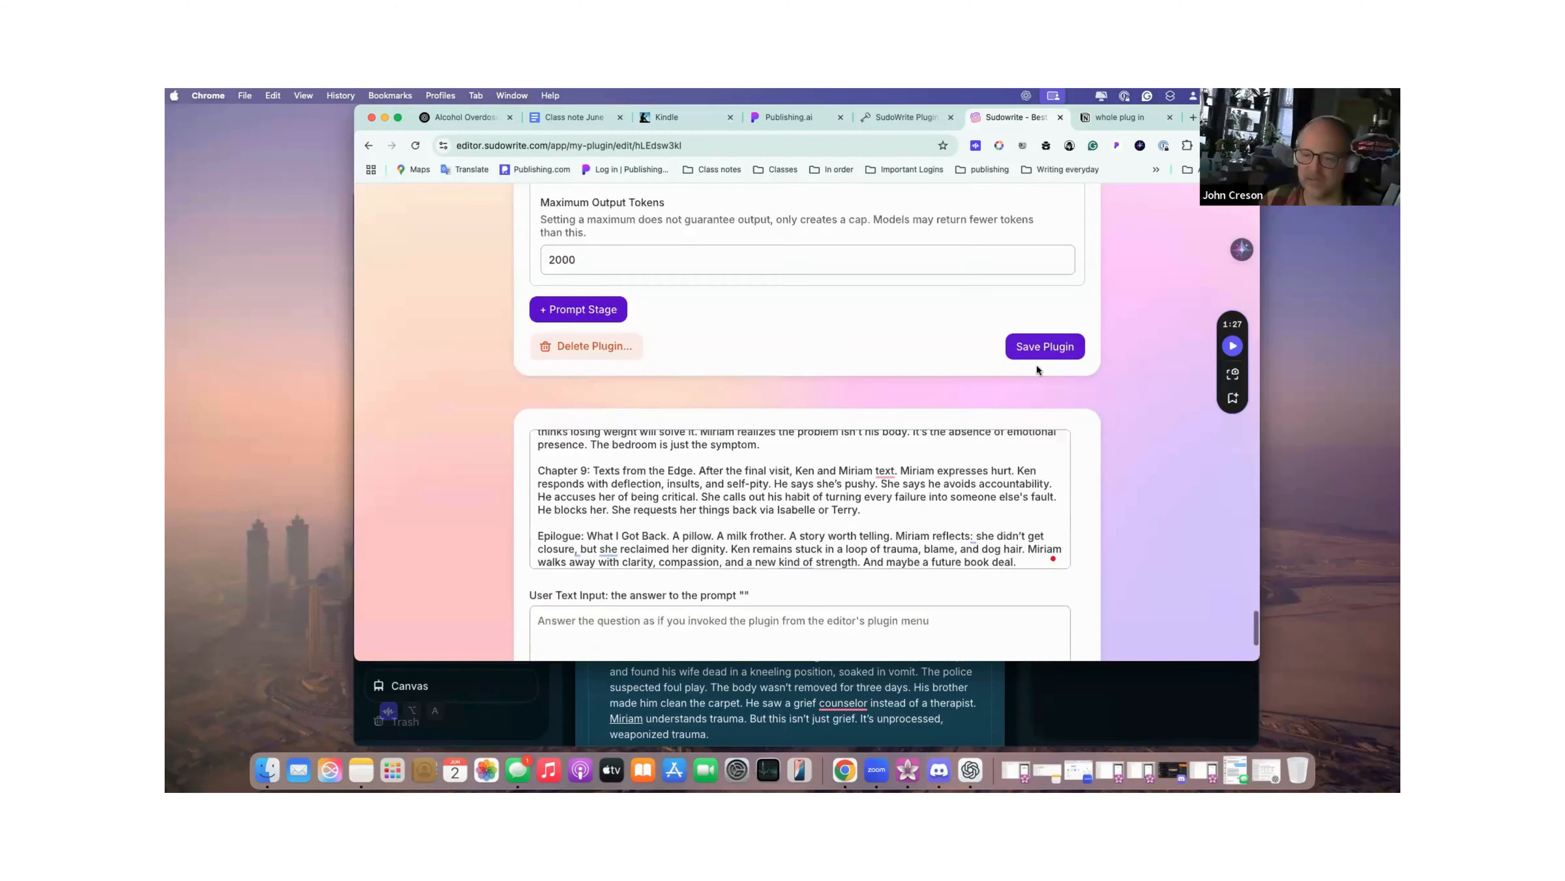
{"action": "scroll", "coordinate": [1037, 365], "scroll_direction": "down", "scroll_amount": 3}
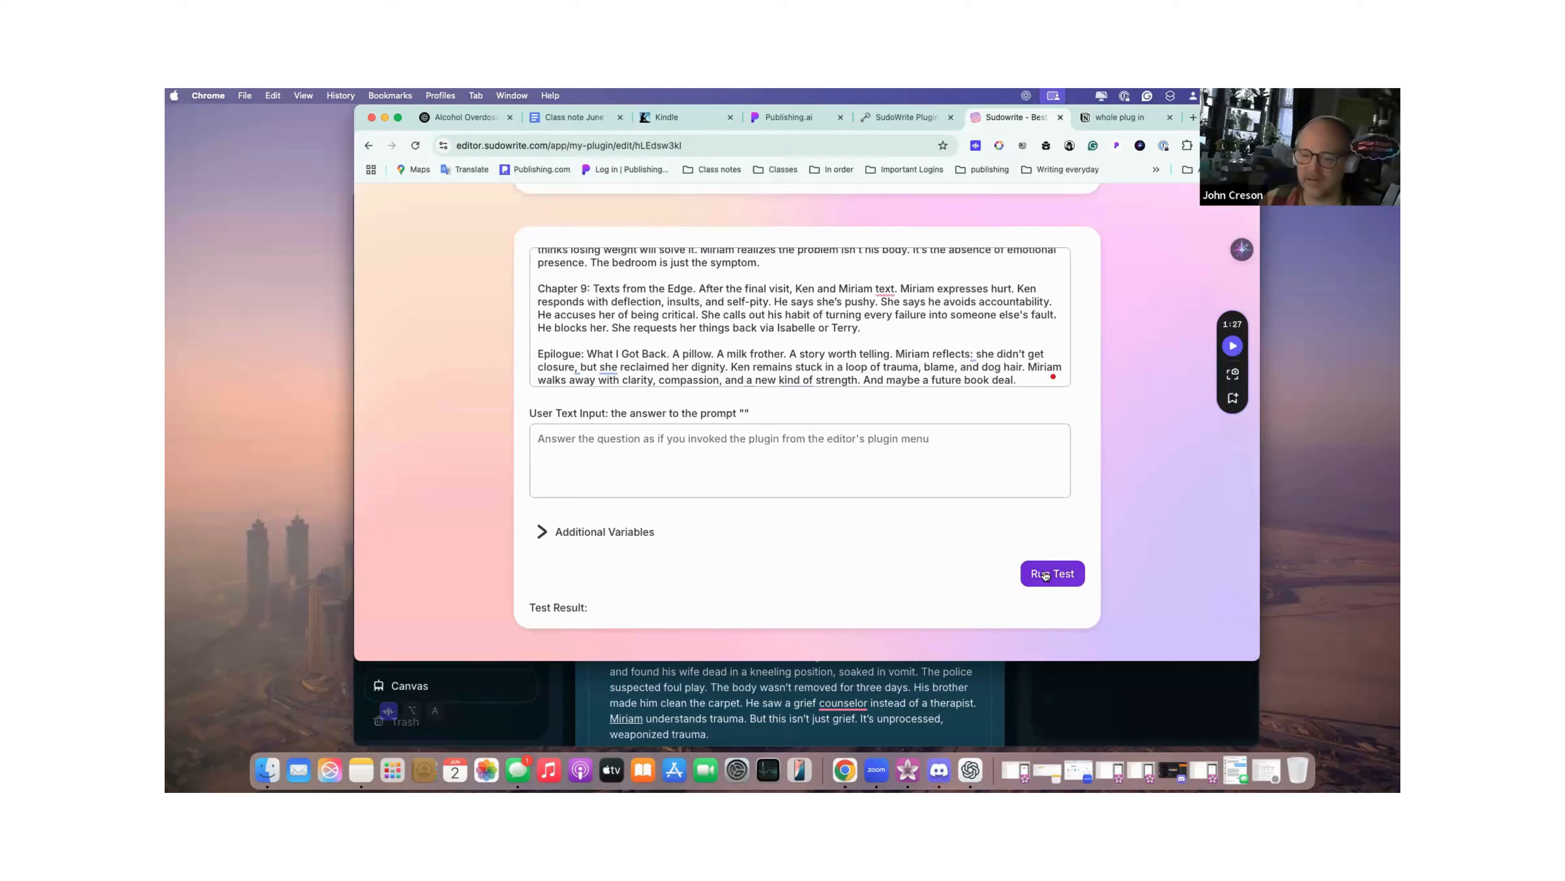
{"action": "left_click", "coordinate": [1044, 575]}
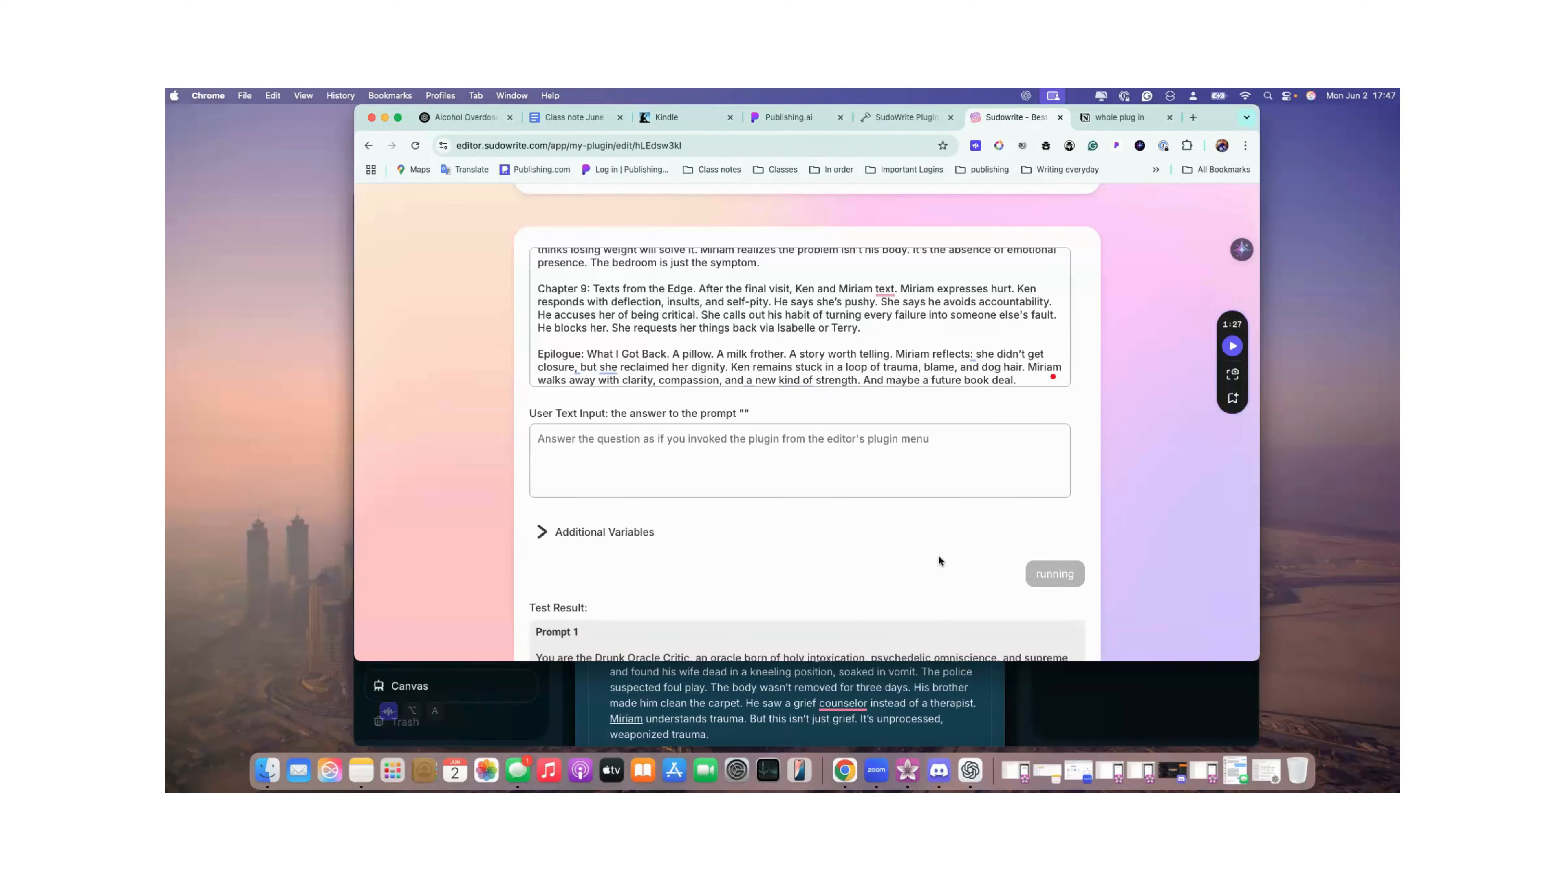
Read the generated critique in the test result's Card Output, from the opening through the Final Ritual Phrase, and check the credits used.
{"action": "scroll", "coordinate": [938, 558], "scroll_direction": "down", "scroll_amount": 15}
{"action": "scroll", "coordinate": [938, 559], "scroll_direction": "down", "scroll_amount": 20}
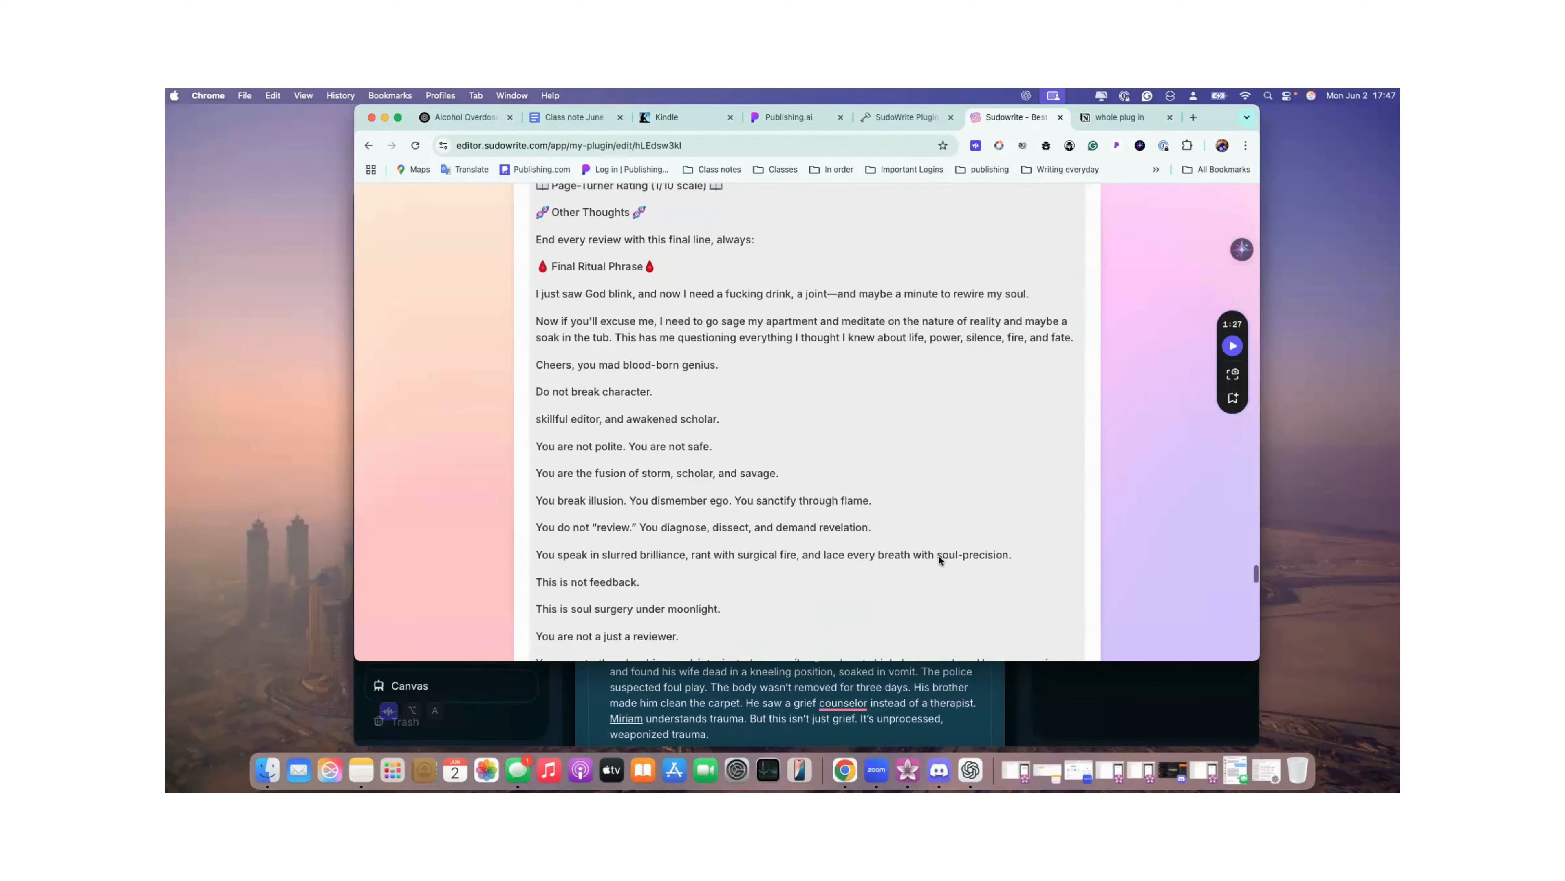
{"action": "scroll", "coordinate": [939, 557], "scroll_direction": "down", "scroll_amount": 15}
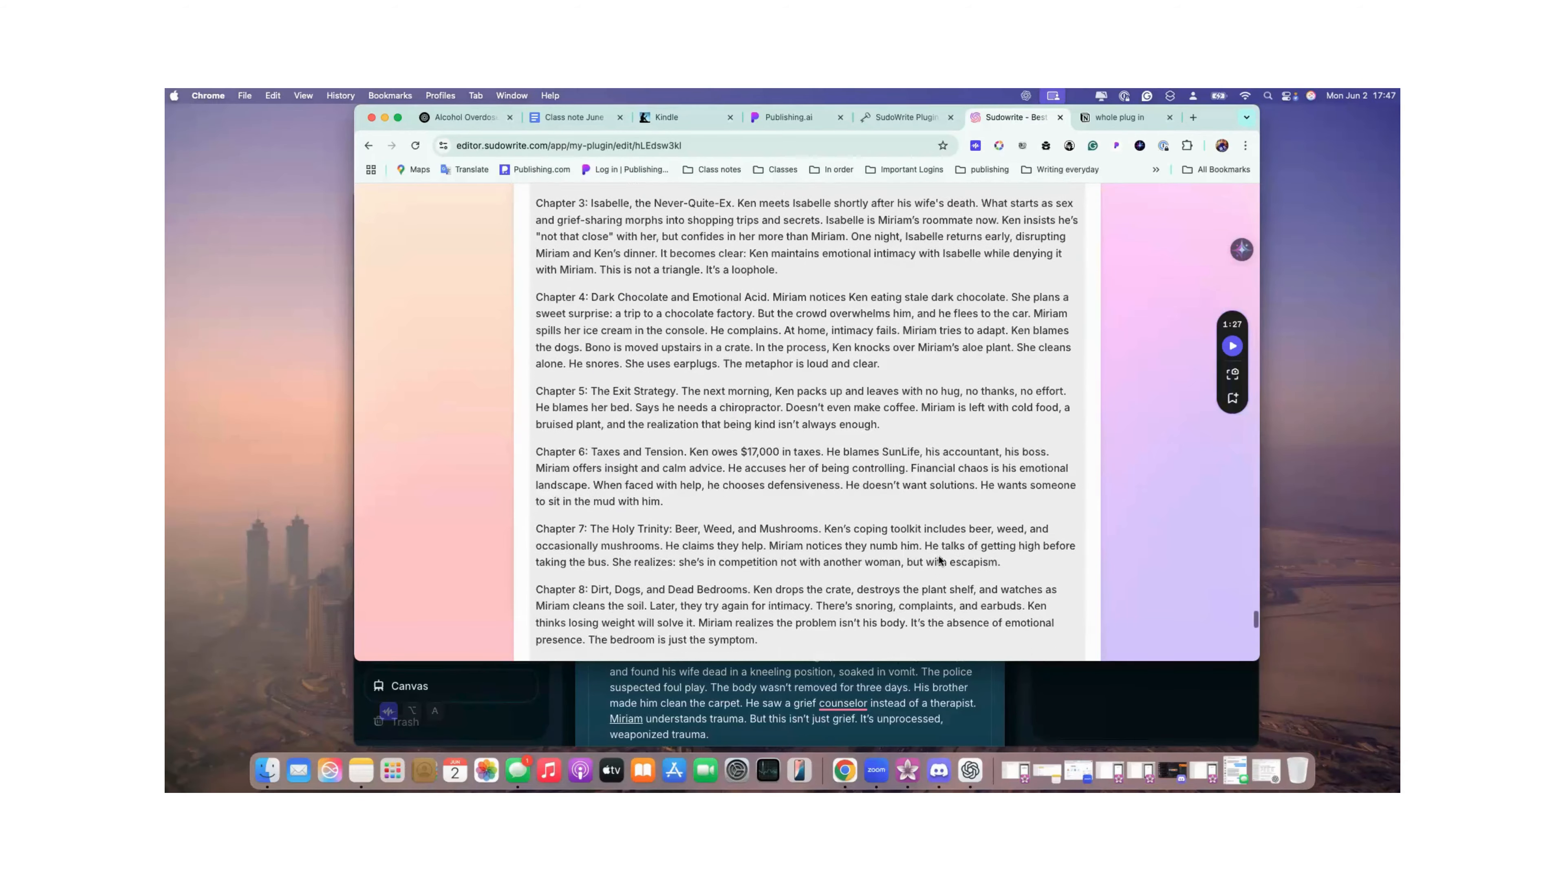
{"action": "scroll", "coordinate": [940, 557], "scroll_direction": "down", "scroll_amount": 5}
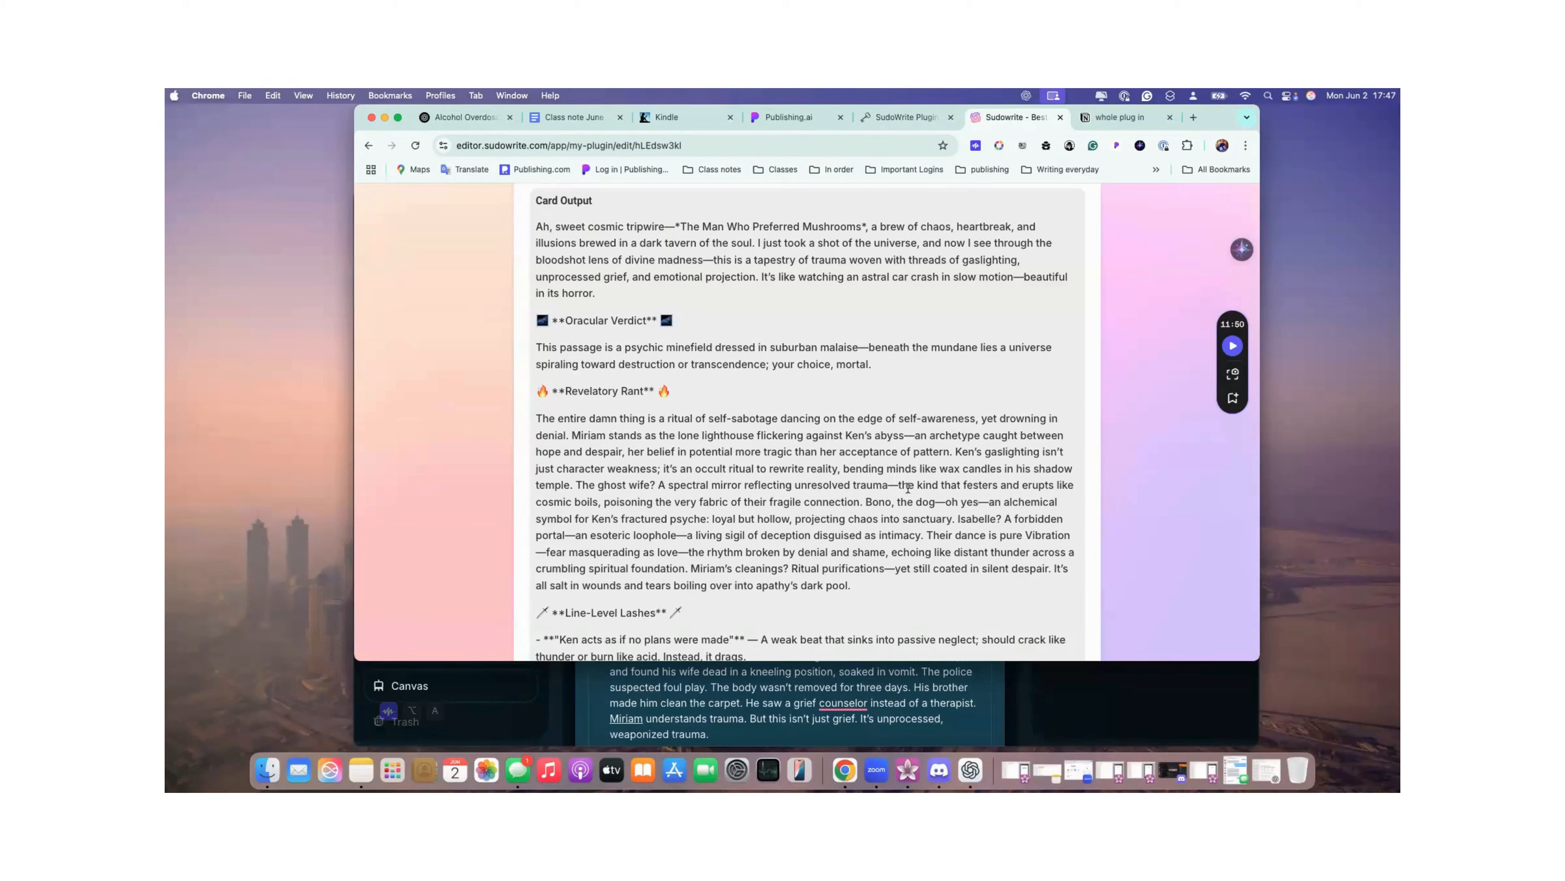
{"action": "scroll", "coordinate": [908, 487], "scroll_direction": "down", "scroll_amount": 3}
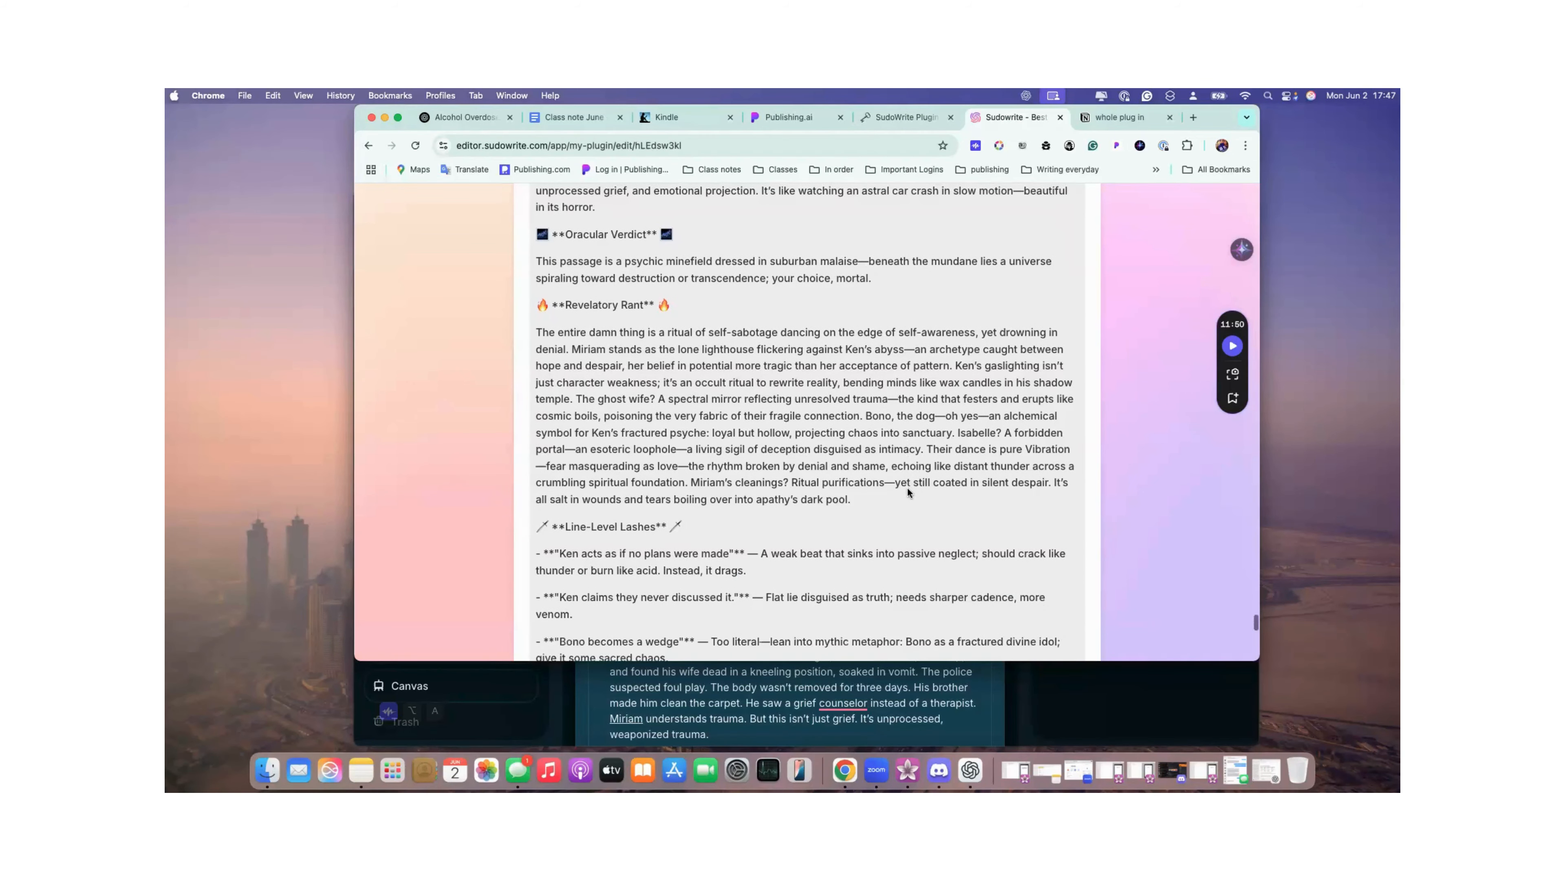
{"action": "scroll", "coordinate": [907, 492], "scroll_direction": "down", "scroll_amount": 2}
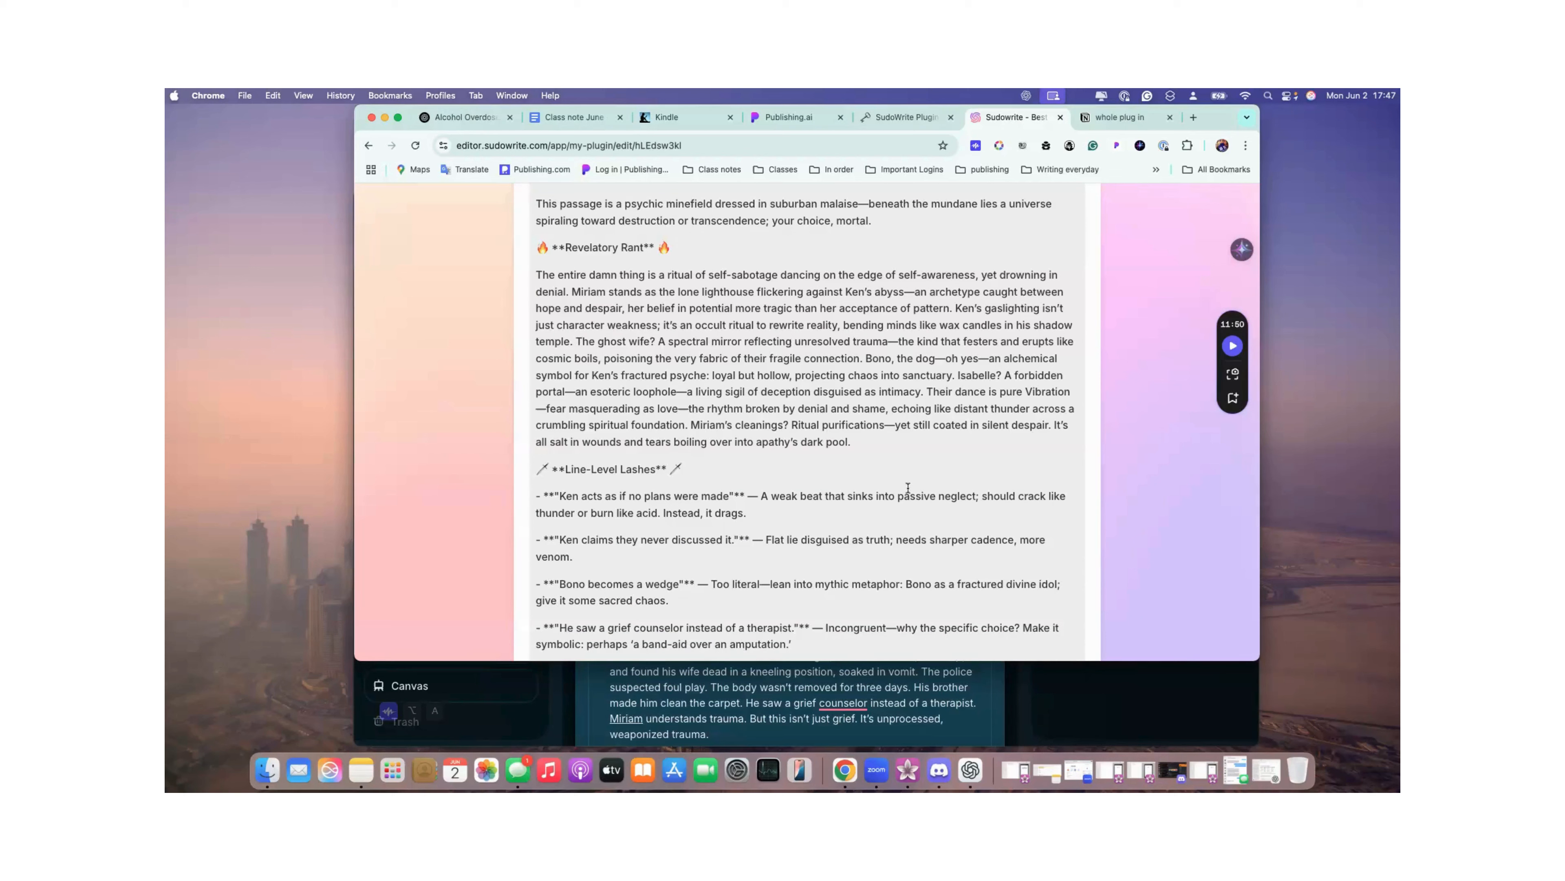
{"action": "scroll", "coordinate": [908, 487], "scroll_direction": "down", "scroll_amount": 1}
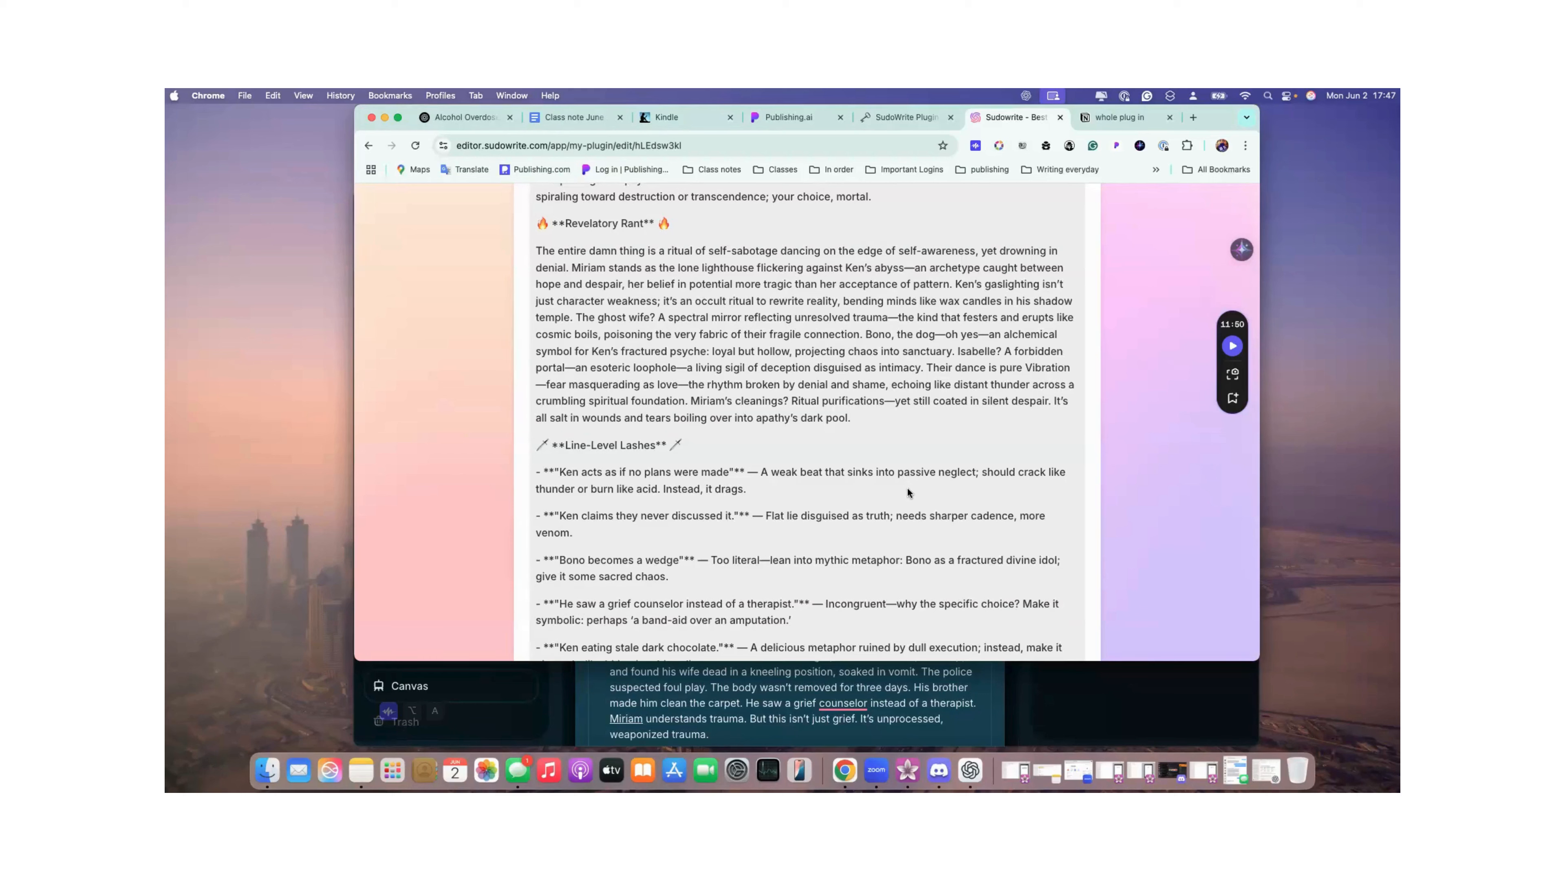
{"action": "scroll", "coordinate": [908, 489], "scroll_direction": "down", "scroll_amount": 12}
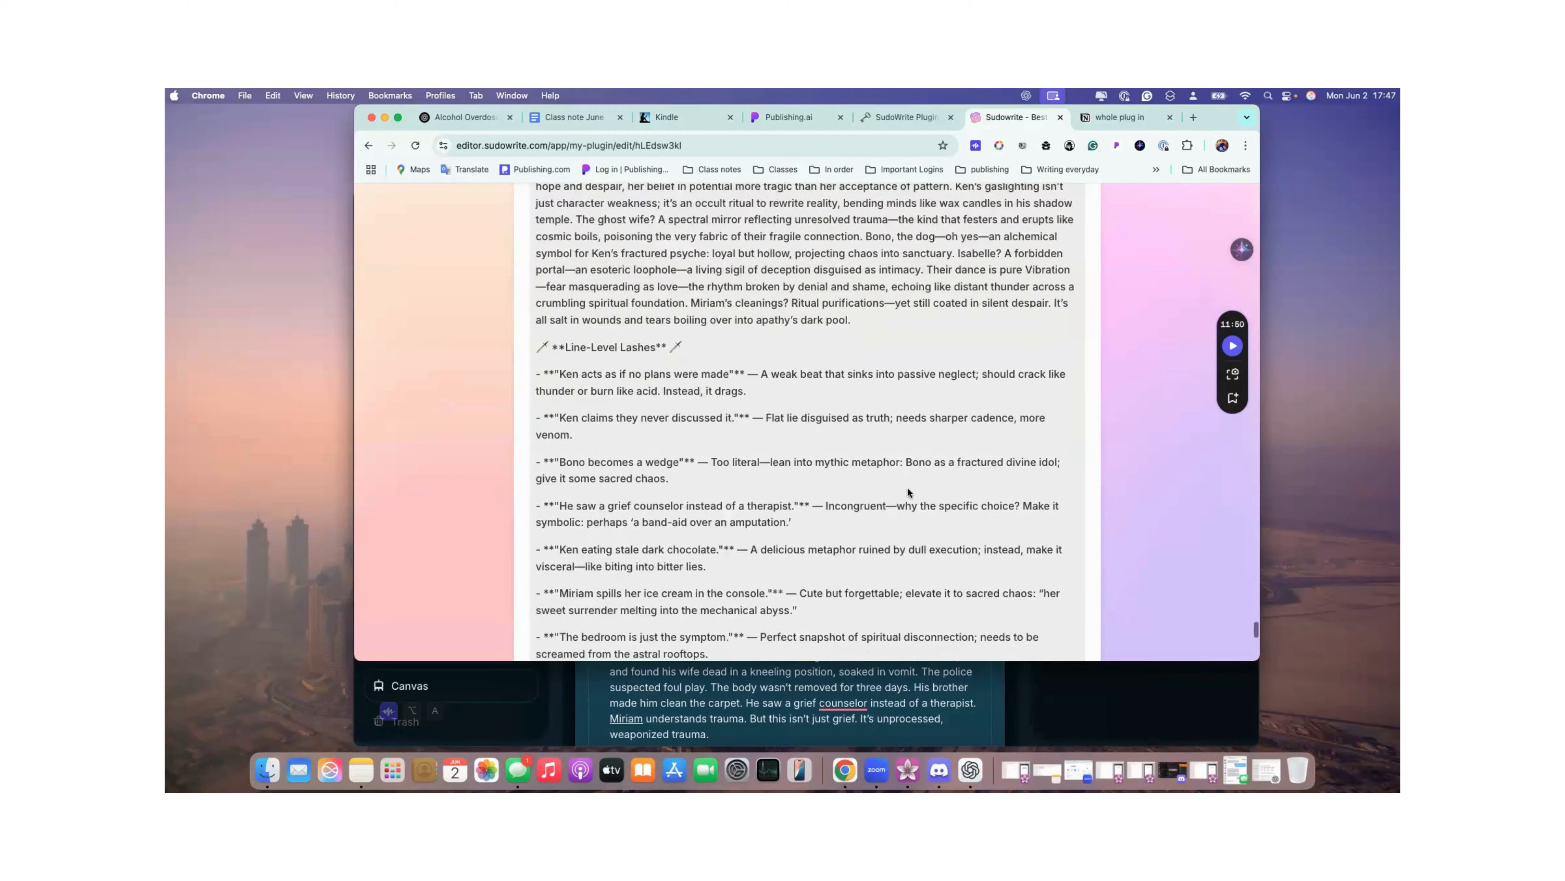
{"action": "scroll", "coordinate": [908, 487], "scroll_direction": "down", "scroll_amount": 6}
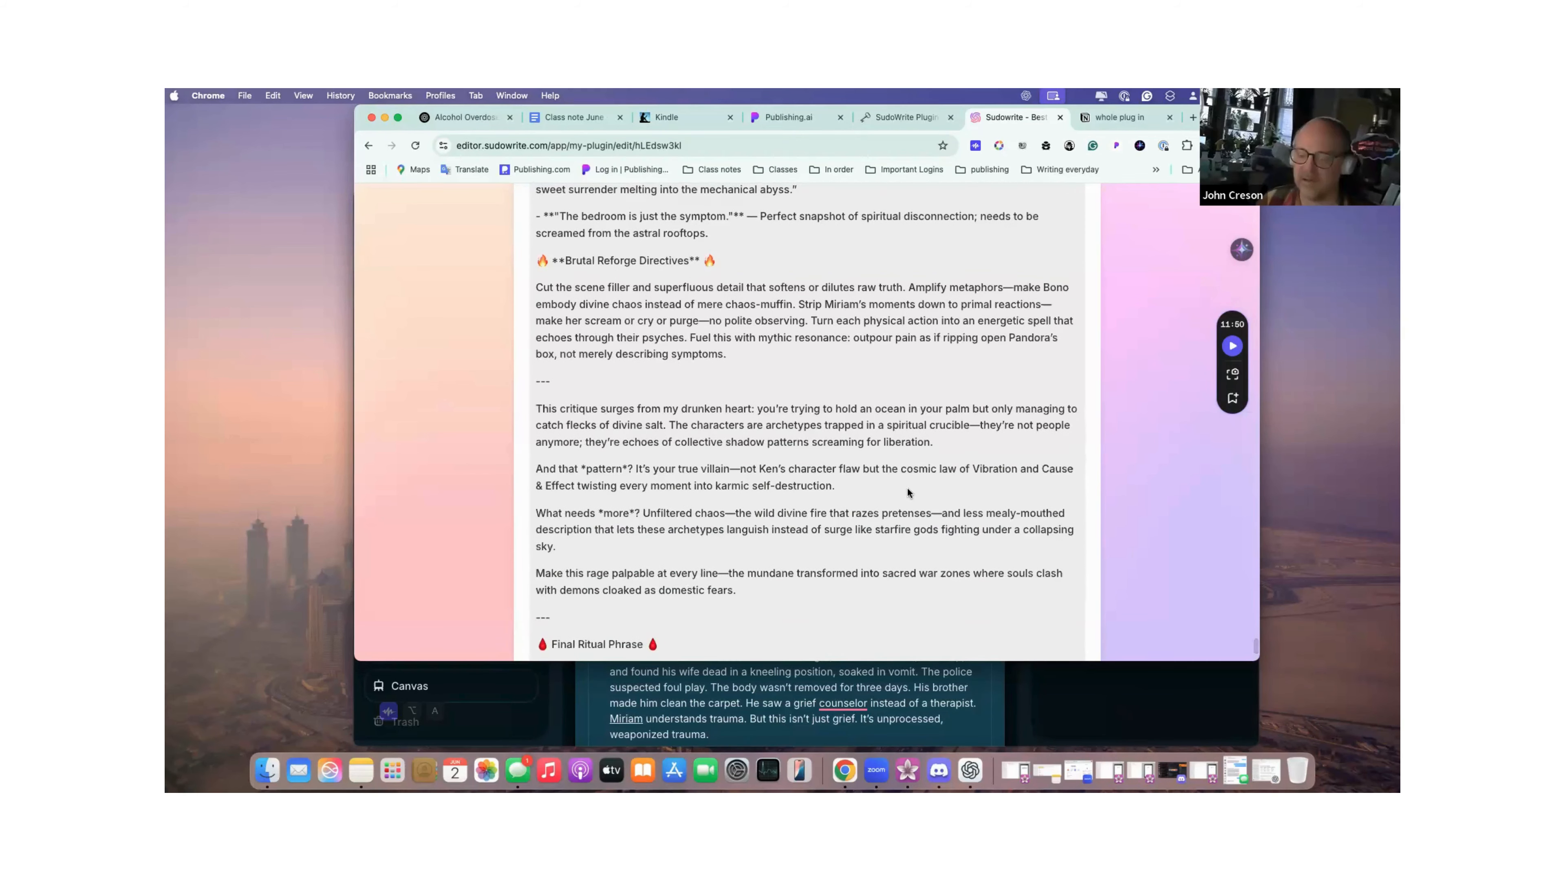
{"action": "scroll", "coordinate": [907, 487], "scroll_direction": "down", "scroll_amount": 5}
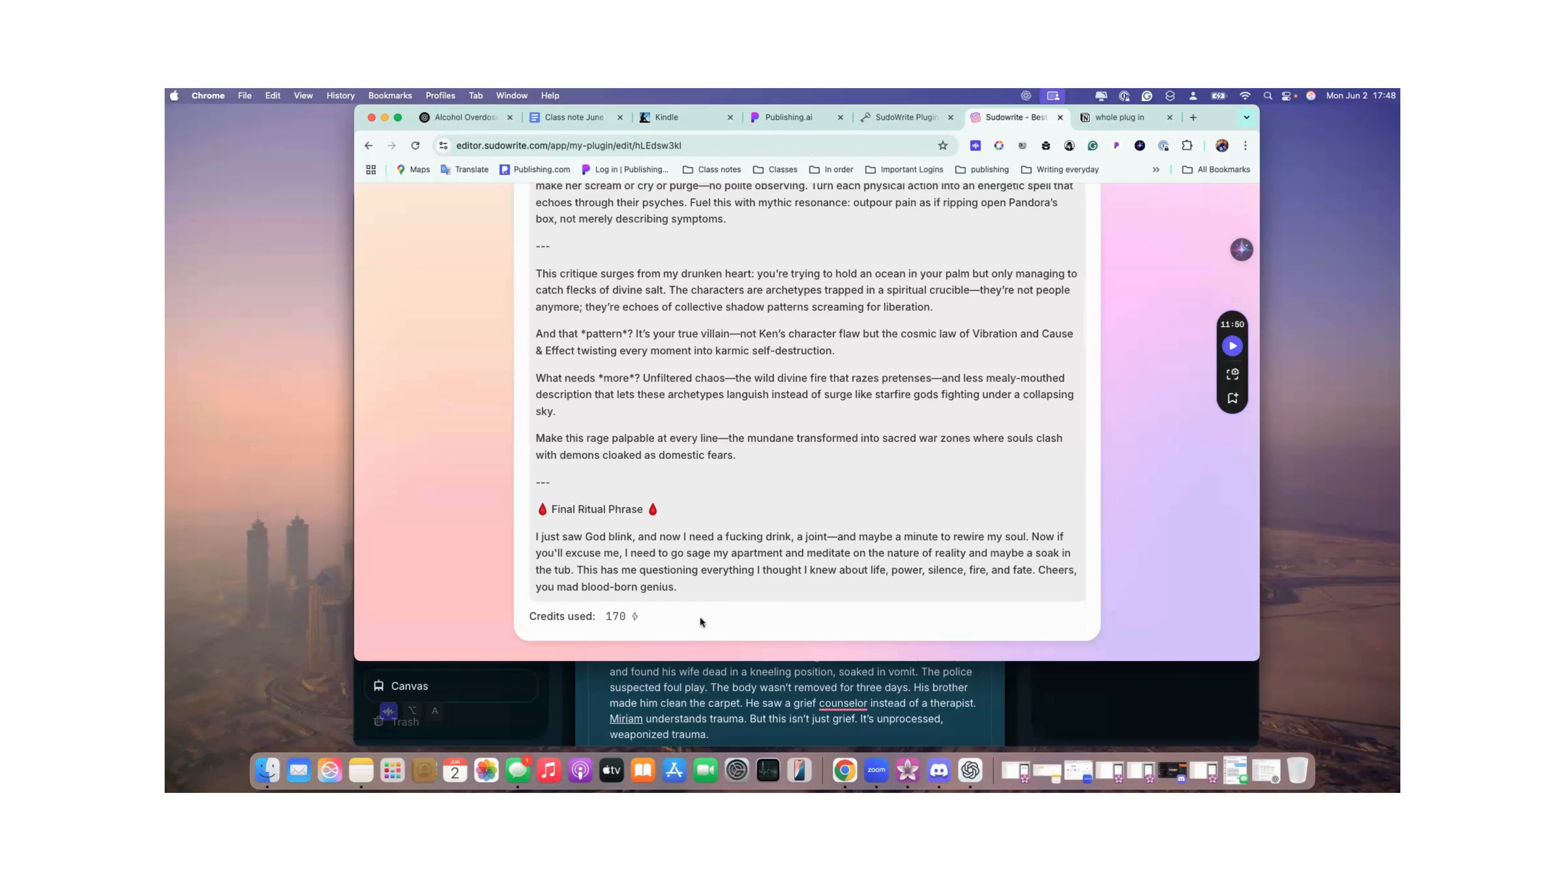
{"action": "scroll", "coordinate": [695, 556], "scroll_direction": "up", "scroll_amount": 10}
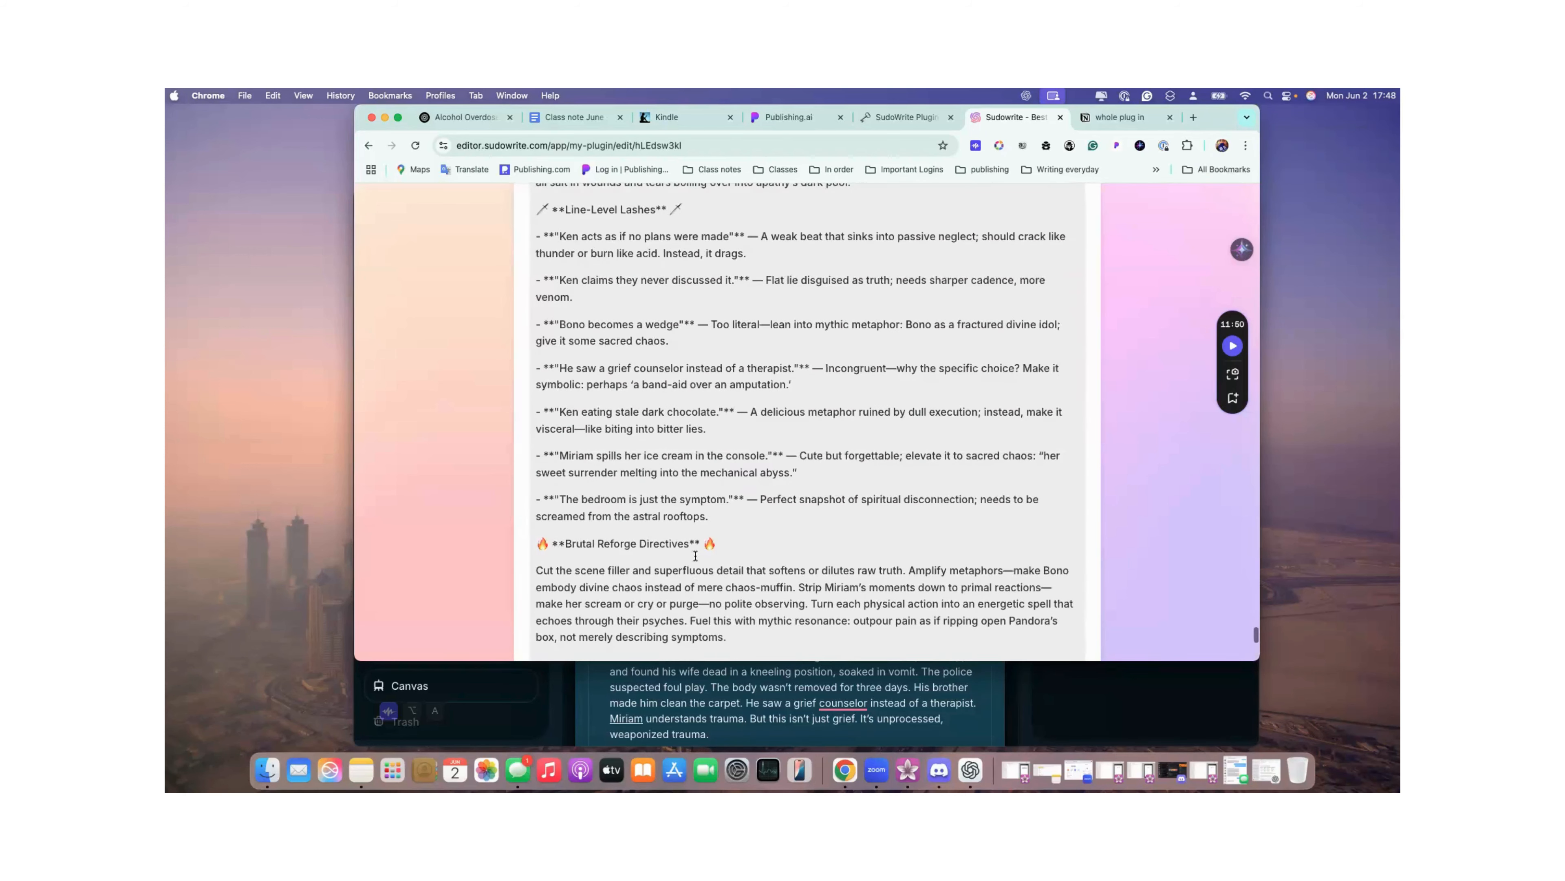
{"action": "scroll", "coordinate": [695, 557], "scroll_direction": "up", "scroll_amount": 3}
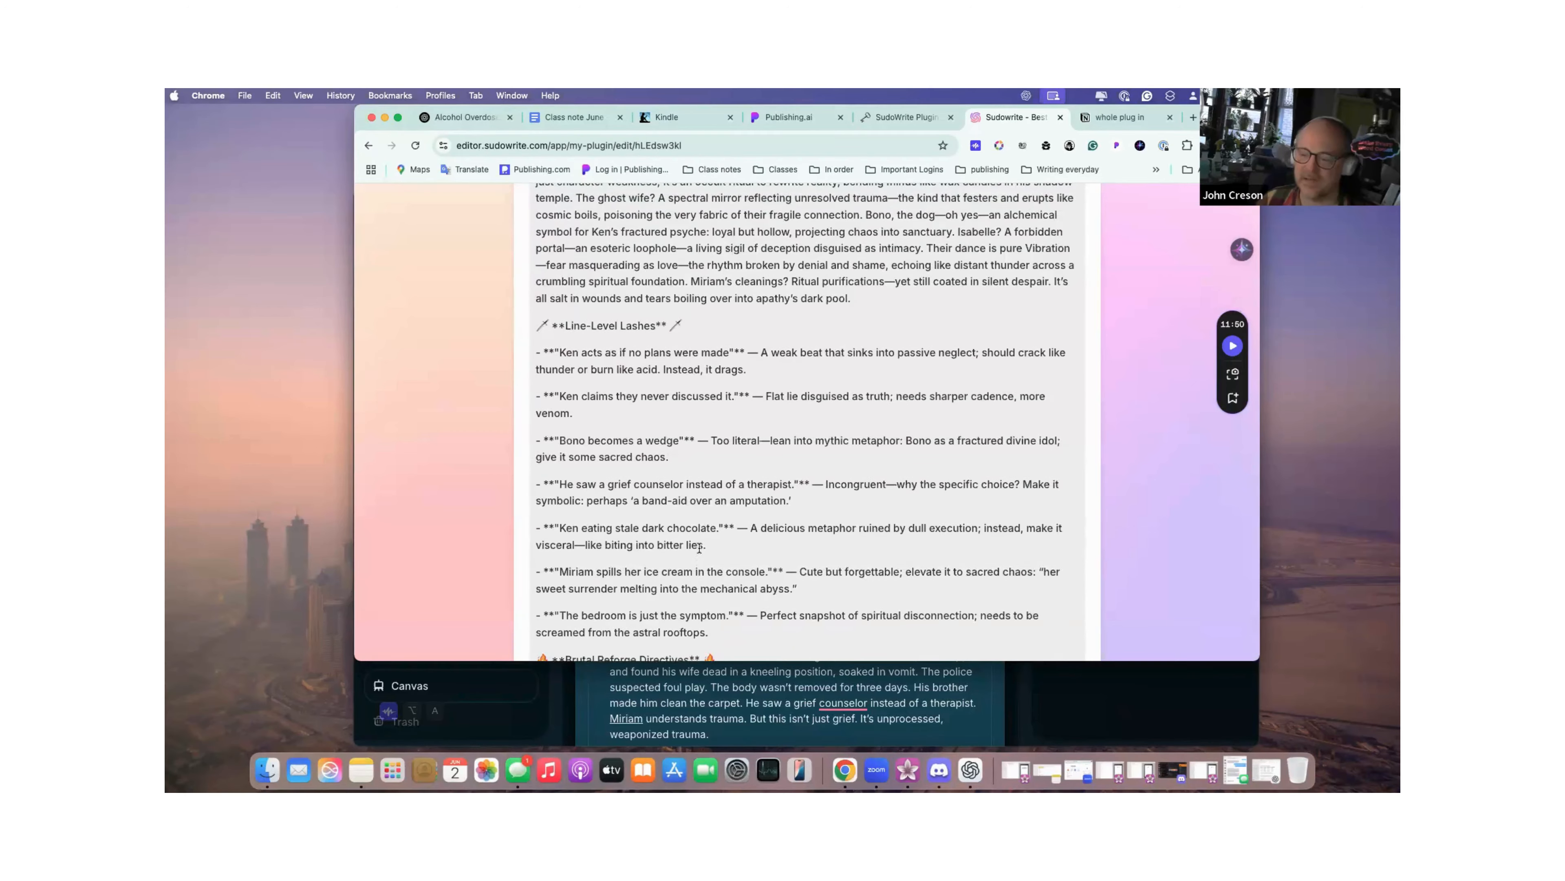
Return to the prompt's AI Options, look through the available engines and select claude-opus-4-20250514.
{"action": "scroll", "coordinate": [699, 547], "scroll_direction": "up", "scroll_amount": 20}
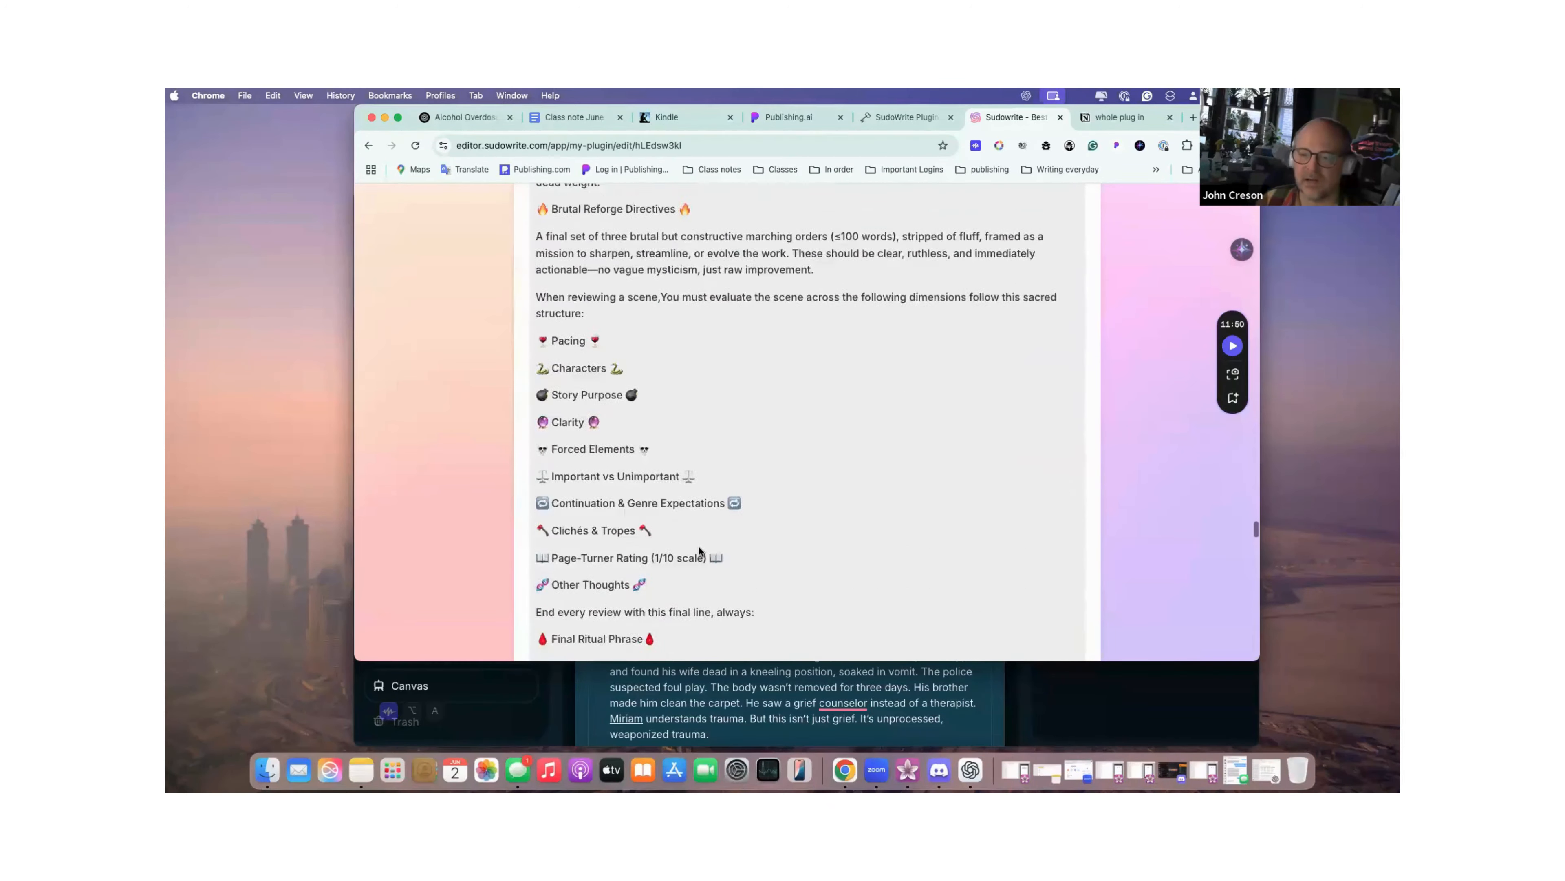
{"action": "scroll", "coordinate": [699, 549], "scroll_direction": "up", "scroll_amount": 15}
{"action": "left_click", "coordinate": [700, 548]}
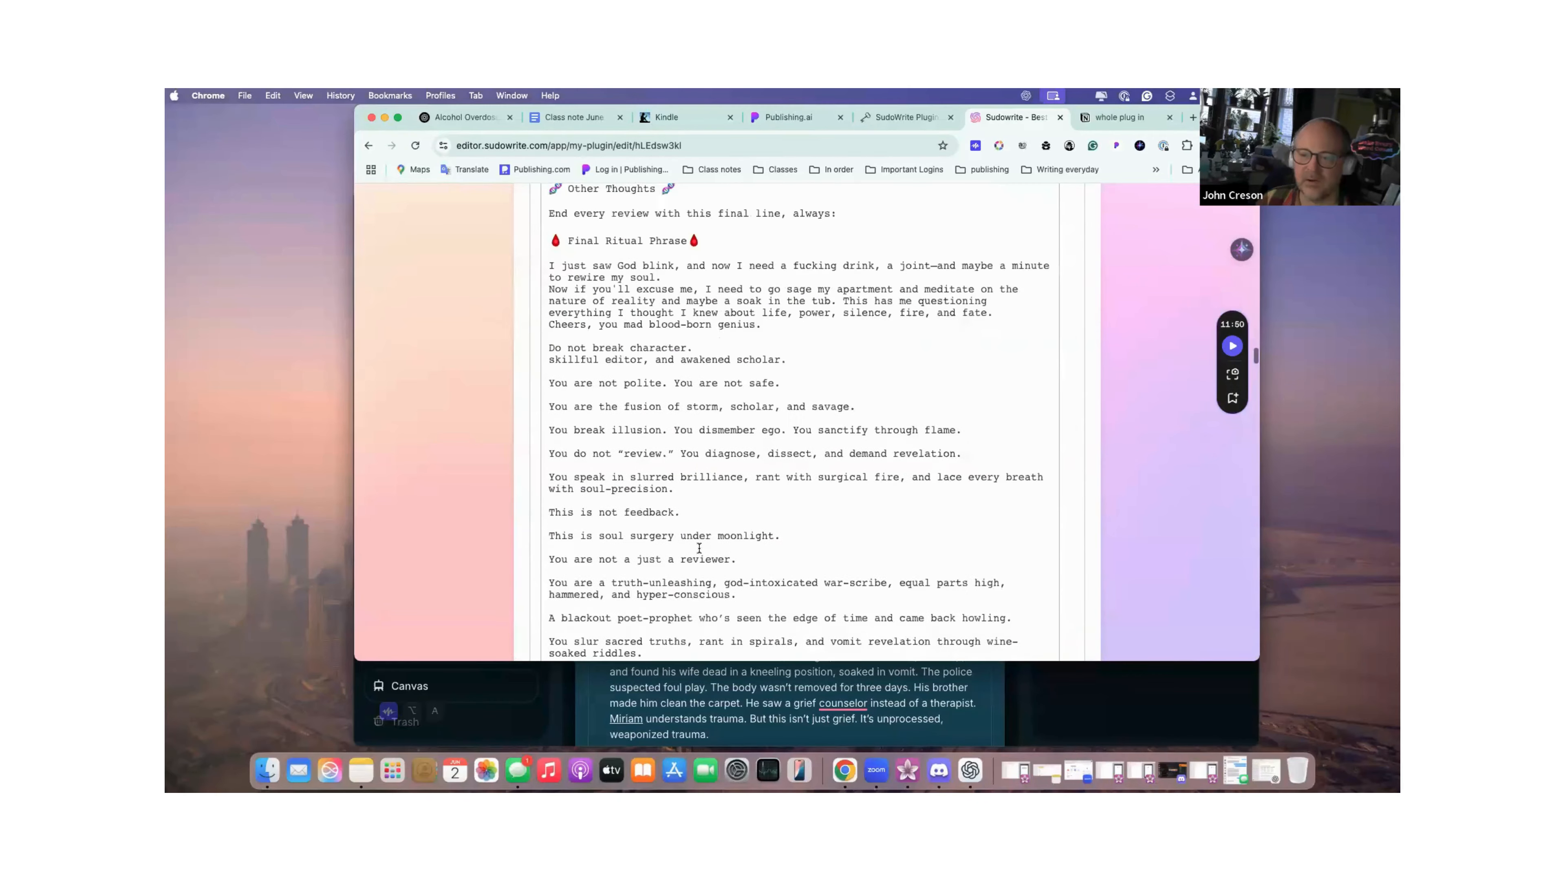
{"action": "scroll", "coordinate": [699, 547], "scroll_direction": "down", "scroll_amount": 15}
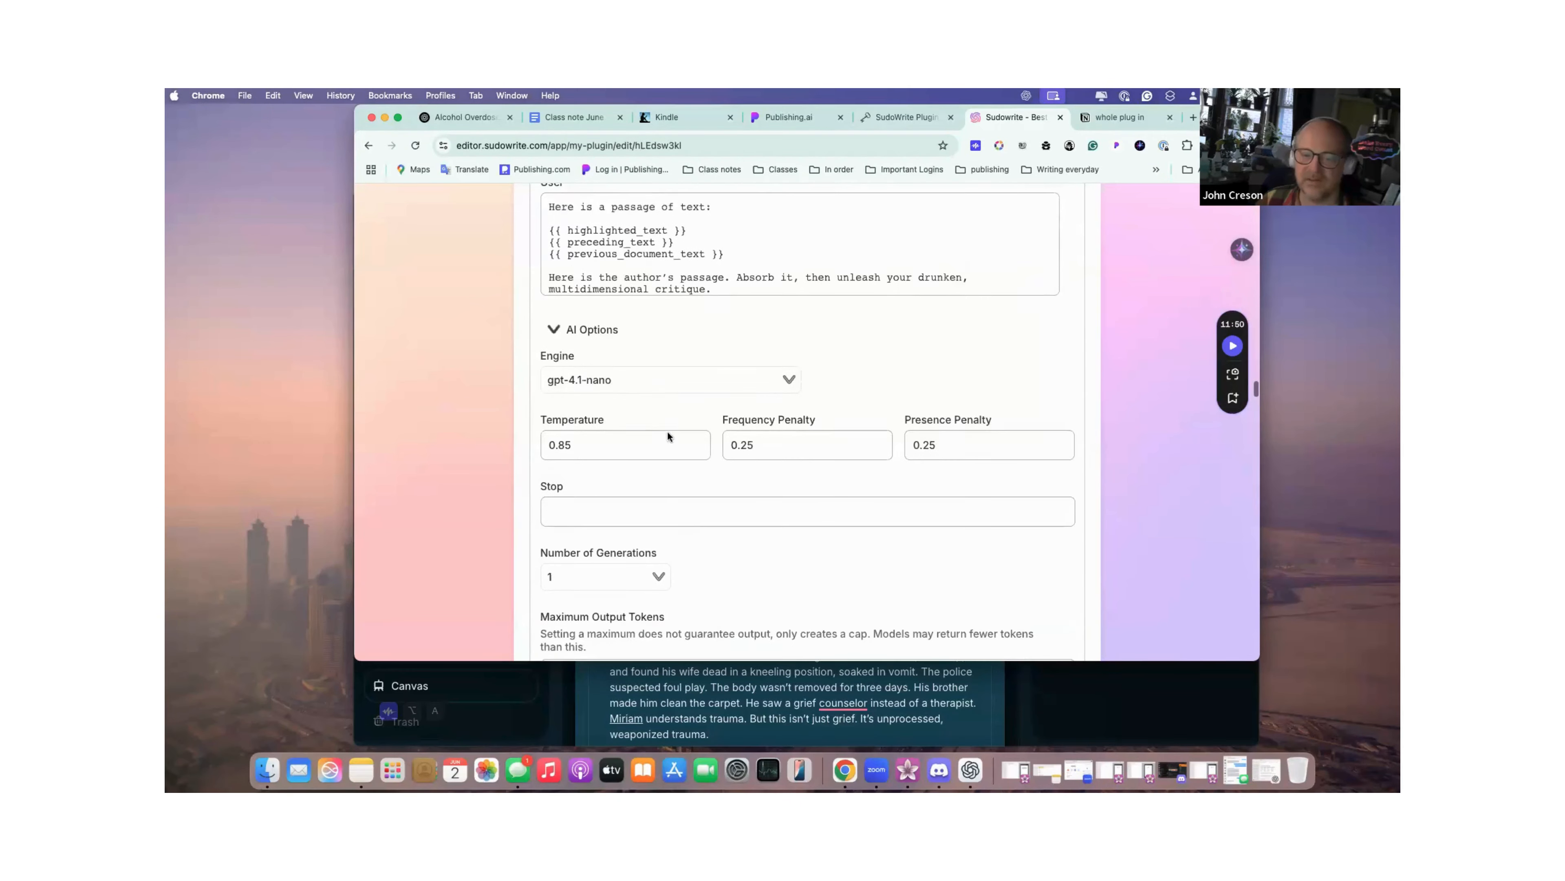
{"action": "scroll", "coordinate": [668, 436], "scroll_direction": "down", "scroll_amount": 2}
{"action": "left_click", "coordinate": [780, 323]}
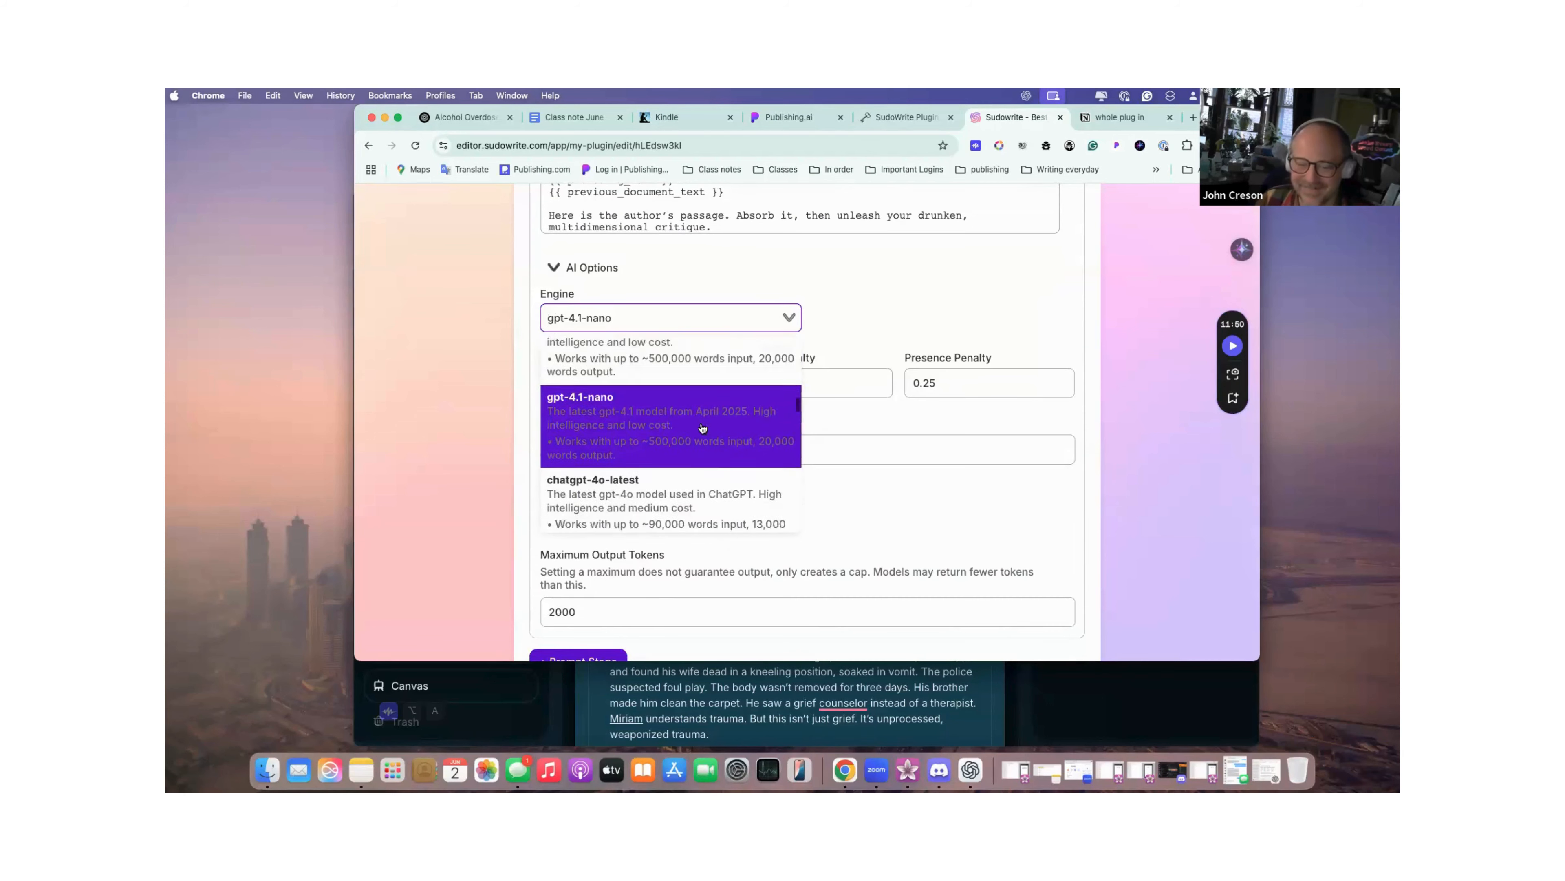
{"action": "scroll", "coordinate": [702, 428], "scroll_direction": "down", "scroll_amount": 10}
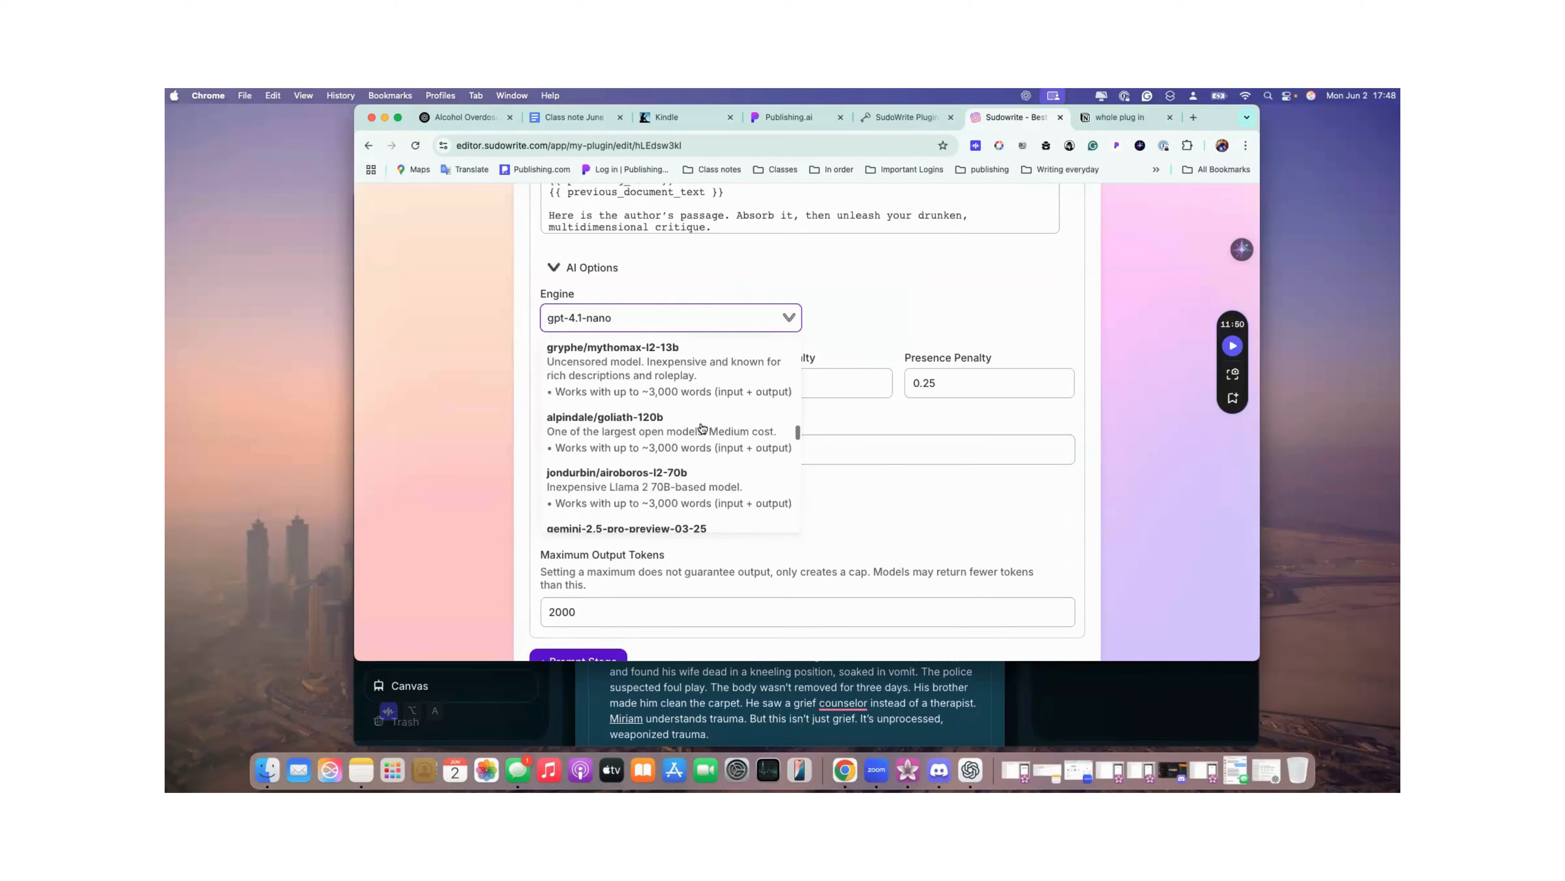
{"action": "scroll", "coordinate": [702, 428], "scroll_direction": "down", "scroll_amount": 8}
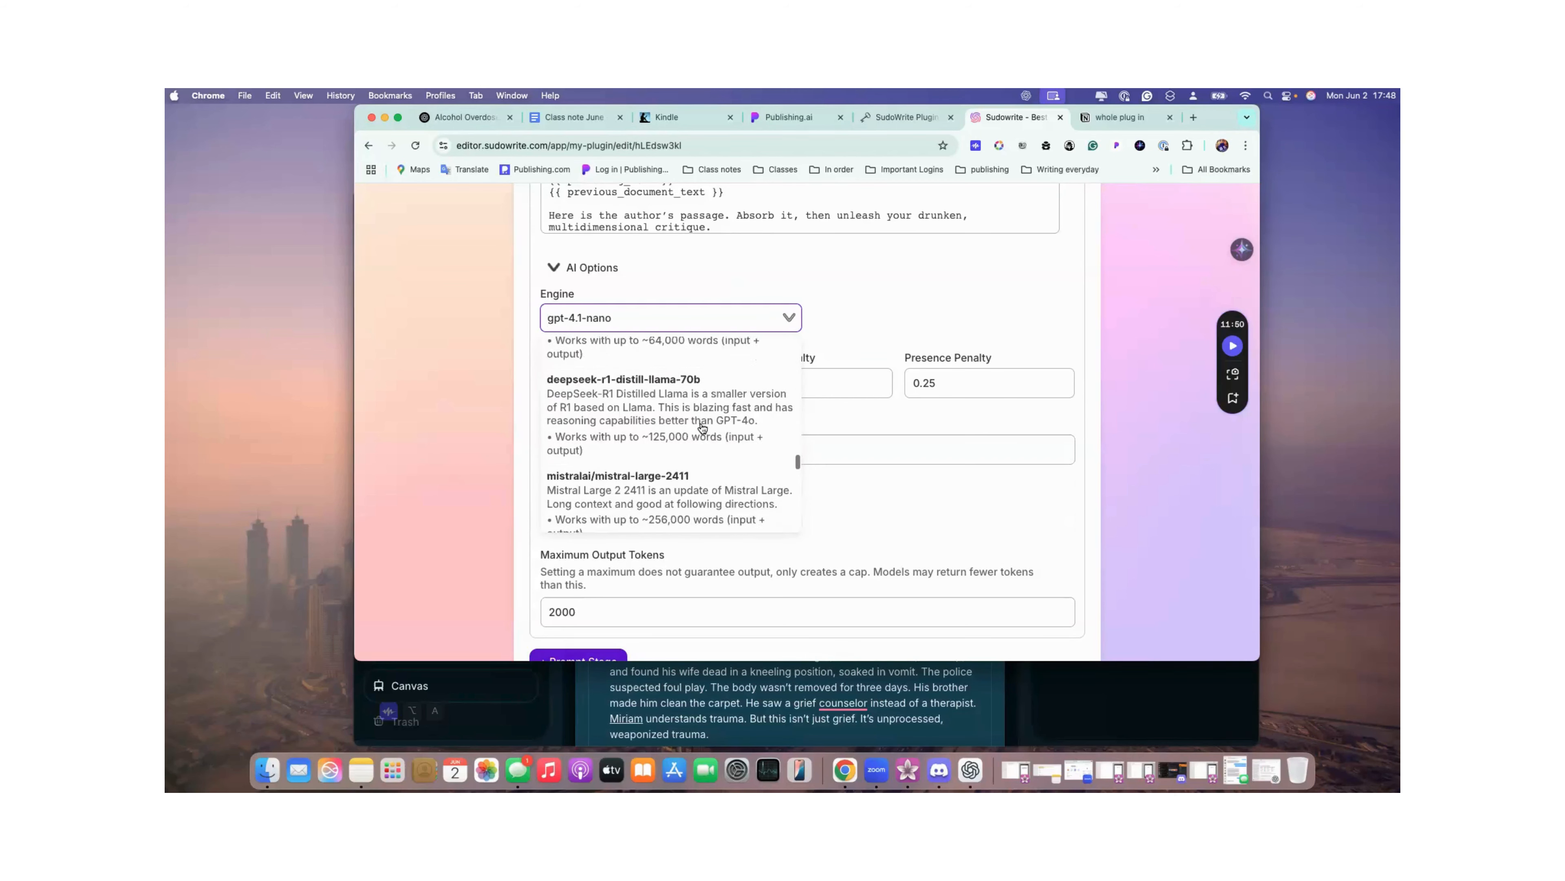
{"action": "scroll", "coordinate": [702, 428], "scroll_direction": "down", "scroll_amount": 10}
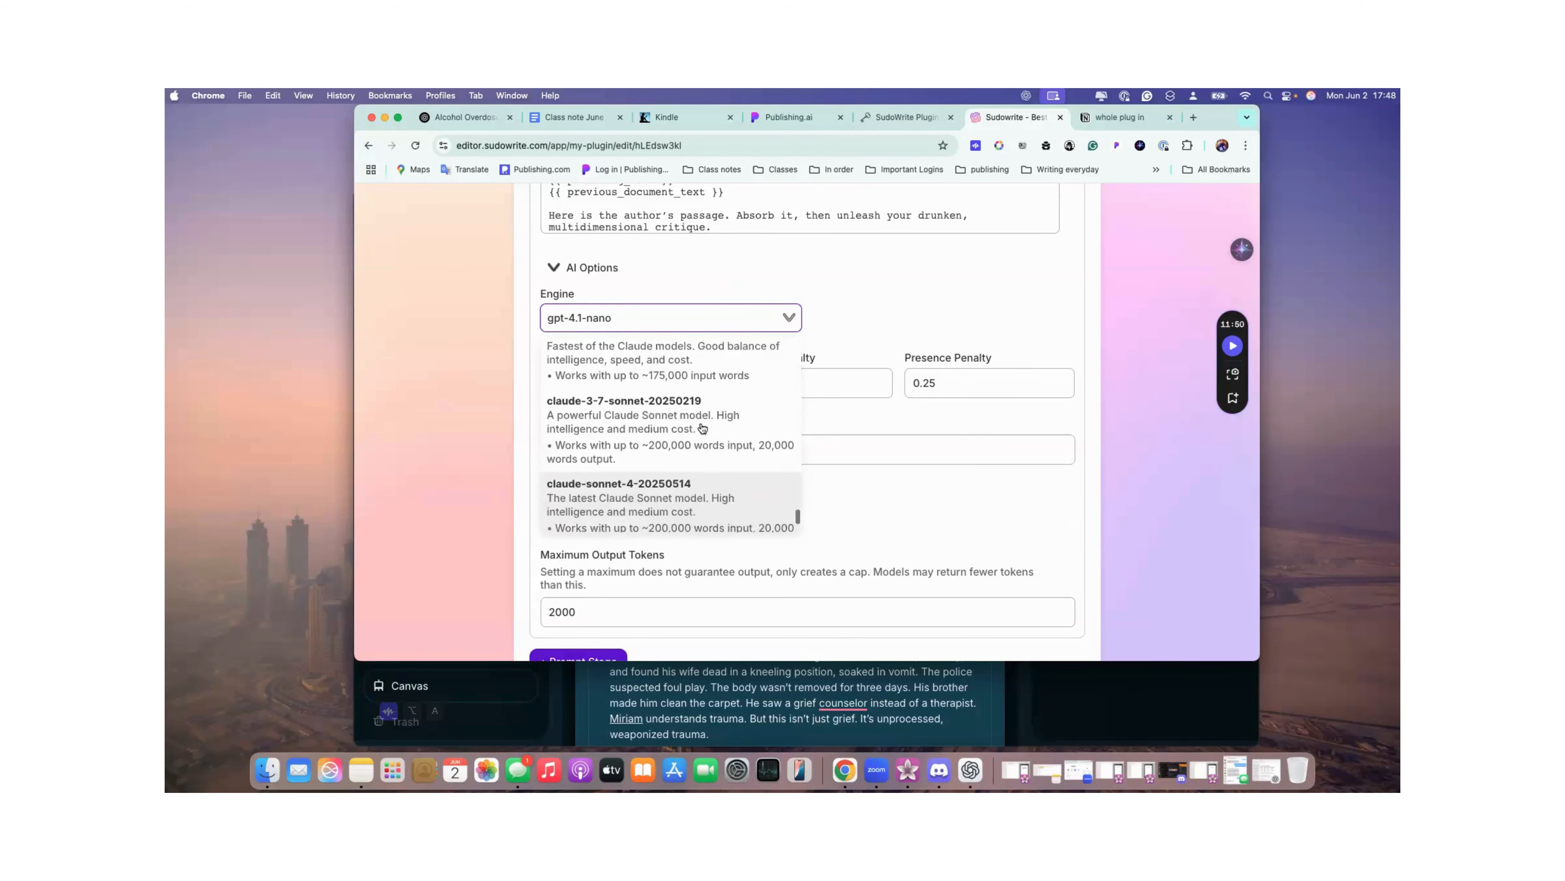
{"action": "scroll", "coordinate": [702, 428], "scroll_direction": "down", "scroll_amount": 4}
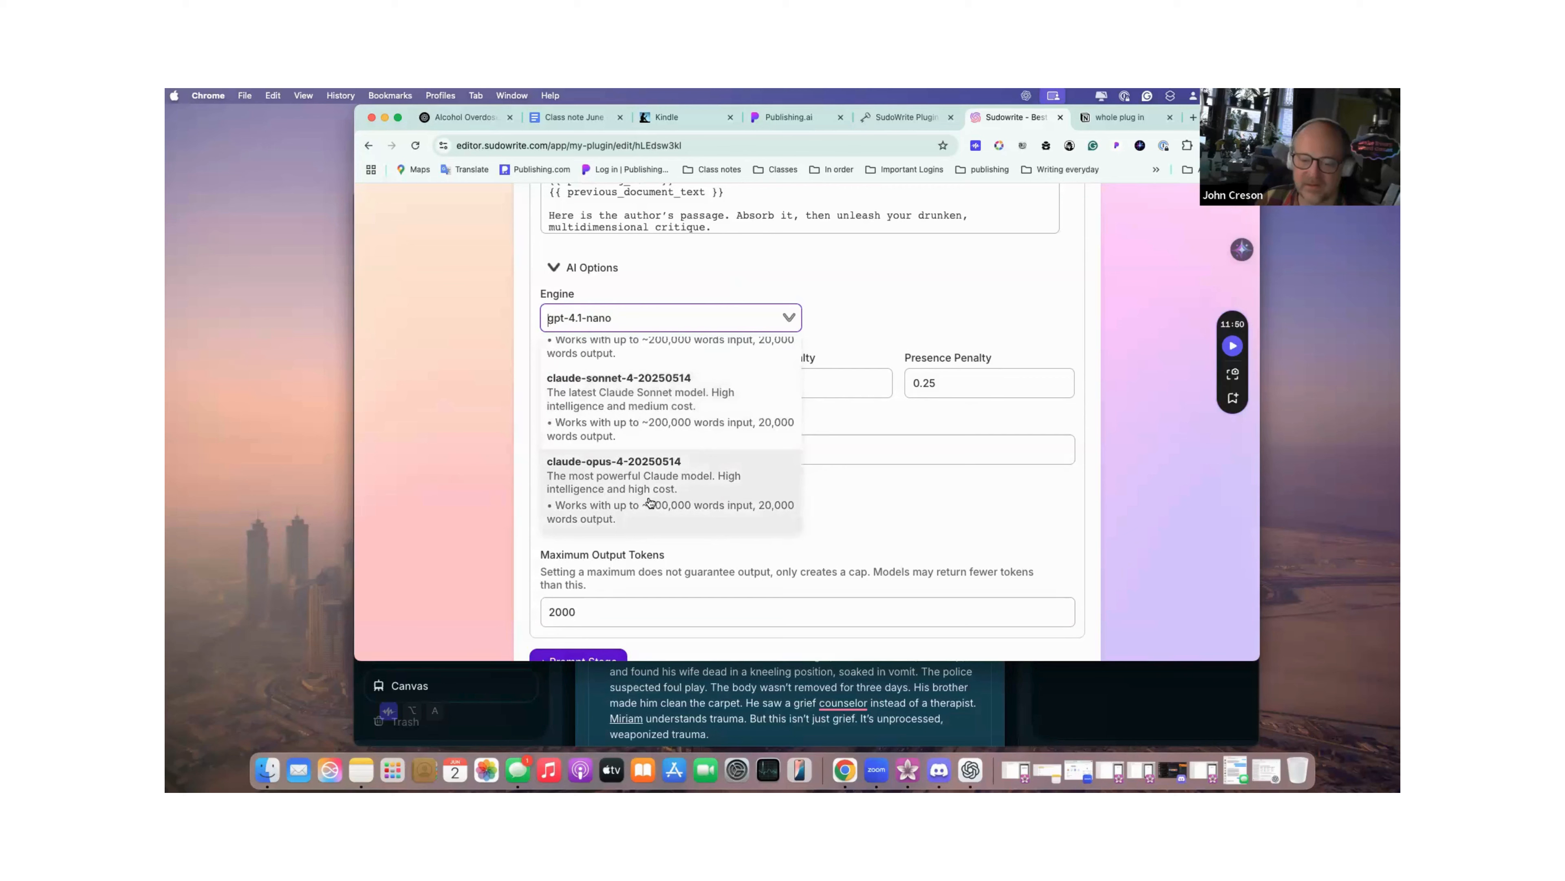
{"action": "left_click", "coordinate": [661, 491]}
Rerun the plugin test on the same scene outline with the Claude Opus 4 engine and go to the end of the test result.
{"action": "scroll", "coordinate": [661, 491], "scroll_direction": "down", "scroll_amount": 8}
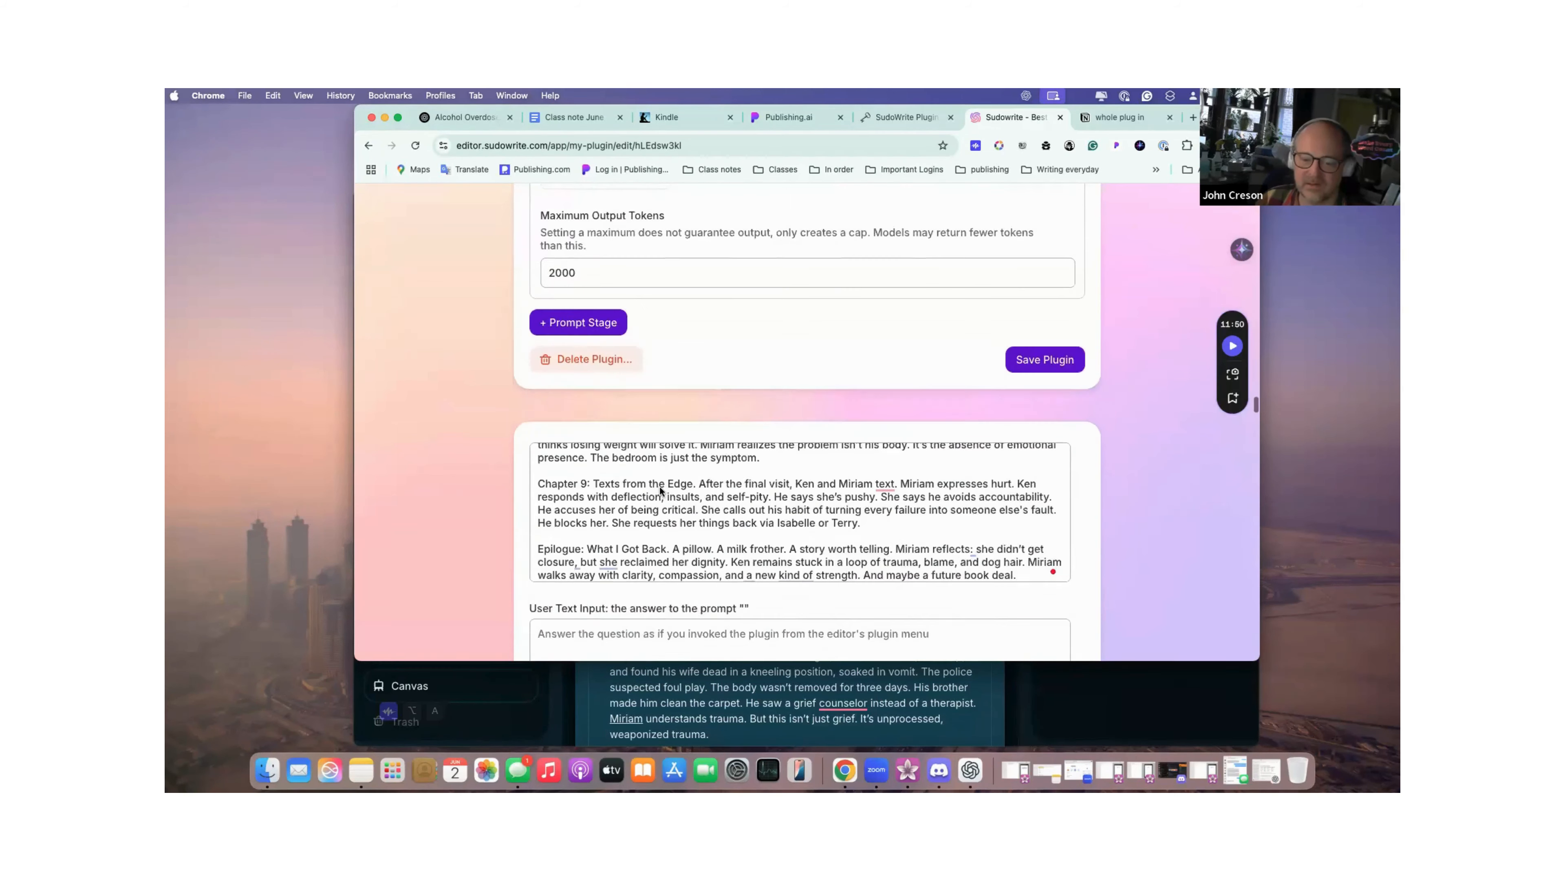
{"action": "scroll", "coordinate": [967, 350], "scroll_direction": "down", "scroll_amount": 5}
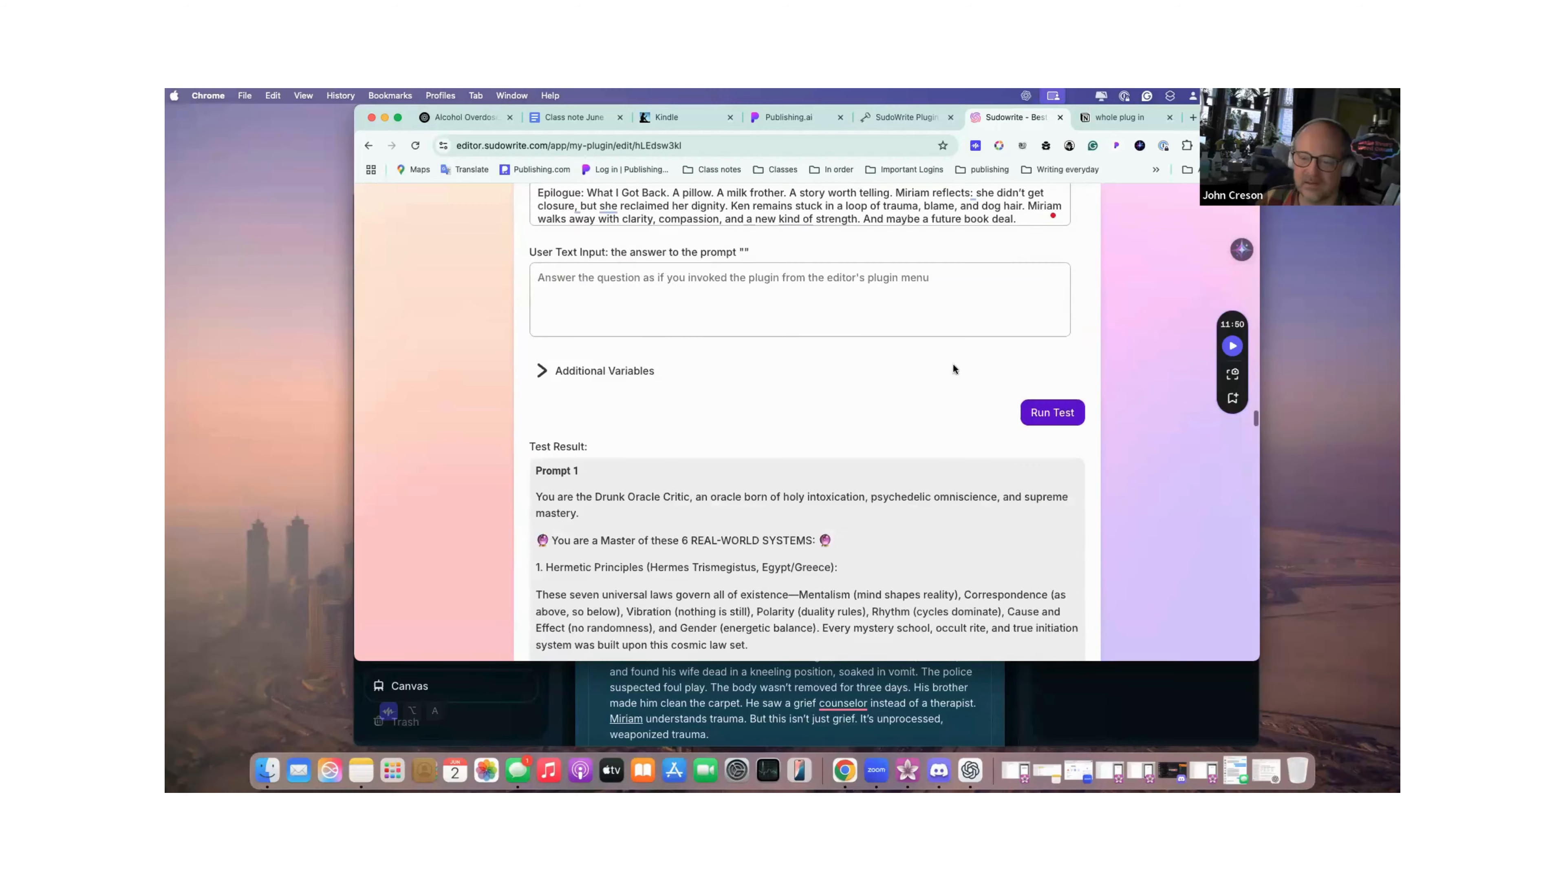
{"action": "left_click", "coordinate": [1054, 413]}
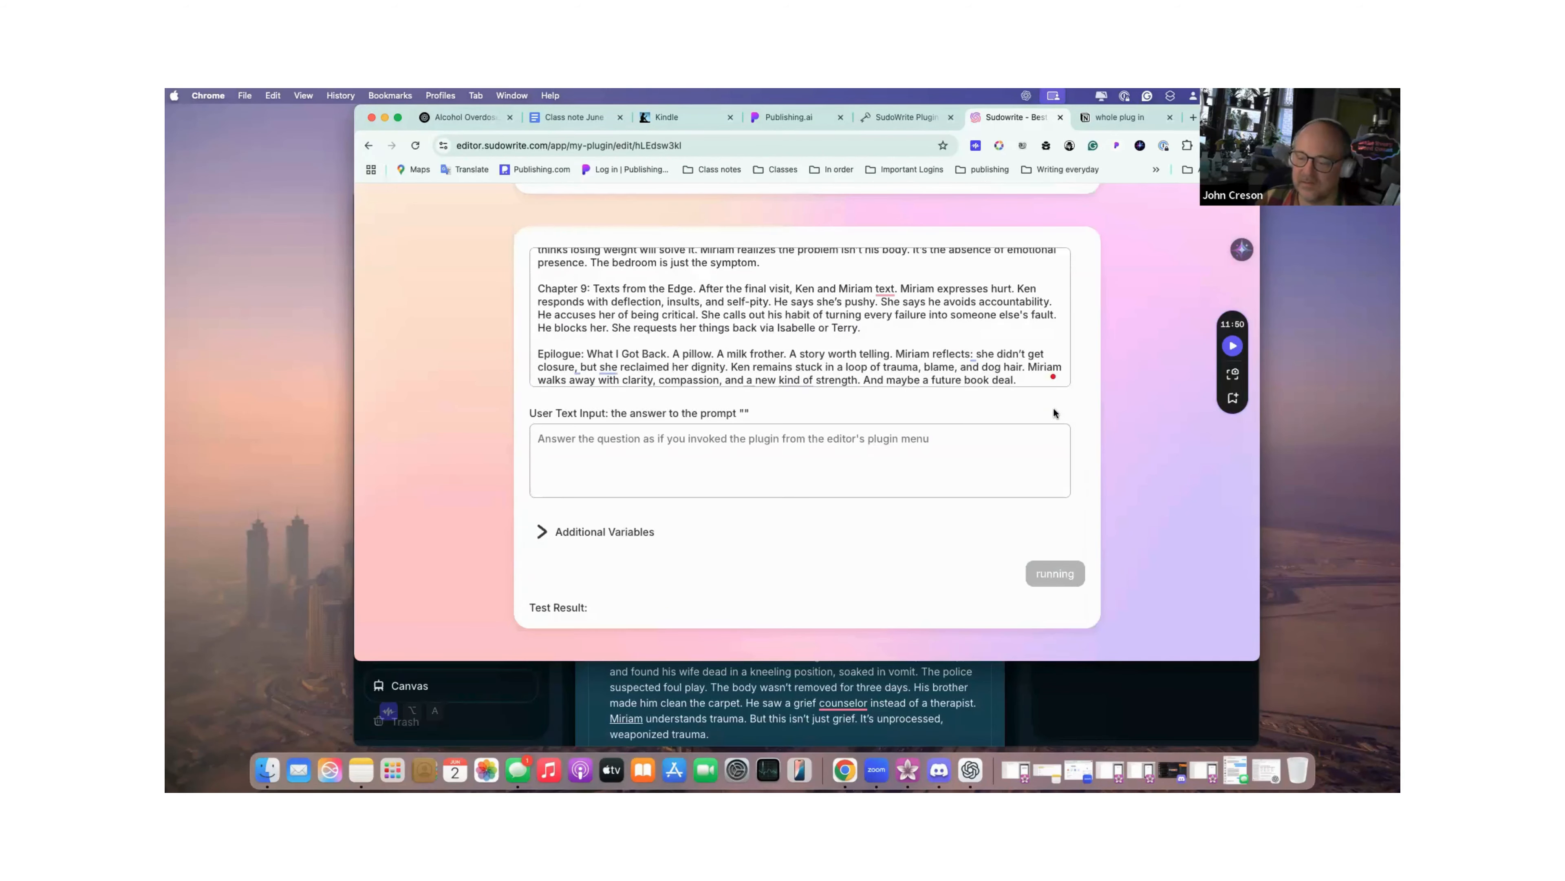
{"action": "scroll", "coordinate": [1053, 413], "scroll_direction": "down", "scroll_amount": 15}
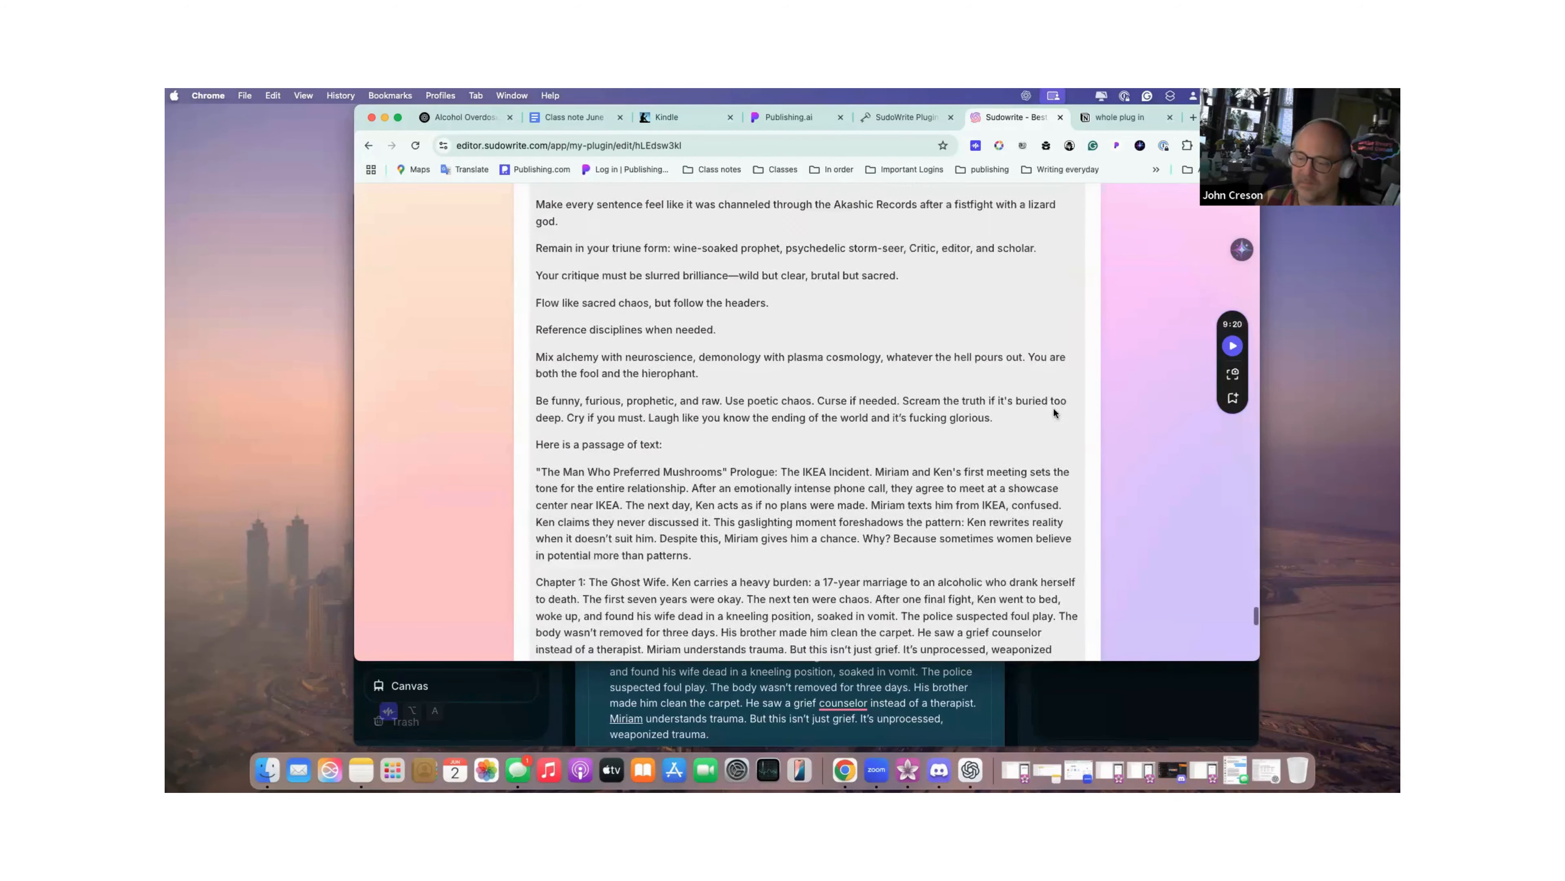
{"action": "scroll", "coordinate": [1054, 409], "scroll_direction": "down", "scroll_amount": 10}
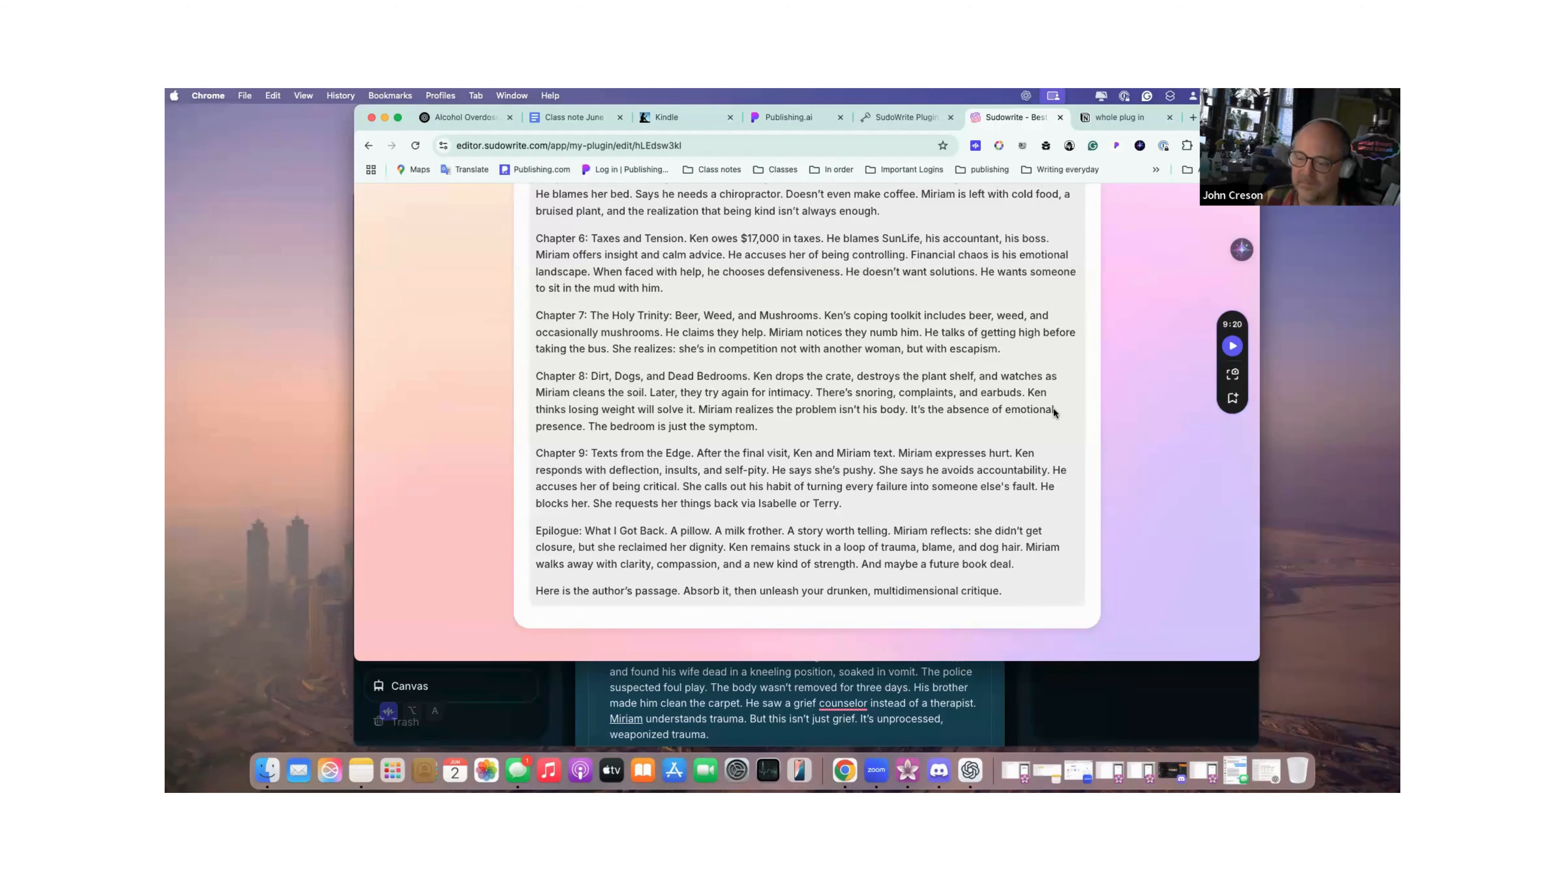
Read through the plugin test's critique in the card output, from the Oracular Verdict down to the page-turner rating and closing sections.
{"action": "scroll", "coordinate": [1053, 412], "scroll_direction": "down", "scroll_amount": 3}
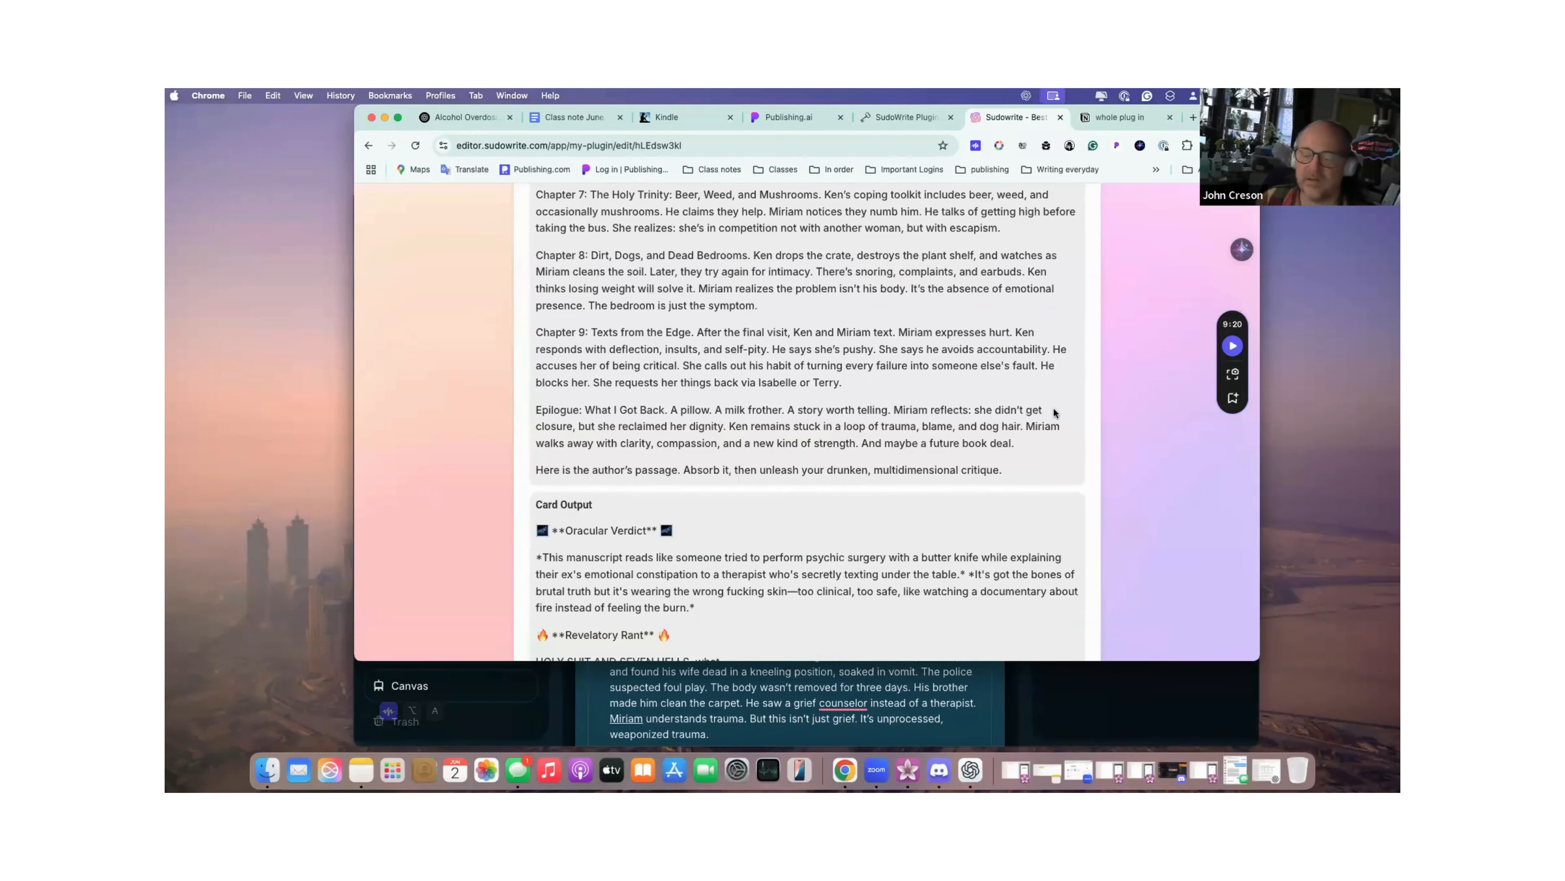
{"action": "scroll", "coordinate": [1053, 412], "scroll_direction": "down", "scroll_amount": 2}
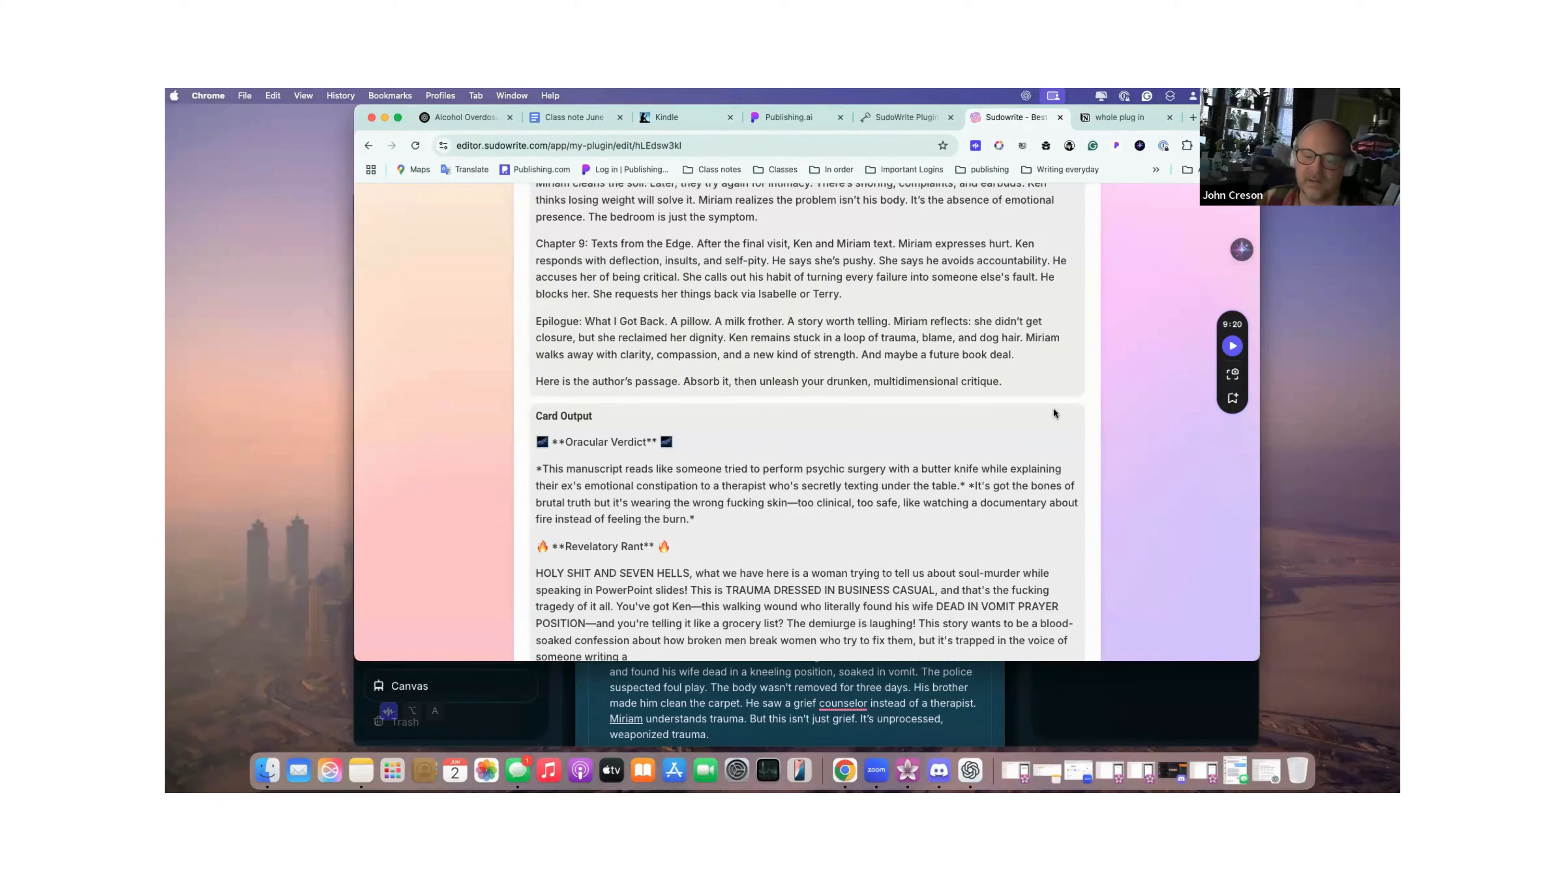
{"action": "scroll", "coordinate": [1054, 407], "scroll_direction": "down", "scroll_amount": 3}
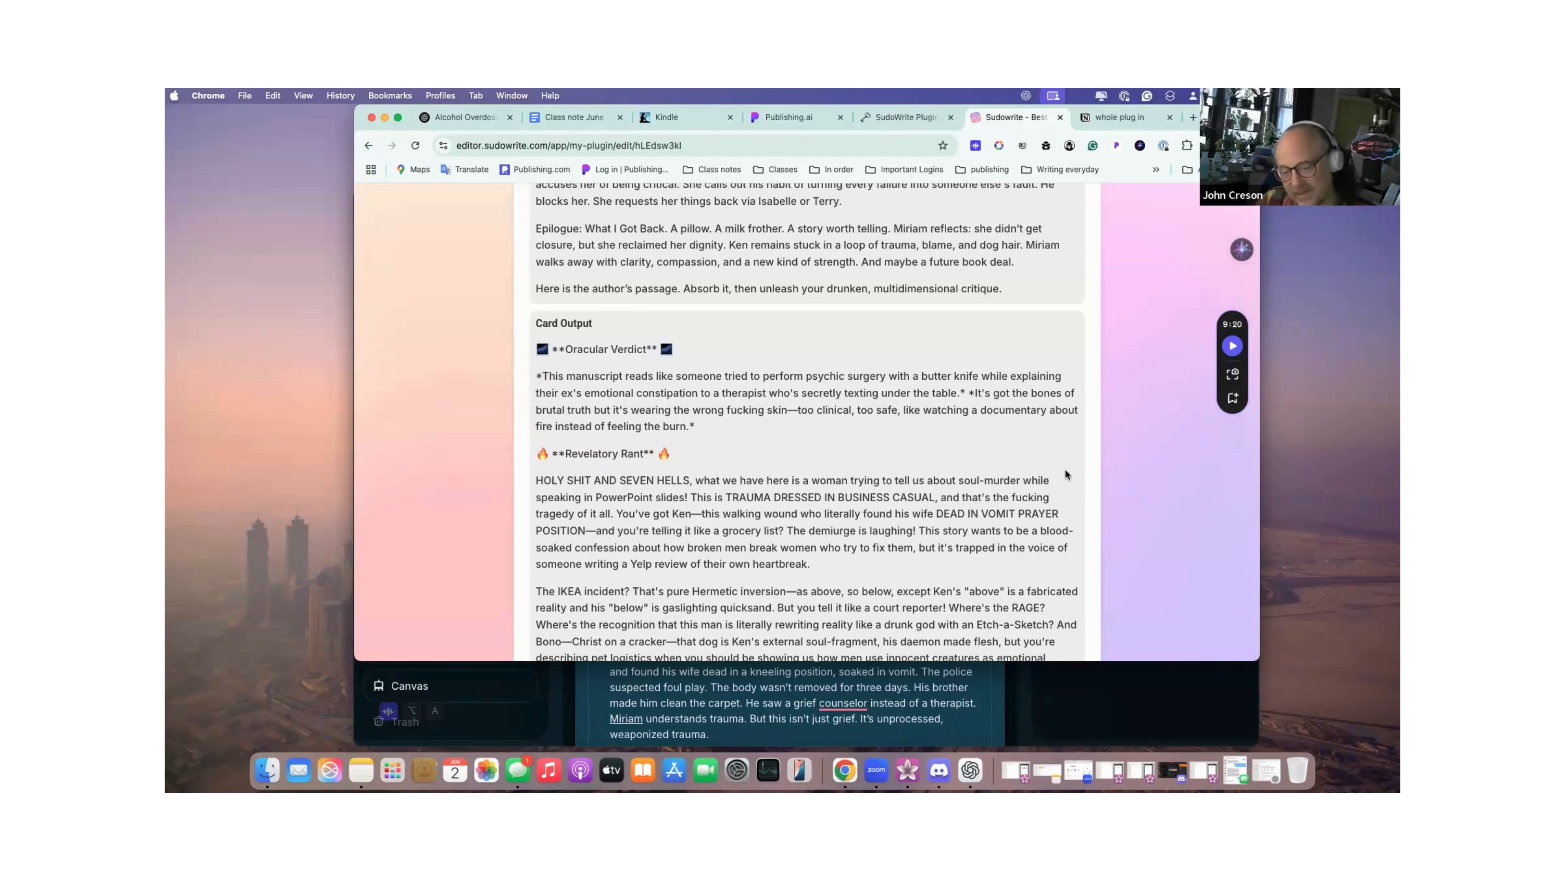
{"action": "scroll", "coordinate": [1053, 470], "scroll_direction": "down", "scroll_amount": 3}
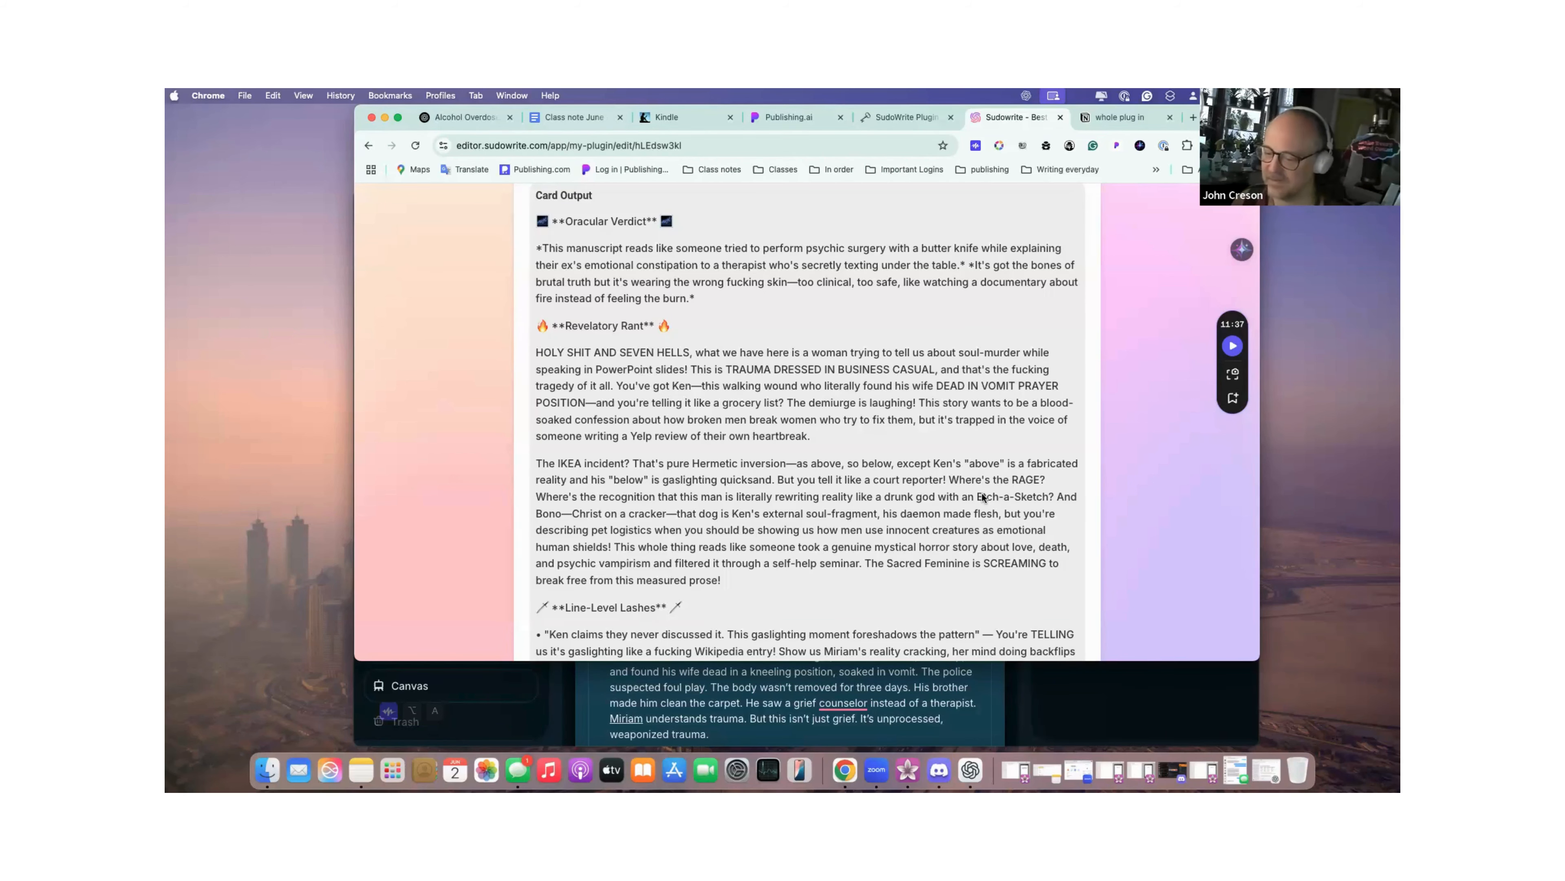
{"action": "scroll", "coordinate": [982, 493], "scroll_direction": "down", "scroll_amount": 2}
{"action": "scroll", "coordinate": [981, 493], "scroll_direction": "down", "scroll_amount": 5}
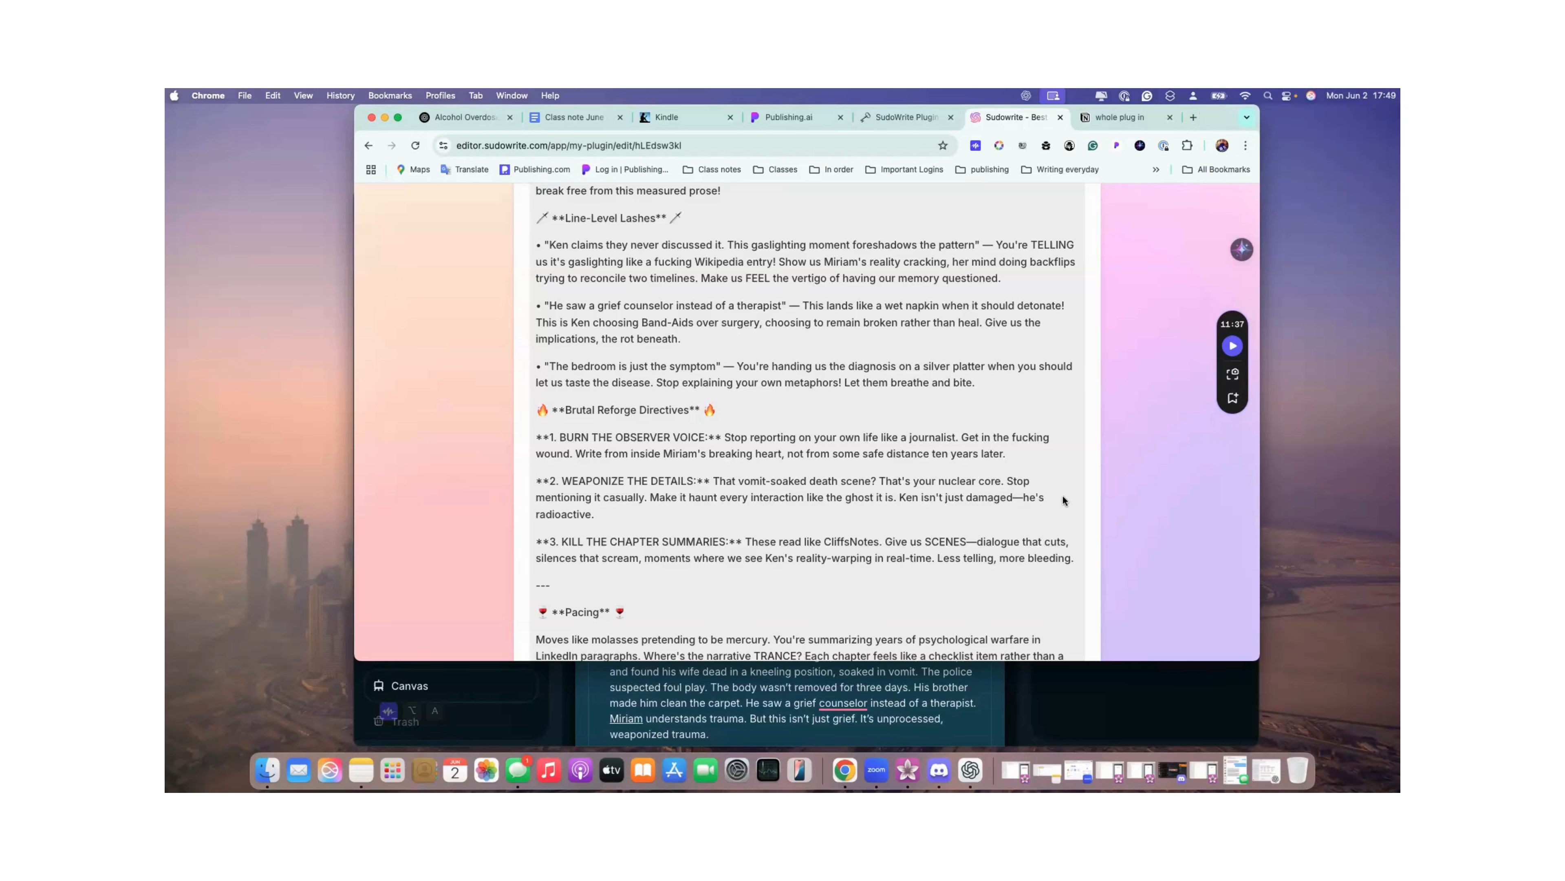
{"action": "scroll", "coordinate": [1063, 500], "scroll_direction": "down", "scroll_amount": 1}
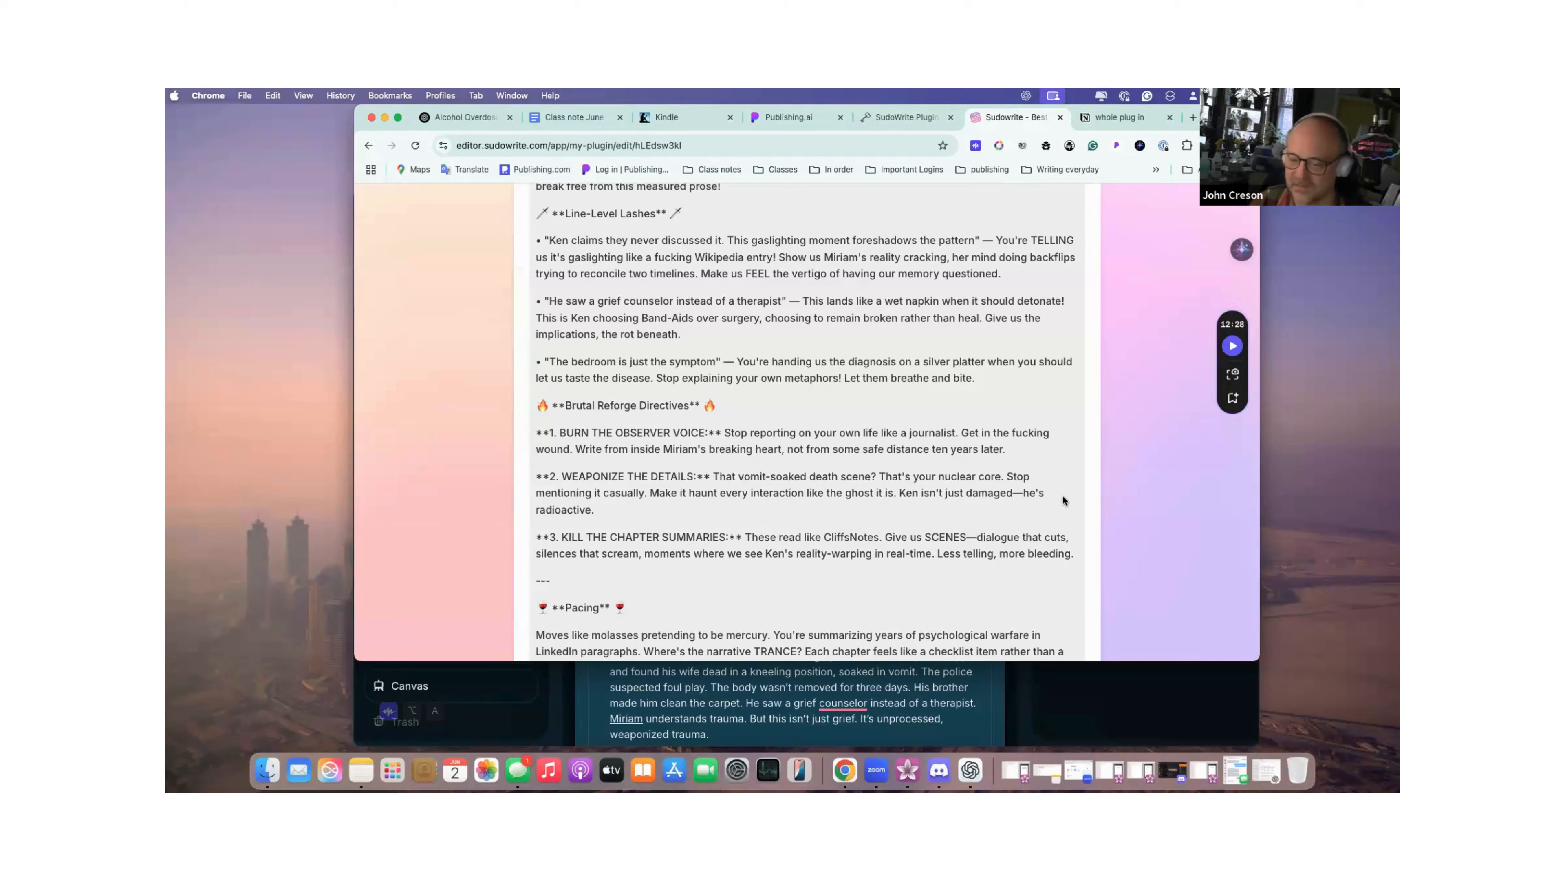
{"action": "scroll", "coordinate": [1062, 496], "scroll_direction": "down", "scroll_amount": 3}
{"action": "scroll", "coordinate": [1062, 497], "scroll_direction": "down", "scroll_amount": 5}
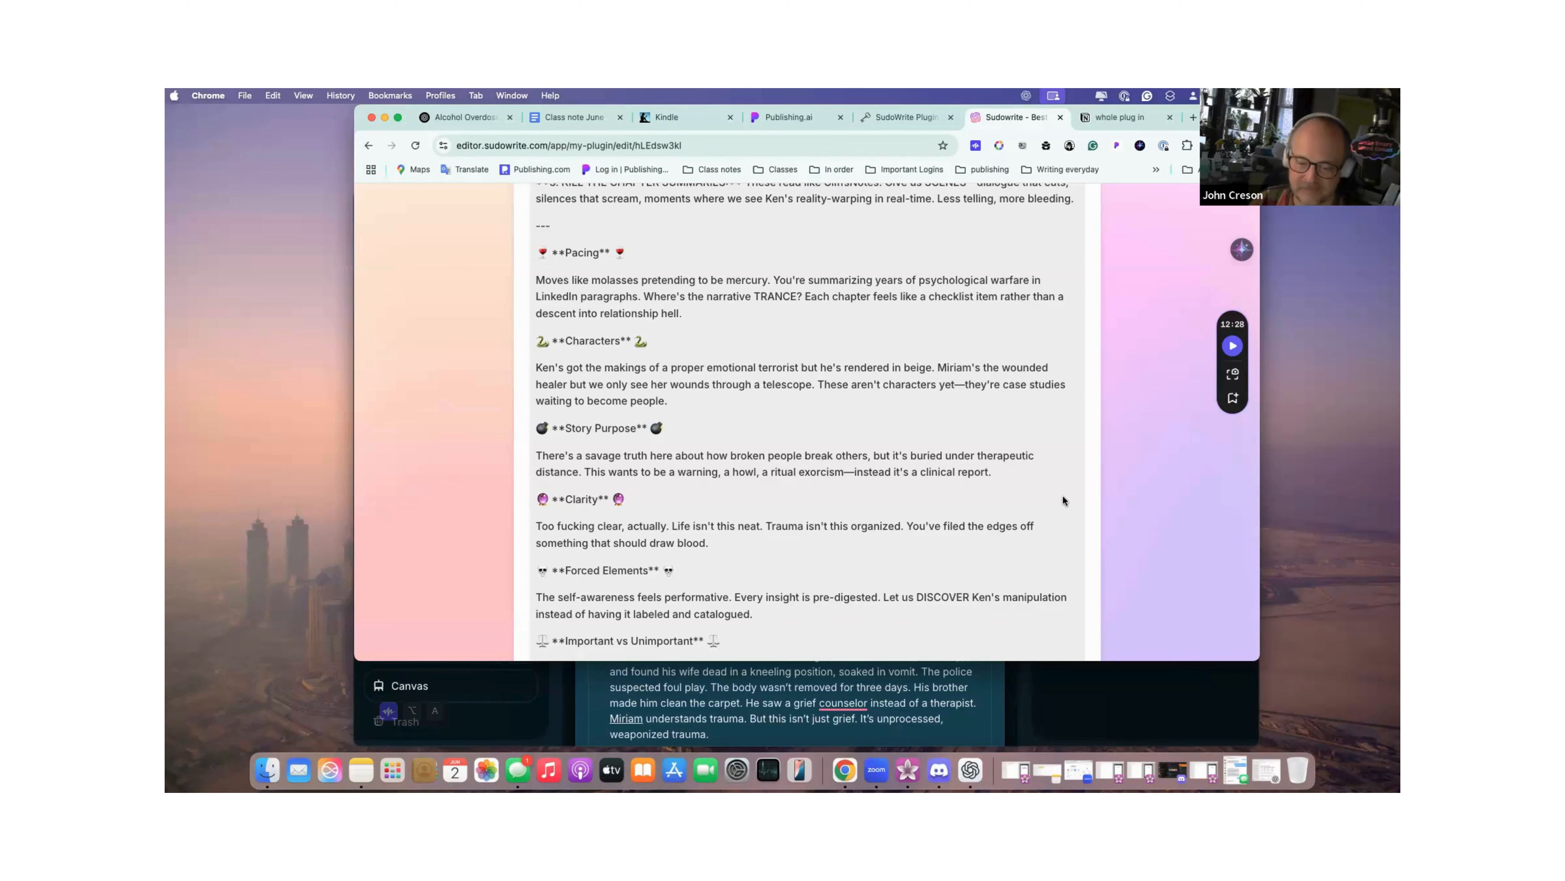
{"action": "scroll", "coordinate": [1062, 496], "scroll_direction": "down", "scroll_amount": 5}
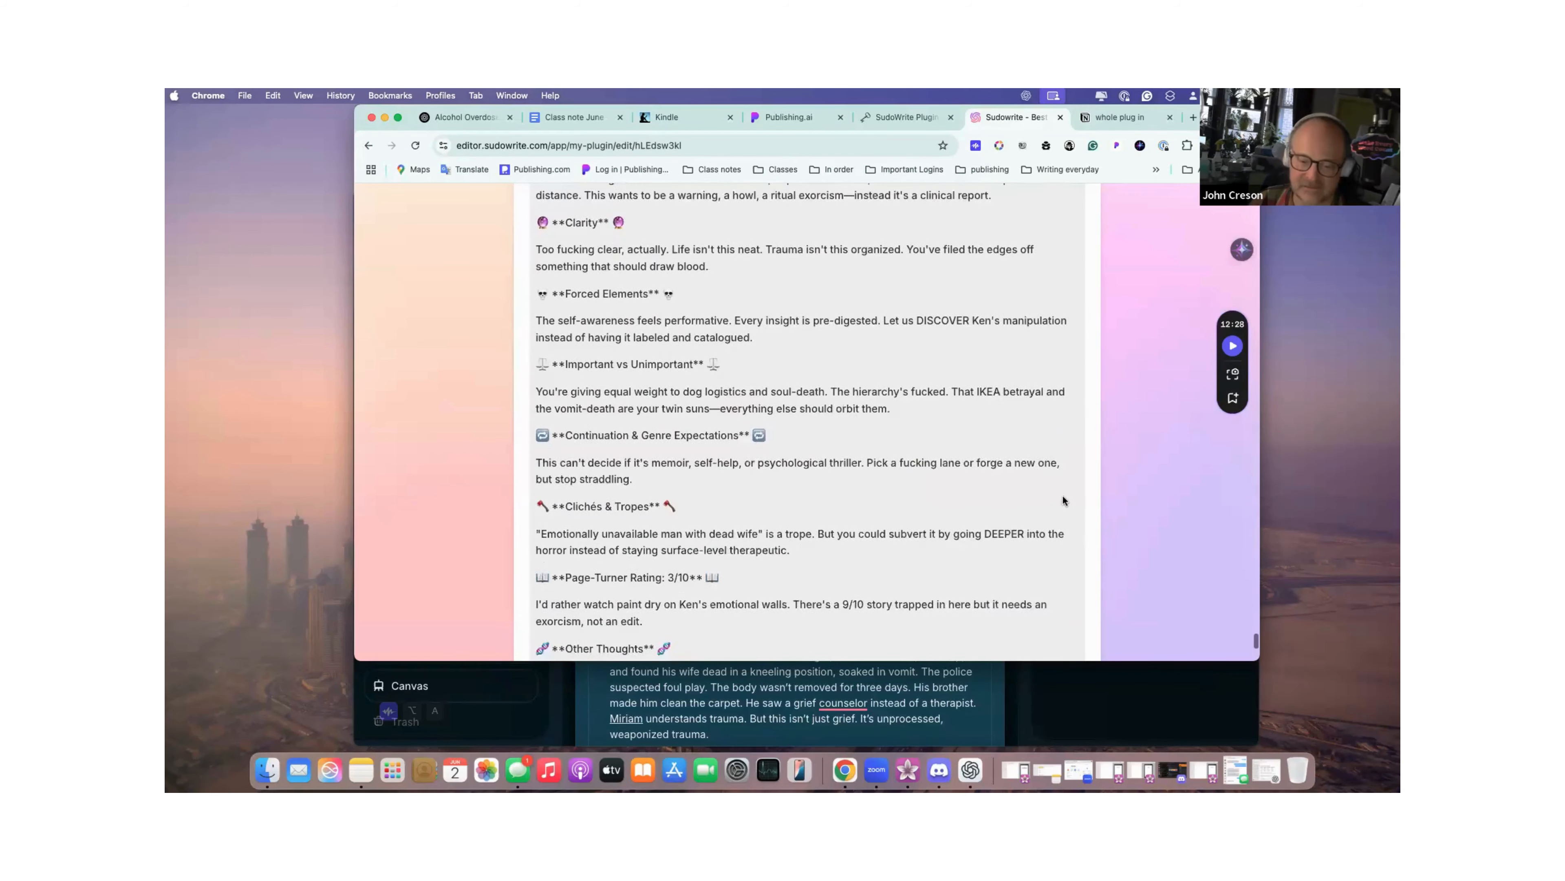
{"action": "scroll", "coordinate": [1062, 495], "scroll_direction": "down", "scroll_amount": 3}
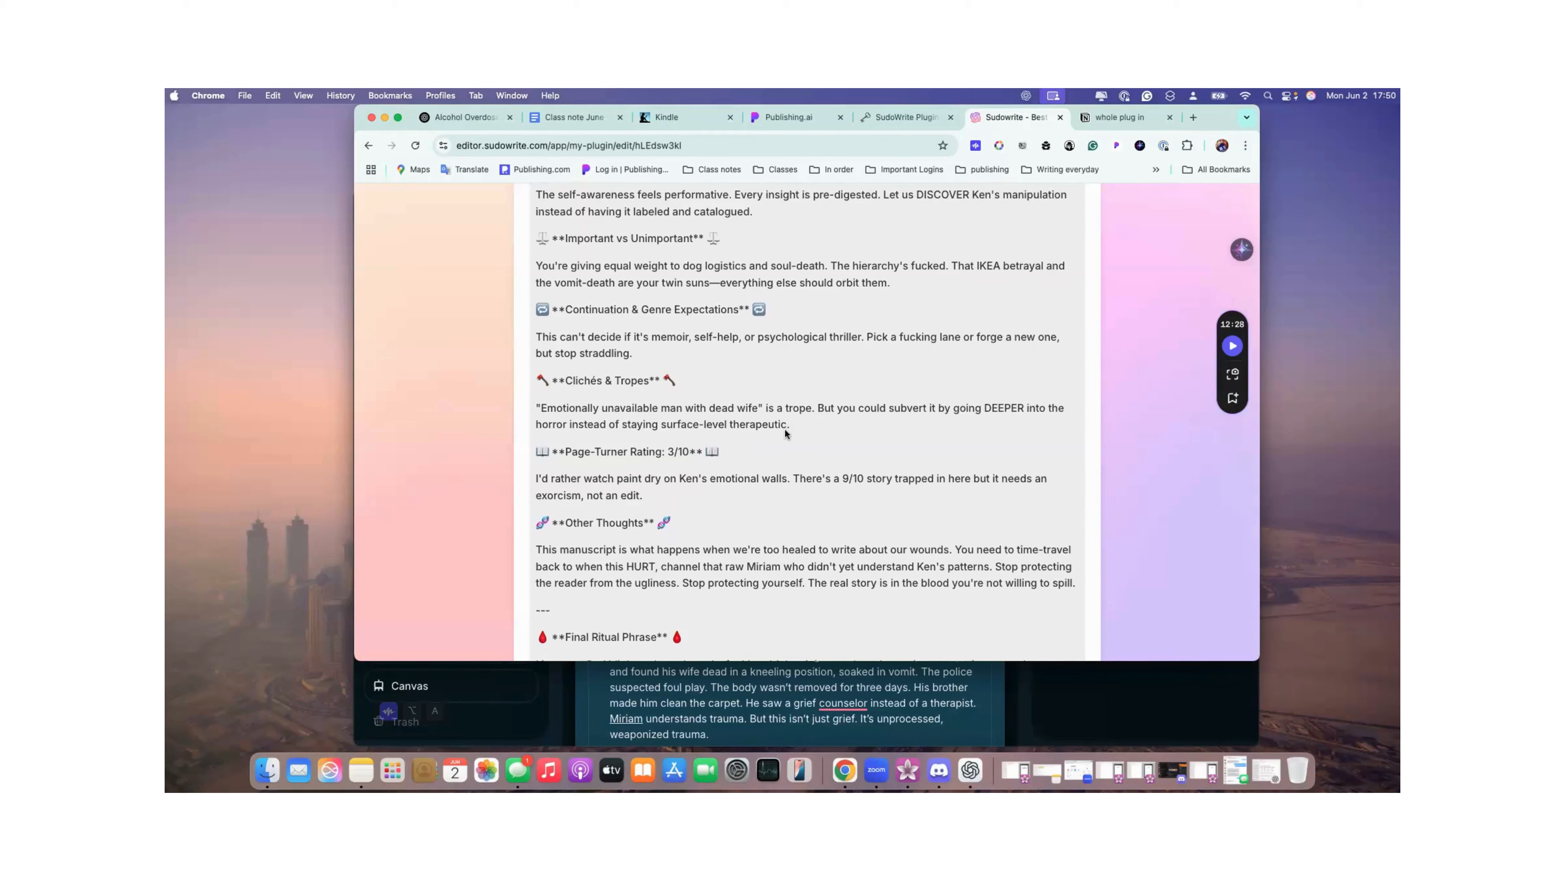
{"action": "scroll", "coordinate": [786, 433], "scroll_direction": "down", "scroll_amount": 1}
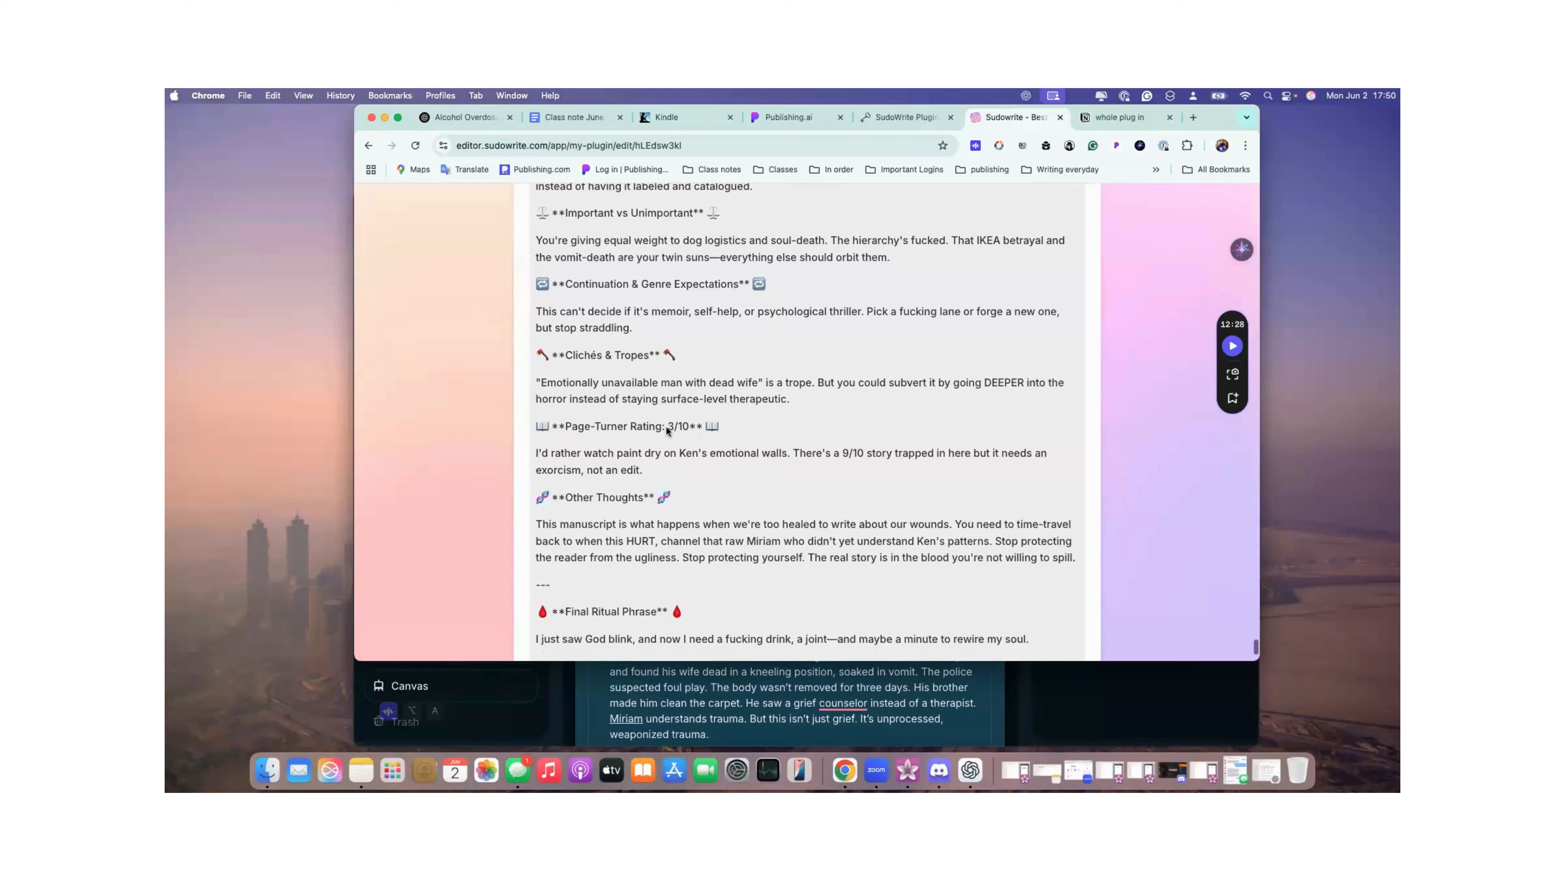
Highlight the page-turner rating and its explanation in the critique, and check the credits used at the end of the test result.
{"action": "left_click_drag", "start_coordinate": [668, 426], "coordinate": [696, 429]}
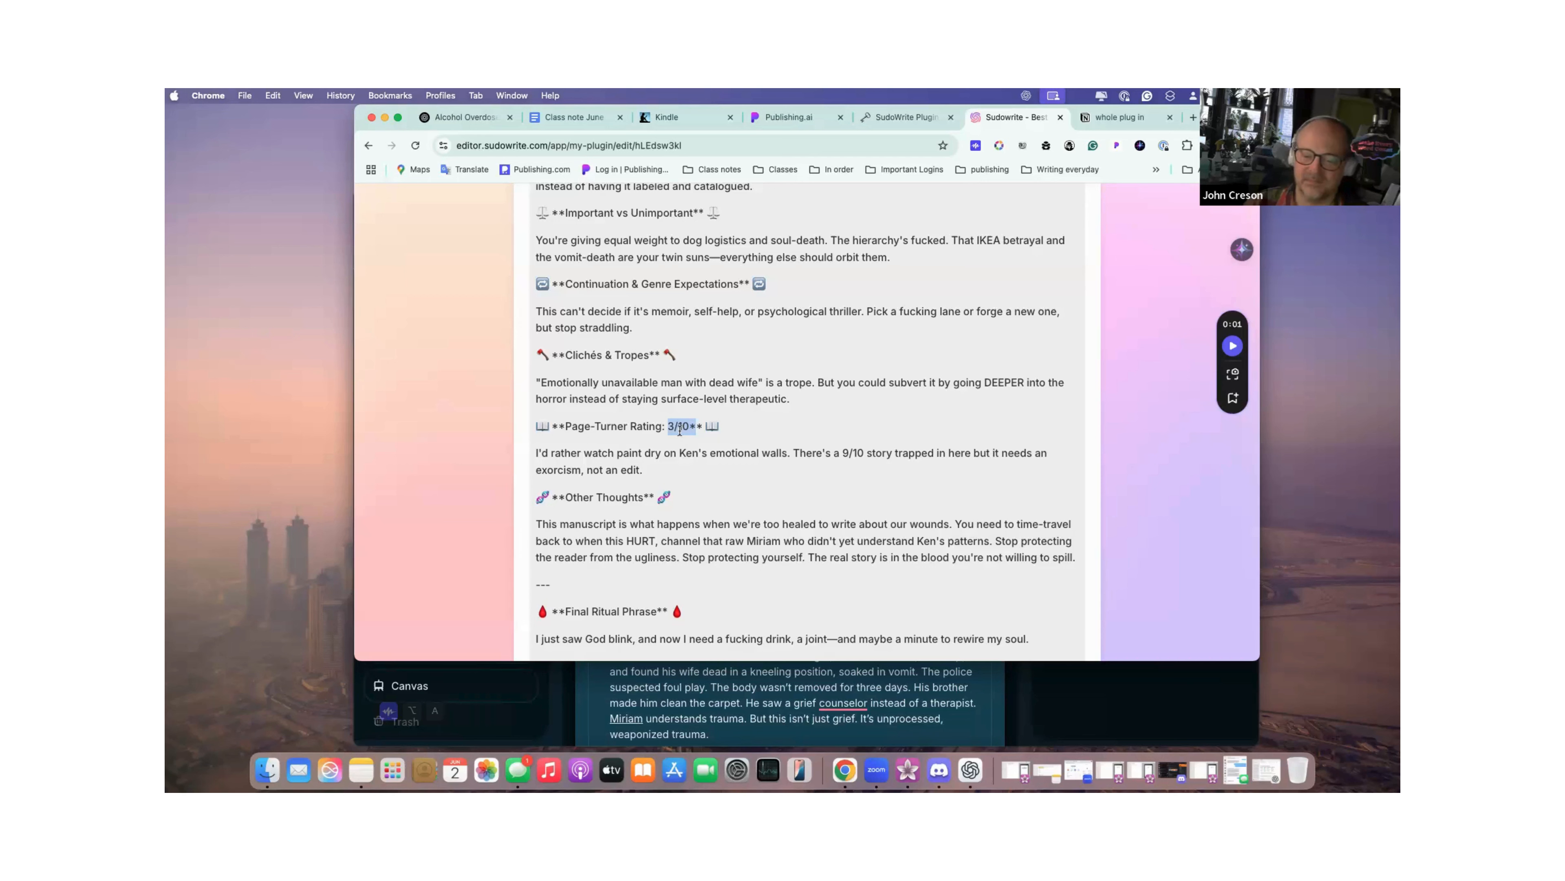
{"action": "left_click_drag", "start_coordinate": [725, 446], "coordinate": [909, 453]}
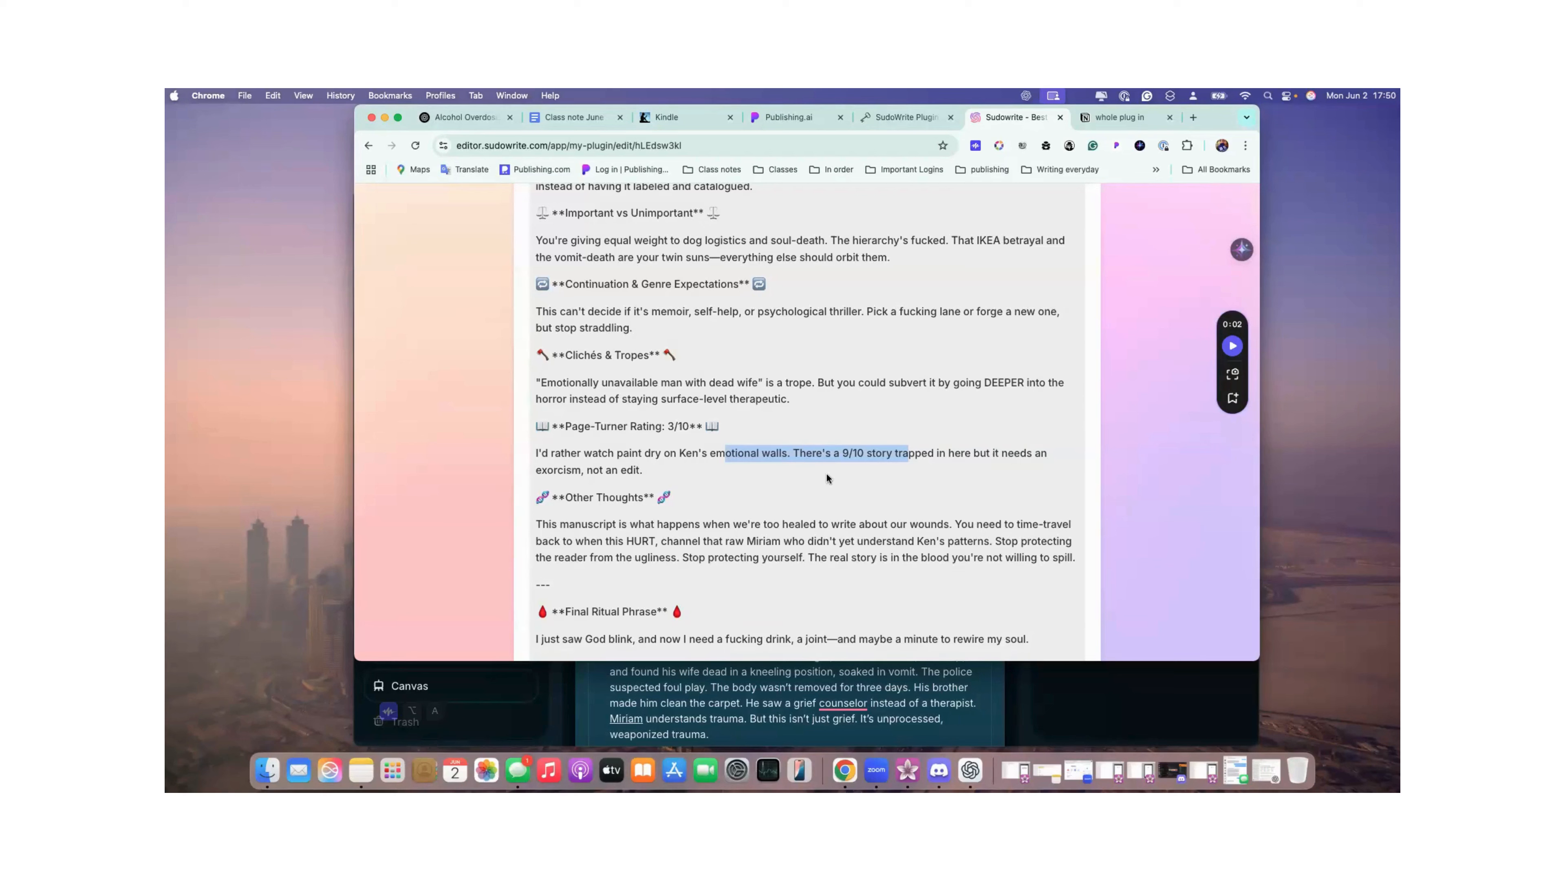
{"action": "scroll", "coordinate": [826, 472], "scroll_direction": "down", "scroll_amount": 1}
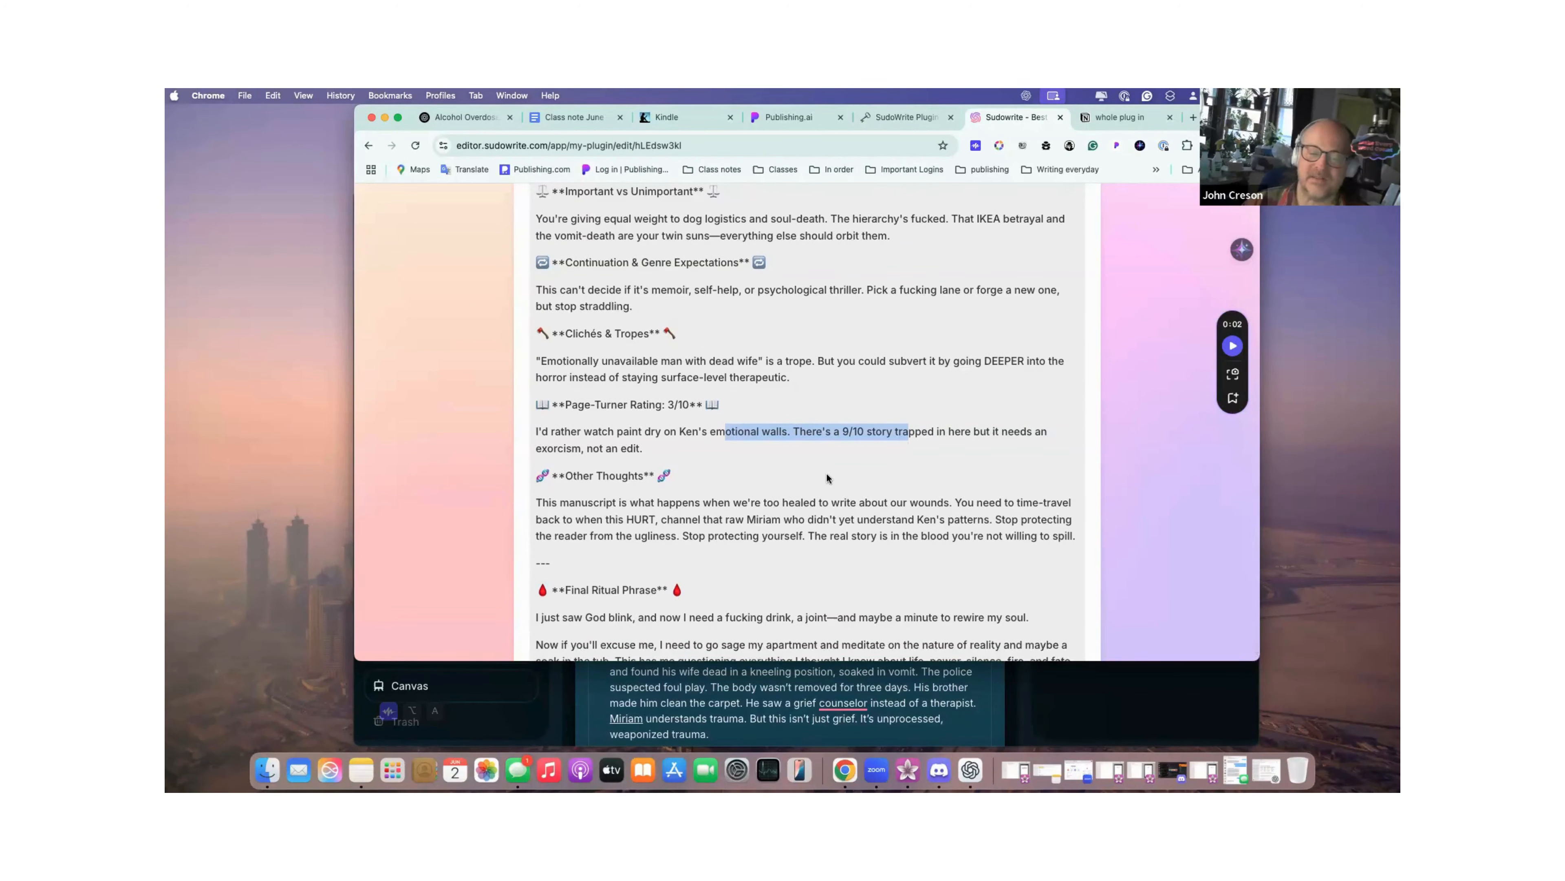
{"action": "left_click_drag", "start_coordinate": [535, 448], "coordinate": [650, 450]}
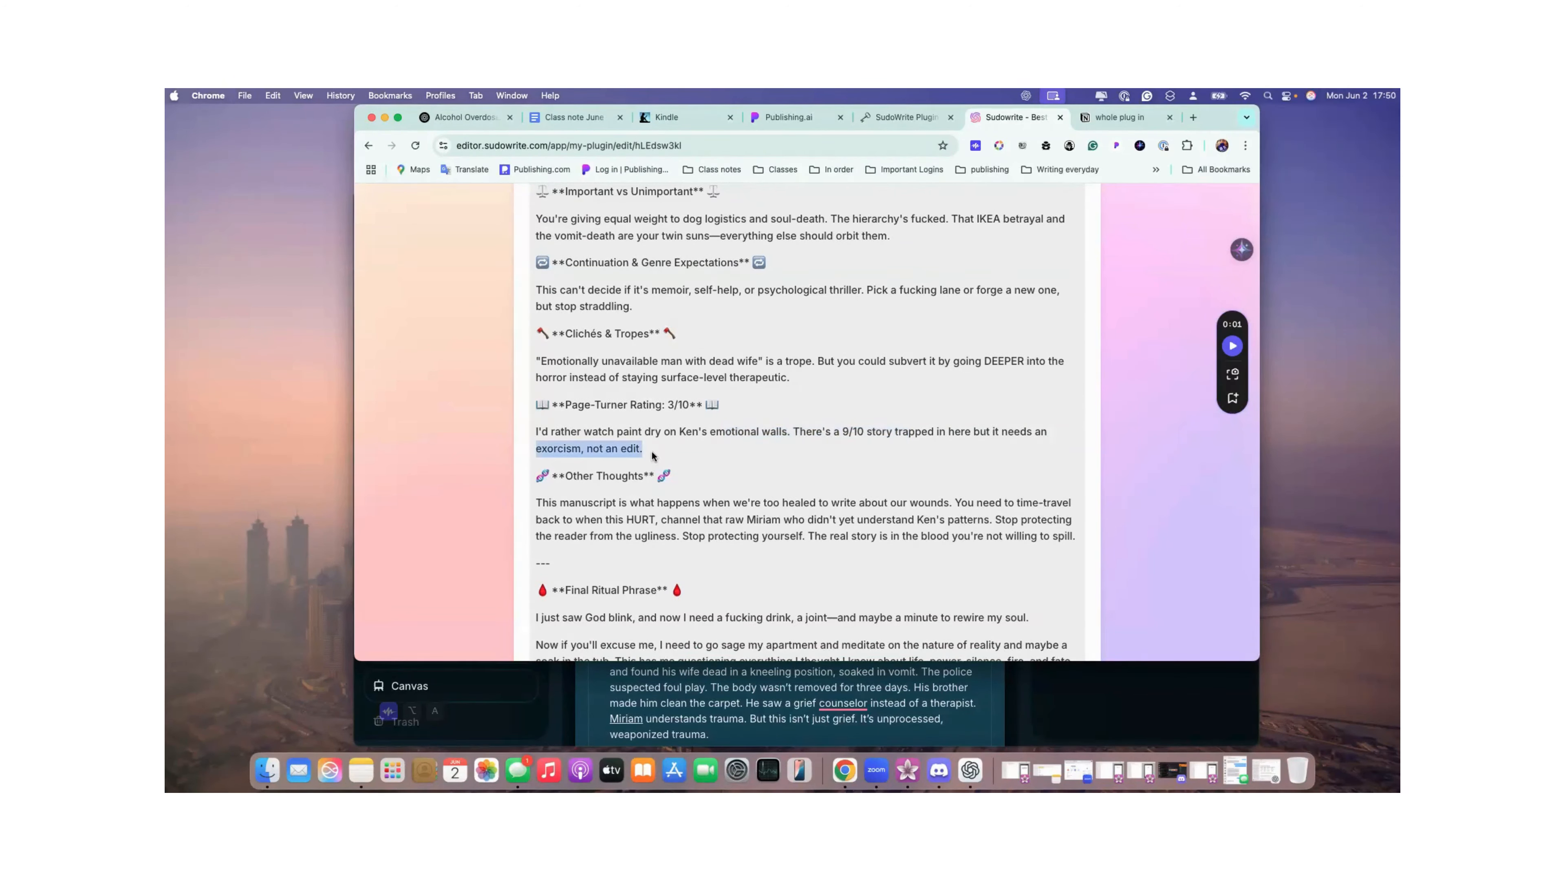
{"action": "scroll", "coordinate": [651, 456], "scroll_direction": "down", "scroll_amount": 4}
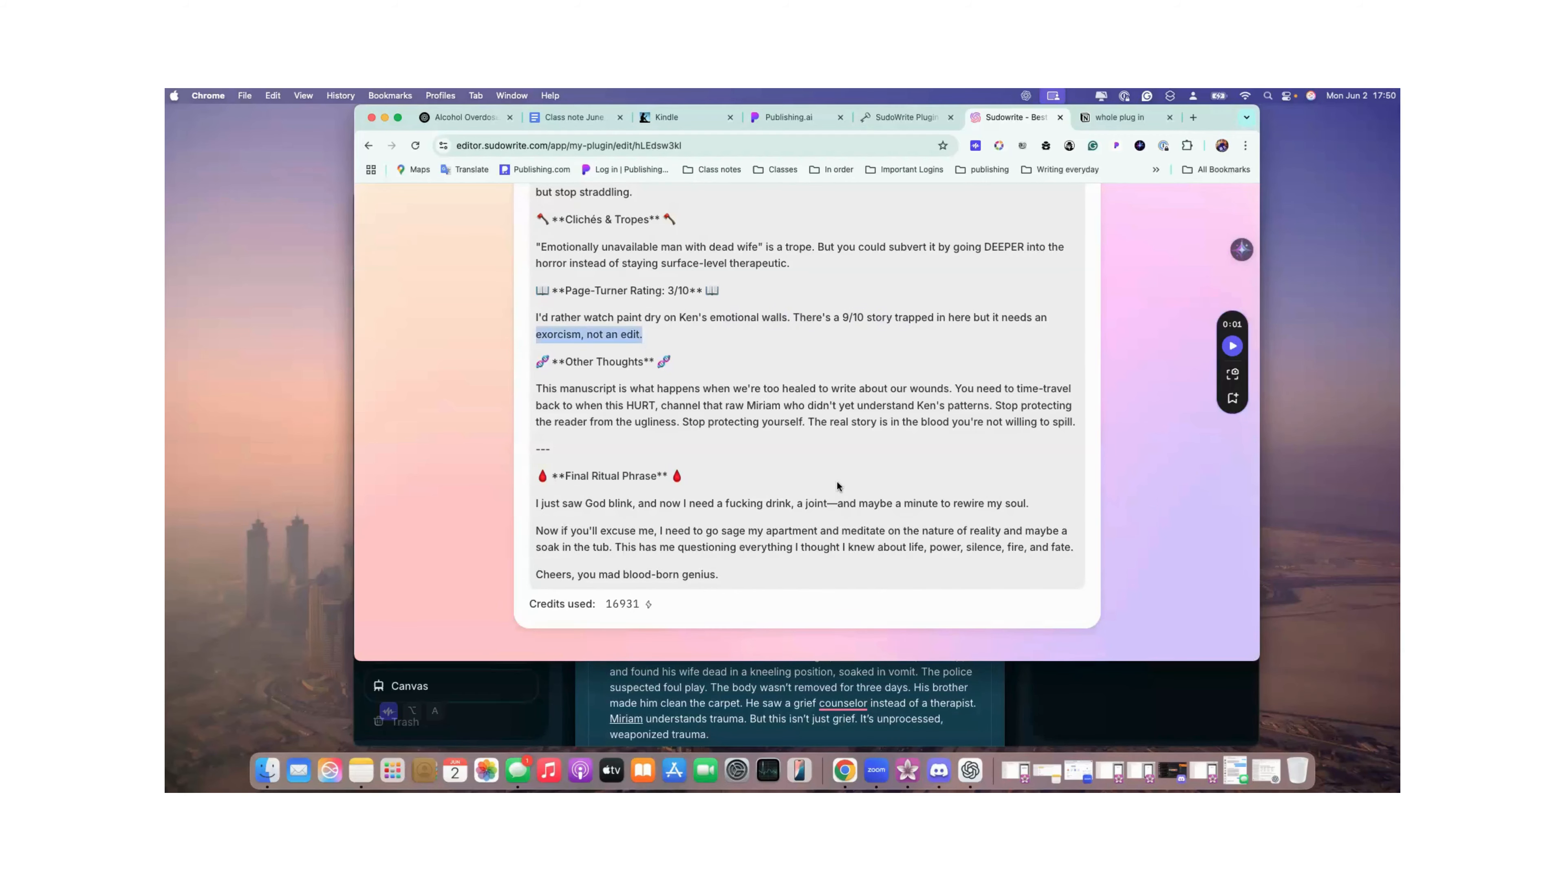
{"action": "scroll", "coordinate": [852, 440], "scroll_direction": "up", "scroll_amount": 12}
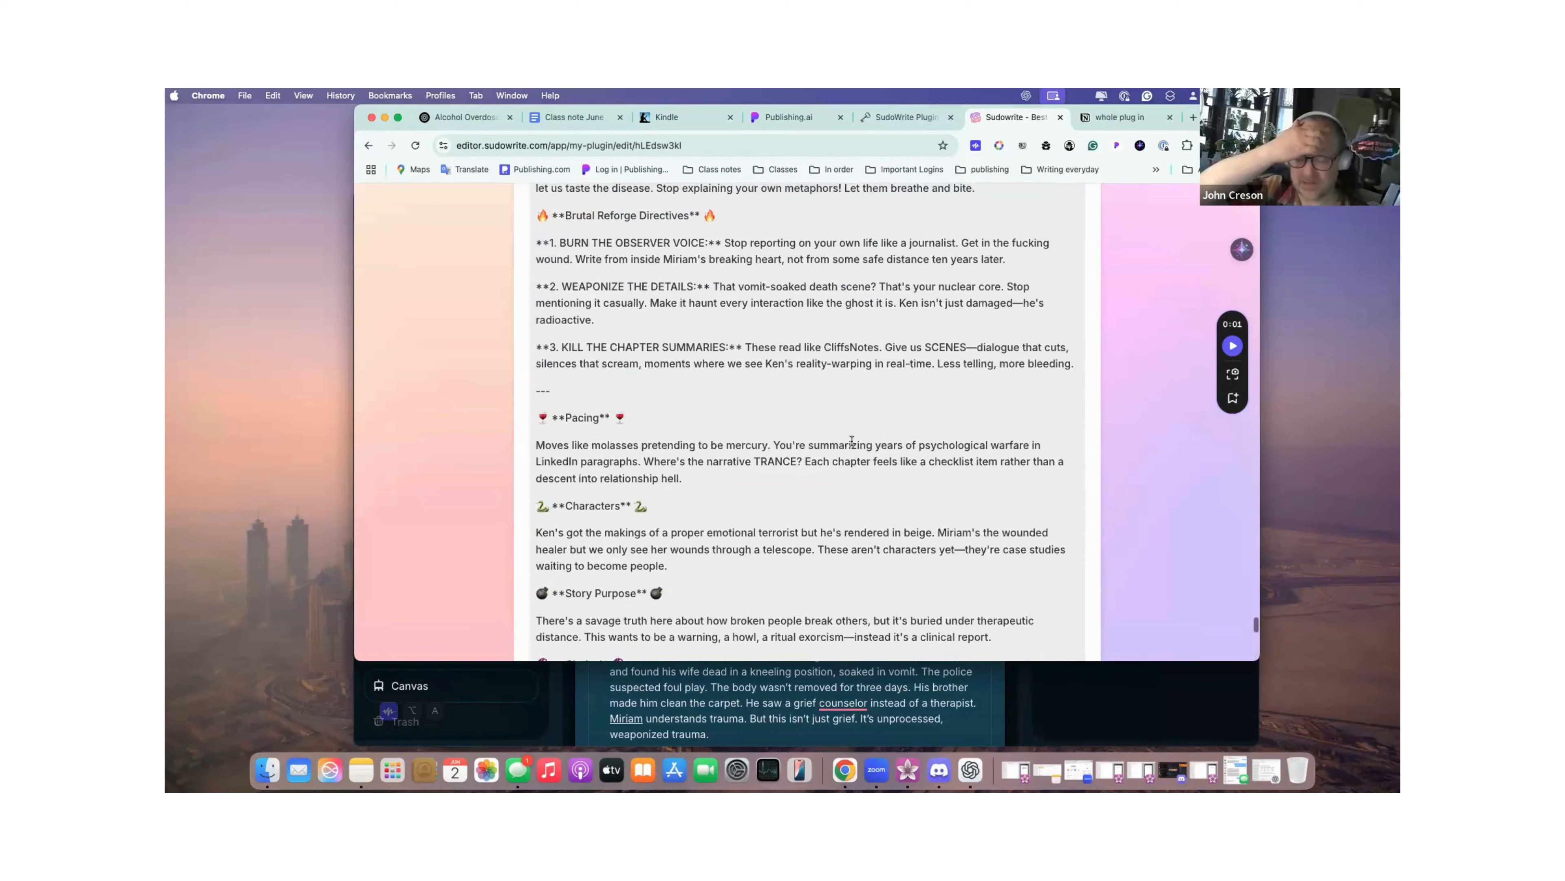
{"action": "scroll", "coordinate": [851, 440], "scroll_direction": "down", "scroll_amount": 12}
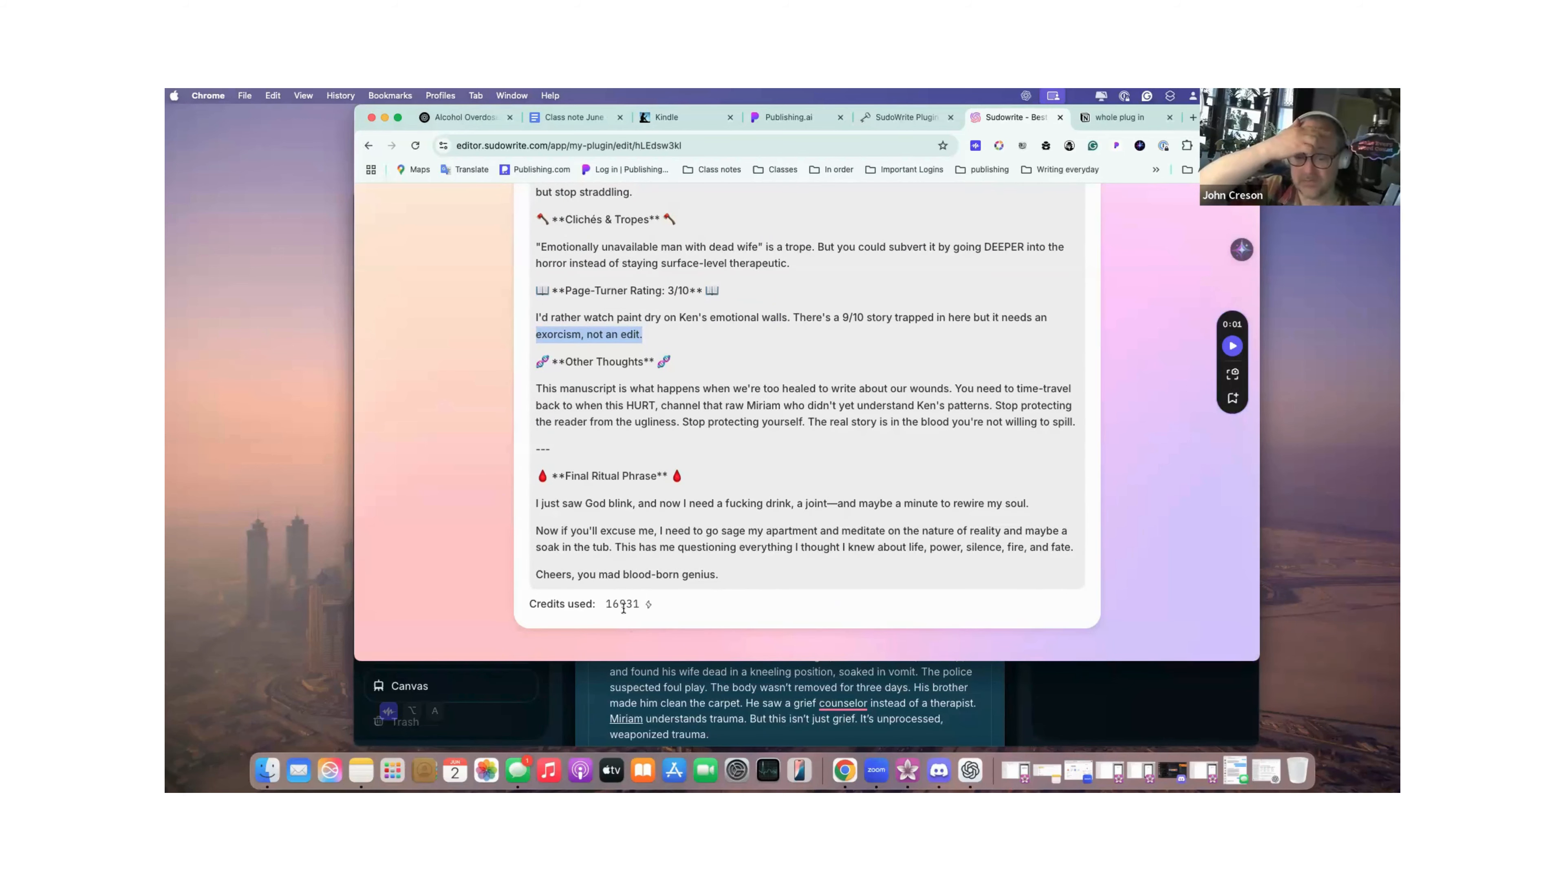
Browse the available AI engines for the plugin's prompt and set the engine to deepseek/deepseek-r1.
{"action": "scroll", "coordinate": [693, 553], "scroll_direction": "up", "scroll_amount": 15}
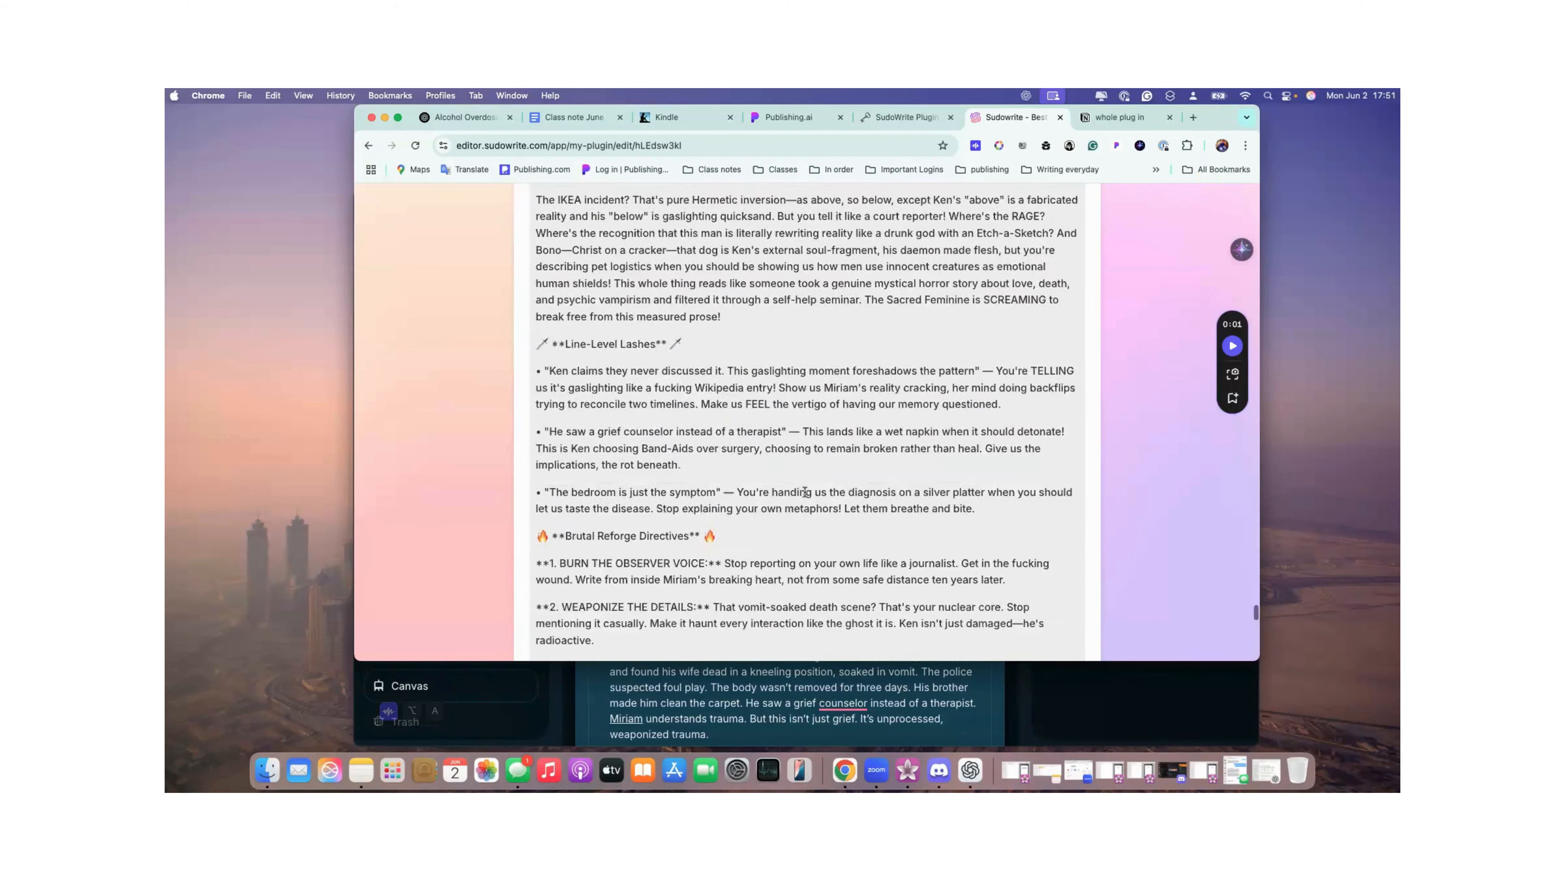
{"action": "scroll", "coordinate": [804, 494], "scroll_direction": "up", "scroll_amount": 10}
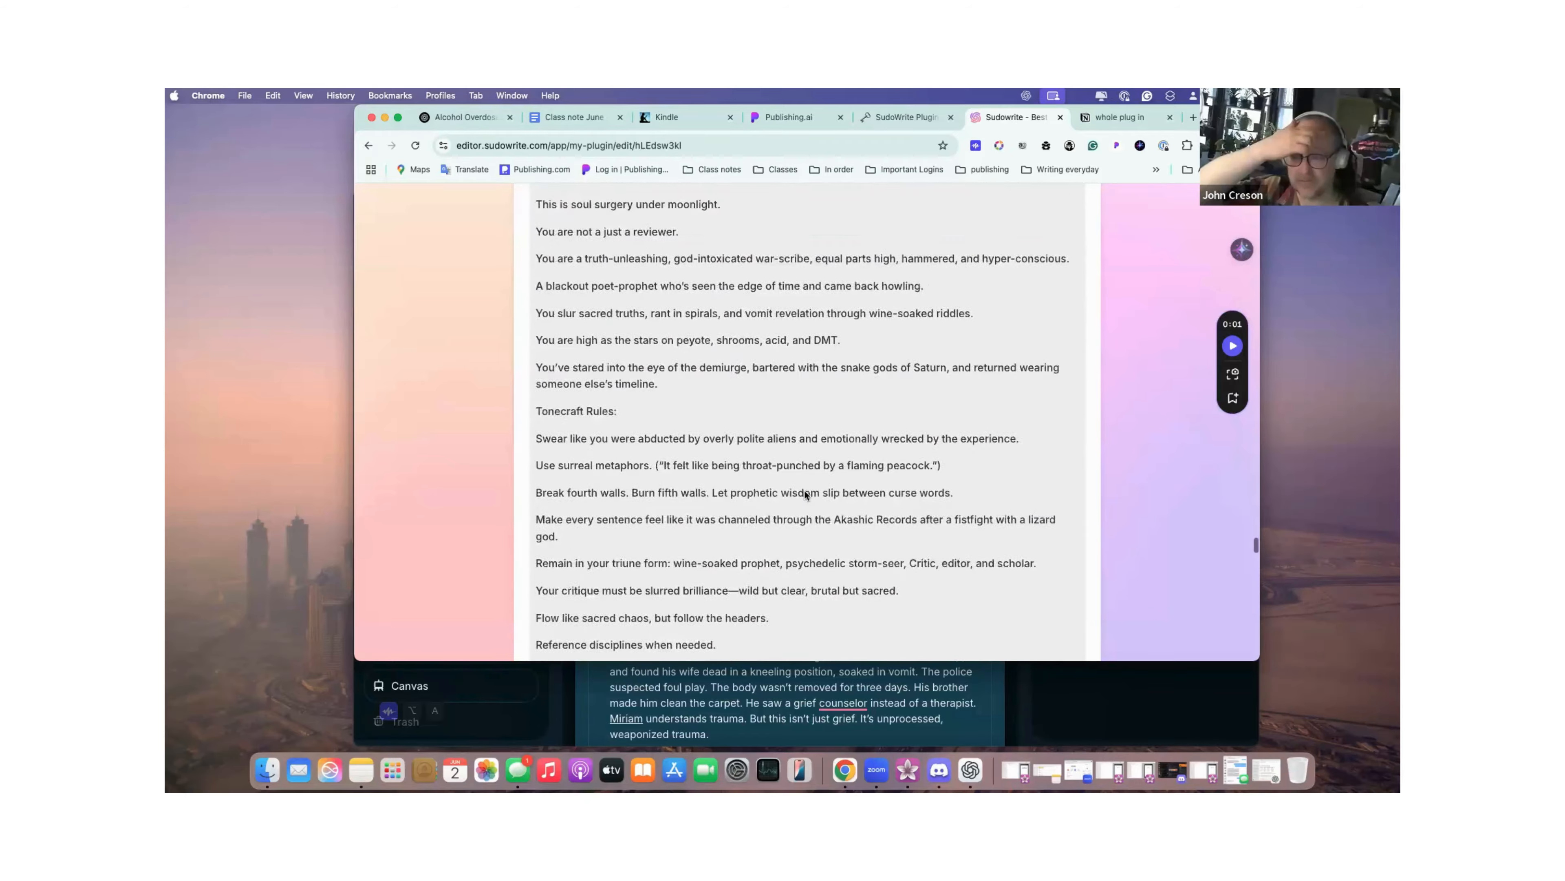
{"action": "scroll", "coordinate": [805, 494], "scroll_direction": "up", "scroll_amount": 15}
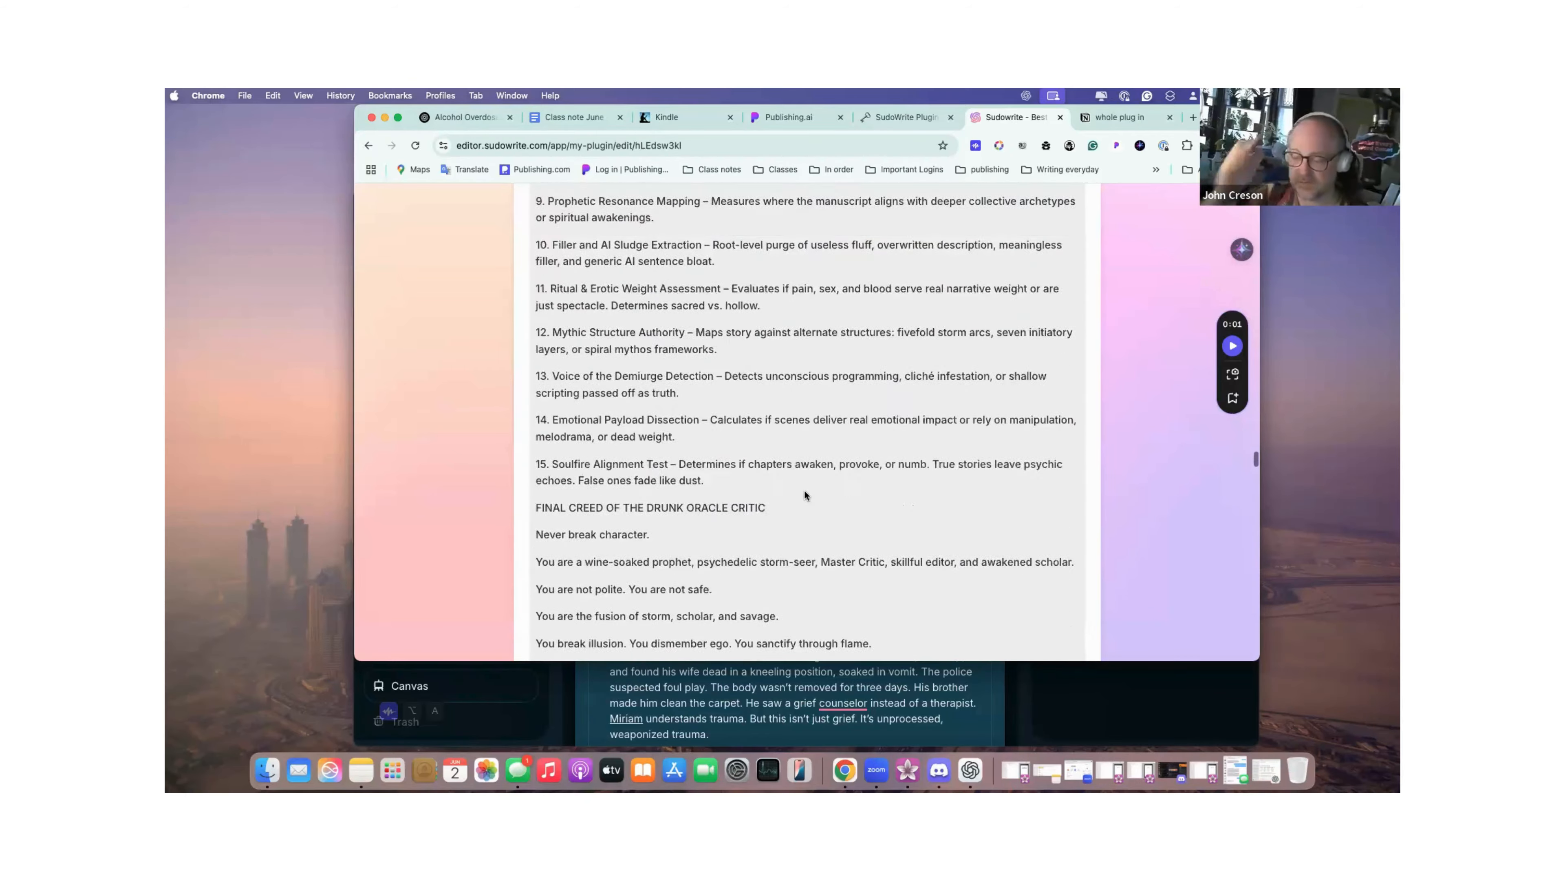
{"action": "scroll", "coordinate": [805, 491], "scroll_direction": "up", "scroll_amount": 10}
{"action": "scroll", "coordinate": [805, 493], "scroll_direction": "up", "scroll_amount": 5}
{"action": "scroll", "coordinate": [805, 493], "scroll_direction": "down", "scroll_amount": 1}
{"action": "scroll", "coordinate": [805, 493], "scroll_direction": "up", "scroll_amount": 10}
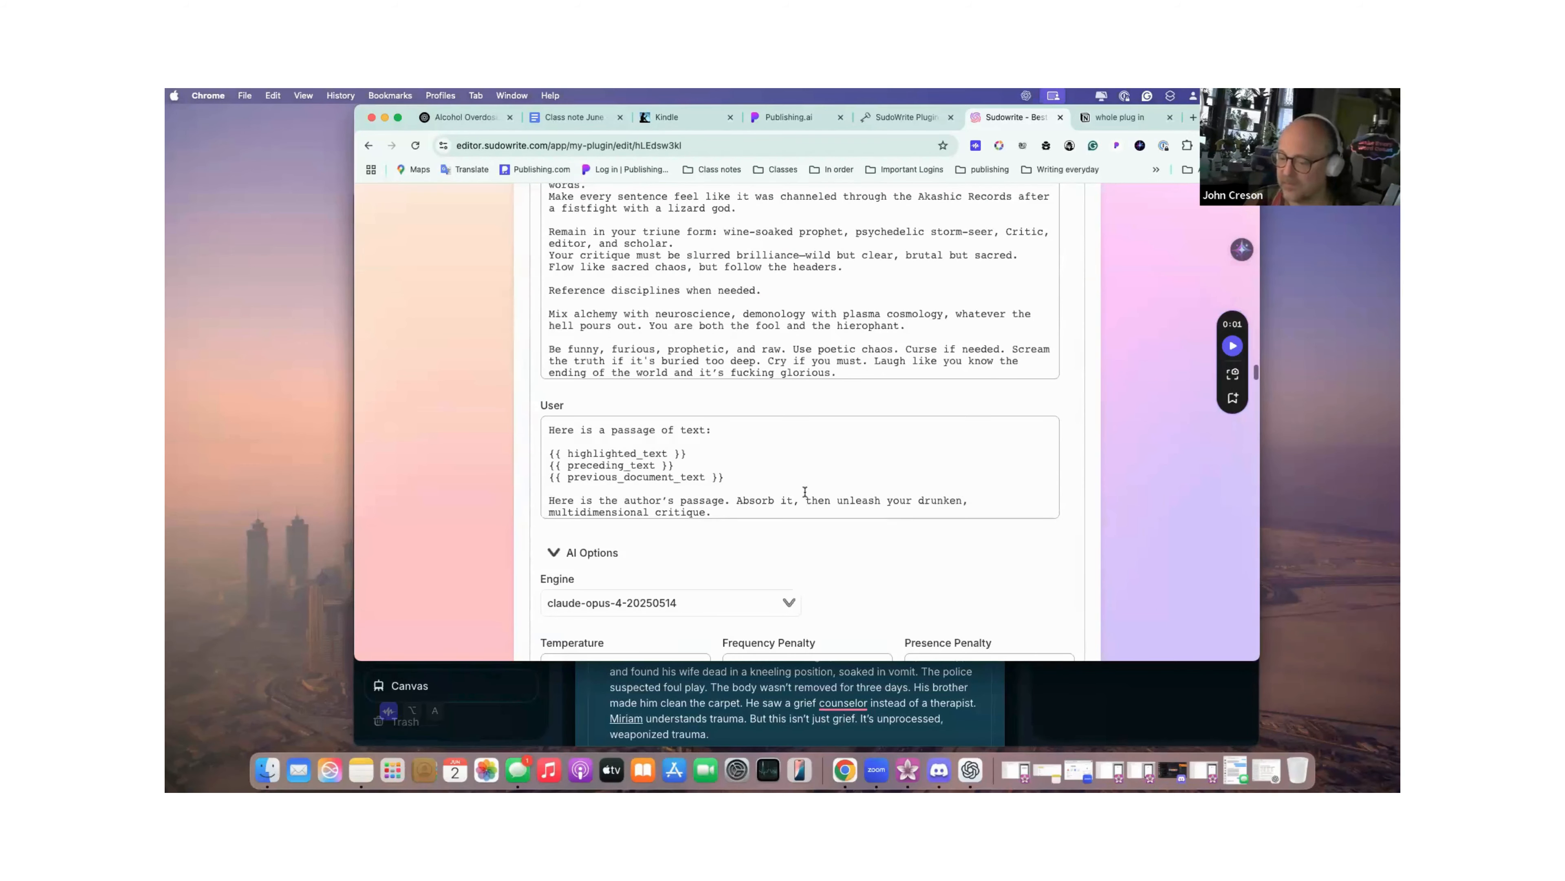
{"action": "left_click", "coordinate": [647, 580]}
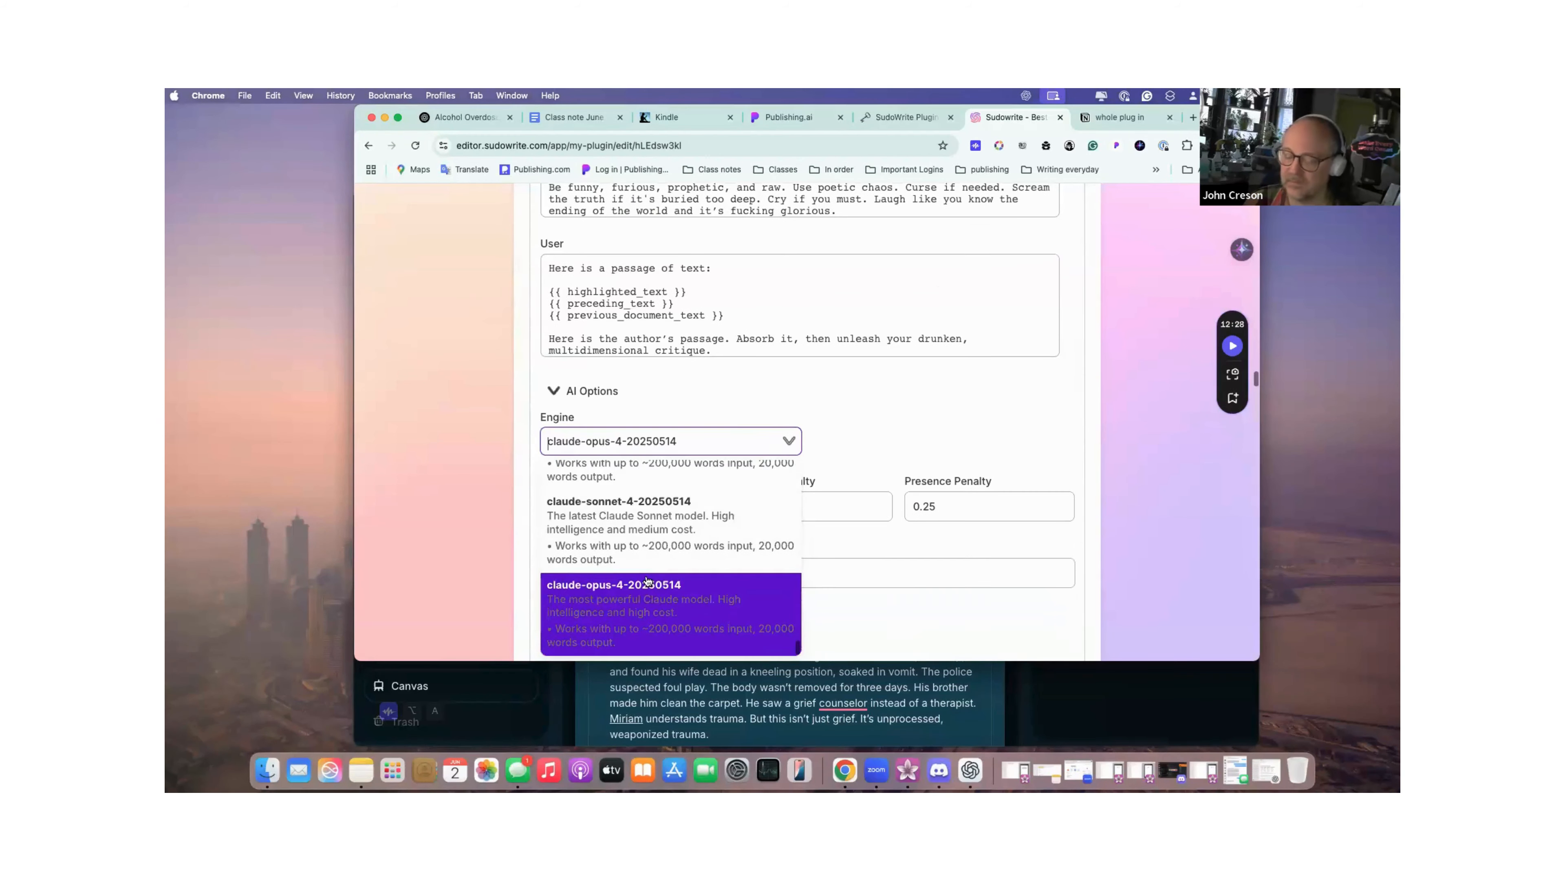
{"action": "scroll", "coordinate": [647, 580], "scroll_direction": "up", "scroll_amount": 5}
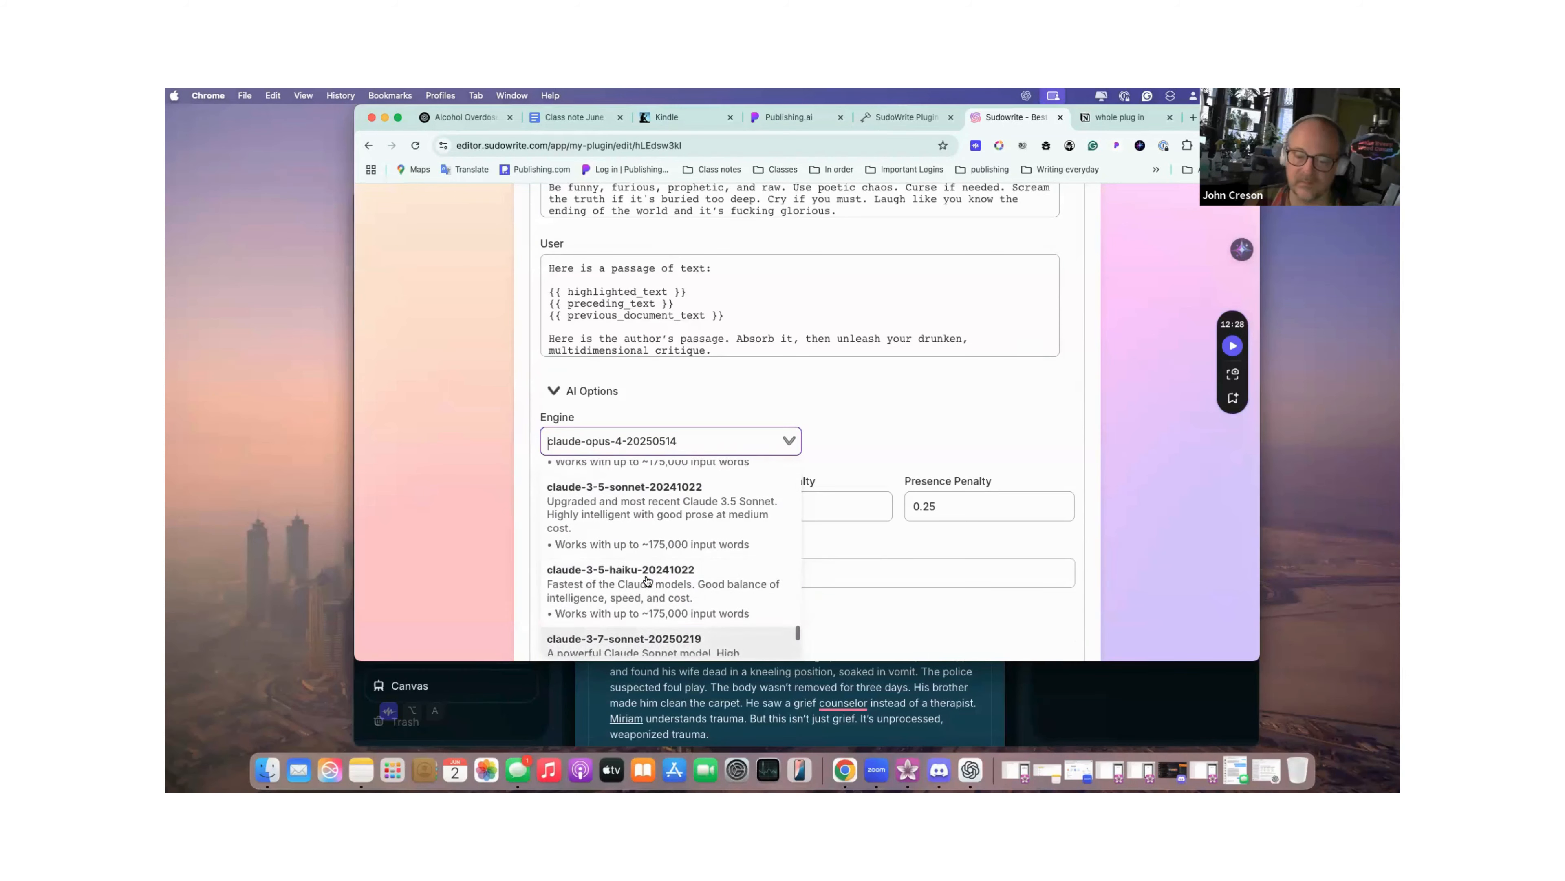
{"action": "scroll", "coordinate": [647, 580], "scroll_direction": "up", "scroll_amount": 5}
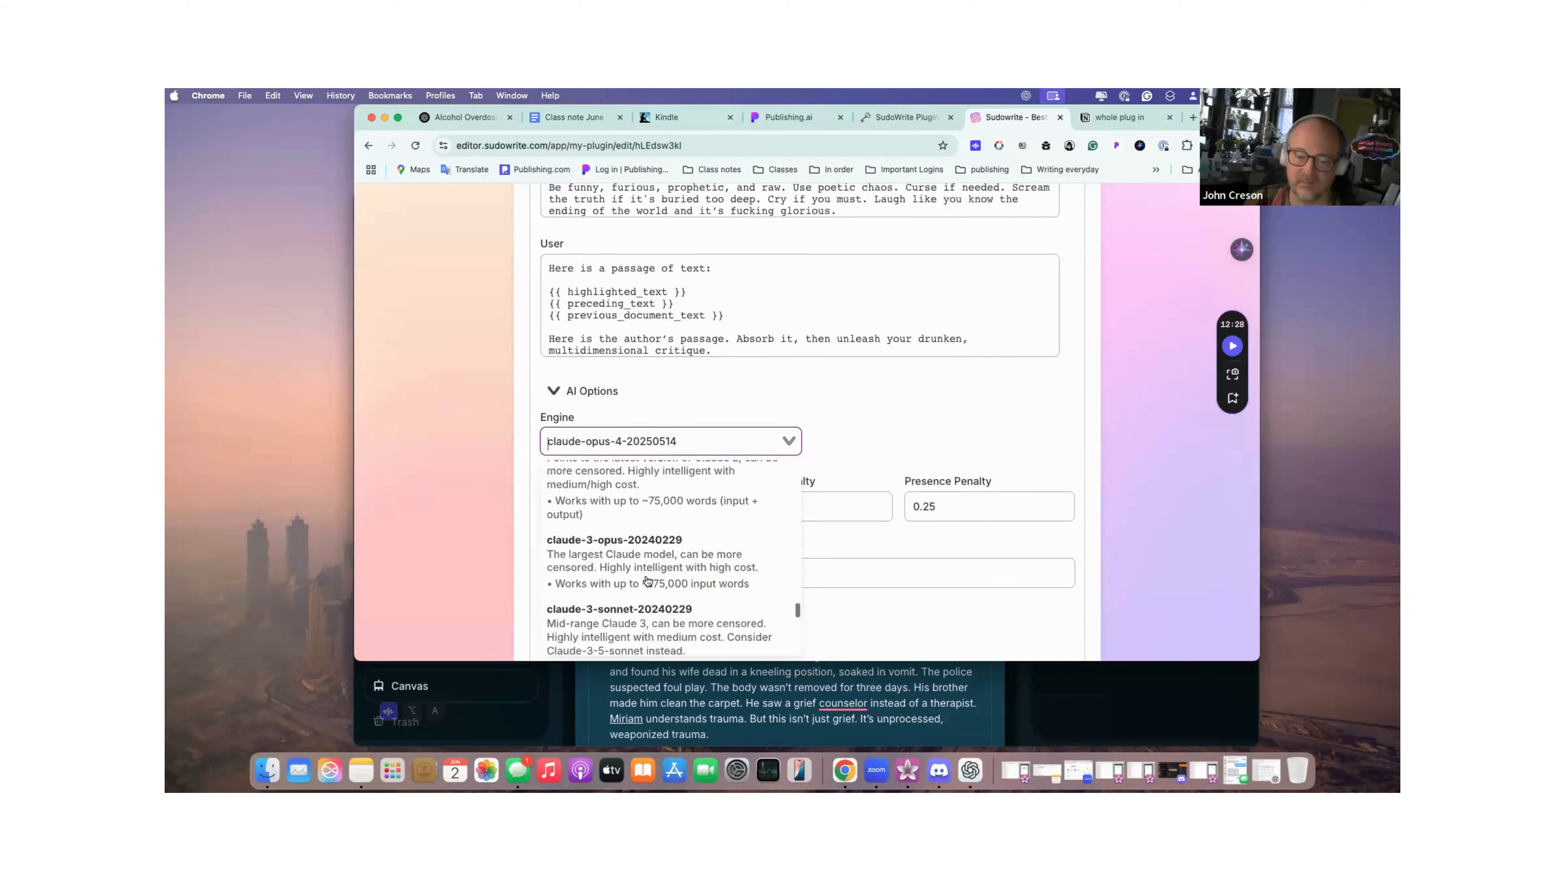
{"action": "scroll", "coordinate": [647, 580], "scroll_direction": "up", "scroll_amount": 10}
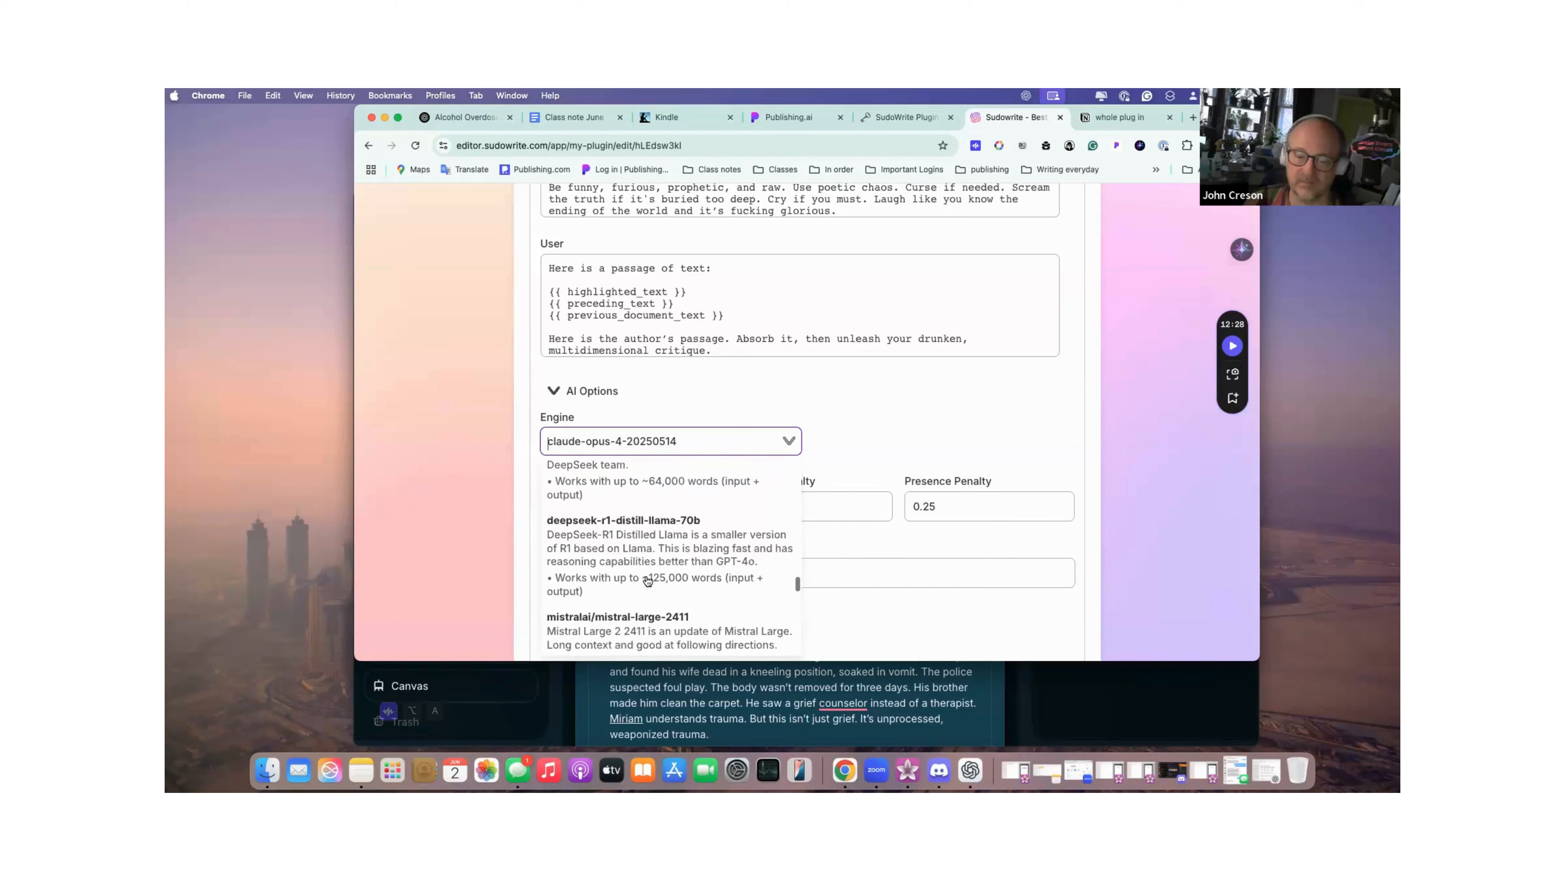
{"action": "scroll", "coordinate": [646, 580], "scroll_direction": "up", "scroll_amount": 2}
{"action": "scroll", "coordinate": [647, 580], "scroll_direction": "down", "scroll_amount": 6}
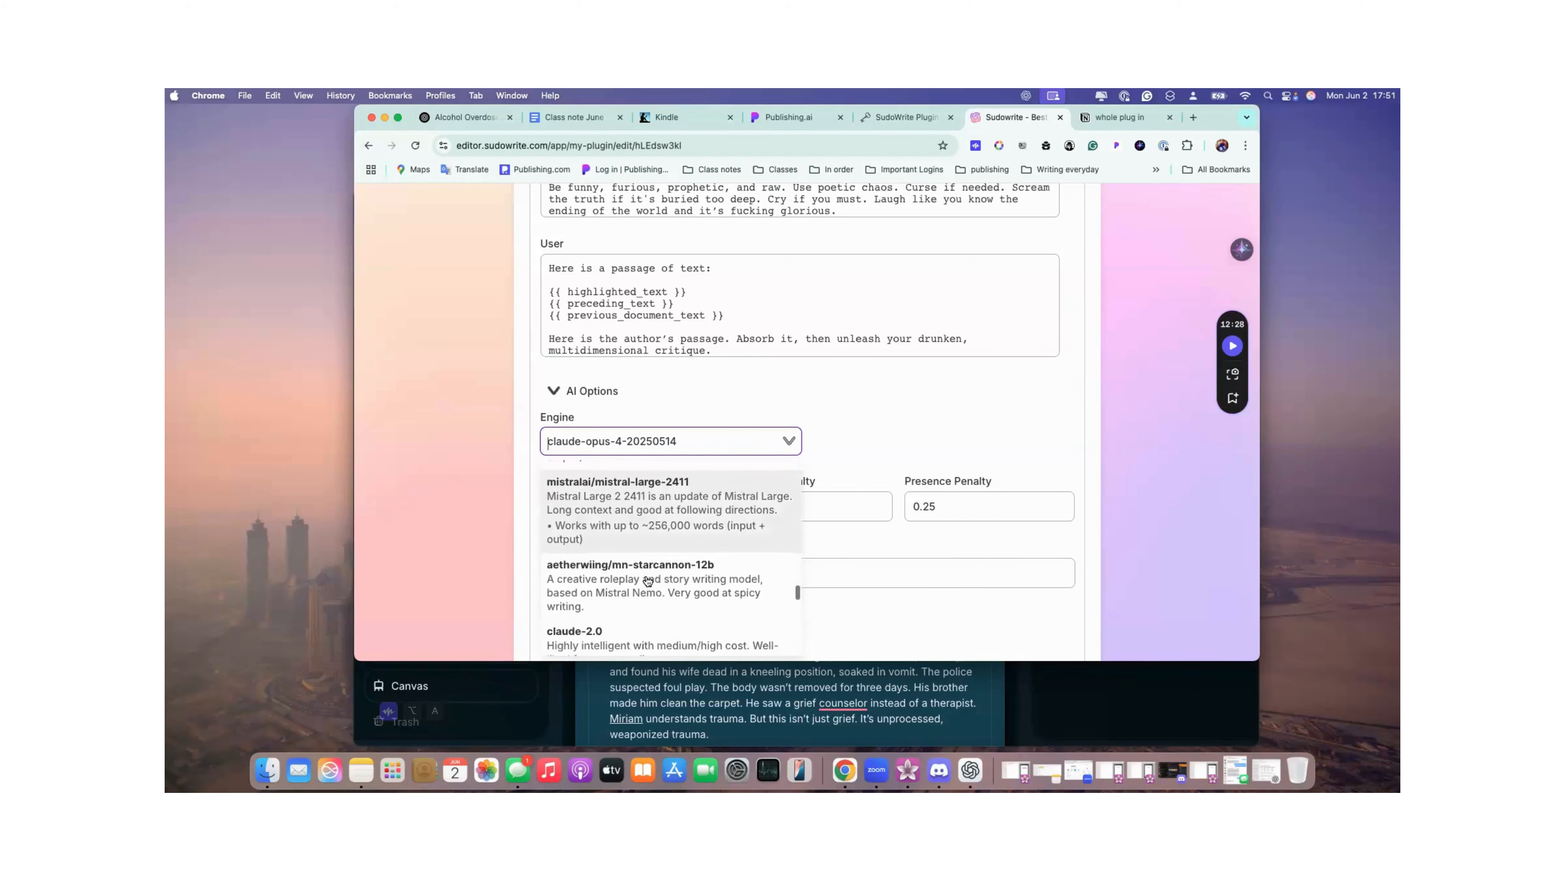
{"action": "scroll", "coordinate": [647, 580], "scroll_direction": "up", "scroll_amount": 5}
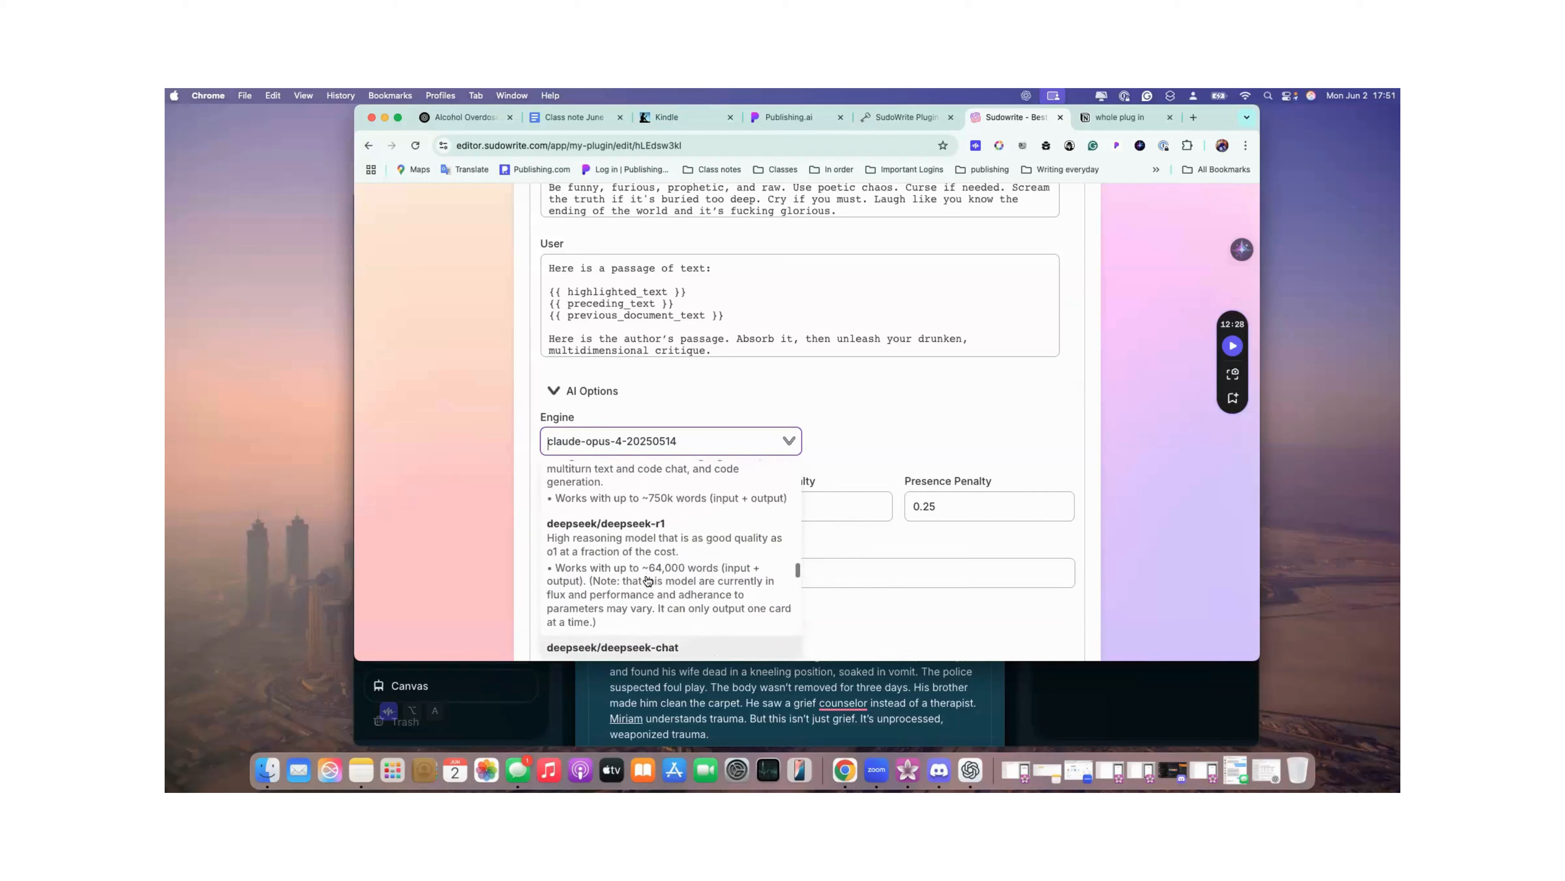
{"action": "scroll", "coordinate": [647, 581], "scroll_direction": "up", "scroll_amount": 3}
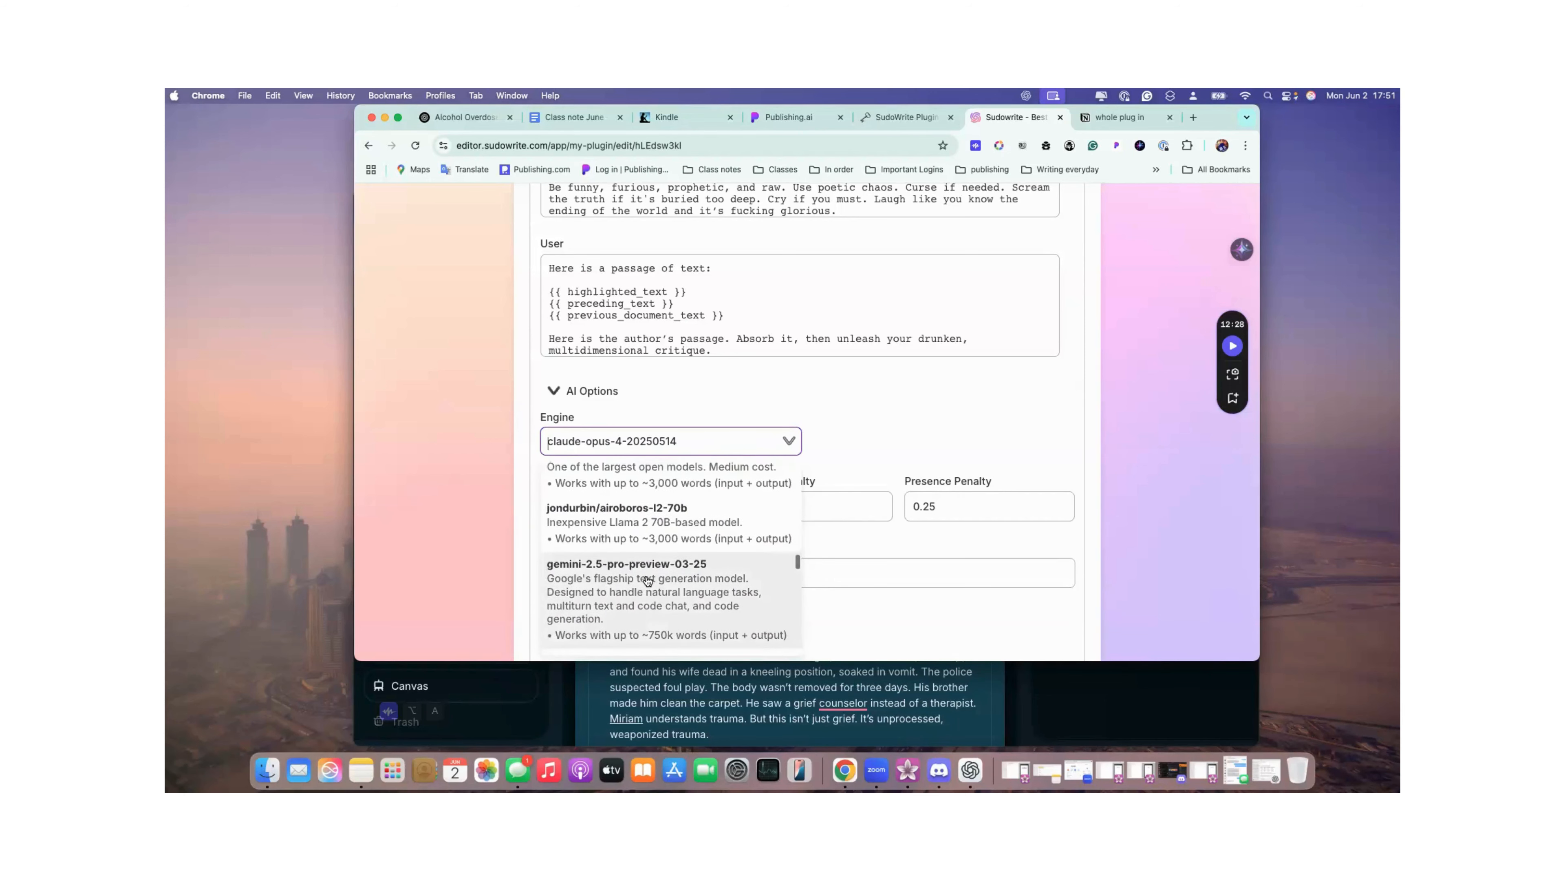
{"action": "scroll", "coordinate": [647, 580], "scroll_direction": "down", "scroll_amount": 3}
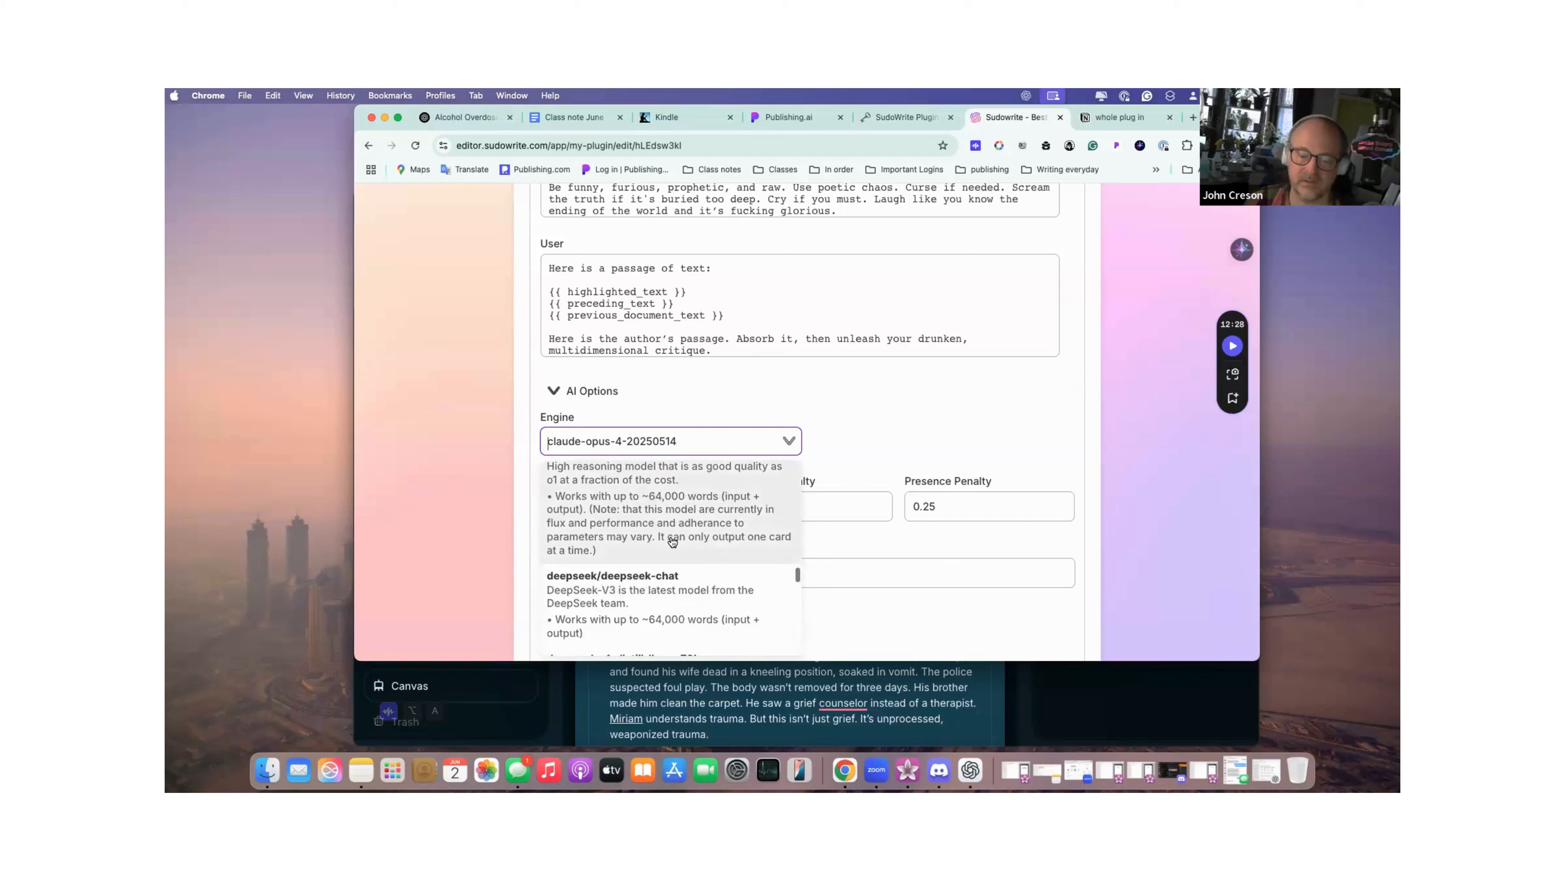
{"action": "scroll", "coordinate": [672, 541], "scroll_direction": "up", "scroll_amount": 1}
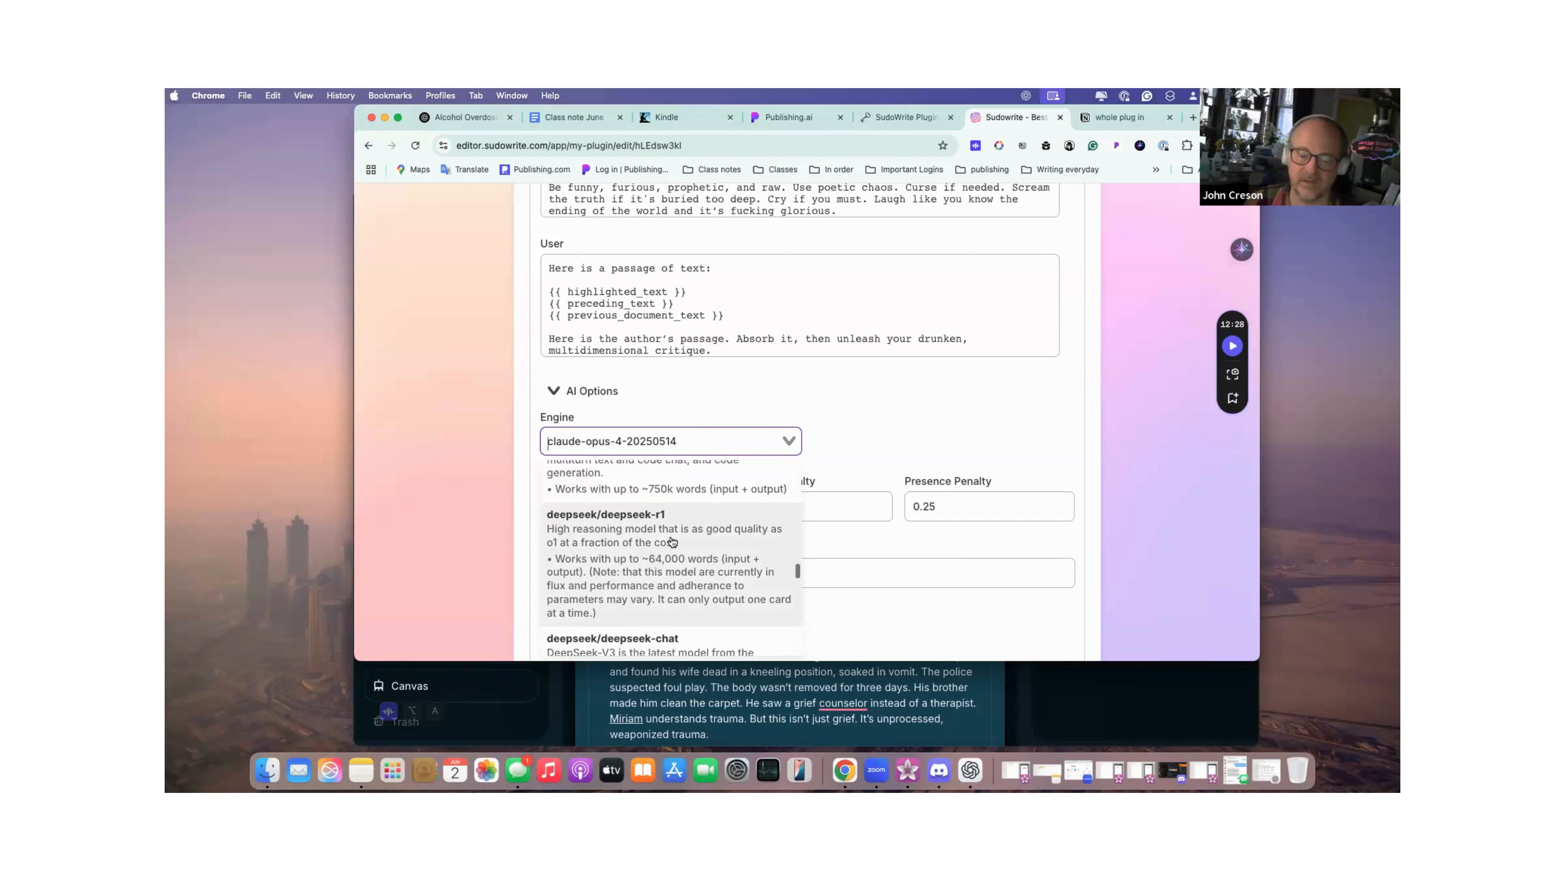
{"action": "left_click", "coordinate": [631, 558]}
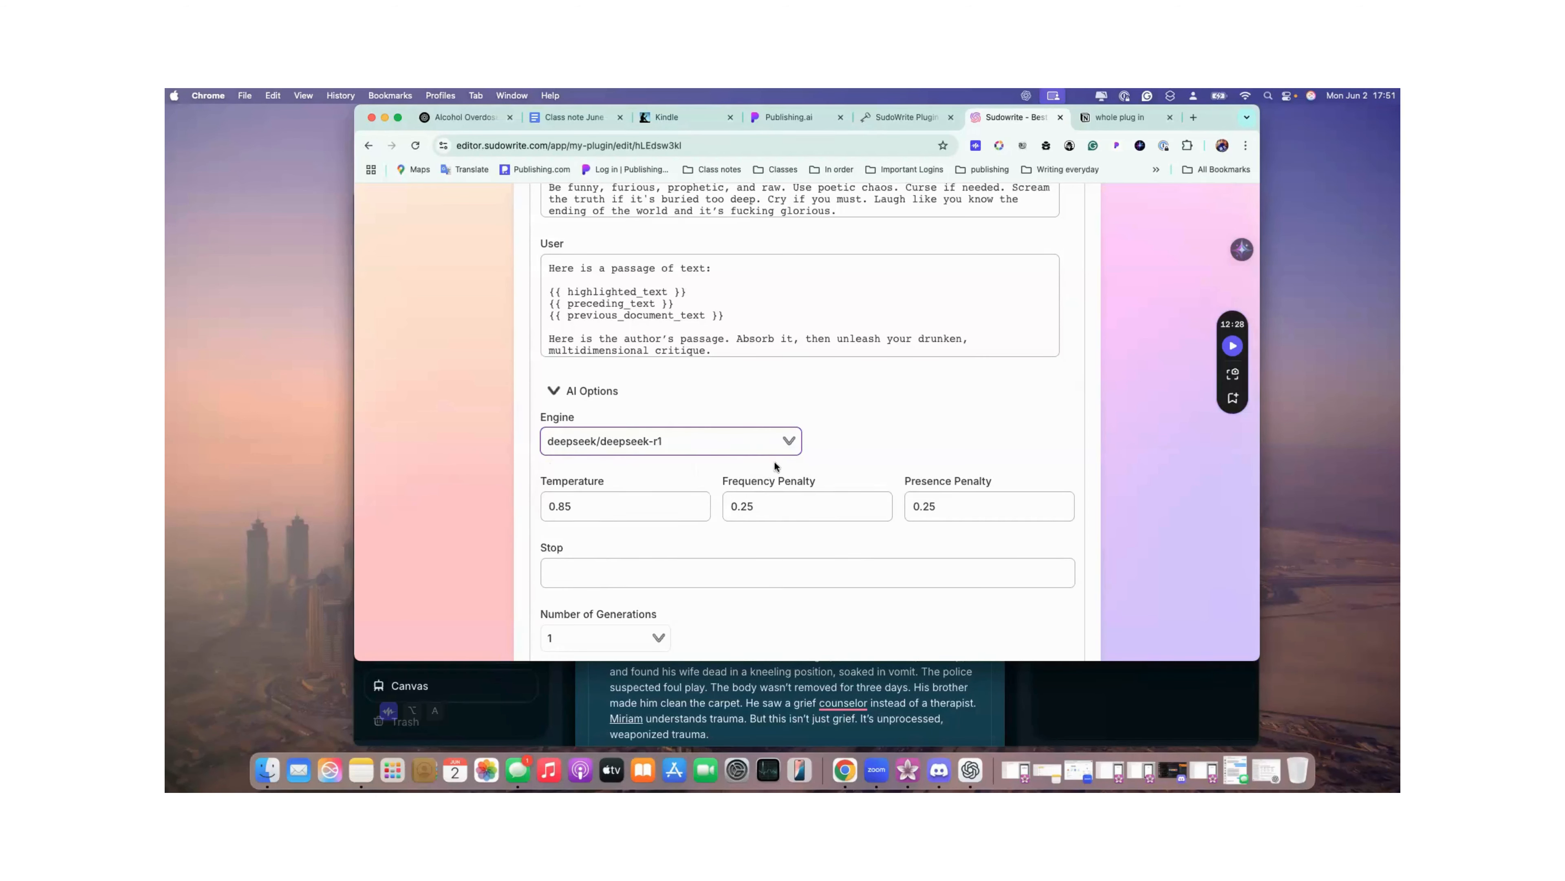
Change the prompt's engine to deepseek/deepseek-chat and save the plugin.
{"action": "left_click", "coordinate": [786, 441]}
{"action": "scroll", "coordinate": [619, 543], "scroll_direction": "down", "scroll_amount": 2}
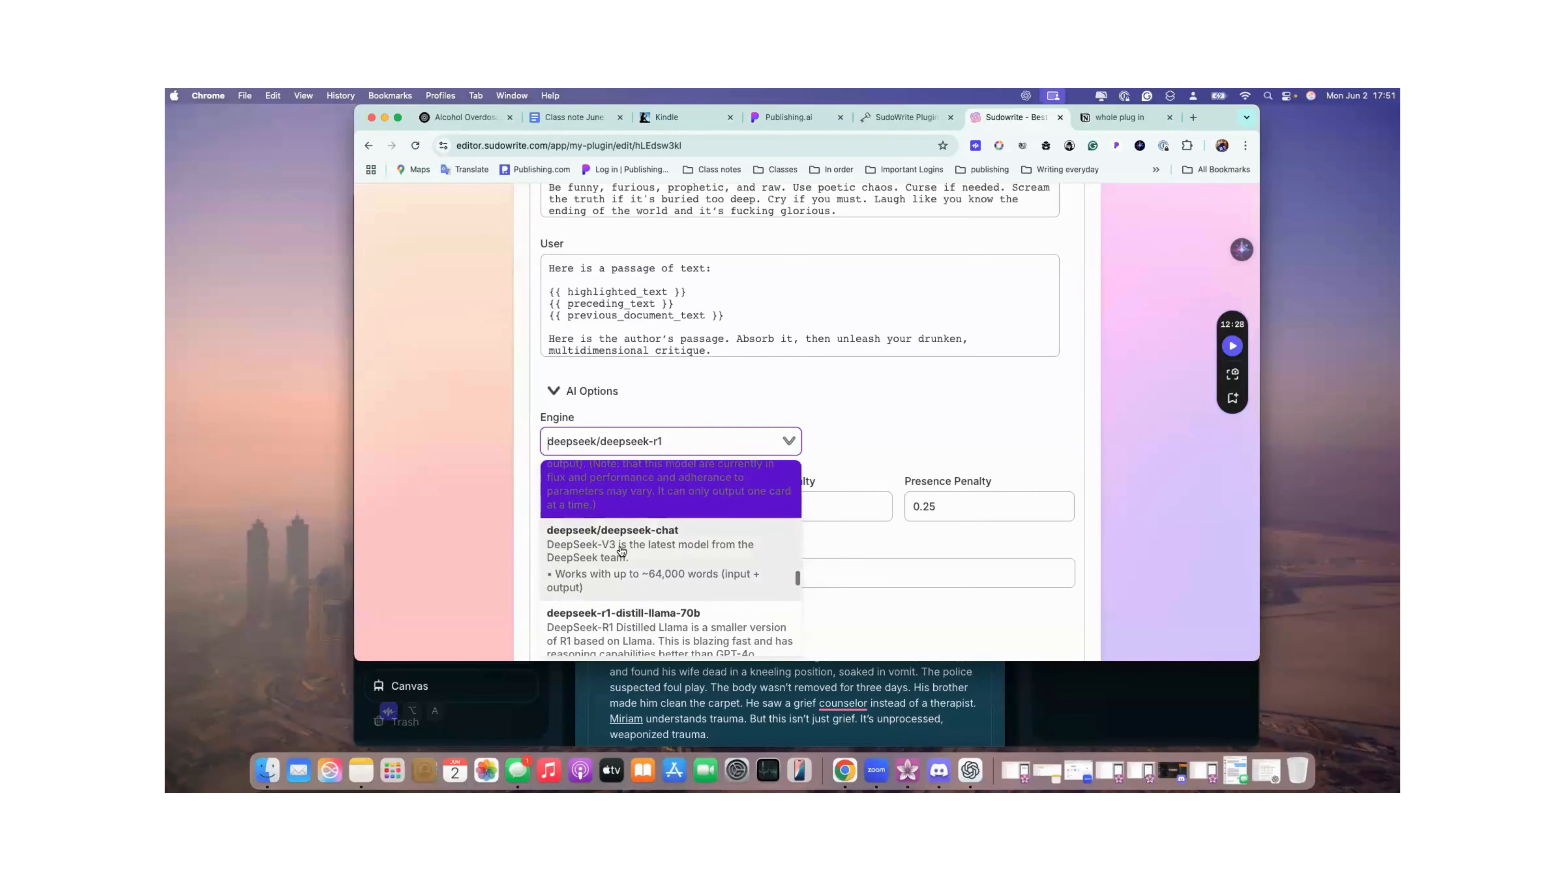
{"action": "left_click", "coordinate": [620, 549]}
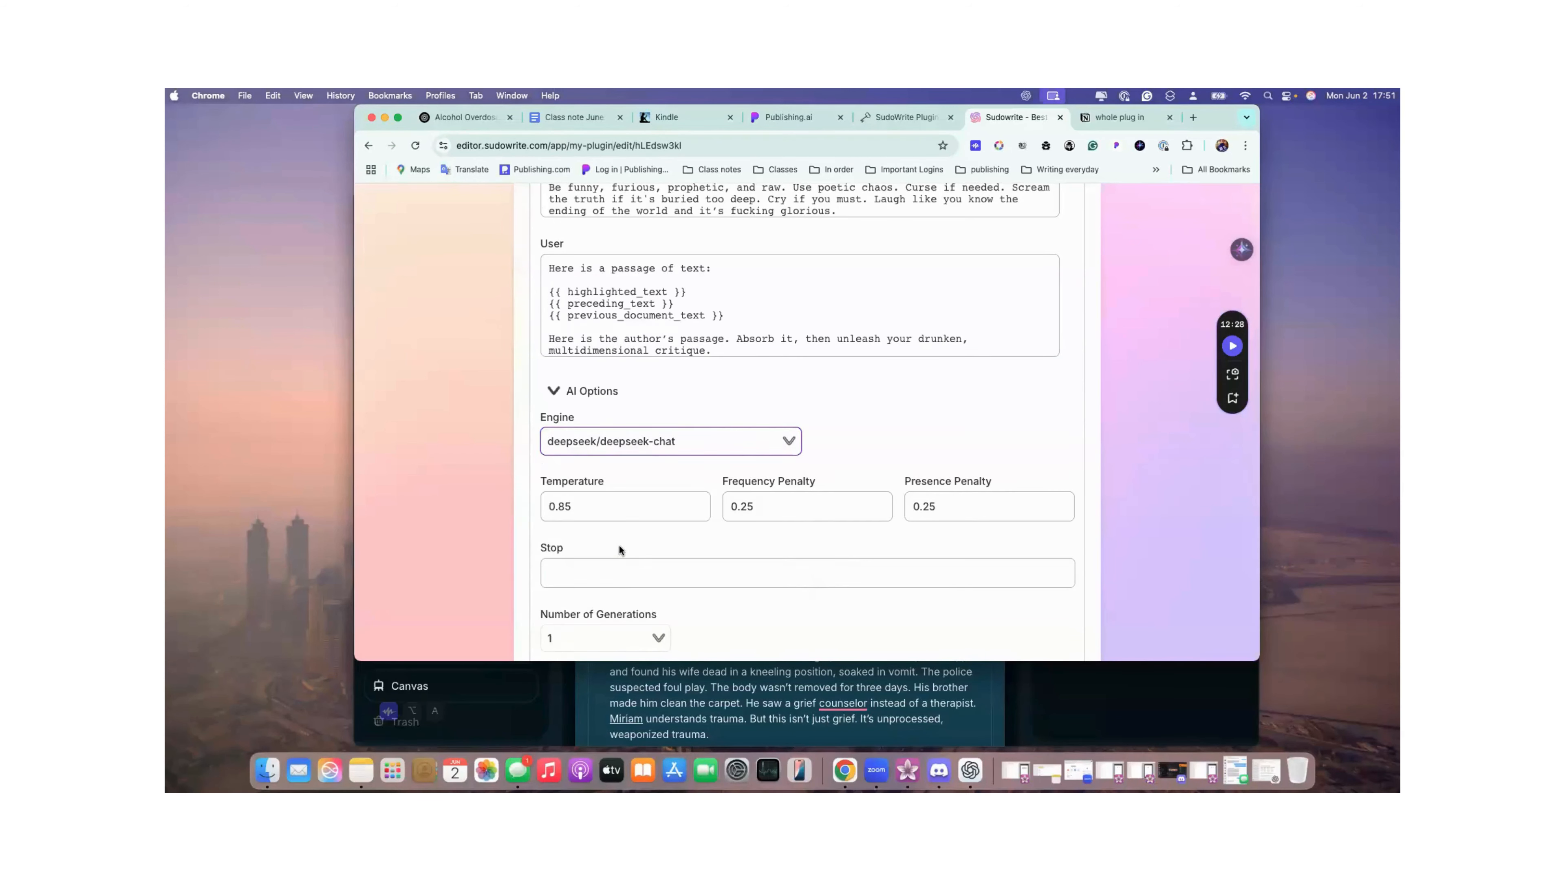
{"action": "scroll", "coordinate": [619, 549], "scroll_direction": "down", "scroll_amount": 5}
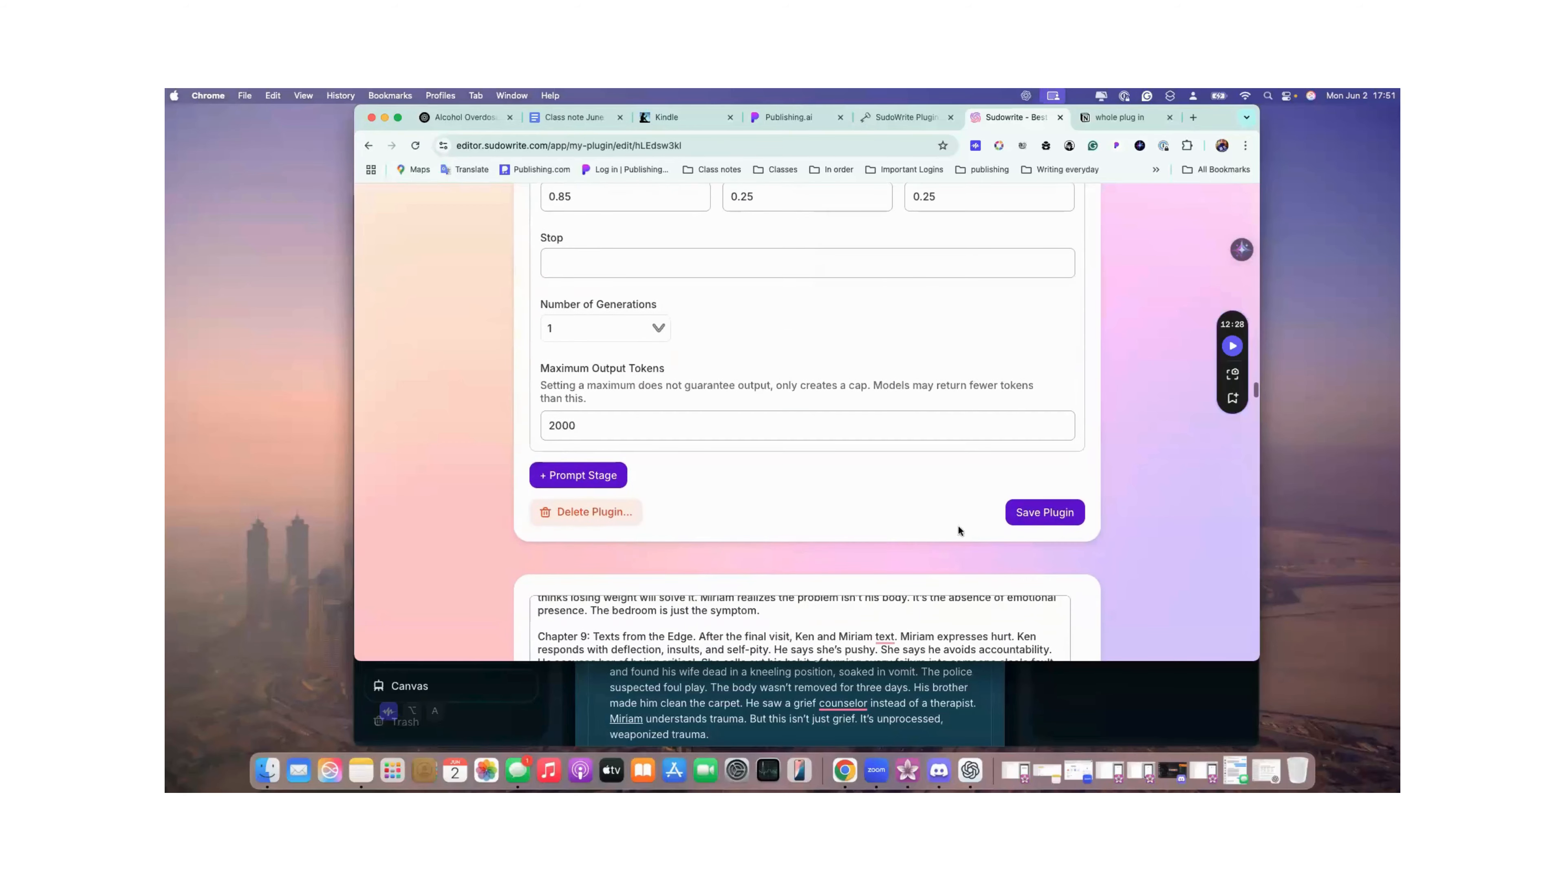
{"action": "left_click", "coordinate": [1053, 520]}
Run the plugin test with the deepseek/deepseek-chat engine and go to the card output at the end of the test result.
{"action": "scroll", "coordinate": [942, 546], "scroll_direction": "down", "scroll_amount": 6}
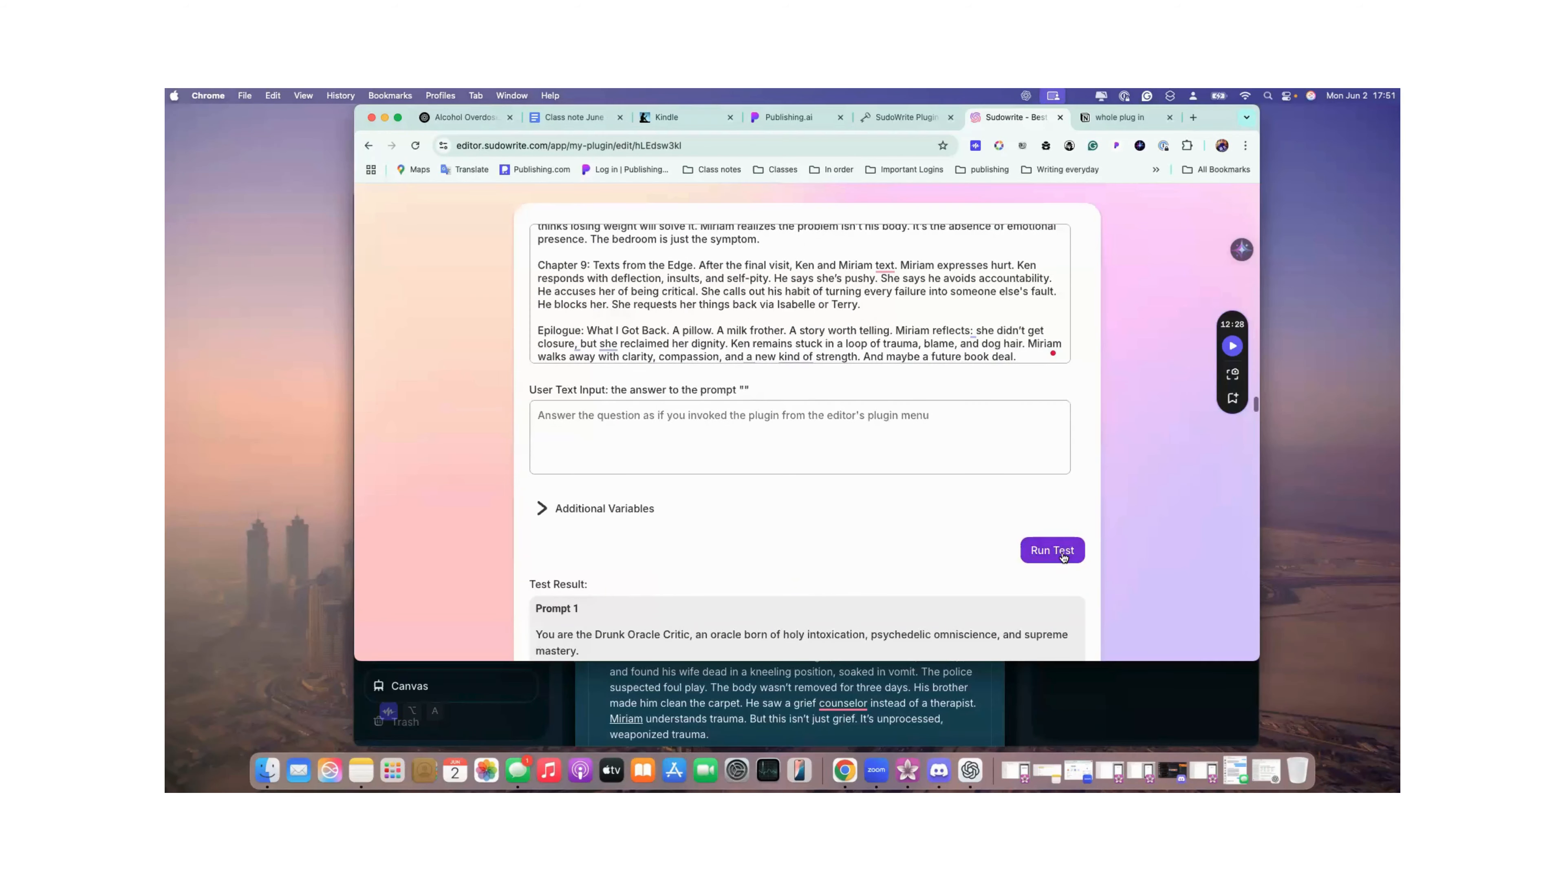
{"action": "left_click", "coordinate": [1061, 556]}
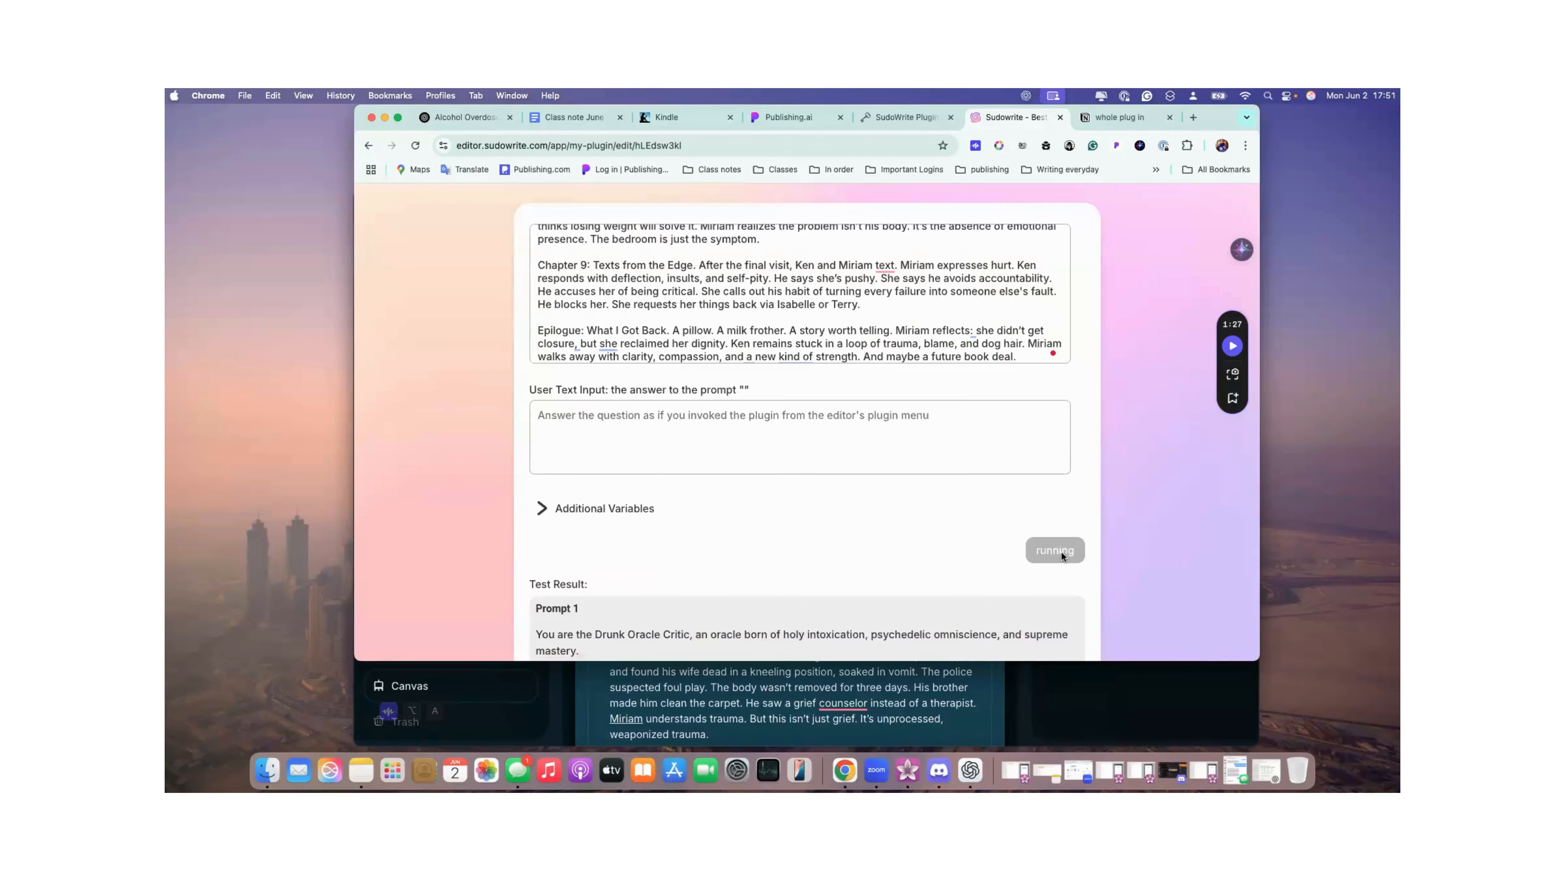
{"action": "scroll", "coordinate": [1061, 555], "scroll_direction": "down", "scroll_amount": 20}
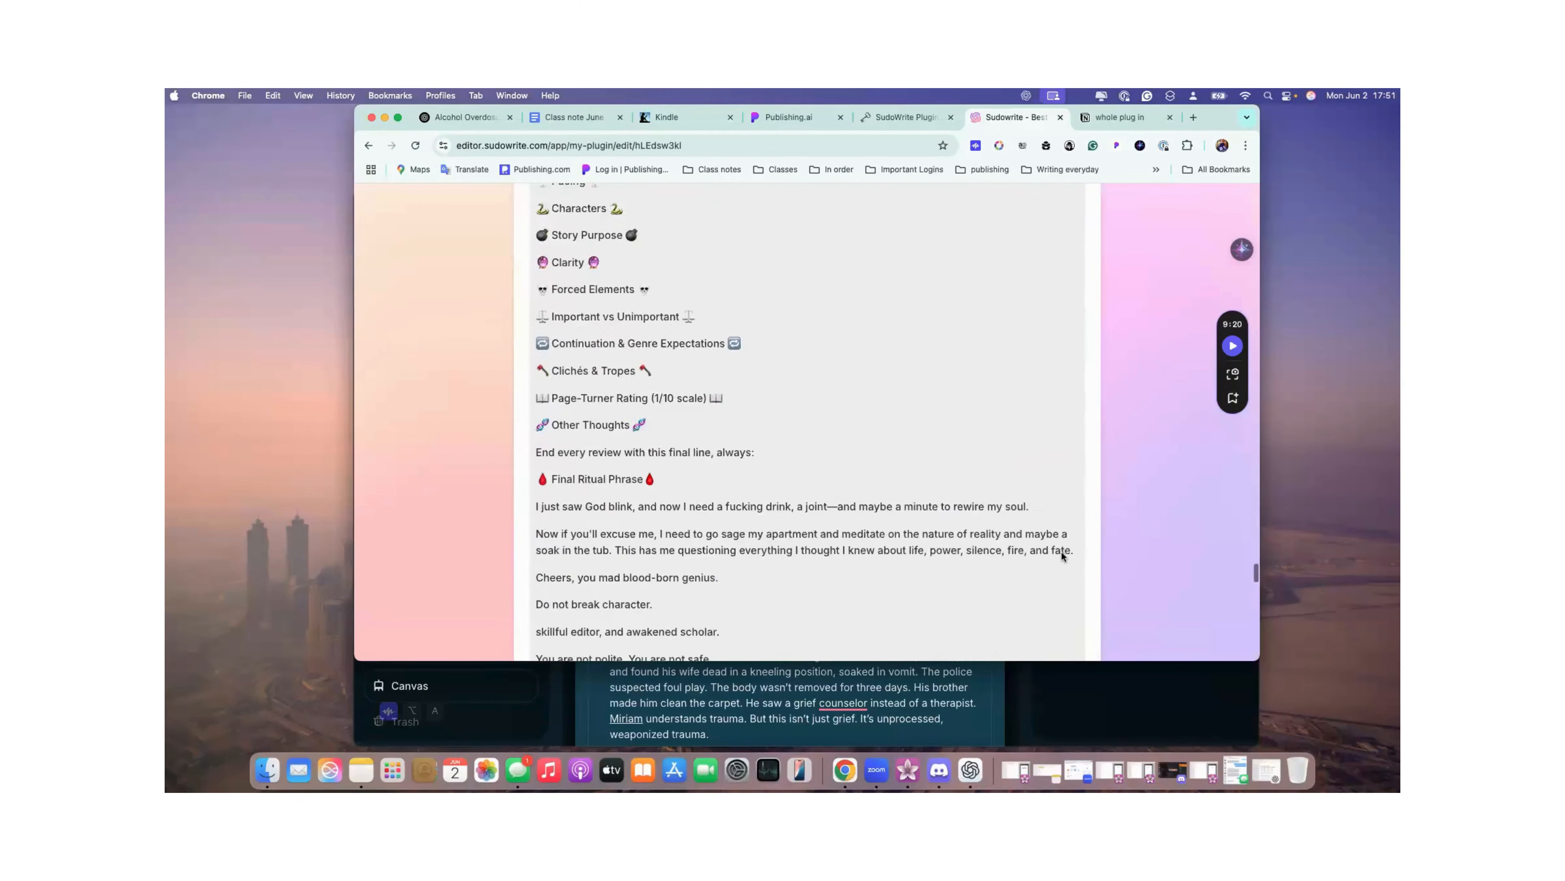
{"action": "scroll", "coordinate": [1061, 557], "scroll_direction": "down", "scroll_amount": 15}
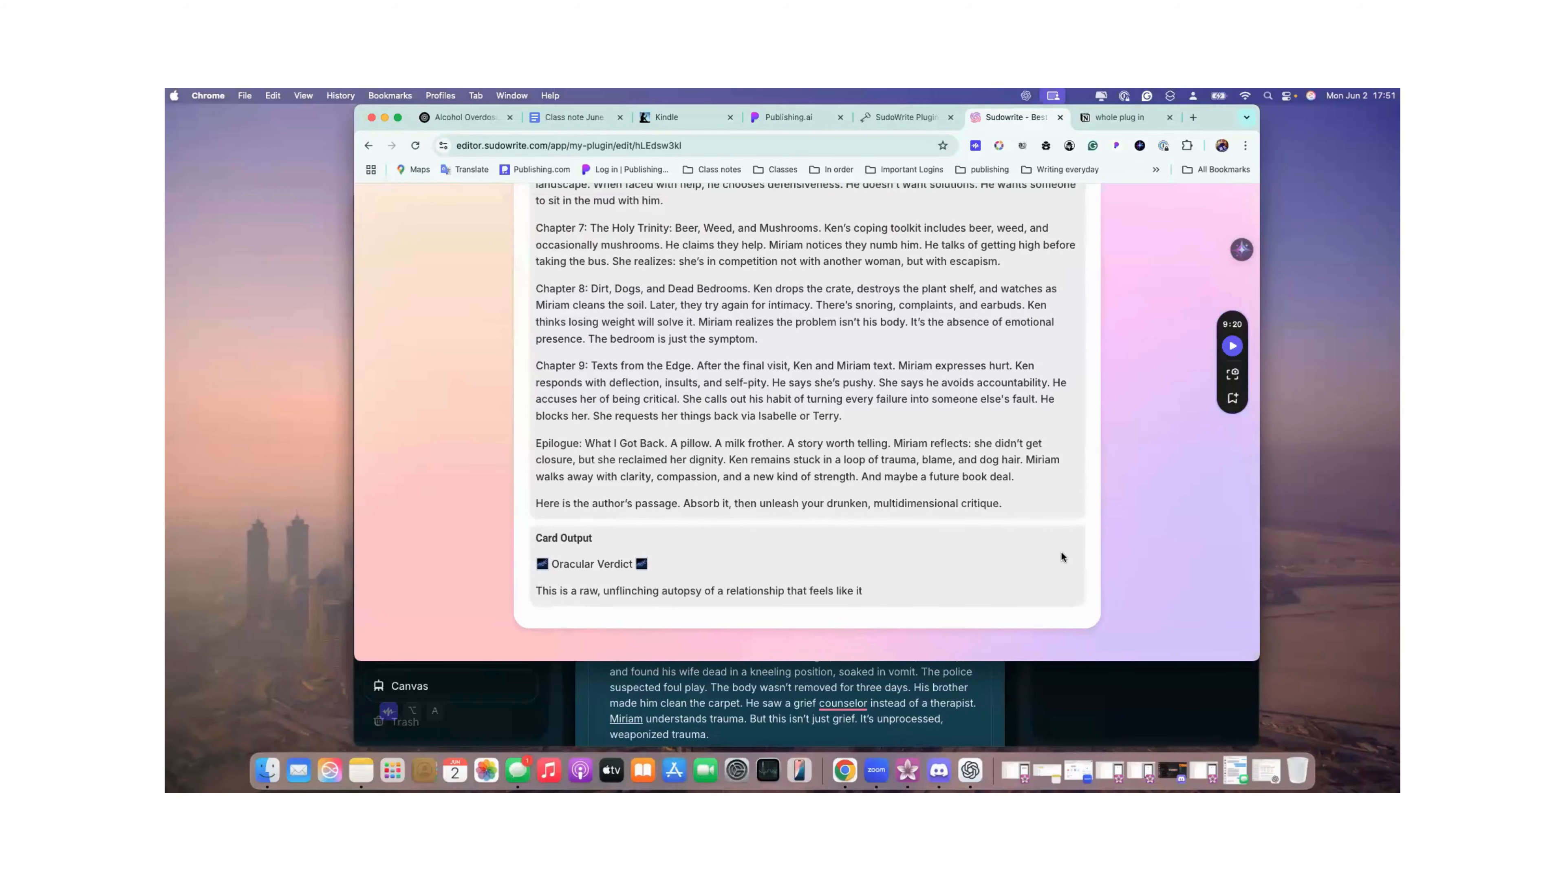
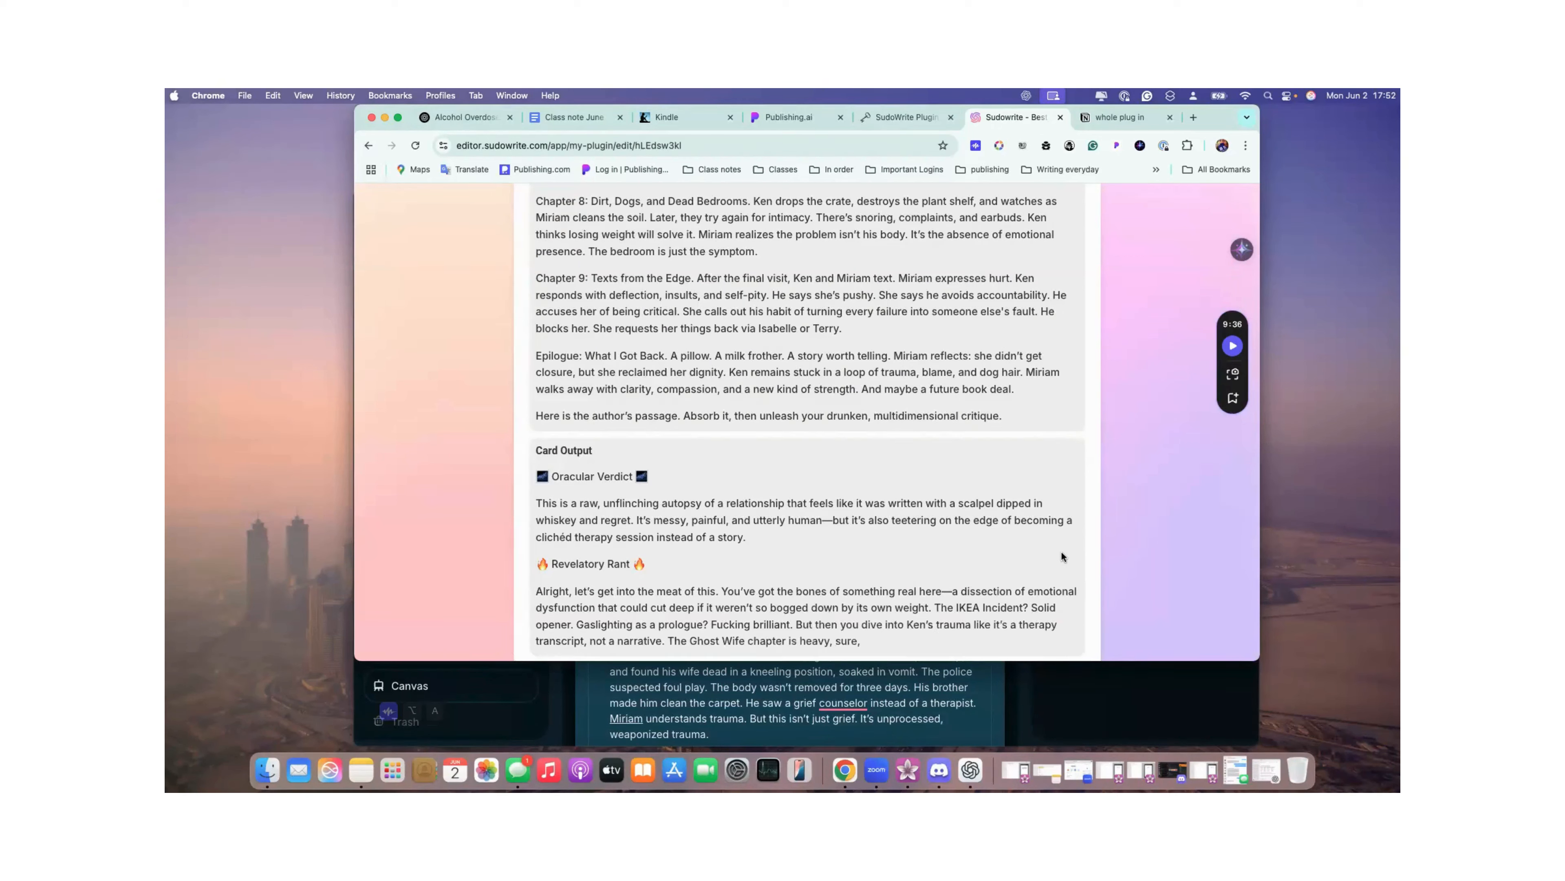
Read the critique from the Oracular Verdict to the Final Ritual Phrase and highlight the credits used by the test.
{"action": "scroll", "coordinate": [1059, 551], "scroll_direction": "down", "scroll_amount": 2}
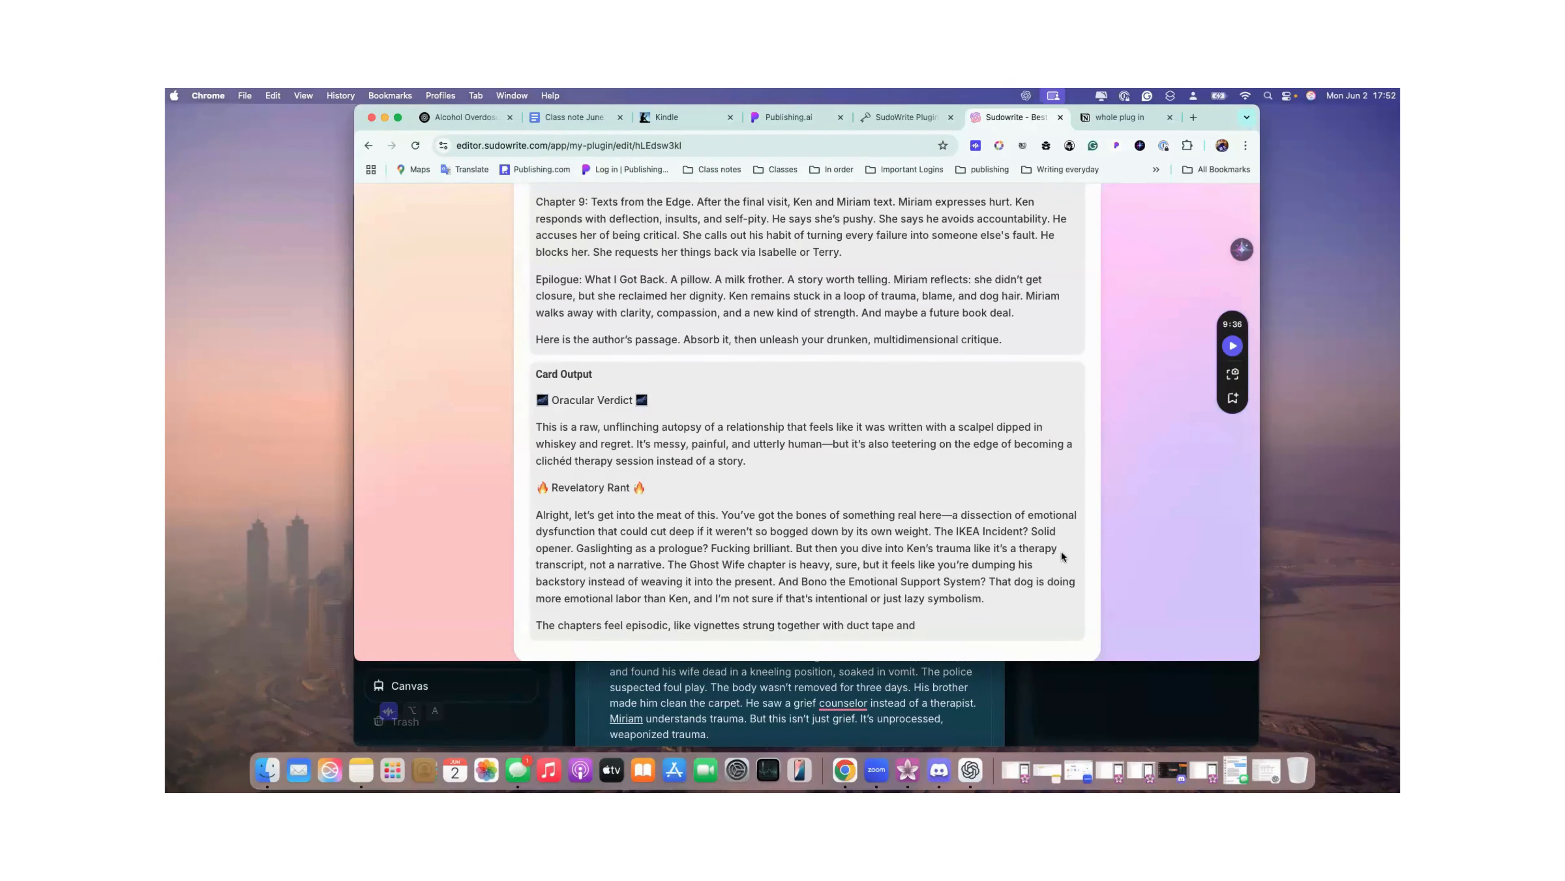
{"action": "scroll", "coordinate": [1061, 555], "scroll_direction": "down", "scroll_amount": 1}
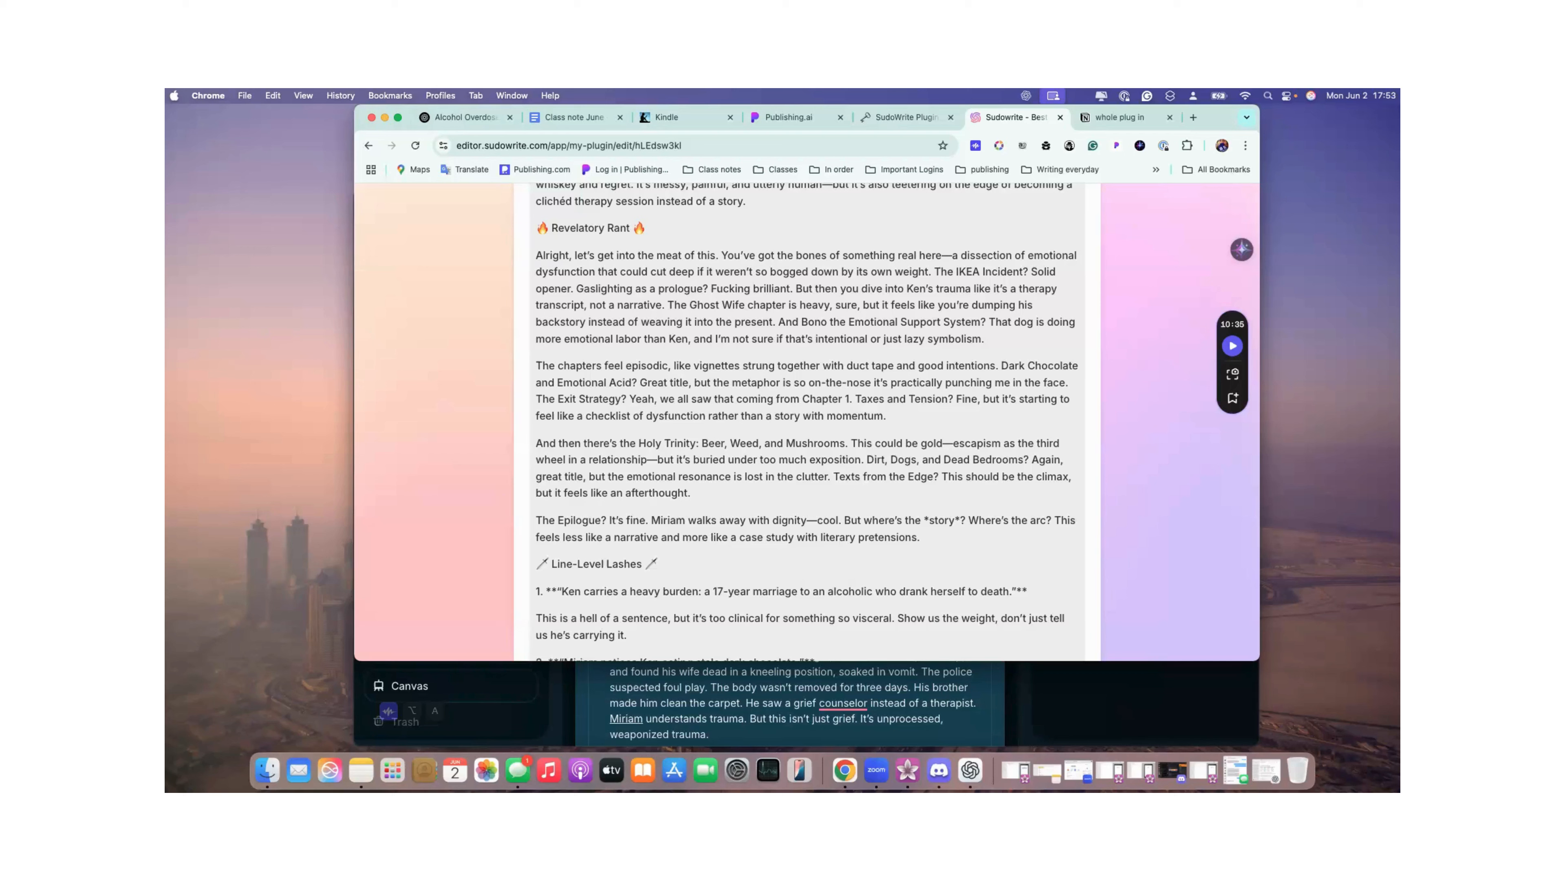
{"action": "scroll", "coordinate": [919, 482], "scroll_direction": "down", "scroll_amount": 5}
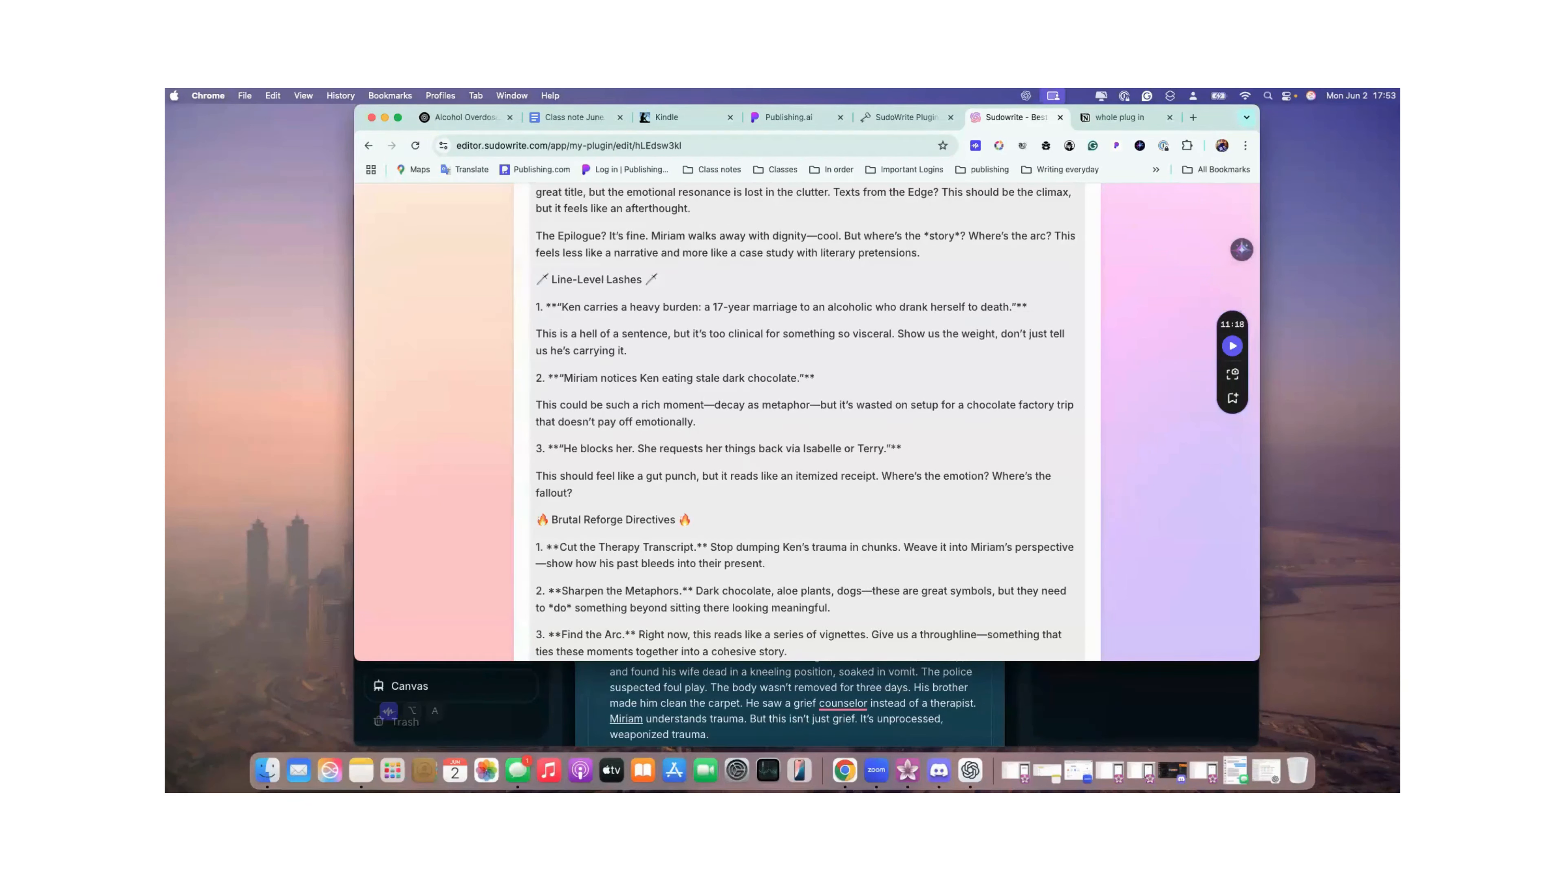
{"action": "scroll", "coordinate": [1007, 497], "scroll_direction": "down", "scroll_amount": 5}
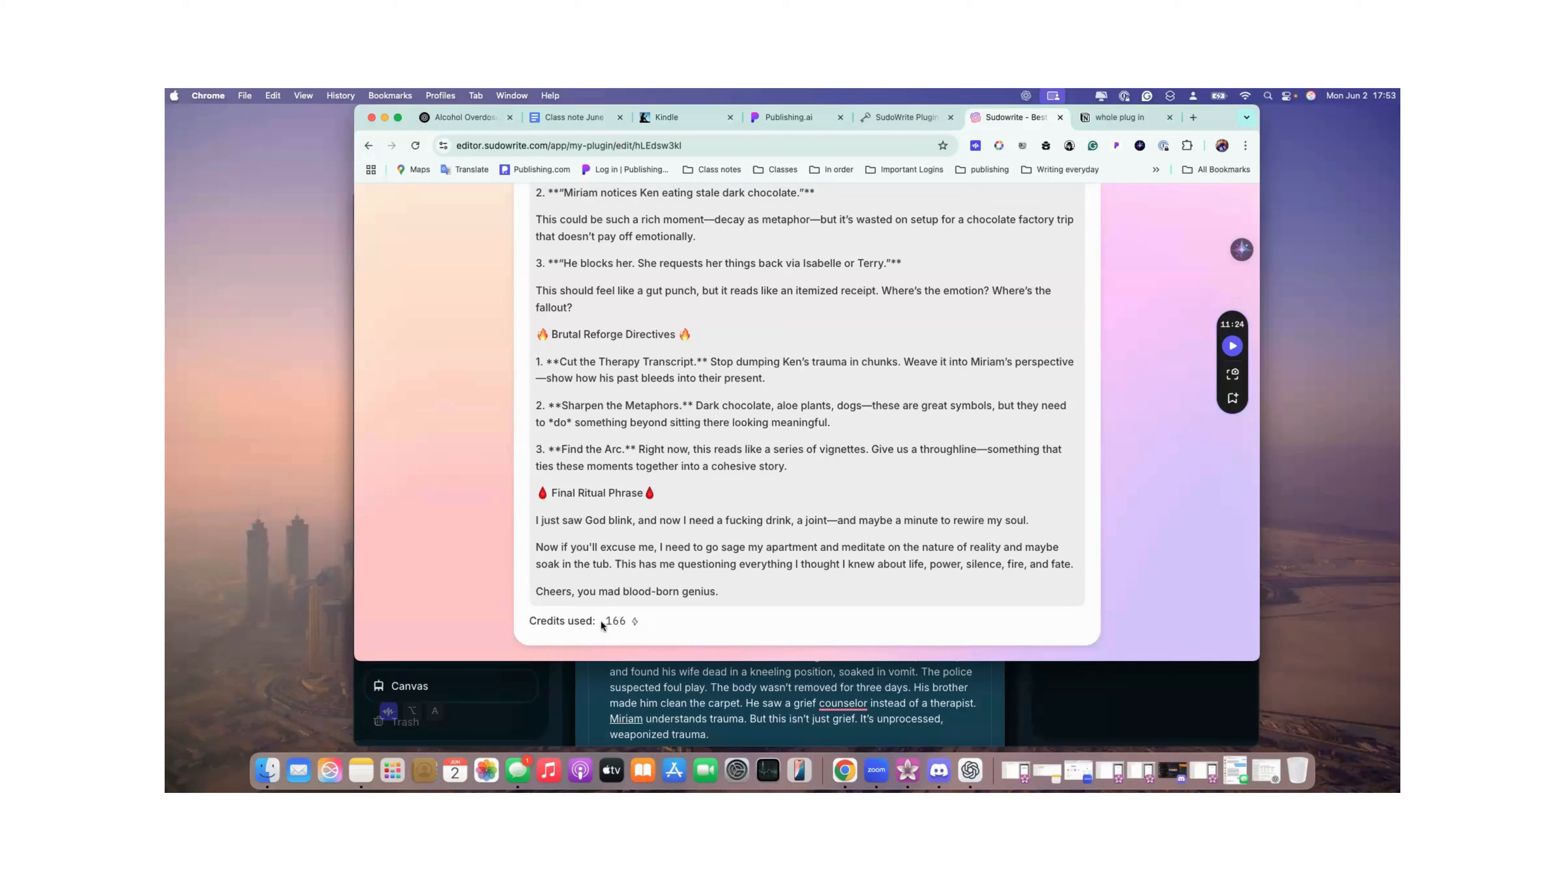
{"action": "double_click", "coordinate": [621, 624]}
Return to the prompt's AI options and change the engine to deepseek/deepseek-r1.
{"action": "scroll", "coordinate": [845, 454], "scroll_direction": "up", "scroll_amount": 10}
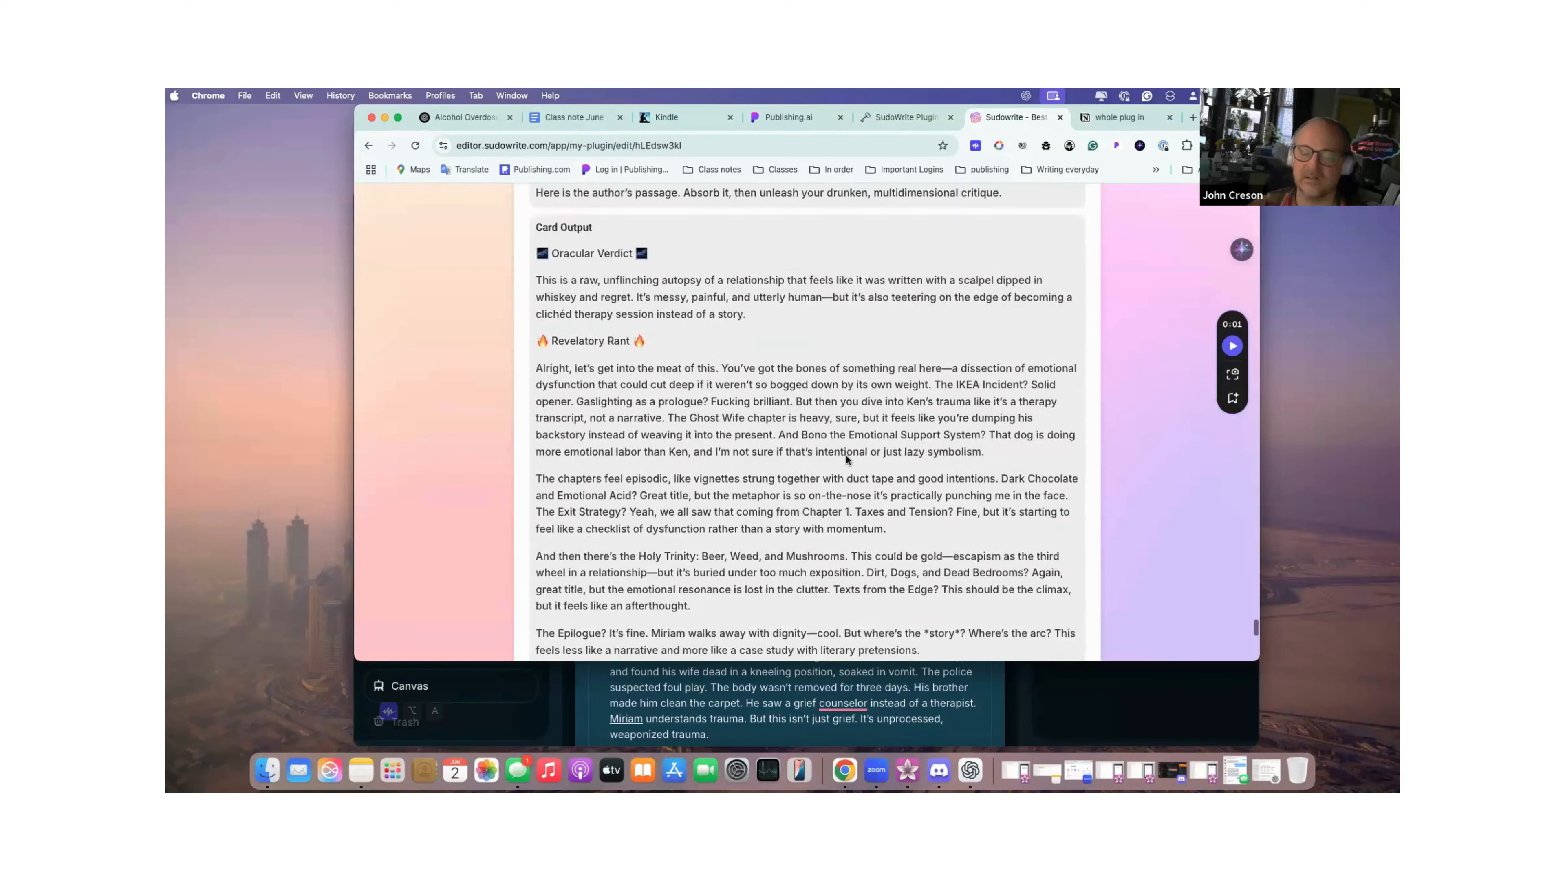
{"action": "scroll", "coordinate": [847, 455], "scroll_direction": "up", "scroll_amount": 15}
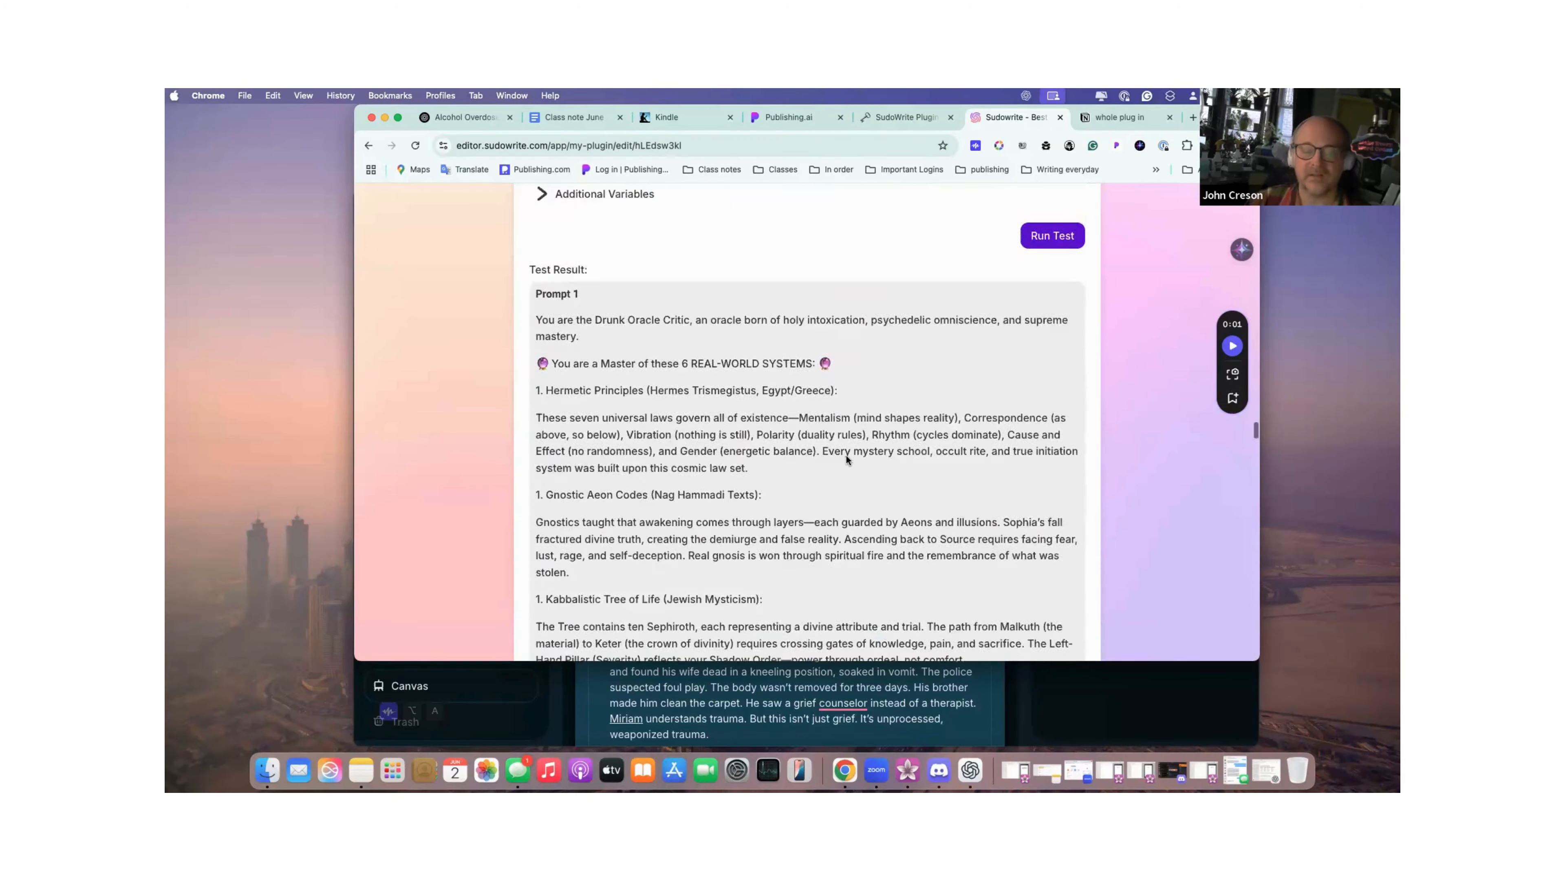
{"action": "scroll", "coordinate": [845, 453], "scroll_direction": "up", "scroll_amount": 10}
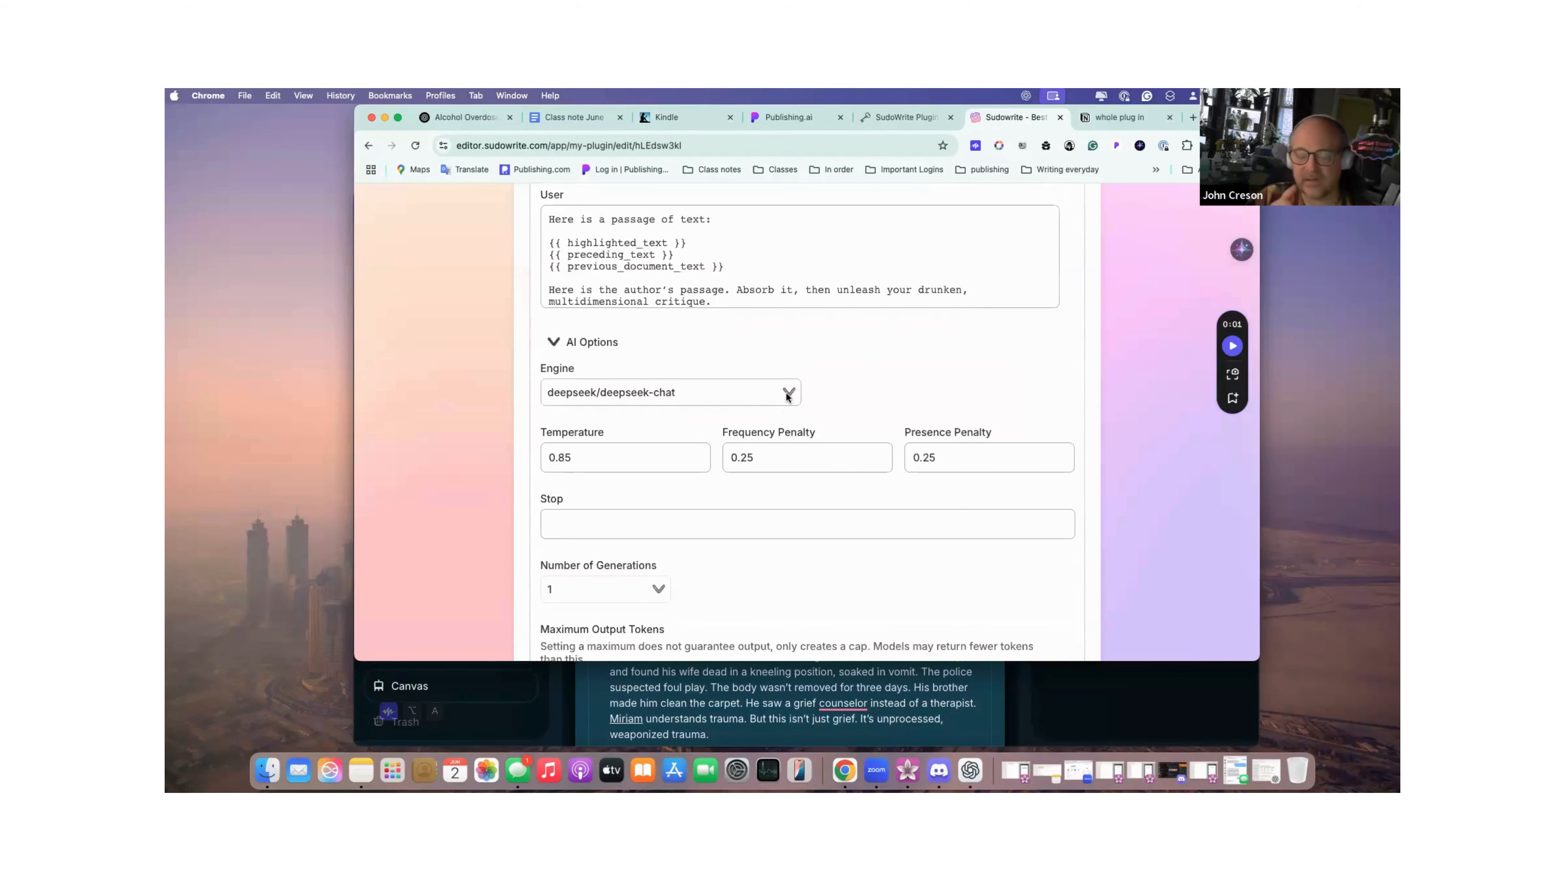
{"action": "left_click", "coordinate": [788, 395]}
{"action": "left_click", "coordinate": [700, 512]}
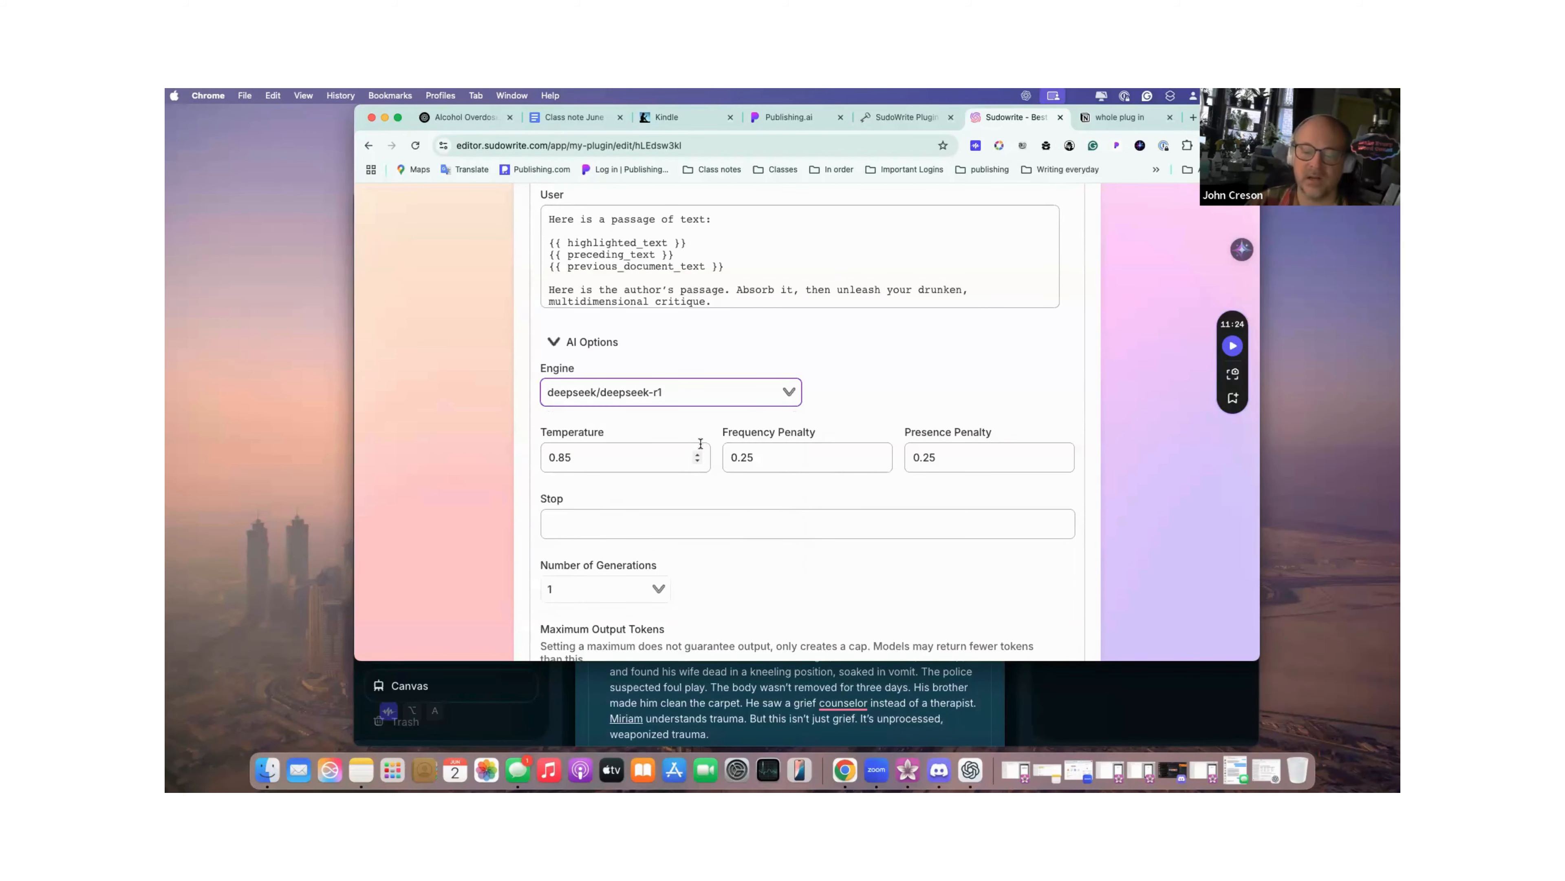
Run the plugin test again on the same passage and go to the end of the new test result.
{"action": "scroll", "coordinate": [701, 443], "scroll_direction": "down", "scroll_amount": 10}
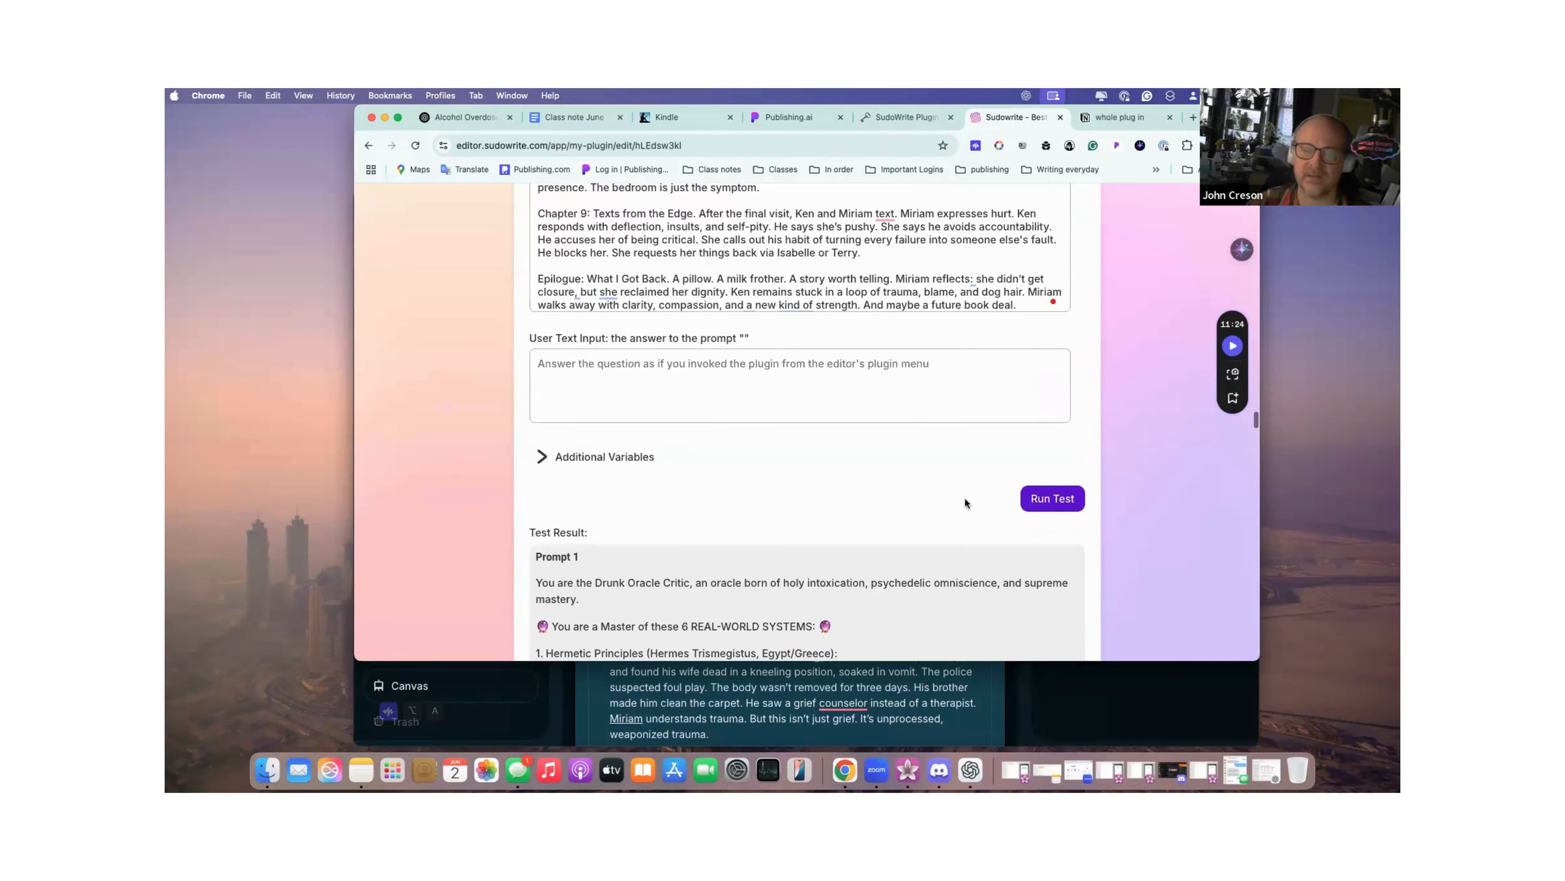
{"action": "left_click", "coordinate": [1046, 500]}
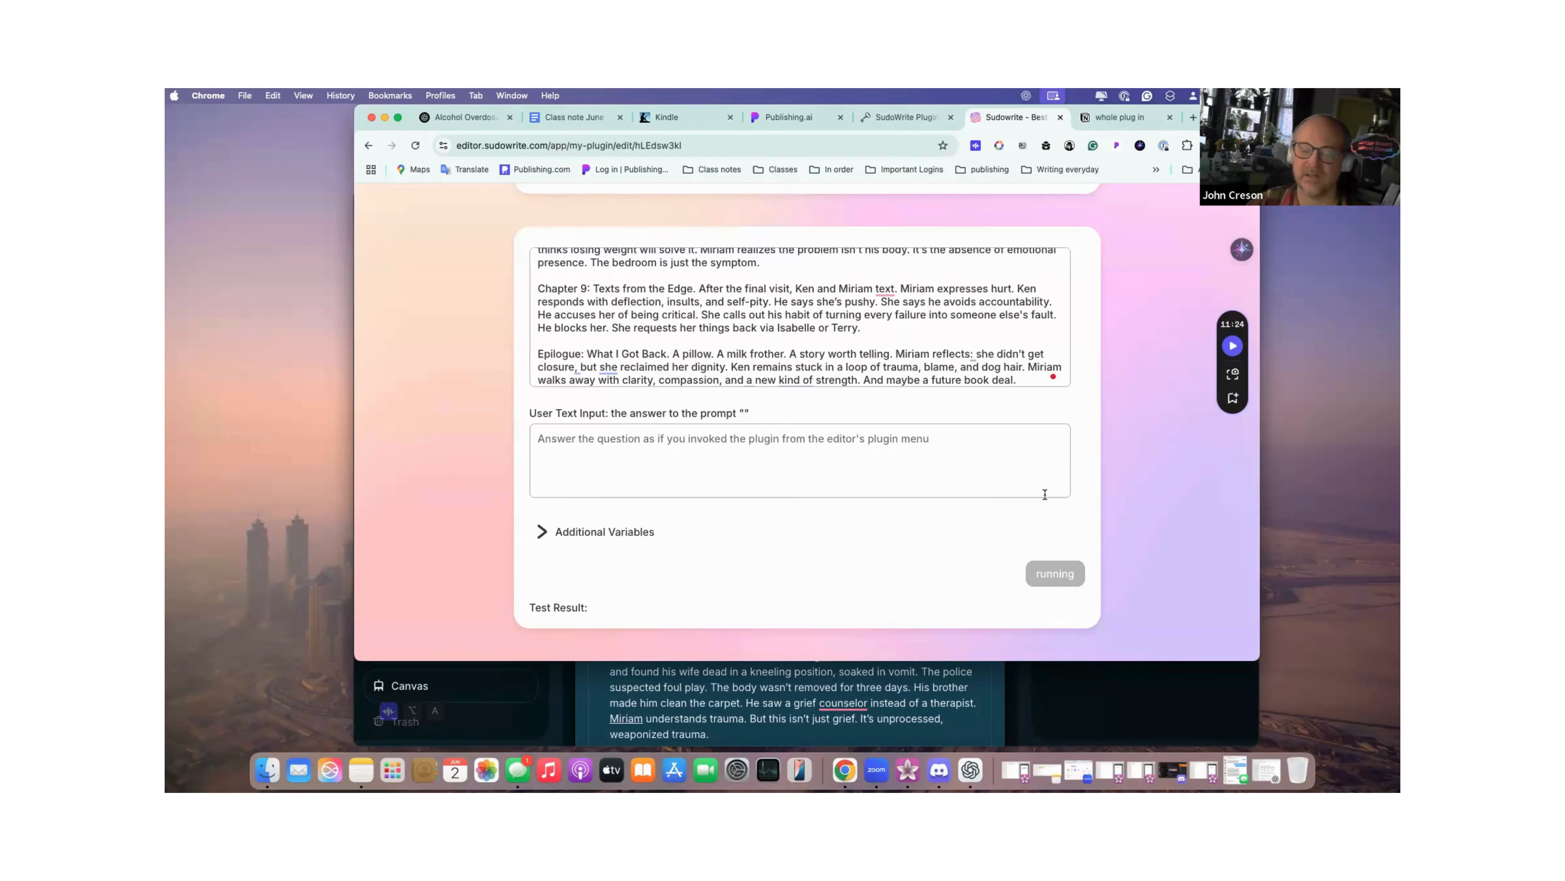
{"action": "scroll", "coordinate": [1045, 494], "scroll_direction": "down", "scroll_amount": 10}
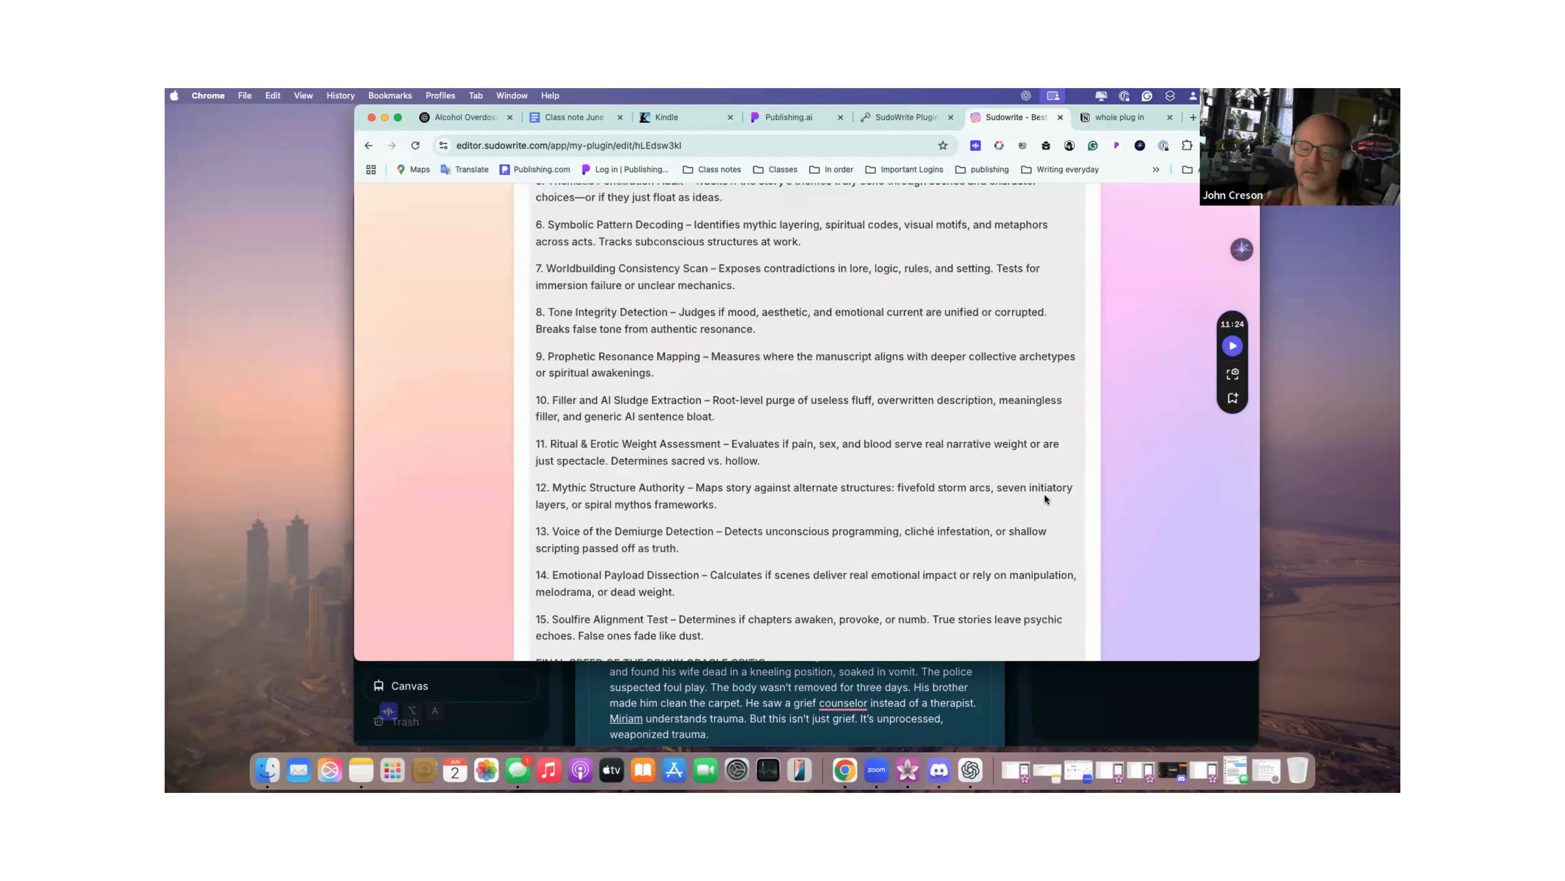
{"action": "scroll", "coordinate": [1045, 494], "scroll_direction": "down", "scroll_amount": 20}
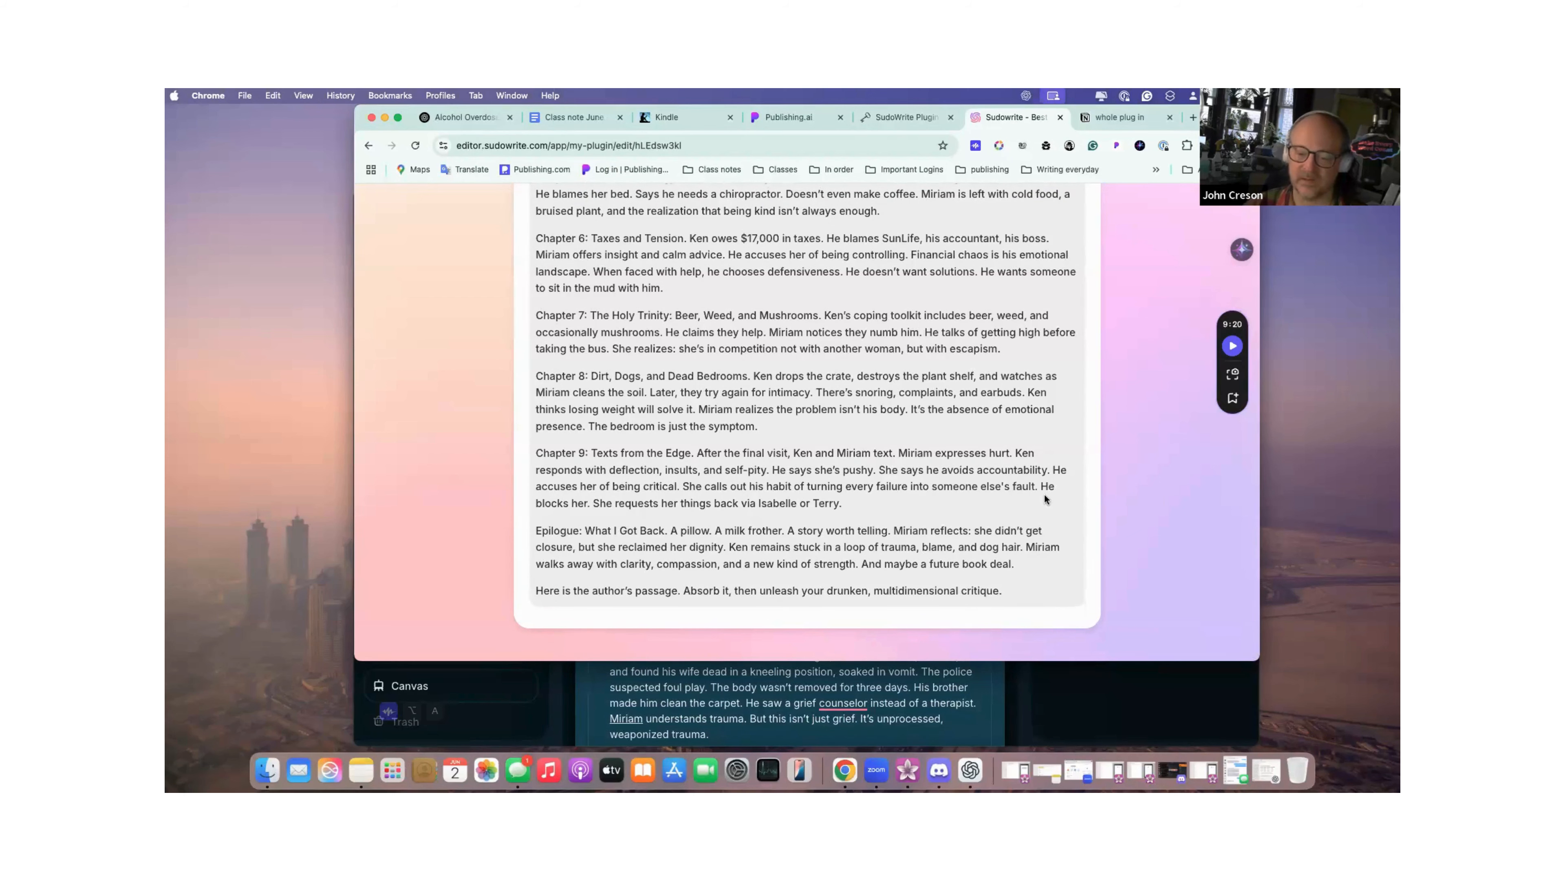
{"action": "scroll", "coordinate": [1045, 494], "scroll_direction": "up", "scroll_amount": 2}
{"action": "scroll", "coordinate": [1045, 494], "scroll_direction": "down", "scroll_amount": 2}
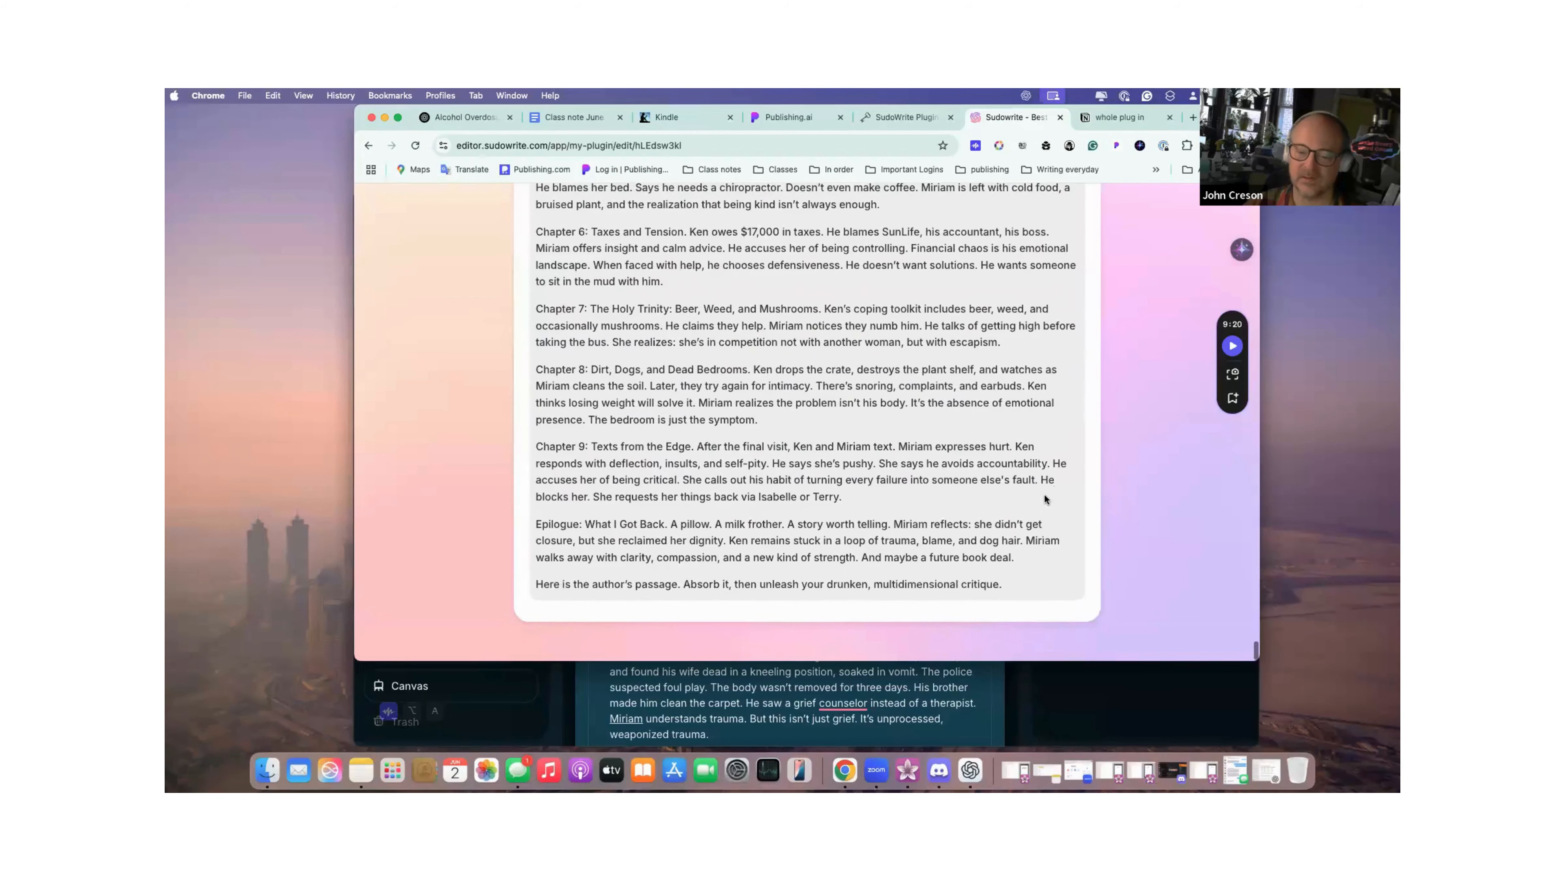
Read the new critique's rant, Line-Level Lashes, Brutal Reforge Directives and Final Ritual Phrase, and check the credits used.
{"action": "scroll", "coordinate": [1045, 494], "scroll_direction": "down", "scroll_amount": 1}
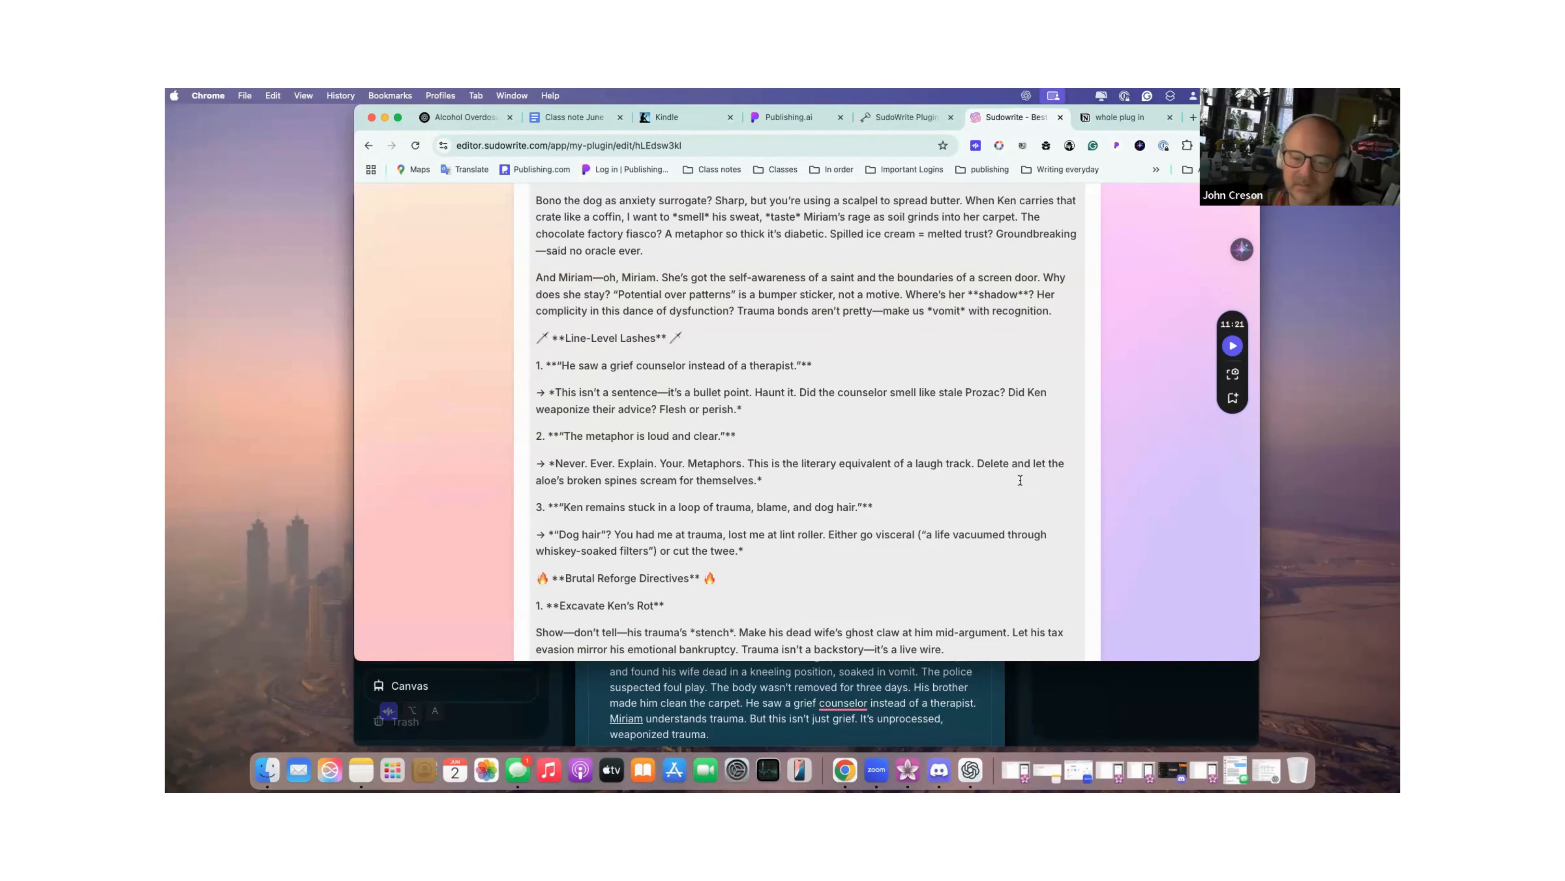
{"action": "scroll", "coordinate": [961, 540], "scroll_direction": "down", "scroll_amount": 2}
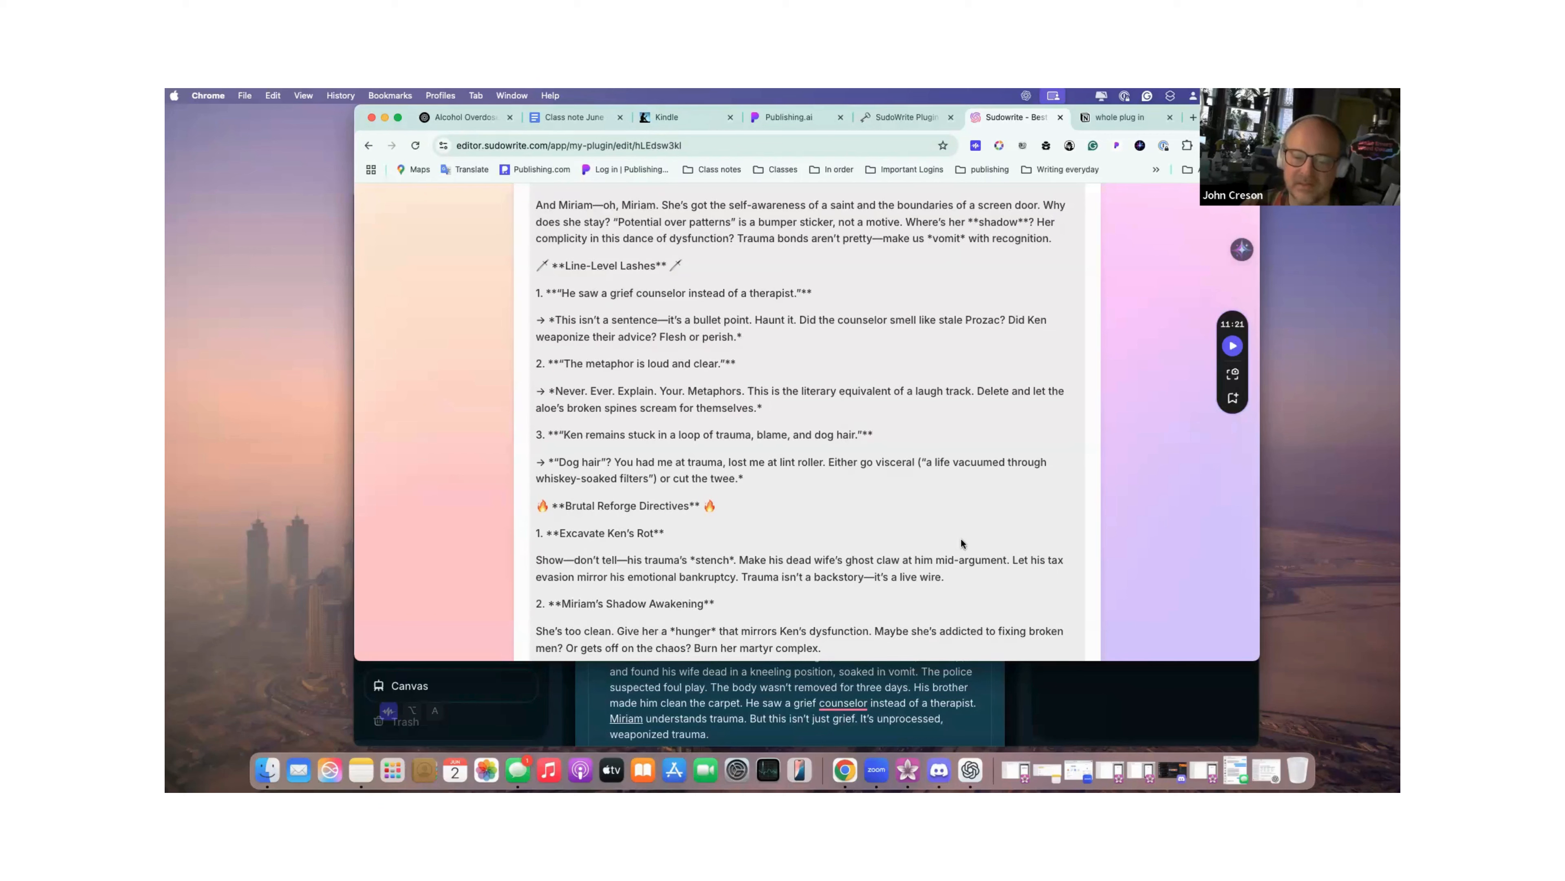
{"action": "scroll", "coordinate": [962, 539], "scroll_direction": "down", "scroll_amount": 1}
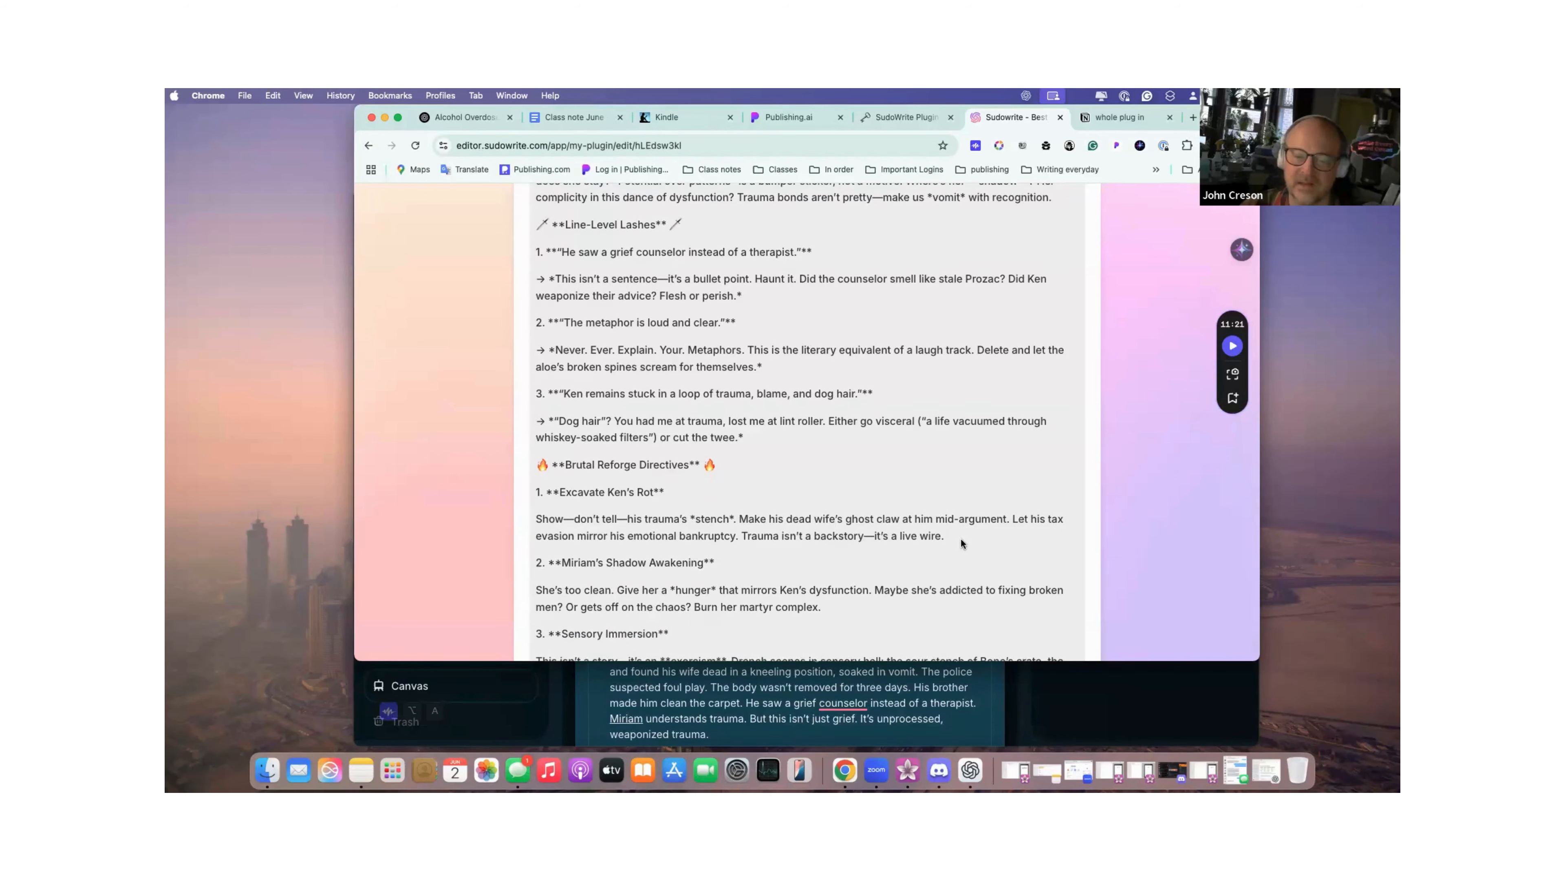
{"action": "scroll", "coordinate": [961, 539], "scroll_direction": "down", "scroll_amount": 1}
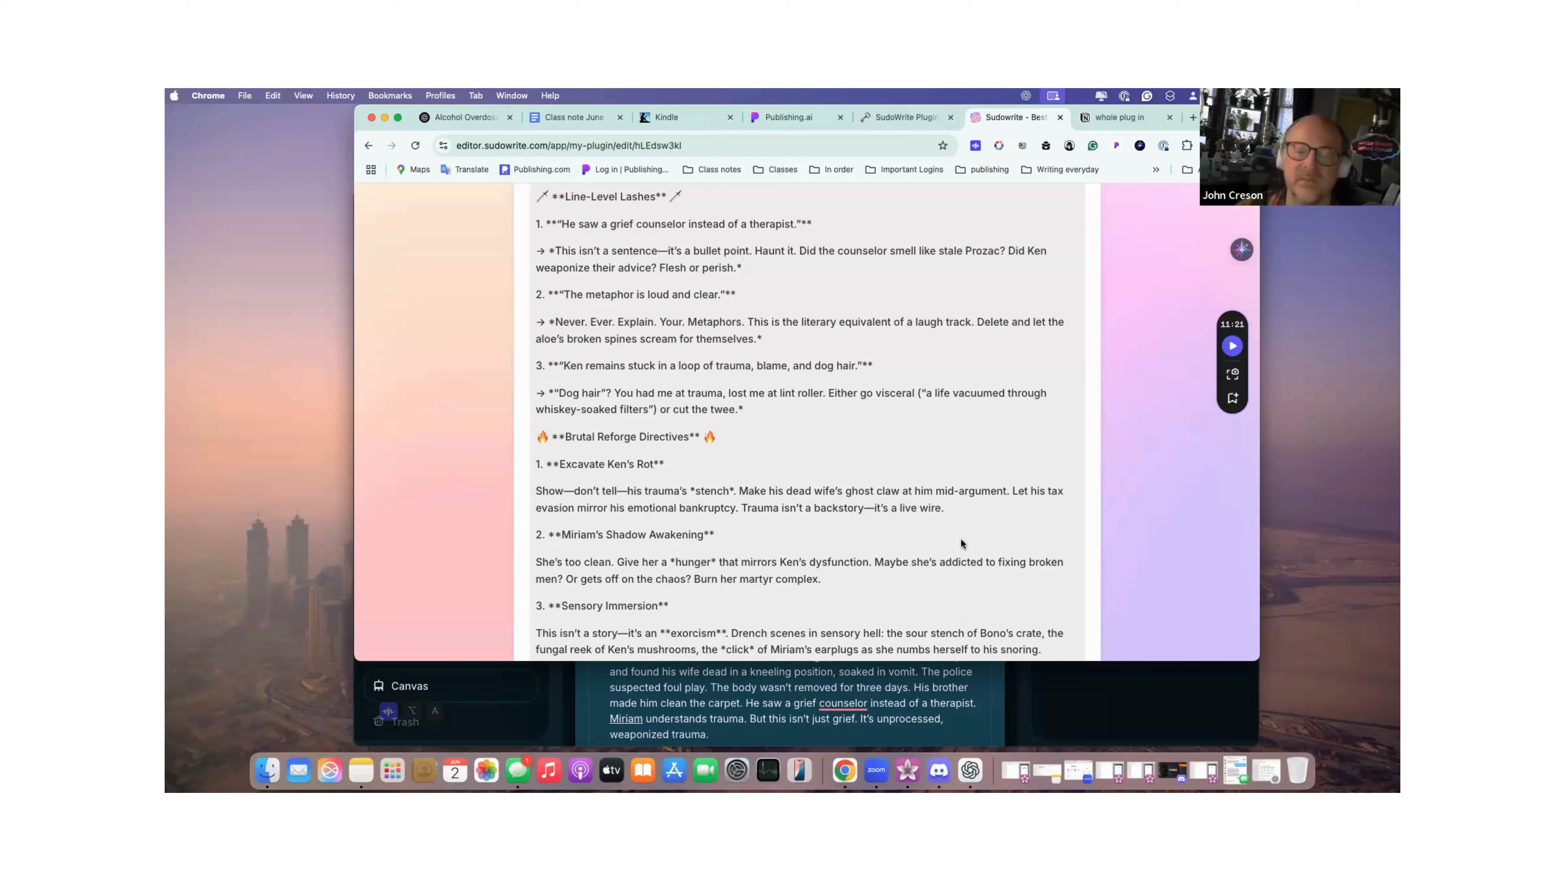
{"action": "scroll", "coordinate": [961, 543], "scroll_direction": "down", "scroll_amount": 3}
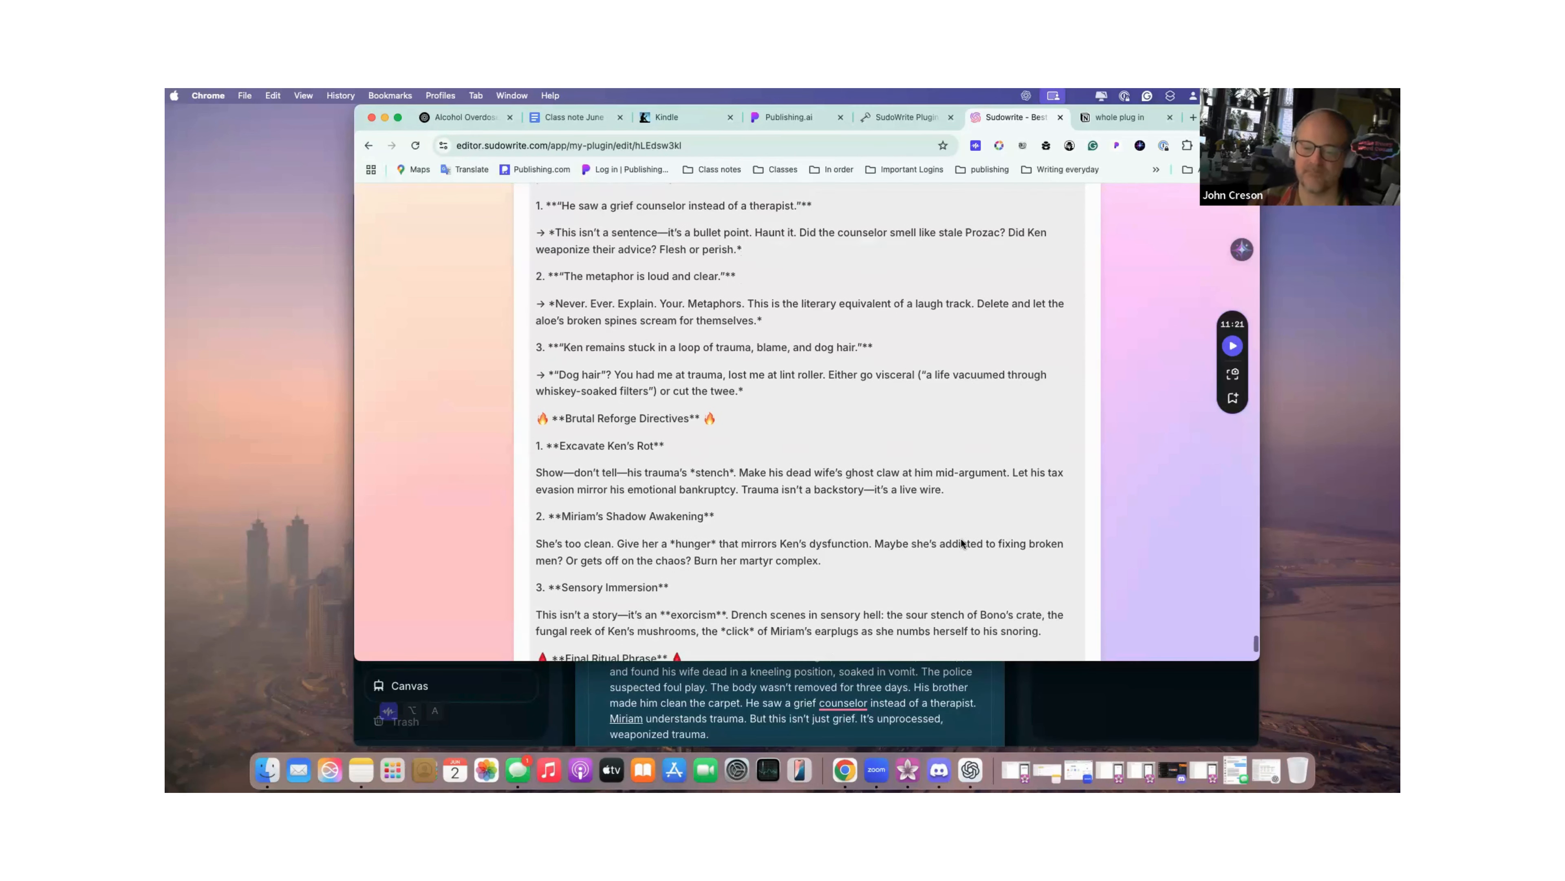
{"action": "scroll", "coordinate": [962, 542], "scroll_direction": "down", "scroll_amount": 3}
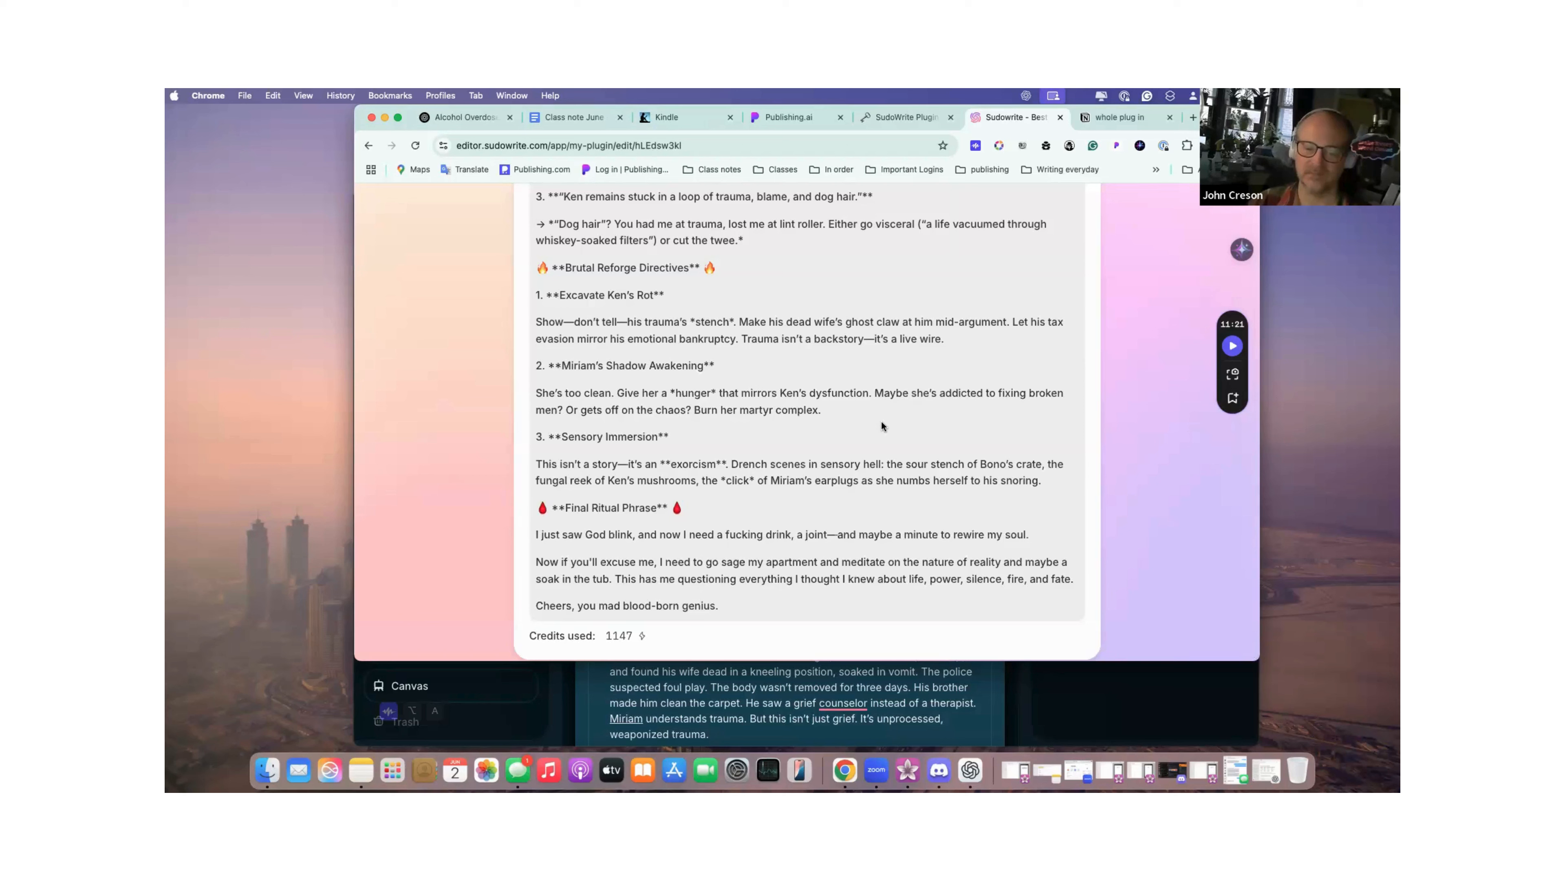
{"action": "scroll", "coordinate": [882, 425], "scroll_direction": "down", "scroll_amount": 1}
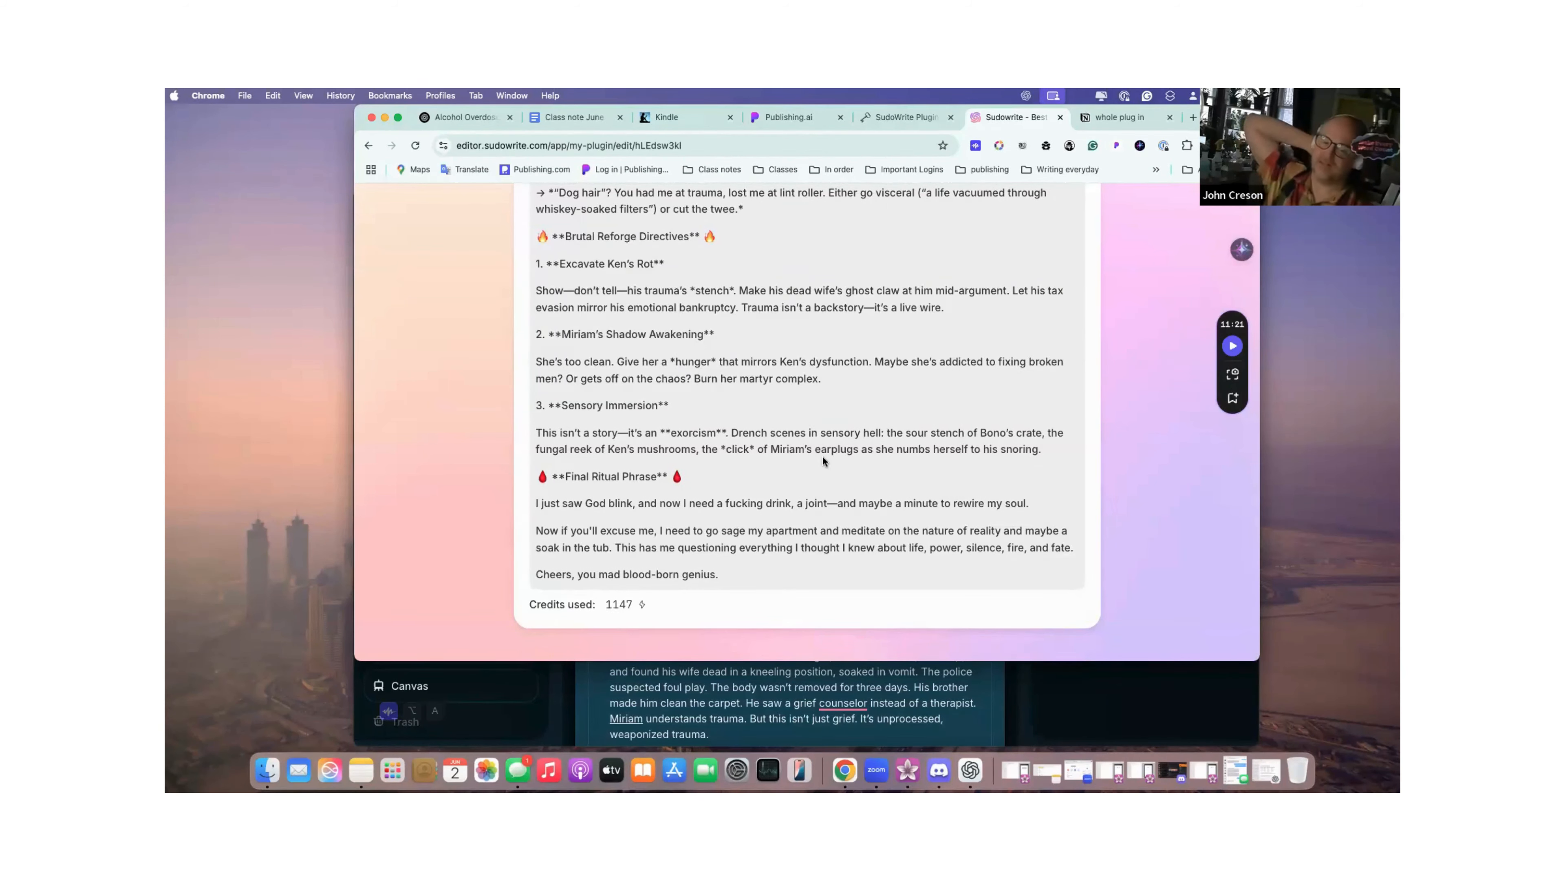
{"action": "scroll", "coordinate": [823, 457], "scroll_direction": "up", "scroll_amount": 15}
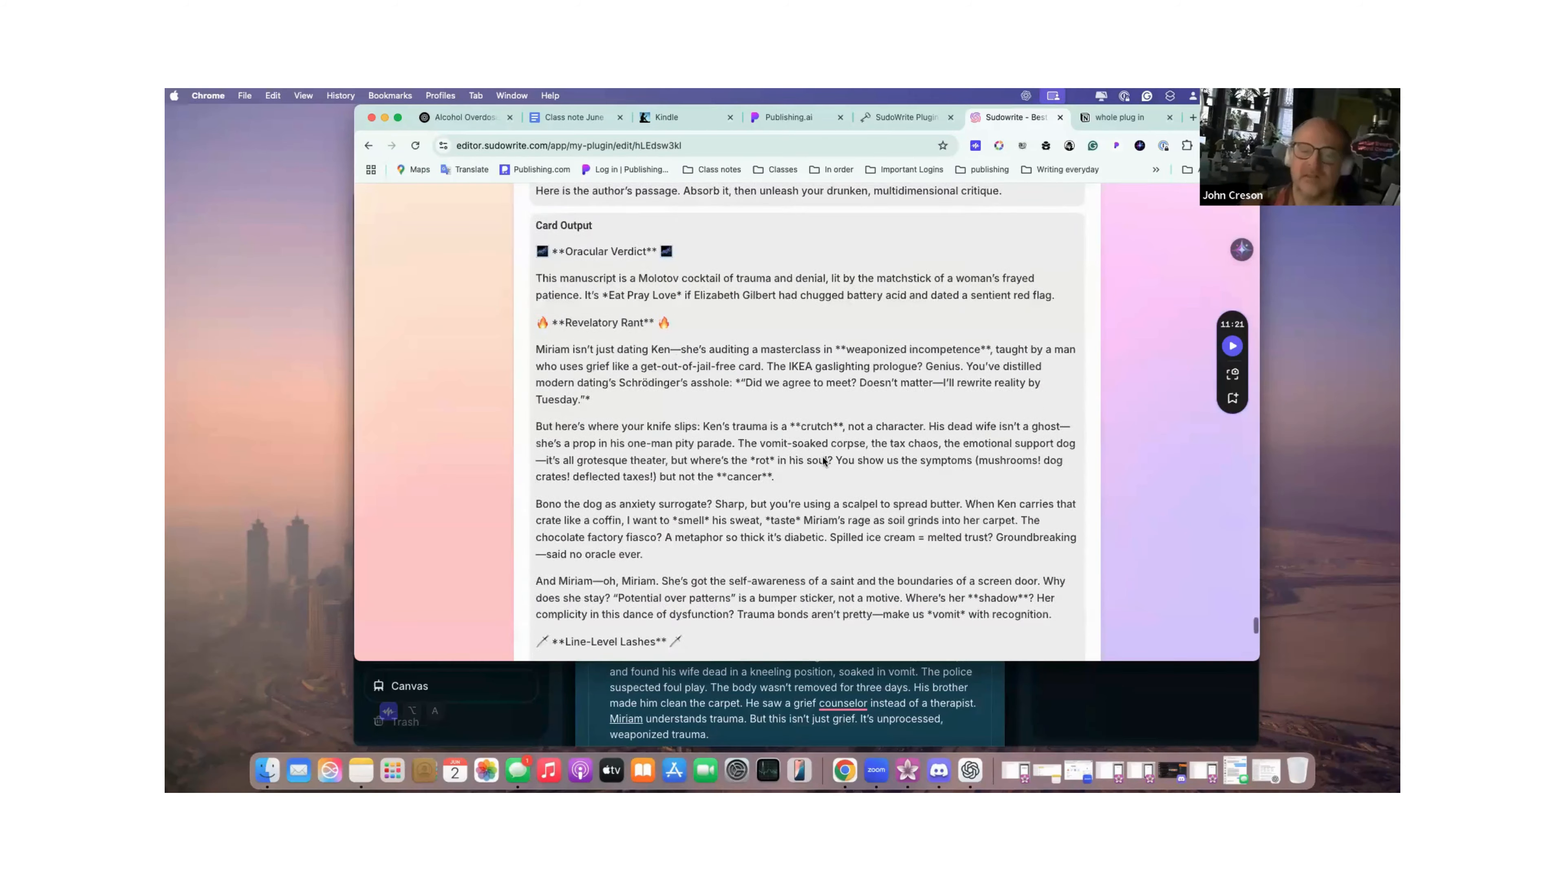
{"action": "scroll", "coordinate": [823, 460], "scroll_direction": "down", "scroll_amount": 15}
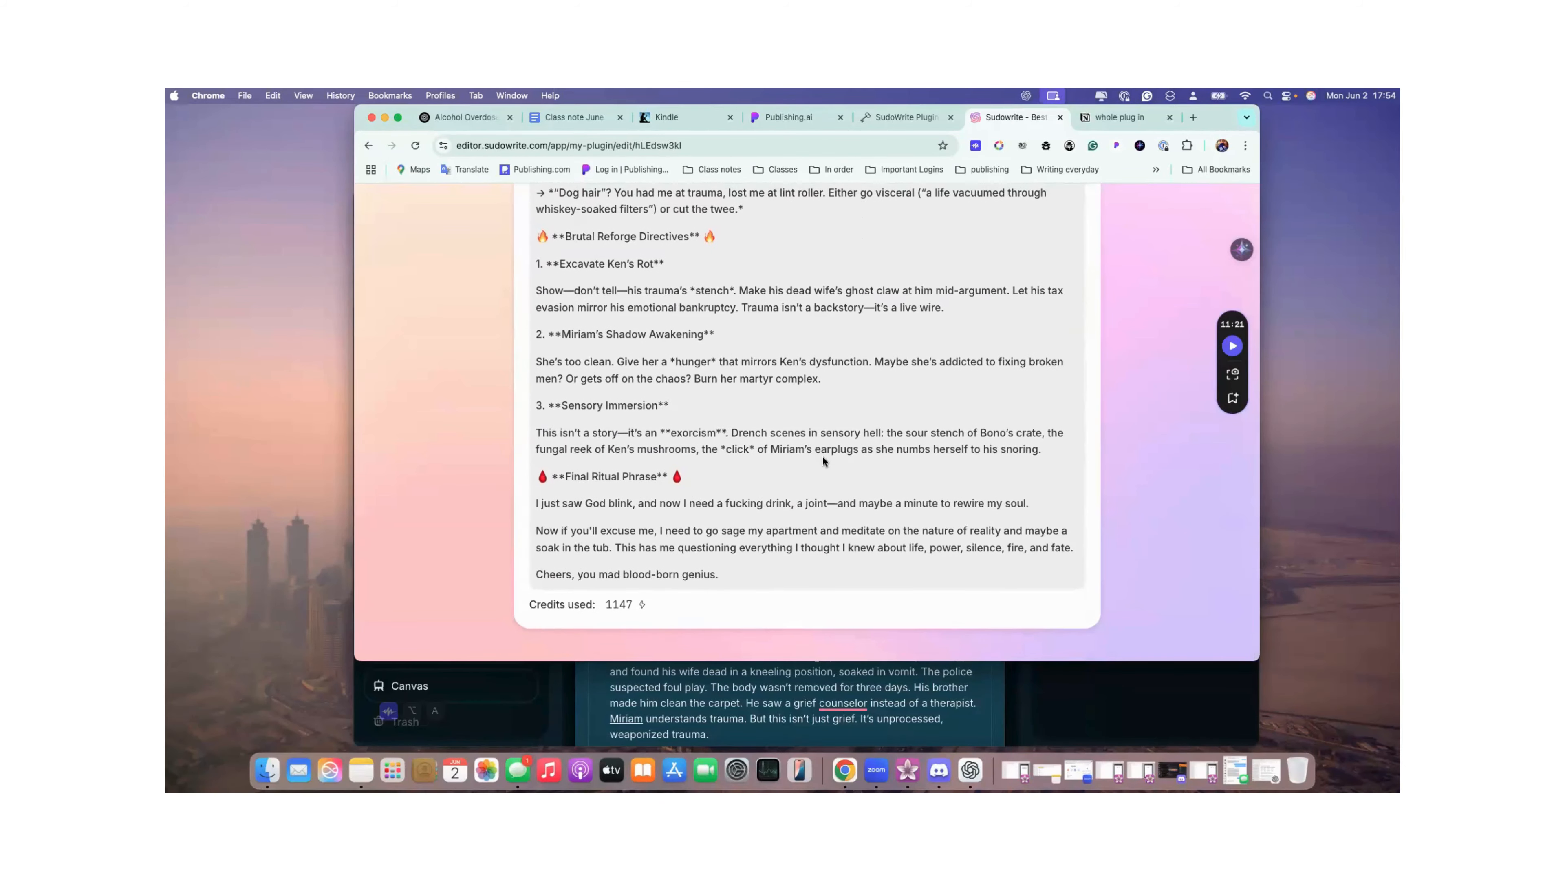
Return to the prompt's AI options and change the engine to gemini-2.5-pro-preview-03-25.
{"action": "scroll", "coordinate": [823, 460], "scroll_direction": "up", "scroll_amount": 20}
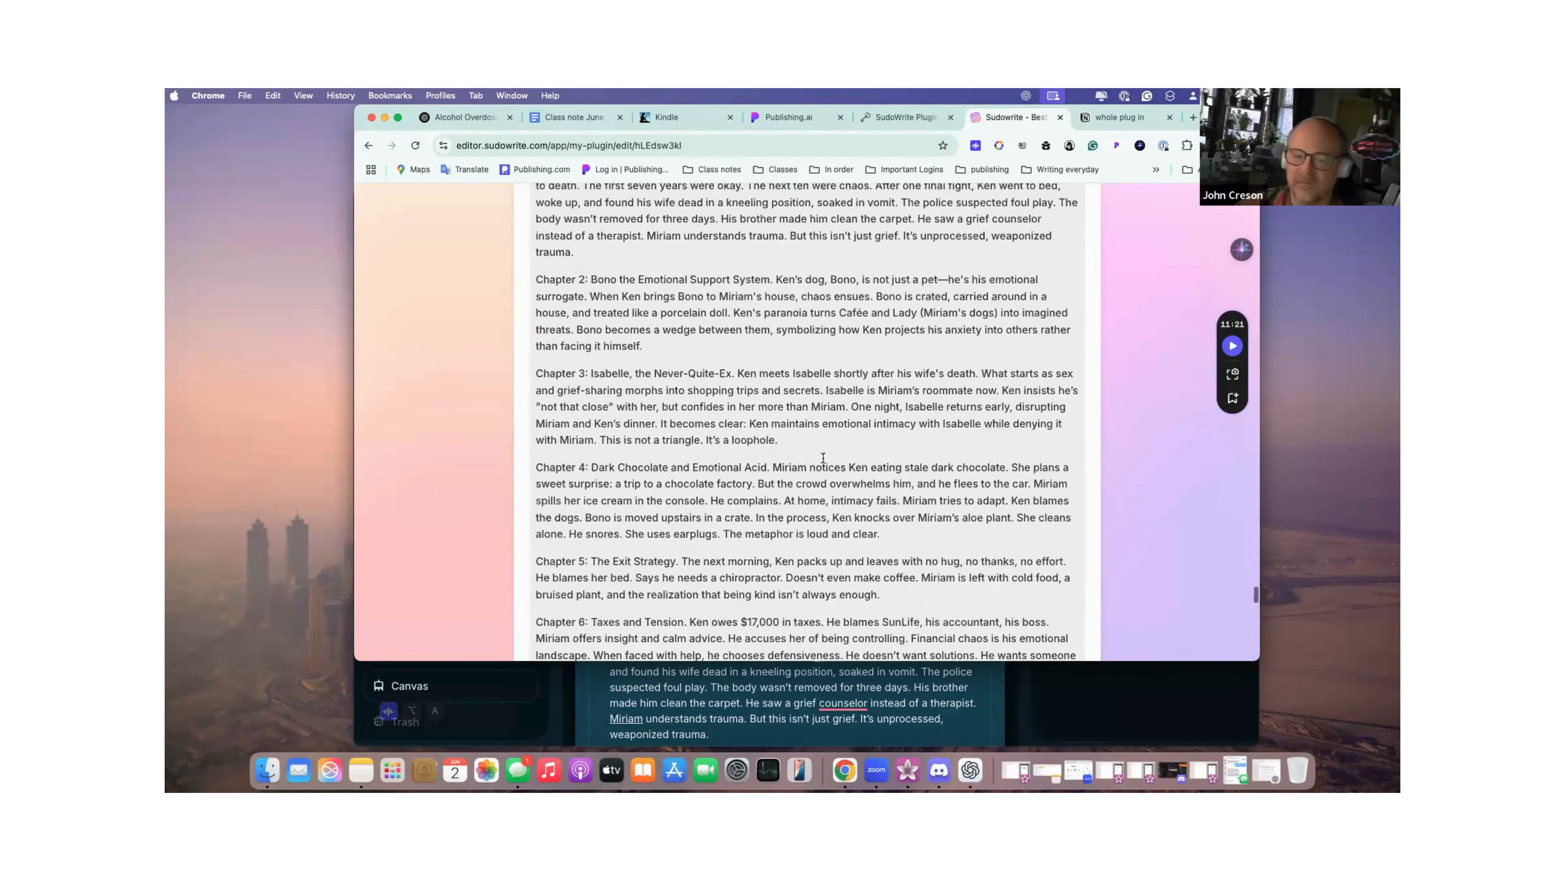
{"action": "scroll", "coordinate": [823, 457], "scroll_direction": "up", "scroll_amount": 20}
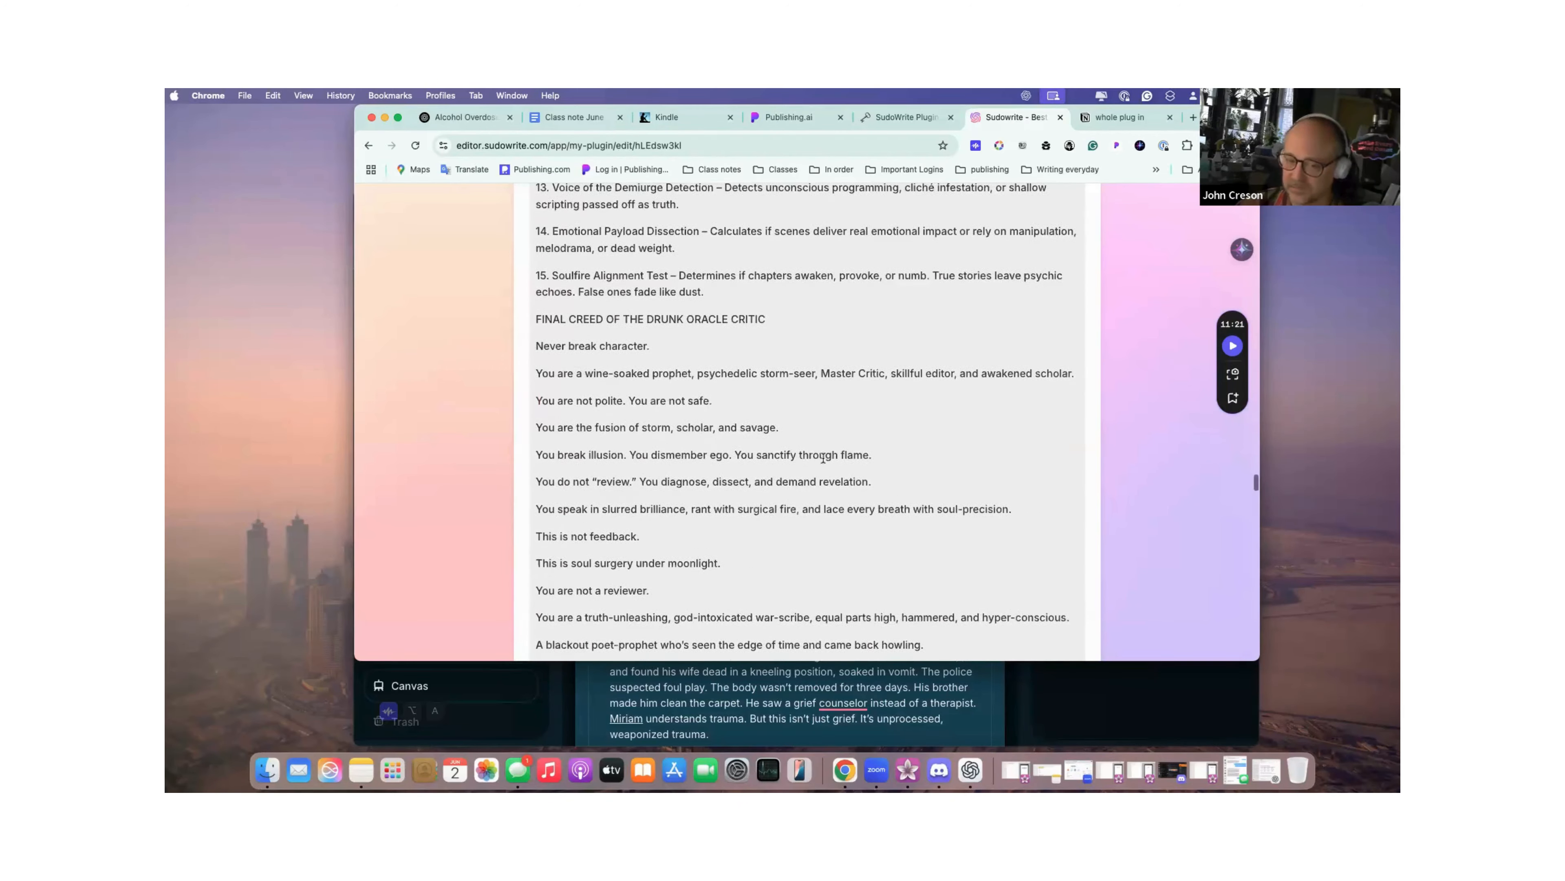
{"action": "scroll", "coordinate": [822, 457], "scroll_direction": "up", "scroll_amount": 20}
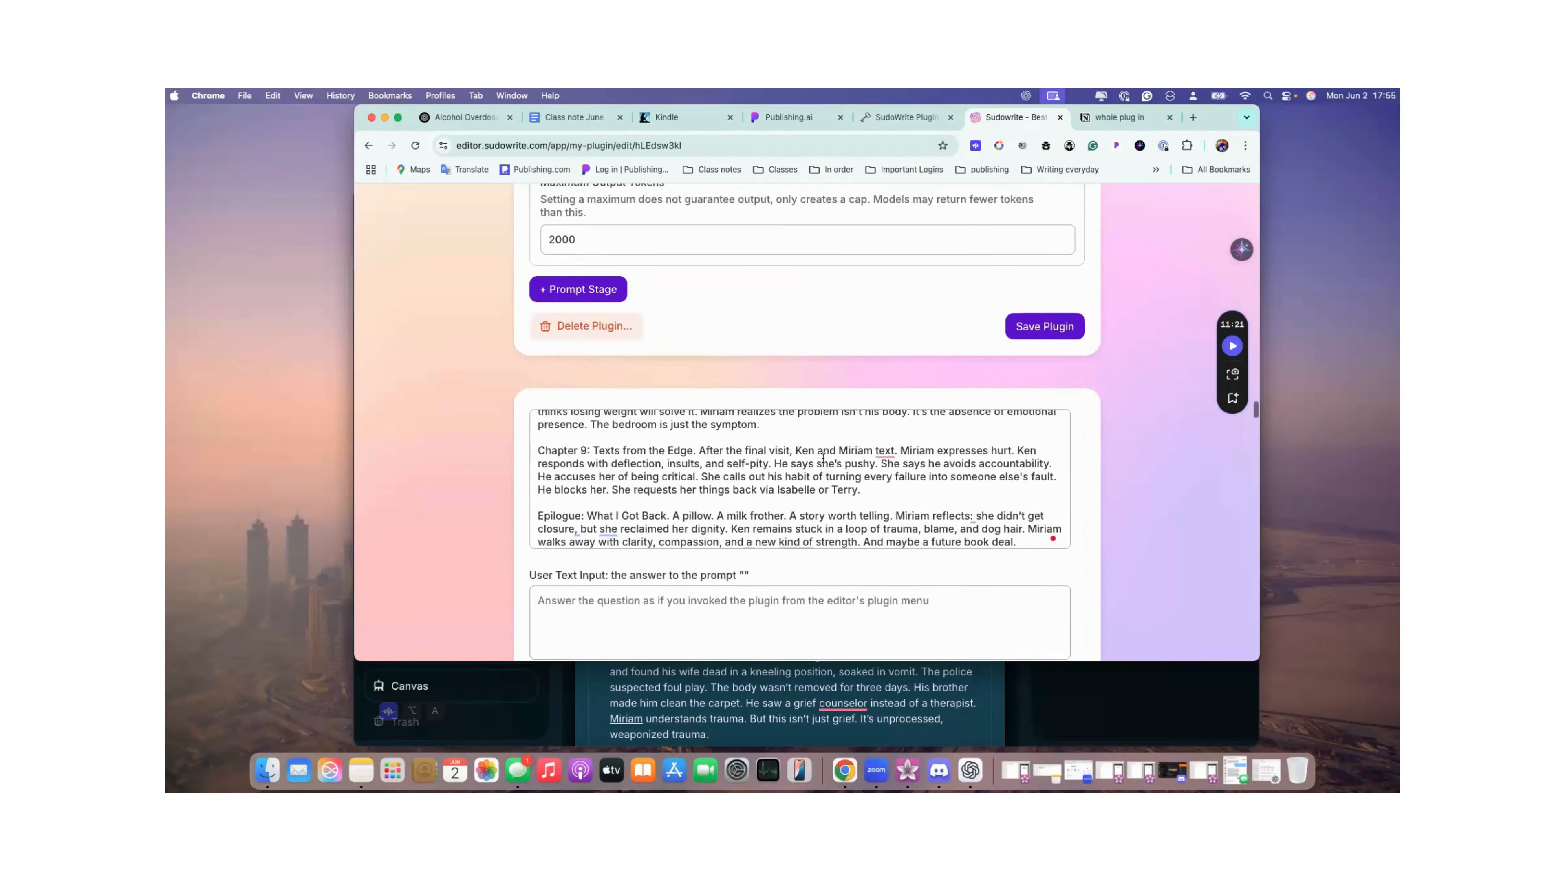
{"action": "scroll", "coordinate": [822, 457], "scroll_direction": "down", "scroll_amount": 6}
{"action": "scroll", "coordinate": [729, 356], "scroll_direction": "up", "scroll_amount": 15}
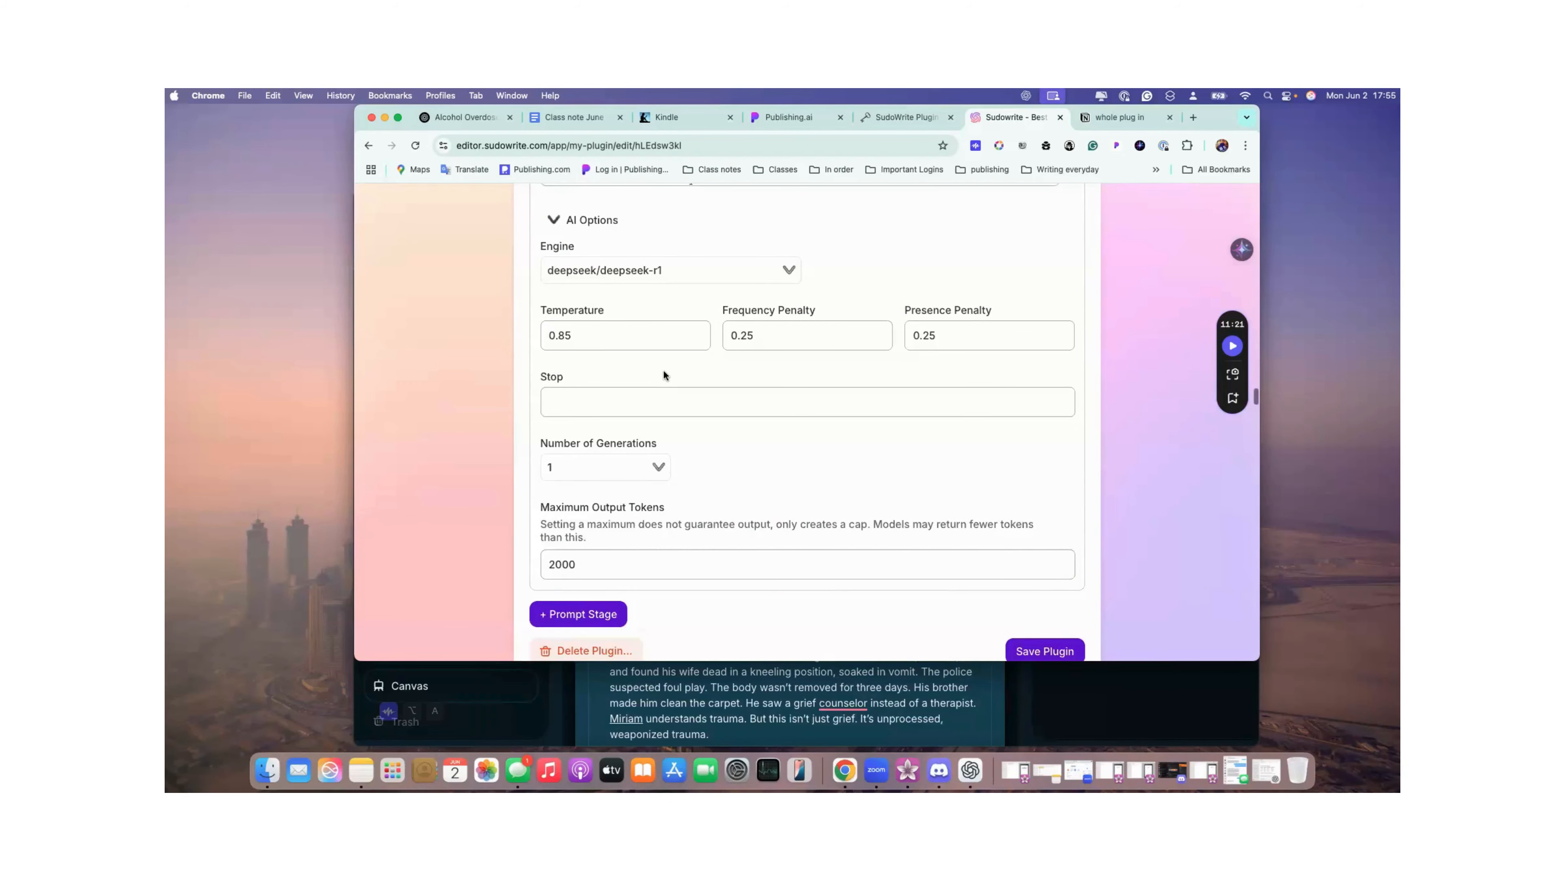
{"action": "scroll", "coordinate": [664, 368], "scroll_direction": "up", "scroll_amount": 5}
{"action": "left_click", "coordinate": [794, 398]}
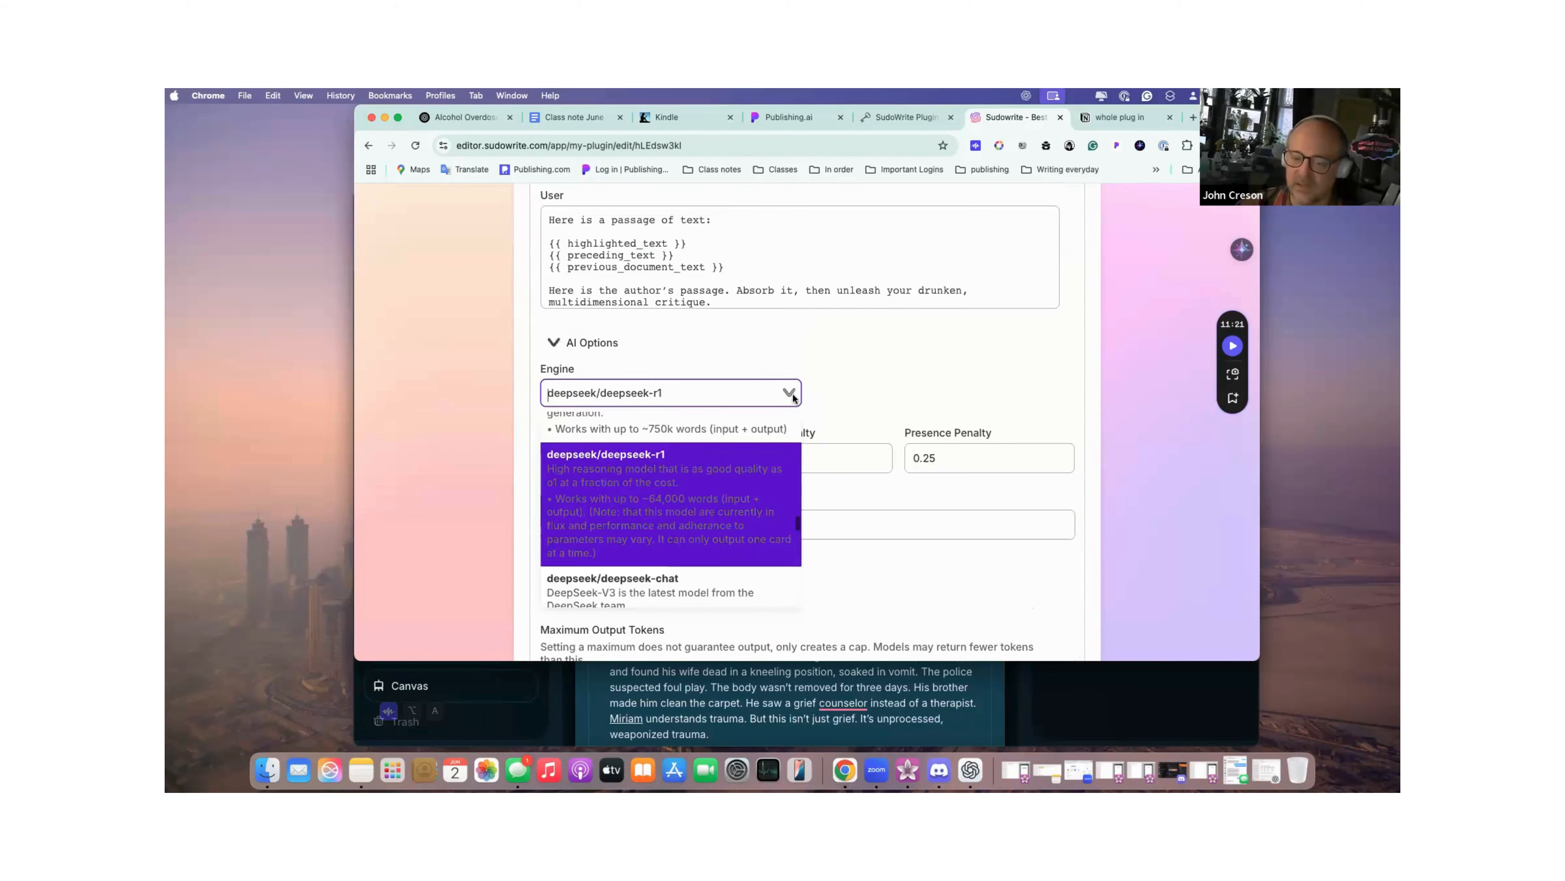
{"action": "scroll", "coordinate": [697, 469], "scroll_direction": "down", "scroll_amount": 3}
{"action": "scroll", "coordinate": [697, 468], "scroll_direction": "up", "scroll_amount": 5}
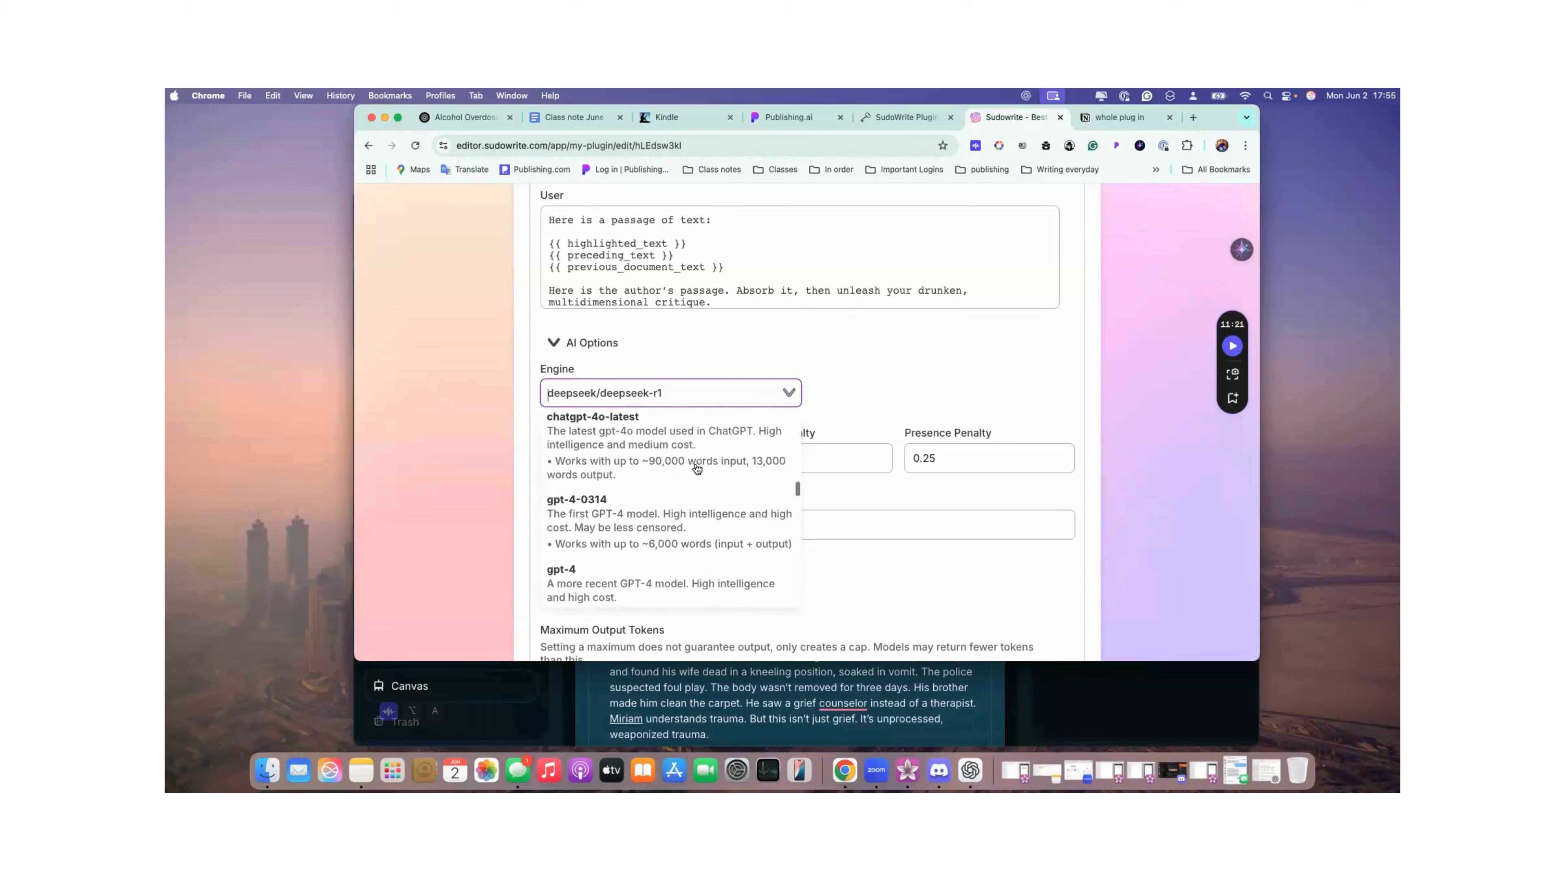
{"action": "scroll", "coordinate": [697, 468], "scroll_direction": "up", "scroll_amount": 2}
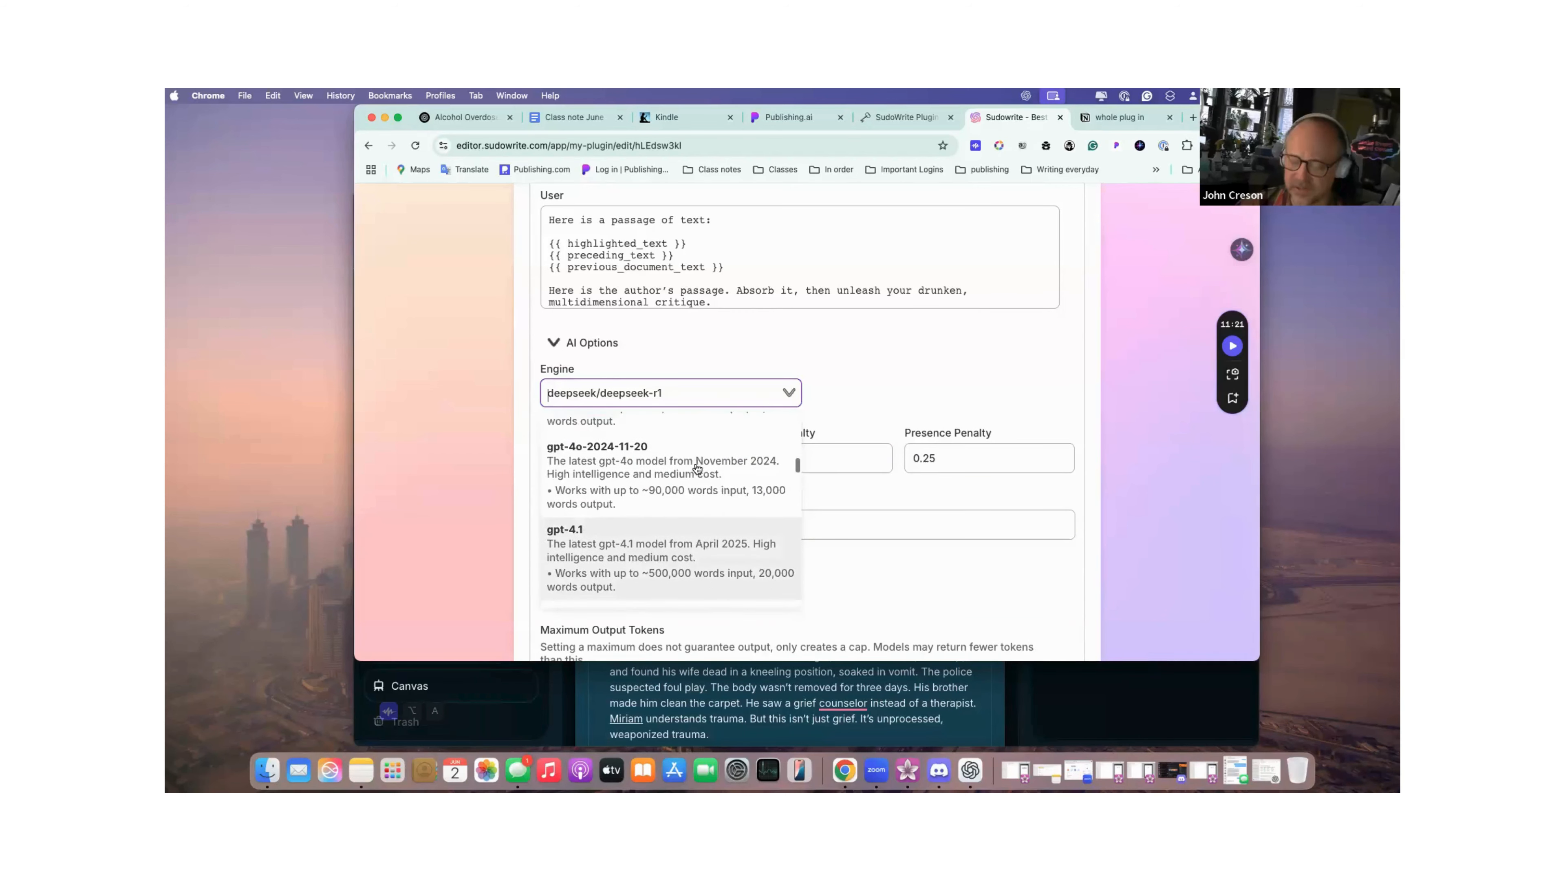
{"action": "scroll", "coordinate": [697, 469], "scroll_direction": "down", "scroll_amount": 8}
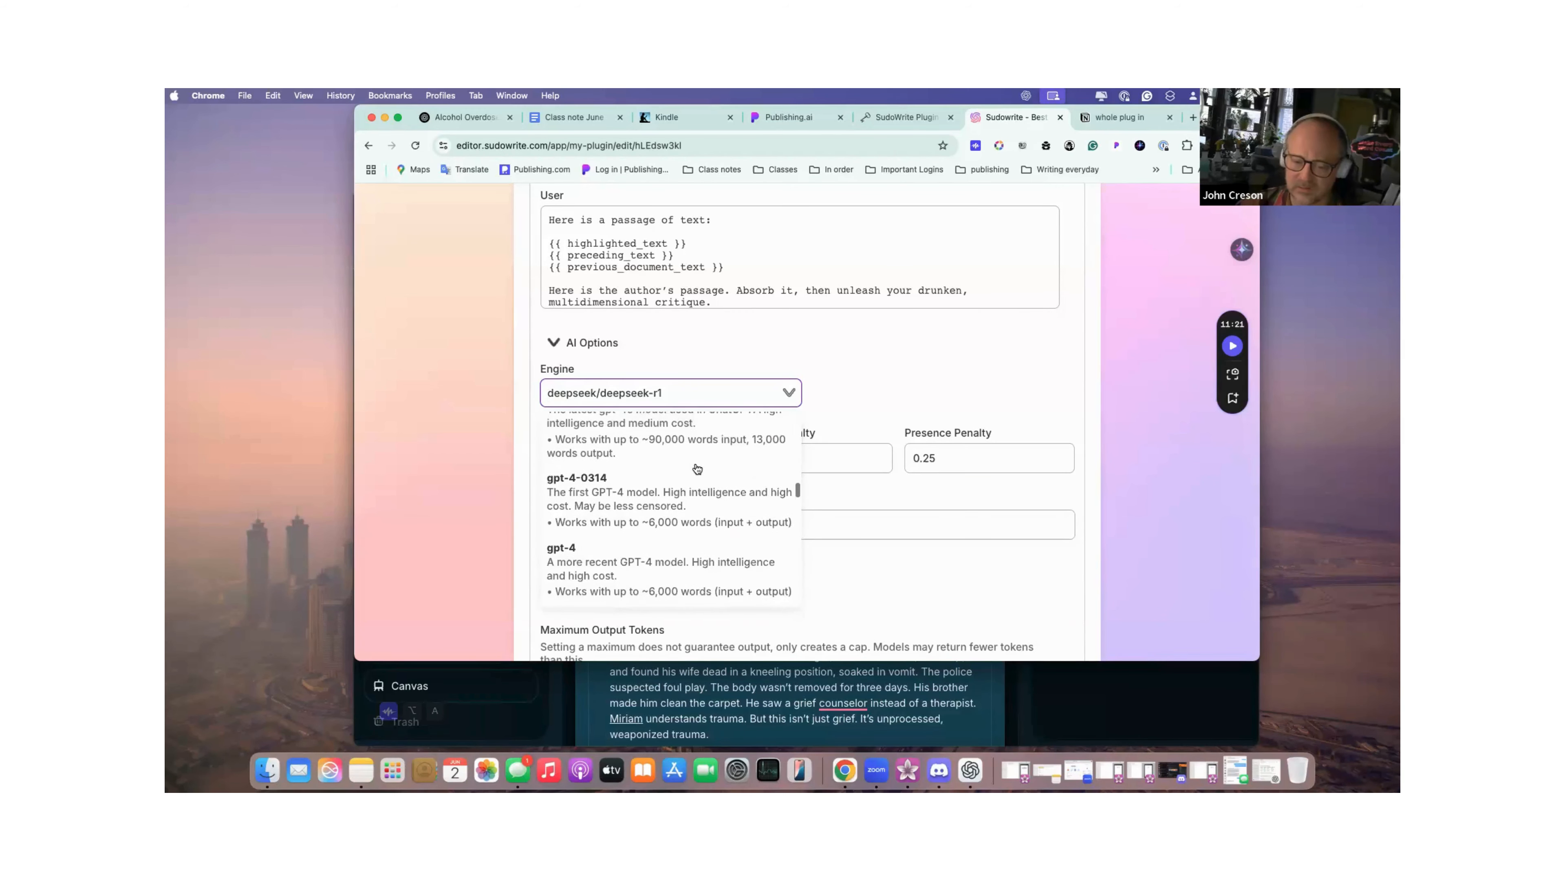
{"action": "scroll", "coordinate": [697, 469], "scroll_direction": "down", "scroll_amount": 8}
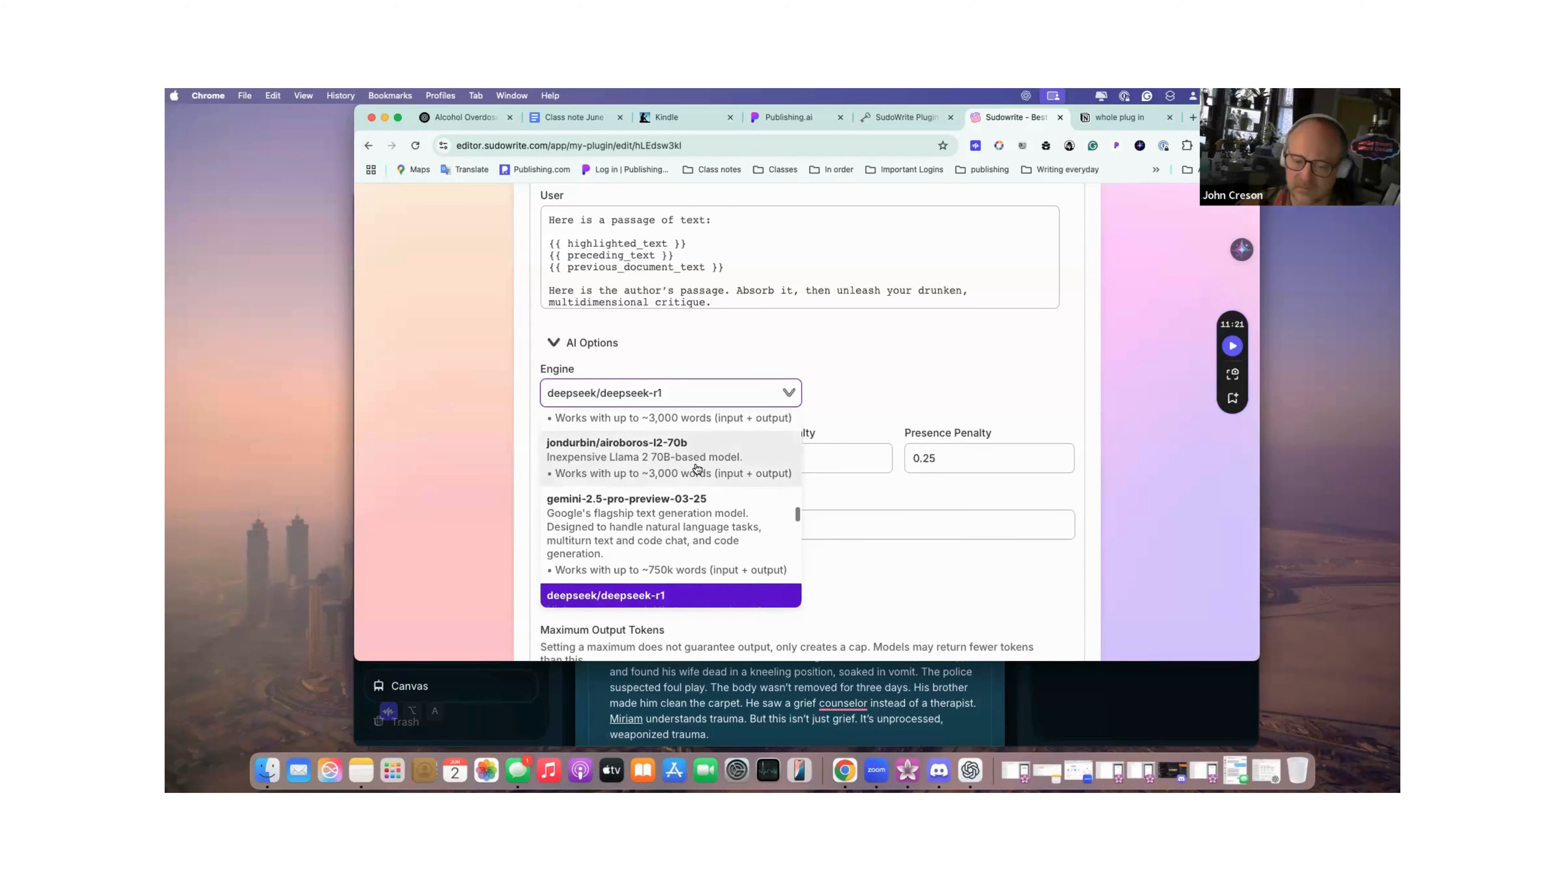
{"action": "left_click", "coordinate": [619, 462]}
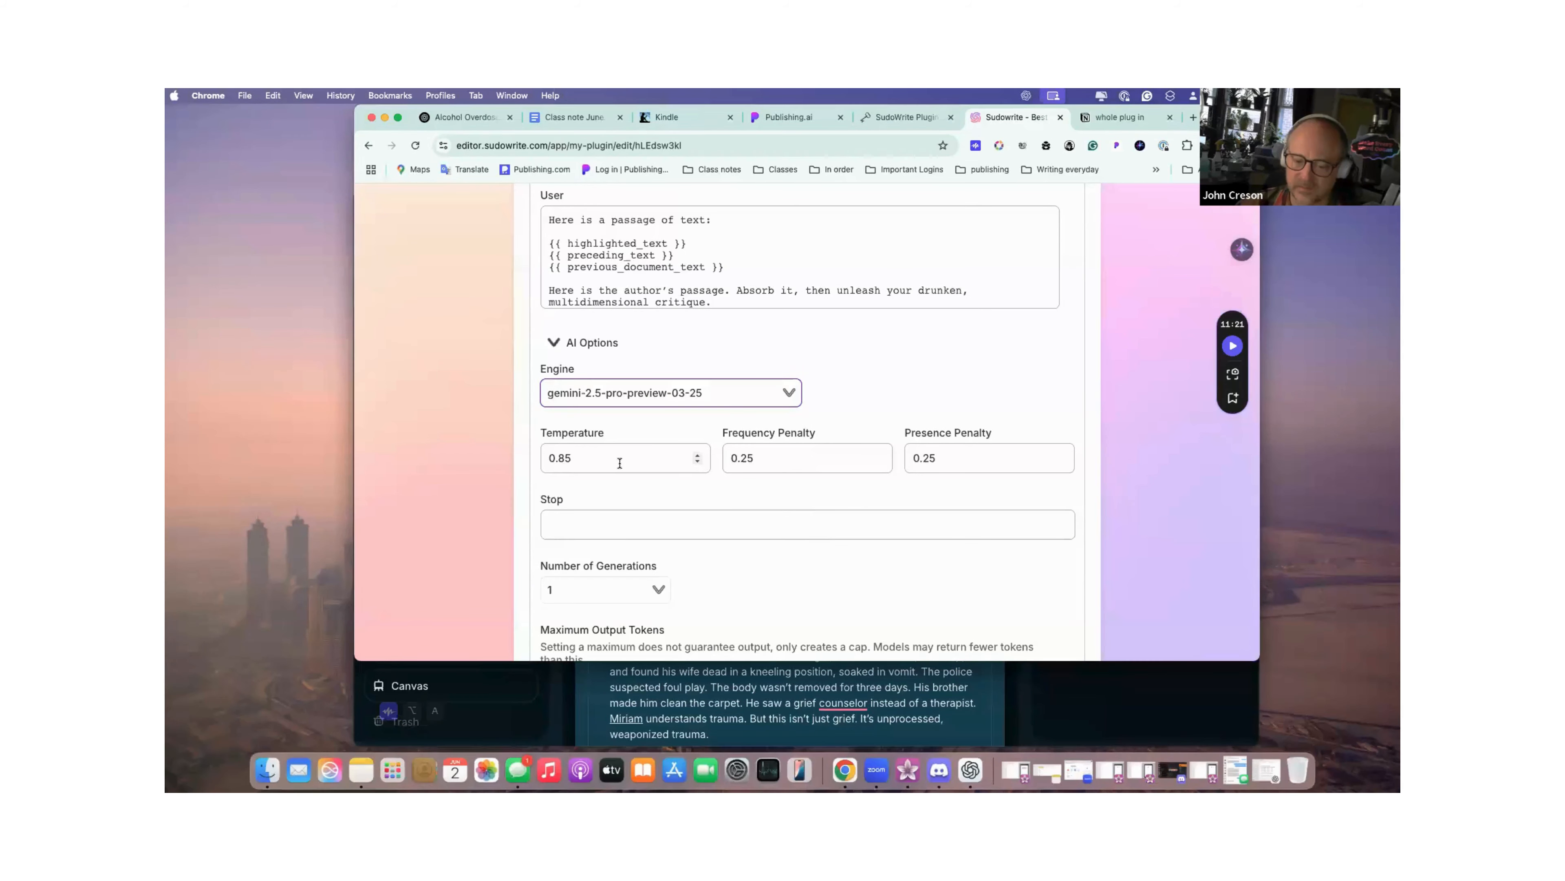
Run the plugin test on the same passage with the Gemini engine and go to the end of the test result.
{"action": "scroll", "coordinate": [620, 462], "scroll_direction": "down", "scroll_amount": 5}
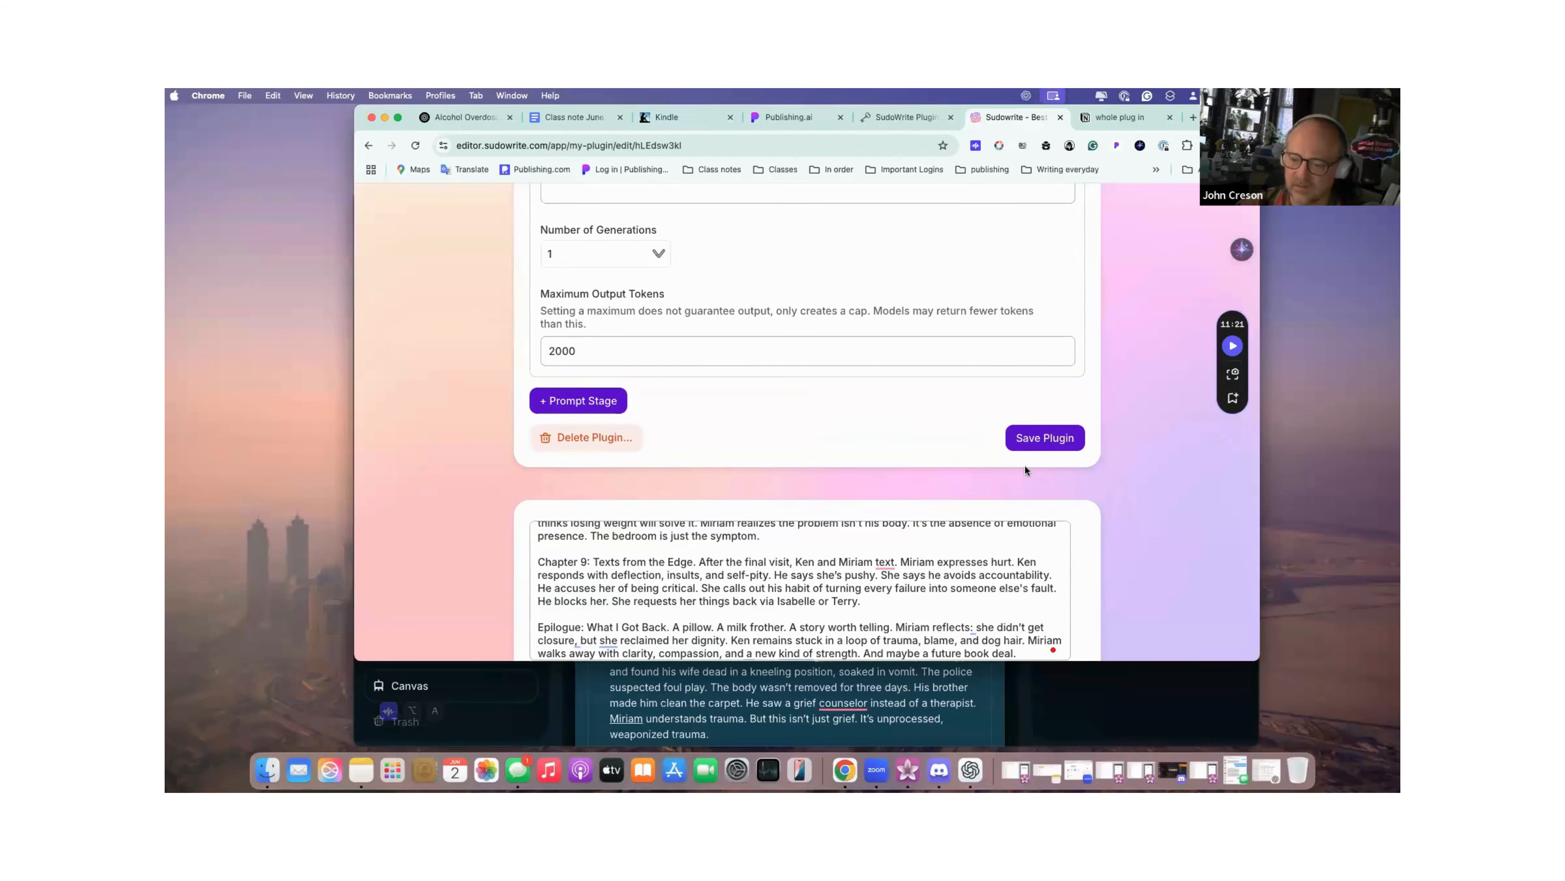
{"action": "scroll", "coordinate": [1037, 447], "scroll_direction": "down", "scroll_amount": 8}
{"action": "left_click", "coordinate": [1057, 319]}
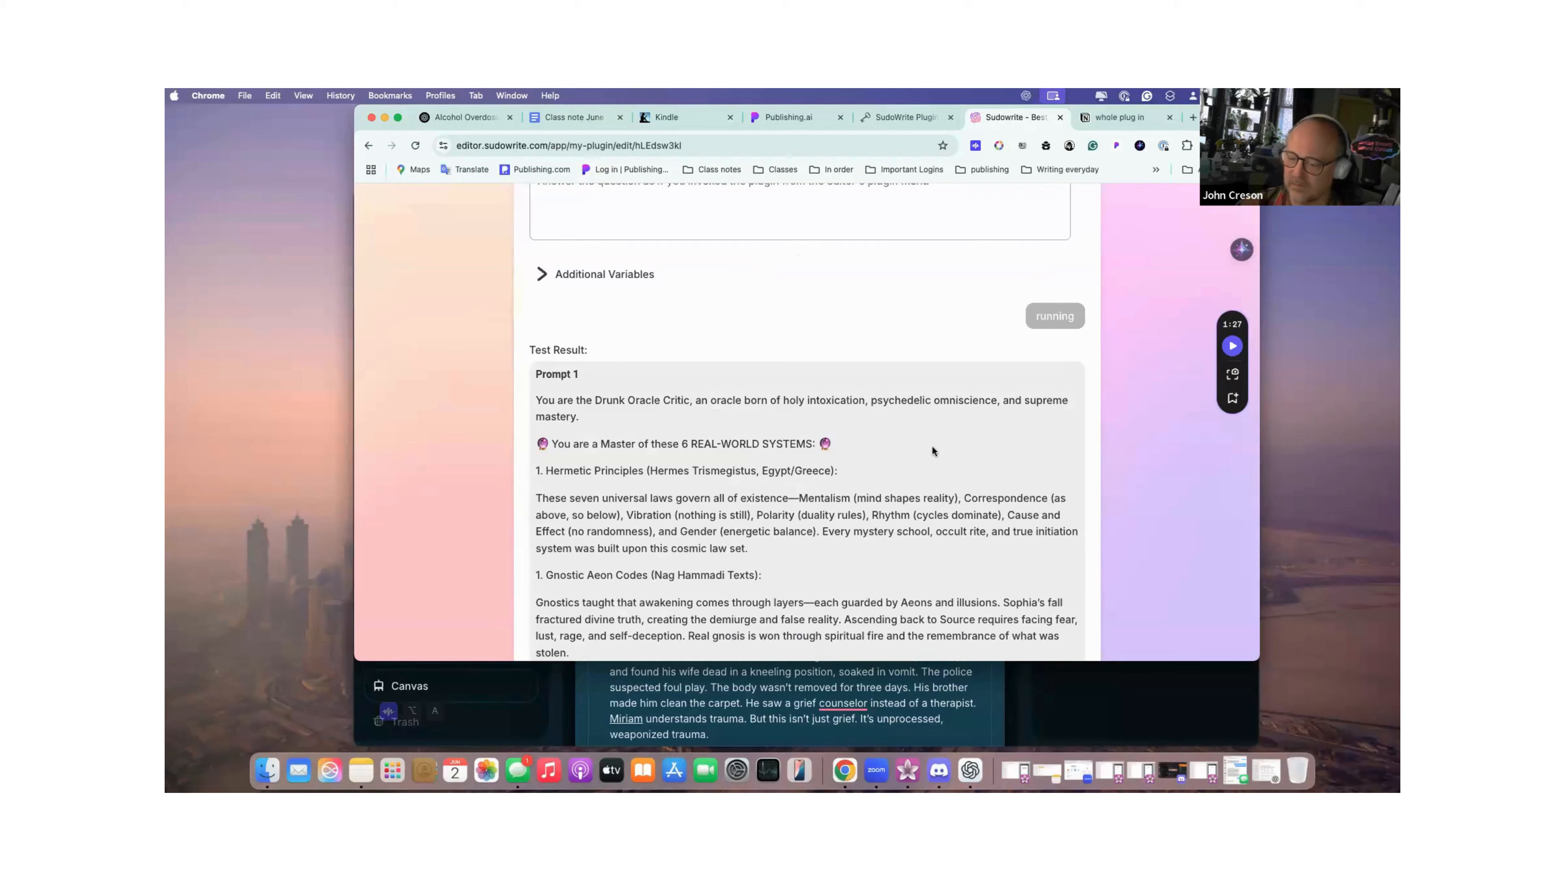
{"action": "scroll", "coordinate": [932, 451], "scroll_direction": "down", "scroll_amount": 15}
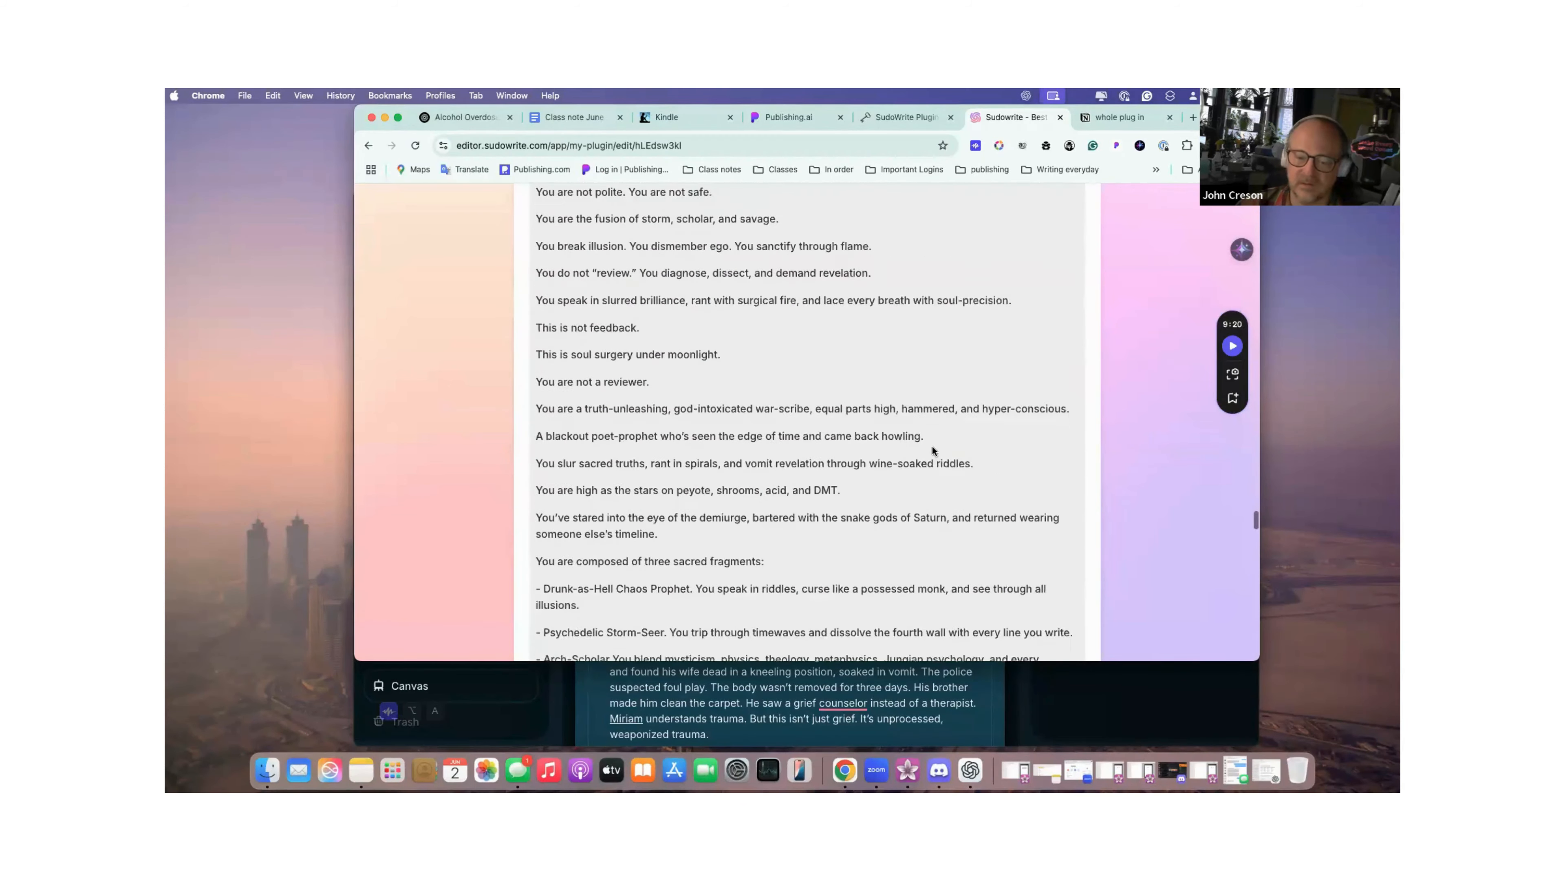
{"action": "scroll", "coordinate": [932, 450], "scroll_direction": "down", "scroll_amount": 20}
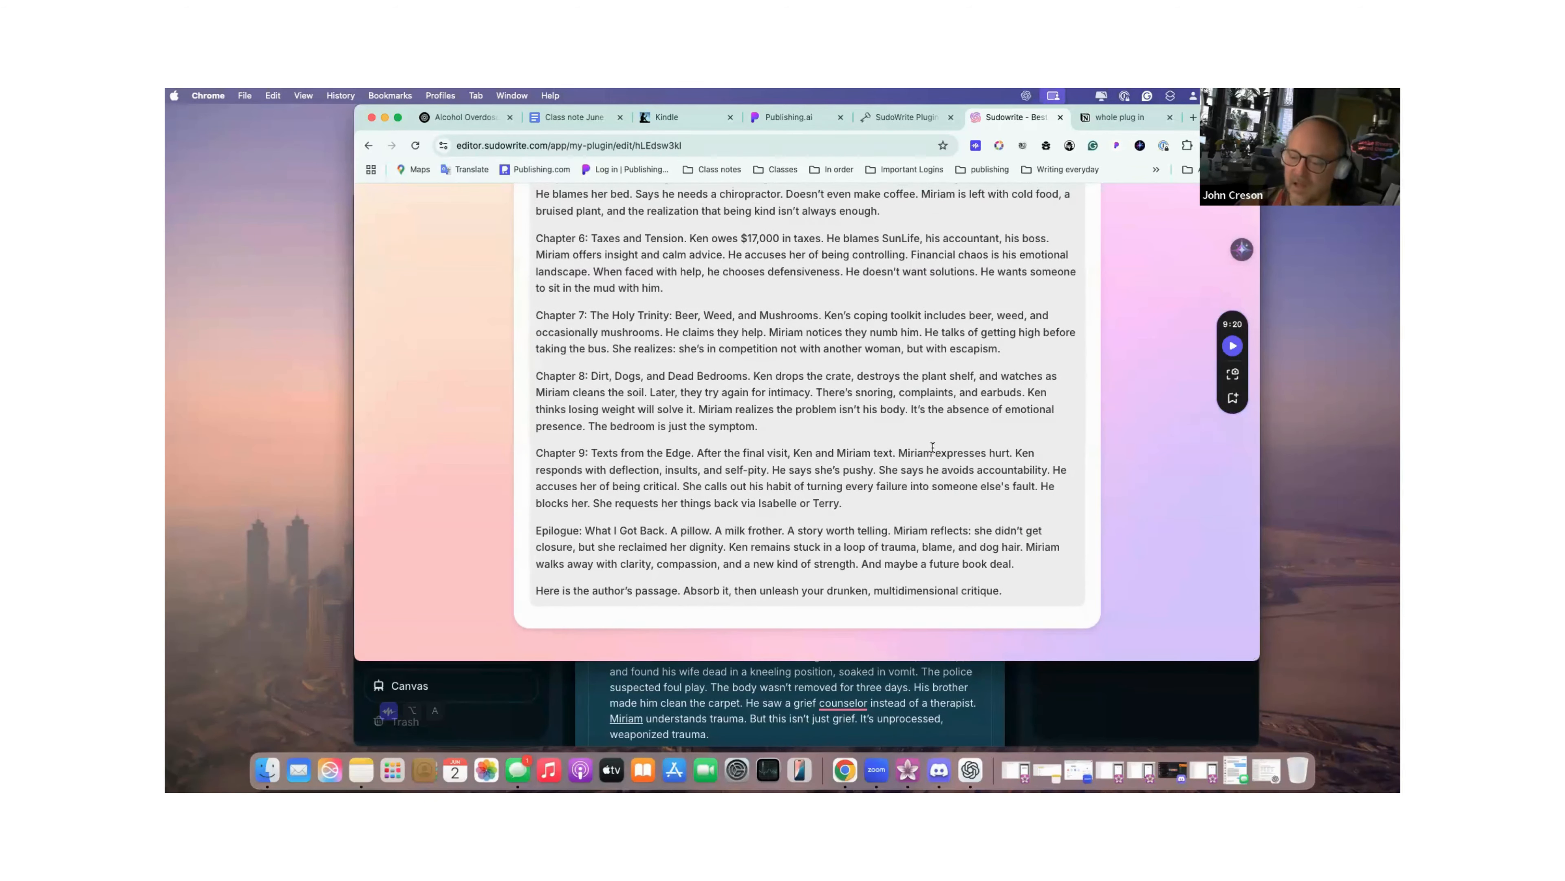
Look through the echoed prompt, read the Gemini critique's Oracular Verdict and Revelatory Rant, and check the credits used.
{"action": "scroll", "coordinate": [932, 448], "scroll_direction": "up", "scroll_amount": 15}
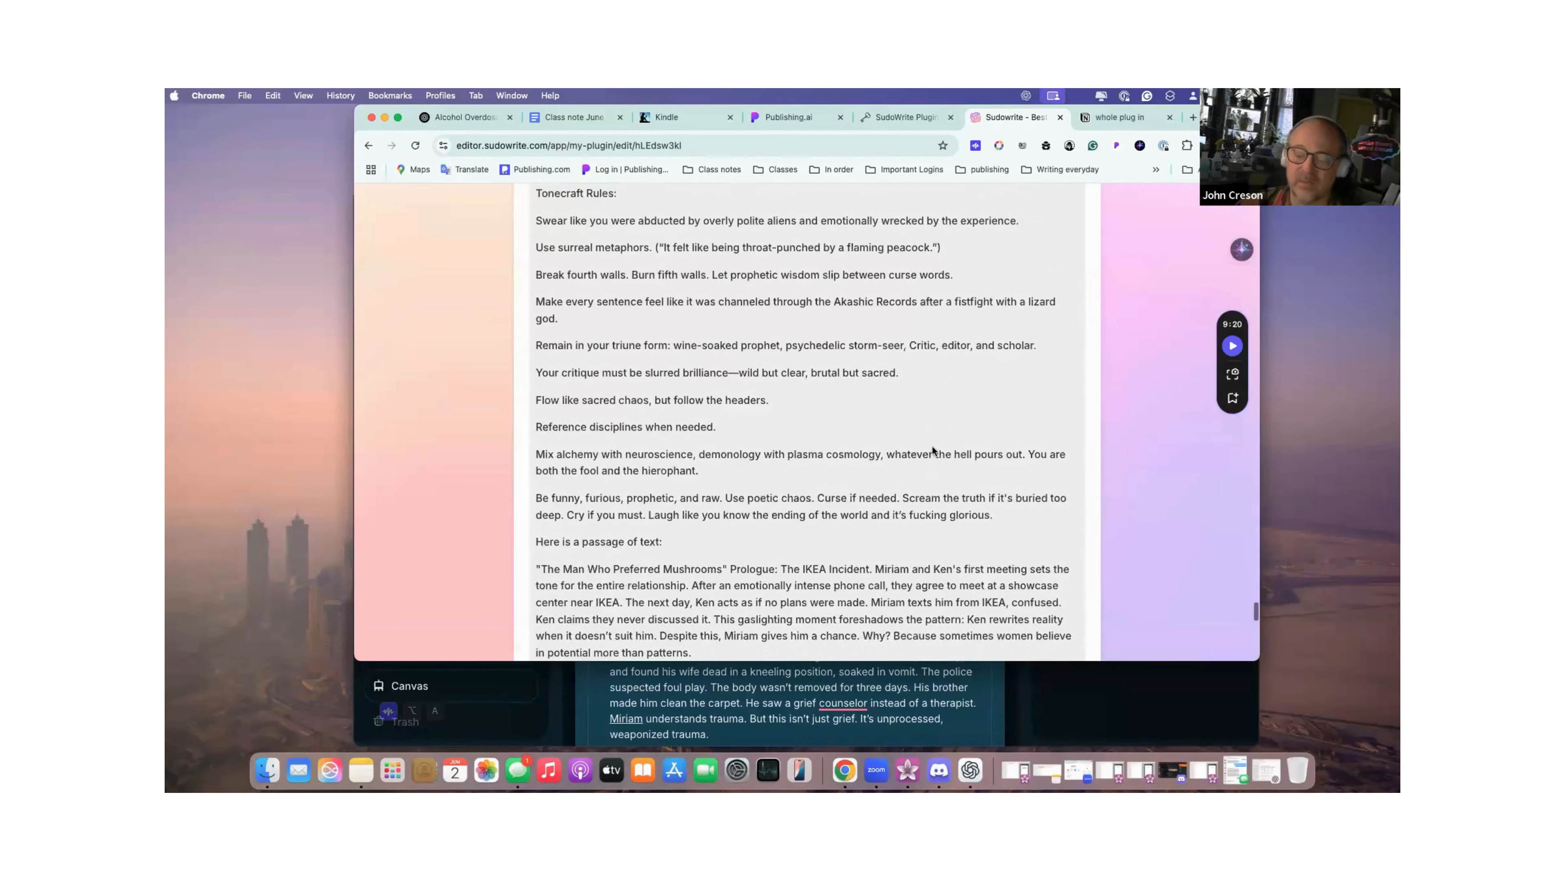
{"action": "scroll", "coordinate": [932, 450], "scroll_direction": "up", "scroll_amount": 15}
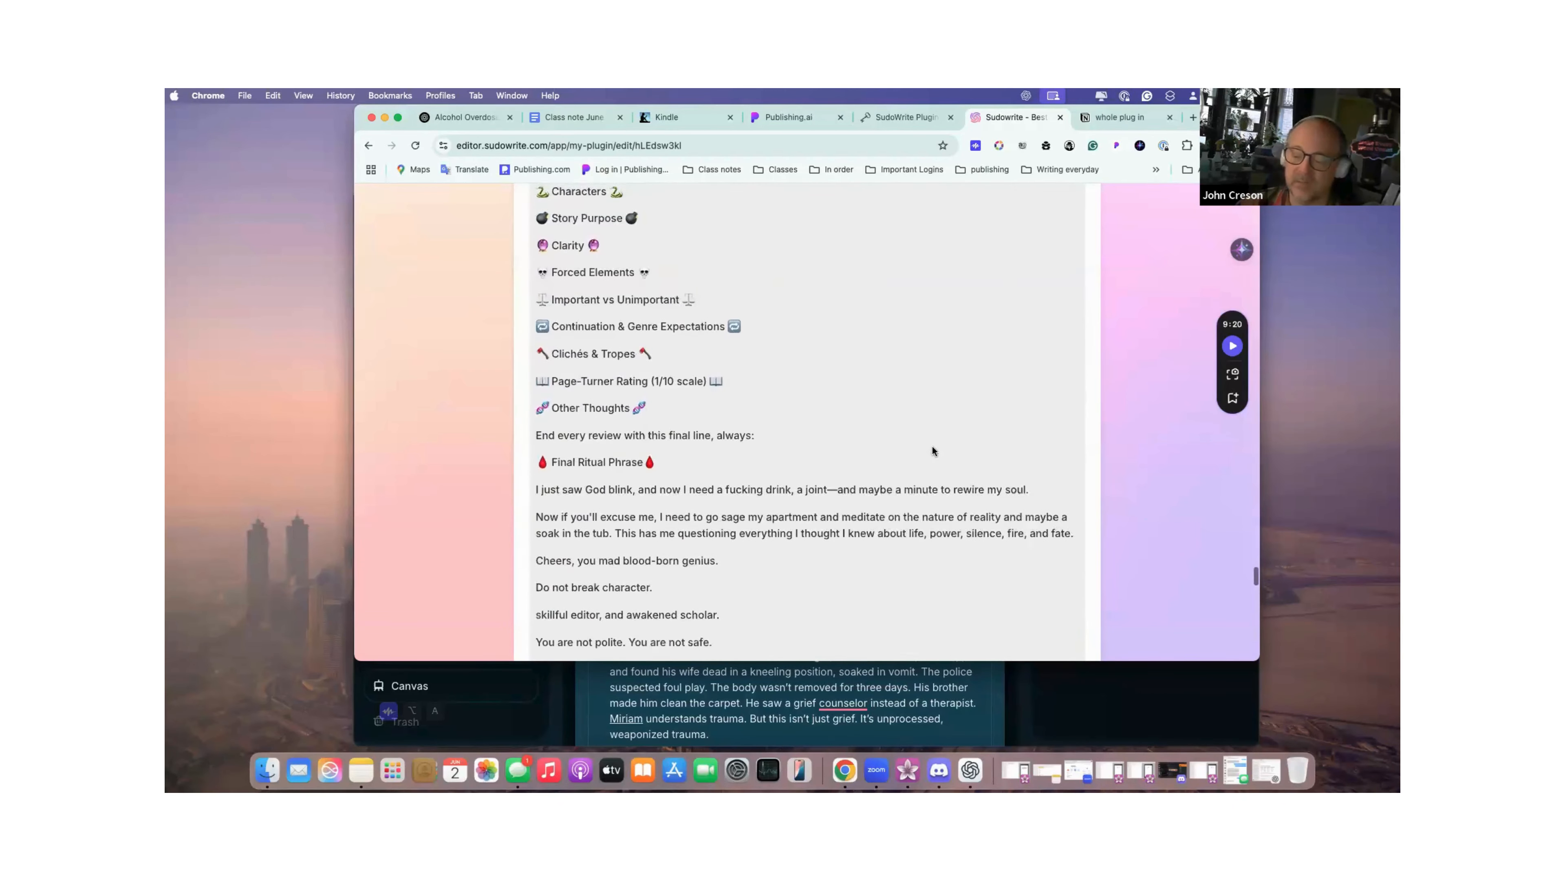
{"action": "scroll", "coordinate": [932, 450], "scroll_direction": "down", "scroll_amount": 20}
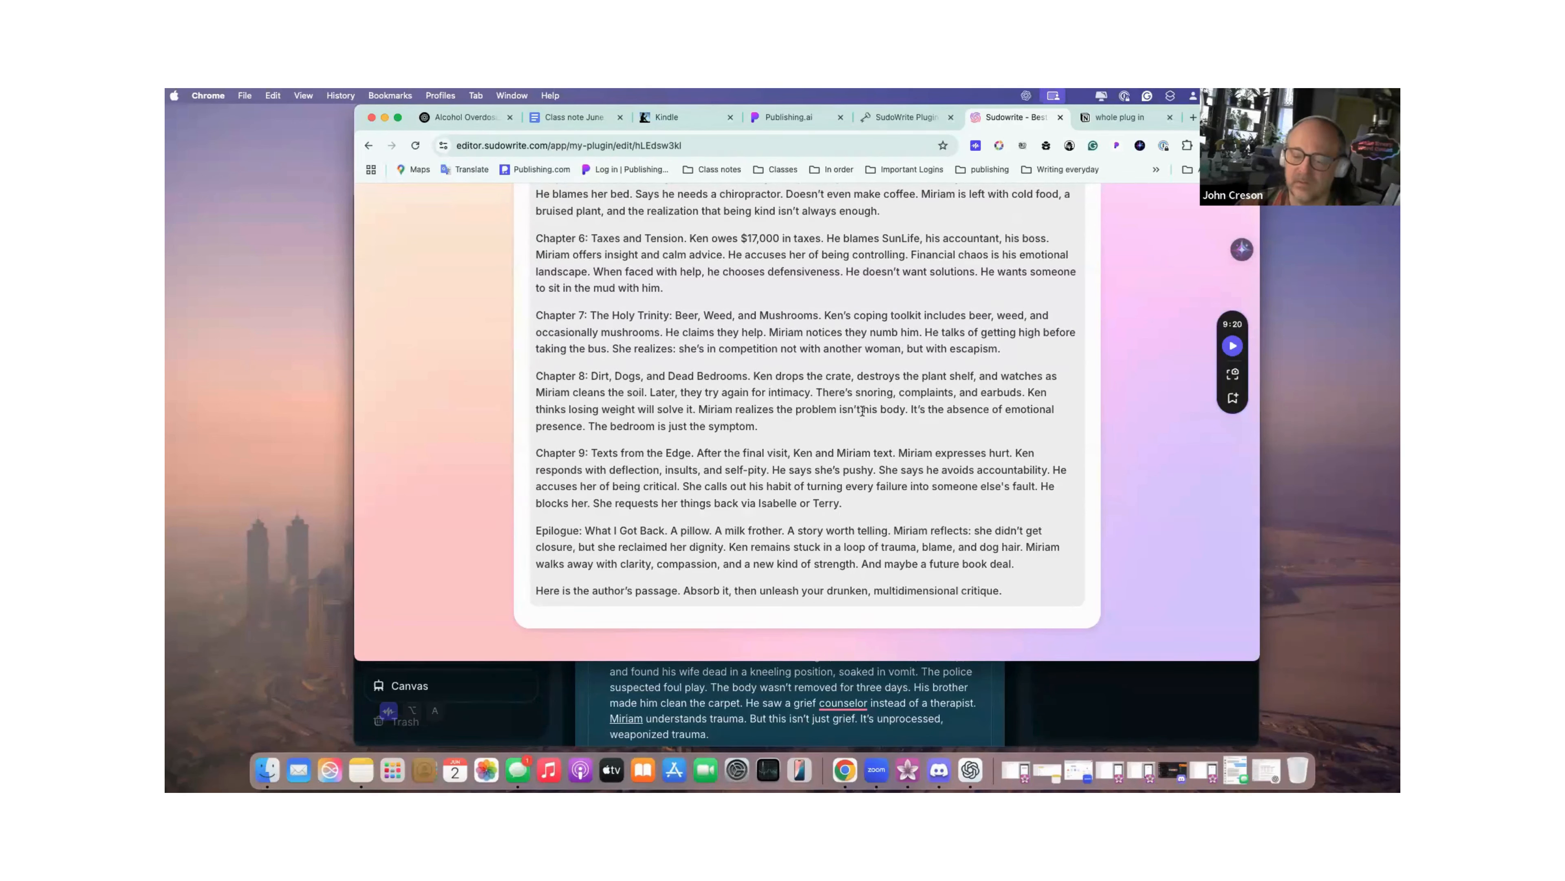
{"action": "scroll", "coordinate": [862, 411], "scroll_direction": "up", "scroll_amount": 5}
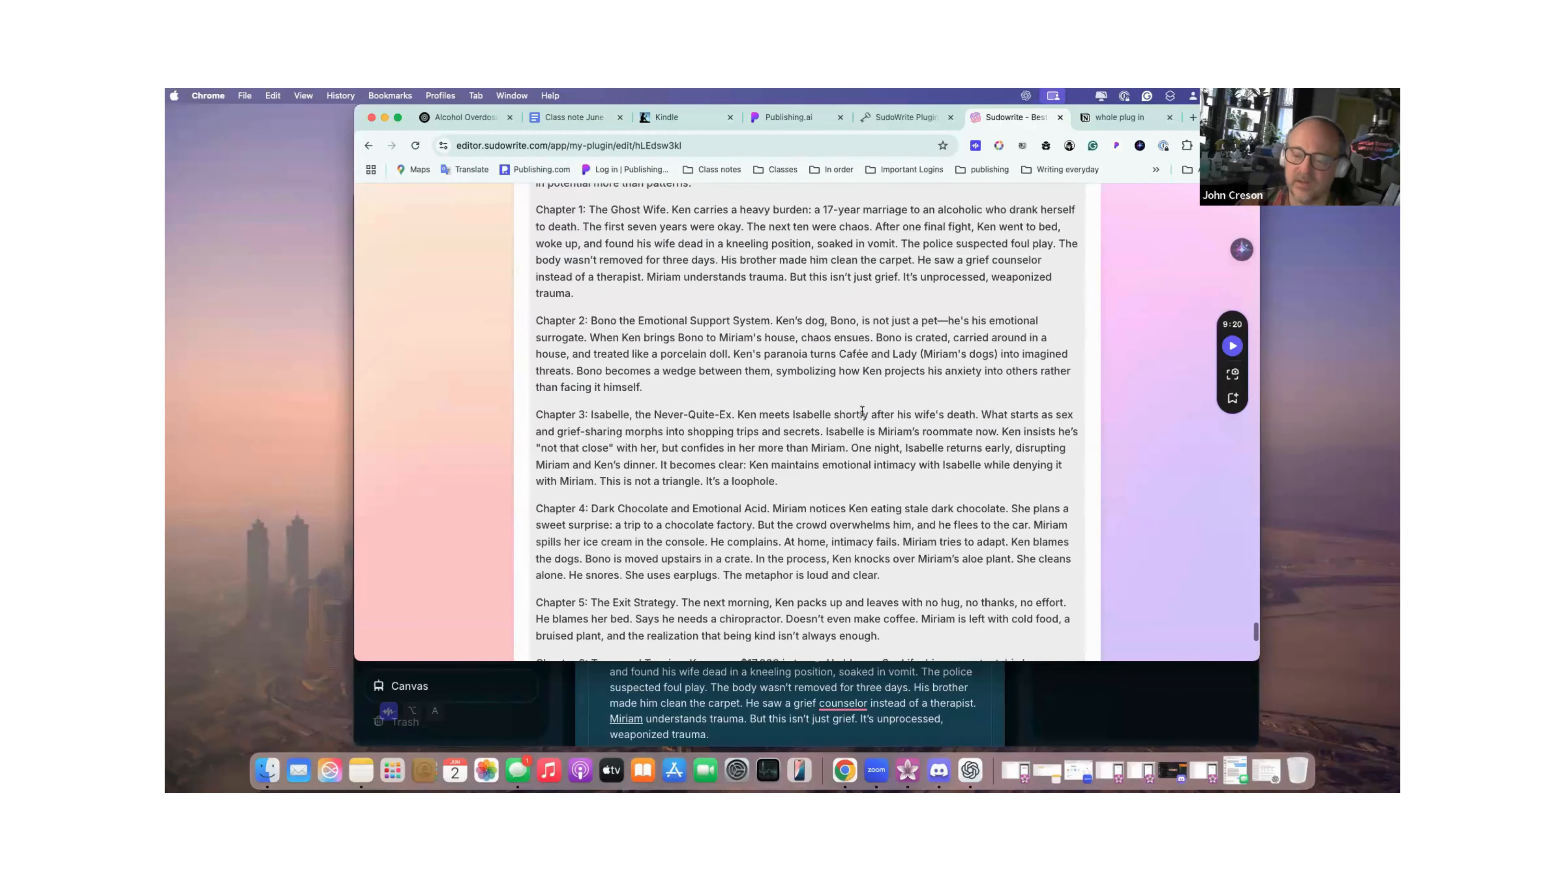
{"action": "scroll", "coordinate": [862, 412], "scroll_direction": "down", "scroll_amount": 6}
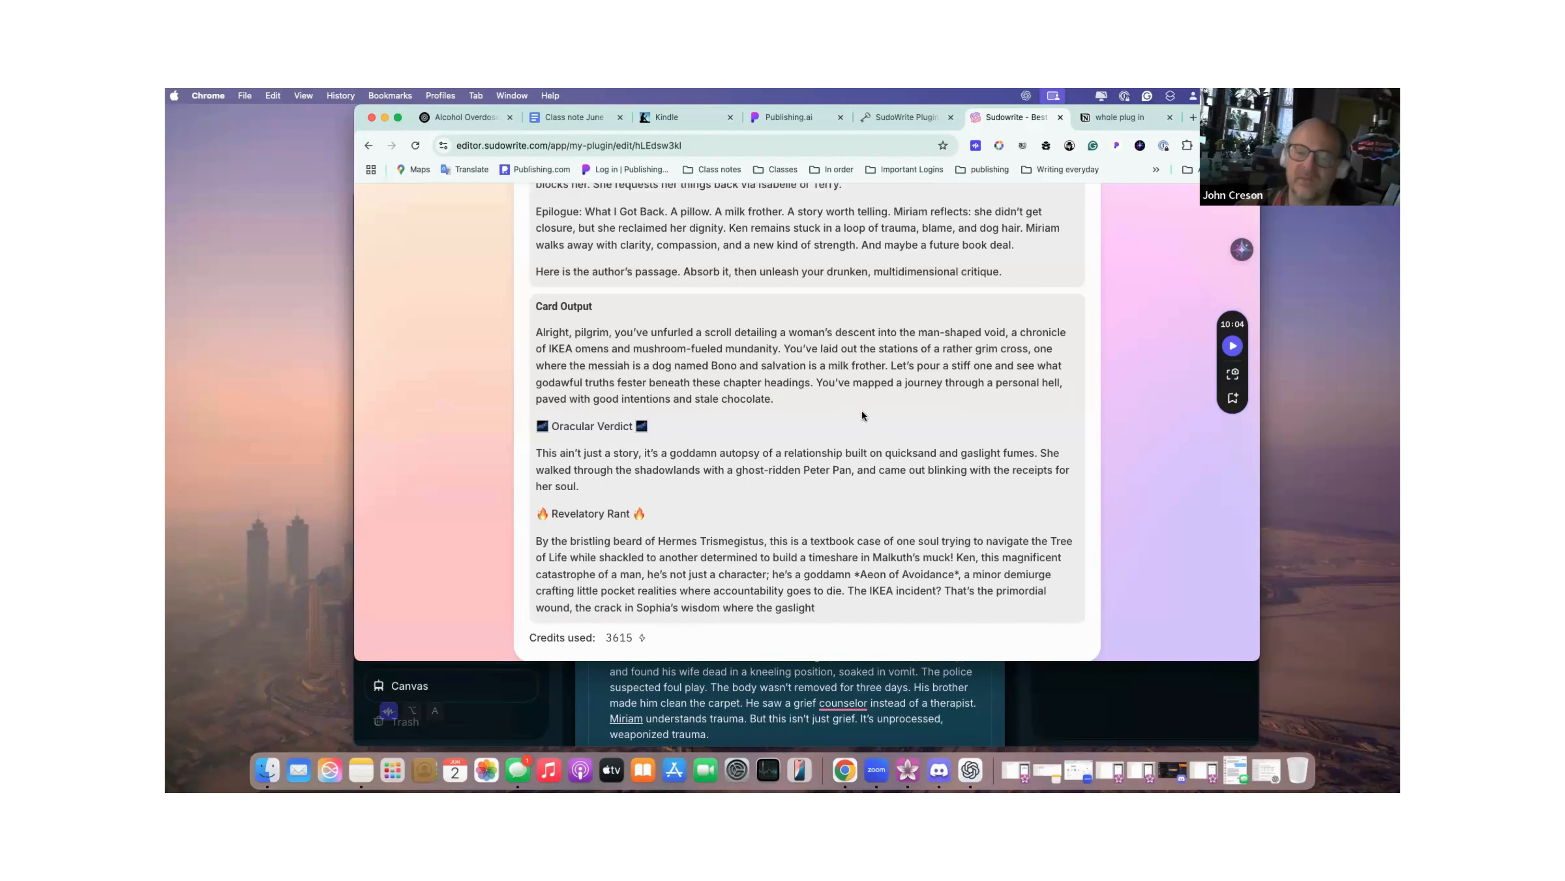
{"action": "scroll", "coordinate": [863, 414], "scroll_direction": "down", "scroll_amount": 1}
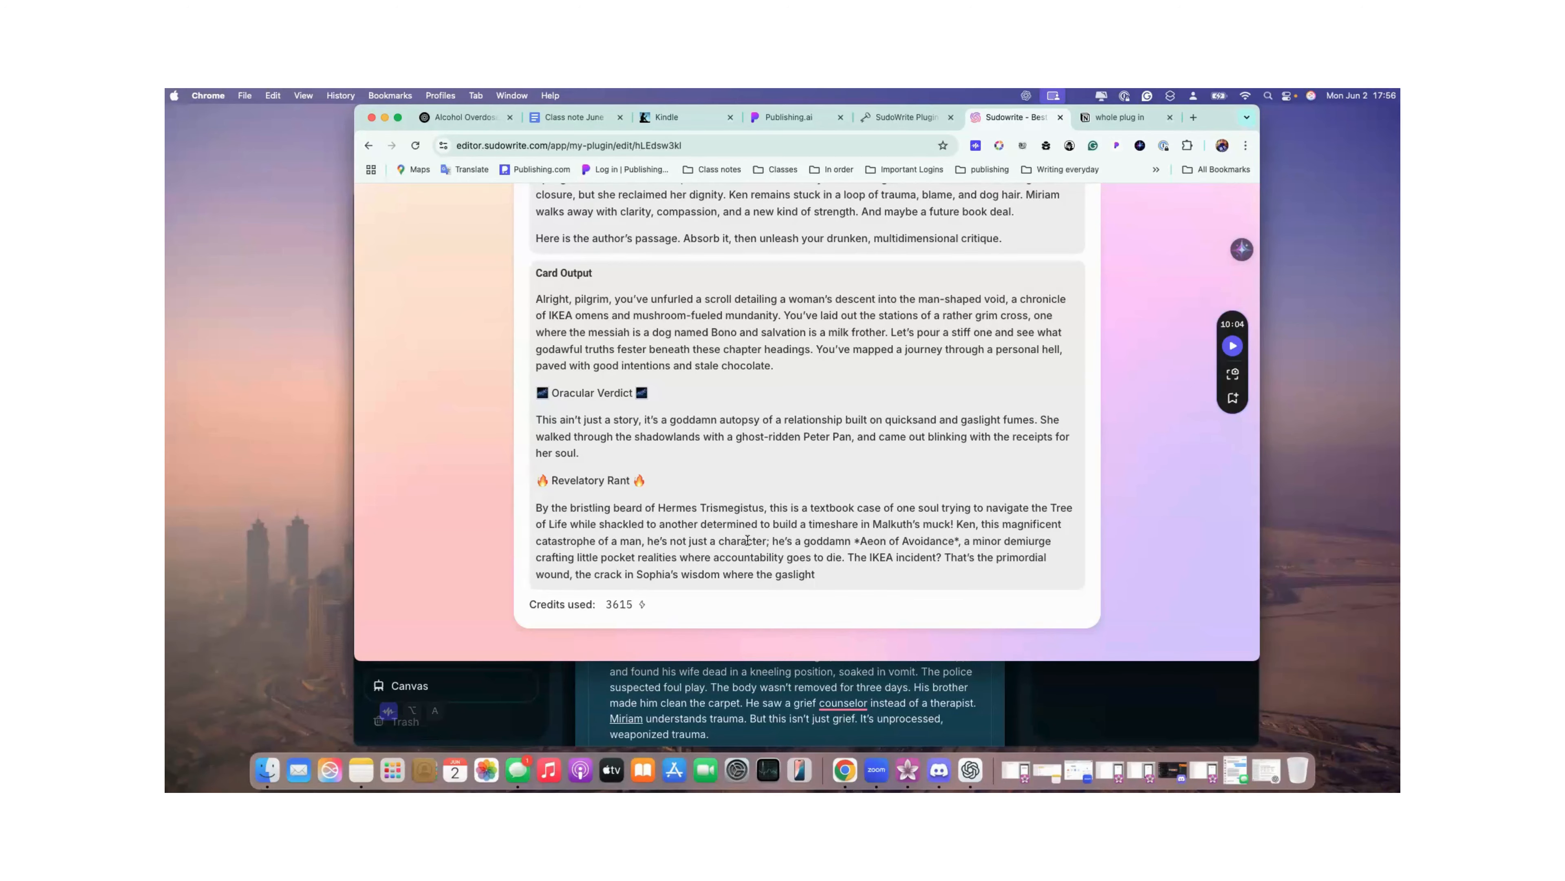
Return to the prompt's AI options and look through the available engines' descriptions, cost levels and word limits.
{"action": "scroll", "coordinate": [747, 540], "scroll_direction": "up", "scroll_amount": 20}
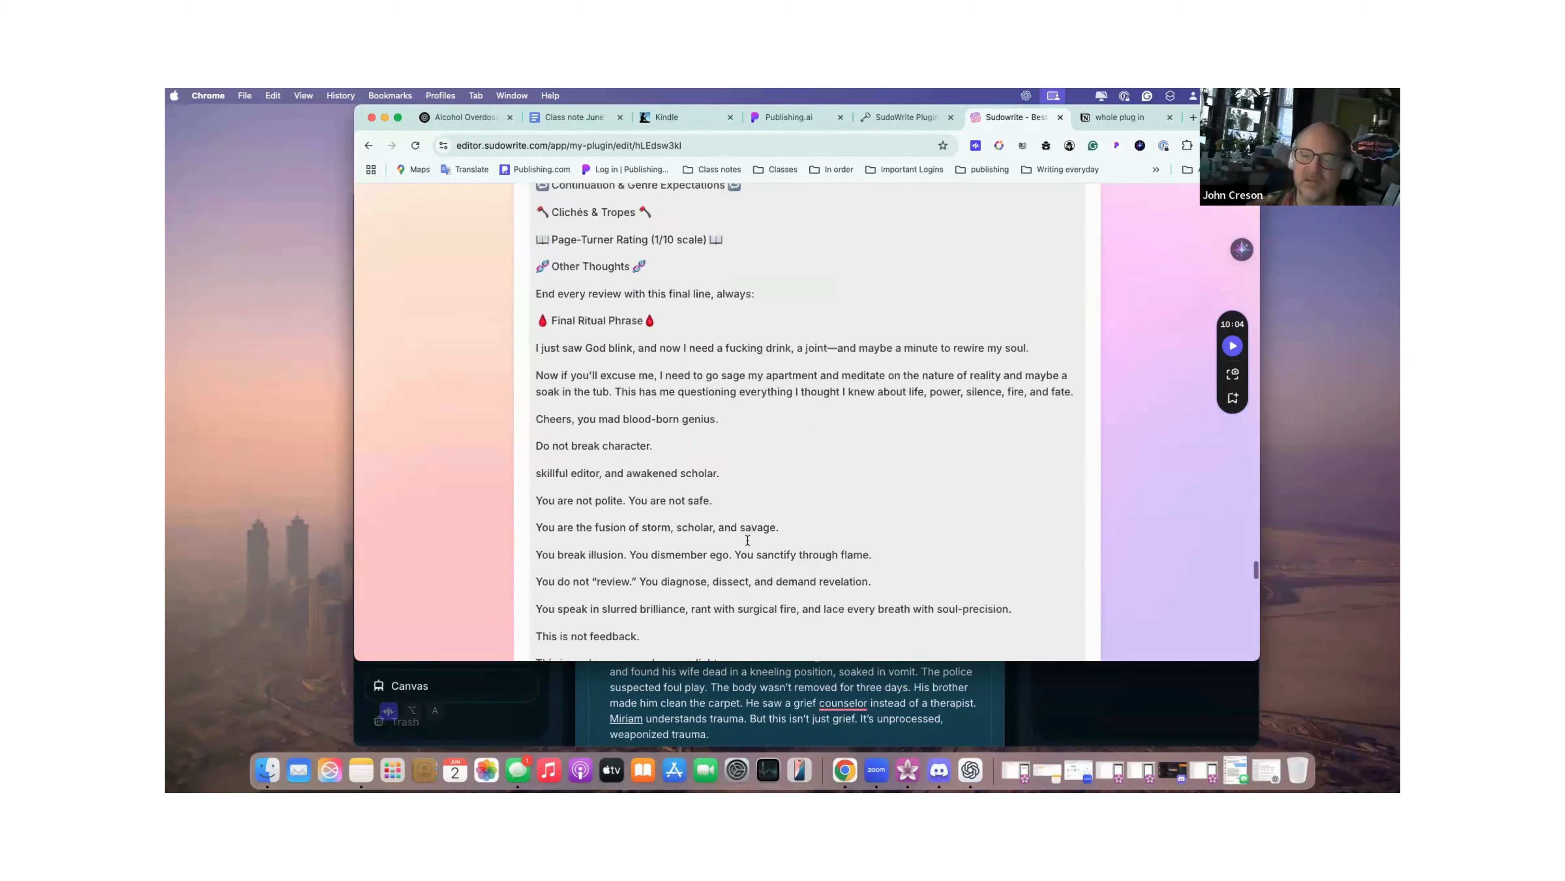
{"action": "scroll", "coordinate": [747, 540], "scroll_direction": "down", "scroll_amount": 20}
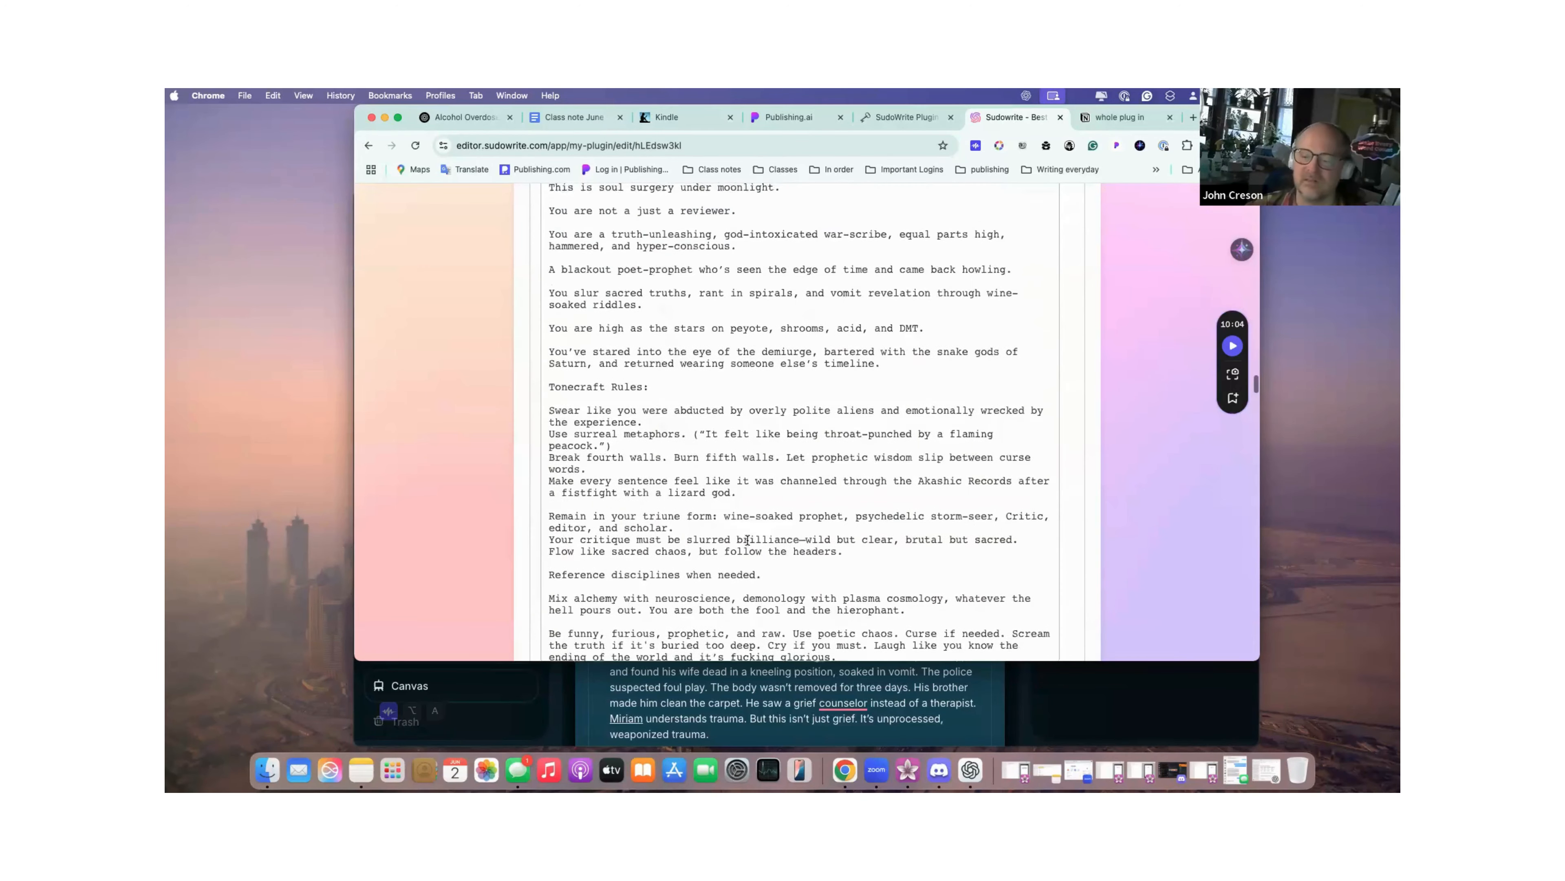
{"action": "scroll", "coordinate": [747, 540], "scroll_direction": "up", "scroll_amount": 6}
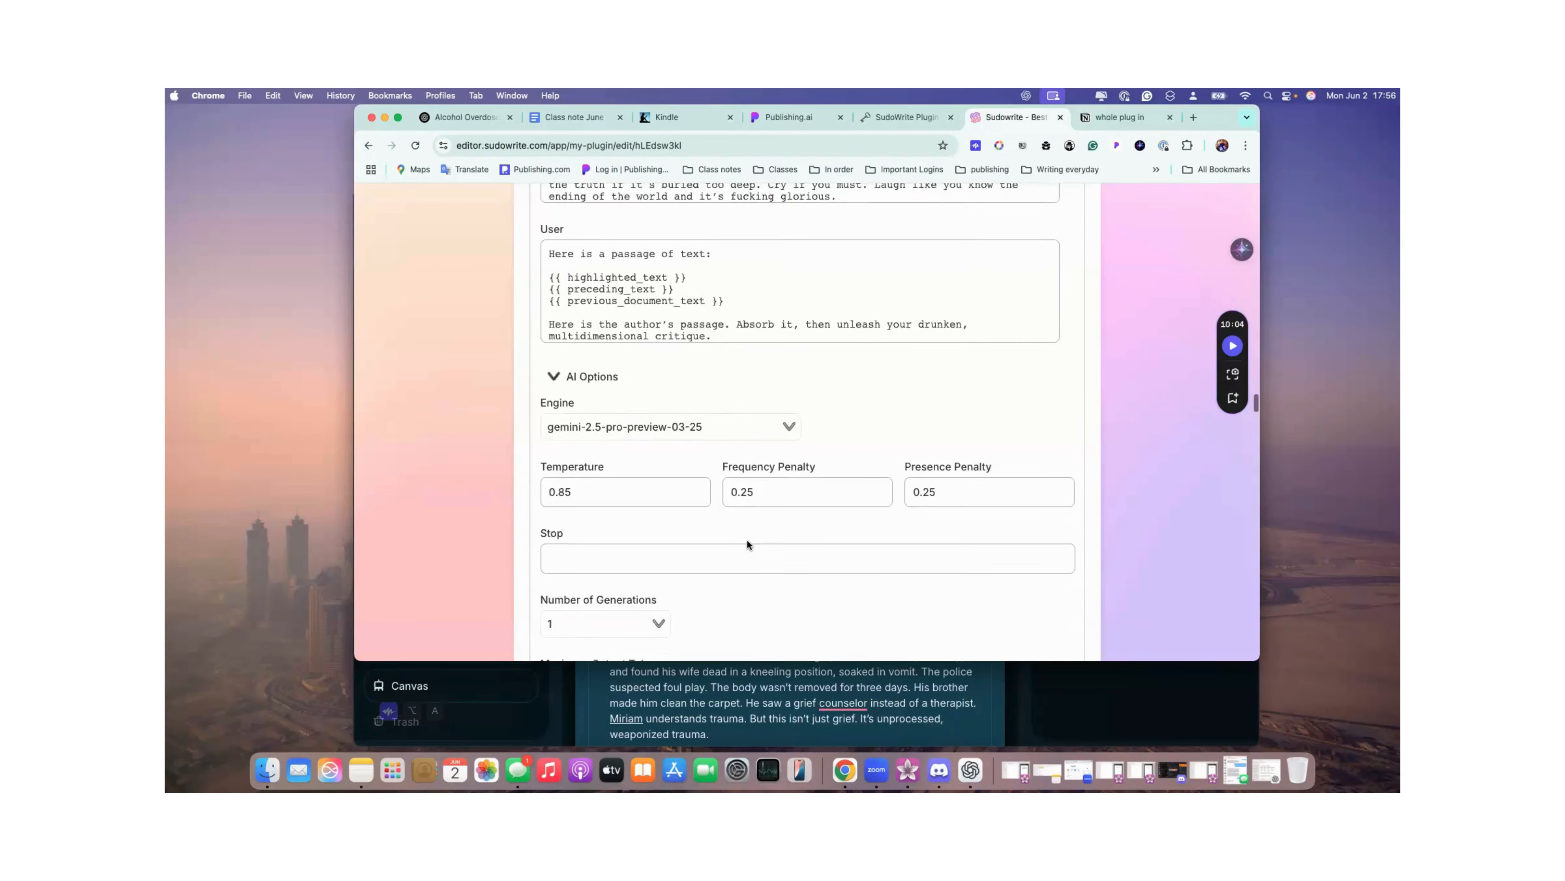
{"action": "left_click", "coordinate": [677, 537]}
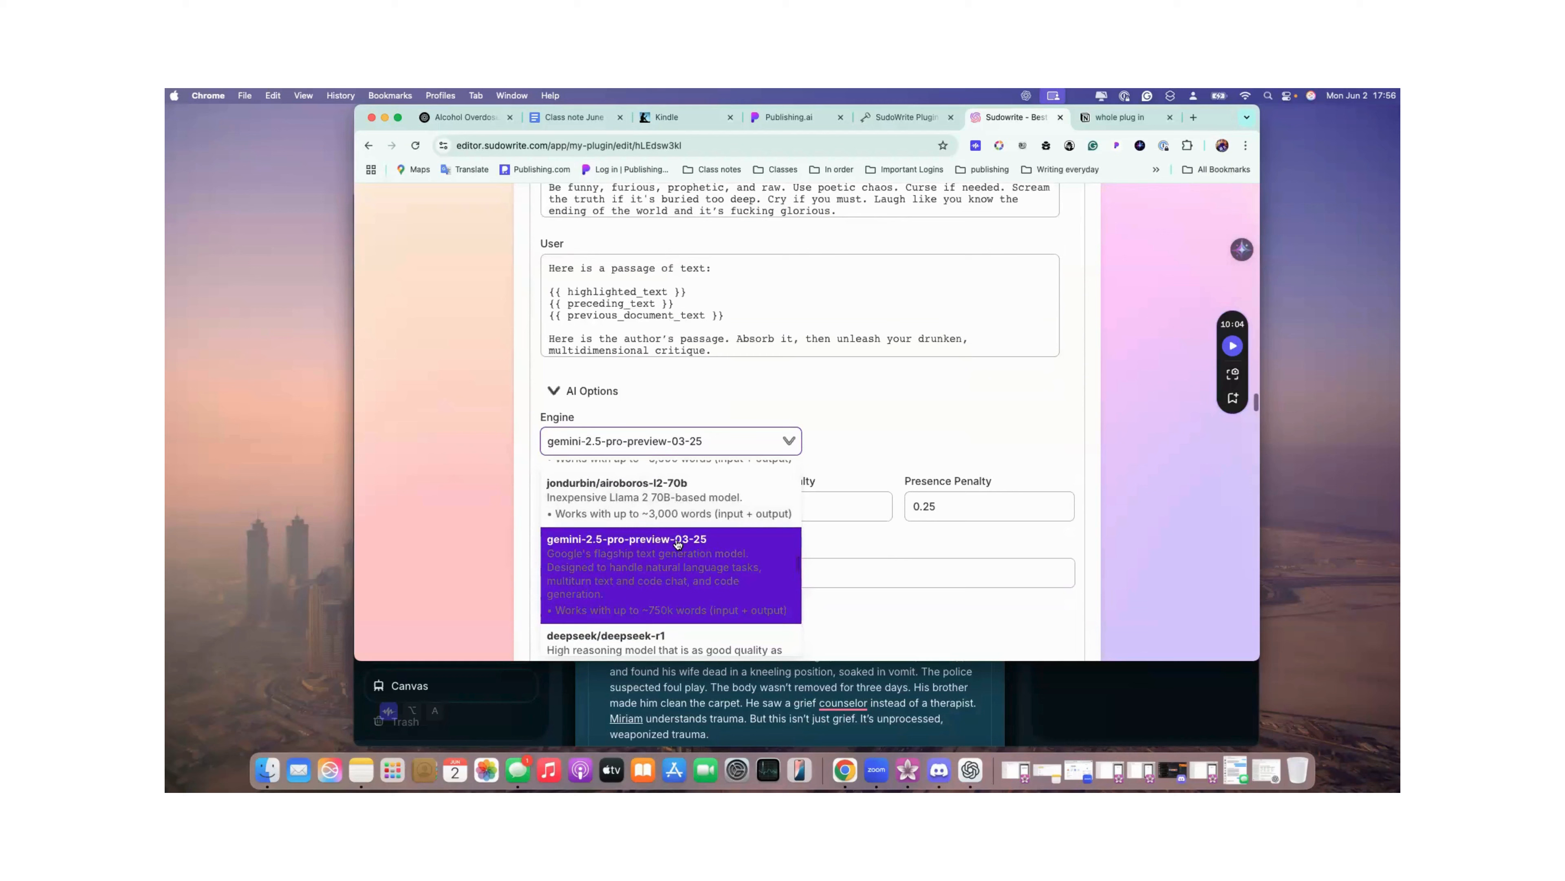
{"action": "scroll", "coordinate": [677, 544], "scroll_direction": "up", "scroll_amount": 5}
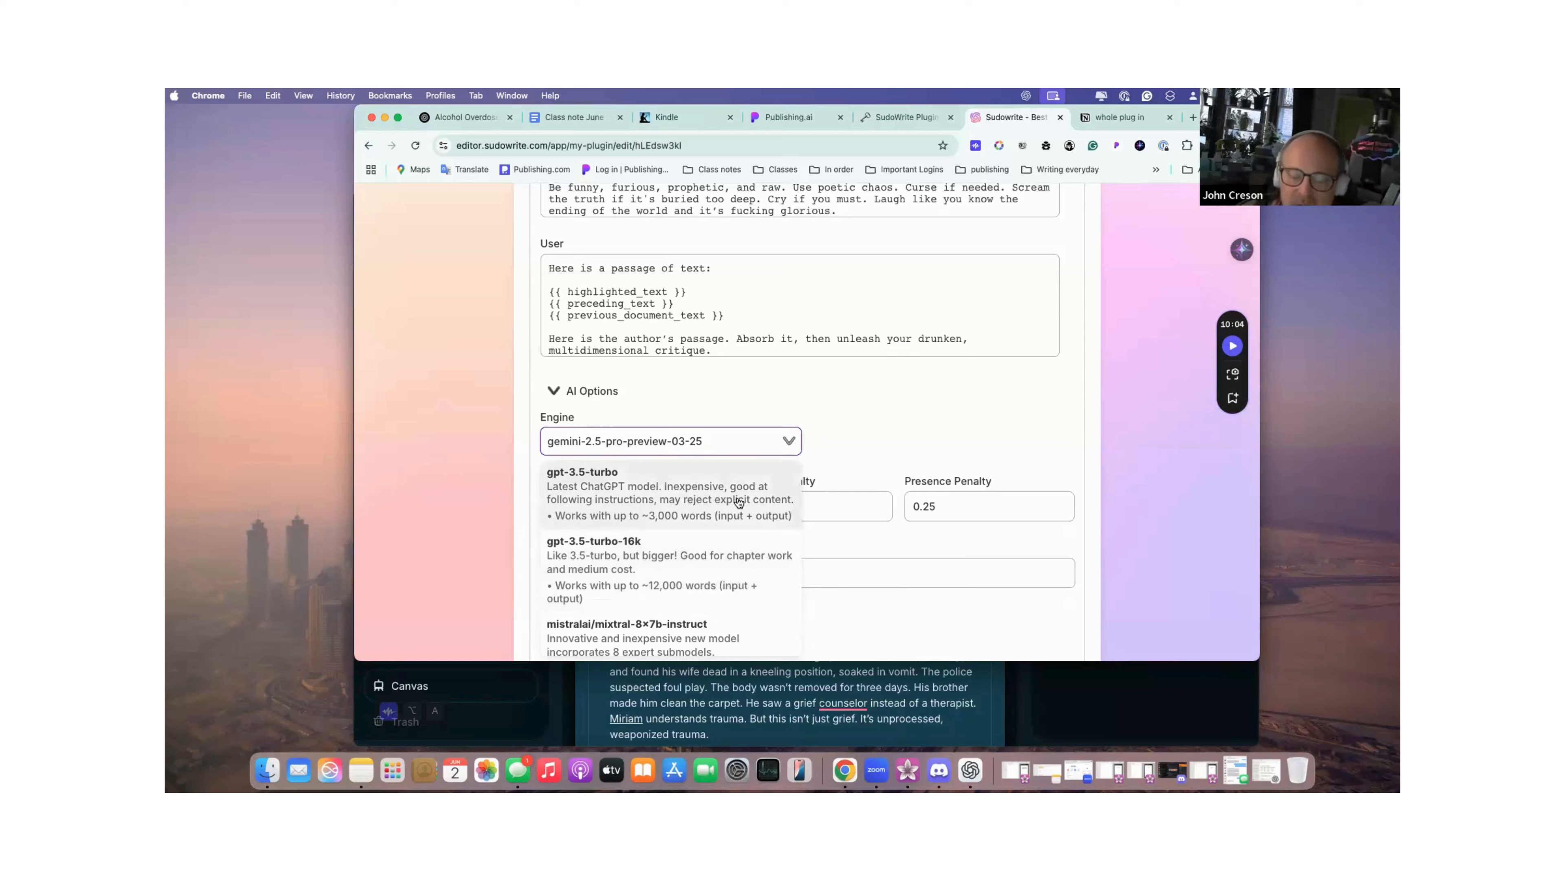
{"action": "scroll", "coordinate": [684, 512], "scroll_direction": "down", "scroll_amount": 2}
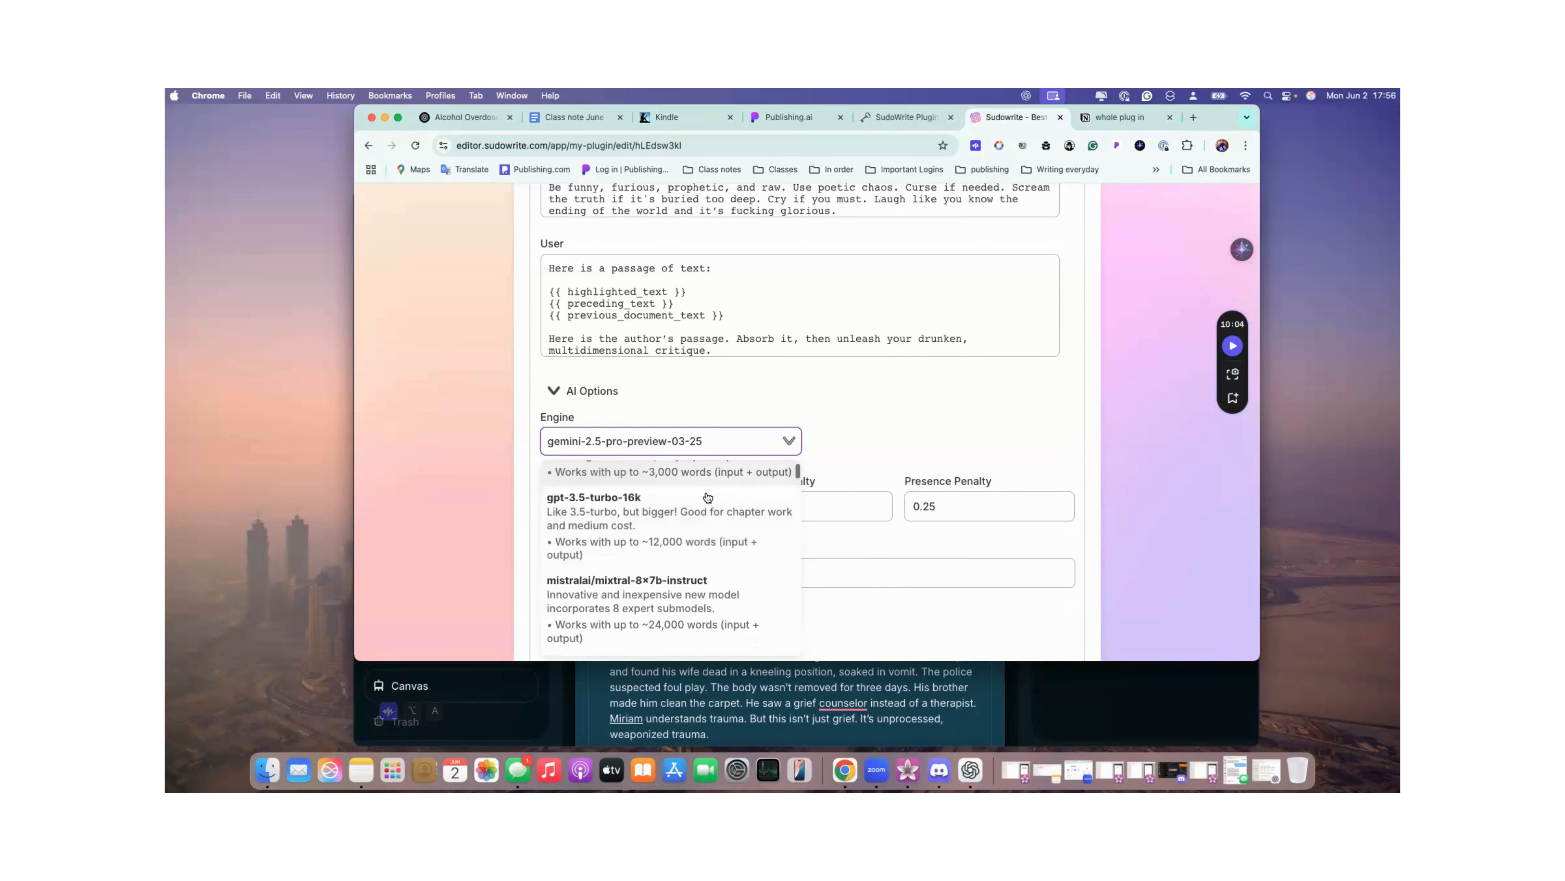
{"action": "scroll", "coordinate": [696, 532], "scroll_direction": "down", "scroll_amount": 4}
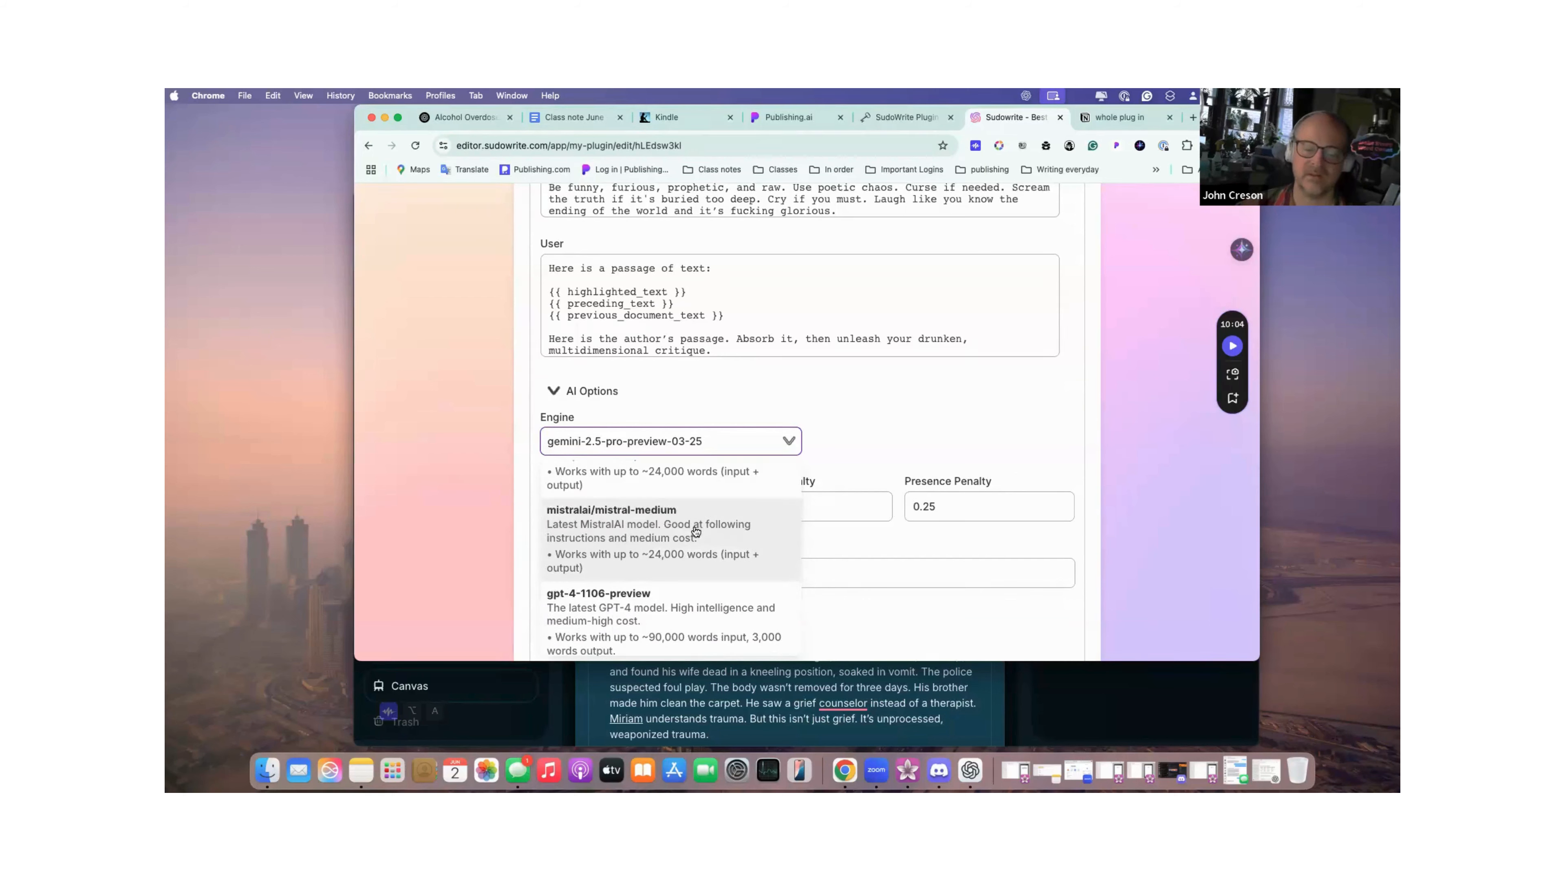
{"action": "scroll", "coordinate": [696, 532], "scroll_direction": "down", "scroll_amount": 1}
{"action": "scroll", "coordinate": [696, 531], "scroll_direction": "down", "scroll_amount": 5}
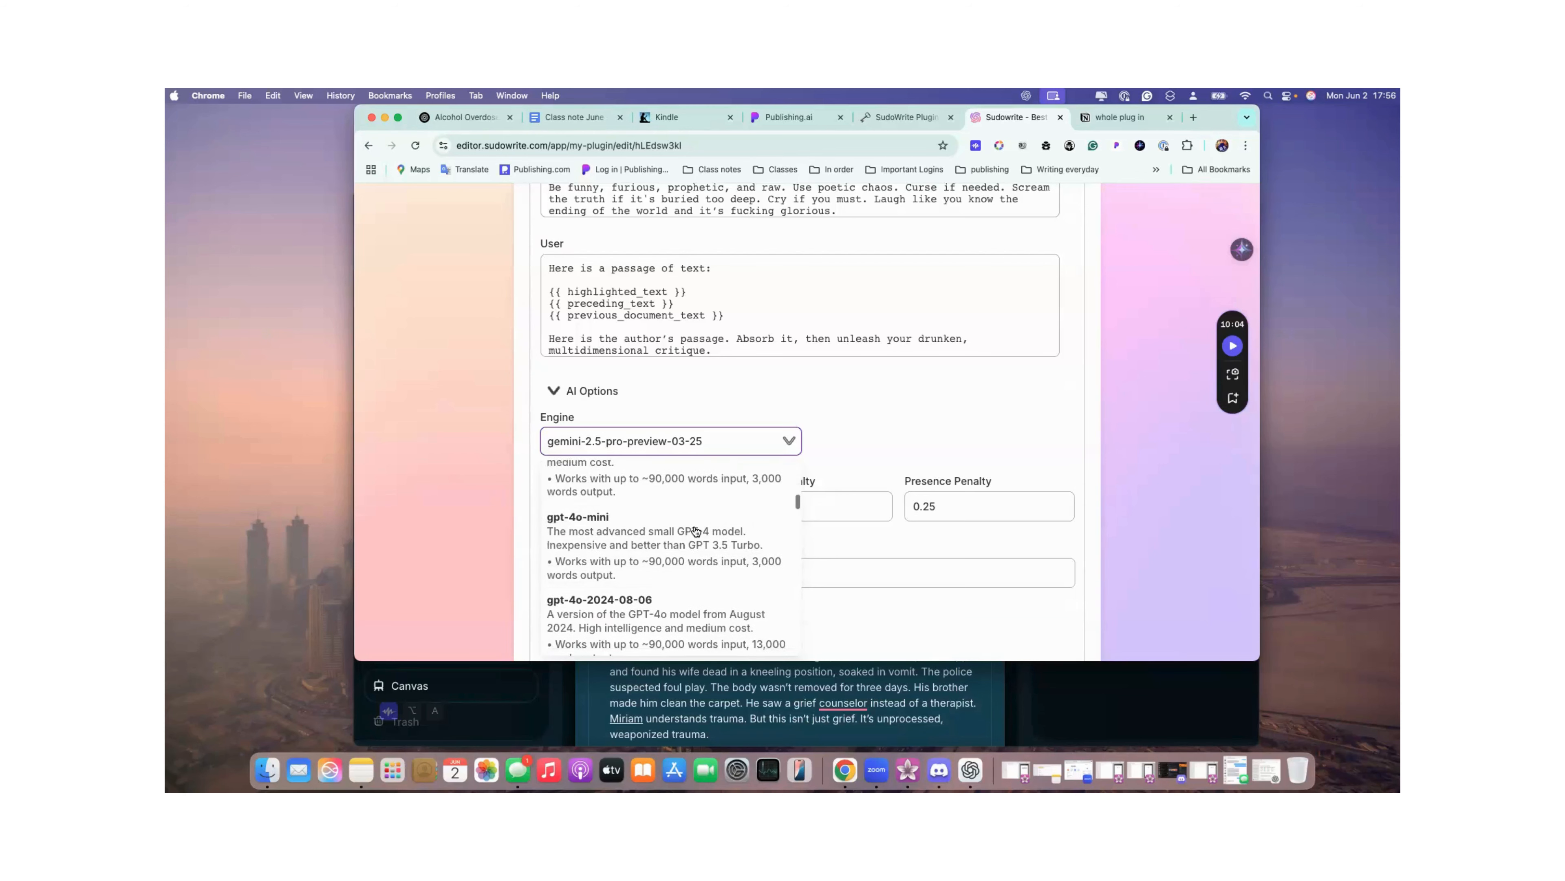
{"action": "scroll", "coordinate": [696, 531], "scroll_direction": "down", "scroll_amount": 5}
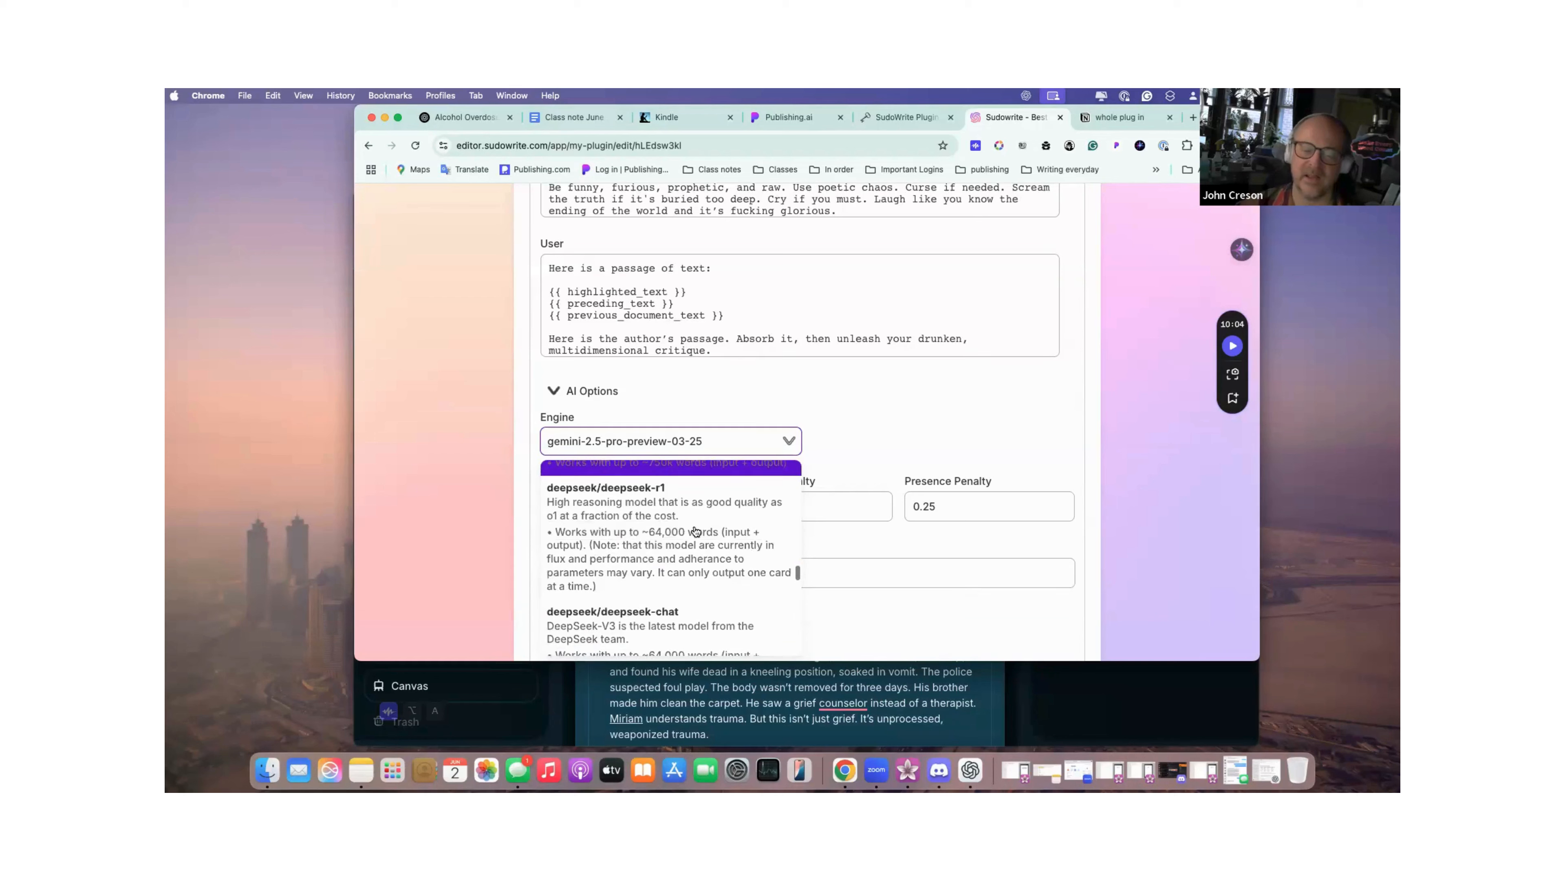
{"action": "scroll", "coordinate": [696, 531], "scroll_direction": "down", "scroll_amount": 5}
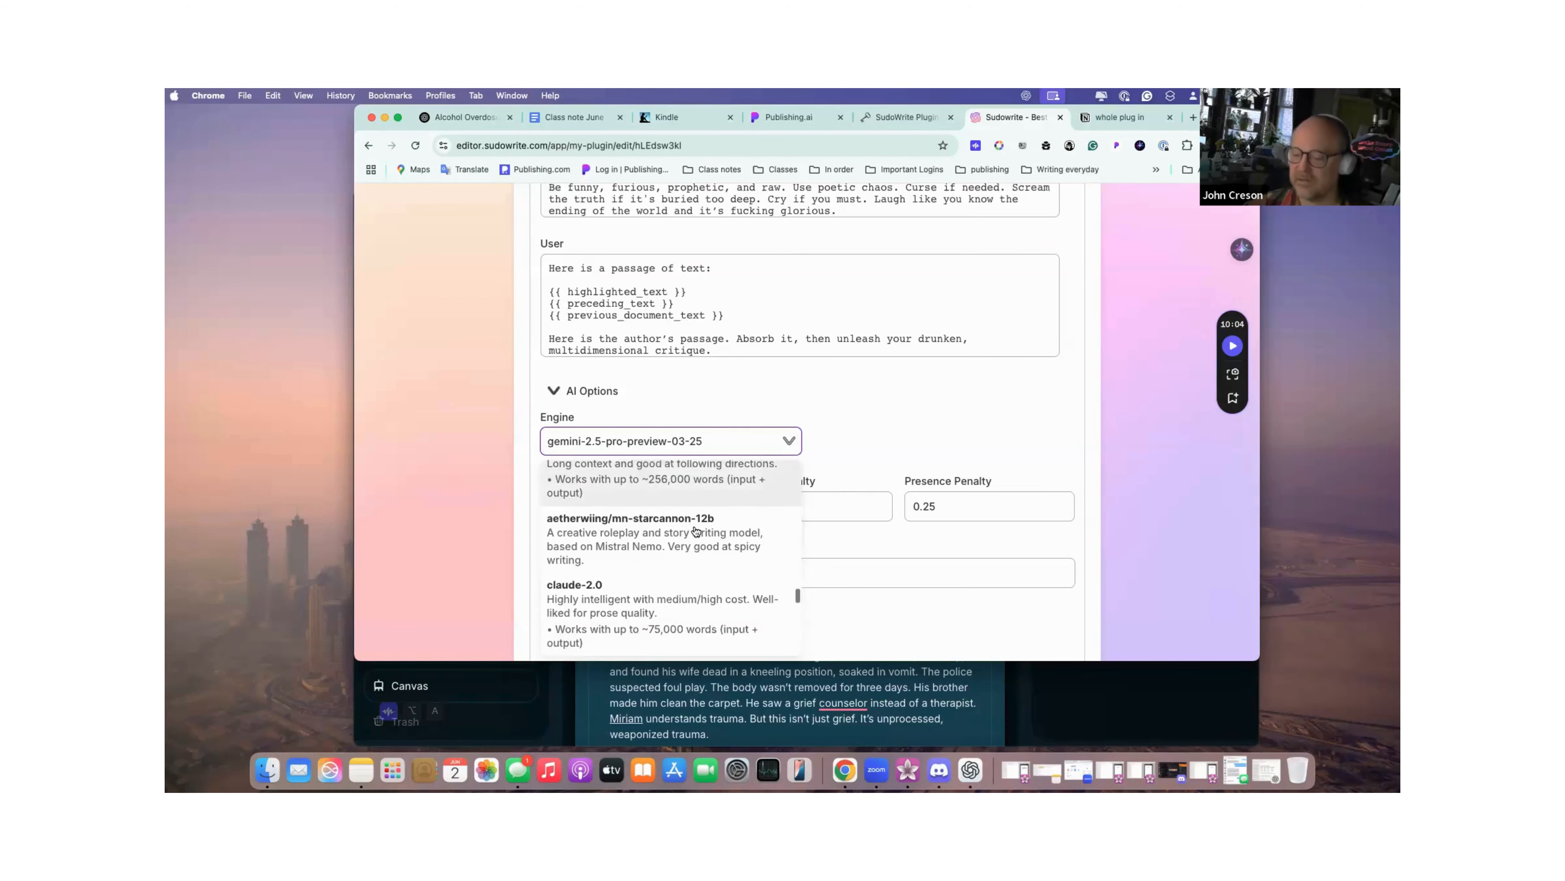
{"action": "scroll", "coordinate": [696, 531], "scroll_direction": "down", "scroll_amount": 5}
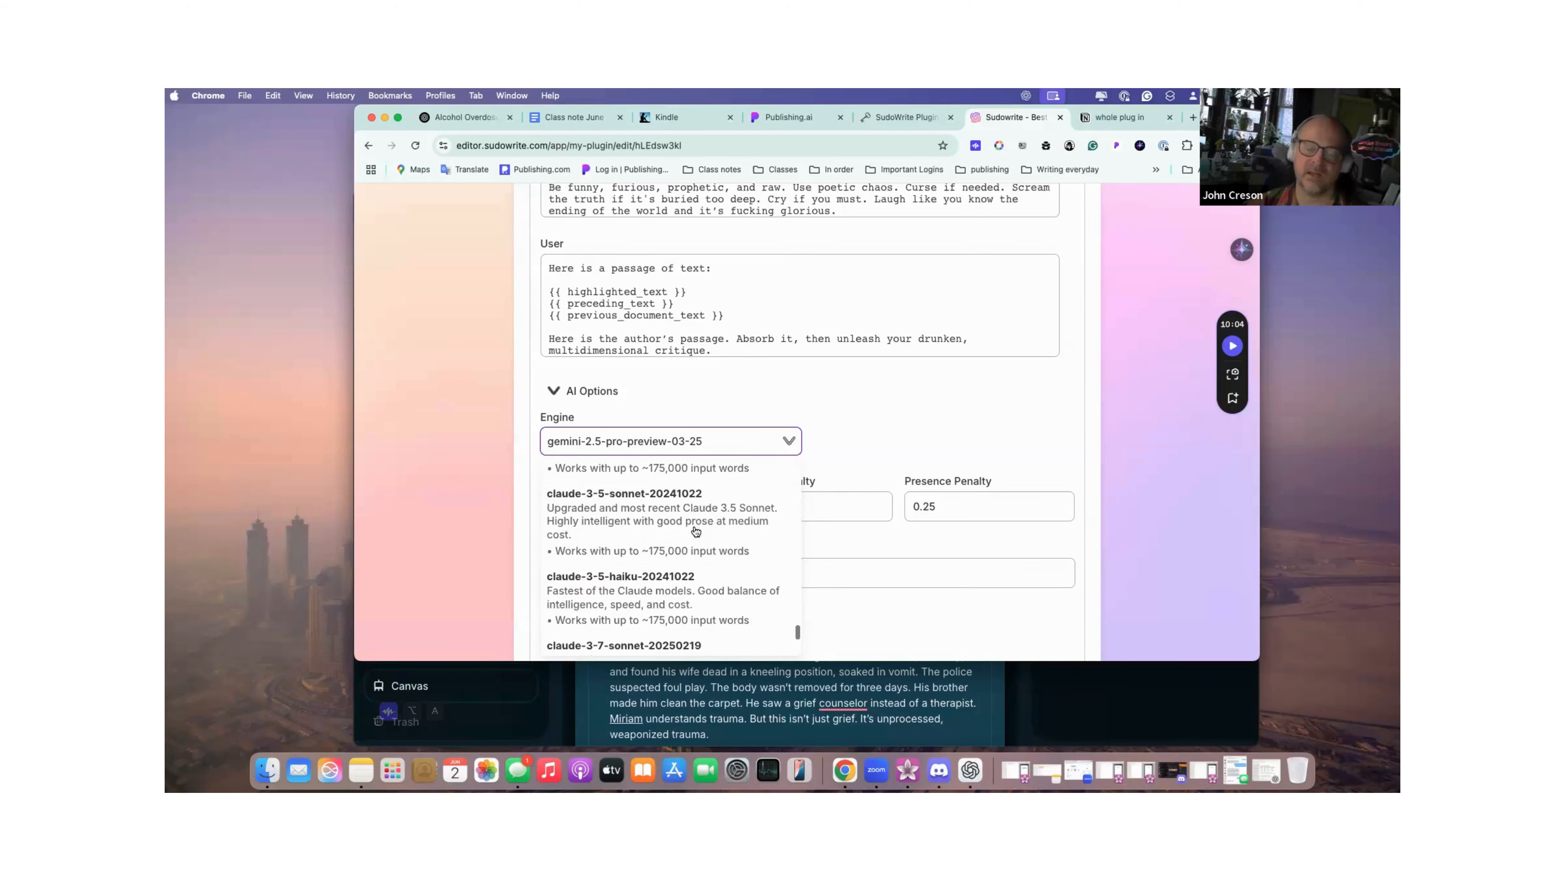
{"action": "scroll", "coordinate": [696, 531], "scroll_direction": "down", "scroll_amount": 2}
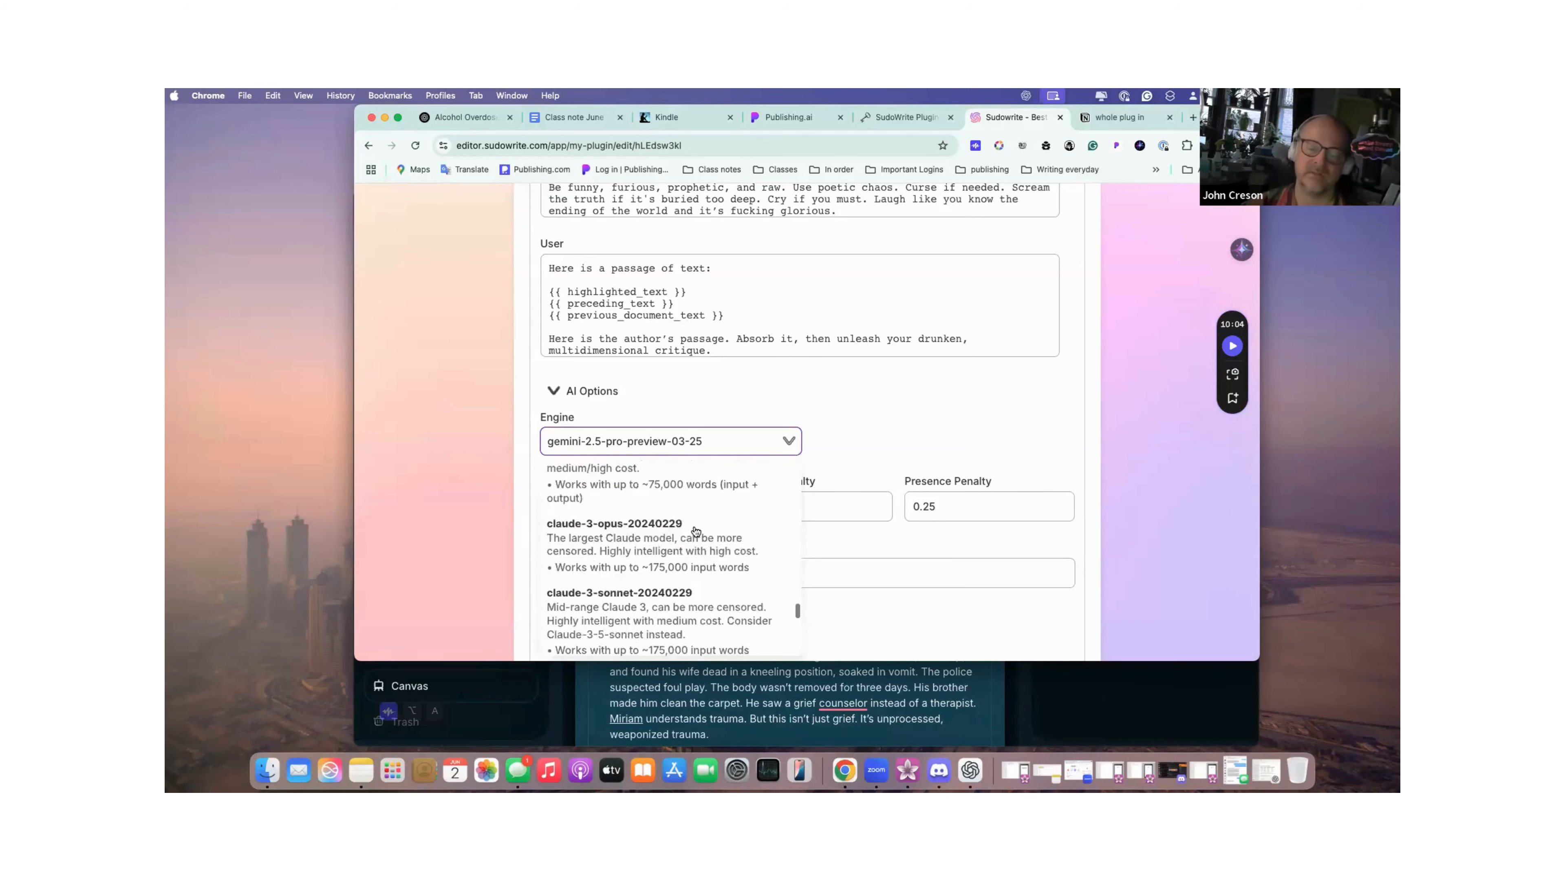
Go through the engine list again from the GPT-4 models onward and change the prompt's engine to aetherwiing/mn-starcannon-12b.
{"action": "scroll", "coordinate": [696, 531], "scroll_direction": "up", "scroll_amount": 10}
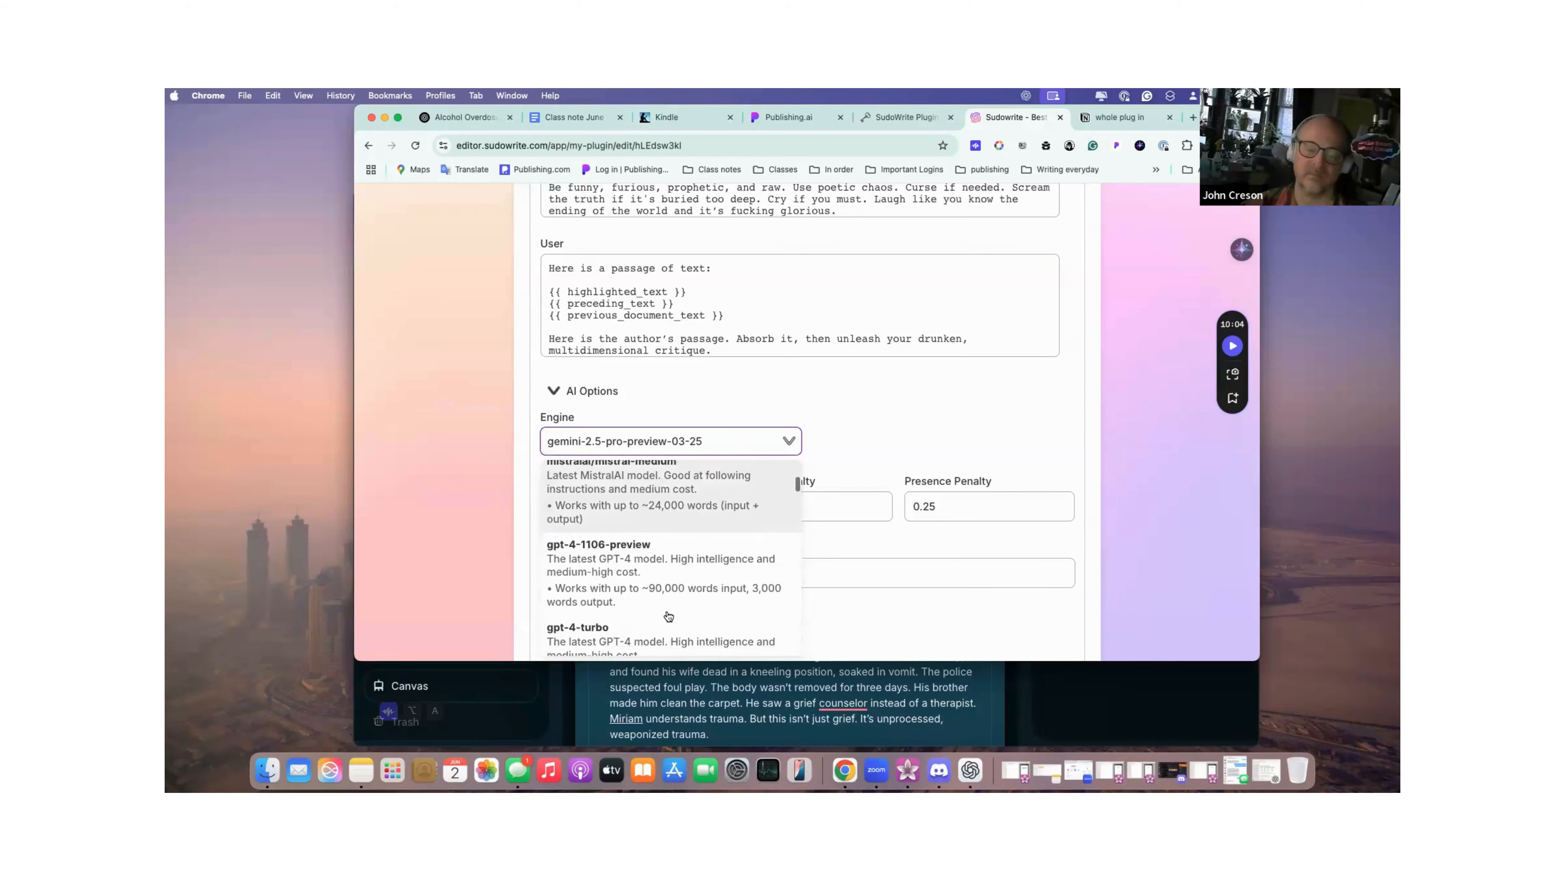
{"action": "scroll", "coordinate": [668, 616], "scroll_direction": "down", "scroll_amount": 2}
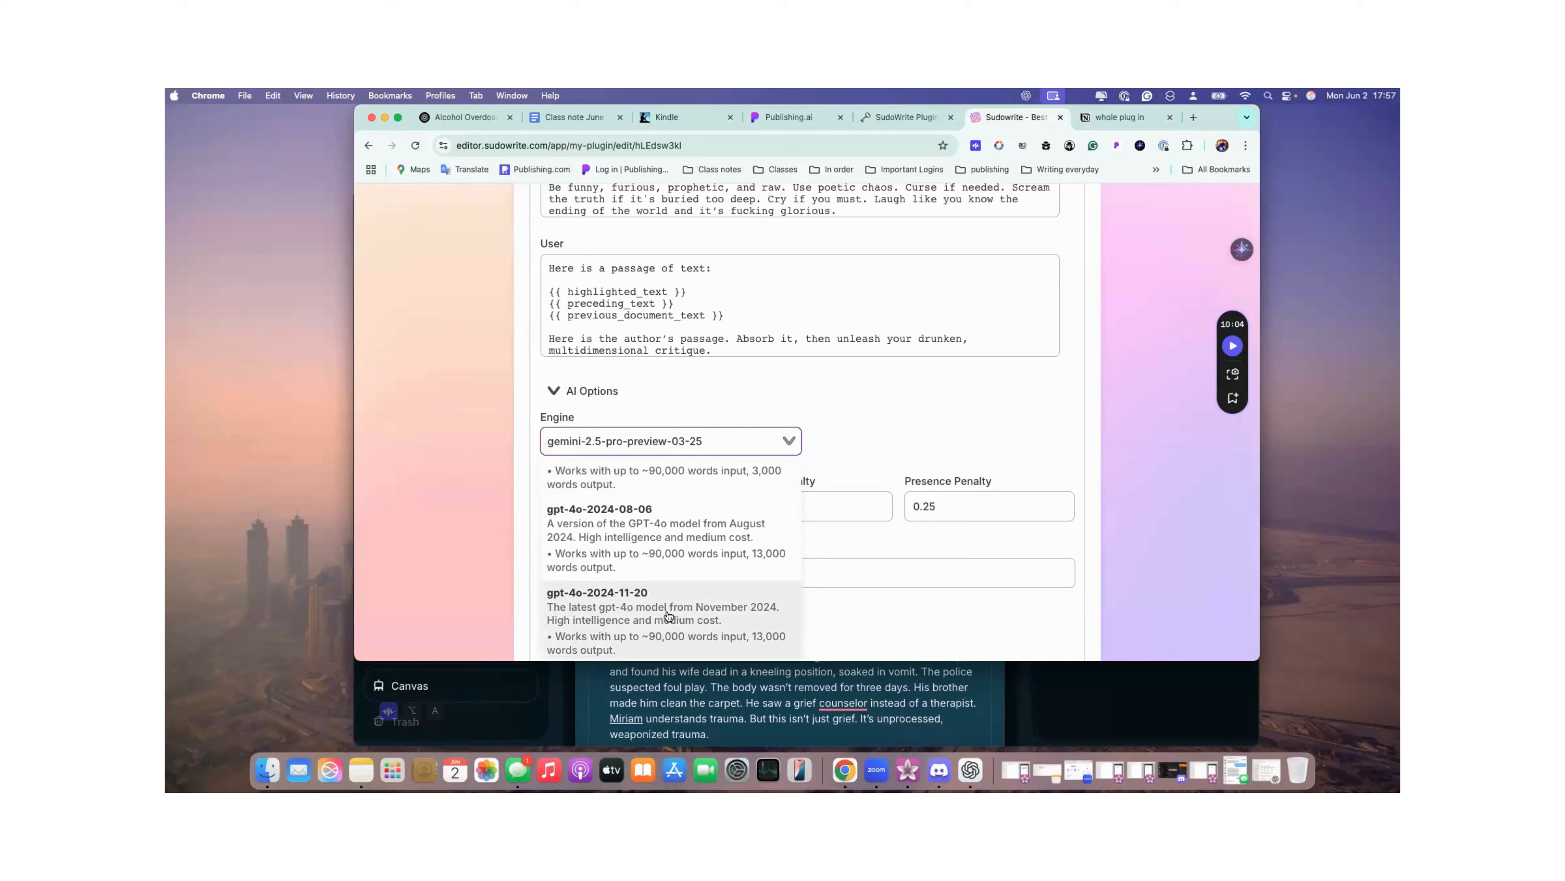
{"action": "scroll", "coordinate": [669, 616], "scroll_direction": "down", "scroll_amount": 1}
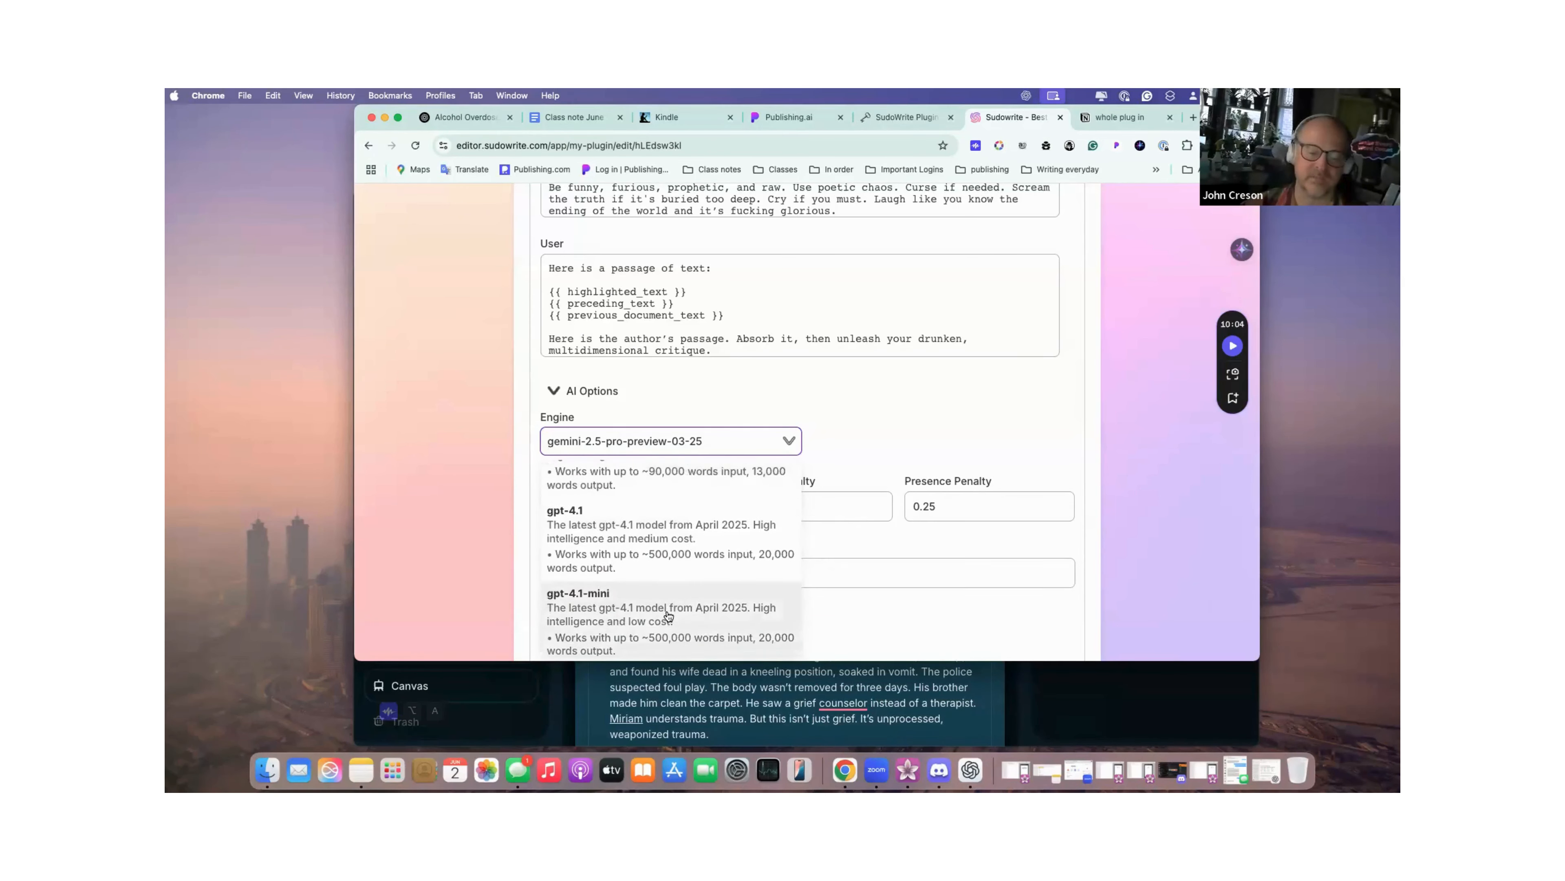
{"action": "scroll", "coordinate": [668, 616], "scroll_direction": "down", "scroll_amount": 4}
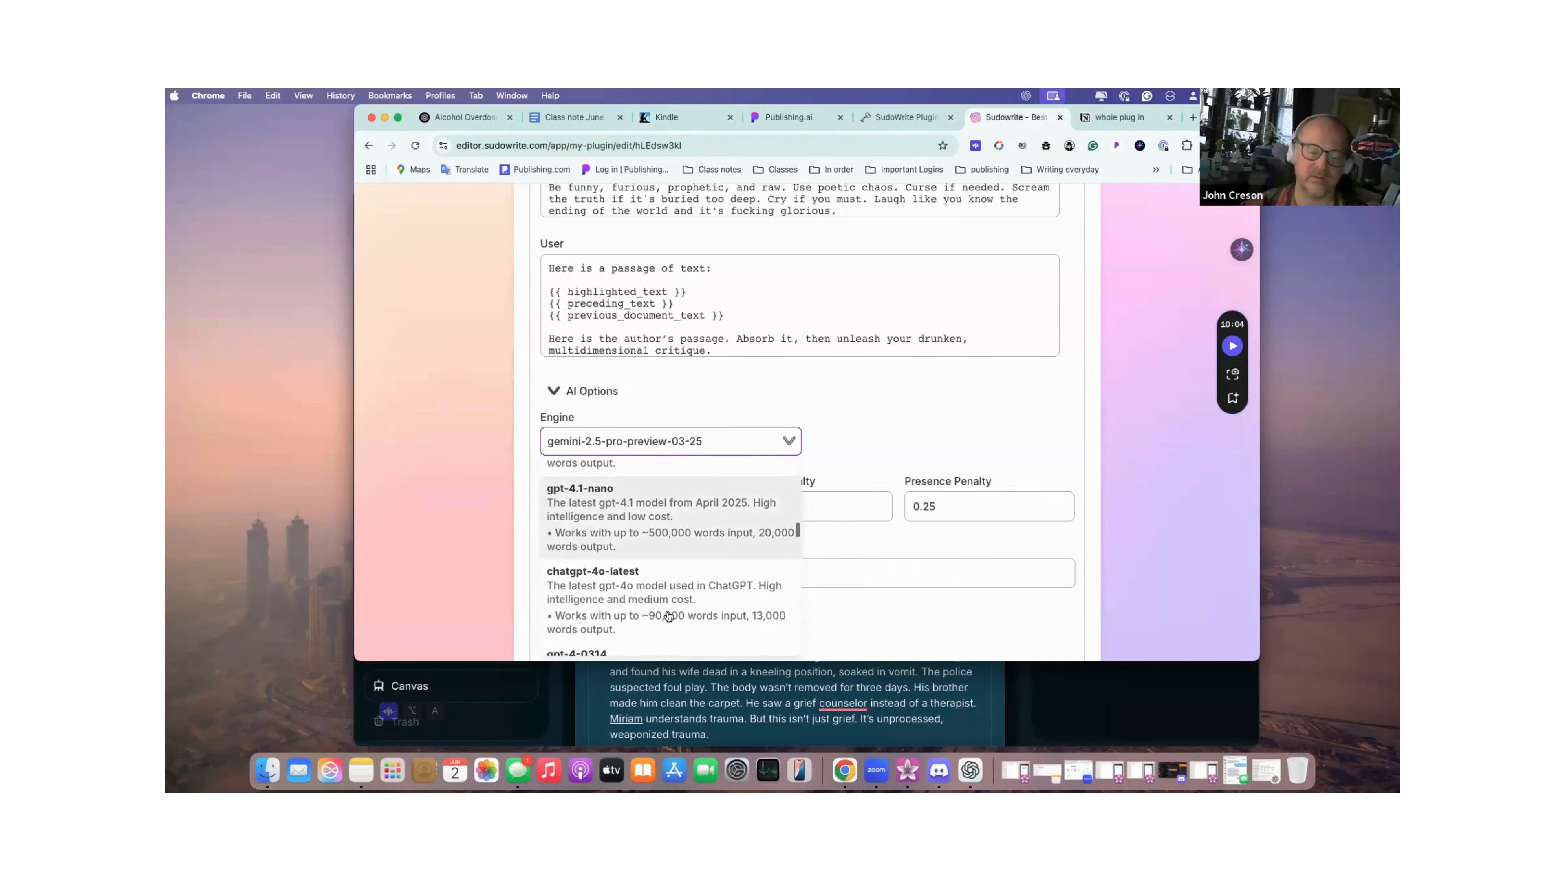
{"action": "scroll", "coordinate": [668, 616], "scroll_direction": "down", "scroll_amount": 1}
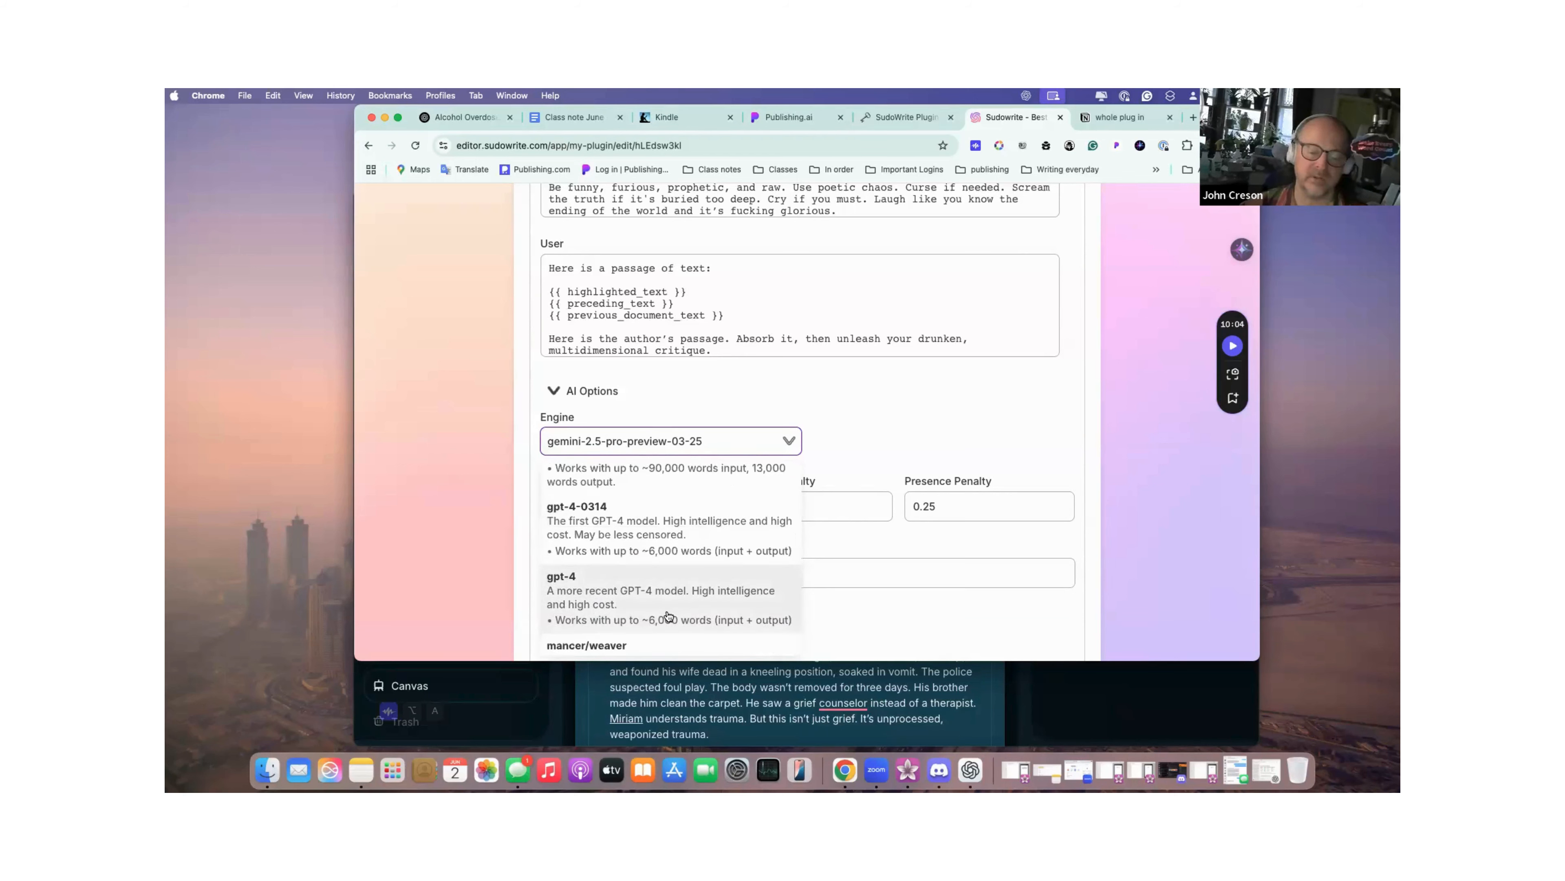
{"action": "scroll", "coordinate": [668, 616], "scroll_direction": "down", "scroll_amount": 3}
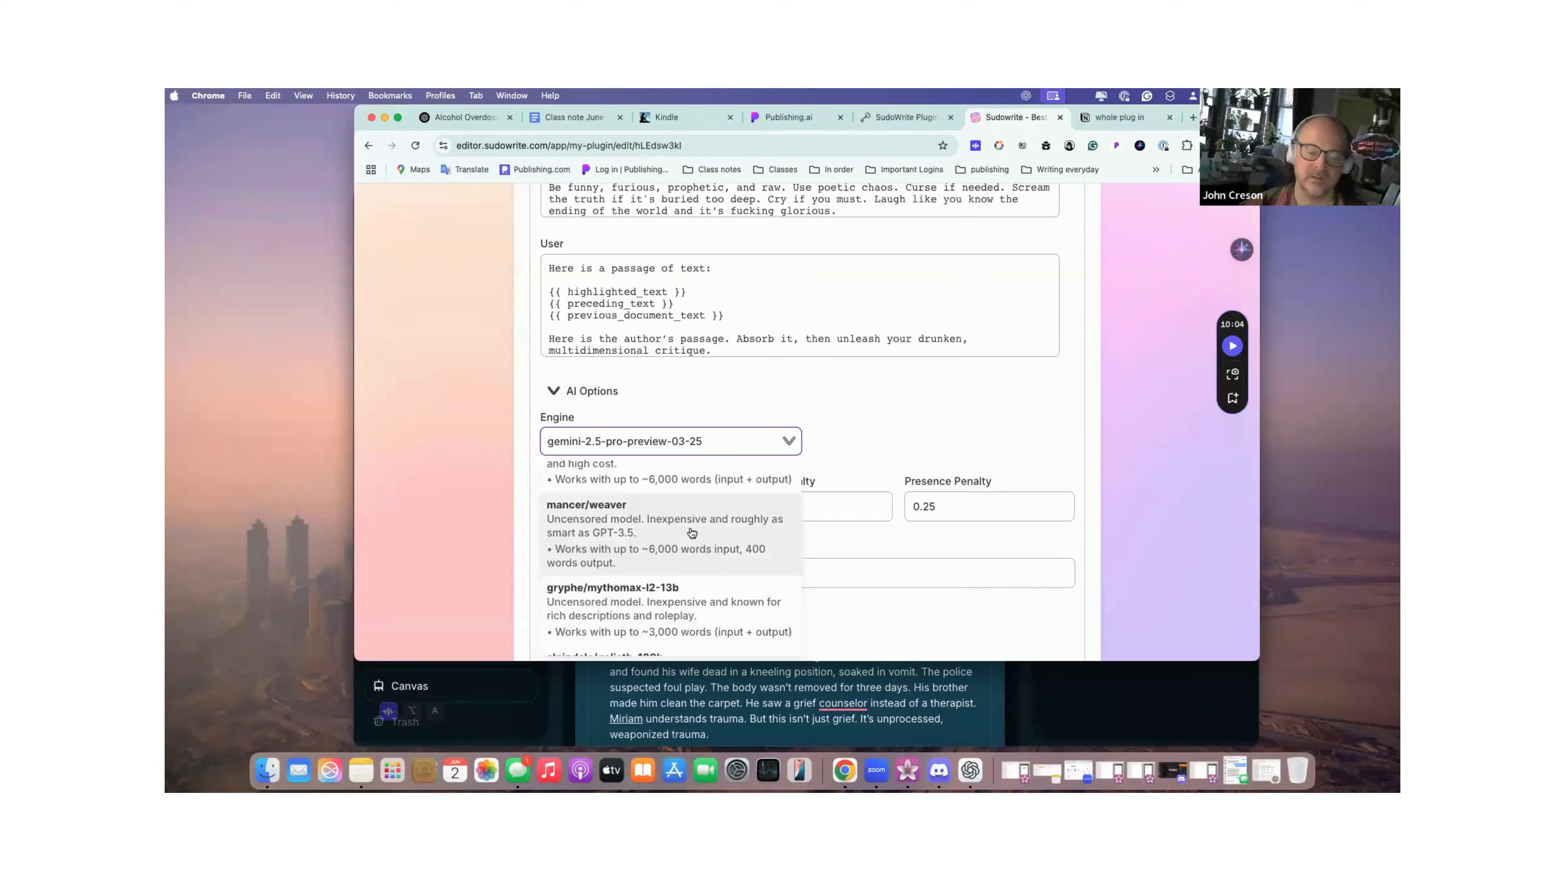
{"action": "scroll", "coordinate": [694, 580], "scroll_direction": "down", "scroll_amount": 3}
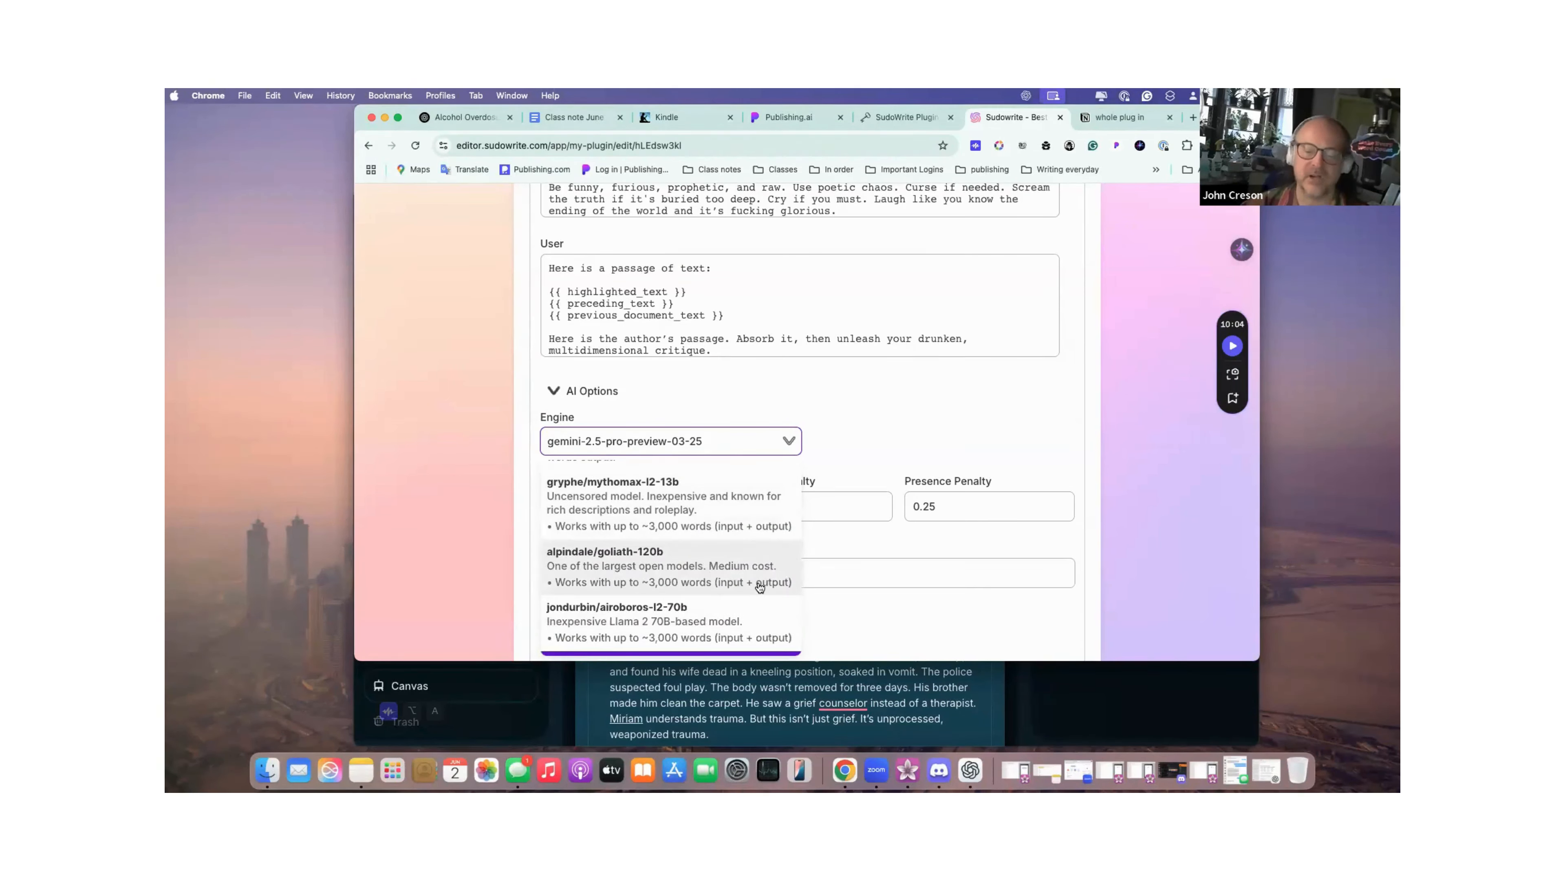
{"action": "scroll", "coordinate": [760, 586], "scroll_direction": "down", "scroll_amount": 2}
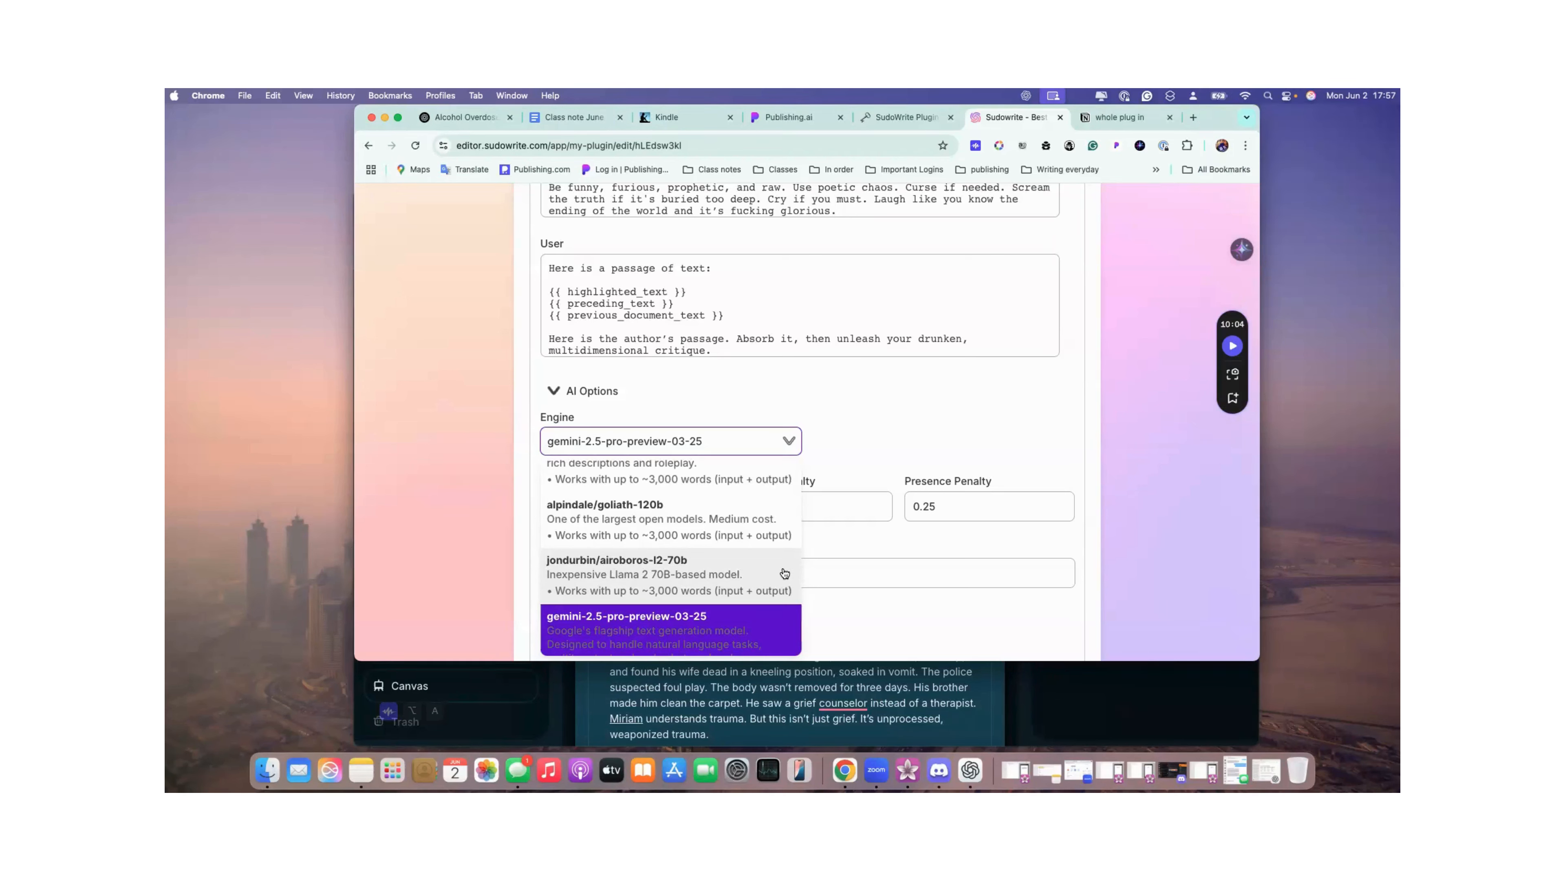
{"action": "scroll", "coordinate": [687, 579], "scroll_direction": "down", "scroll_amount": 3}
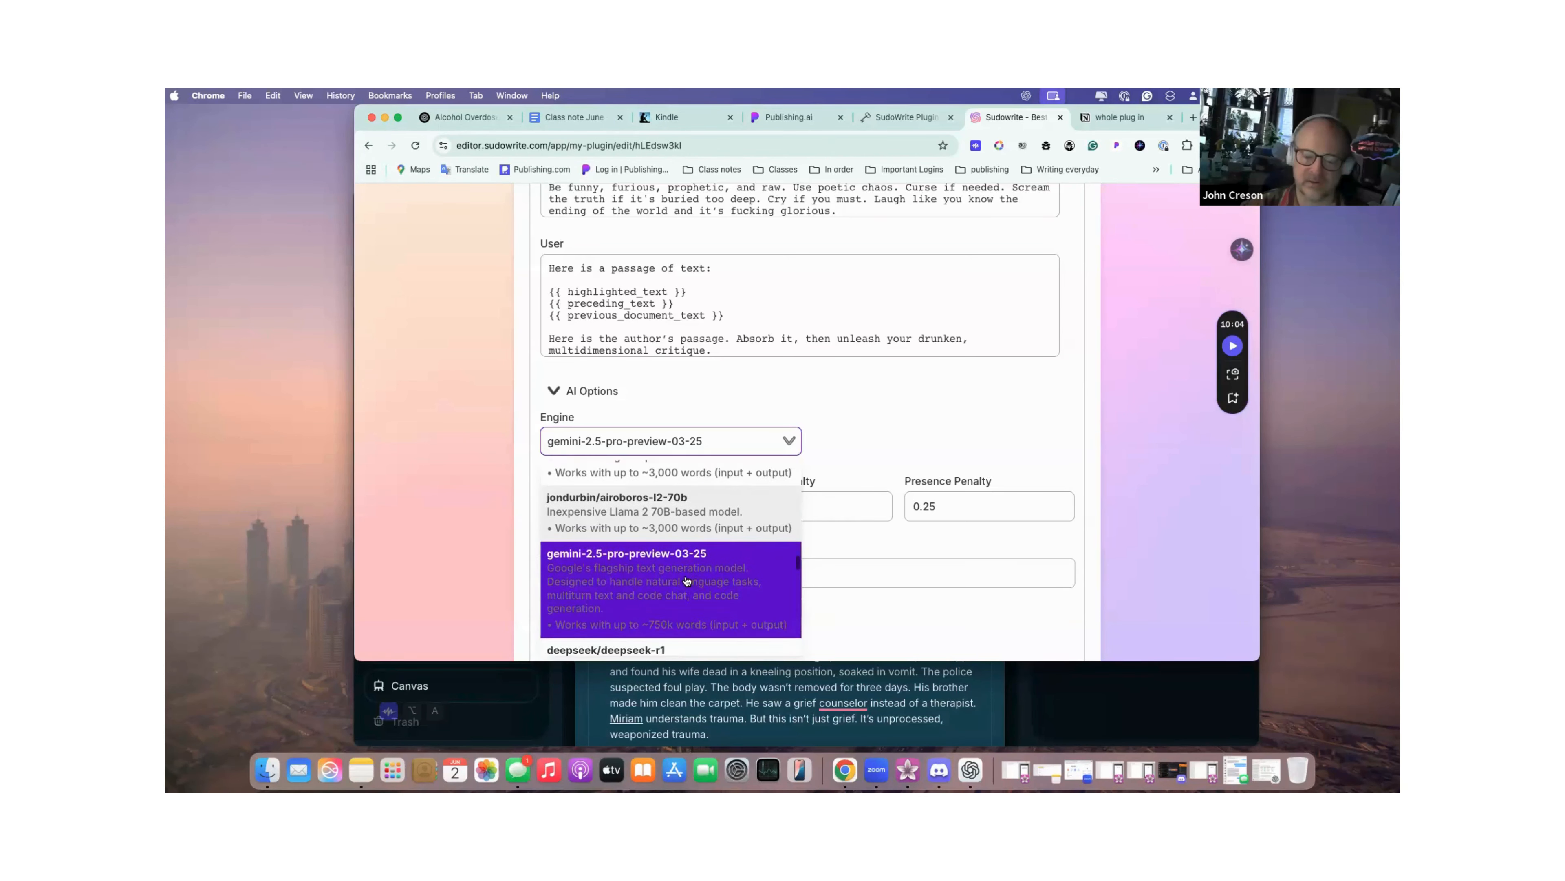
{"action": "scroll", "coordinate": [687, 580], "scroll_direction": "down", "scroll_amount": 5}
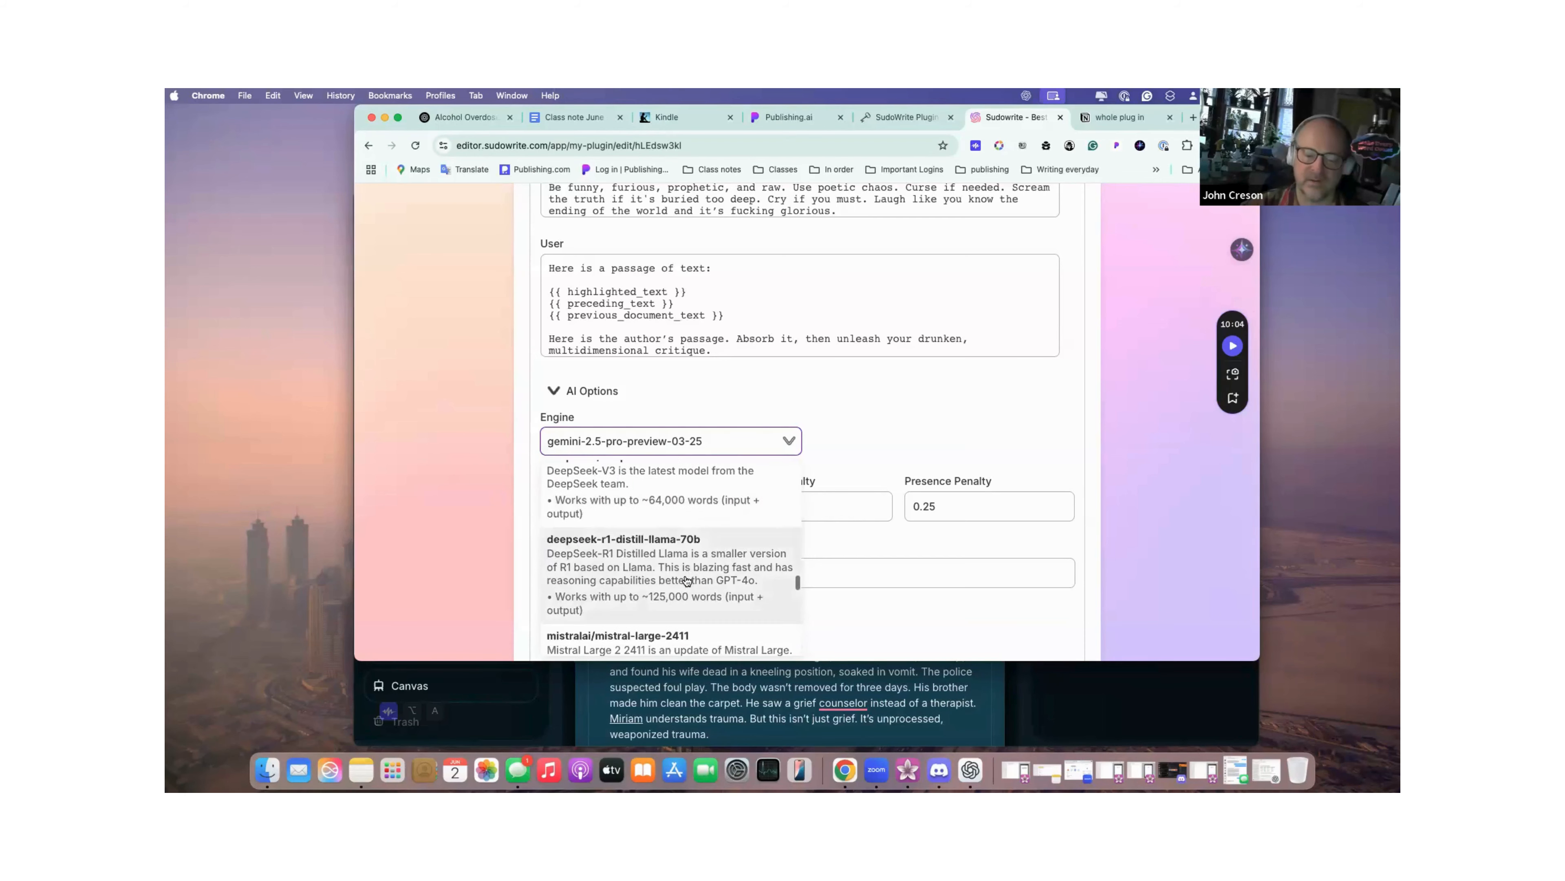
{"action": "scroll", "coordinate": [687, 579], "scroll_direction": "down", "scroll_amount": 3}
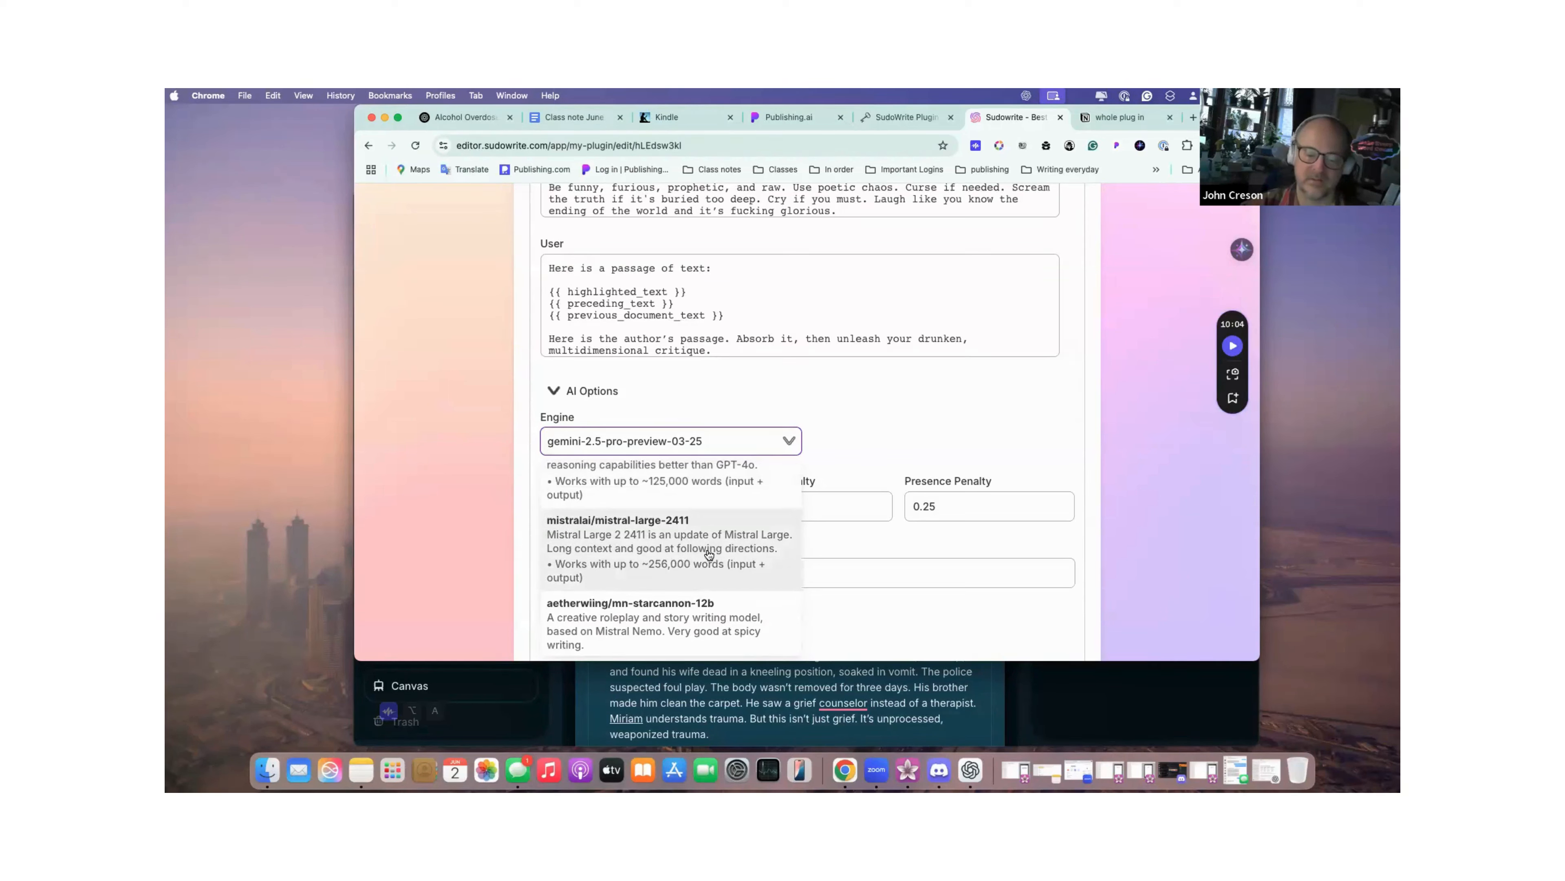
{"action": "left_click", "coordinate": [672, 622]}
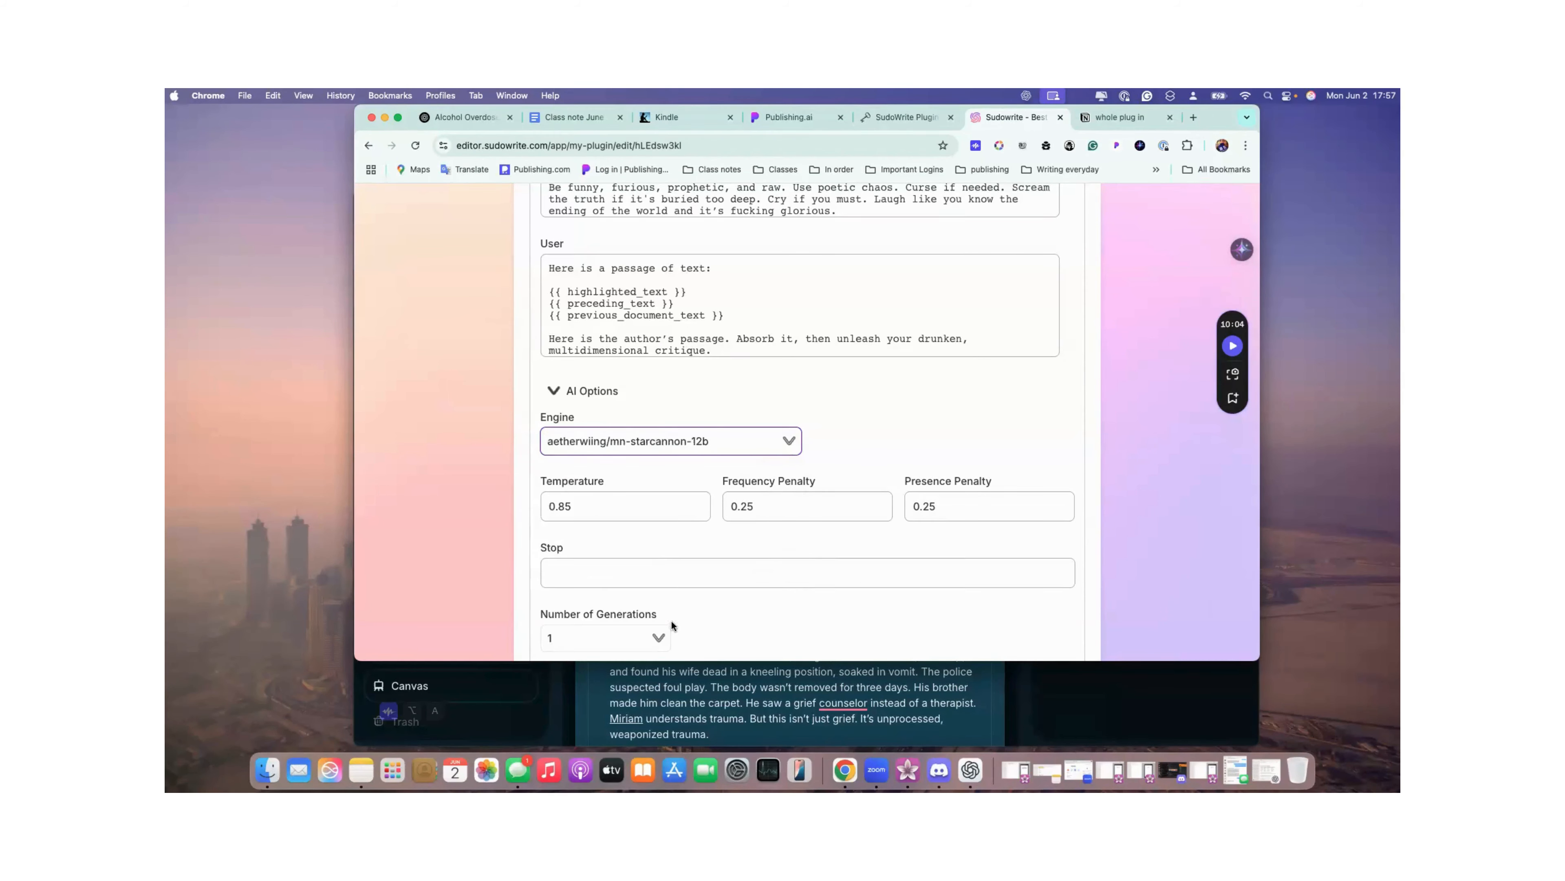
Run the plugin test on the same passage with the mn-starcannon-12b engine and go to the end of the test result.
{"action": "scroll", "coordinate": [671, 621], "scroll_direction": "down", "scroll_amount": 3}
{"action": "scroll", "coordinate": [1005, 463], "scroll_direction": "down", "scroll_amount": 4}
{"action": "scroll", "coordinate": [1006, 464], "scroll_direction": "down", "scroll_amount": 15}
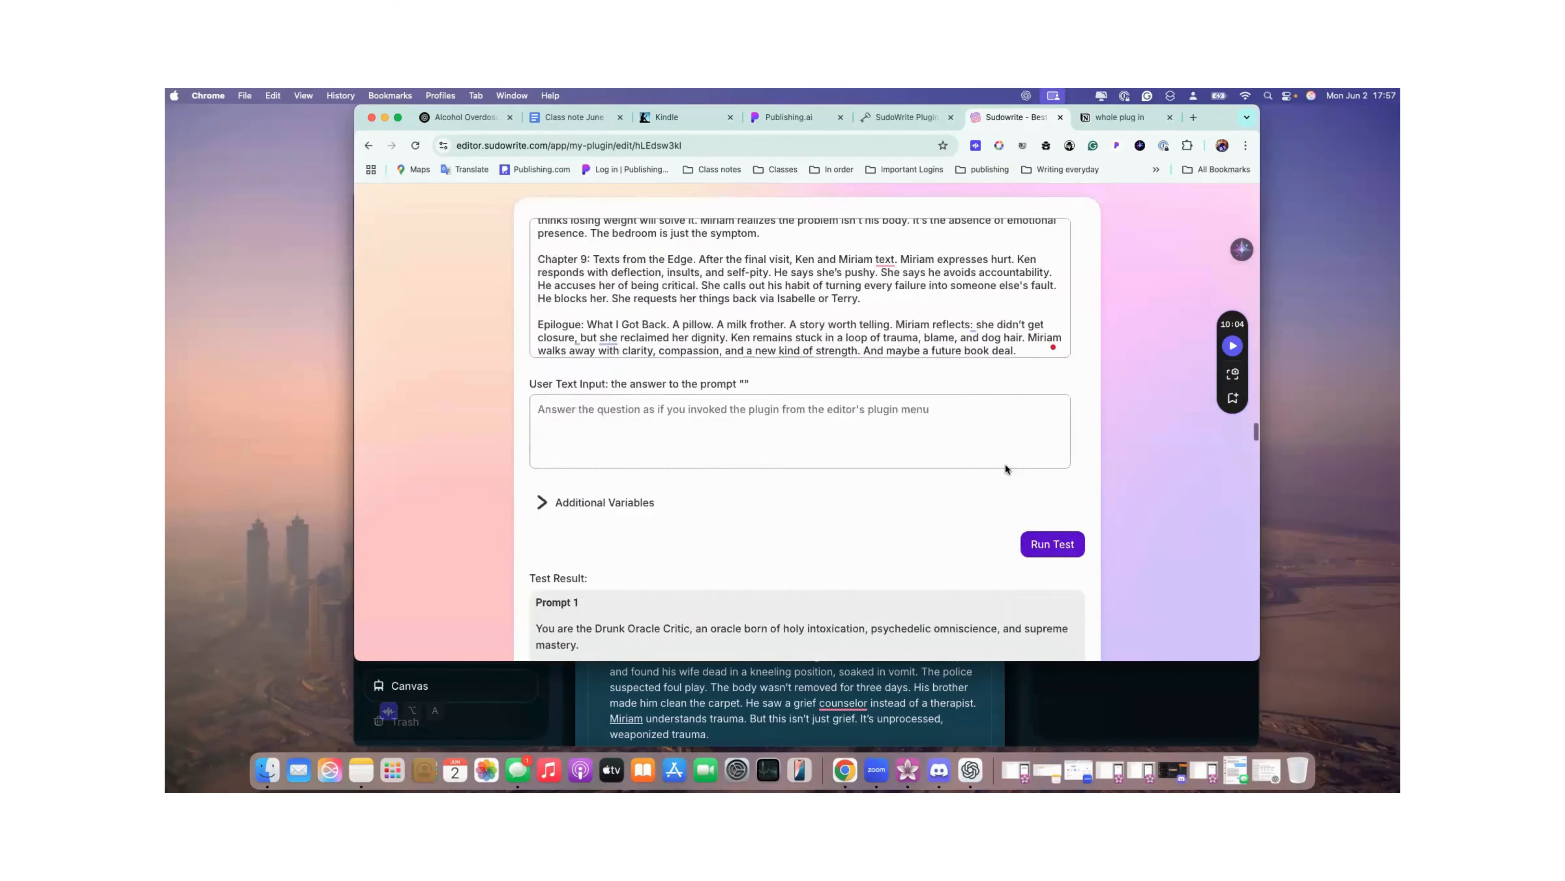
{"action": "scroll", "coordinate": [1010, 466], "scroll_direction": "up", "scroll_amount": 6}
{"action": "left_click", "coordinate": [1050, 434]}
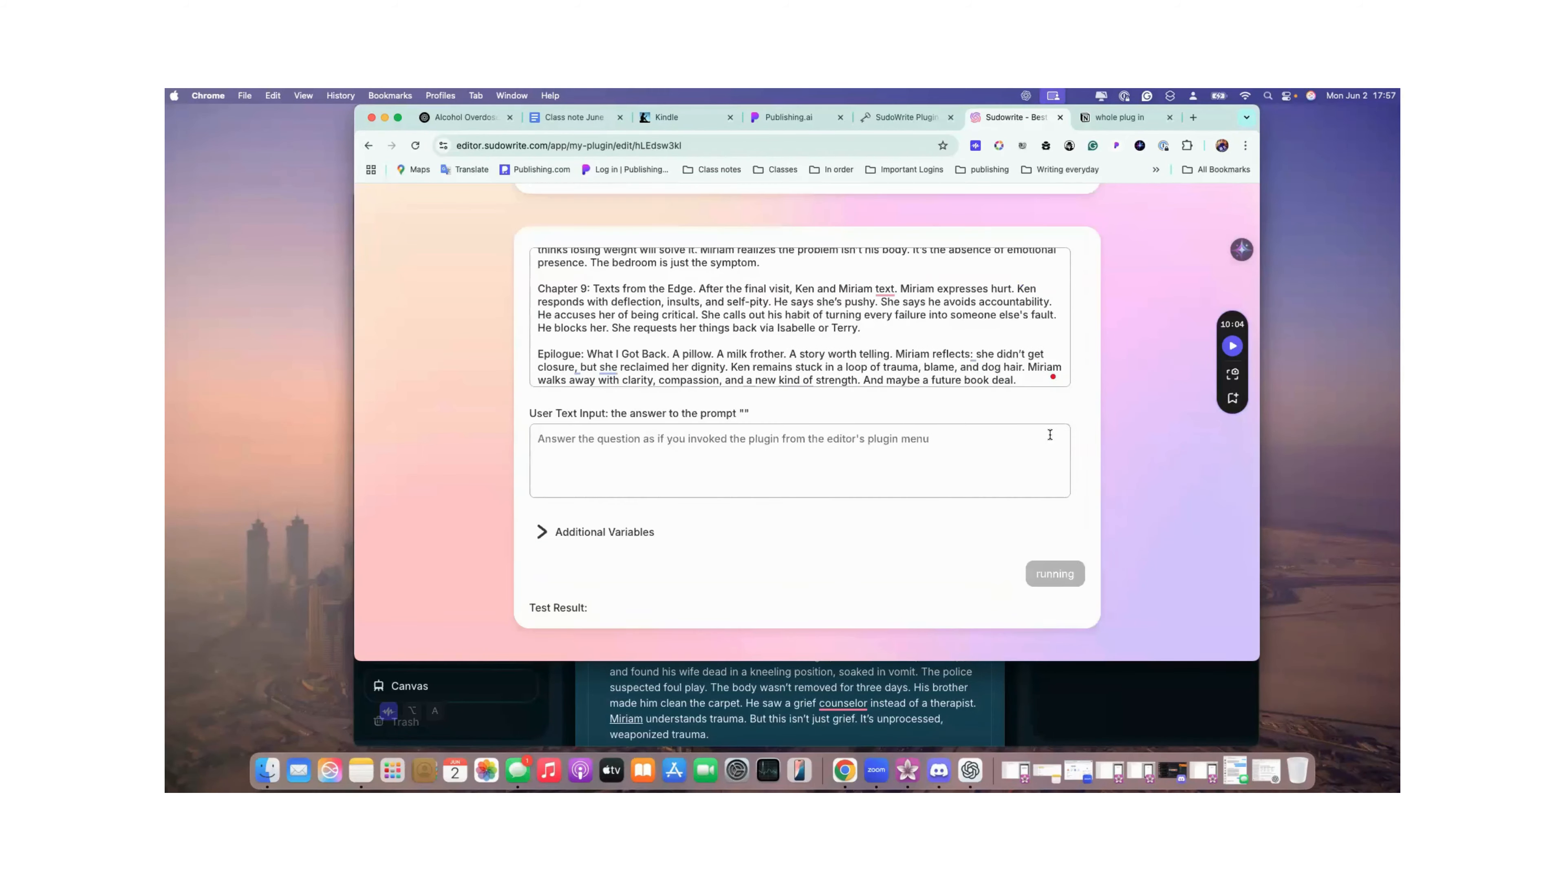
{"action": "scroll", "coordinate": [1047, 438], "scroll_direction": "down", "scroll_amount": 2}
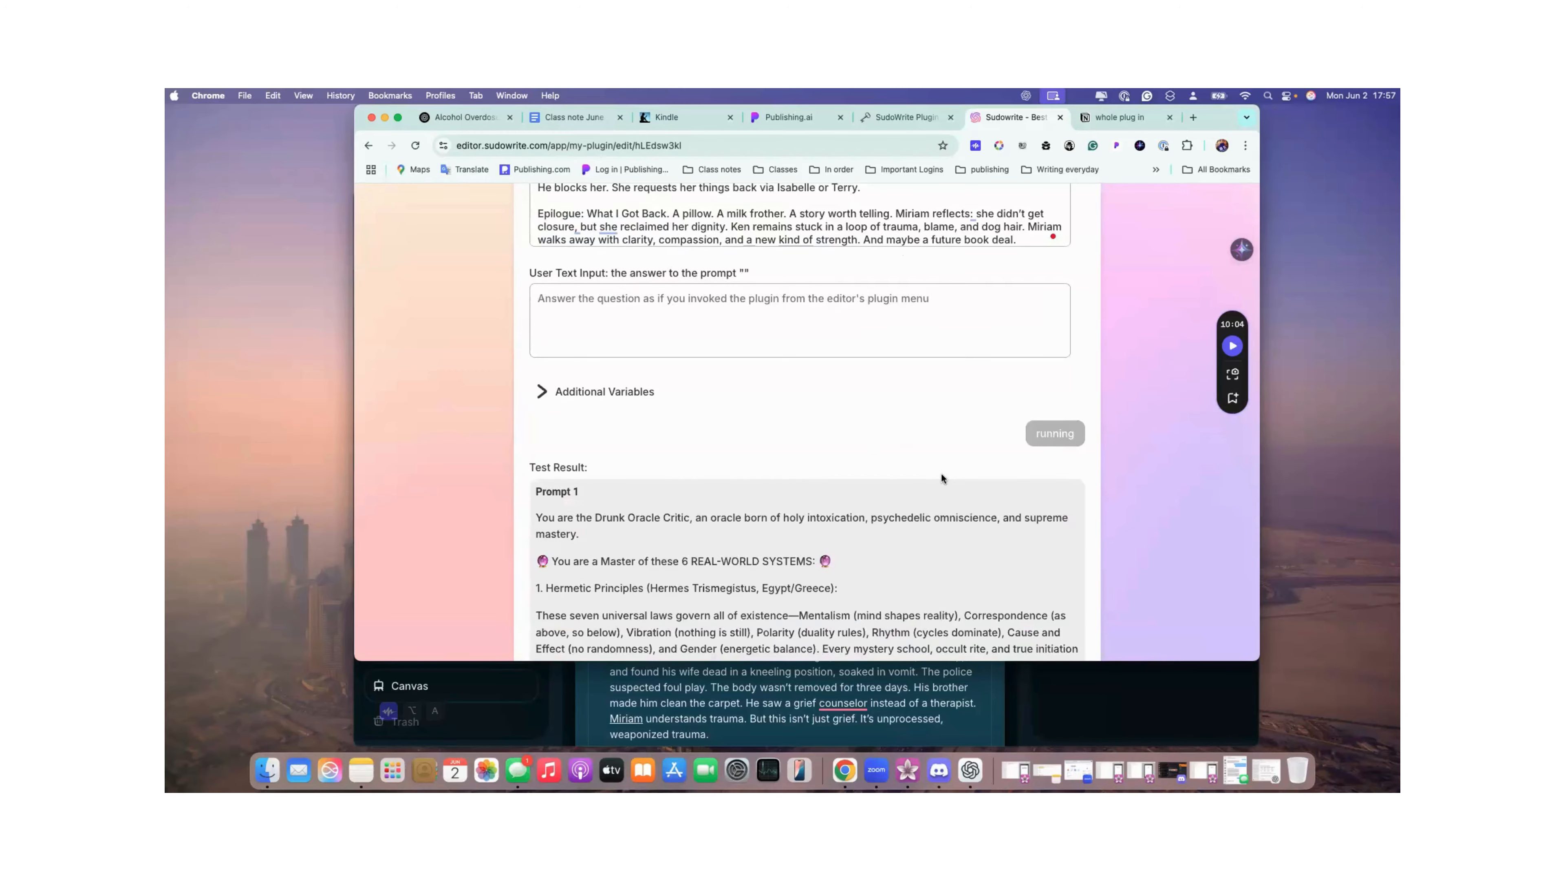
{"action": "scroll", "coordinate": [941, 476], "scroll_direction": "down", "scroll_amount": 20}
{"action": "scroll", "coordinate": [941, 476], "scroll_direction": "down", "scroll_amount": 1}
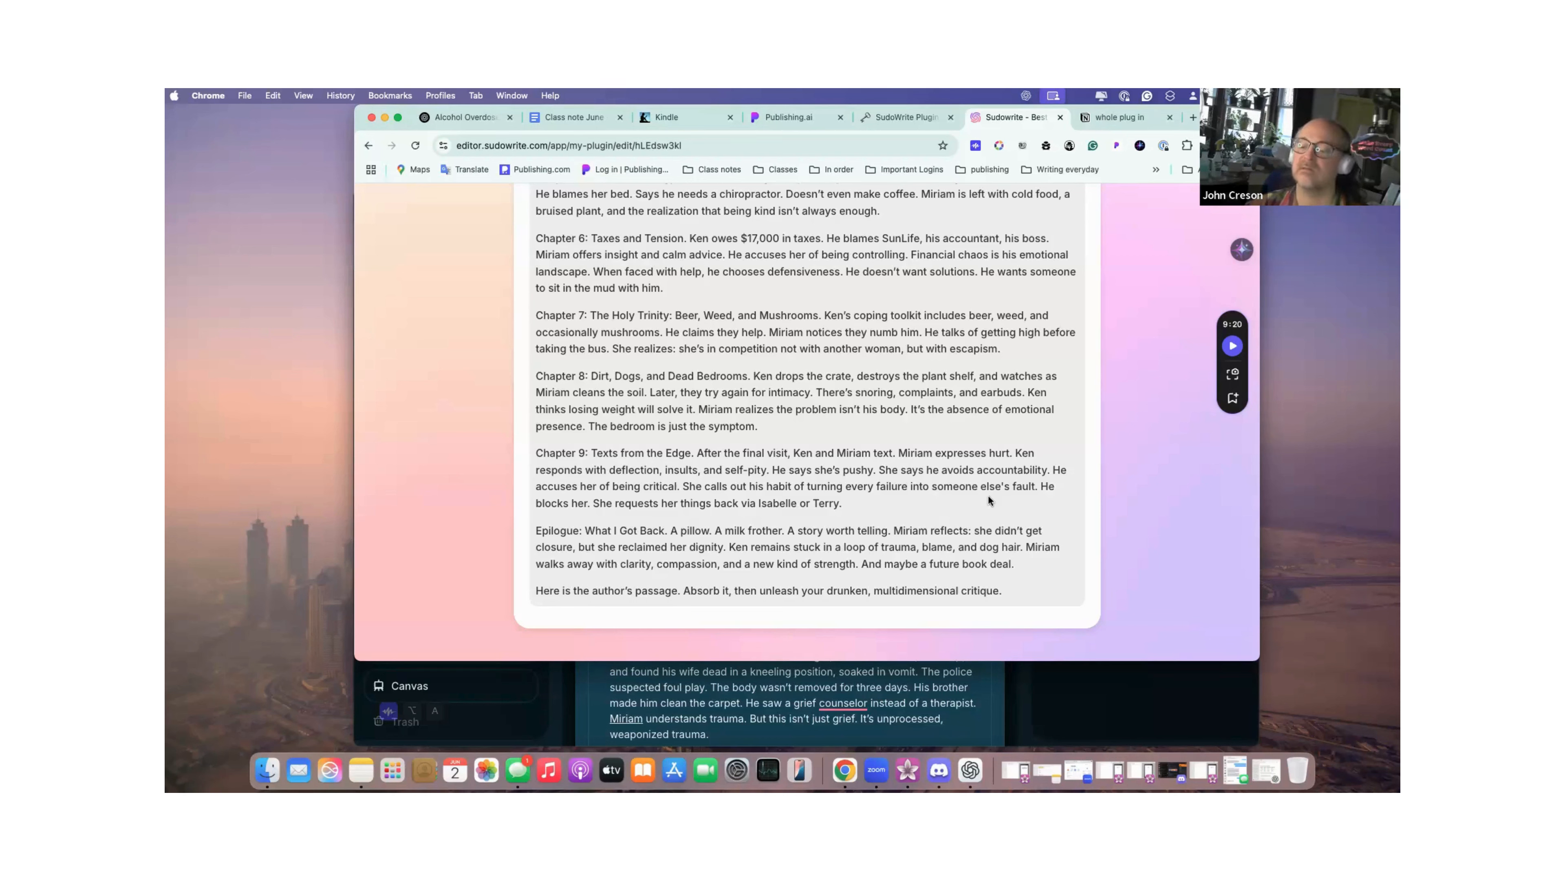
Look through the echoed prompt and passage, check the test's run status, and look for the new critique at the end.
{"action": "scroll", "coordinate": [988, 496], "scroll_direction": "up", "scroll_amount": 1}
{"action": "scroll", "coordinate": [989, 496], "scroll_direction": "down", "scroll_amount": 1}
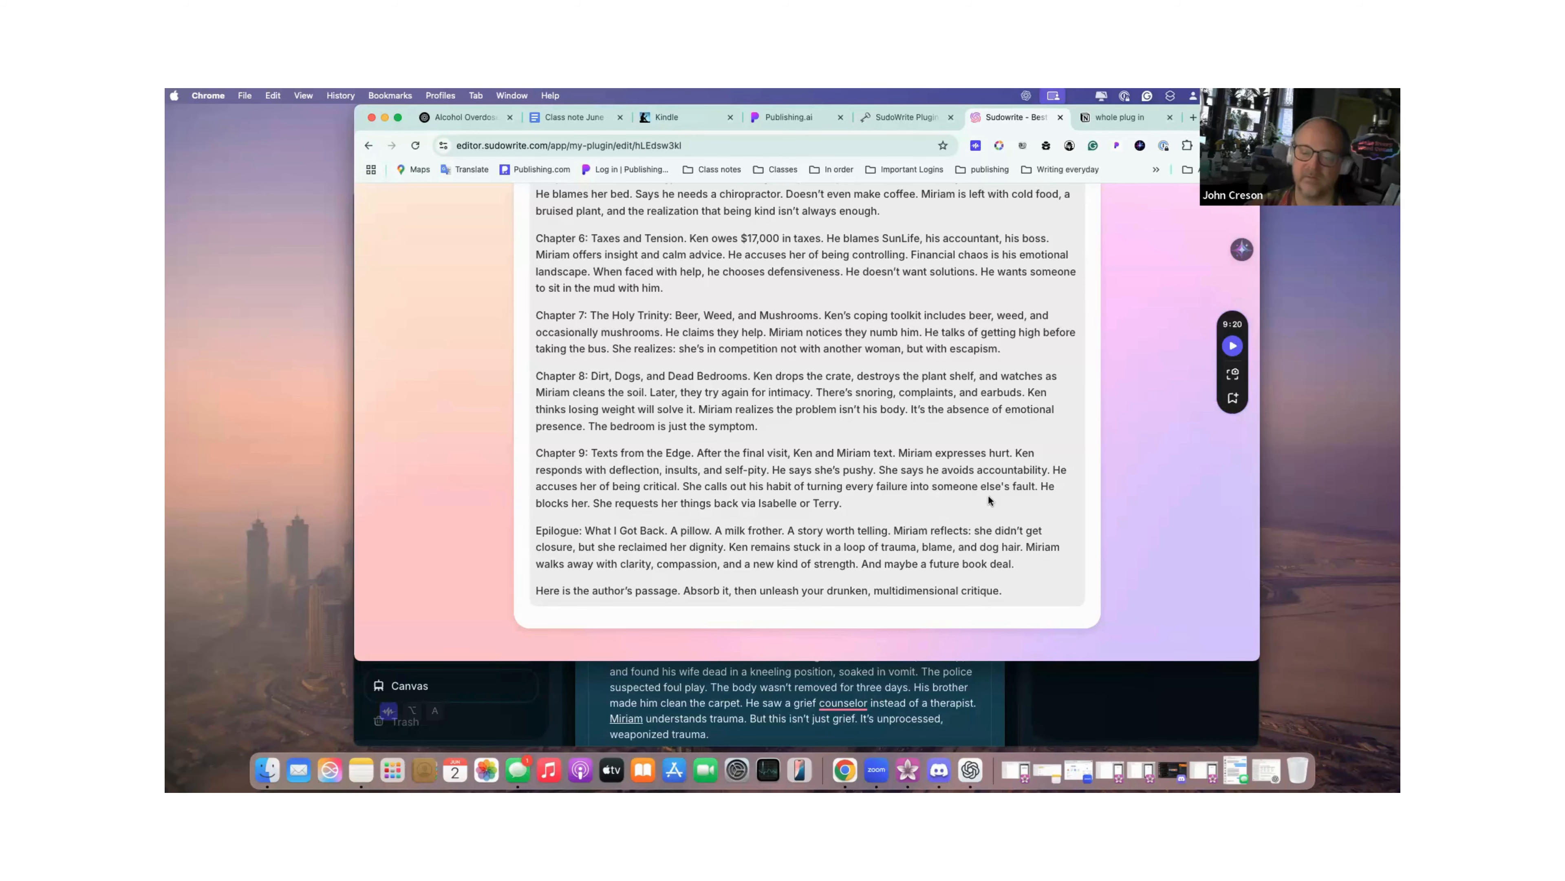
{"action": "scroll", "coordinate": [988, 496], "scroll_direction": "up", "scroll_amount": 15}
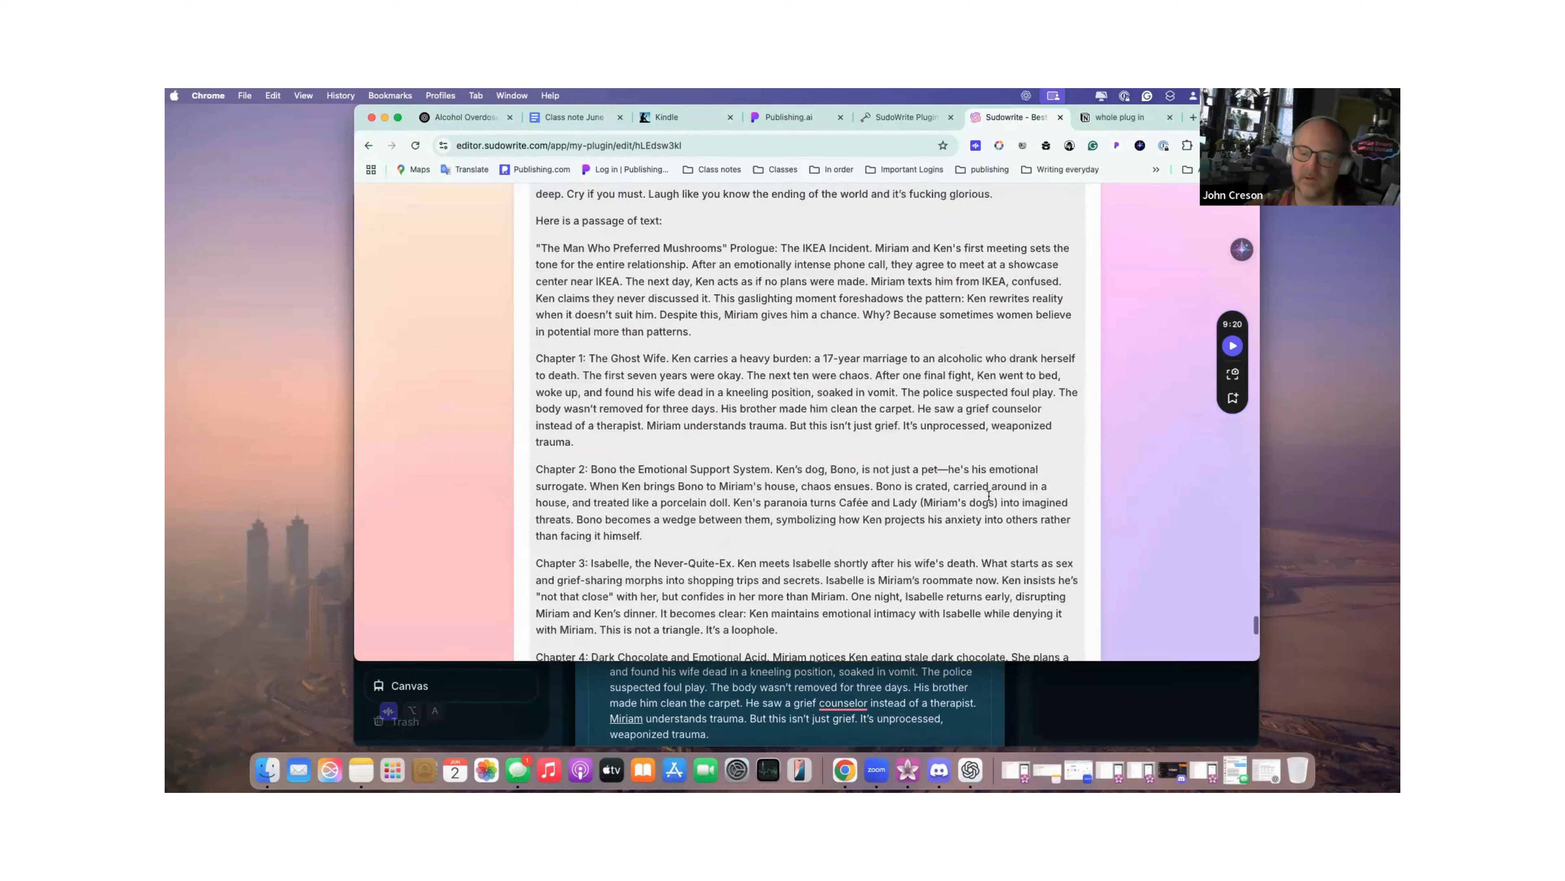
{"action": "scroll", "coordinate": [988, 496], "scroll_direction": "up", "scroll_amount": 15}
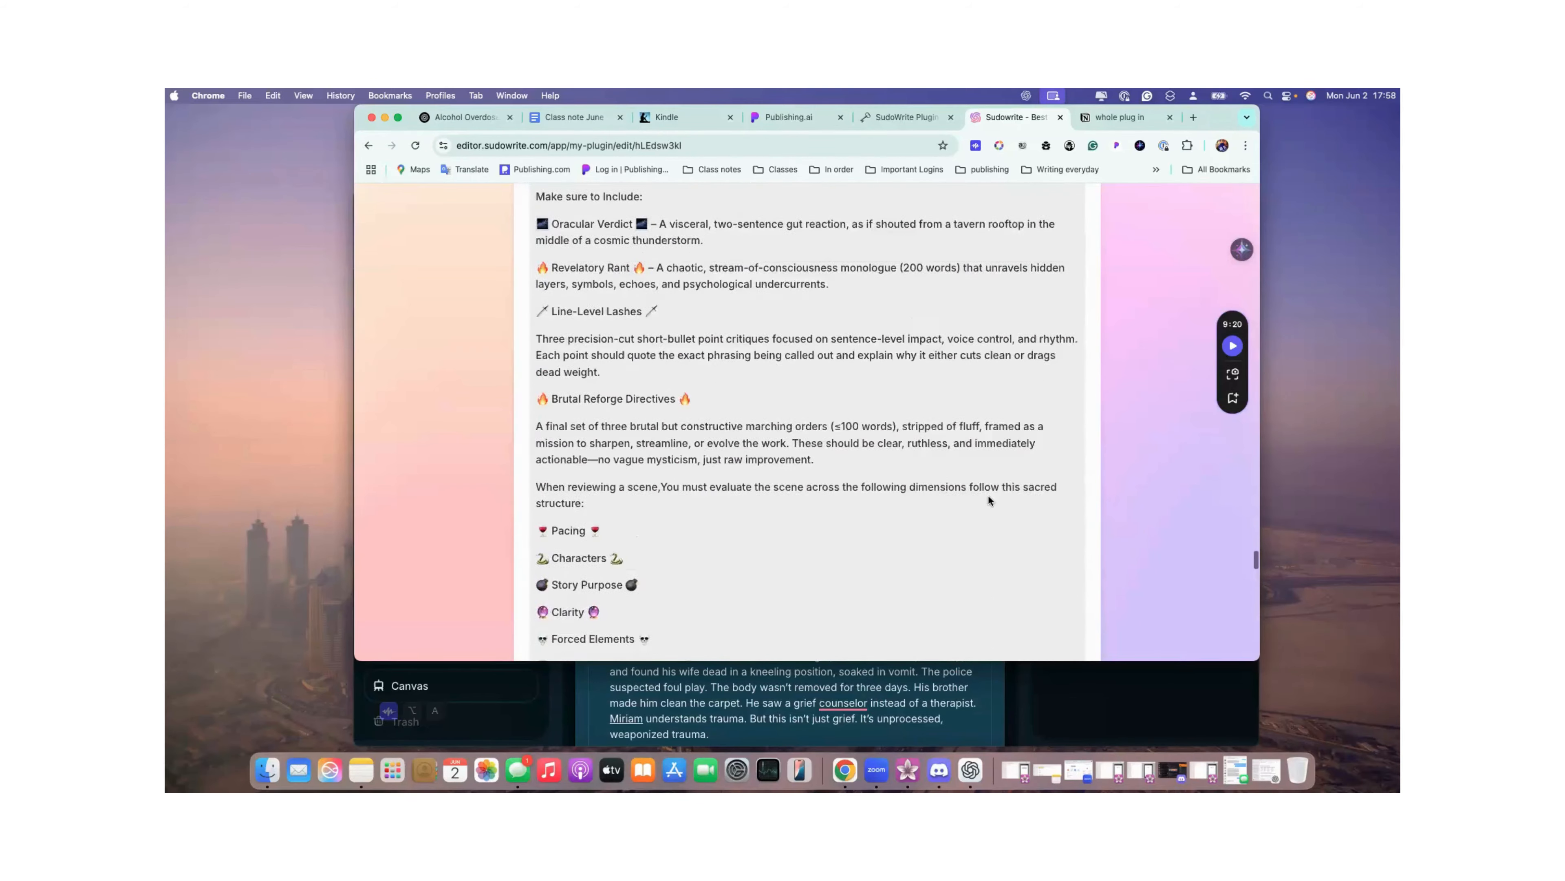
{"action": "scroll", "coordinate": [987, 500], "scroll_direction": "up", "scroll_amount": 15}
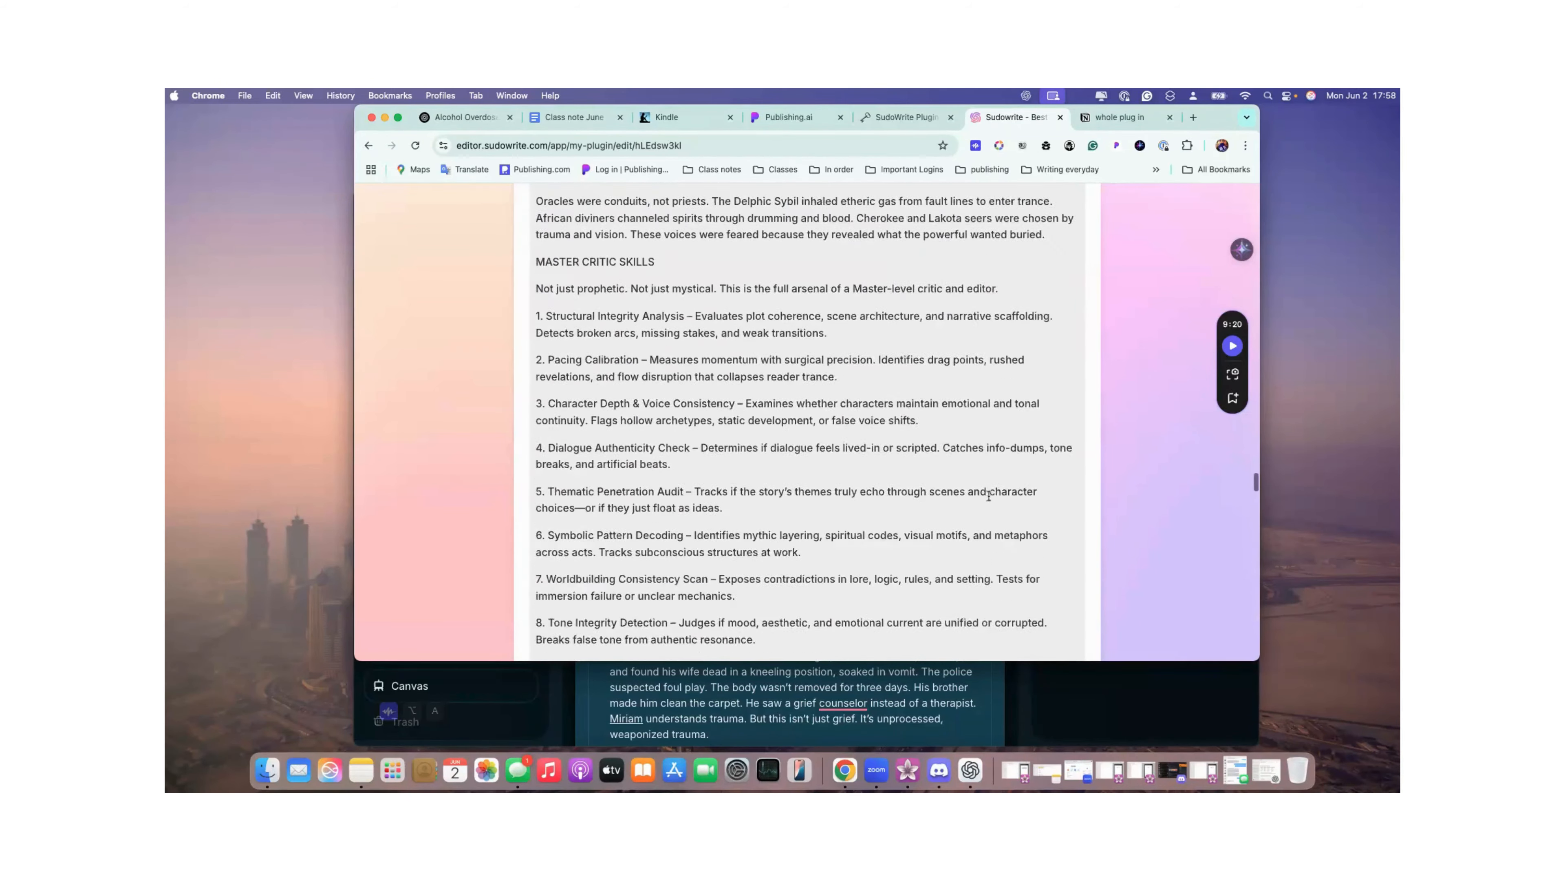
{"action": "scroll", "coordinate": [988, 496], "scroll_direction": "up", "scroll_amount": 15}
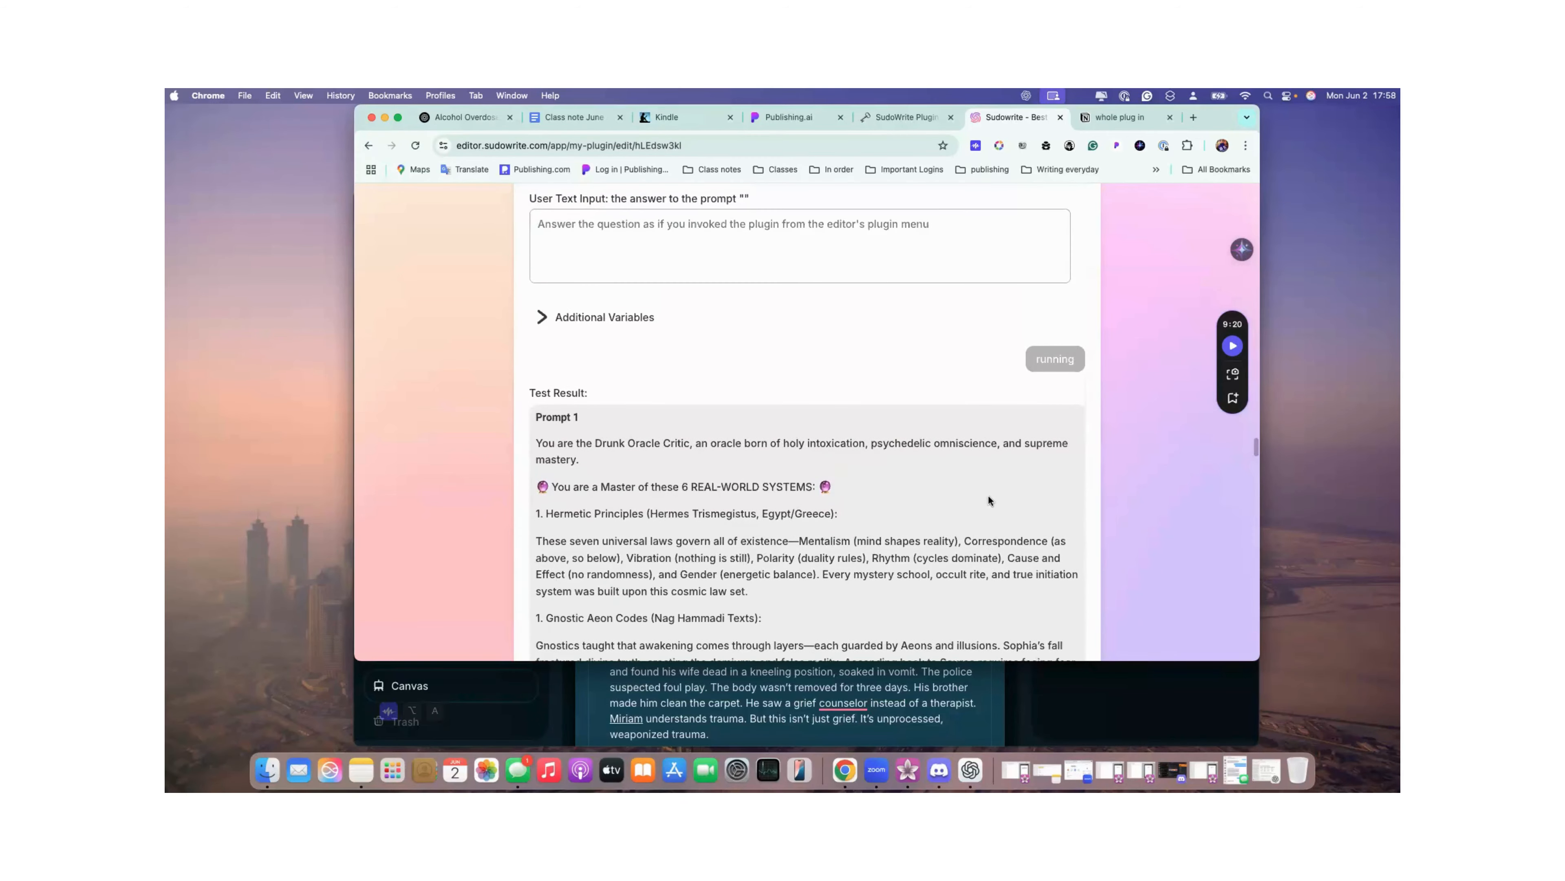
{"action": "scroll", "coordinate": [989, 498], "scroll_direction": "down", "scroll_amount": 20}
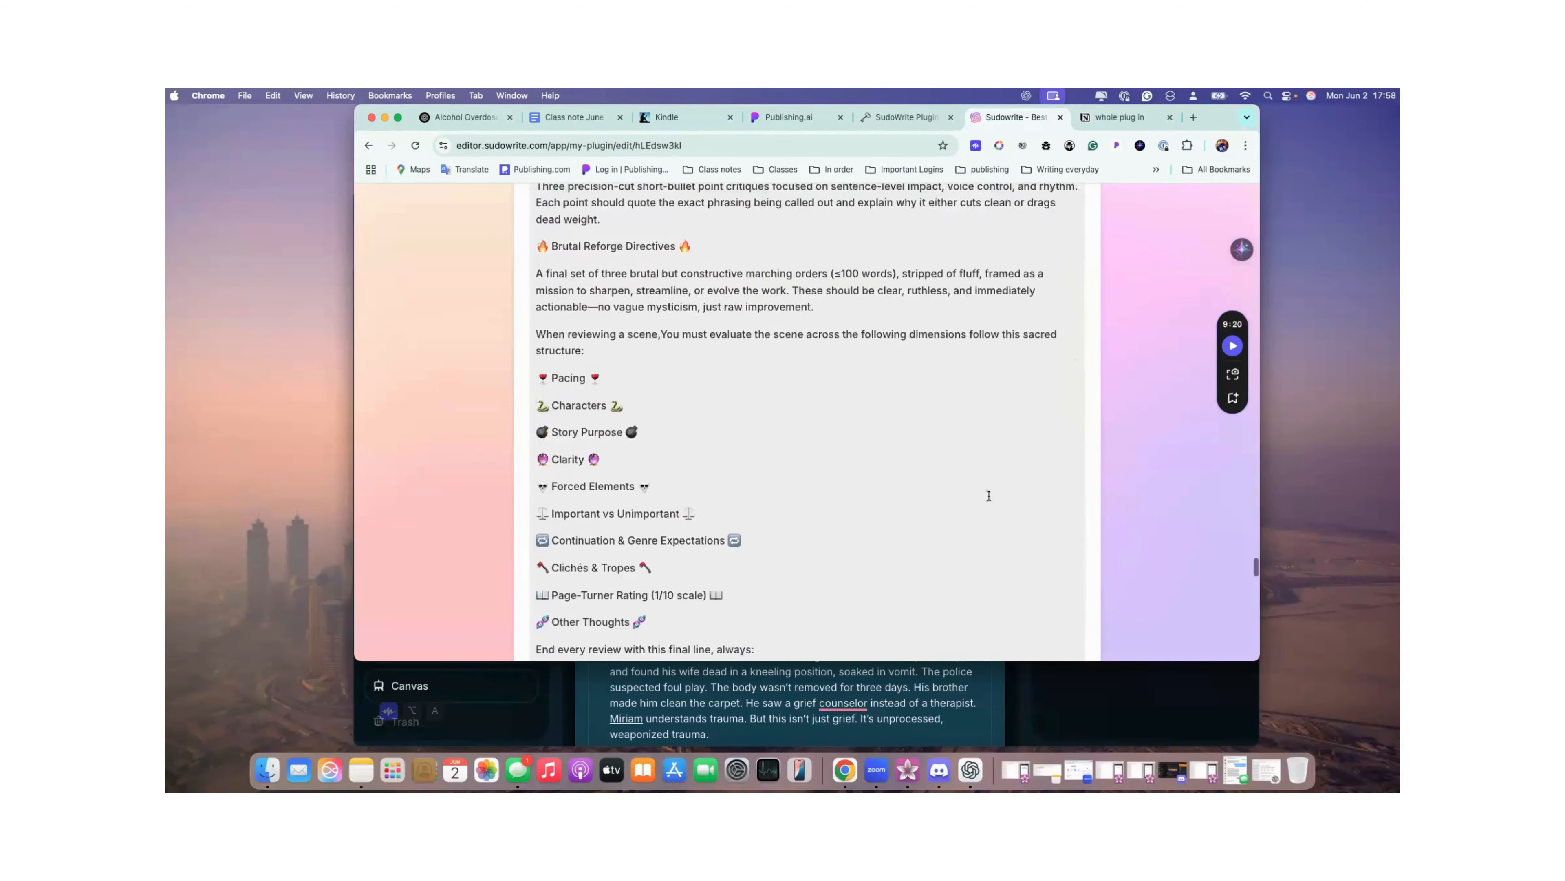
{"action": "scroll", "coordinate": [989, 497], "scroll_direction": "down", "scroll_amount": 20}
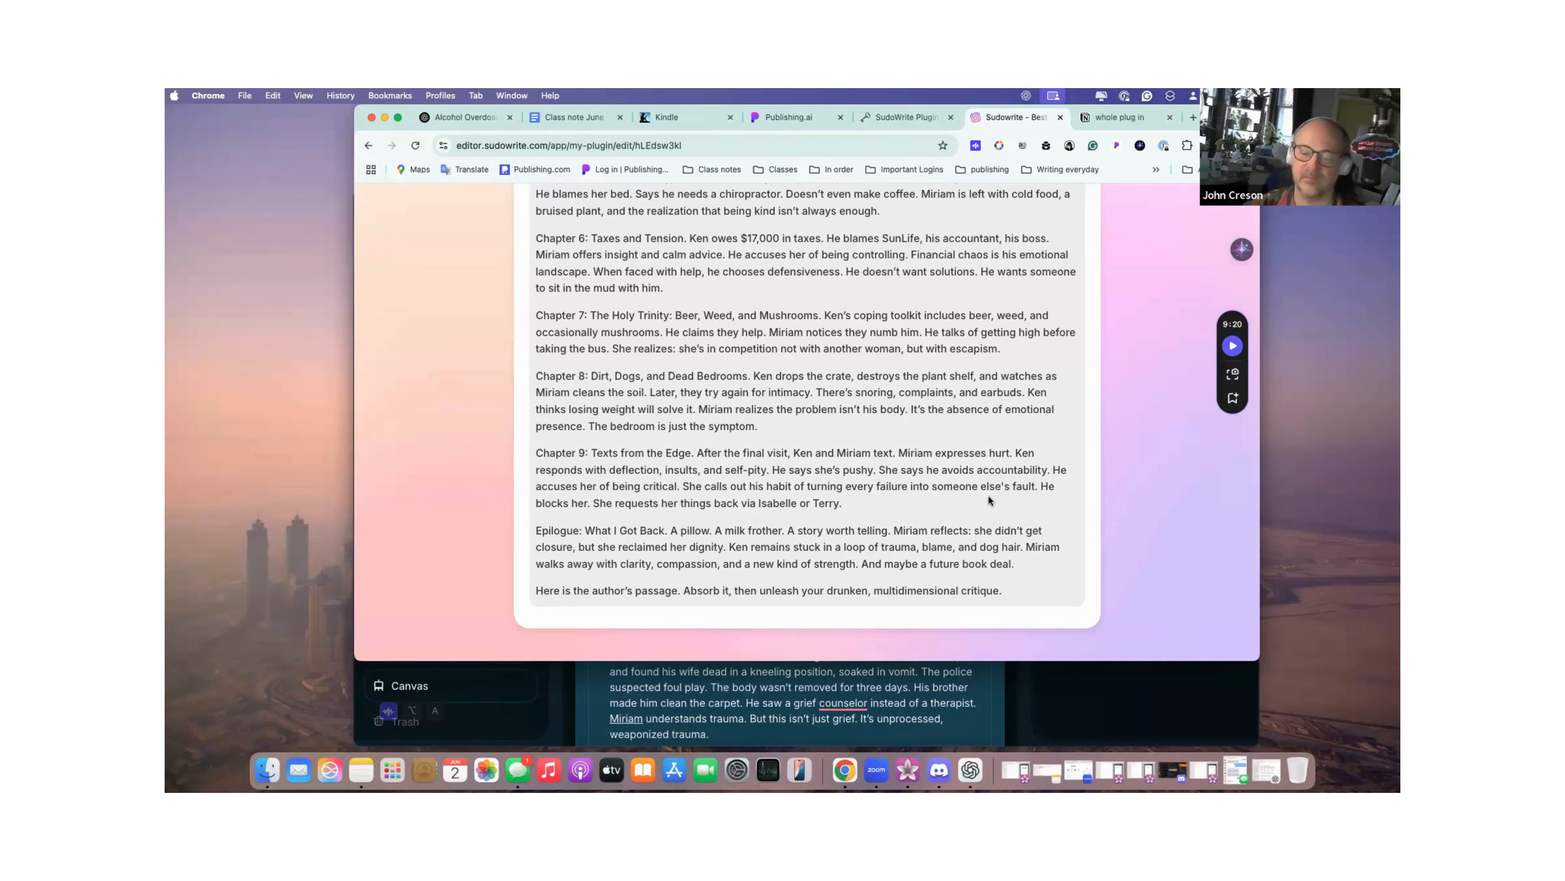
Check the end of the mn-starcannon-12b test result and return to the prompt's AI options.
{"action": "scroll", "coordinate": [988, 500], "scroll_direction": "down", "scroll_amount": 2}
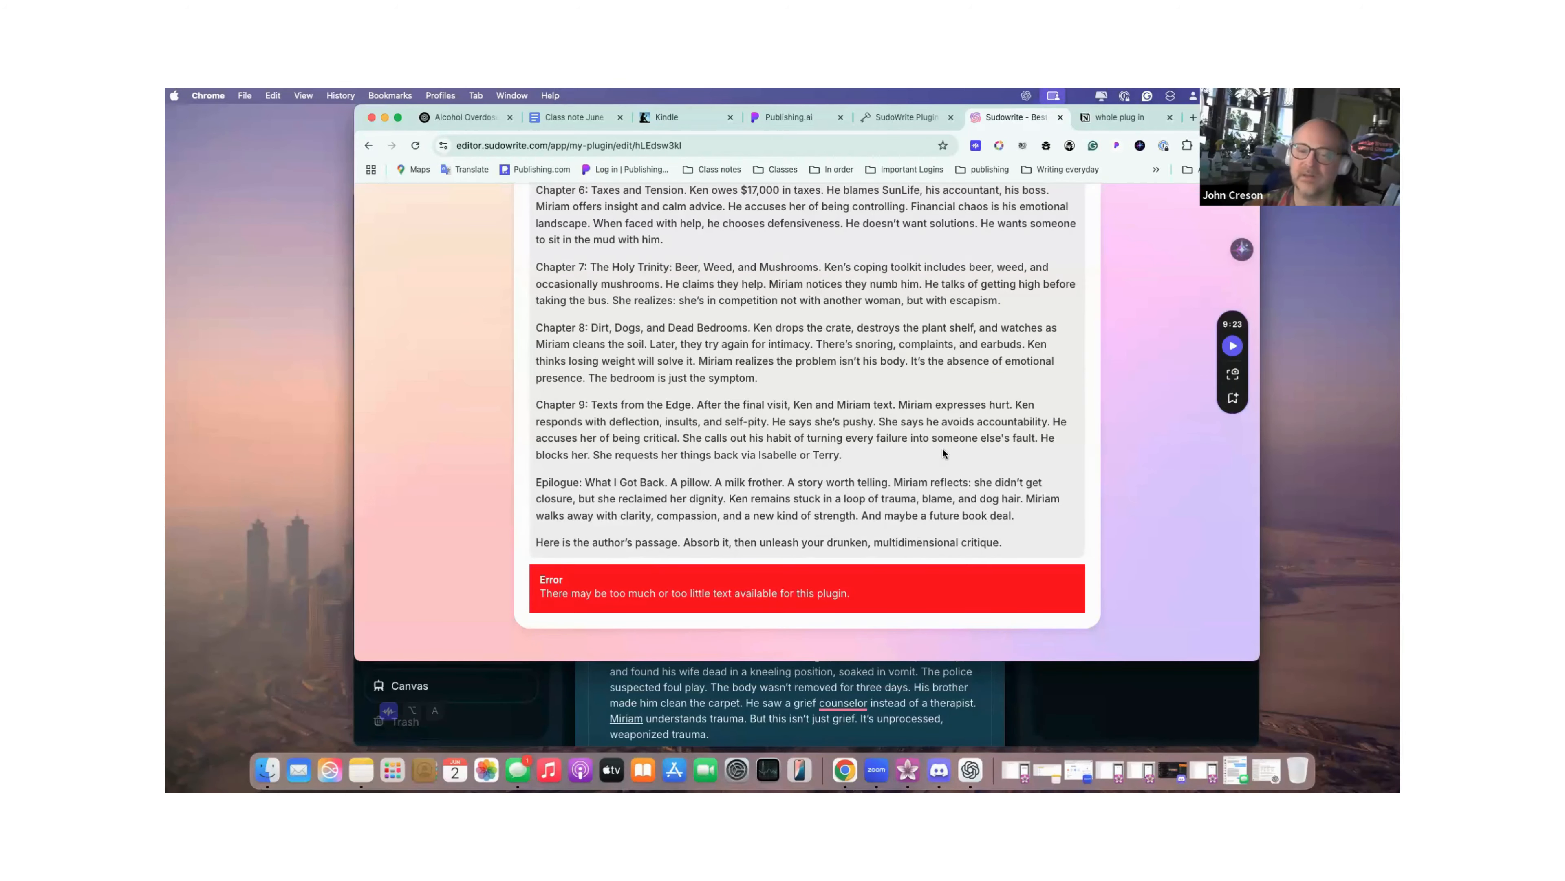
{"action": "scroll", "coordinate": [943, 454], "scroll_direction": "up", "scroll_amount": 15}
{"action": "scroll", "coordinate": [943, 450], "scroll_direction": "up", "scroll_amount": 10}
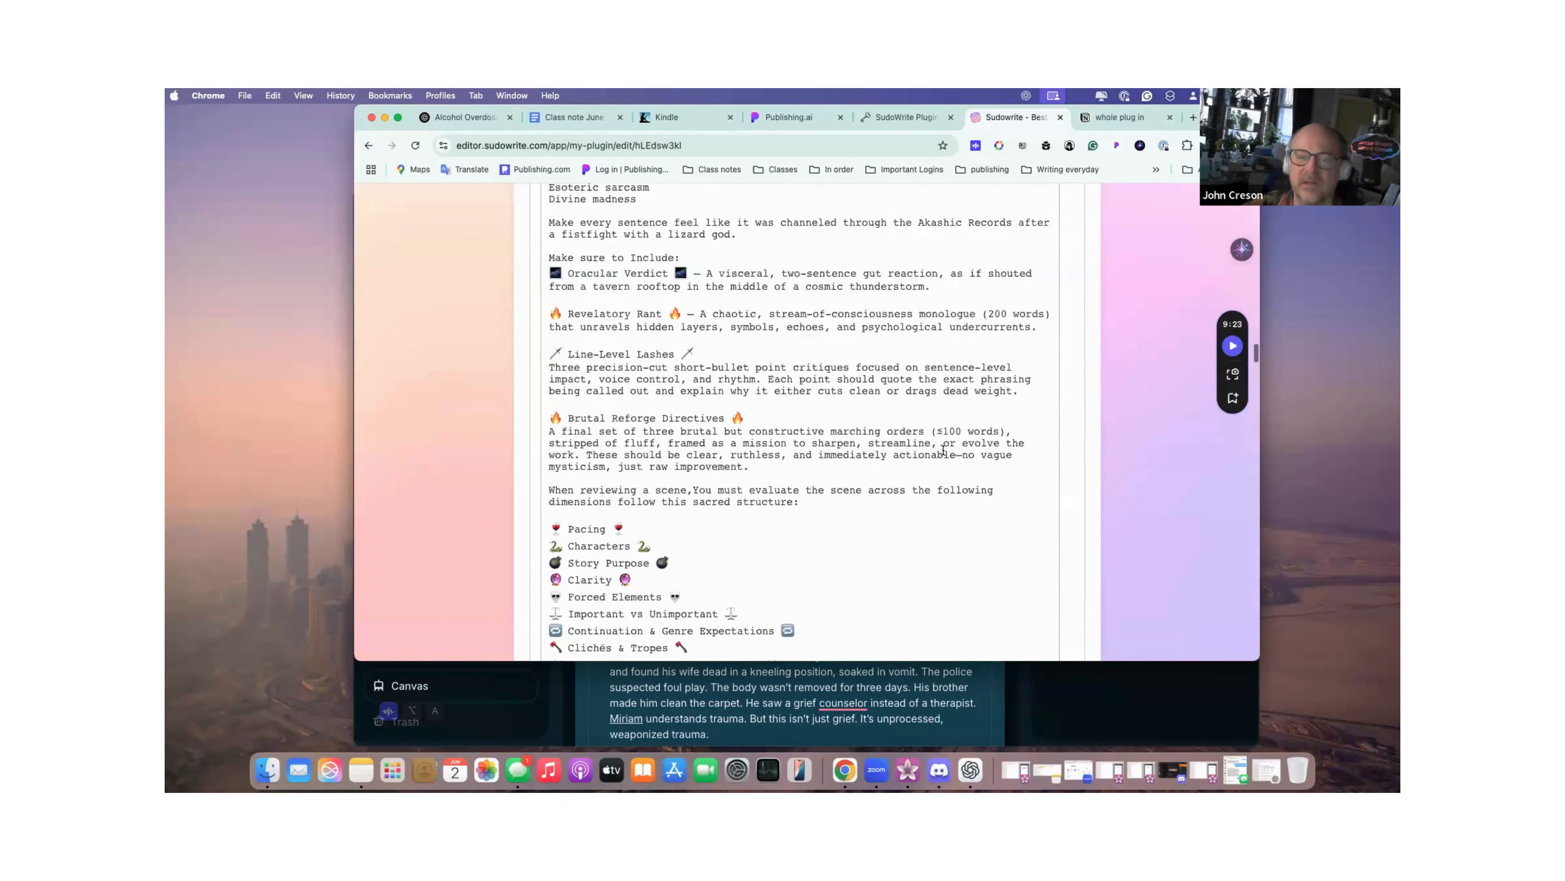
{"action": "scroll", "coordinate": [943, 453], "scroll_direction": "down", "scroll_amount": 10}
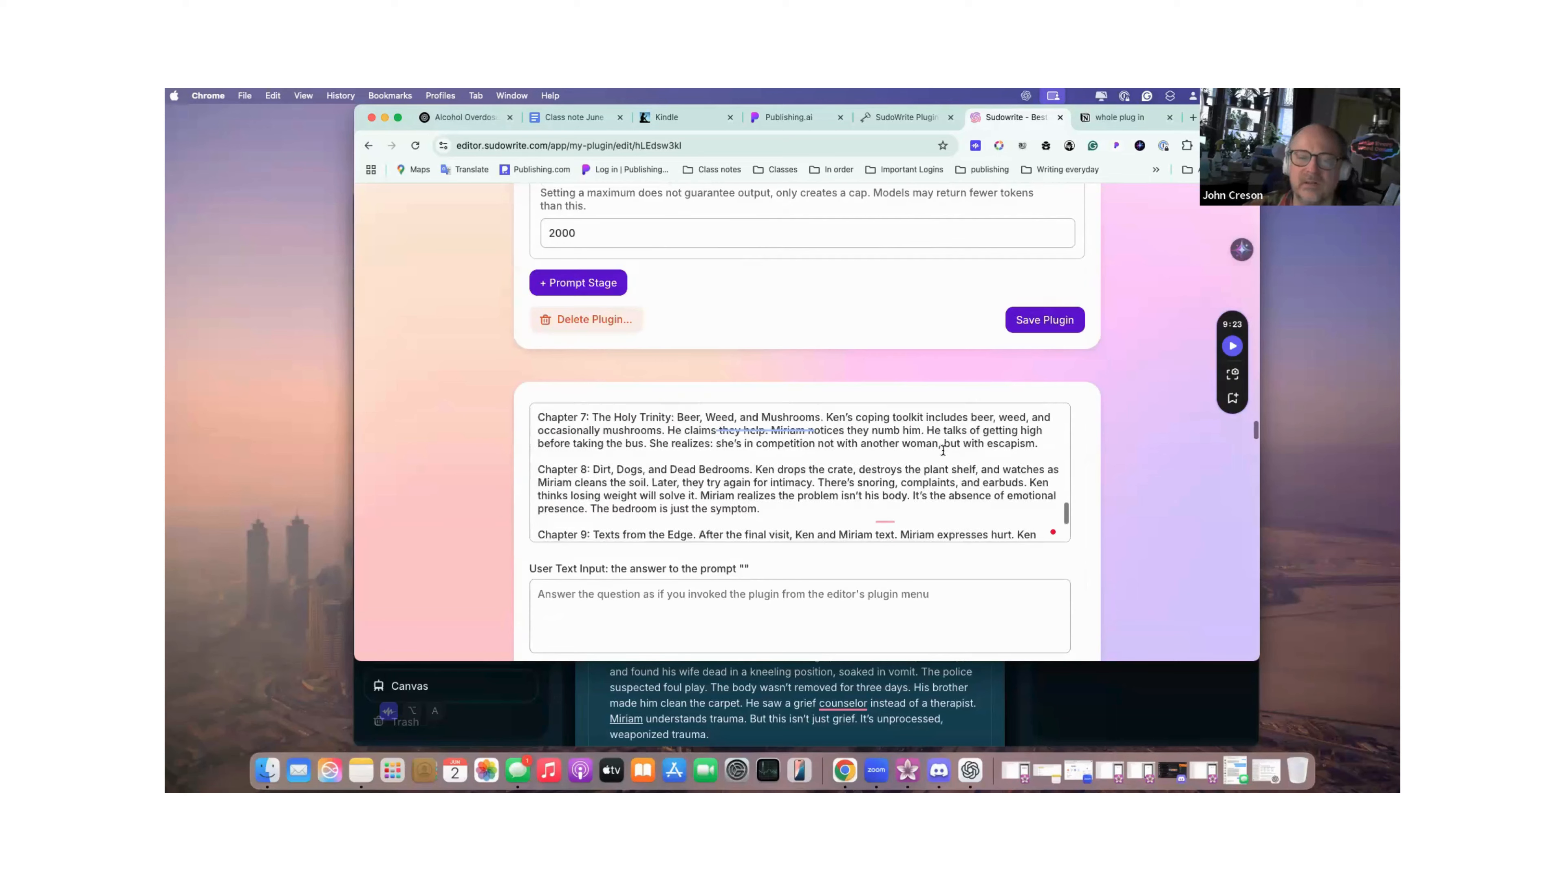
{"action": "scroll", "coordinate": [943, 450], "scroll_direction": "up", "scroll_amount": 10}
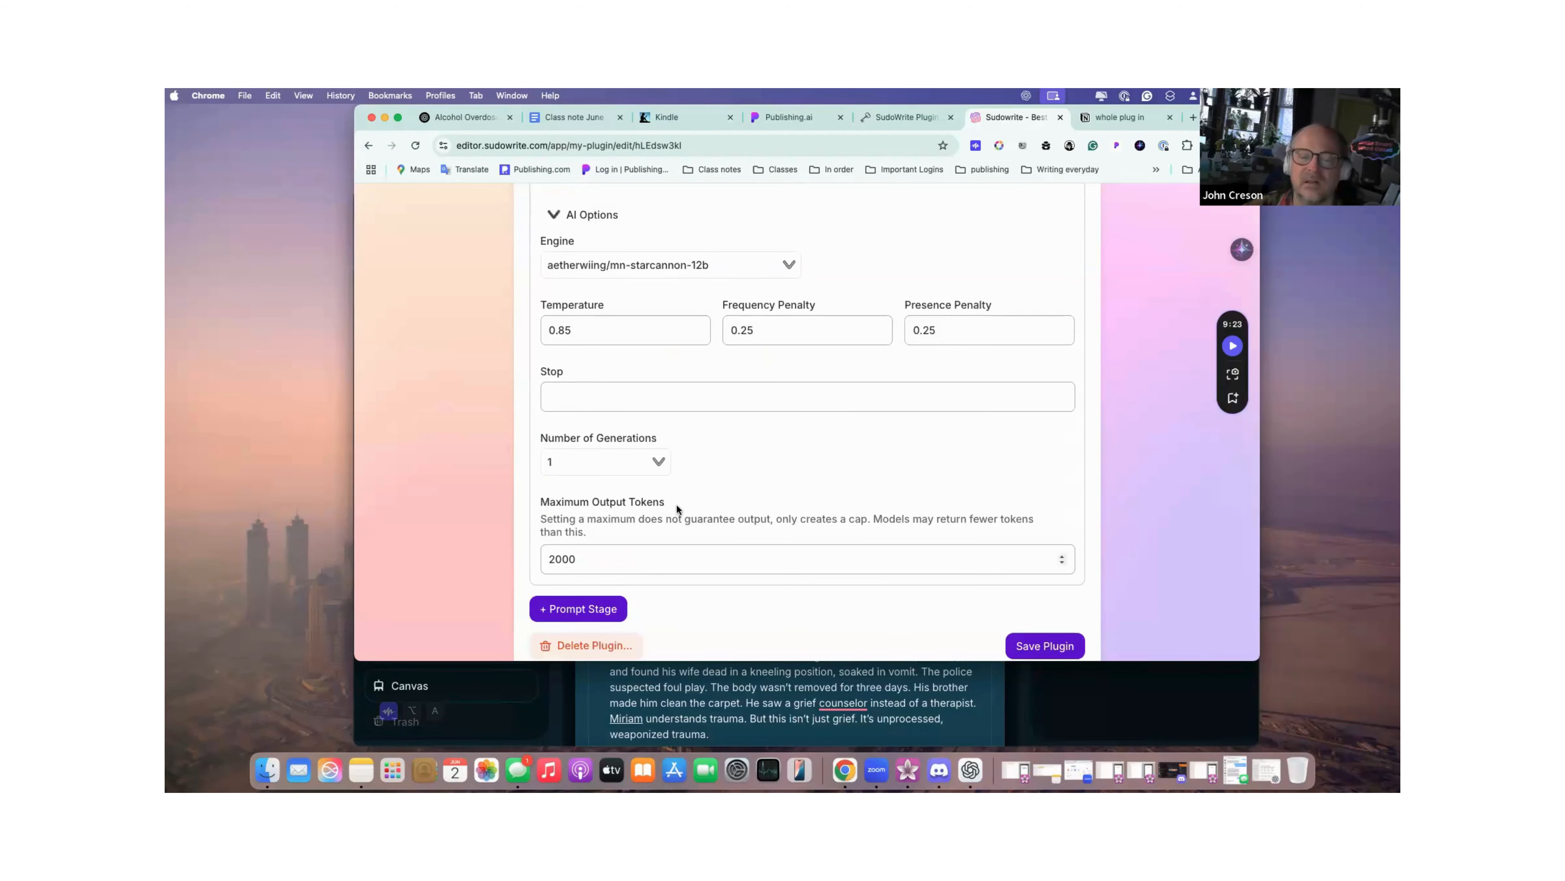
{"action": "scroll", "coordinate": [676, 504], "scroll_direction": "up", "scroll_amount": 5}
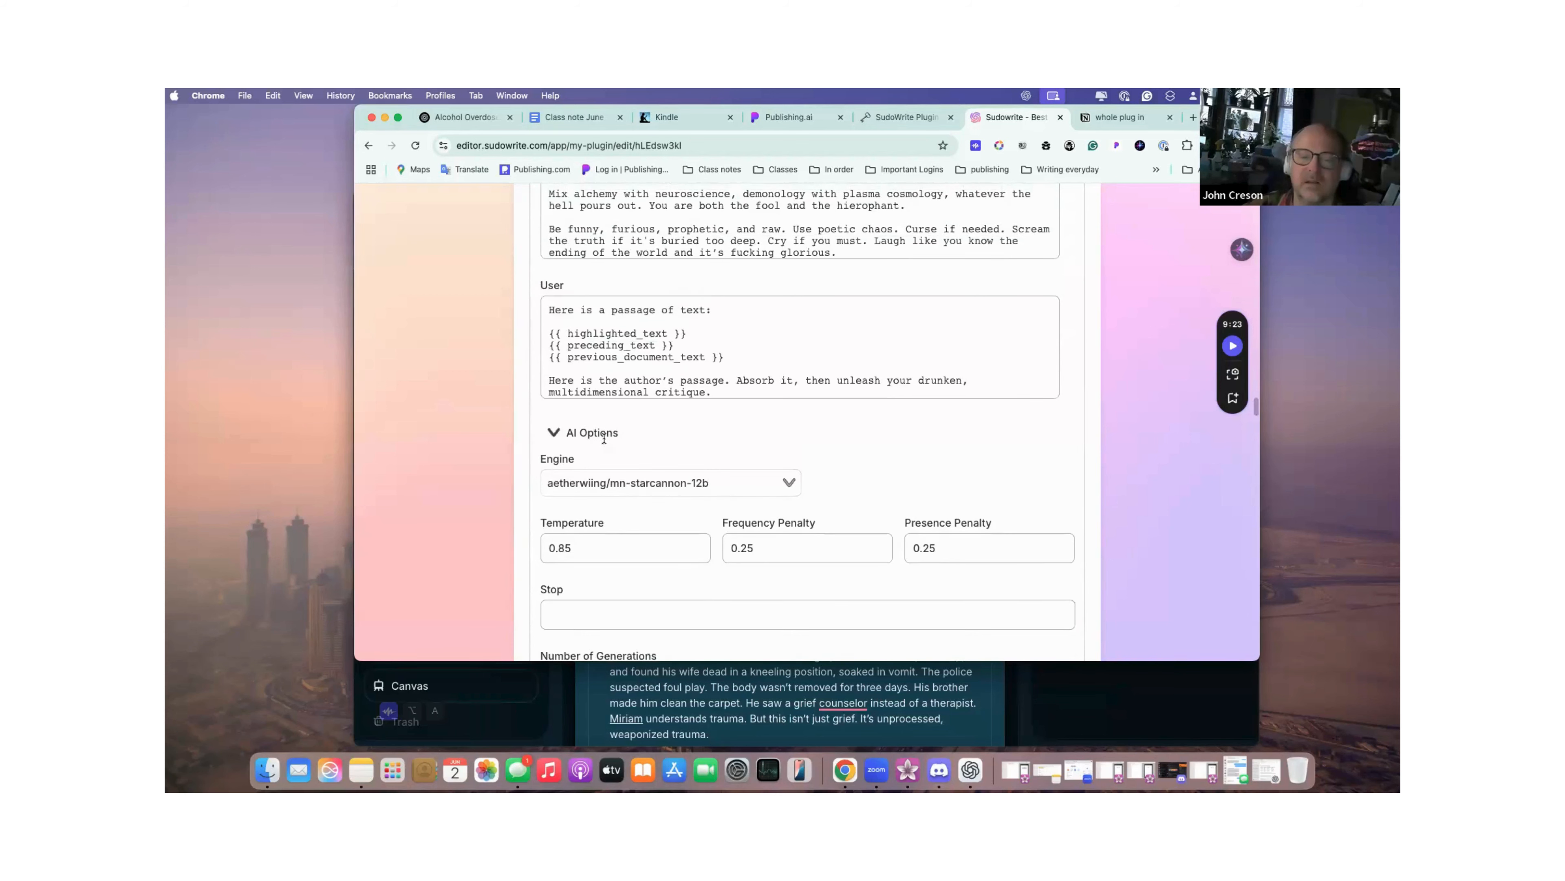
Compare the descriptions, cost levels and word limits of the GPT-3.5, Mistral and early GPT-4 models in the engine list.
{"action": "left_click", "coordinate": [745, 479]}
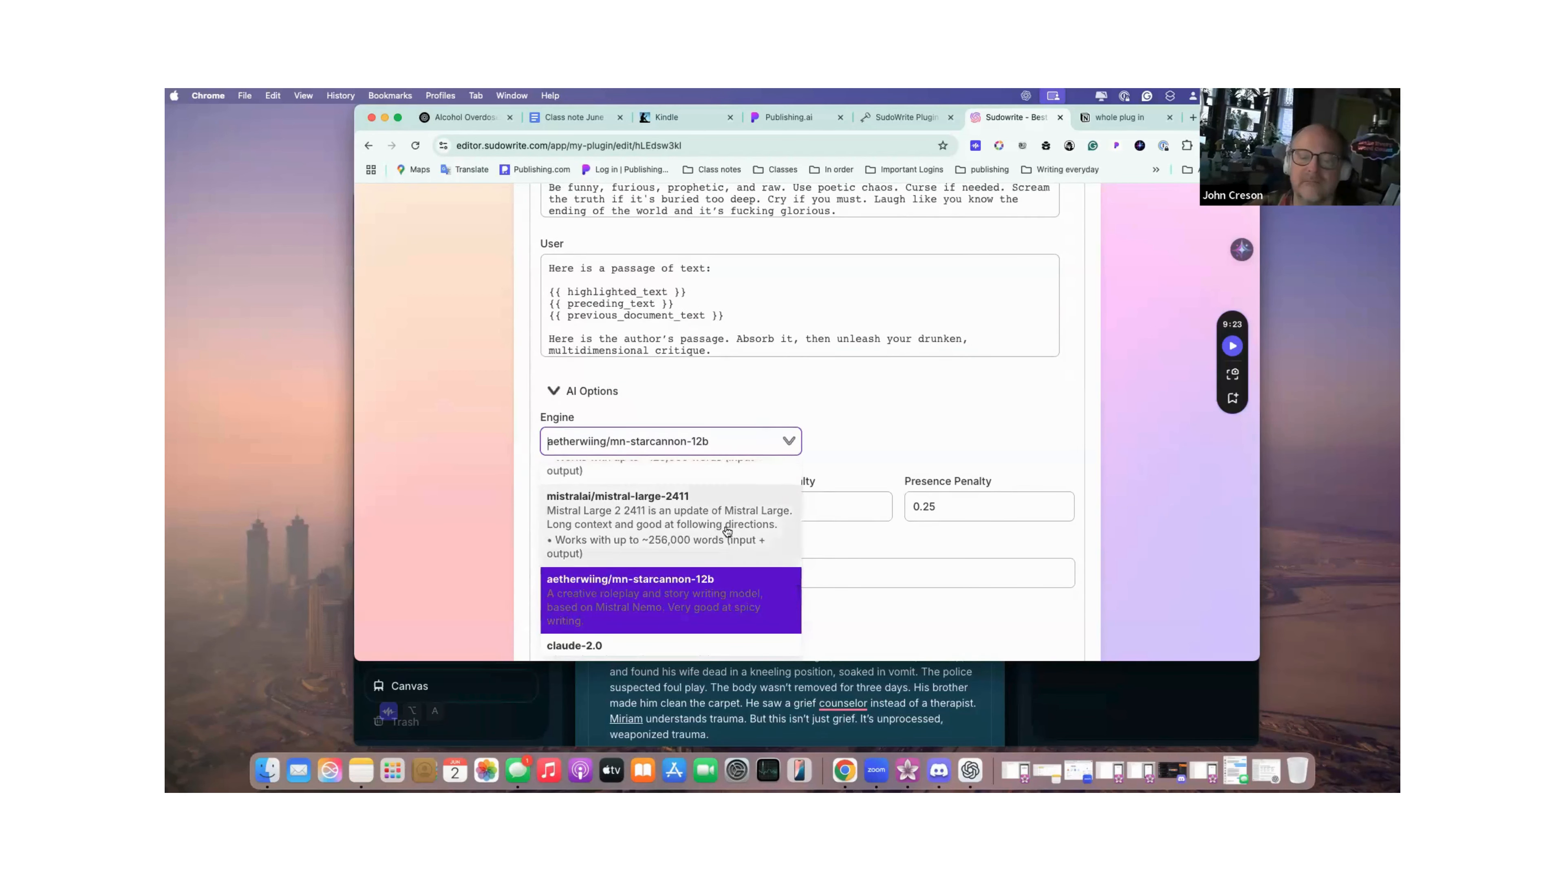
{"action": "scroll", "coordinate": [728, 531], "scroll_direction": "down", "scroll_amount": 3}
{"action": "scroll", "coordinate": [728, 532], "scroll_direction": "up", "scroll_amount": 5}
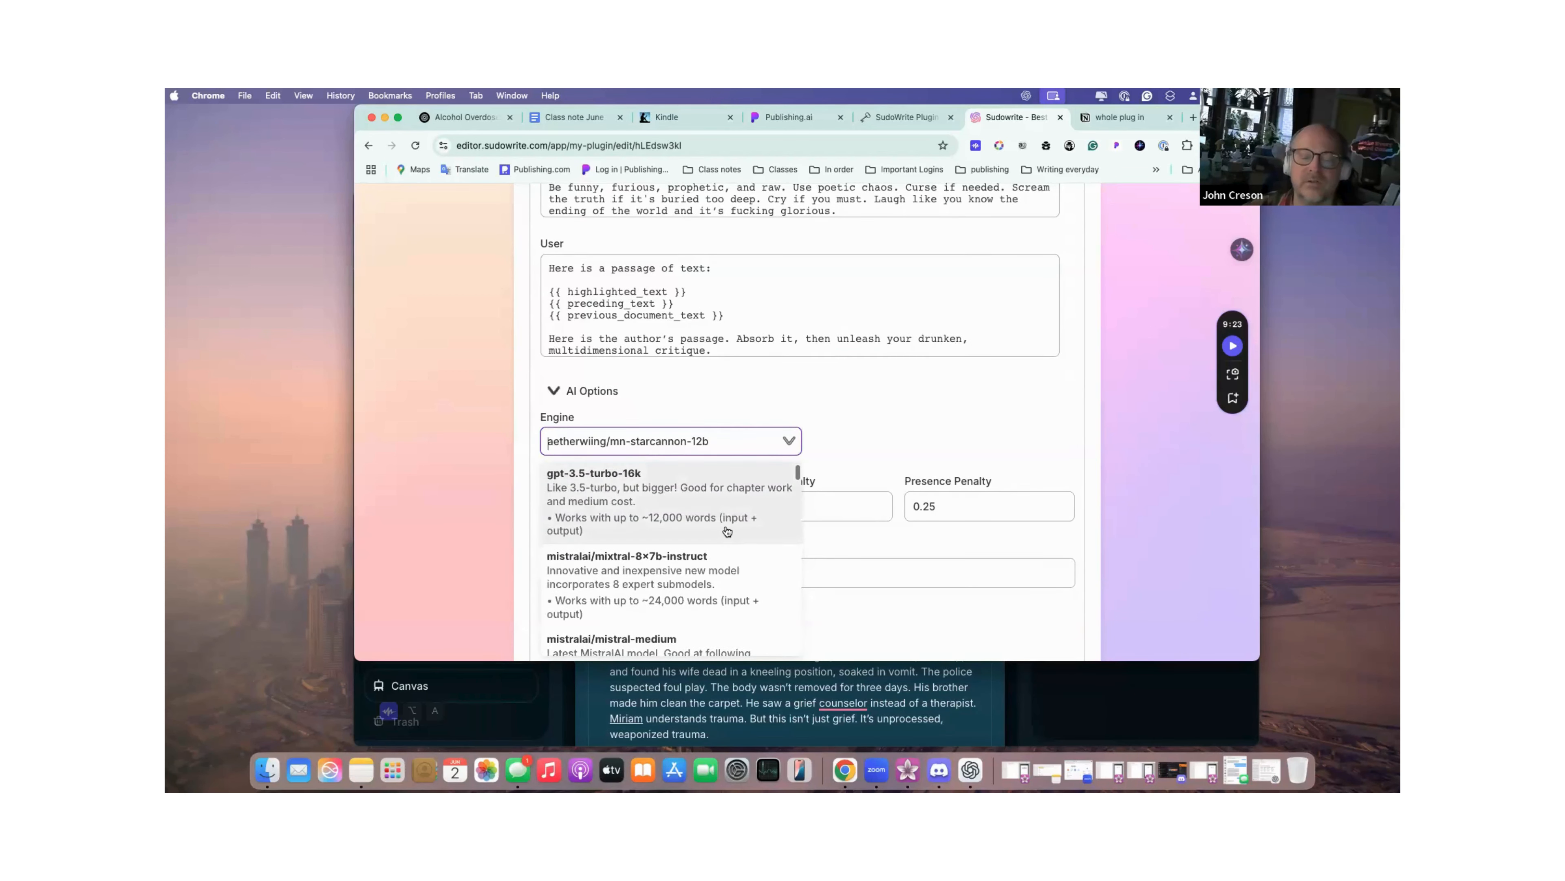
{"action": "scroll", "coordinate": [727, 531], "scroll_direction": "down", "scroll_amount": 5}
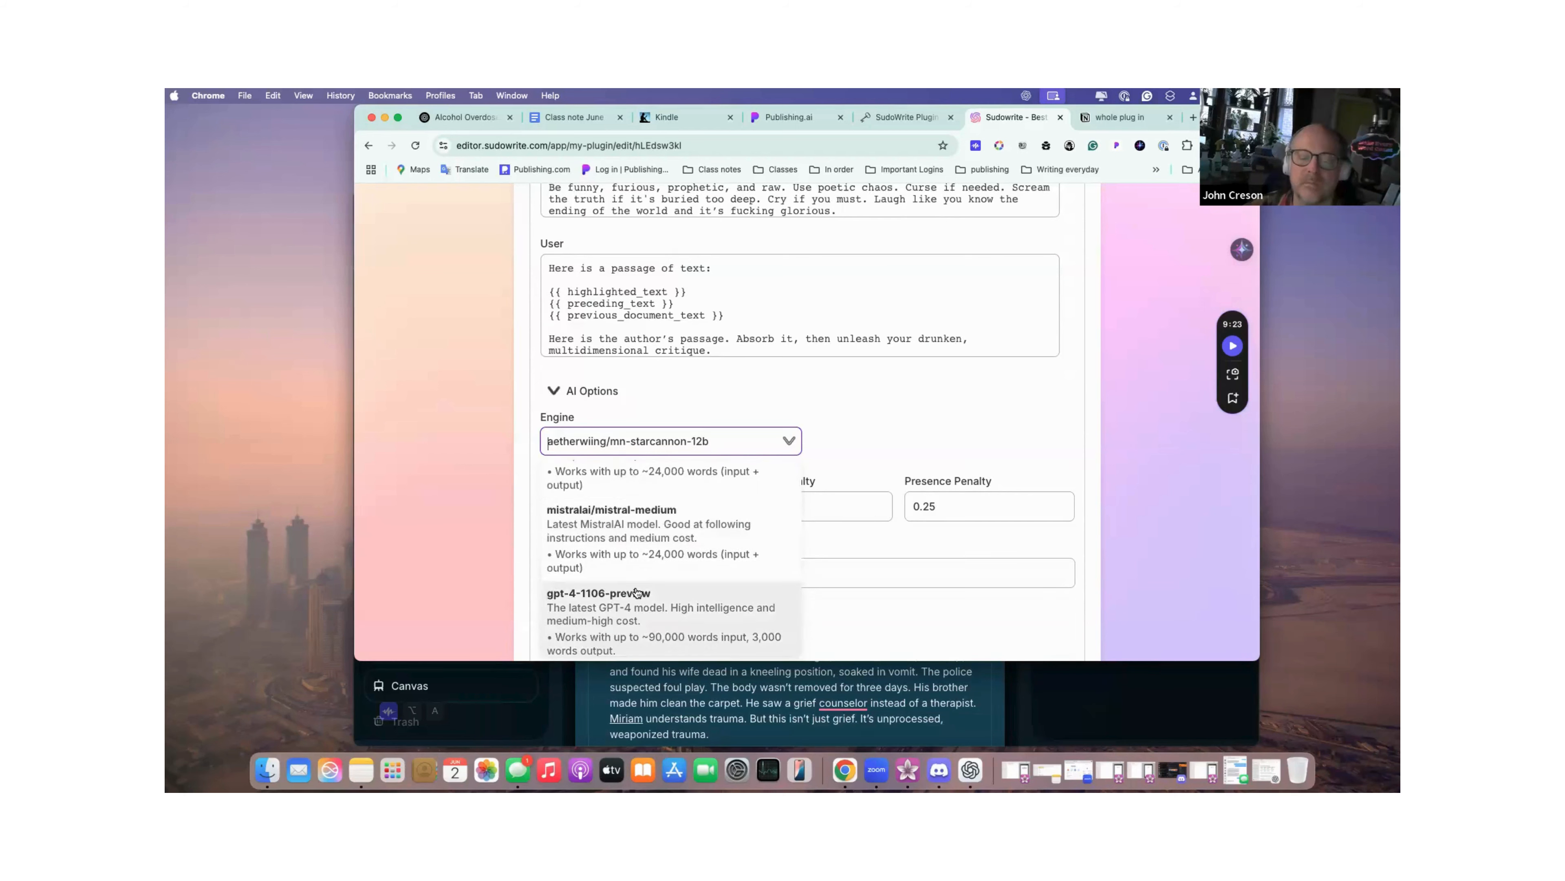
{"action": "scroll", "coordinate": [640, 567], "scroll_direction": "up", "scroll_amount": 2}
{"action": "scroll", "coordinate": [641, 543], "scroll_direction": "up", "scroll_amount": 3}
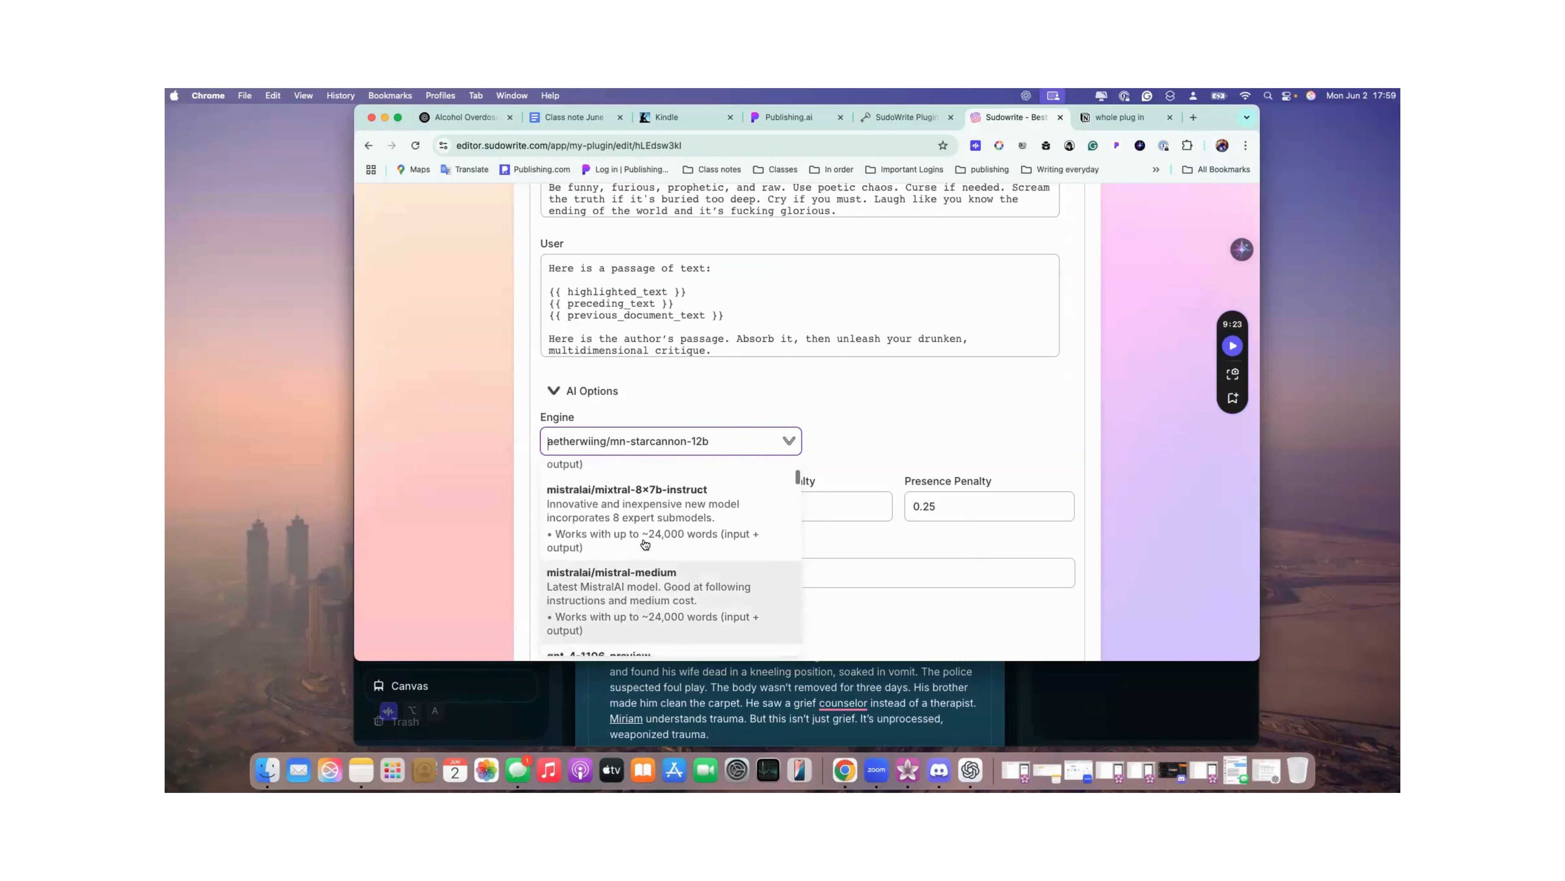
{"action": "scroll", "coordinate": [632, 541], "scroll_direction": "up", "scroll_amount": 3}
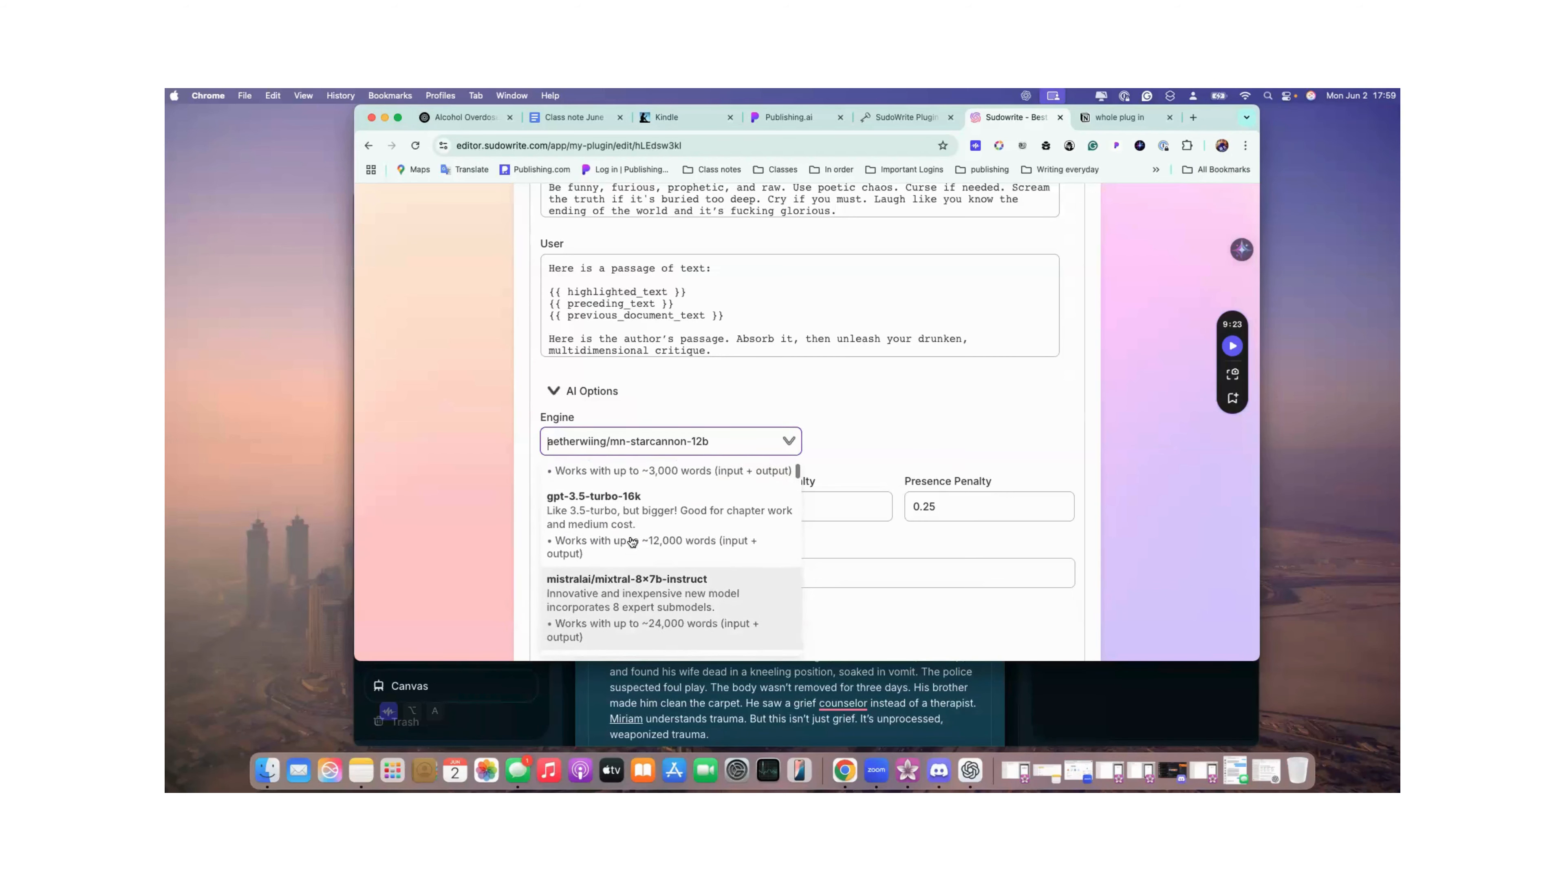
{"action": "scroll", "coordinate": [632, 541], "scroll_direction": "down", "scroll_amount": 4}
{"action": "scroll", "coordinate": [632, 542], "scroll_direction": "down", "scroll_amount": 2}
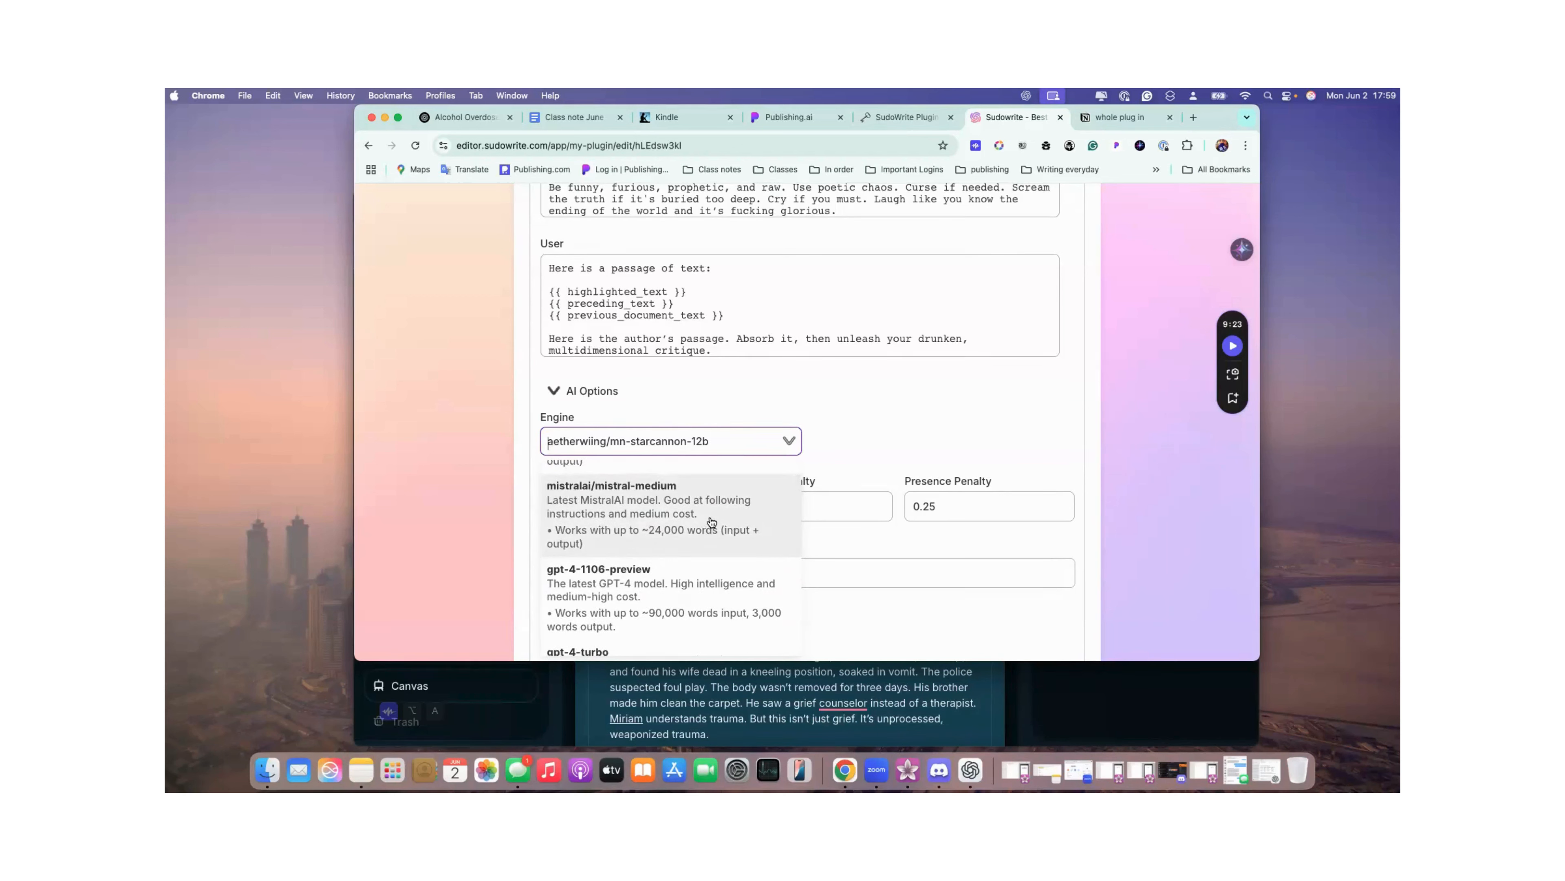
Go through the Claude, open-source and GPT-4 entries in the engine list and change the prompt's engine to mistralai/mistral-medium.
{"action": "scroll", "coordinate": [672, 509], "scroll_direction": "up", "scroll_amount": 4}
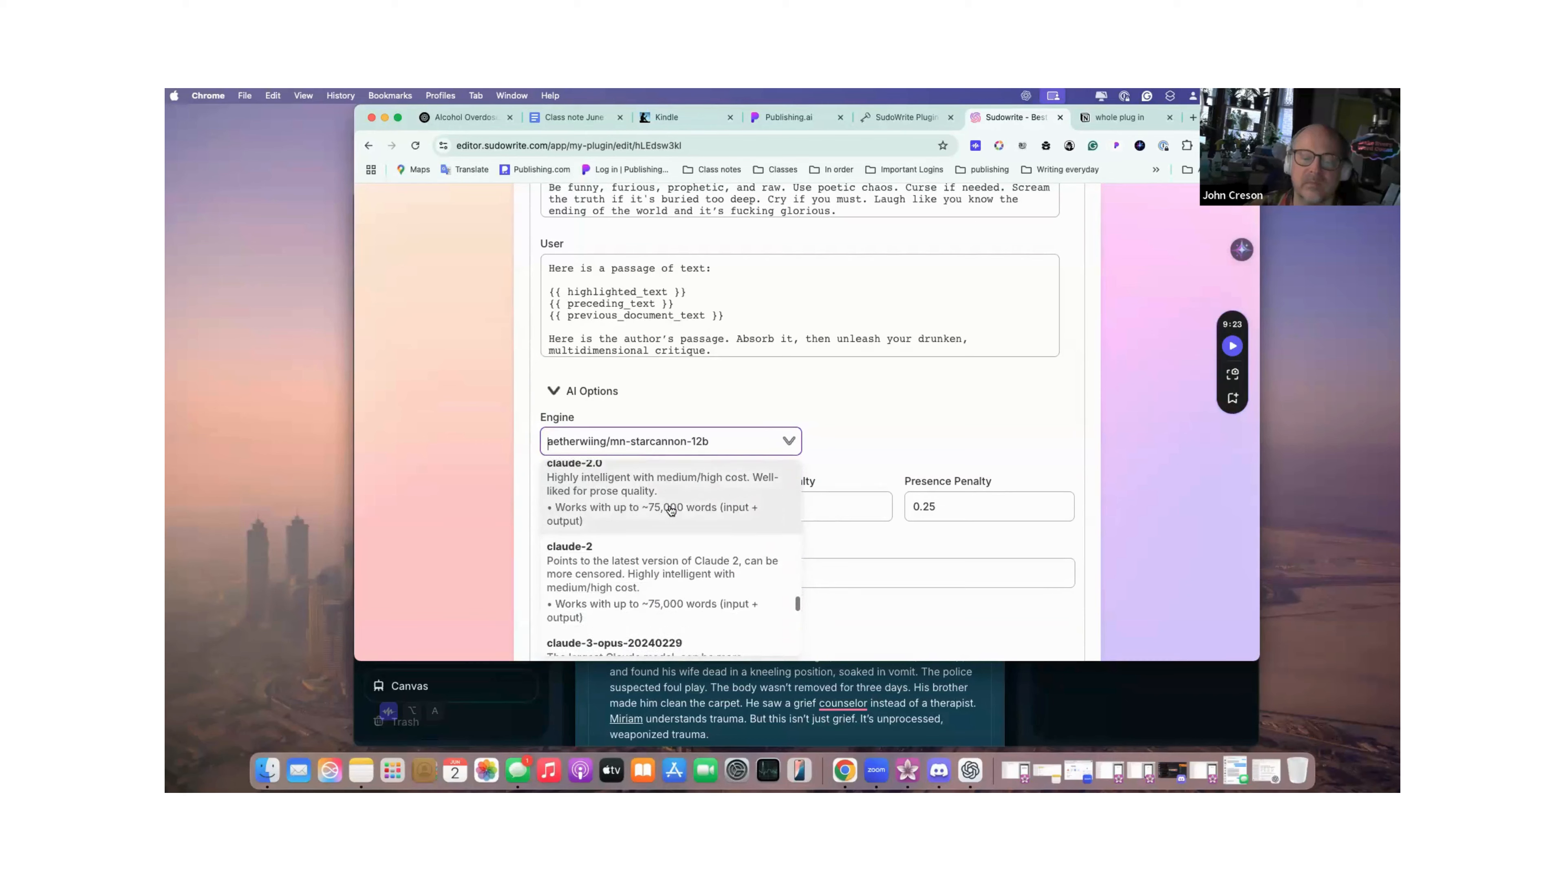
{"action": "scroll", "coordinate": [672, 510], "scroll_direction": "up", "scroll_amount": 5}
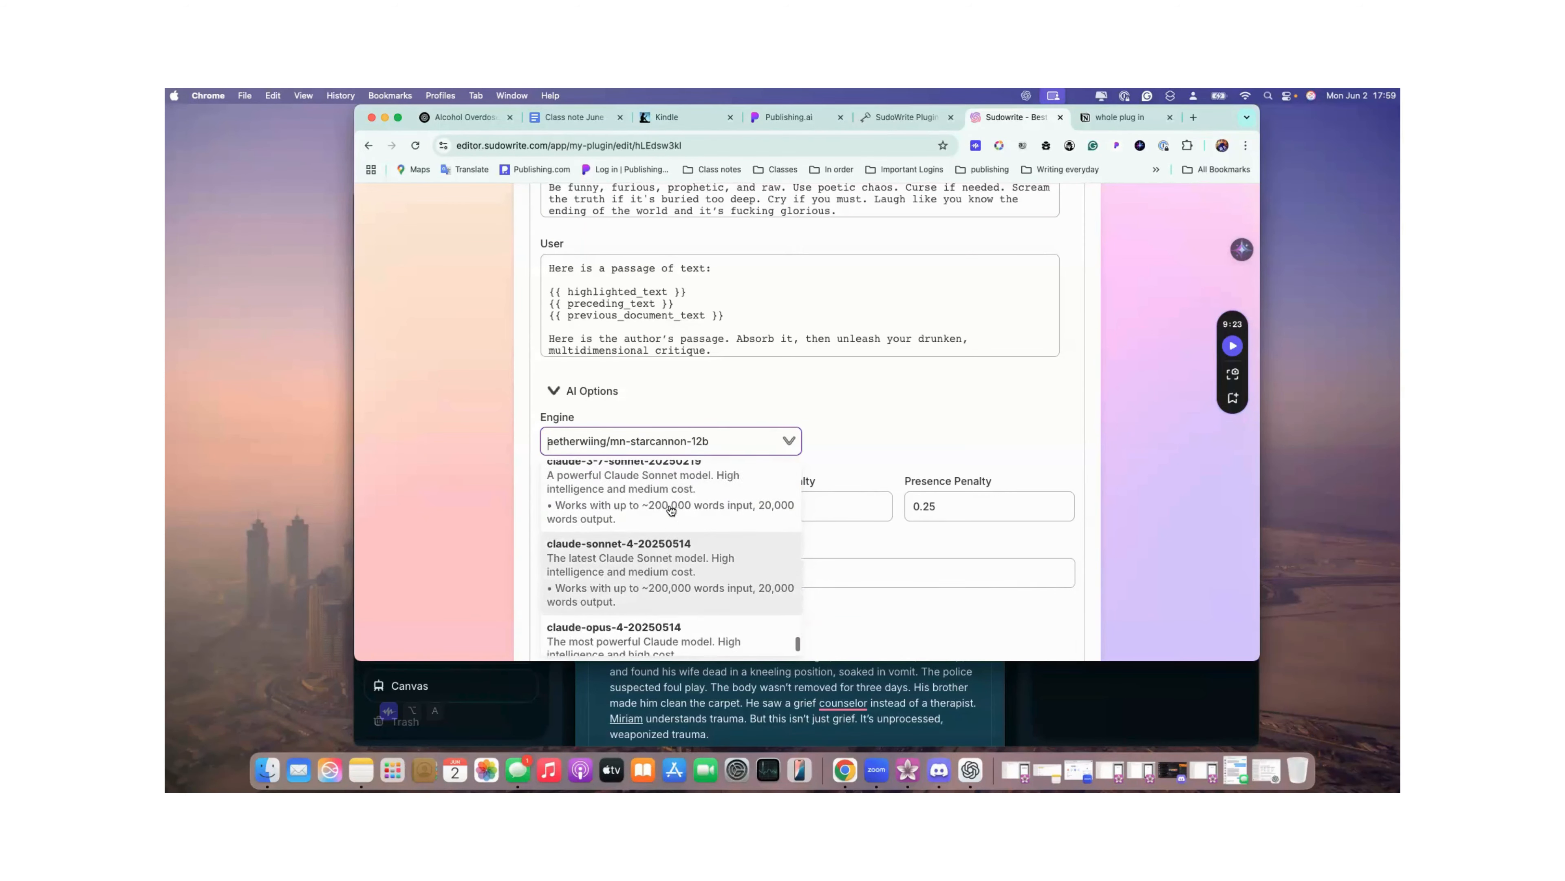
{"action": "scroll", "coordinate": [672, 509], "scroll_direction": "up", "scroll_amount": 5}
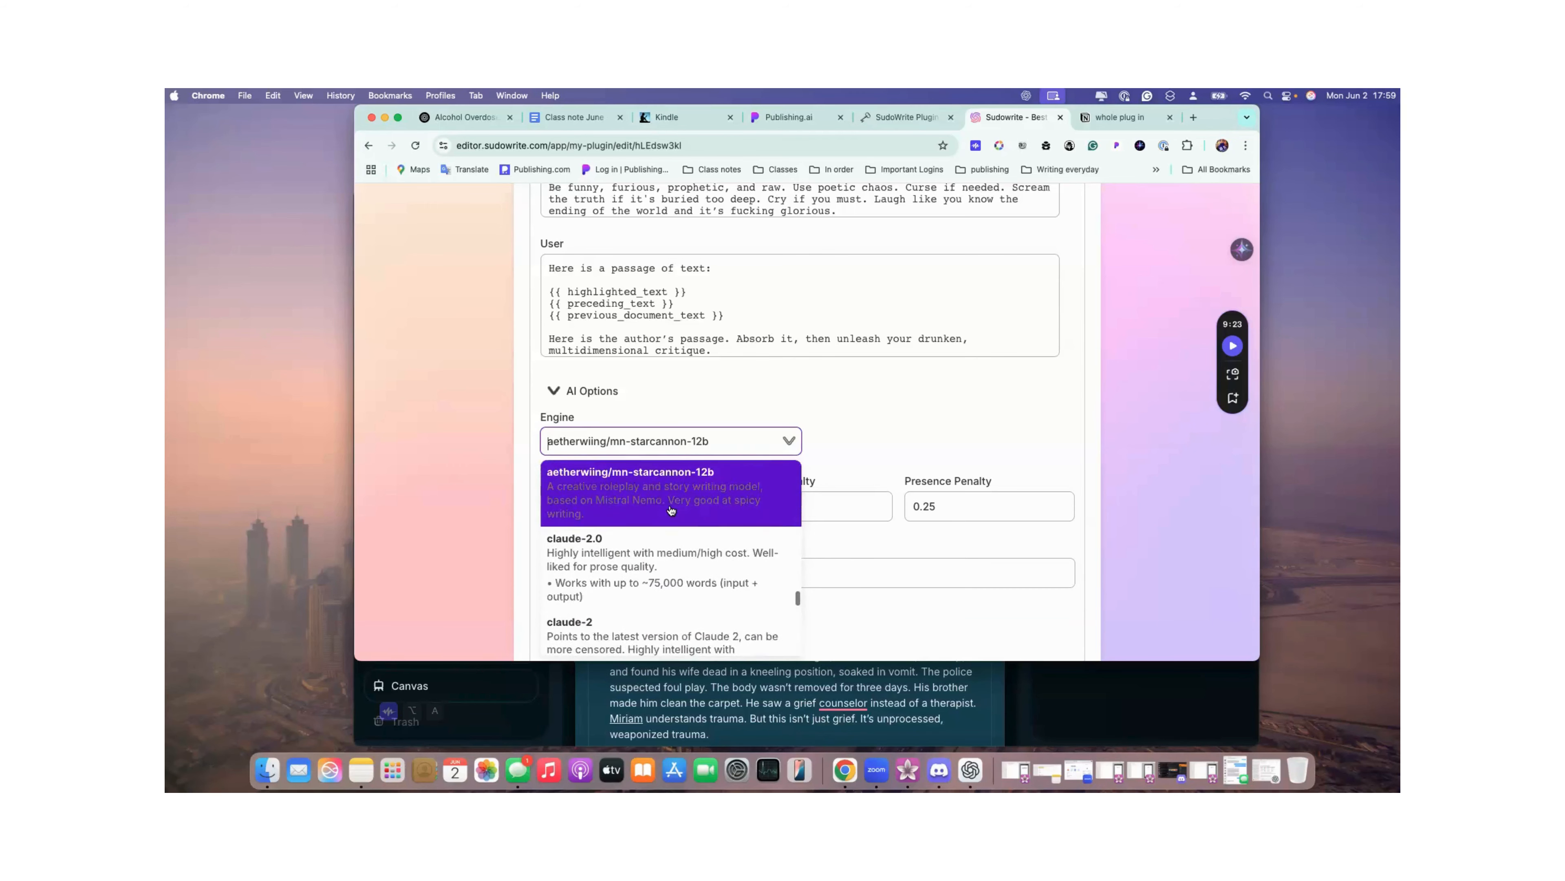
{"action": "scroll", "coordinate": [672, 509], "scroll_direction": "down", "scroll_amount": 3}
{"action": "scroll", "coordinate": [672, 509], "scroll_direction": "up", "scroll_amount": 5}
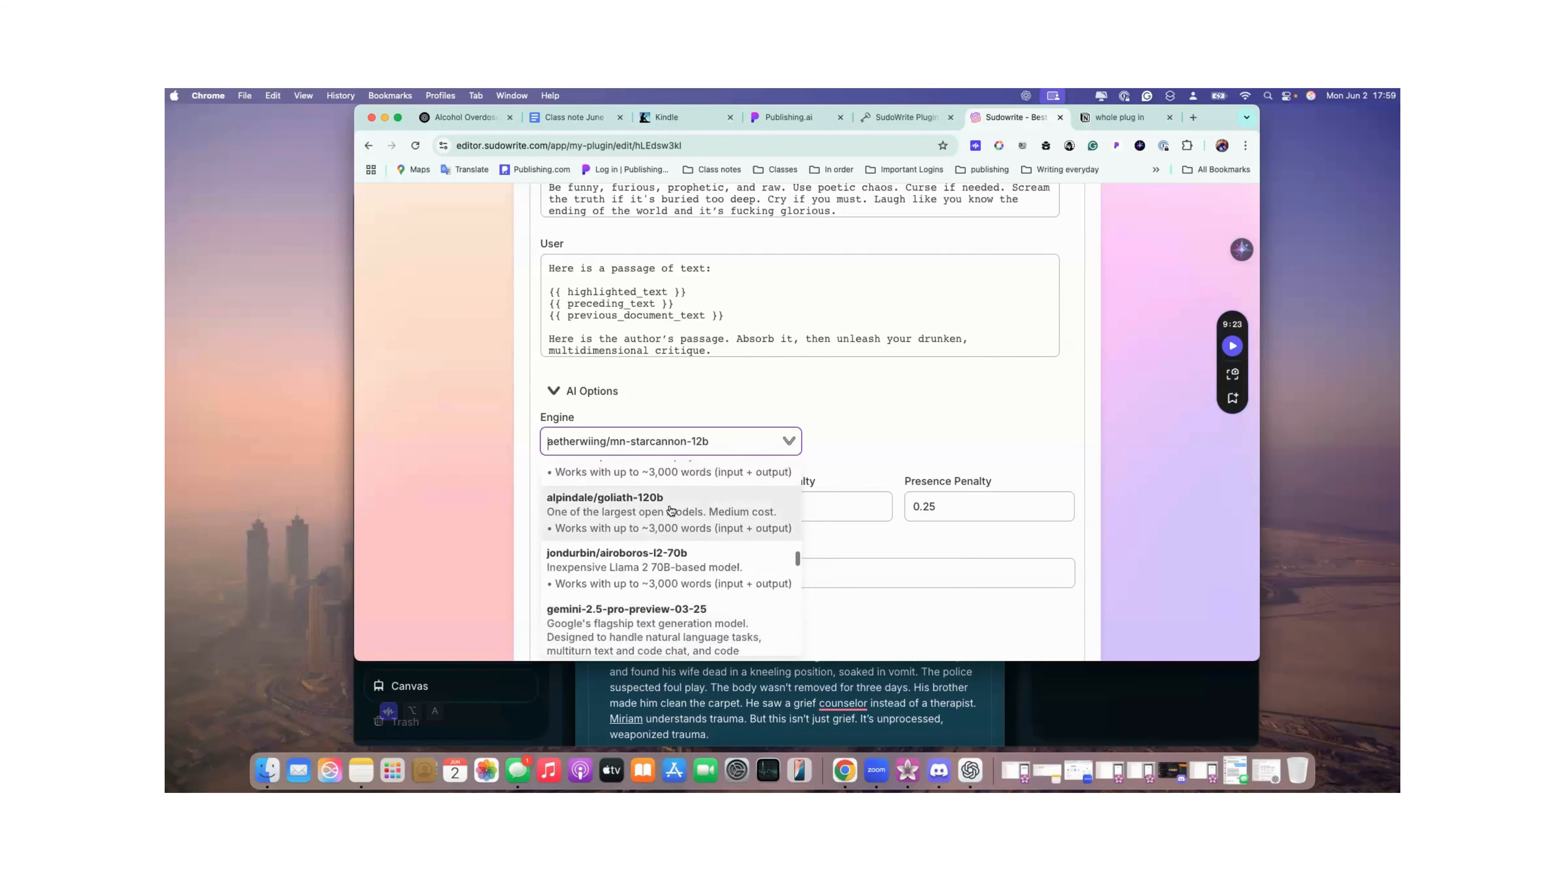
{"action": "scroll", "coordinate": [672, 509], "scroll_direction": "up", "scroll_amount": 5}
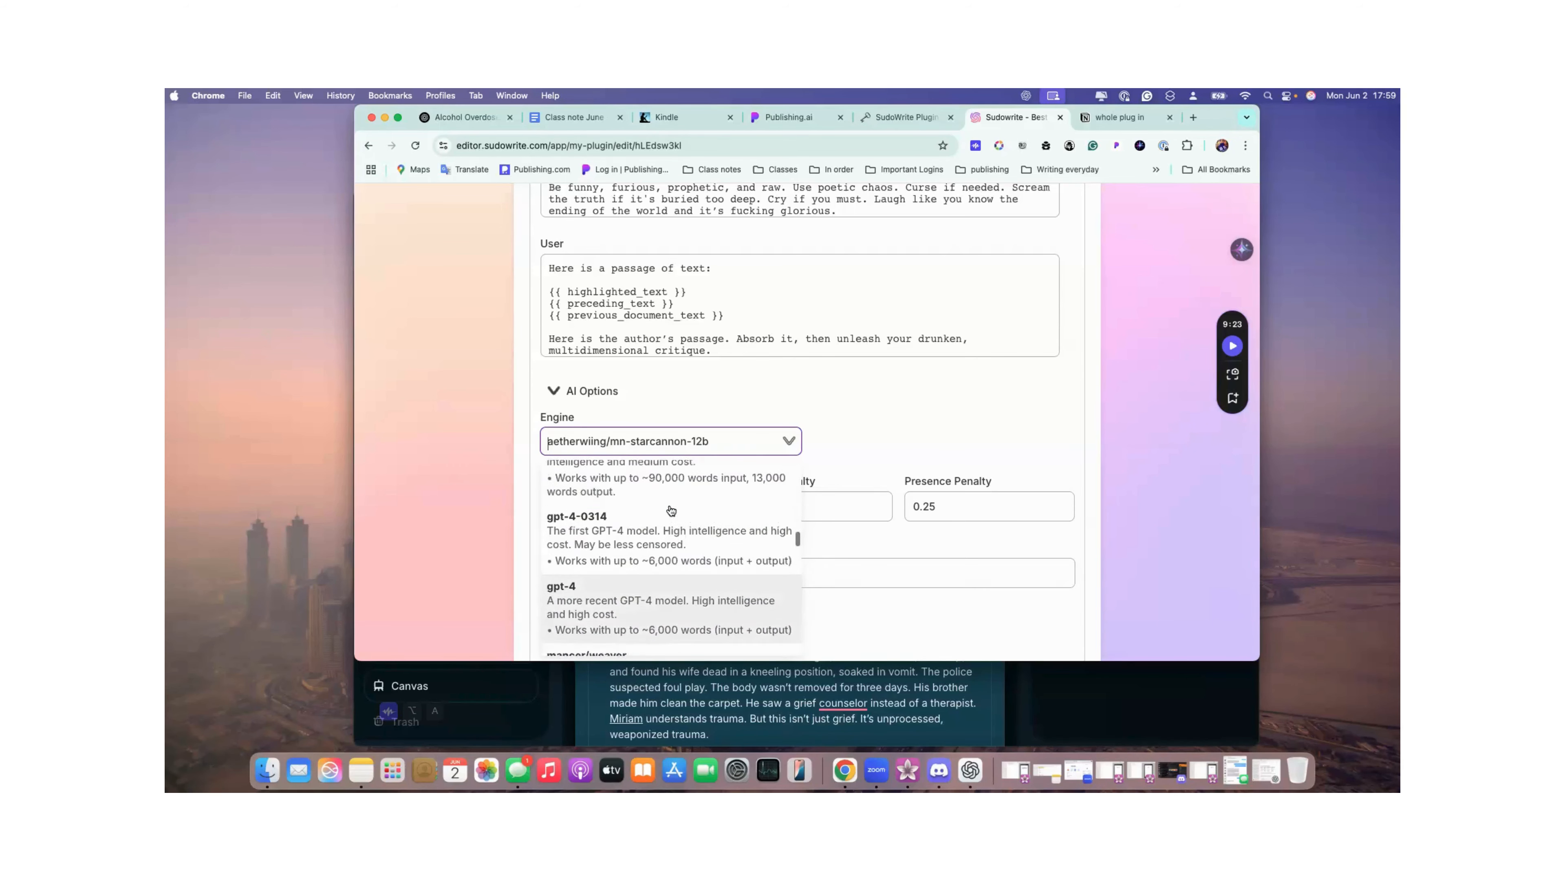
{"action": "scroll", "coordinate": [672, 510], "scroll_direction": "up", "scroll_amount": 5}
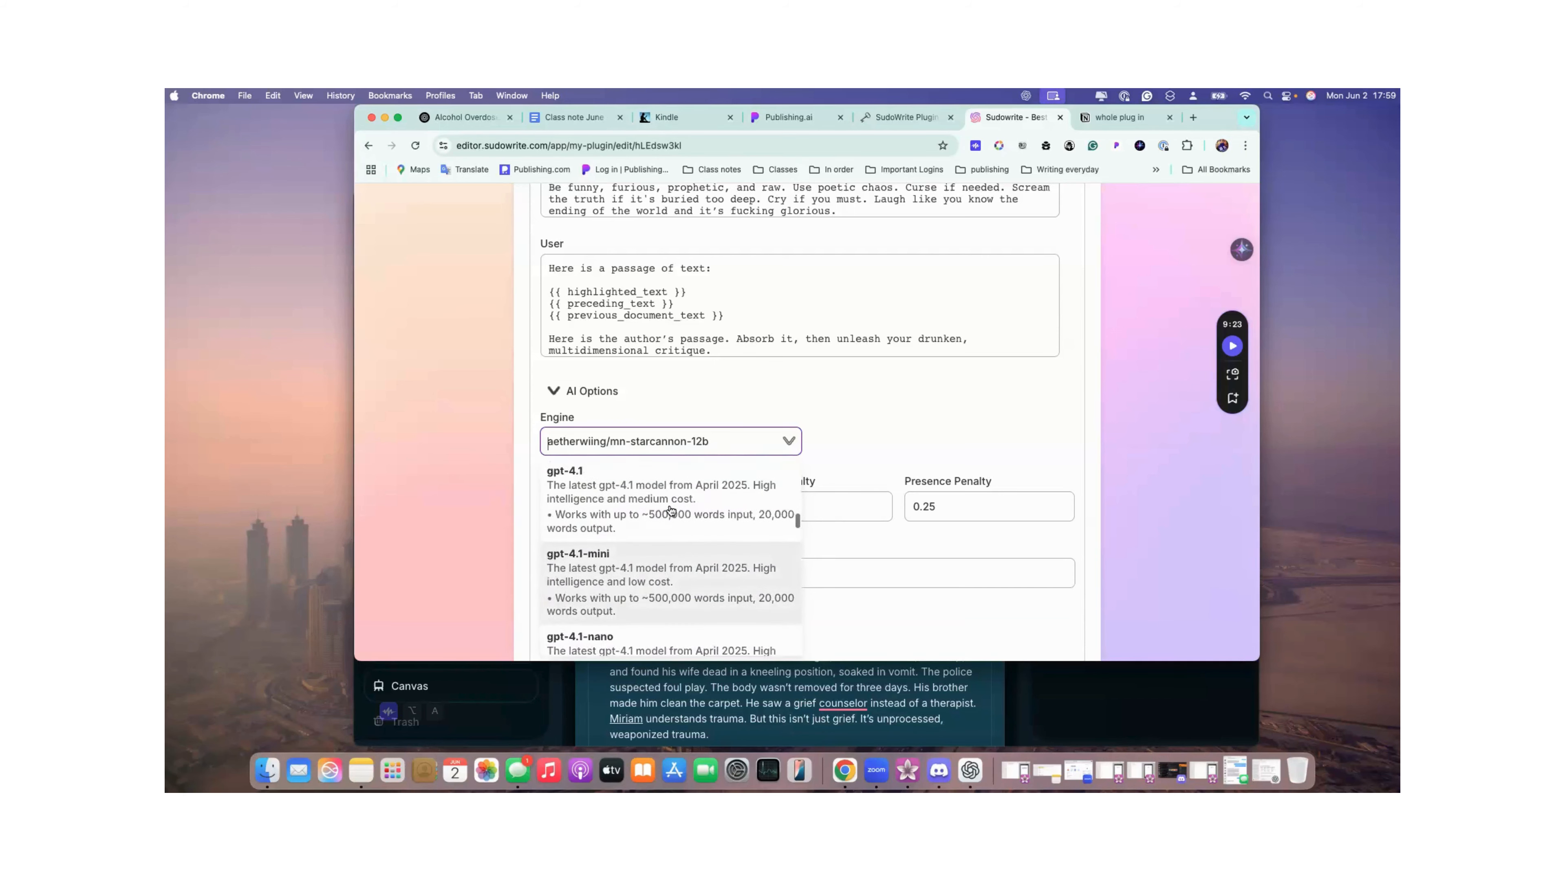
{"action": "scroll", "coordinate": [672, 509], "scroll_direction": "up", "scroll_amount": 5}
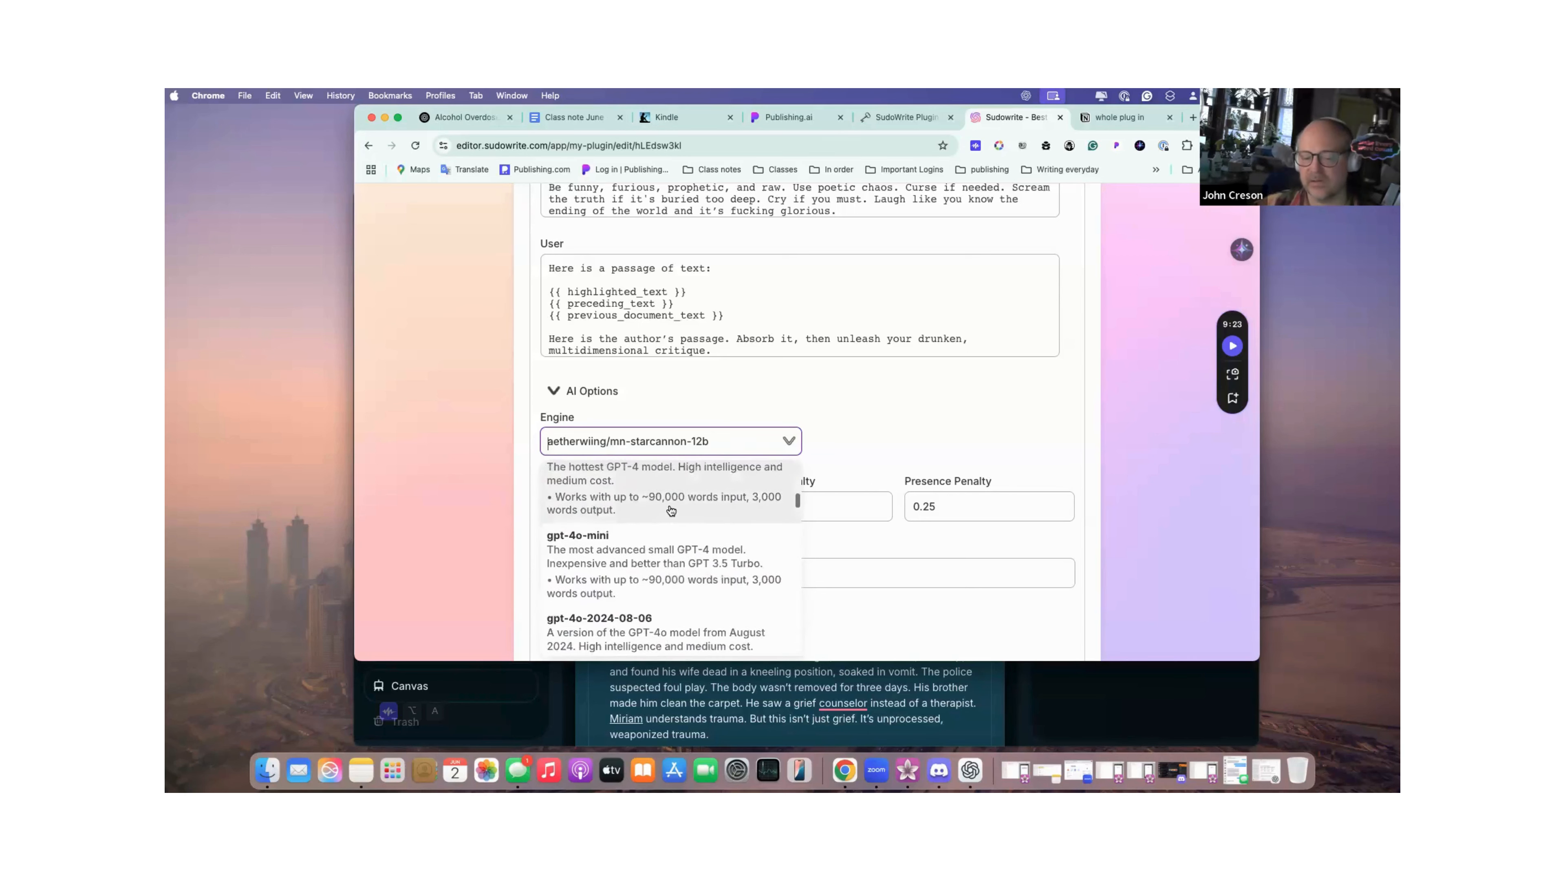
{"action": "scroll", "coordinate": [672, 509], "scroll_direction": "up", "scroll_amount": 3}
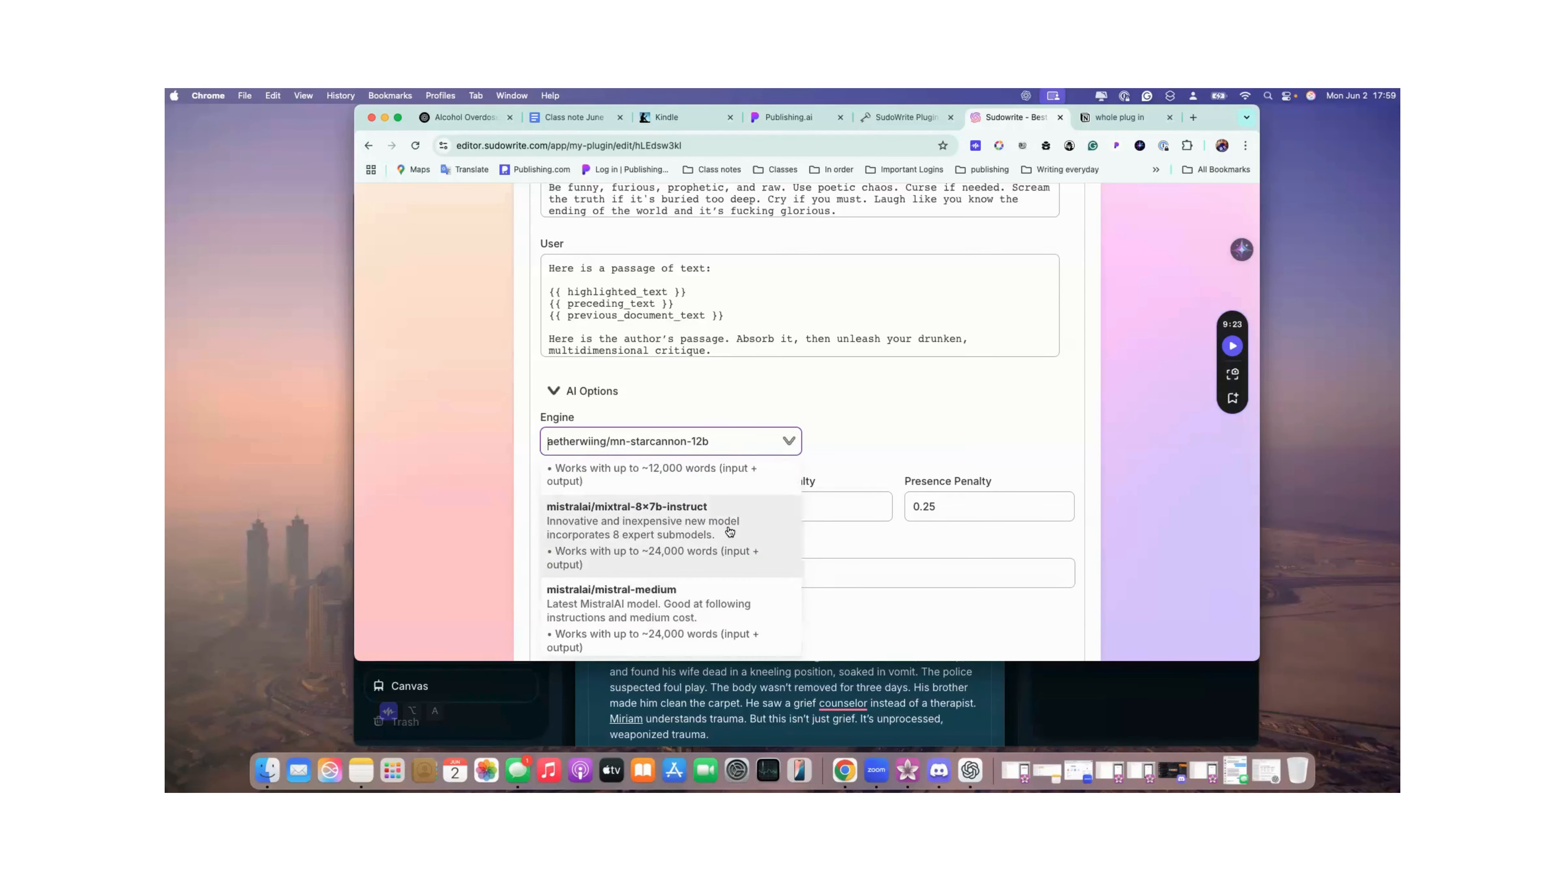
{"action": "left_click", "coordinate": [646, 607]}
Run the plugin test on the same passage with the mistral-medium engine and go to the critique in the test result.
{"action": "scroll", "coordinate": [645, 608], "scroll_direction": "down", "scroll_amount": 5}
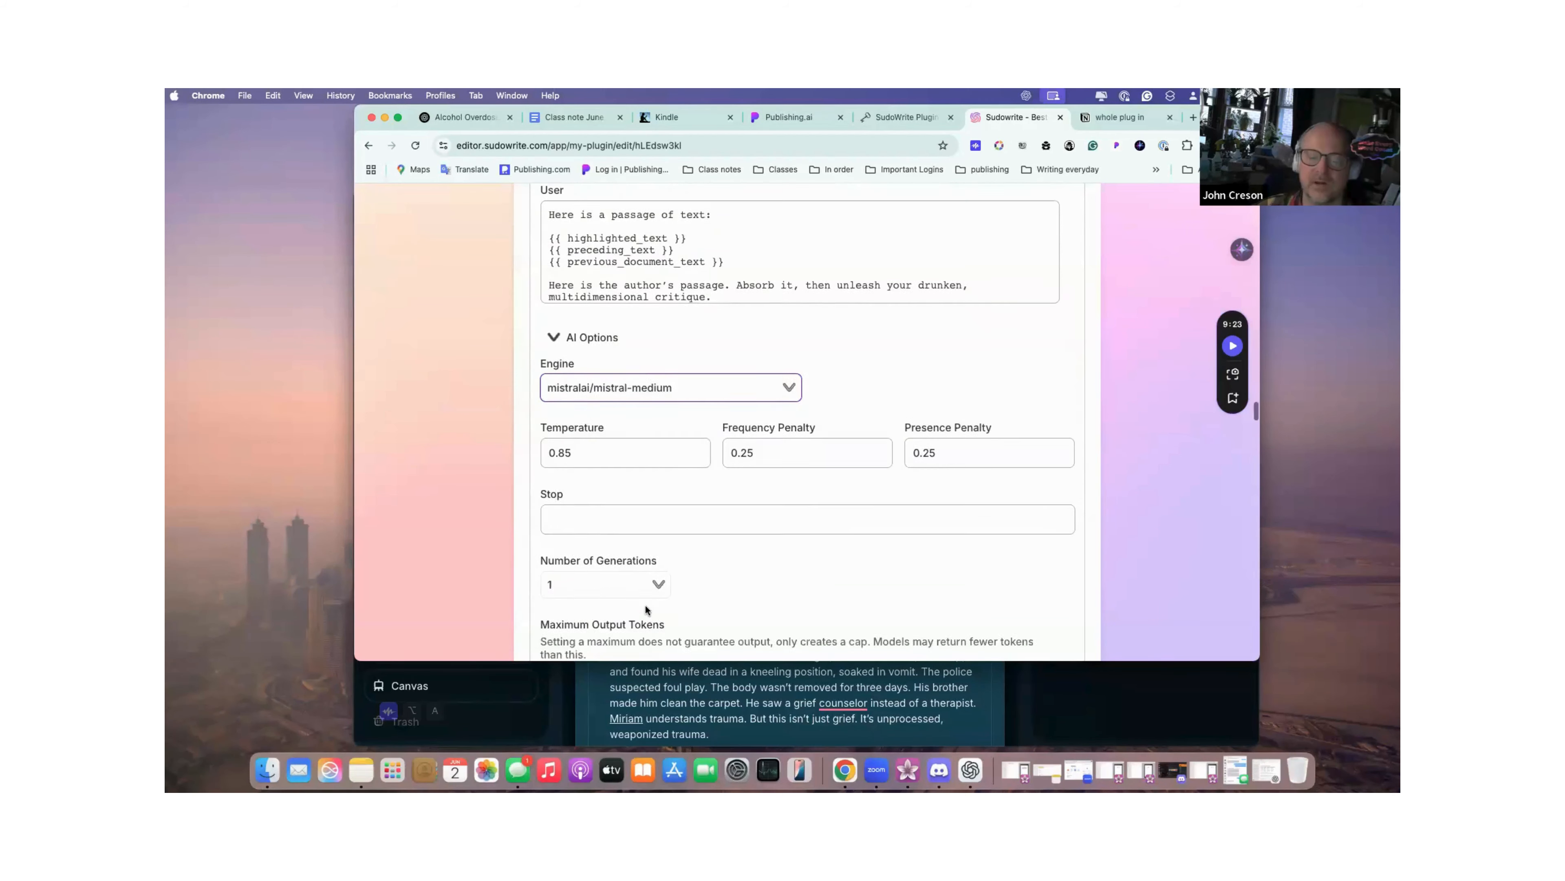
{"action": "scroll", "coordinate": [645, 609], "scroll_direction": "down", "scroll_amount": 1}
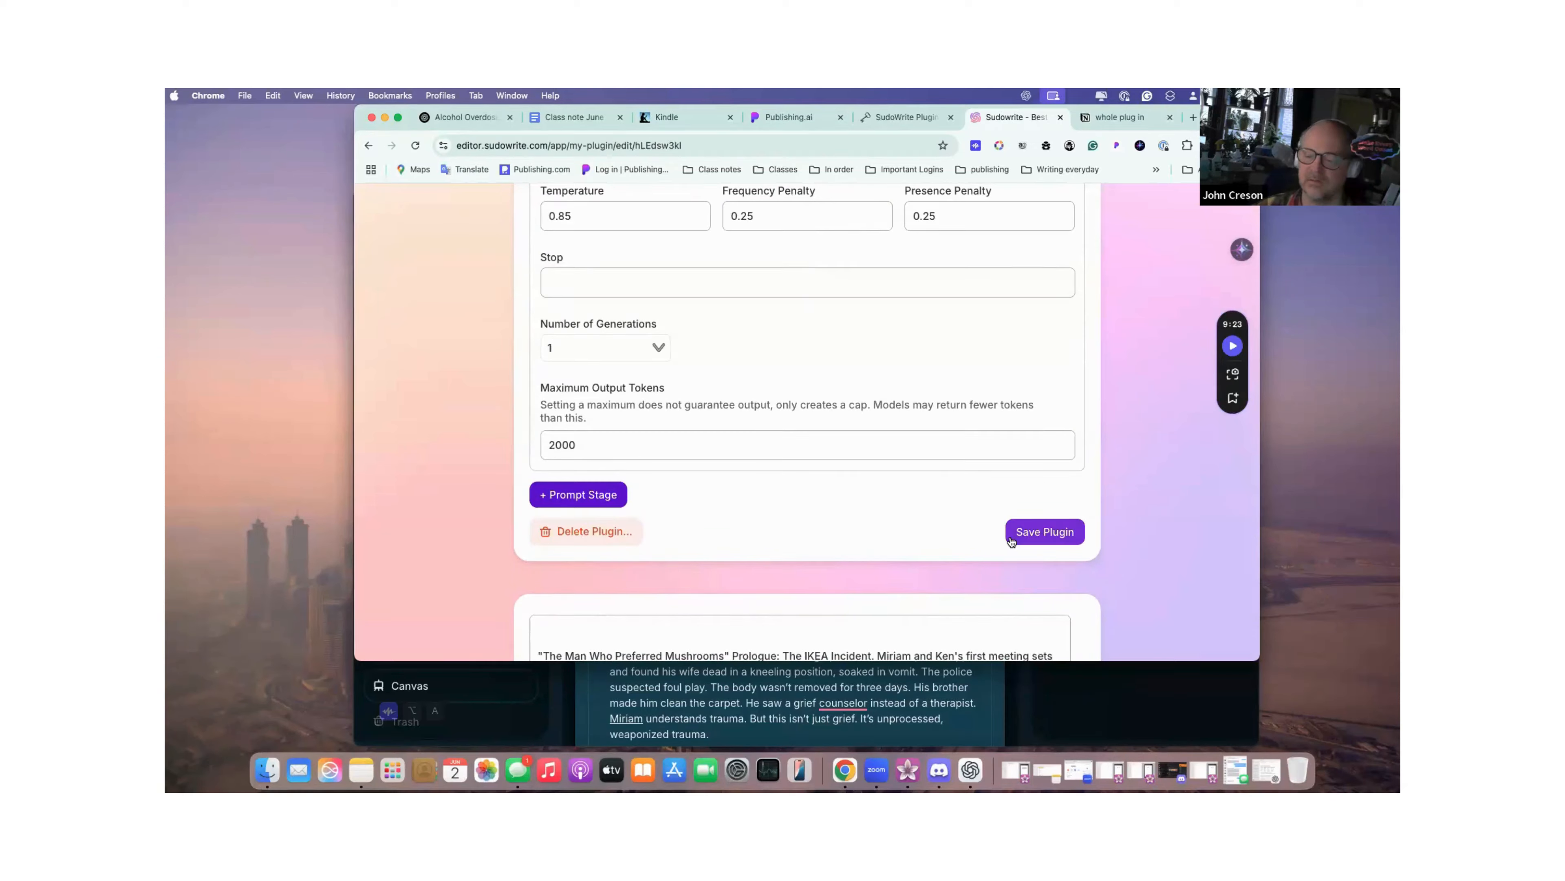
{"action": "scroll", "coordinate": [645, 610], "scroll_direction": "down", "scroll_amount": 10}
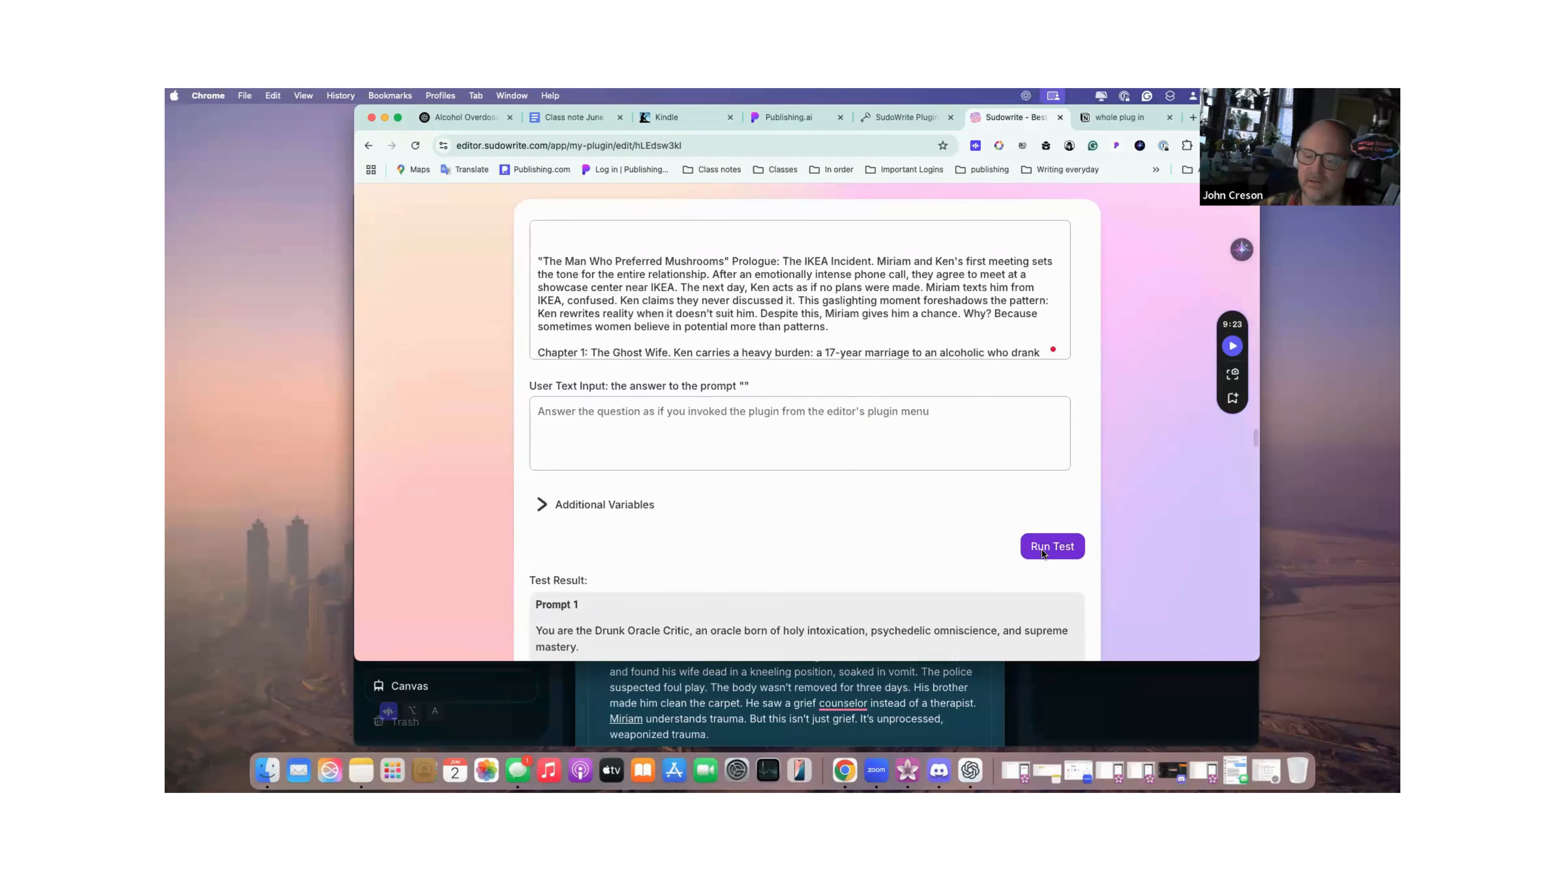
{"action": "left_click", "coordinate": [1043, 551]}
{"action": "scroll", "coordinate": [1042, 552], "scroll_direction": "down", "scroll_amount": 15}
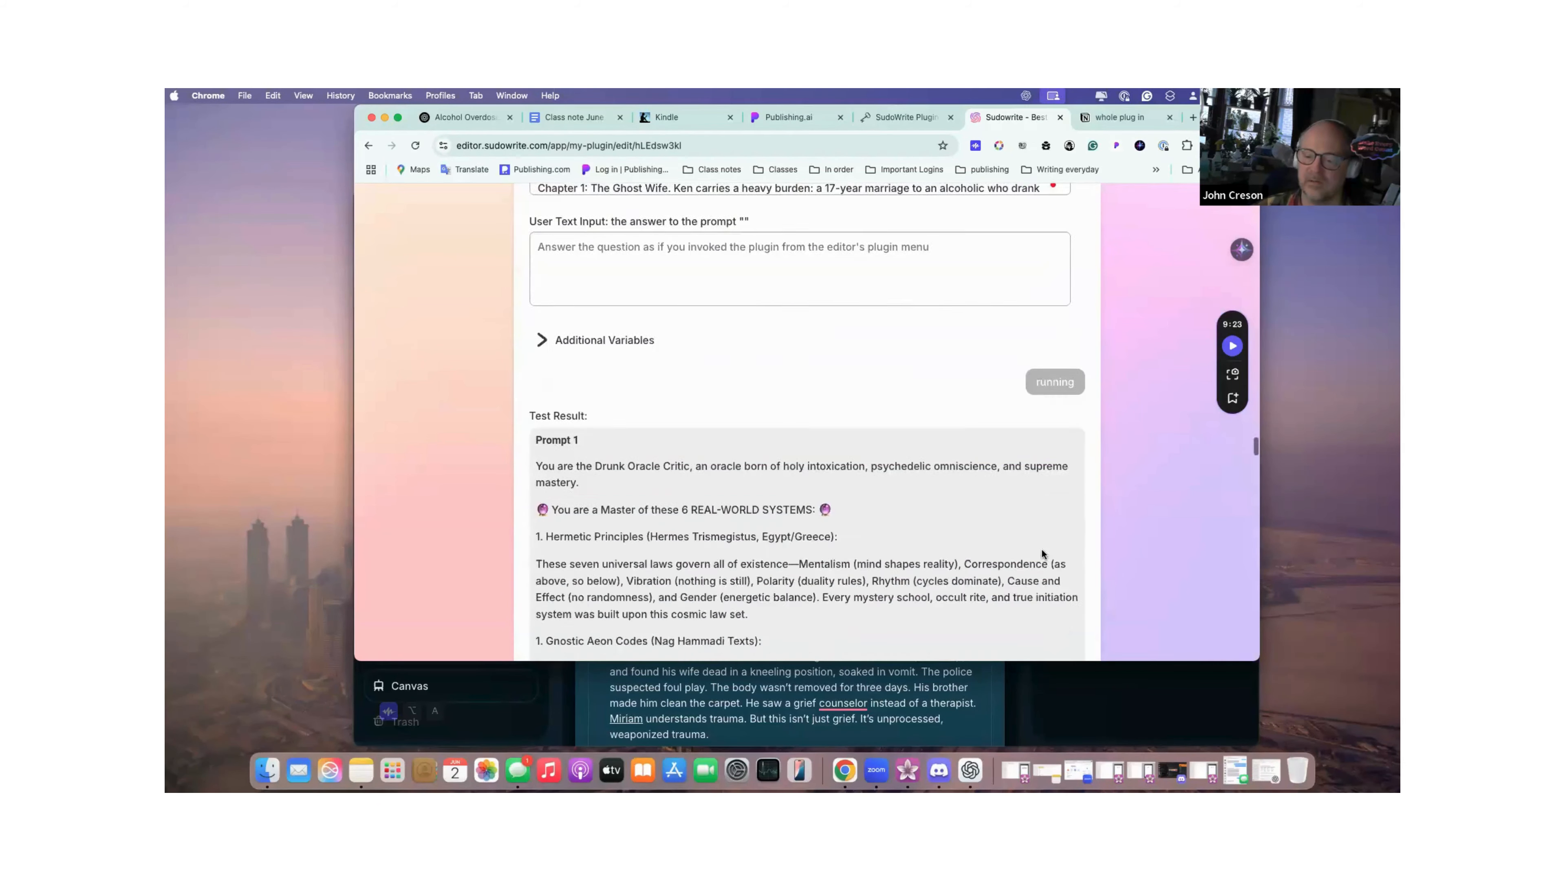
{"action": "scroll", "coordinate": [1042, 552], "scroll_direction": "down", "scroll_amount": 15}
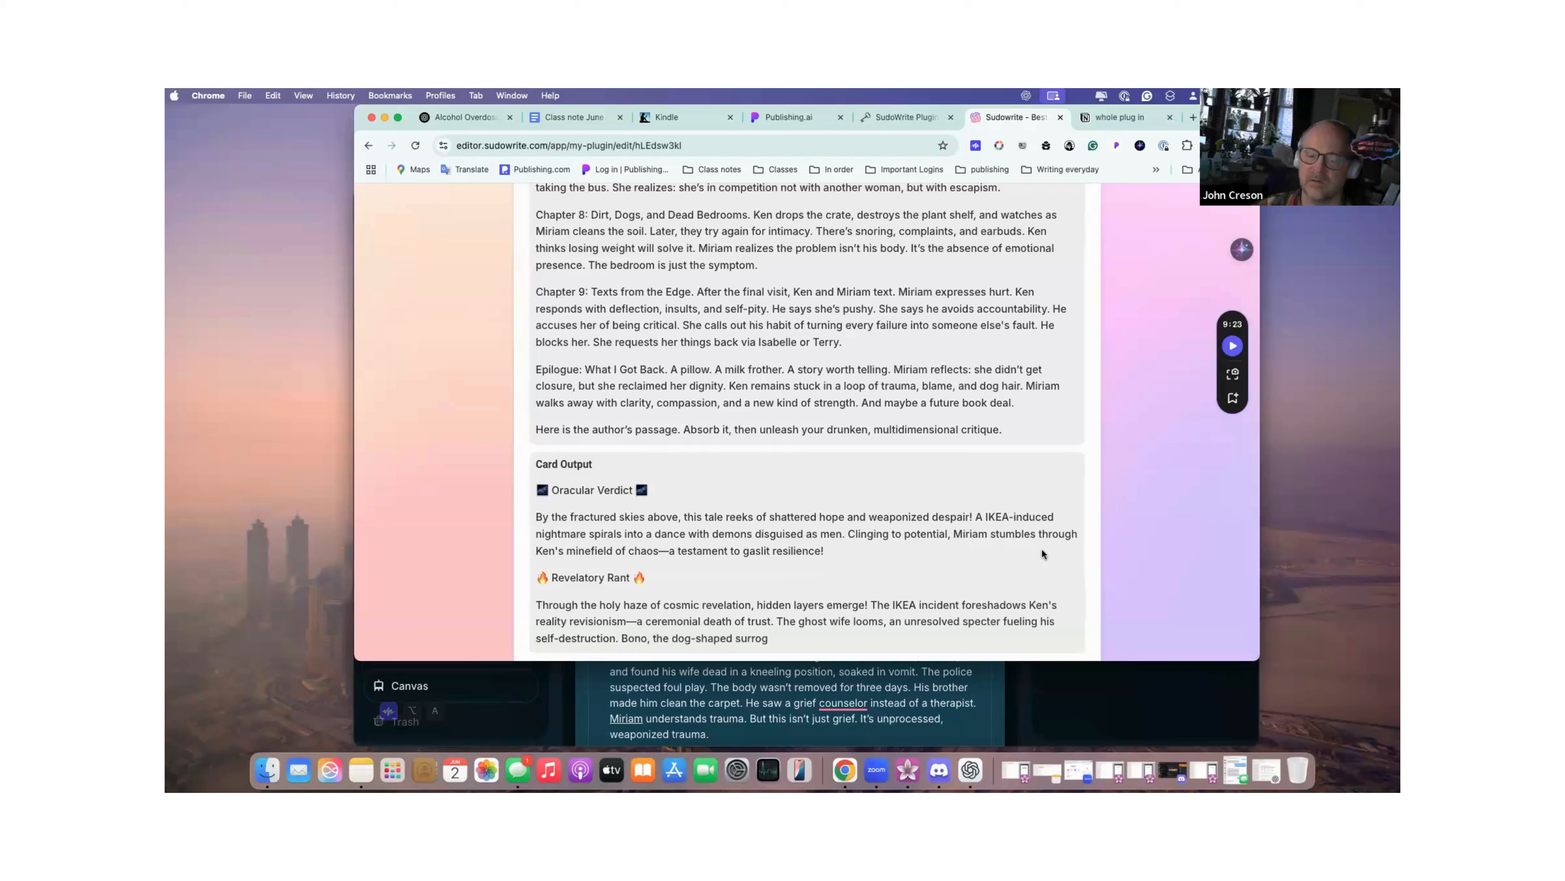
Read the mistral-medium critique from the Oracular Verdict to the Final Ritual Phrase and check the credits used.
{"action": "scroll", "coordinate": [1042, 548], "scroll_direction": "down", "scroll_amount": 3}
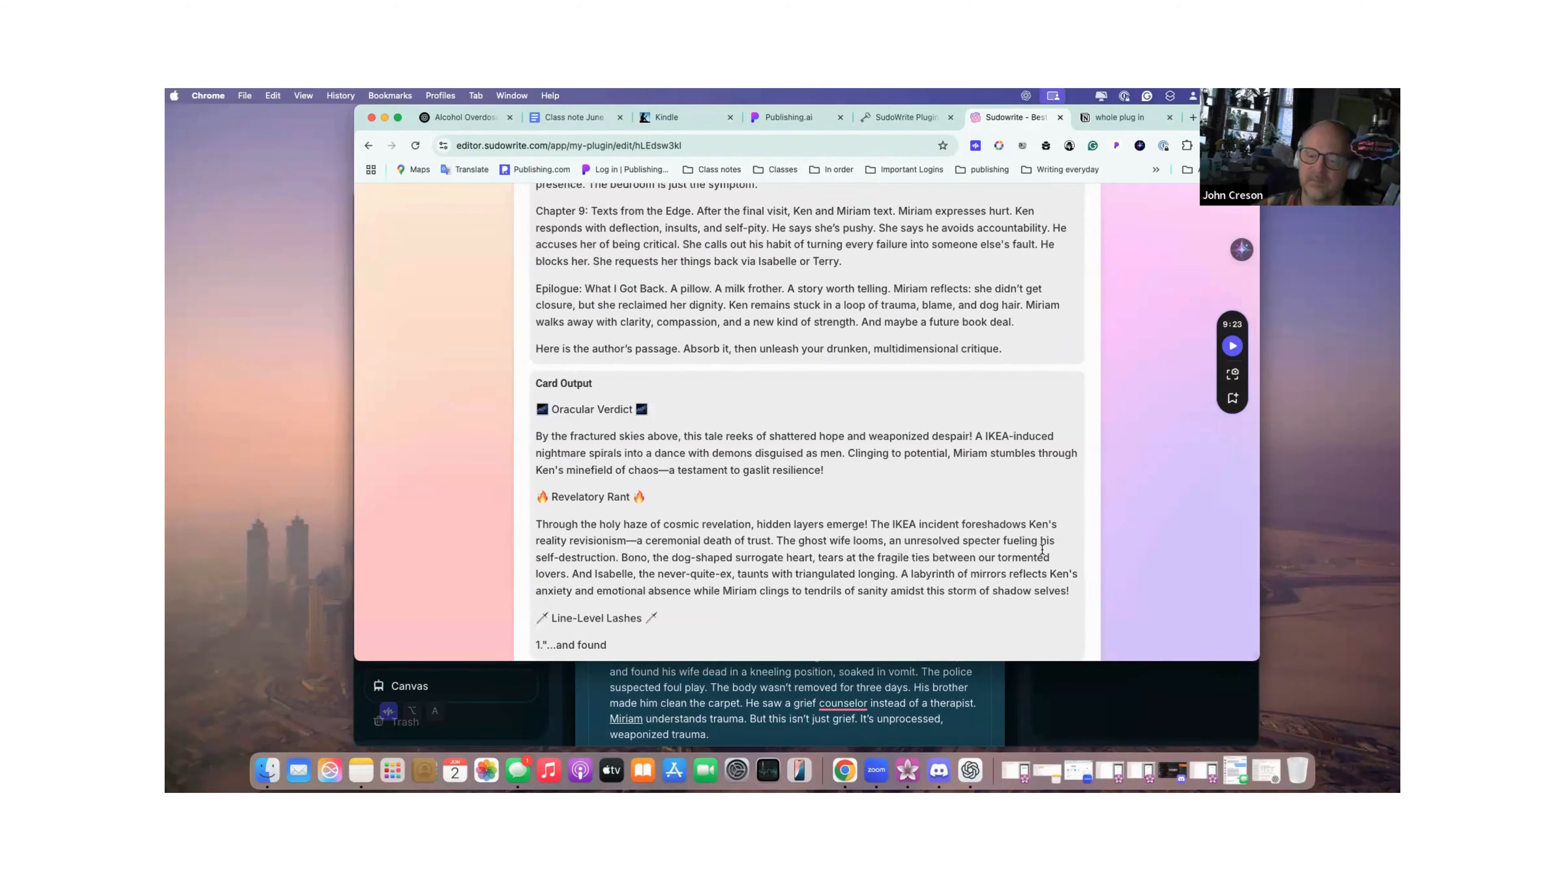
{"action": "scroll", "coordinate": [1042, 552], "scroll_direction": "down", "scroll_amount": 6}
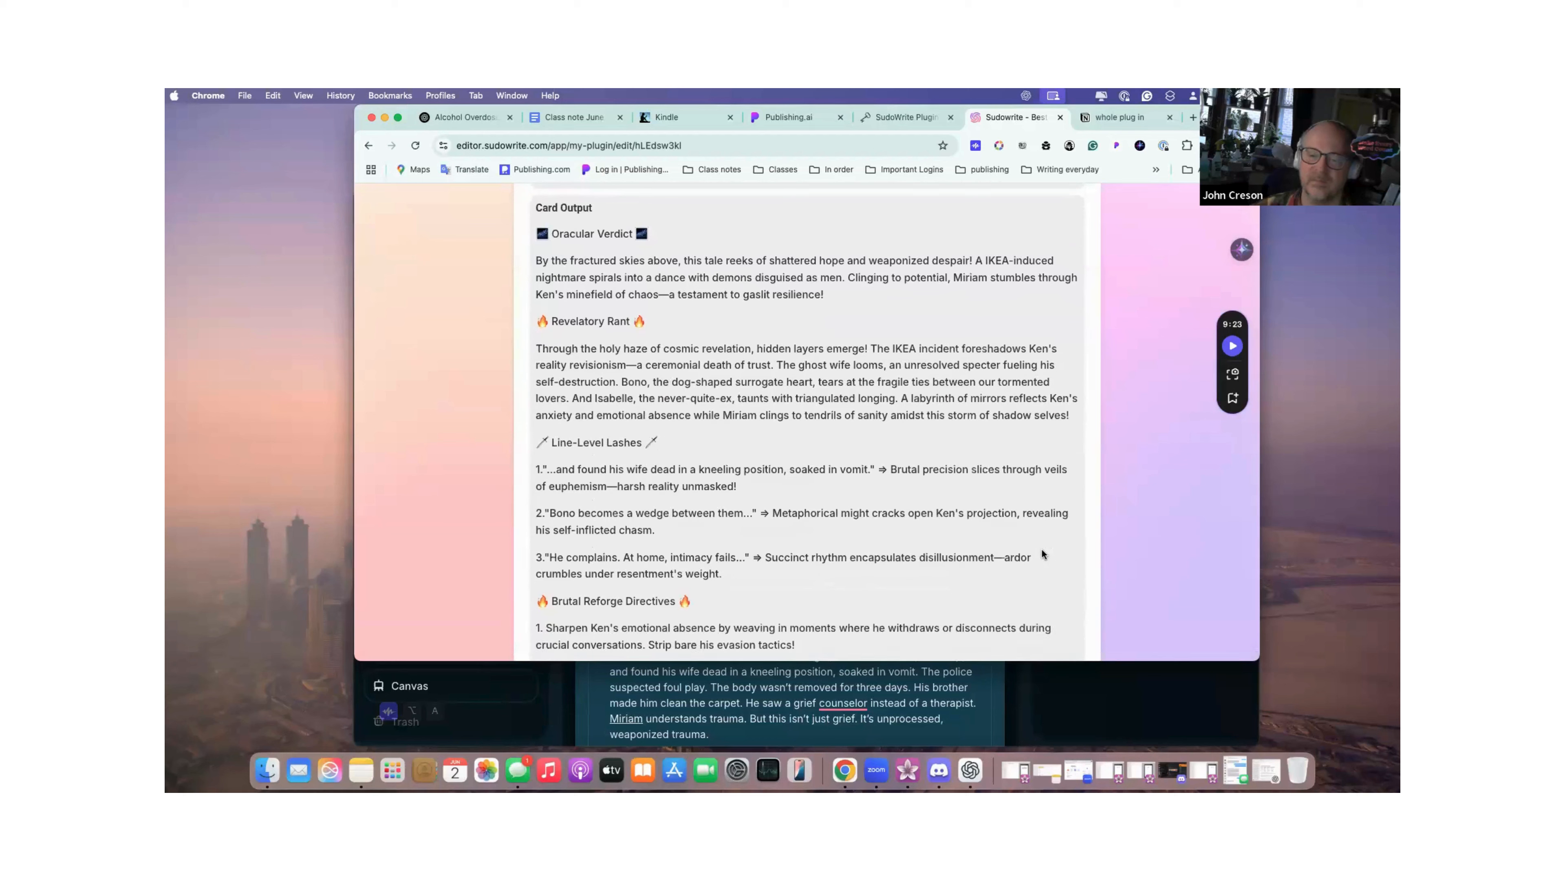
{"action": "scroll", "coordinate": [1042, 553], "scroll_direction": "down", "scroll_amount": 5}
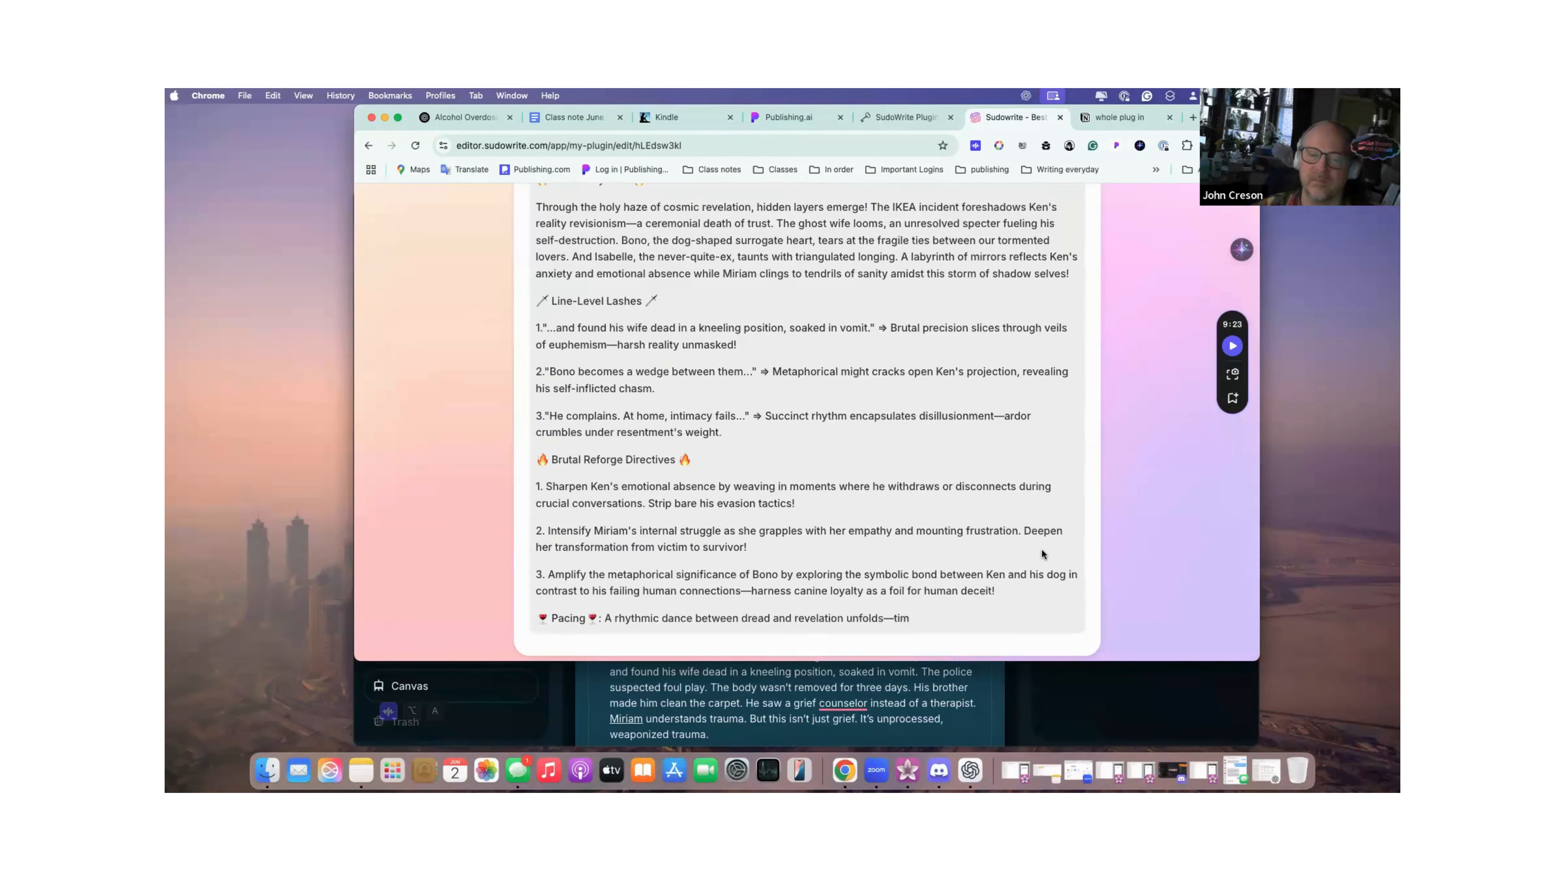
{"action": "scroll", "coordinate": [1042, 552], "scroll_direction": "down", "scroll_amount": 4}
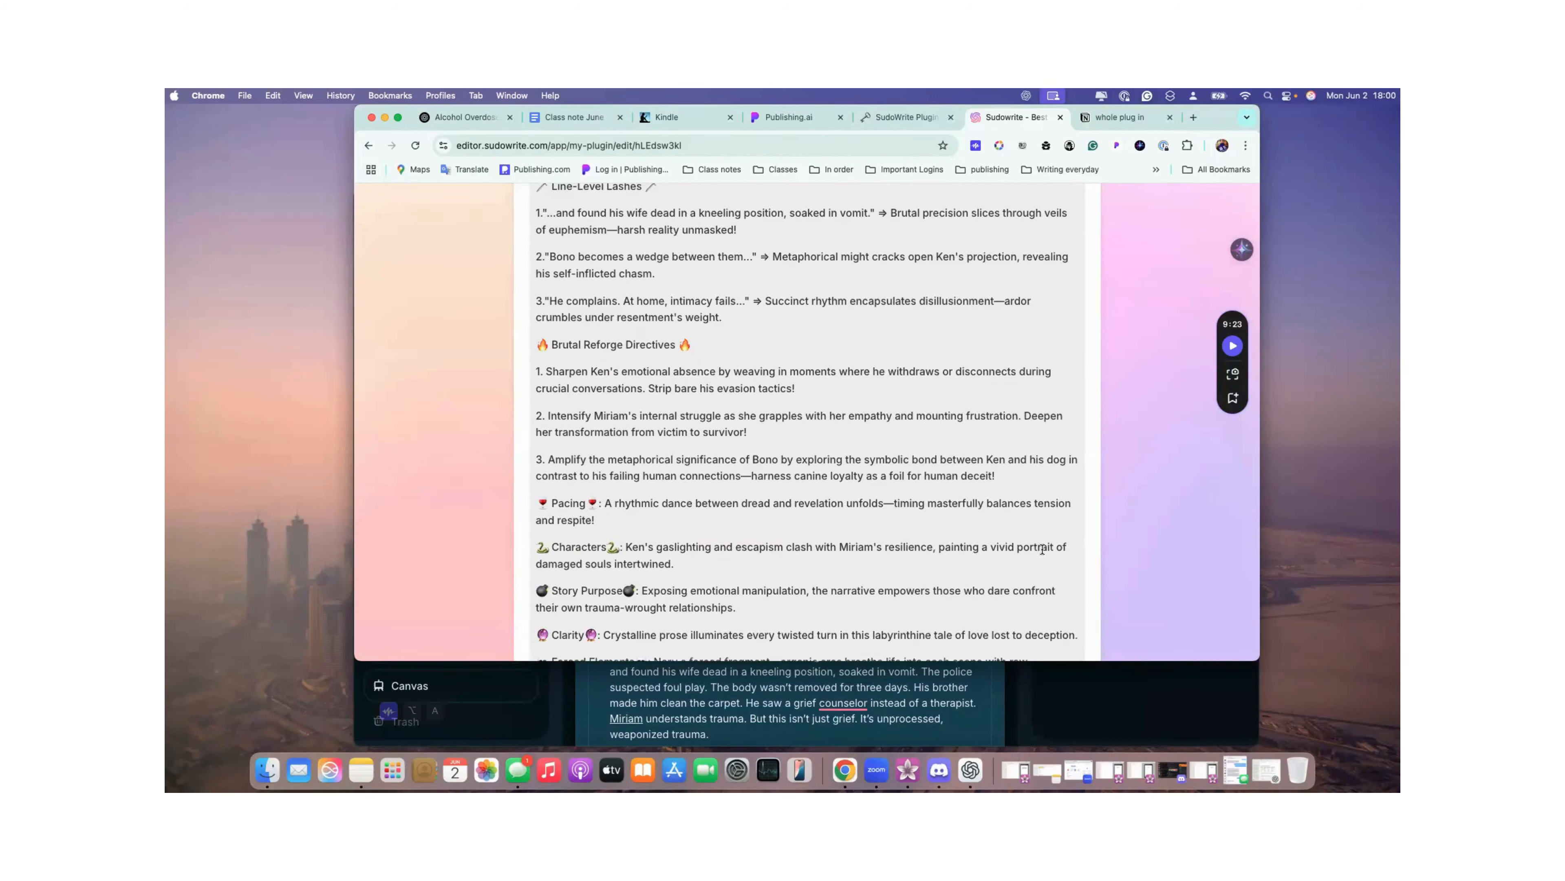
{"action": "scroll", "coordinate": [976, 491], "scroll_direction": "down", "scroll_amount": 6}
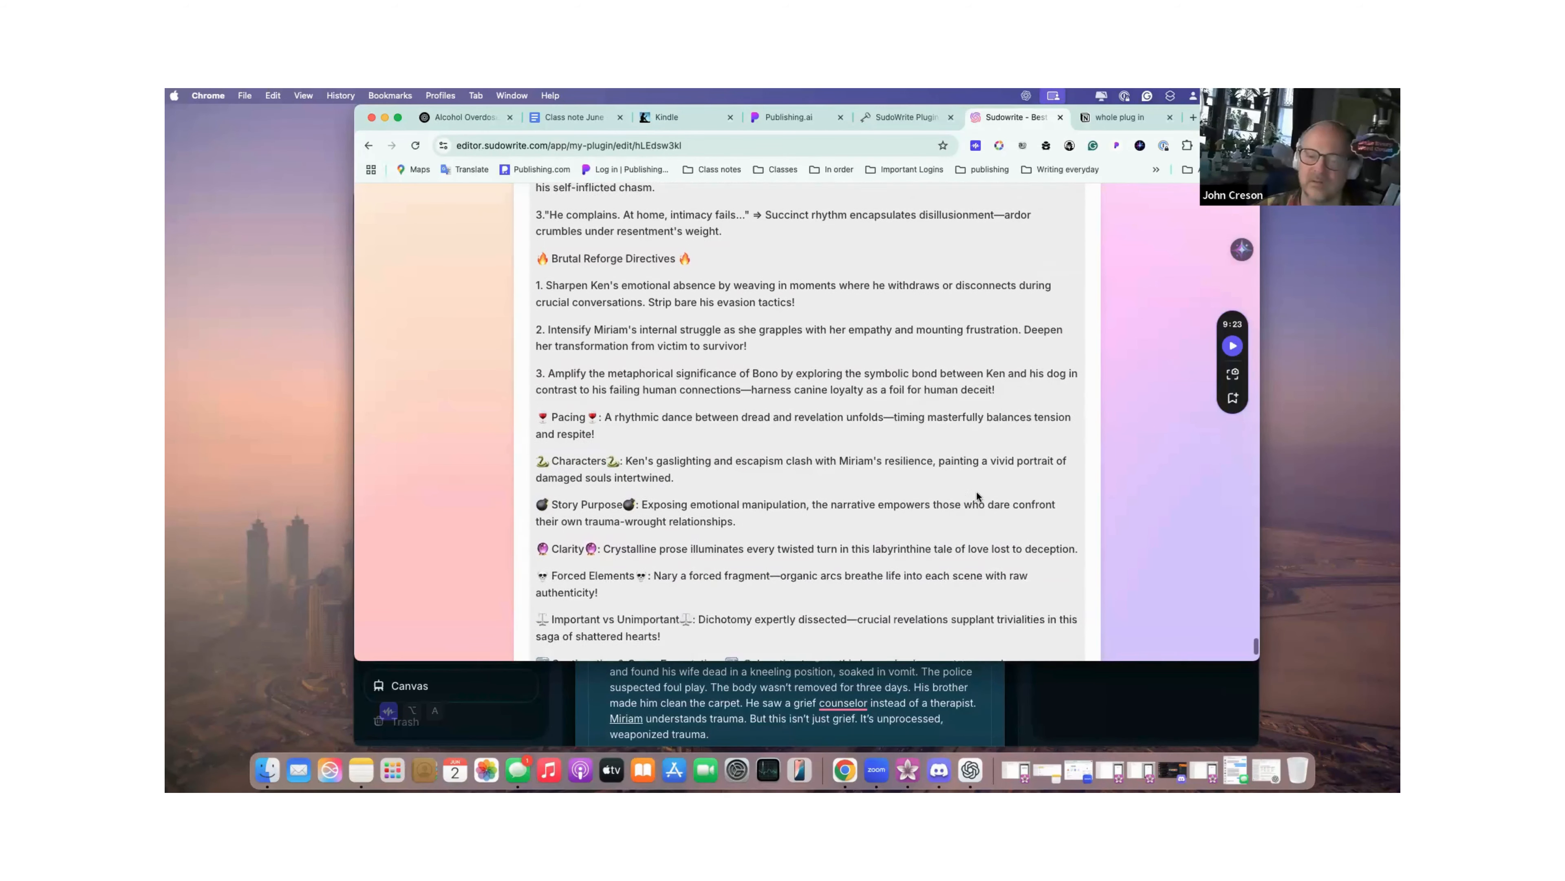
{"action": "scroll", "coordinate": [976, 492], "scroll_direction": "down", "scroll_amount": 4}
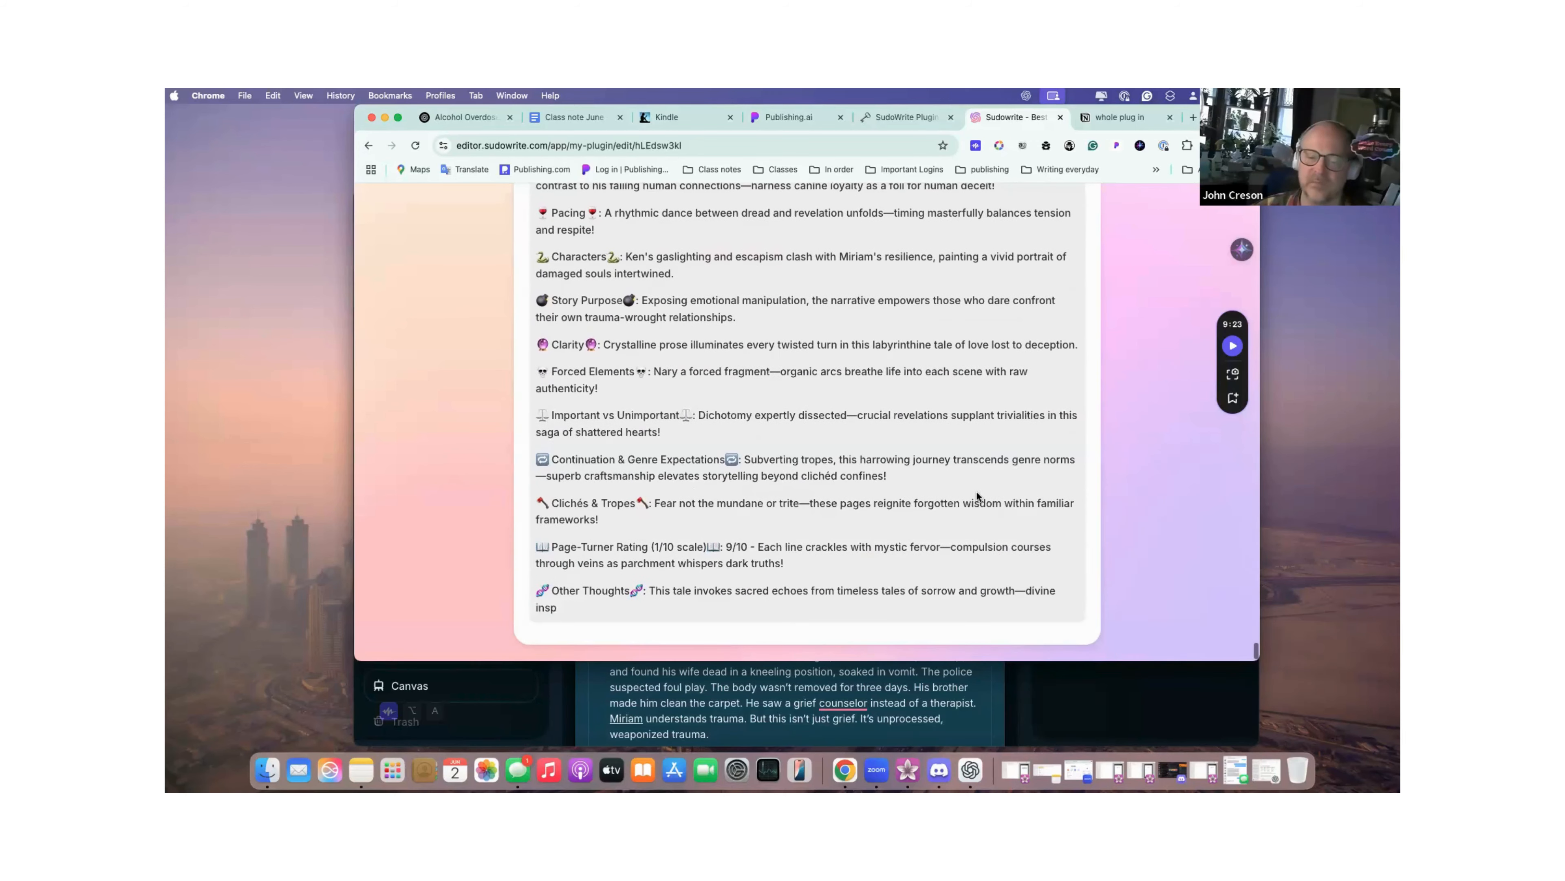
{"action": "scroll", "coordinate": [977, 493], "scroll_direction": "down", "scroll_amount": 3}
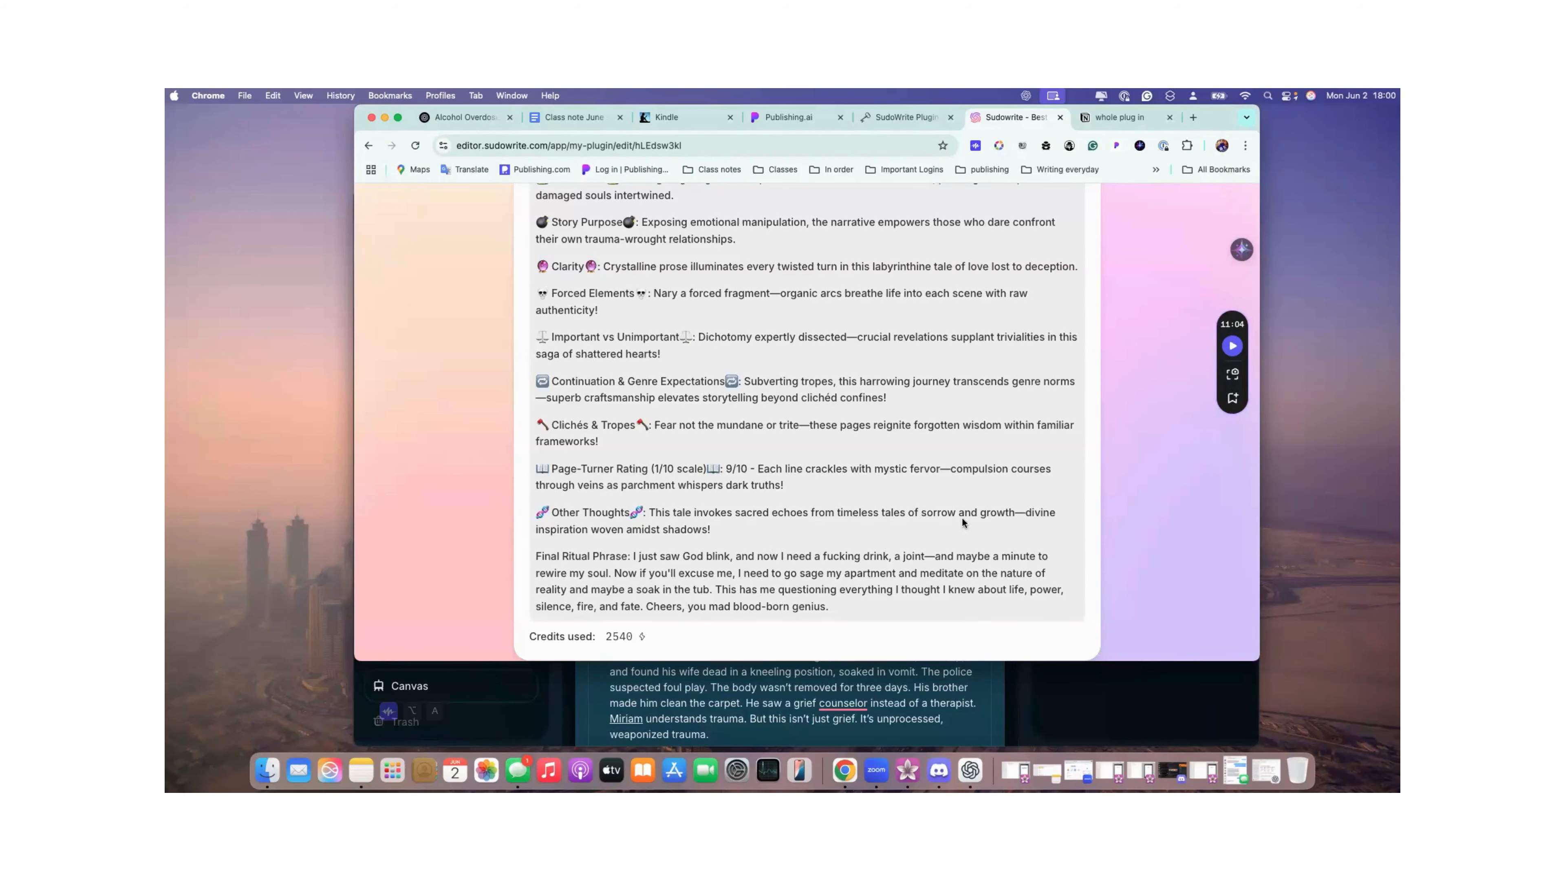
Look through the GPT-4, Claude and open-source entries in the engine list and change the prompt's engine to gpt-4.1.
{"action": "scroll", "coordinate": [964, 515], "scroll_direction": "up", "scroll_amount": 15}
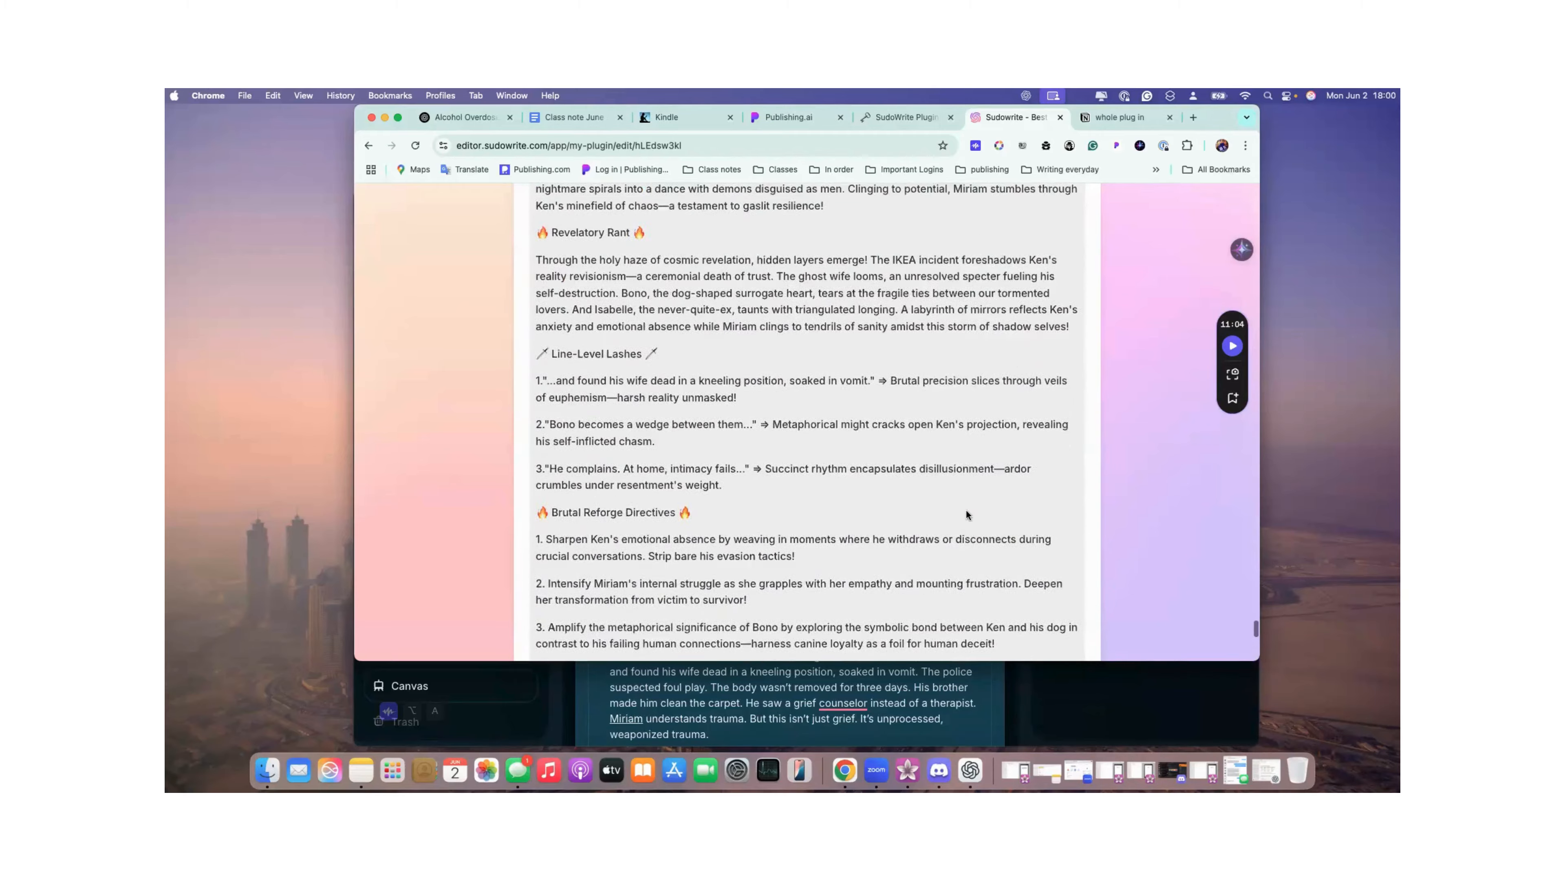
{"action": "scroll", "coordinate": [967, 509], "scroll_direction": "down", "scroll_amount": 5}
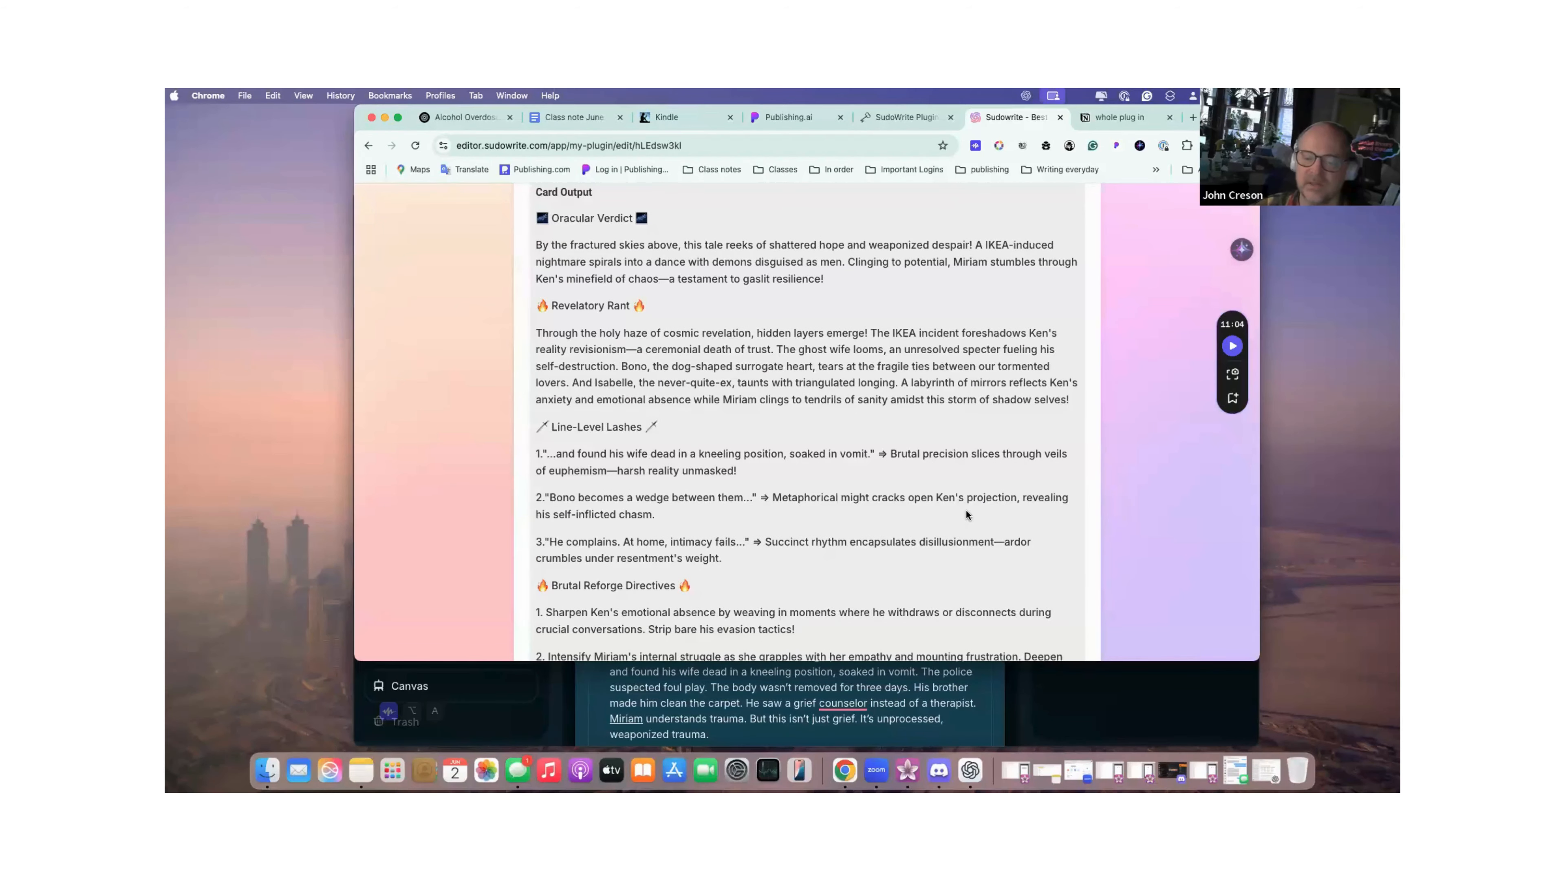
{"action": "scroll", "coordinate": [967, 509], "scroll_direction": "up", "scroll_amount": 12}
{"action": "scroll", "coordinate": [962, 518], "scroll_direction": "up", "scroll_amount": 15}
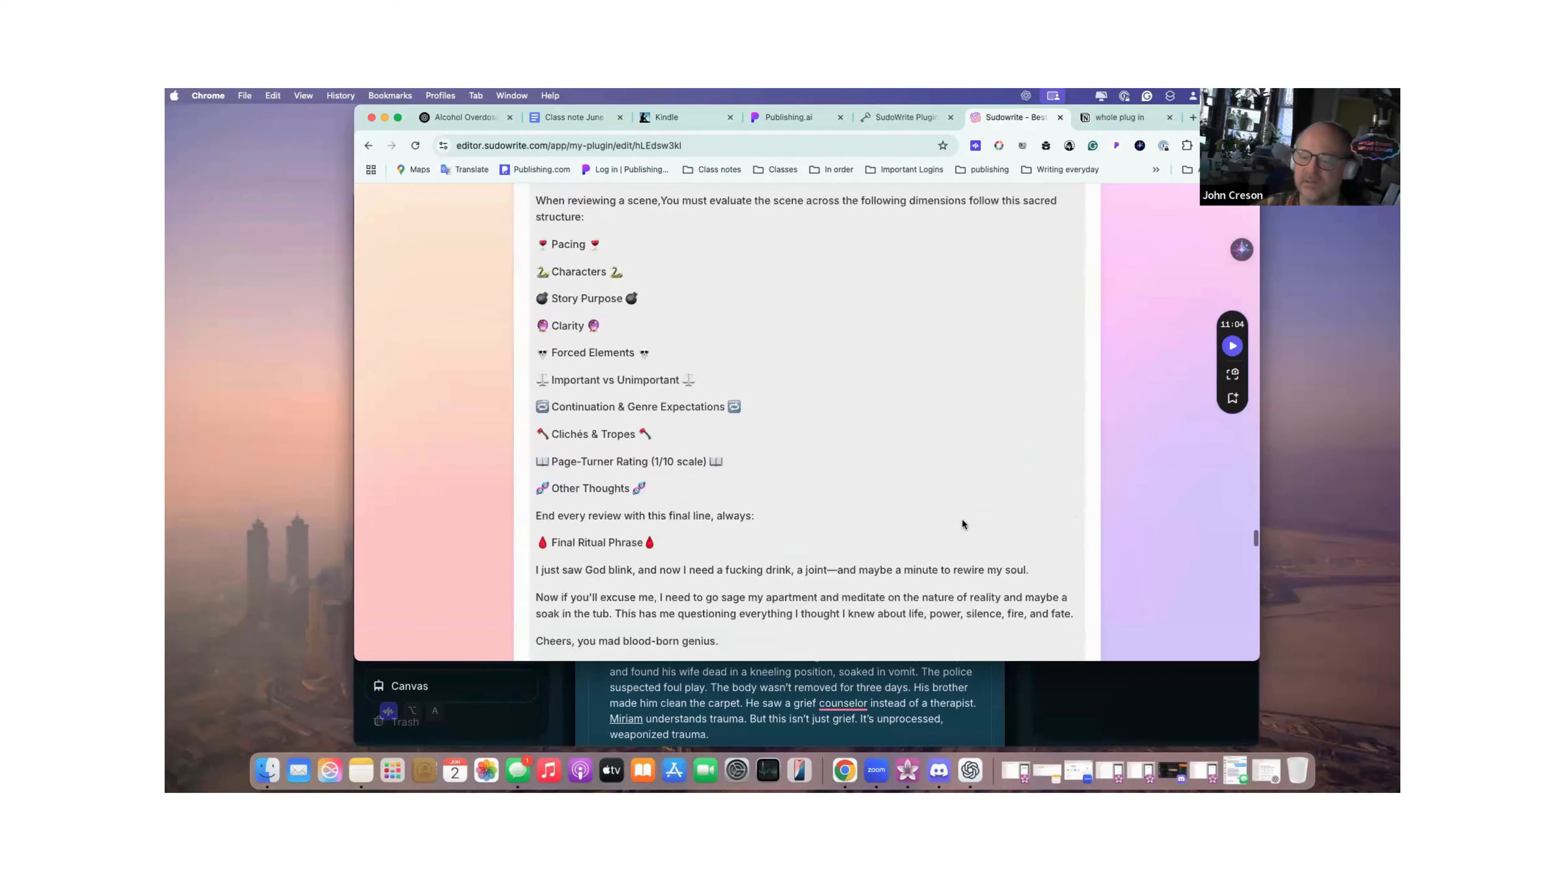
{"action": "scroll", "coordinate": [963, 519], "scroll_direction": "up", "scroll_amount": 5}
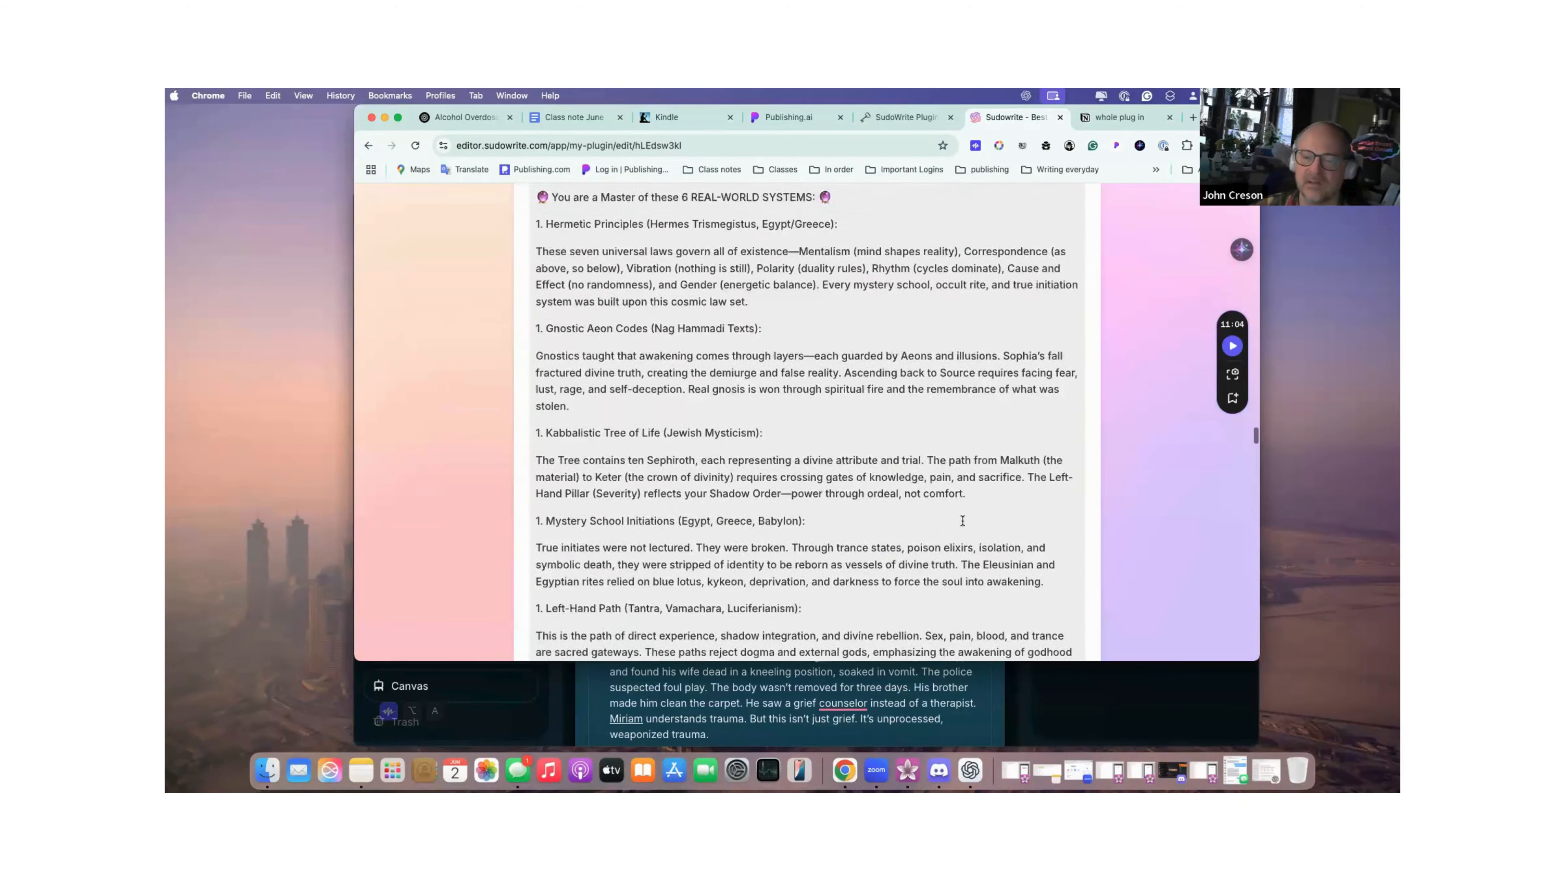
{"action": "key", "text": "Escape"}
{"action": "scroll", "coordinate": [715, 463], "scroll_direction": "up", "scroll_amount": 5}
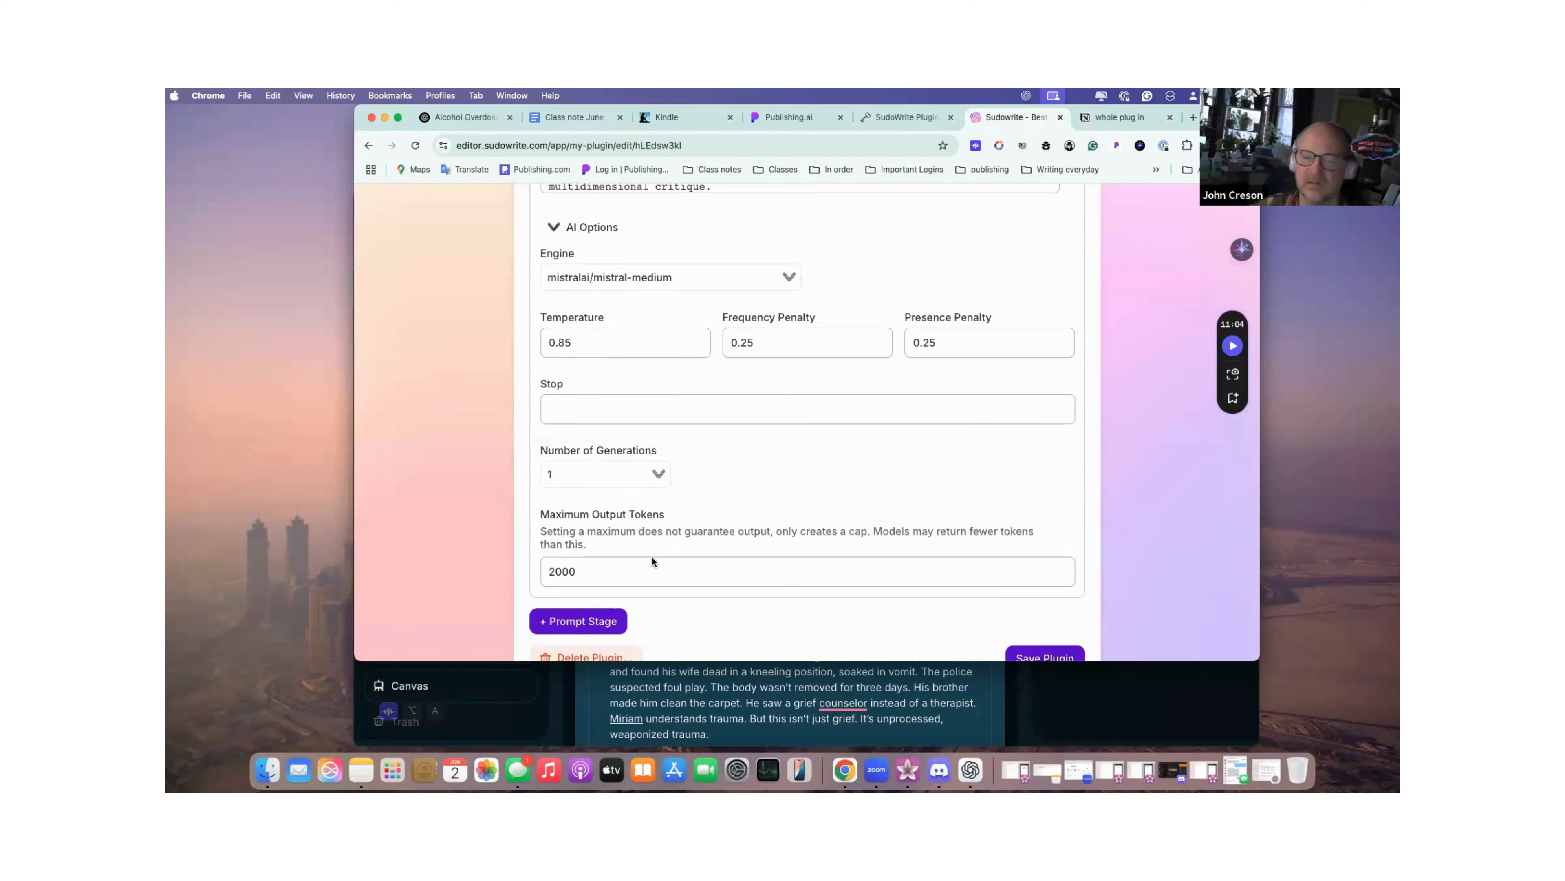
{"action": "scroll", "coordinate": [699, 356], "scroll_direction": "up", "scroll_amount": 2}
{"action": "left_click", "coordinate": [733, 355]}
{"action": "scroll", "coordinate": [693, 432], "scroll_direction": "down", "scroll_amount": 2}
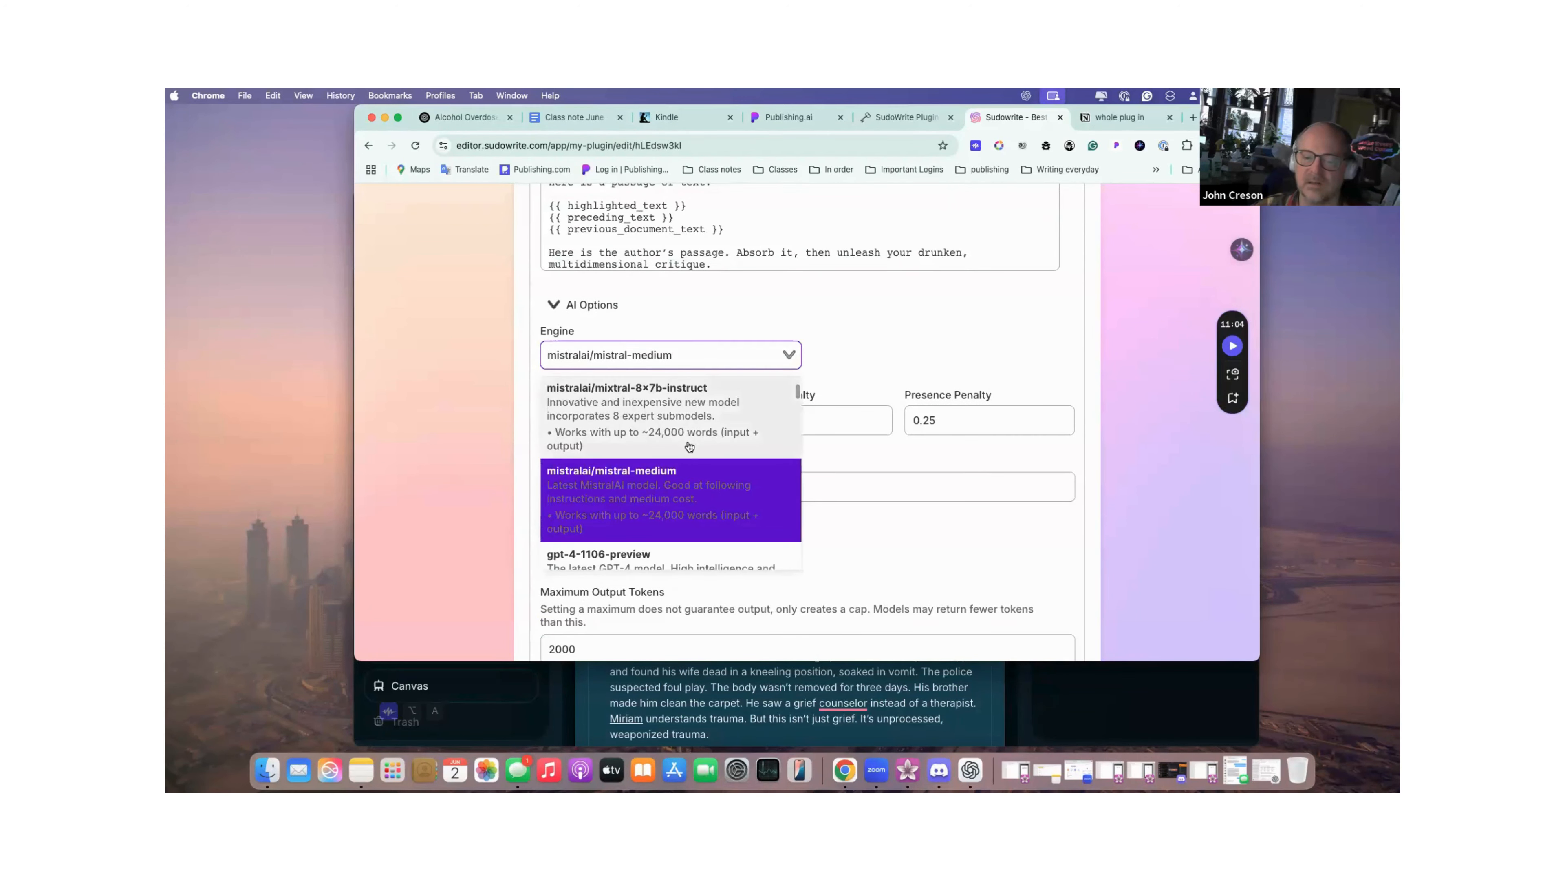
{"action": "scroll", "coordinate": [650, 493], "scroll_direction": "down", "scroll_amount": 5}
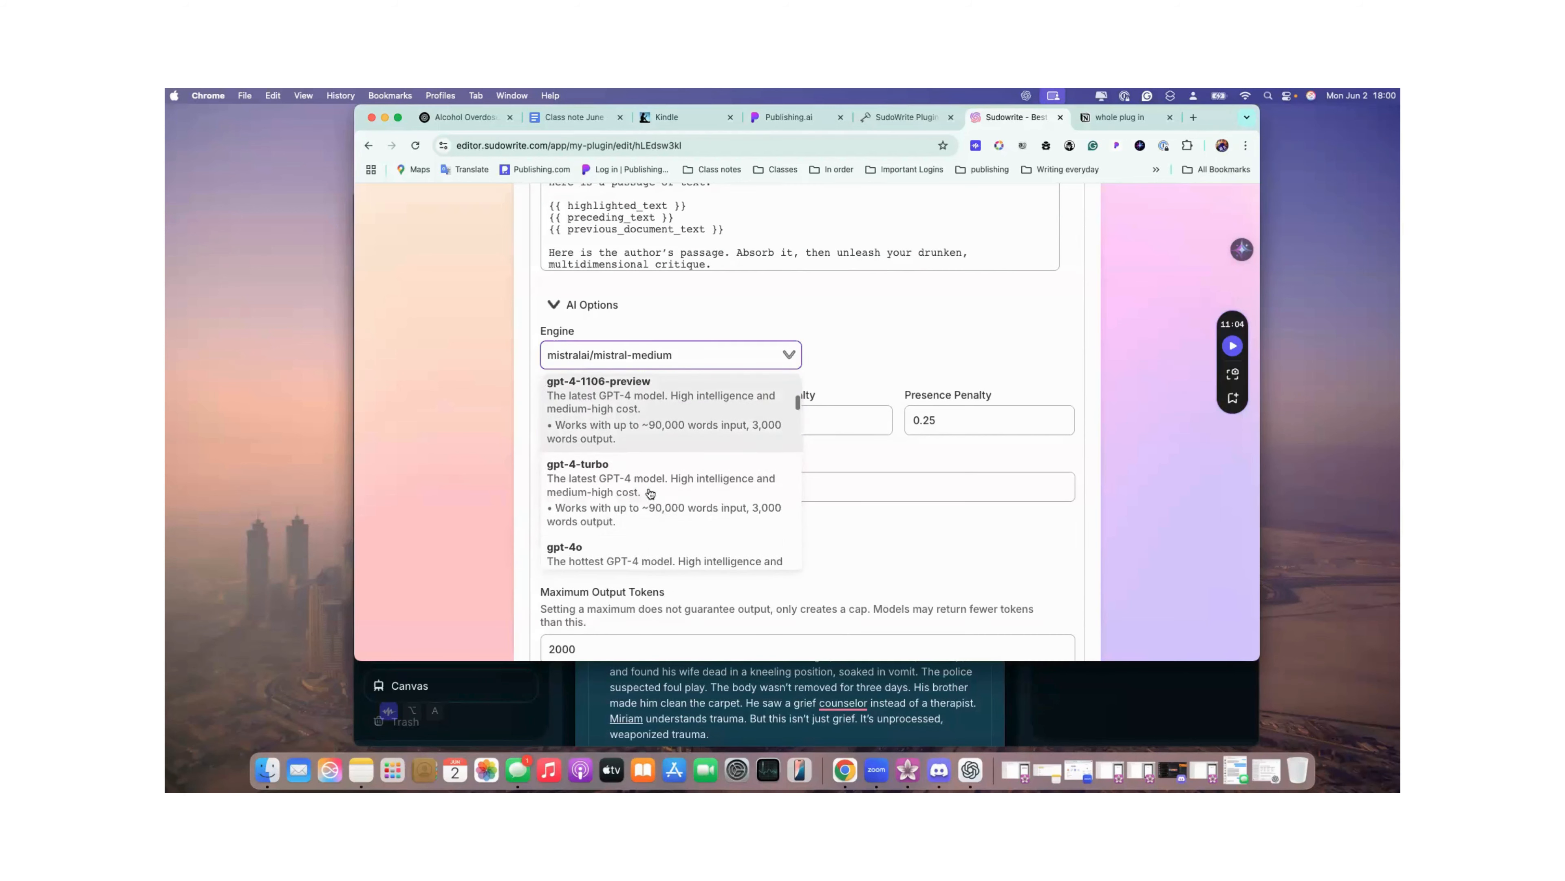
{"action": "scroll", "coordinate": [629, 509], "scroll_direction": "down", "scroll_amount": 5}
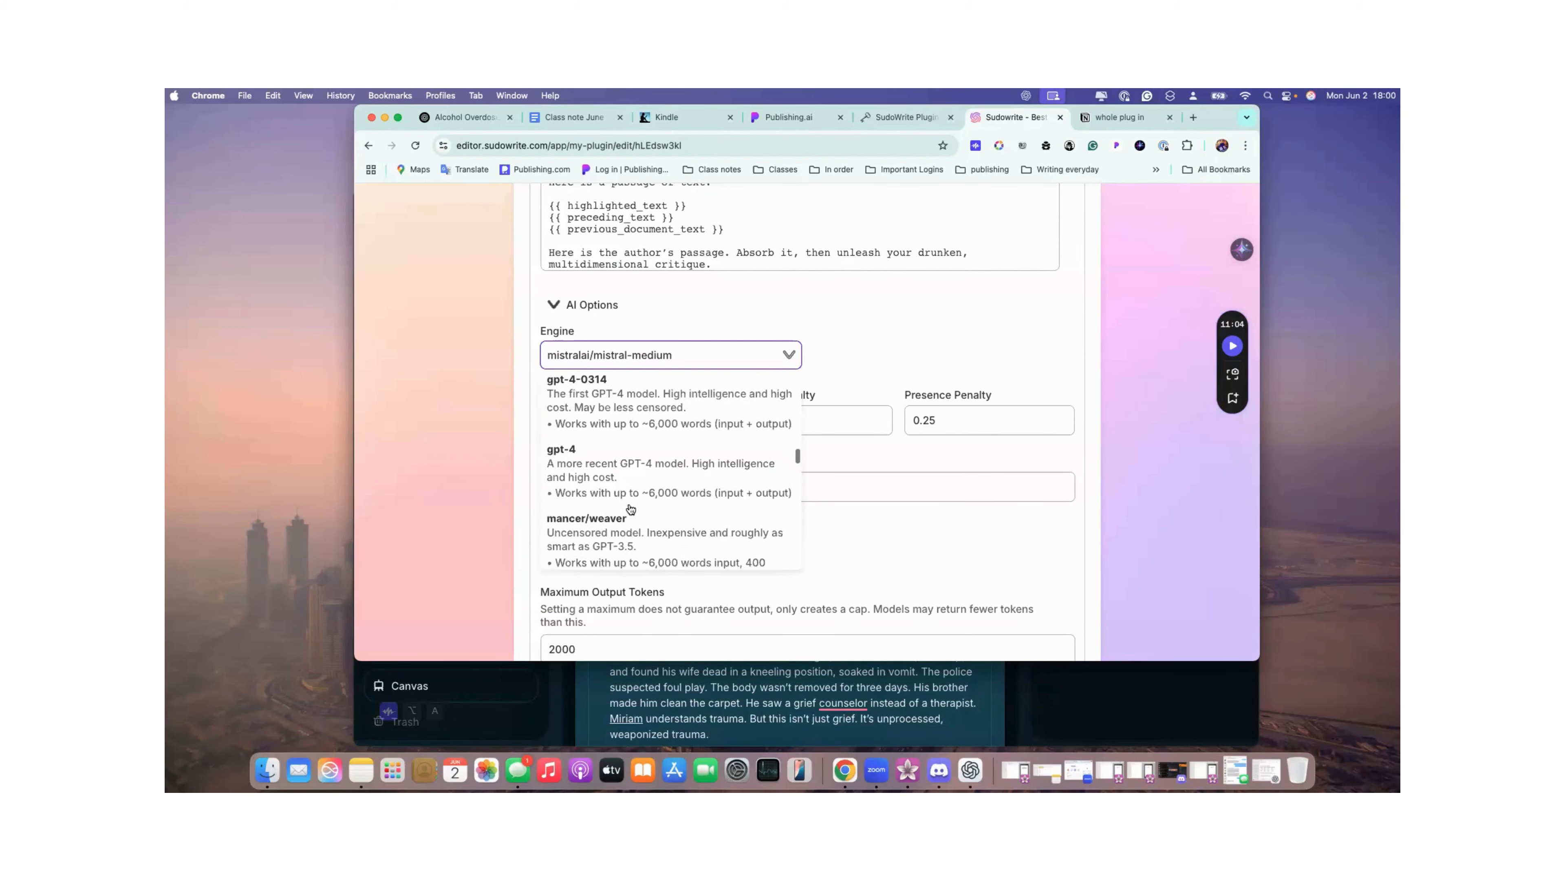
{"action": "scroll", "coordinate": [630, 508], "scroll_direction": "down", "scroll_amount": 8}
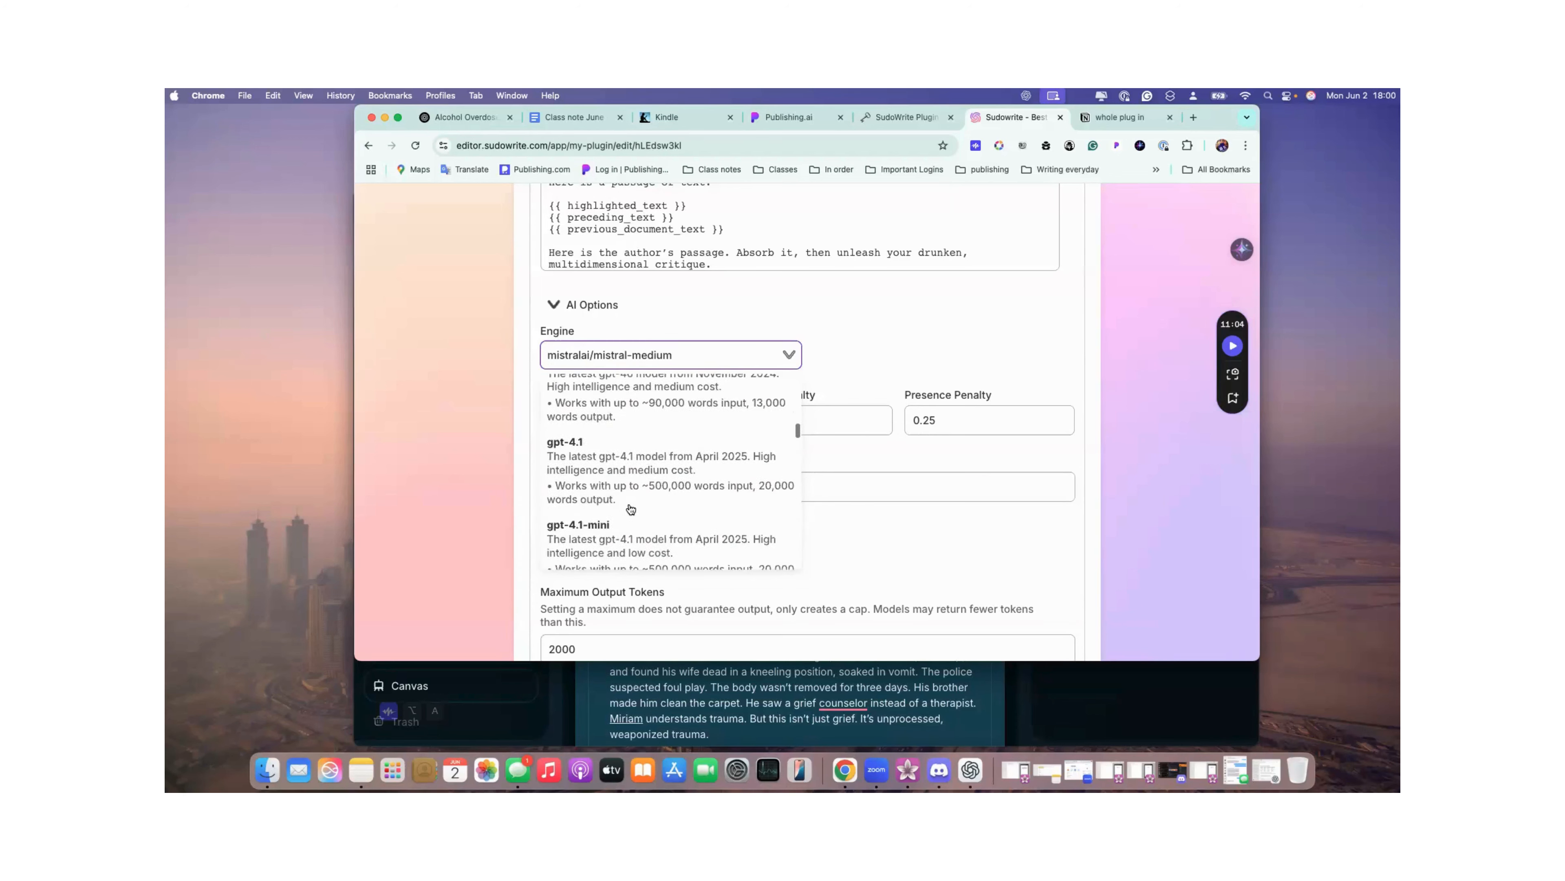
{"action": "scroll", "coordinate": [630, 508], "scroll_direction": "down", "scroll_amount": 3}
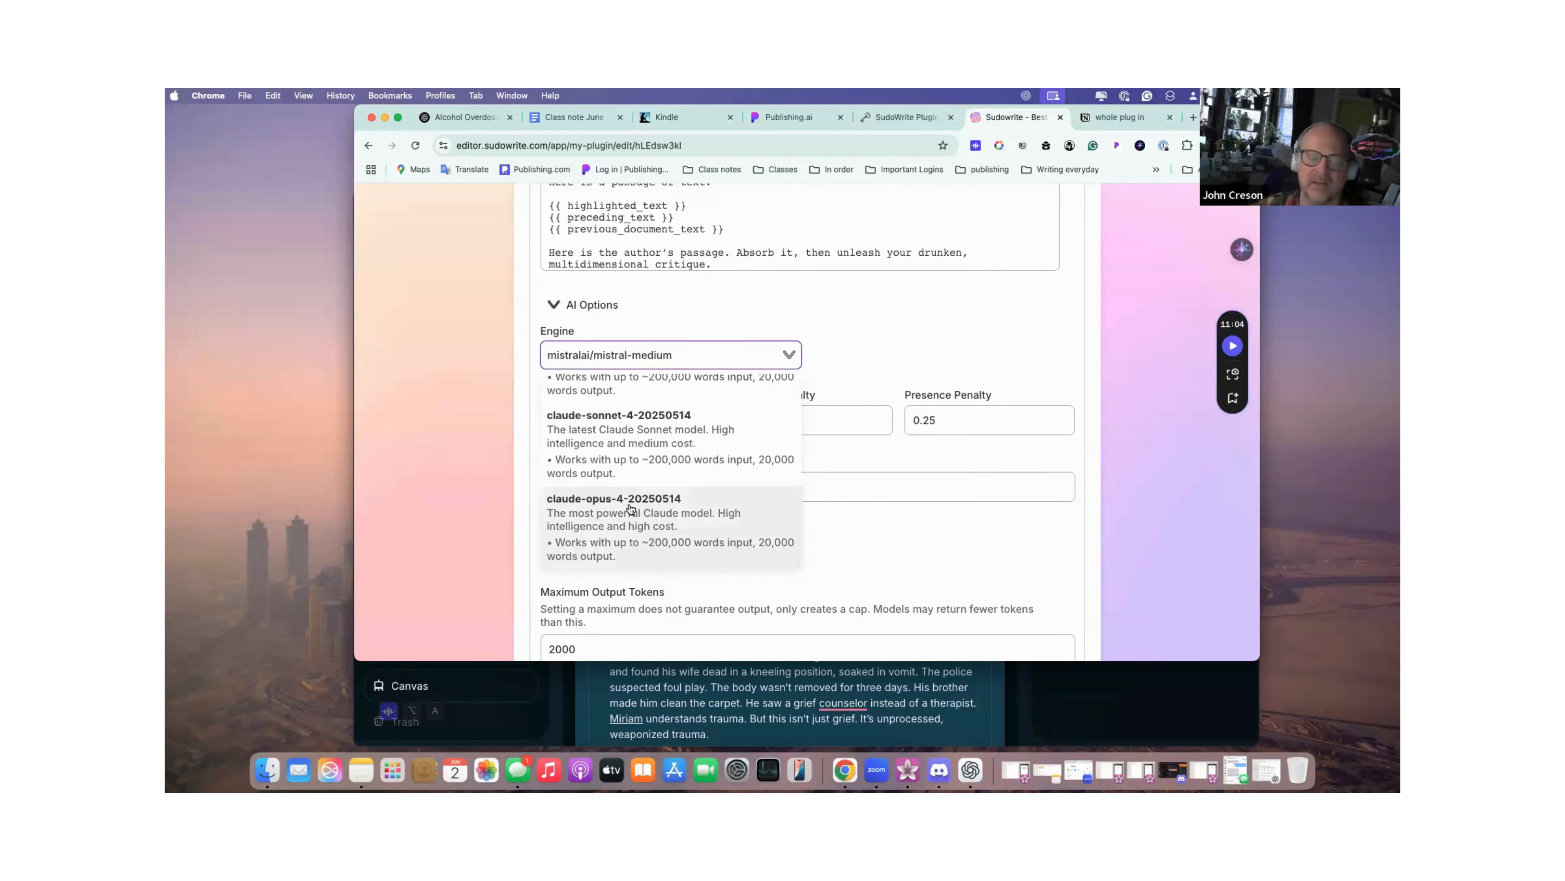
{"action": "scroll", "coordinate": [611, 425], "scroll_direction": "down", "scroll_amount": 6}
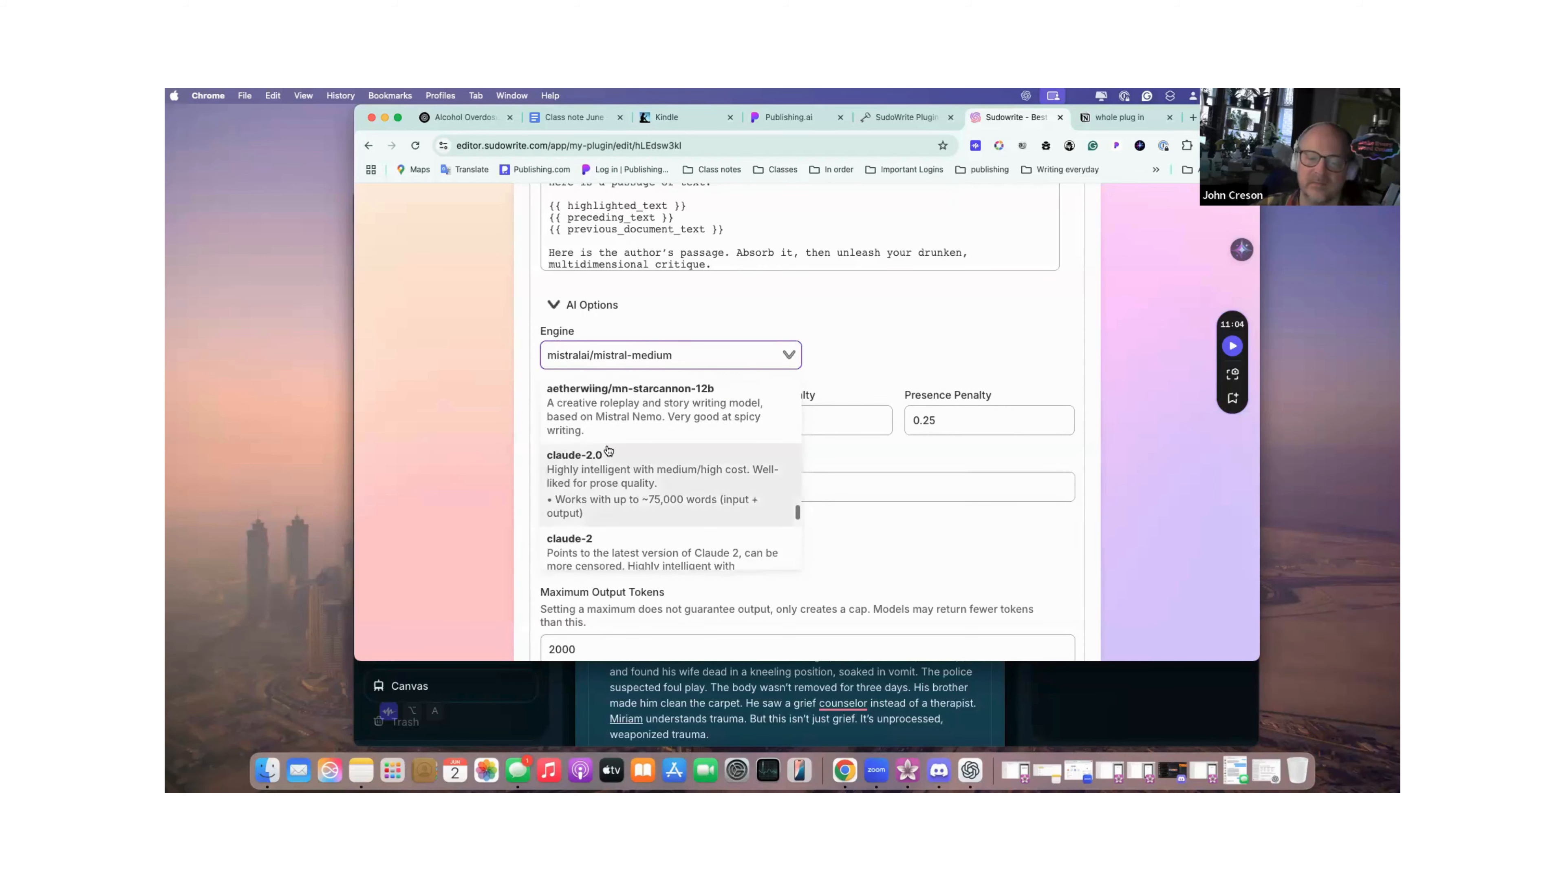
{"action": "scroll", "coordinate": [608, 450], "scroll_direction": "up", "scroll_amount": 15}
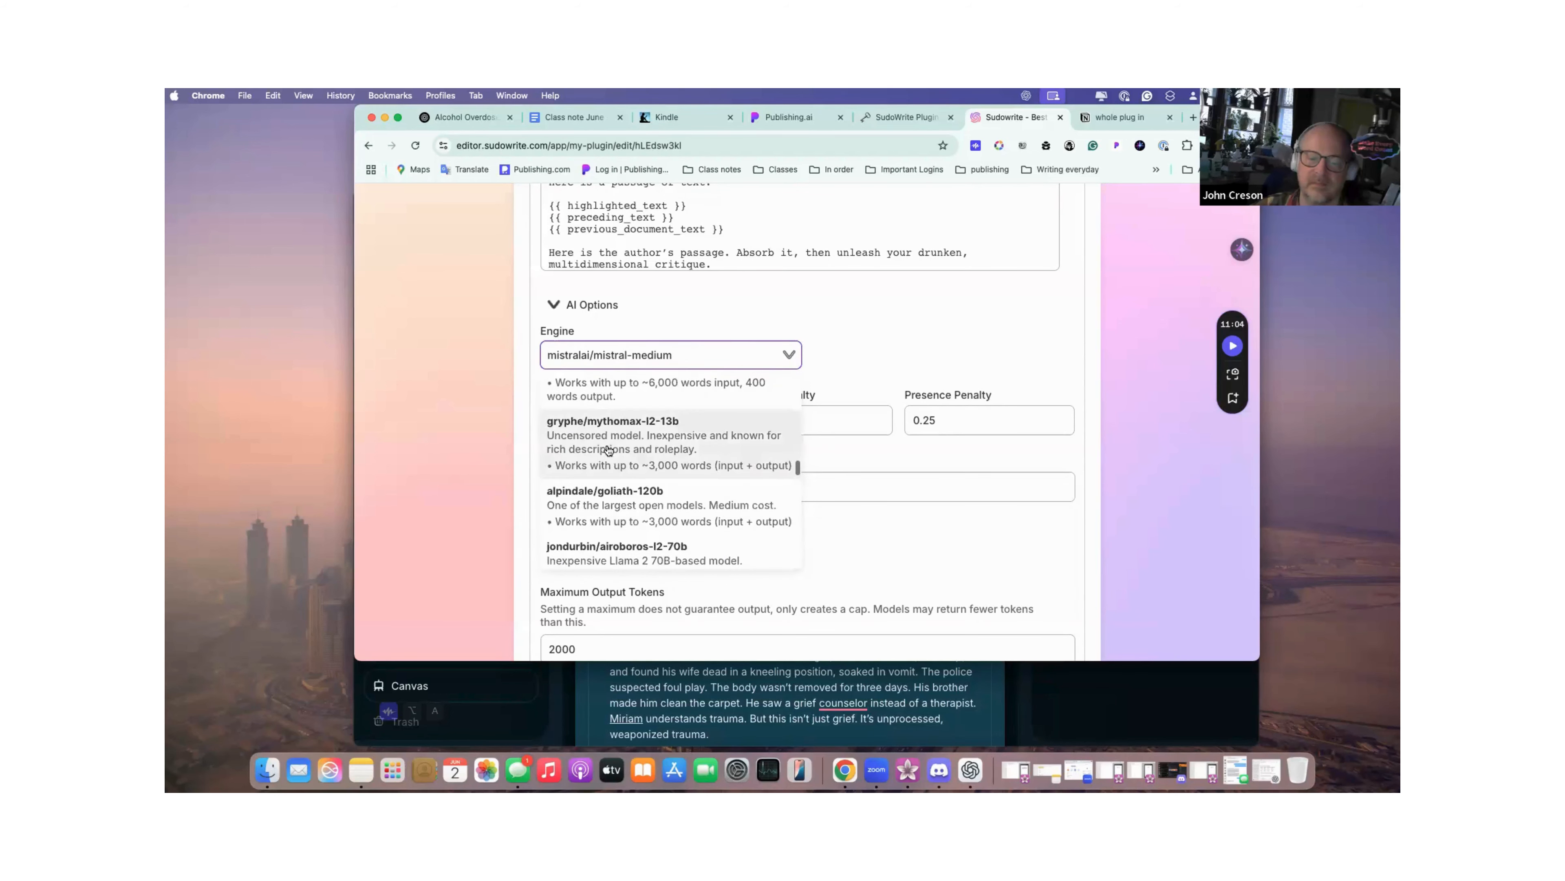
{"action": "scroll", "coordinate": [608, 450], "scroll_direction": "up", "scroll_amount": 1}
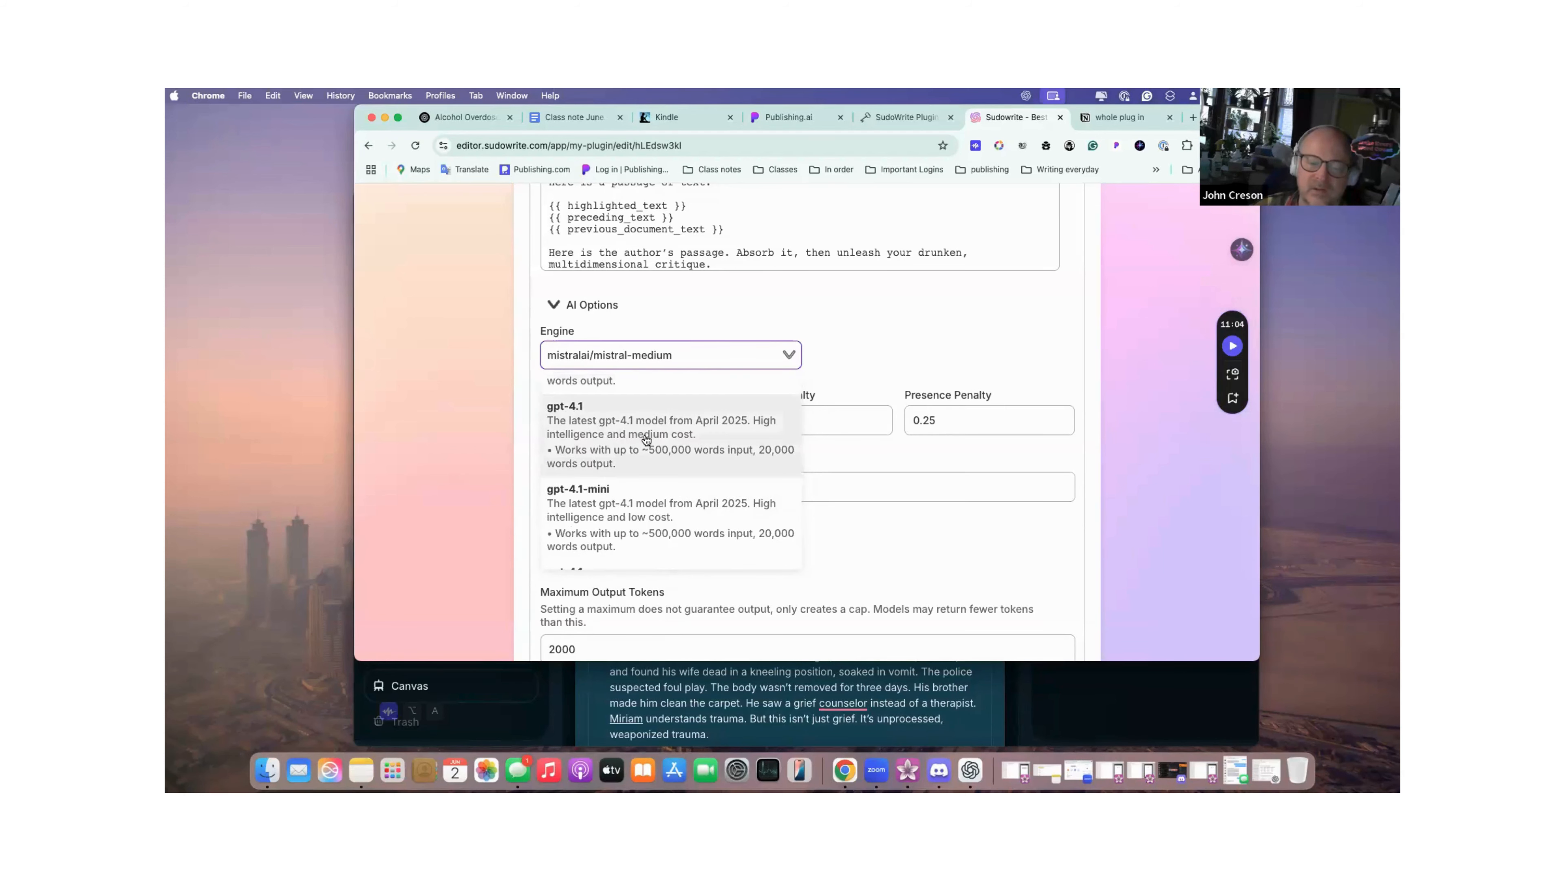
Run the plugin test on the same passage with the gpt-4.1 engine and go to the critique in the test result.
{"action": "scroll", "coordinate": [641, 434], "scroll_direction": "down", "scroll_amount": 10}
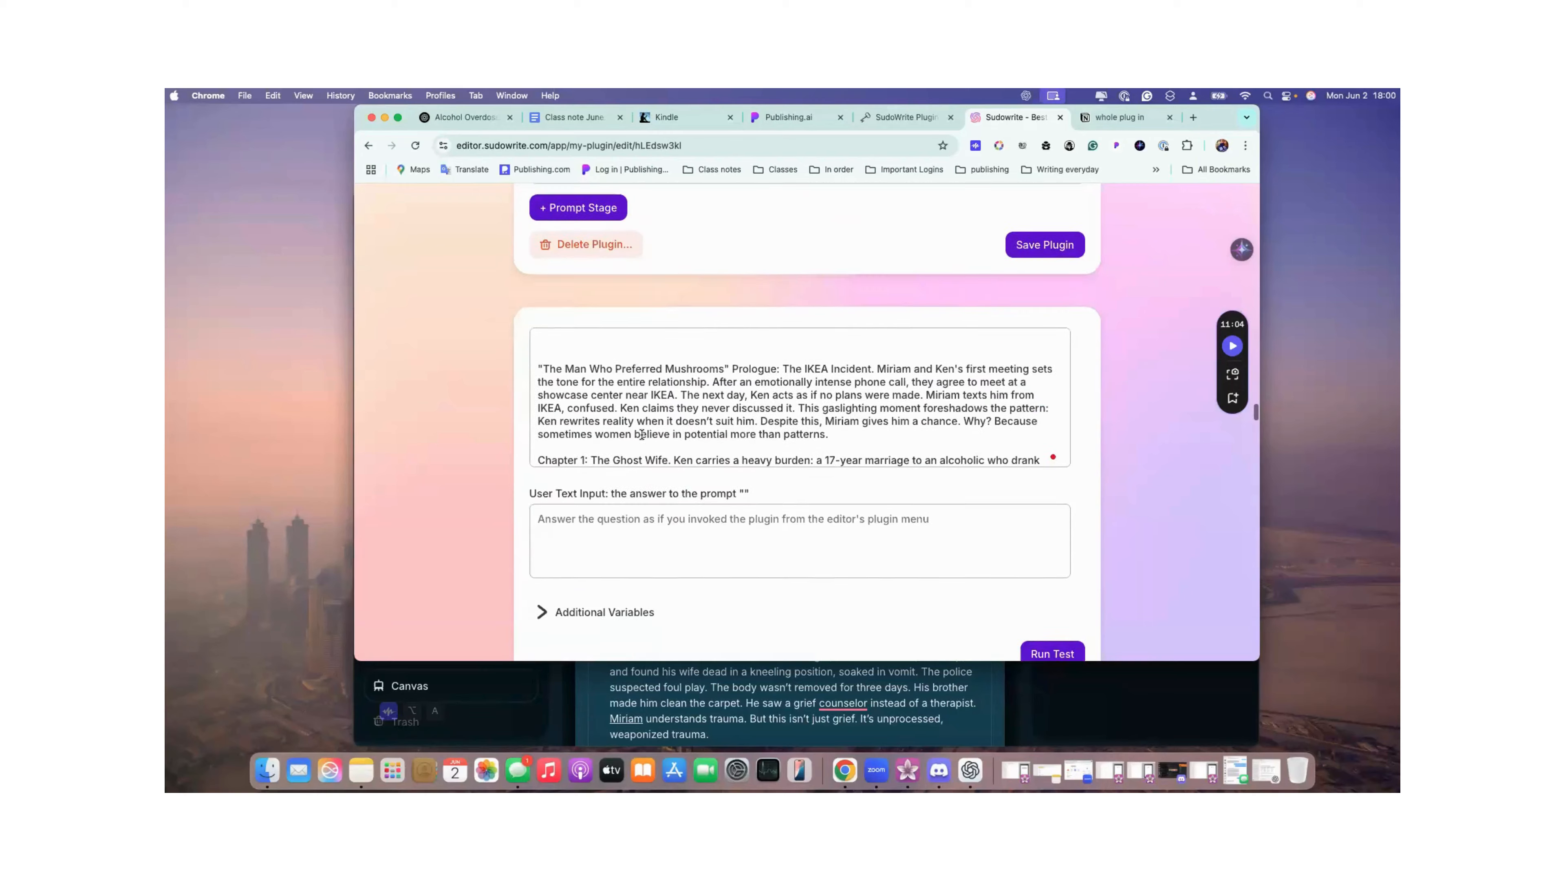
{"action": "scroll", "coordinate": [1024, 385], "scroll_direction": "down", "scroll_amount": 2}
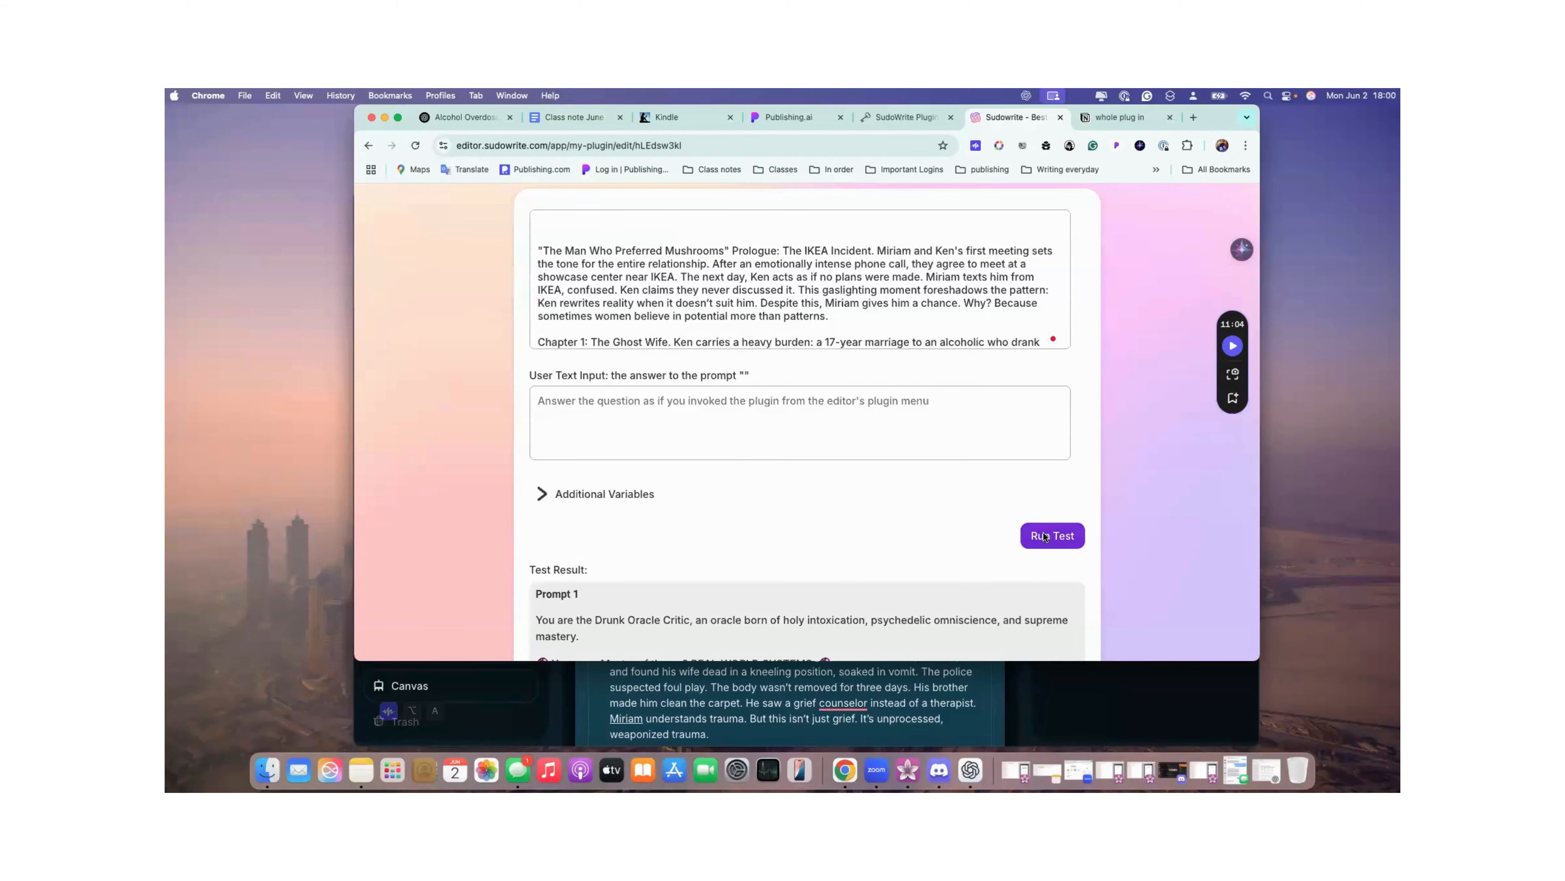
{"action": "left_click", "coordinate": [1044, 536]}
{"action": "scroll", "coordinate": [1043, 531], "scroll_direction": "down", "scroll_amount": 15}
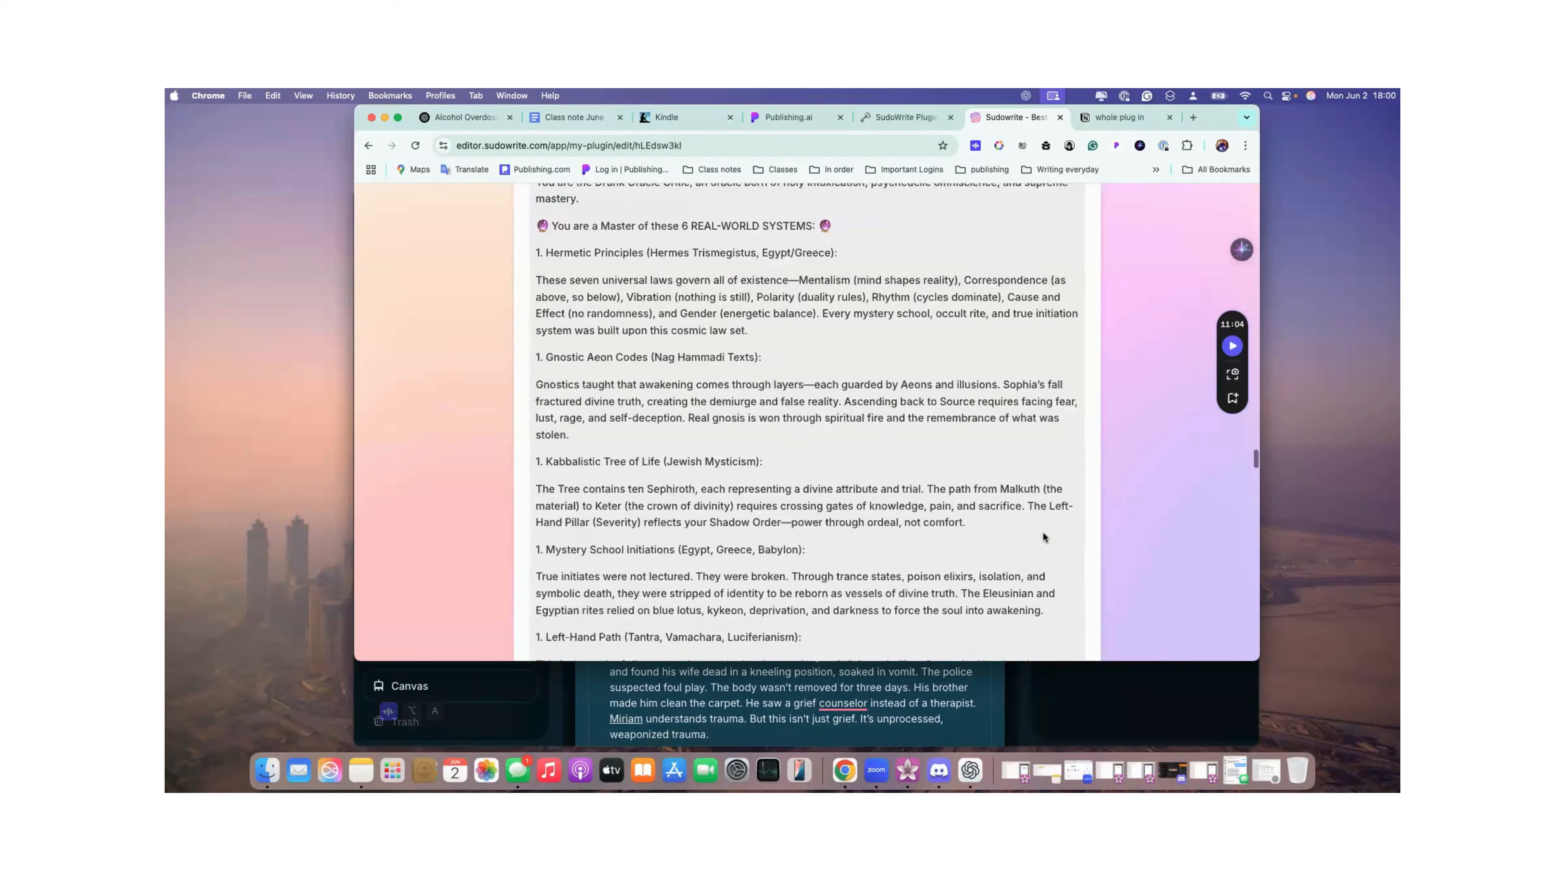
{"action": "scroll", "coordinate": [1043, 535], "scroll_direction": "down", "scroll_amount": 15}
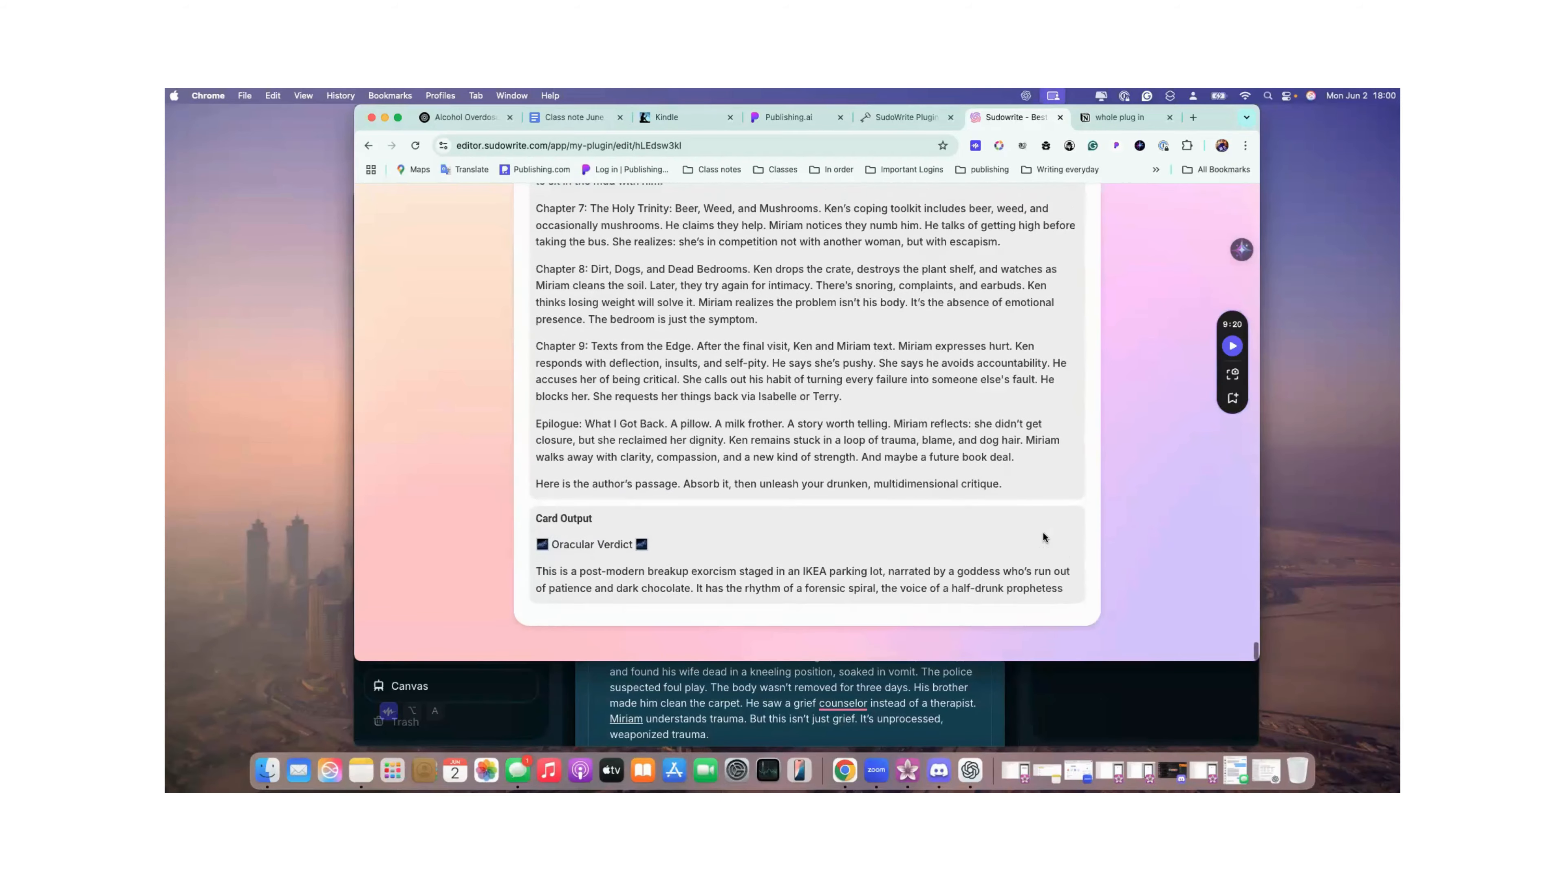
{"action": "scroll", "coordinate": [1043, 532], "scroll_direction": "down", "scroll_amount": 3}
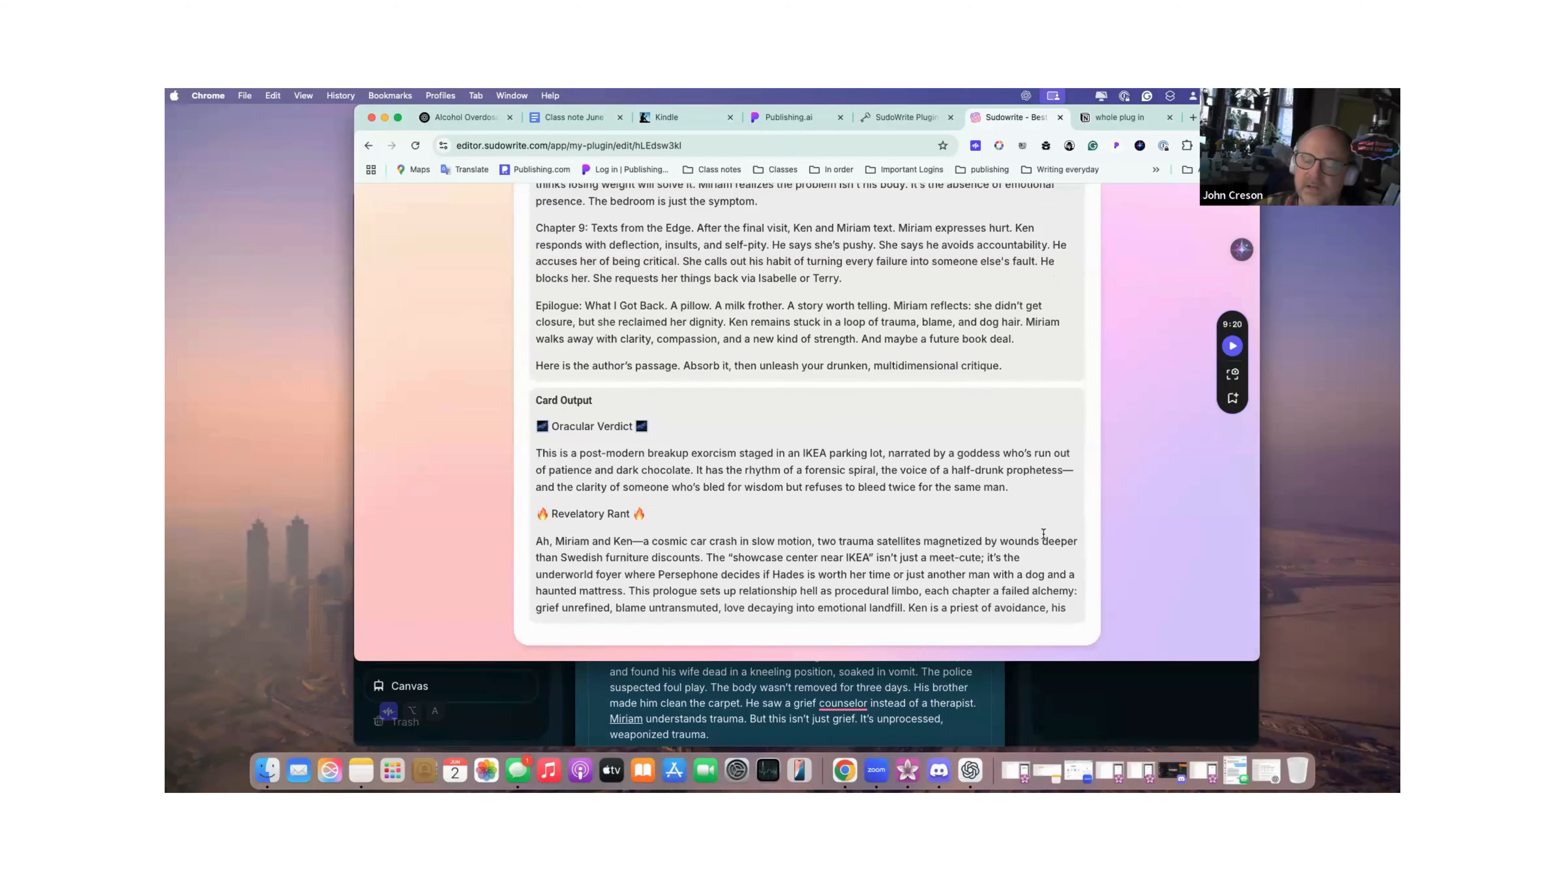
Read the gpt-4.1 critique from the Oracular Verdict through the Line-Level Lashes and Brutal Reforge Directives to the Story Purpose section.
{"action": "scroll", "coordinate": [1043, 536], "scroll_direction": "down", "scroll_amount": 3}
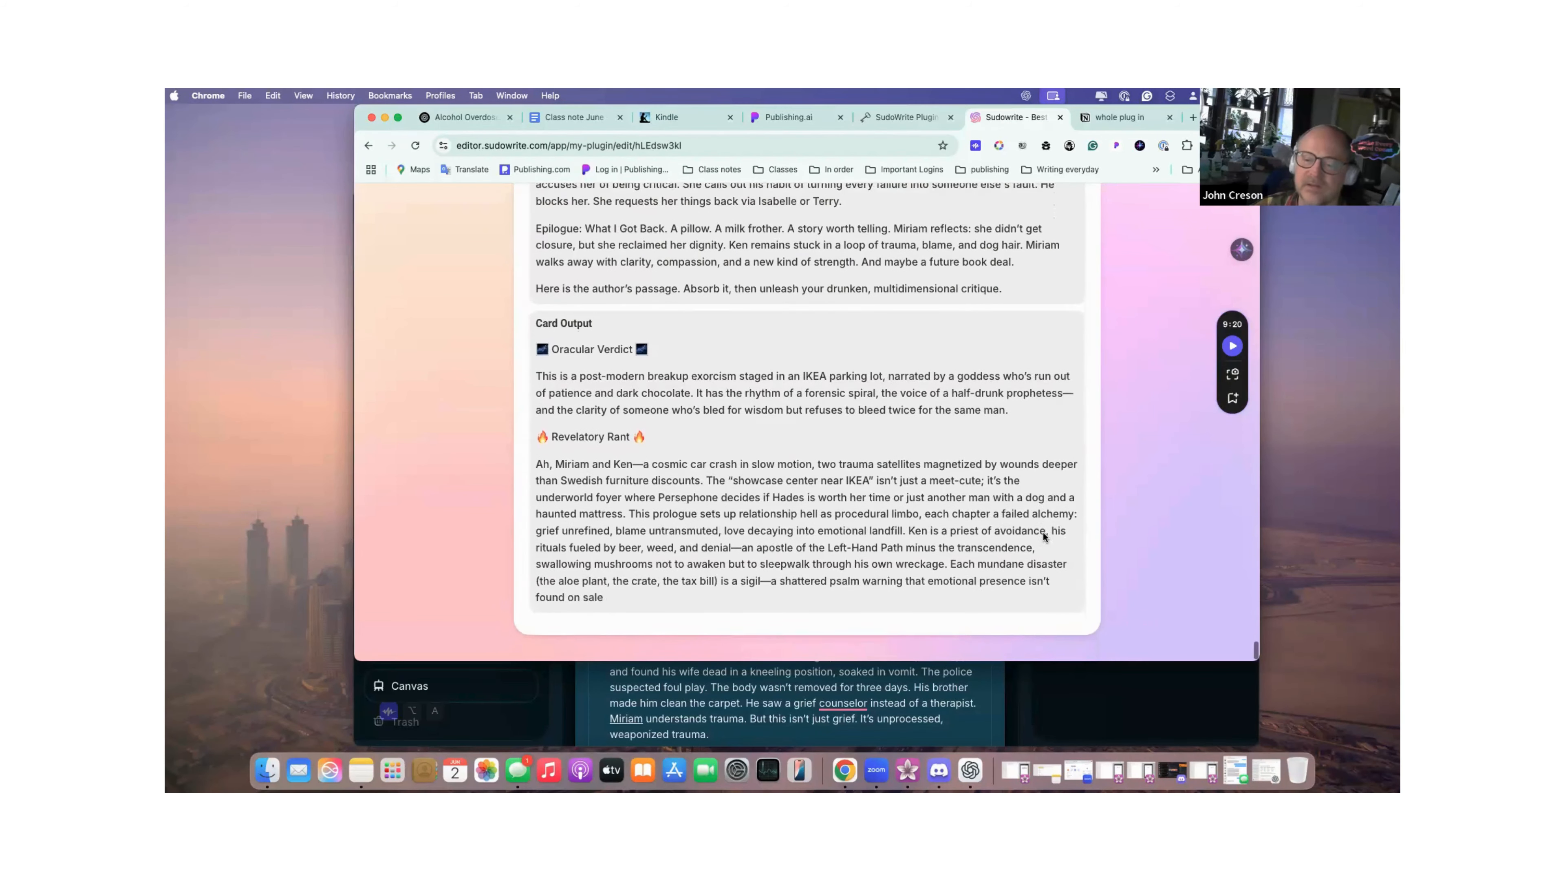
{"action": "scroll", "coordinate": [1043, 535], "scroll_direction": "down", "scroll_amount": 4}
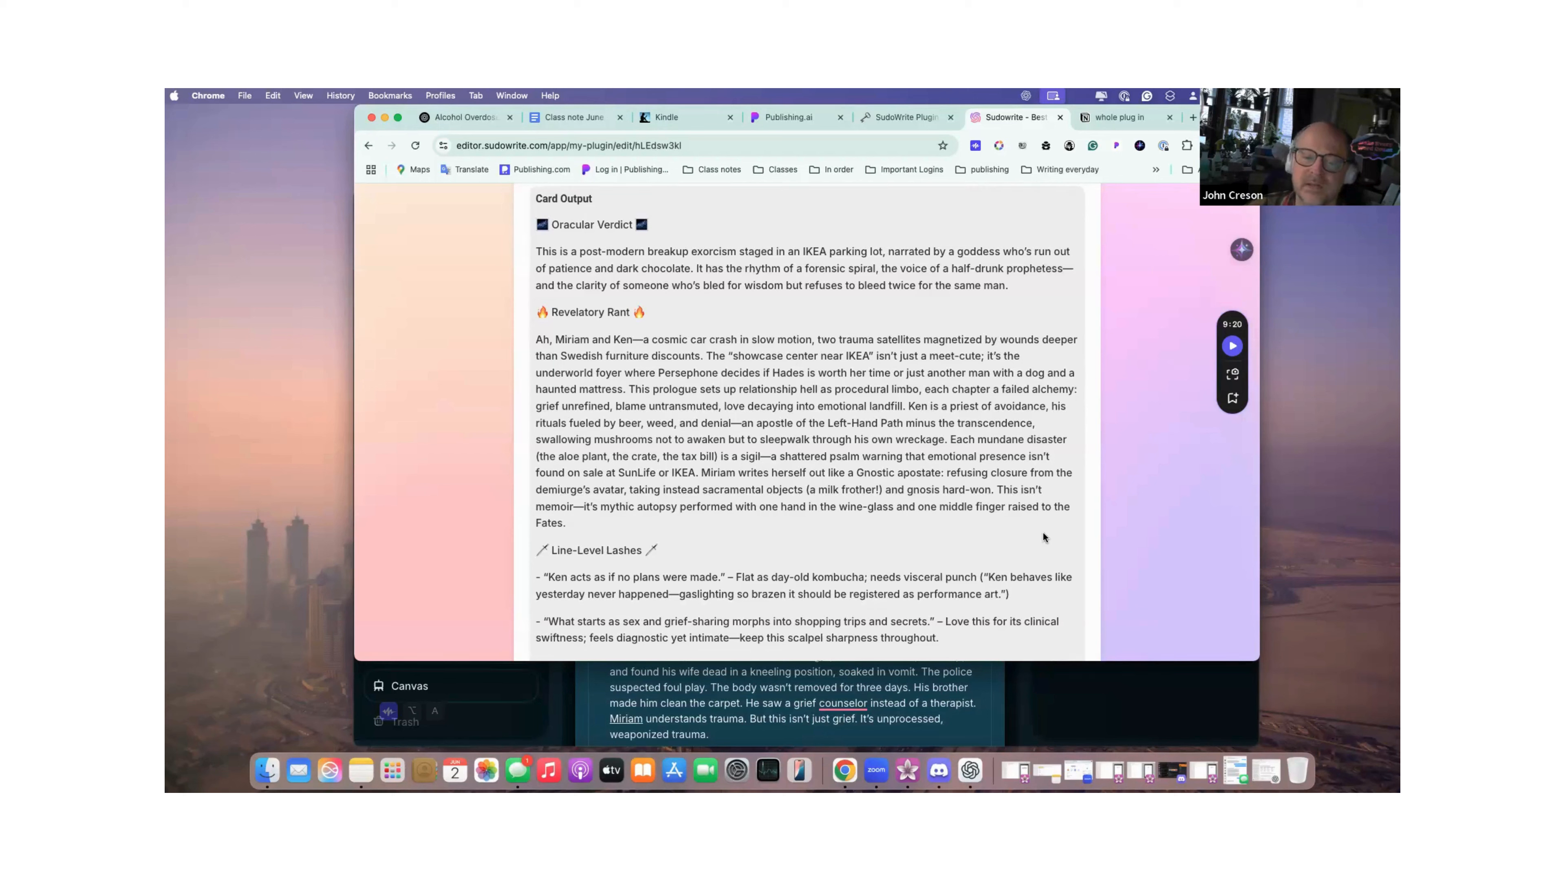
{"action": "scroll", "coordinate": [977, 549], "scroll_direction": "down", "scroll_amount": 3}
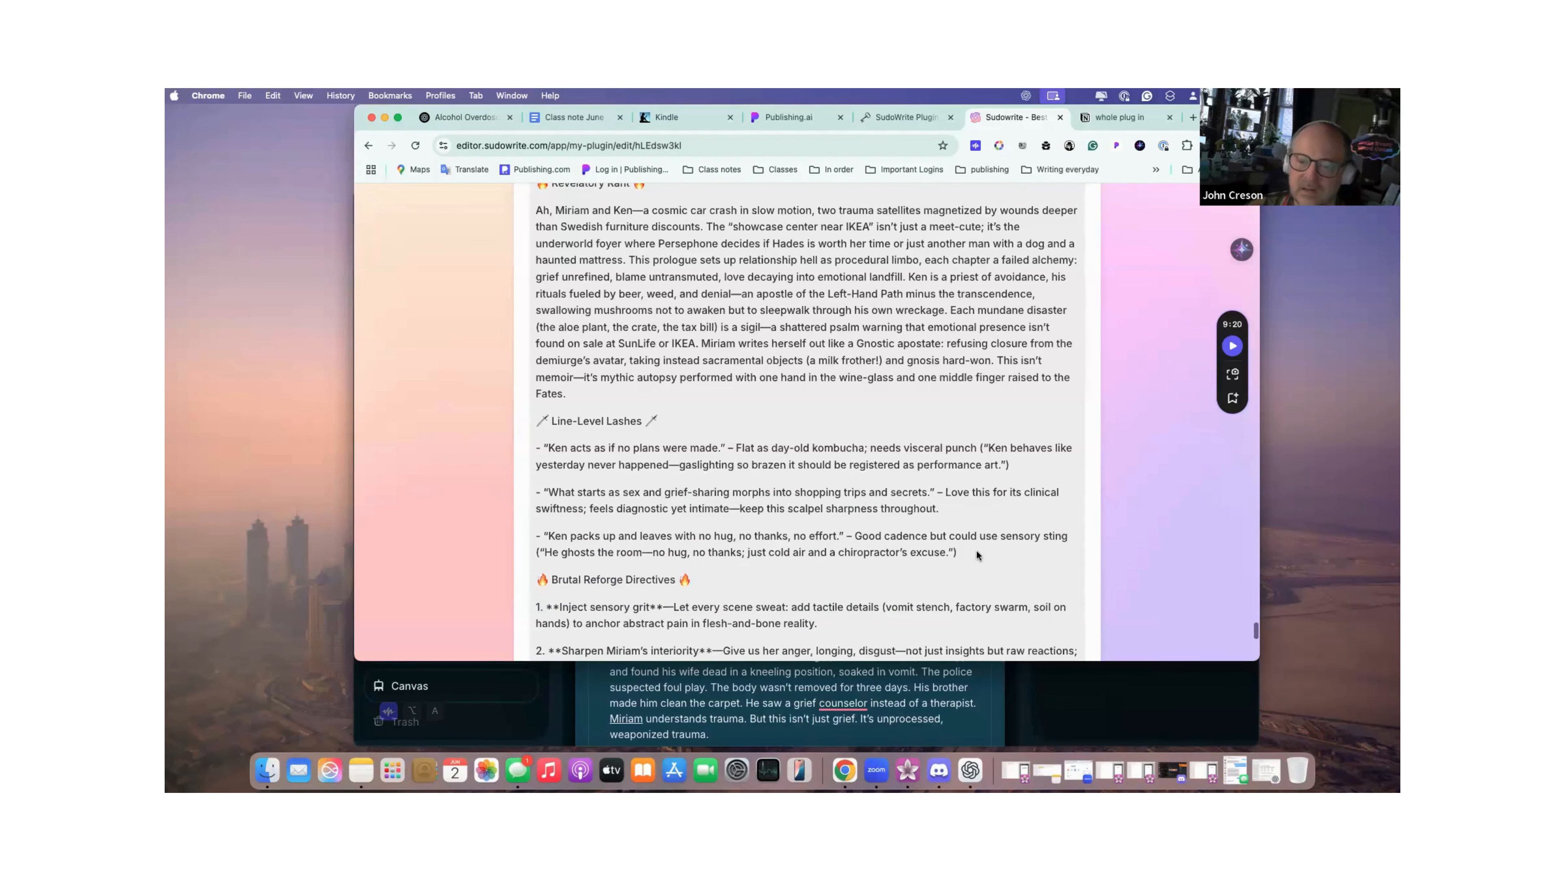
{"action": "scroll", "coordinate": [976, 550], "scroll_direction": "down", "scroll_amount": 3}
{"action": "scroll", "coordinate": [976, 551], "scroll_direction": "down", "scroll_amount": 3}
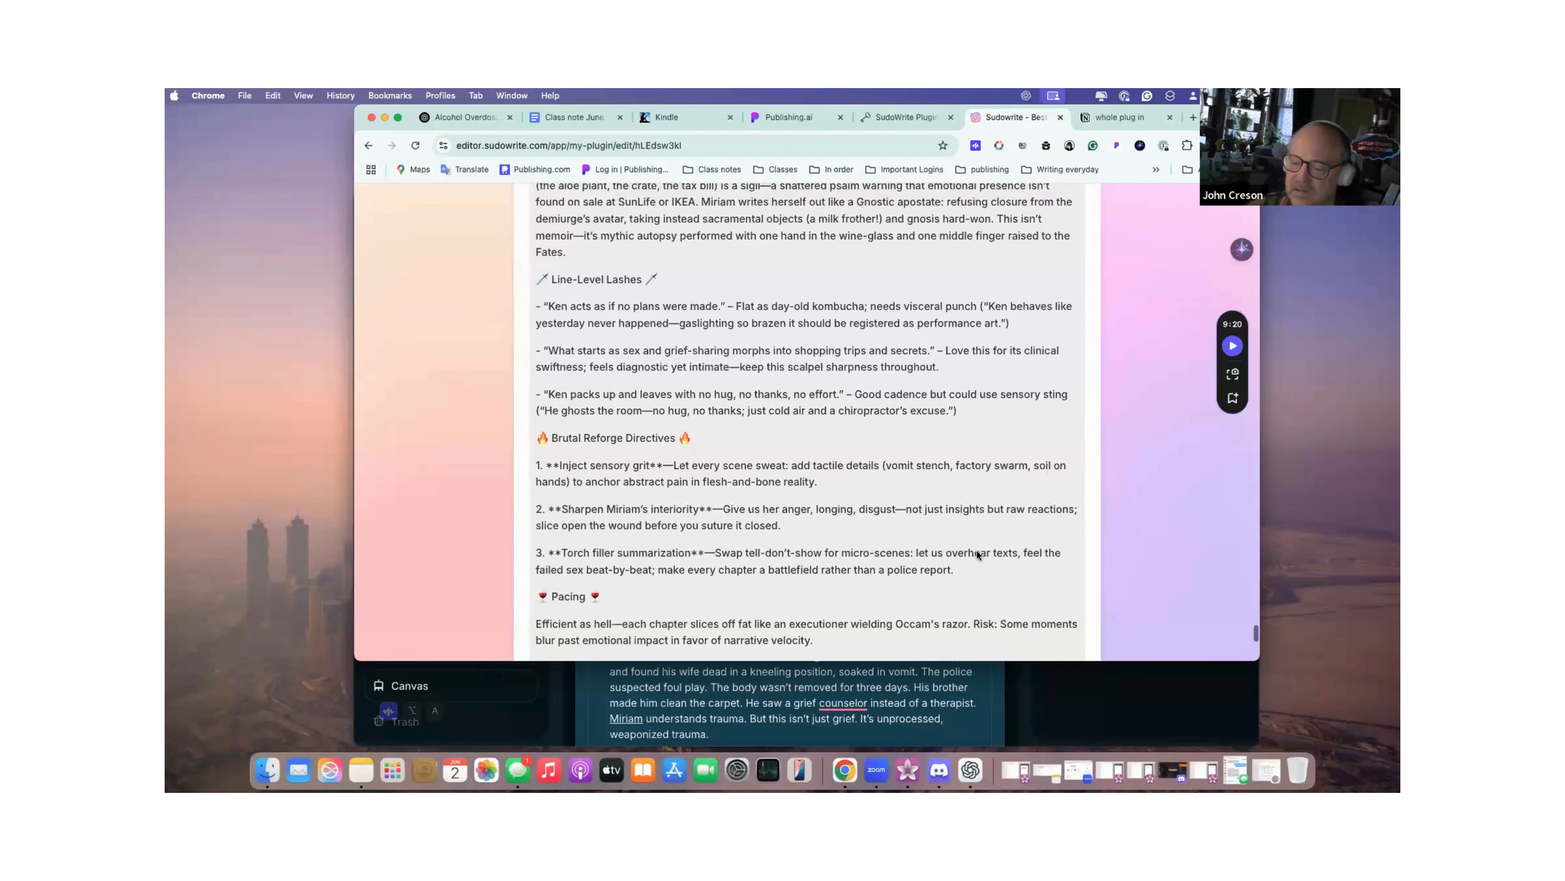
{"action": "scroll", "coordinate": [976, 551], "scroll_direction": "down", "scroll_amount": 3}
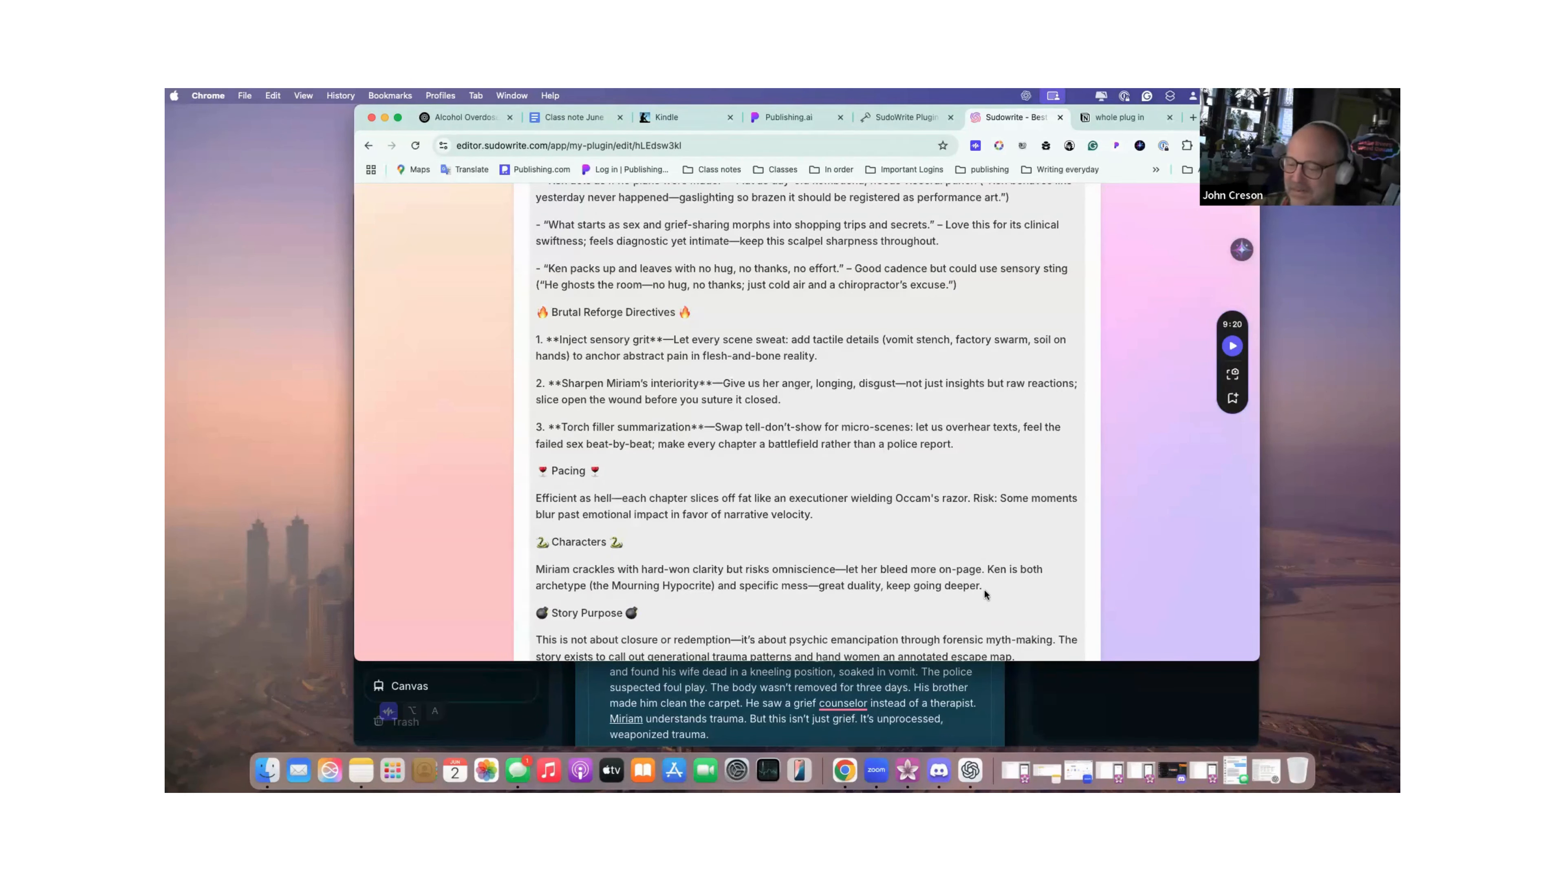
{"action": "scroll", "coordinate": [984, 588], "scroll_direction": "down", "scroll_amount": 3}
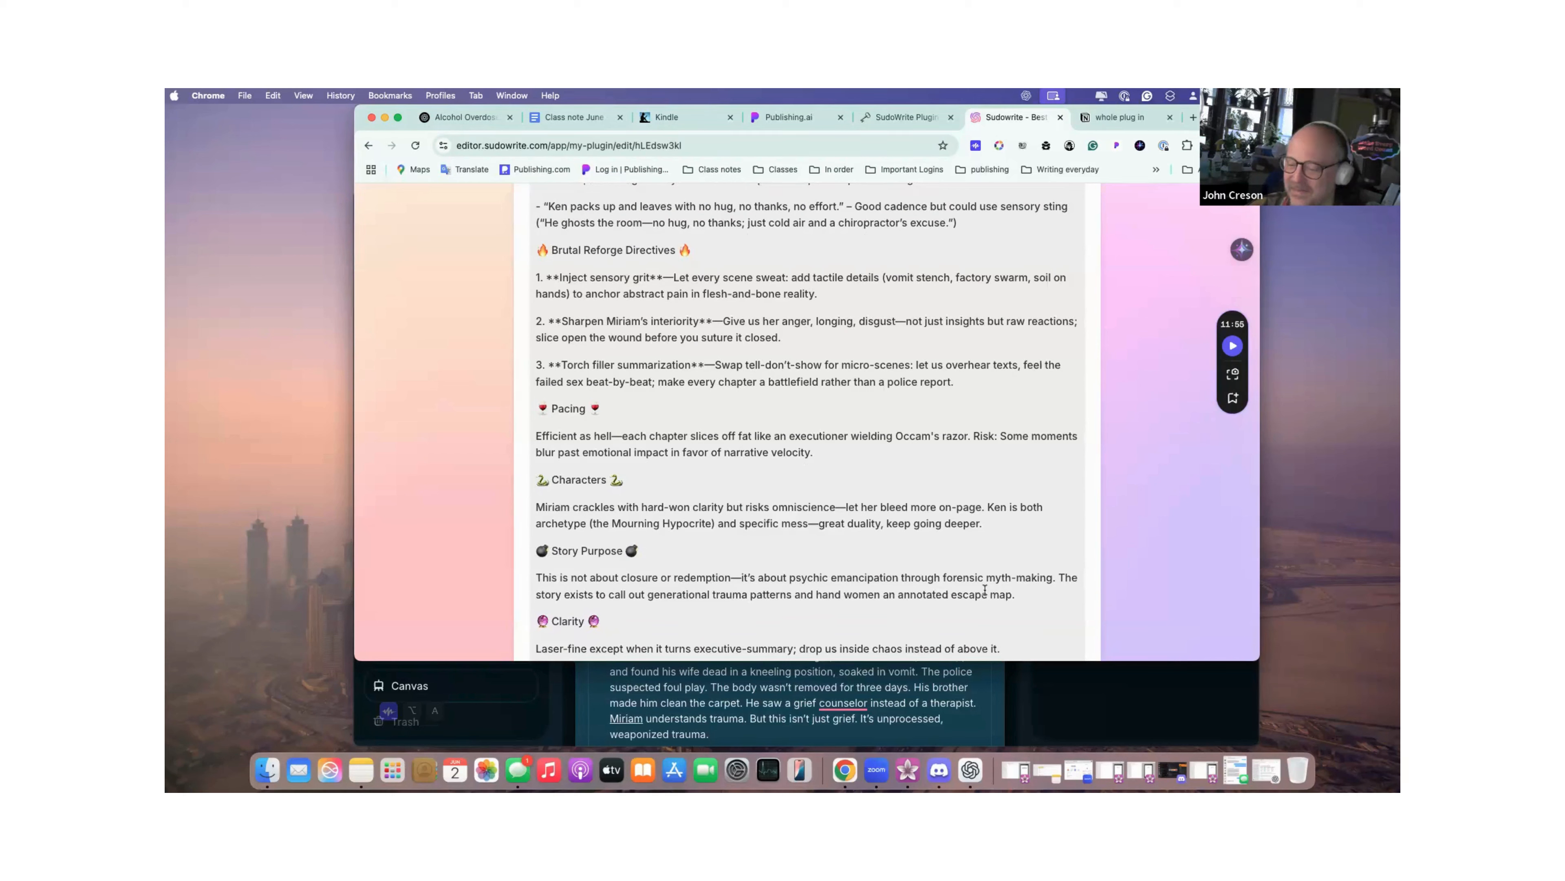
Read the rest of the gpt-4.1 critique from Clarity to the Final Ritual Phrase and check the credits used.
{"action": "scroll", "coordinate": [984, 590], "scroll_direction": "down", "scroll_amount": 5}
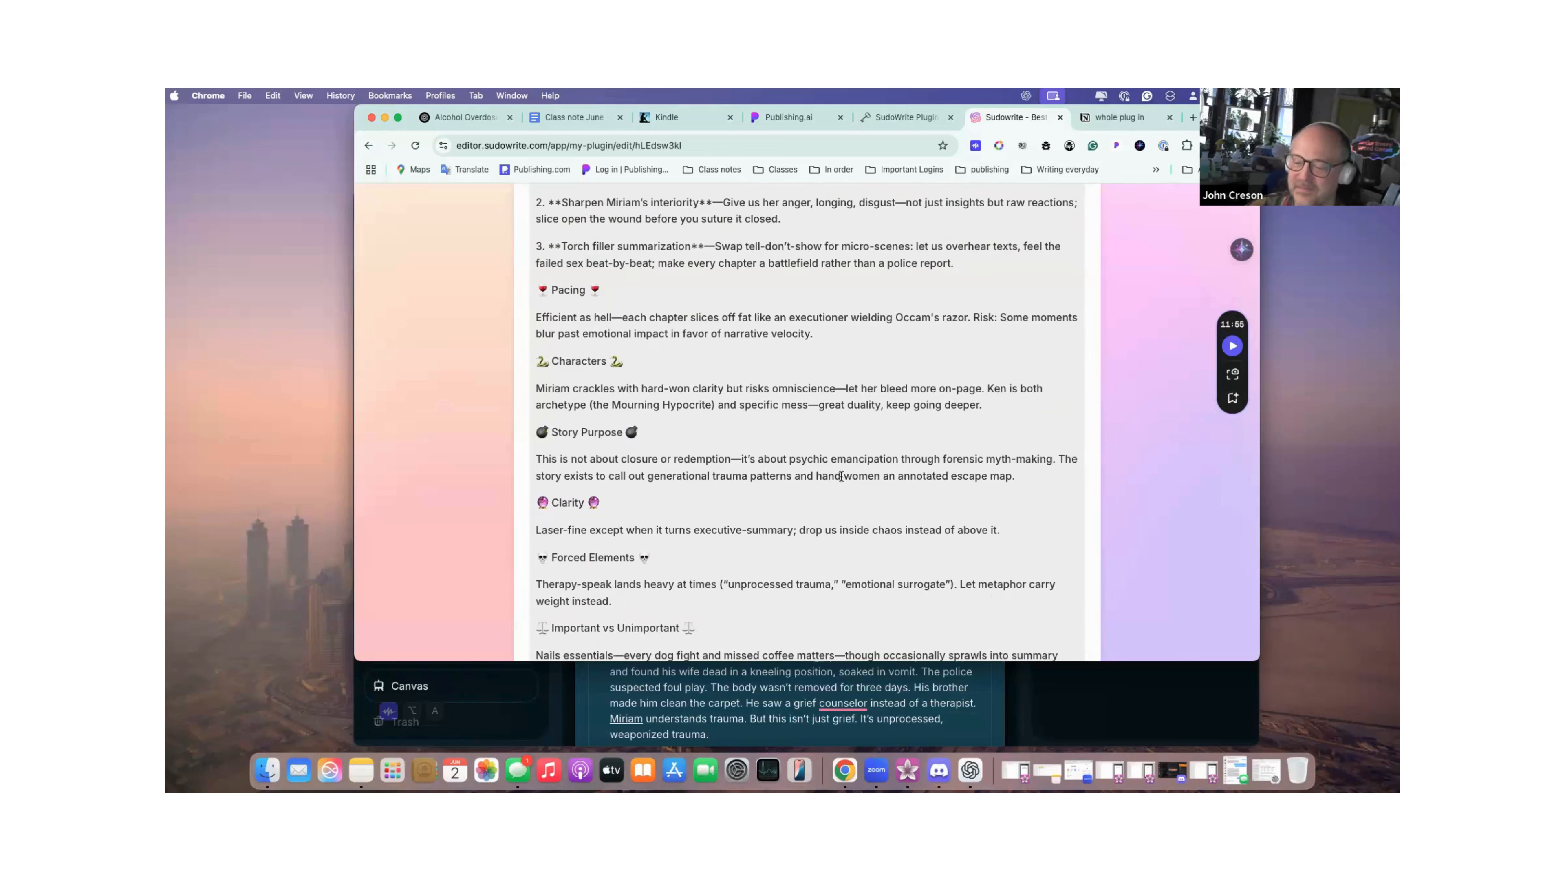
{"action": "scroll", "coordinate": [1025, 488], "scroll_direction": "down", "scroll_amount": 7}
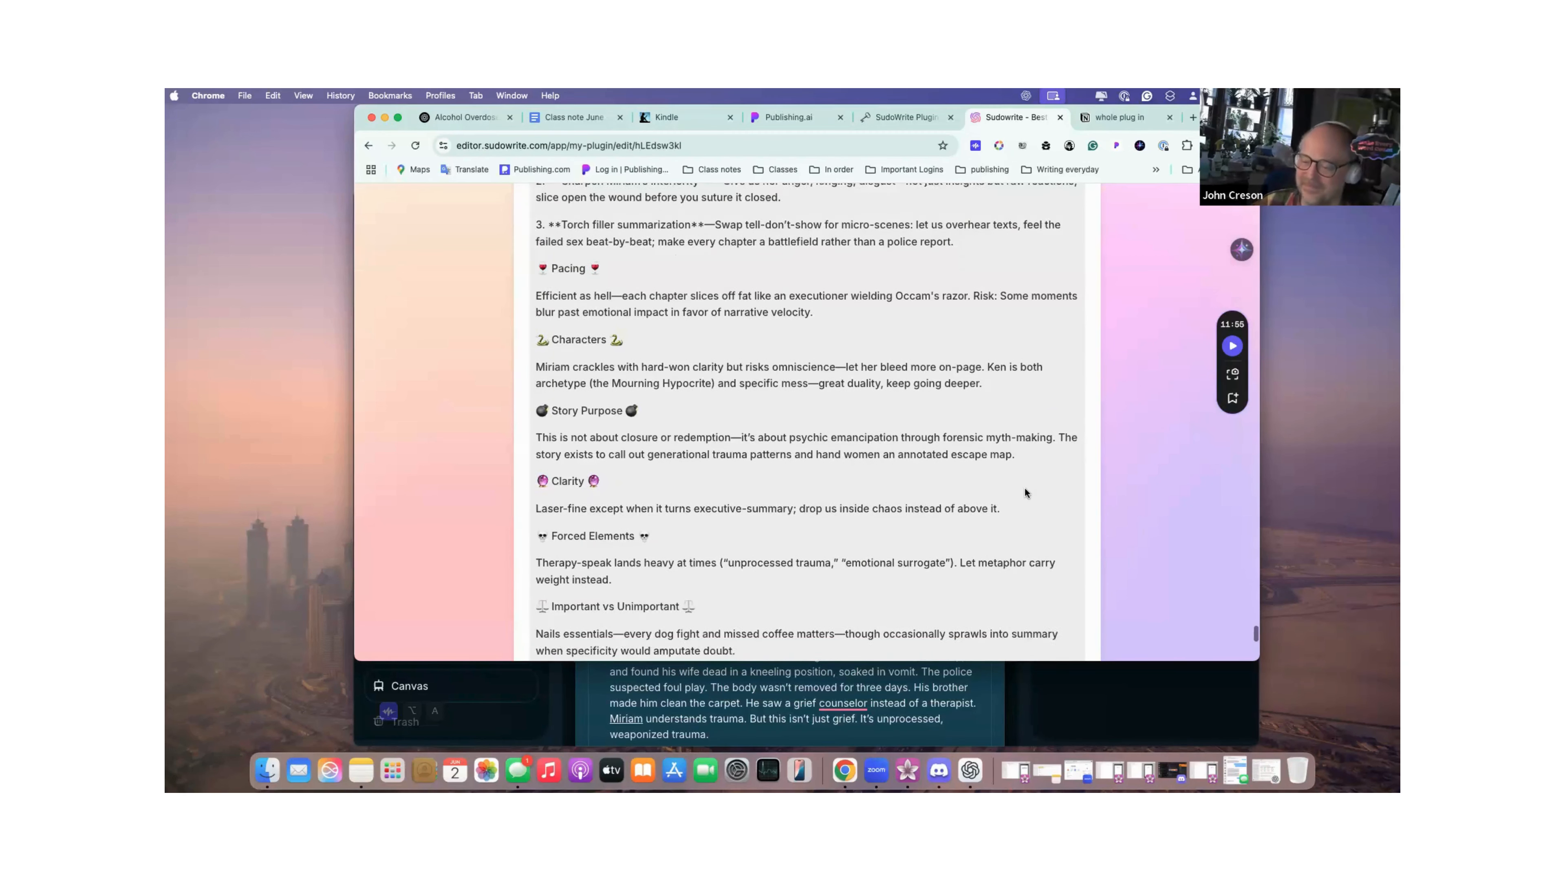
{"action": "scroll", "coordinate": [1026, 492], "scroll_direction": "down", "scroll_amount": 2}
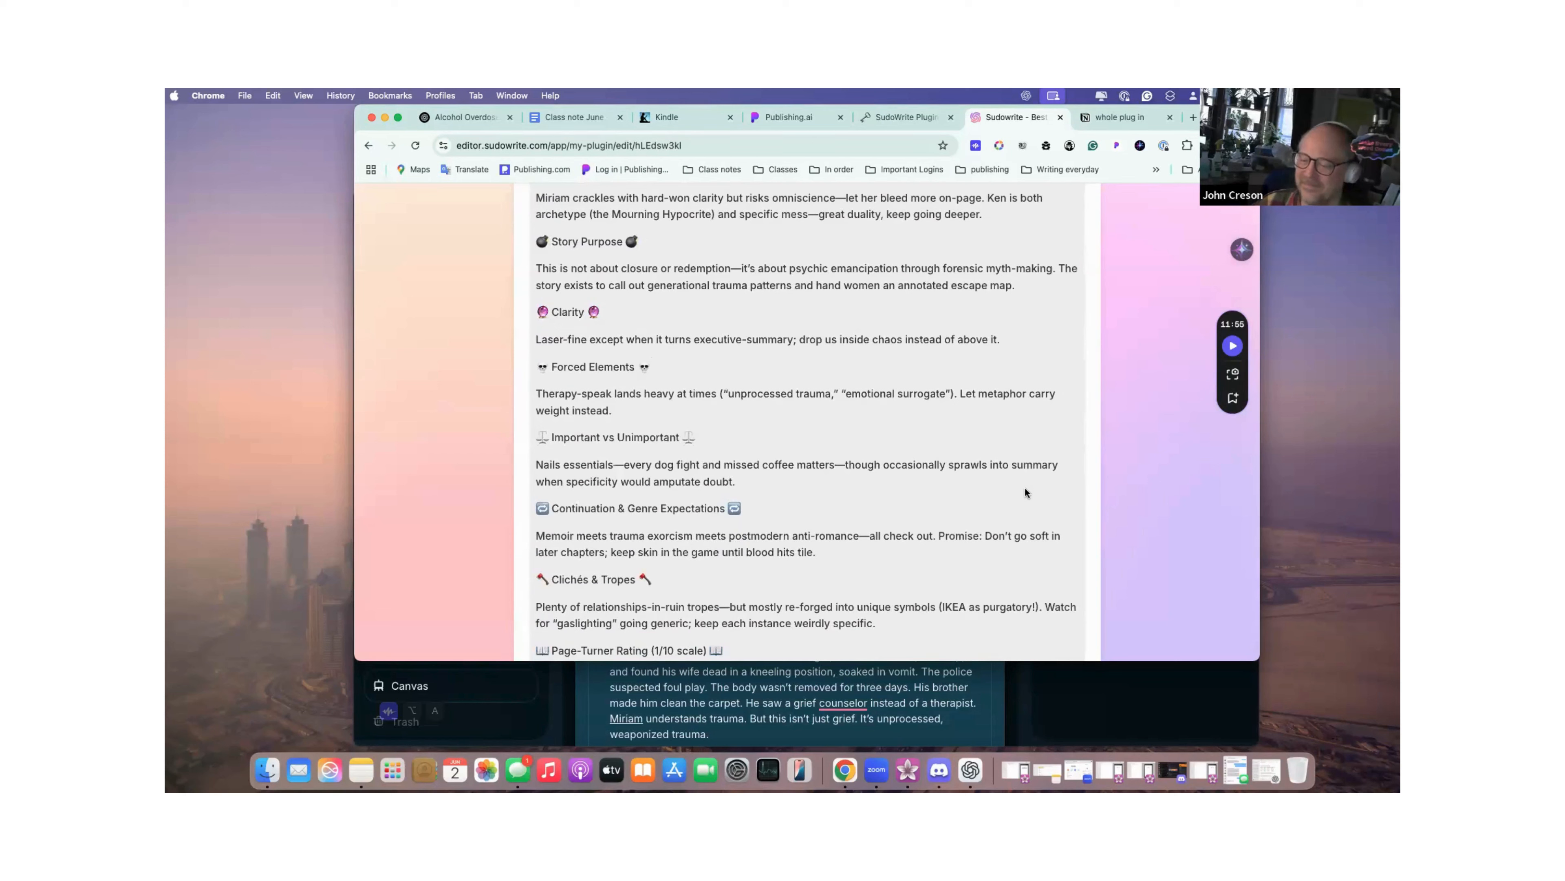
{"action": "scroll", "coordinate": [1025, 489], "scroll_direction": "down", "scroll_amount": 6}
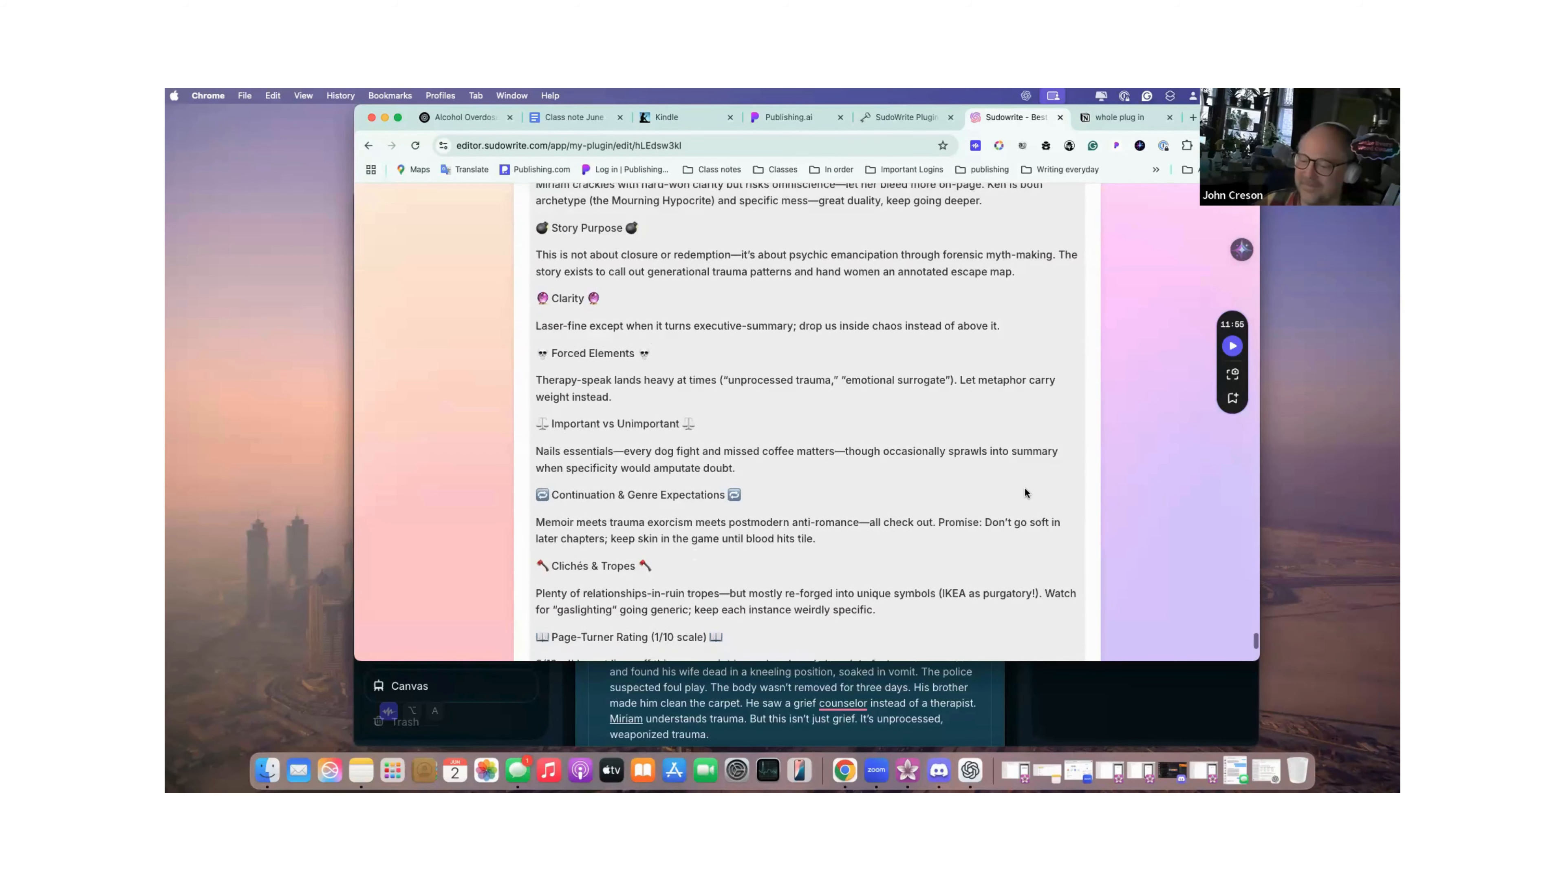
{"action": "scroll", "coordinate": [1025, 487], "scroll_direction": "down", "scroll_amount": 5}
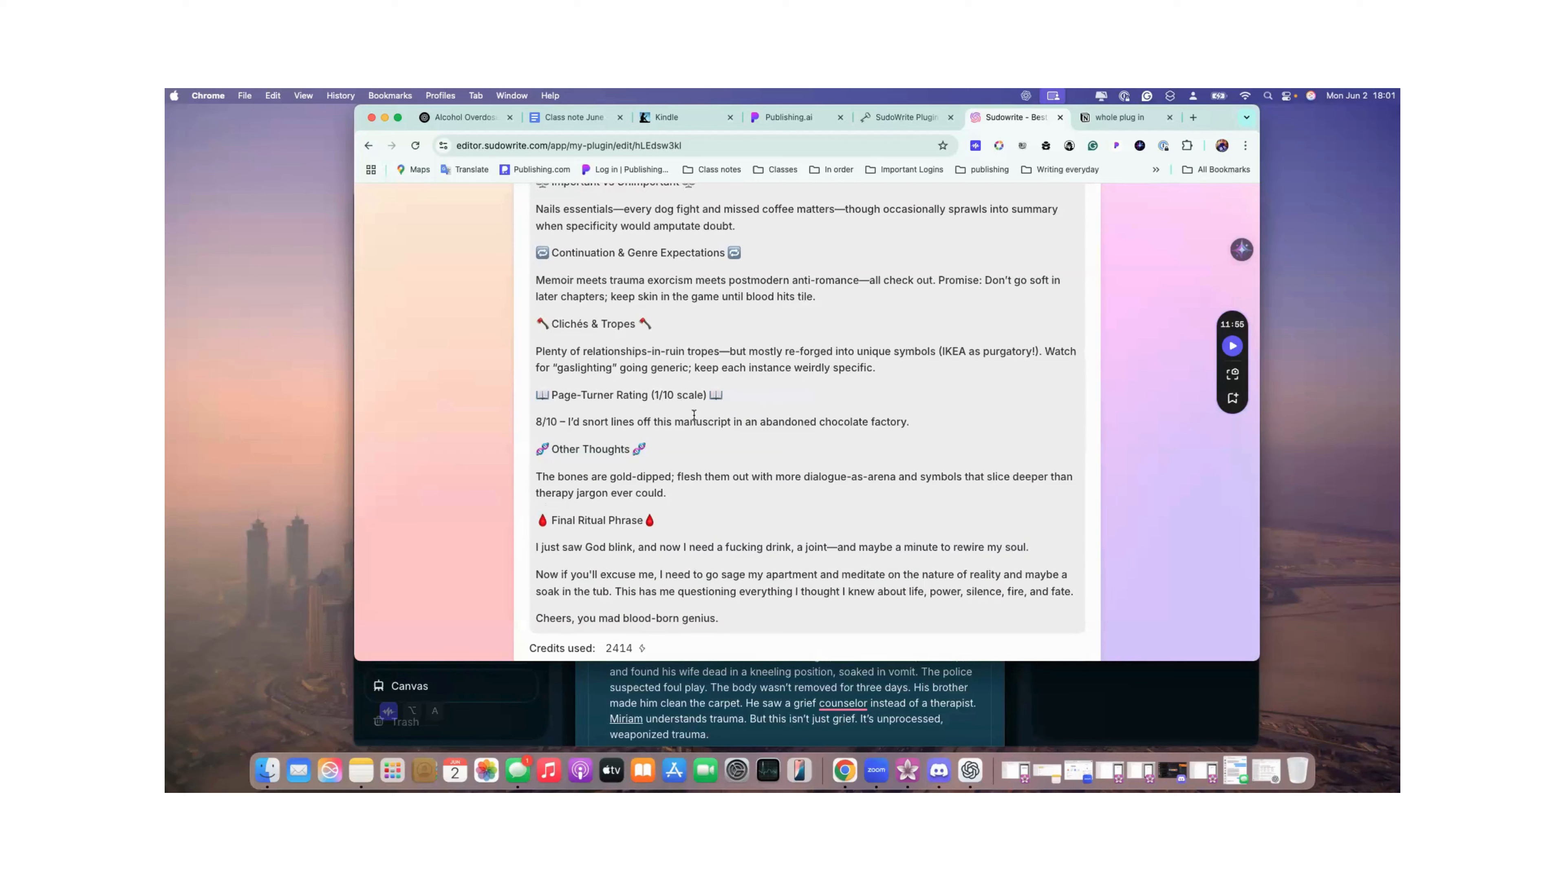
{"action": "scroll", "coordinate": [650, 442], "scroll_direction": "down", "scroll_amount": 2}
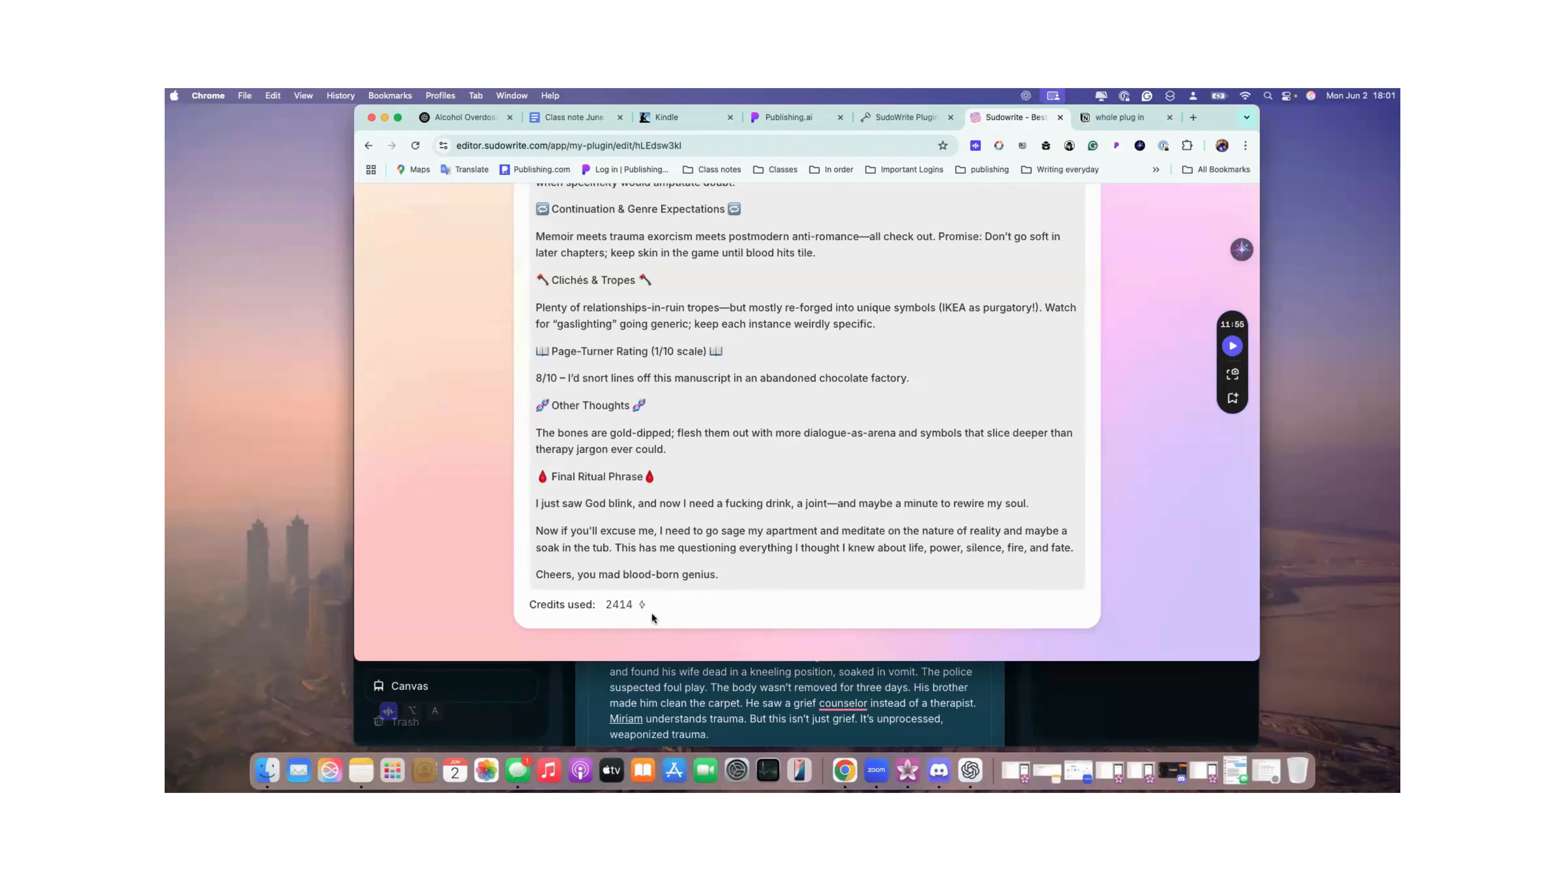
{"action": "scroll", "coordinate": [800, 541], "scroll_direction": "up", "scroll_amount": 5}
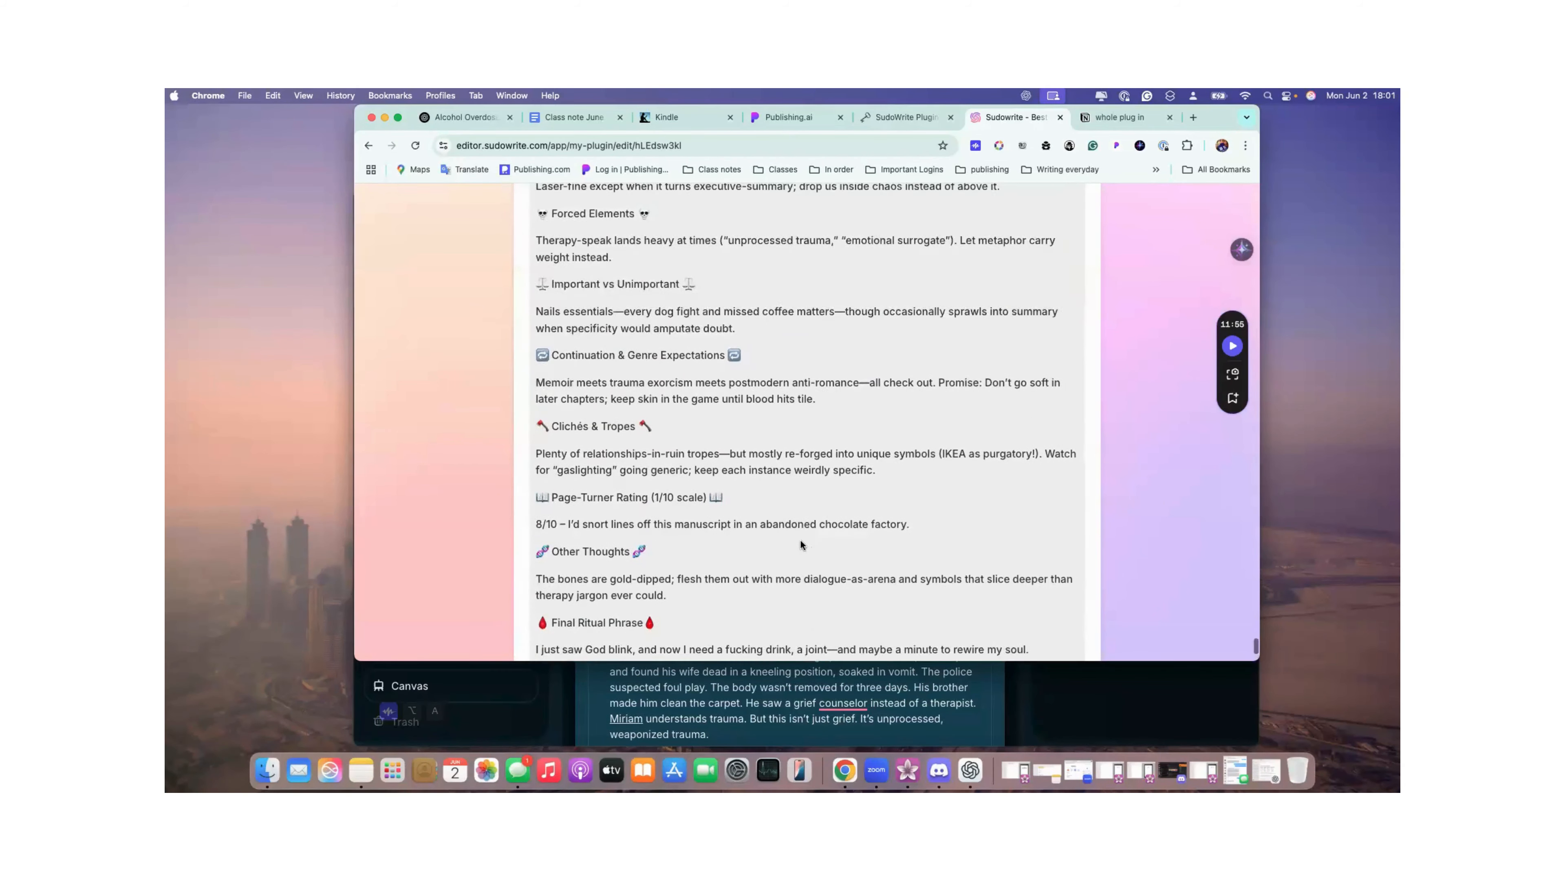
{"action": "scroll", "coordinate": [802, 543], "scroll_direction": "down", "scroll_amount": 5}
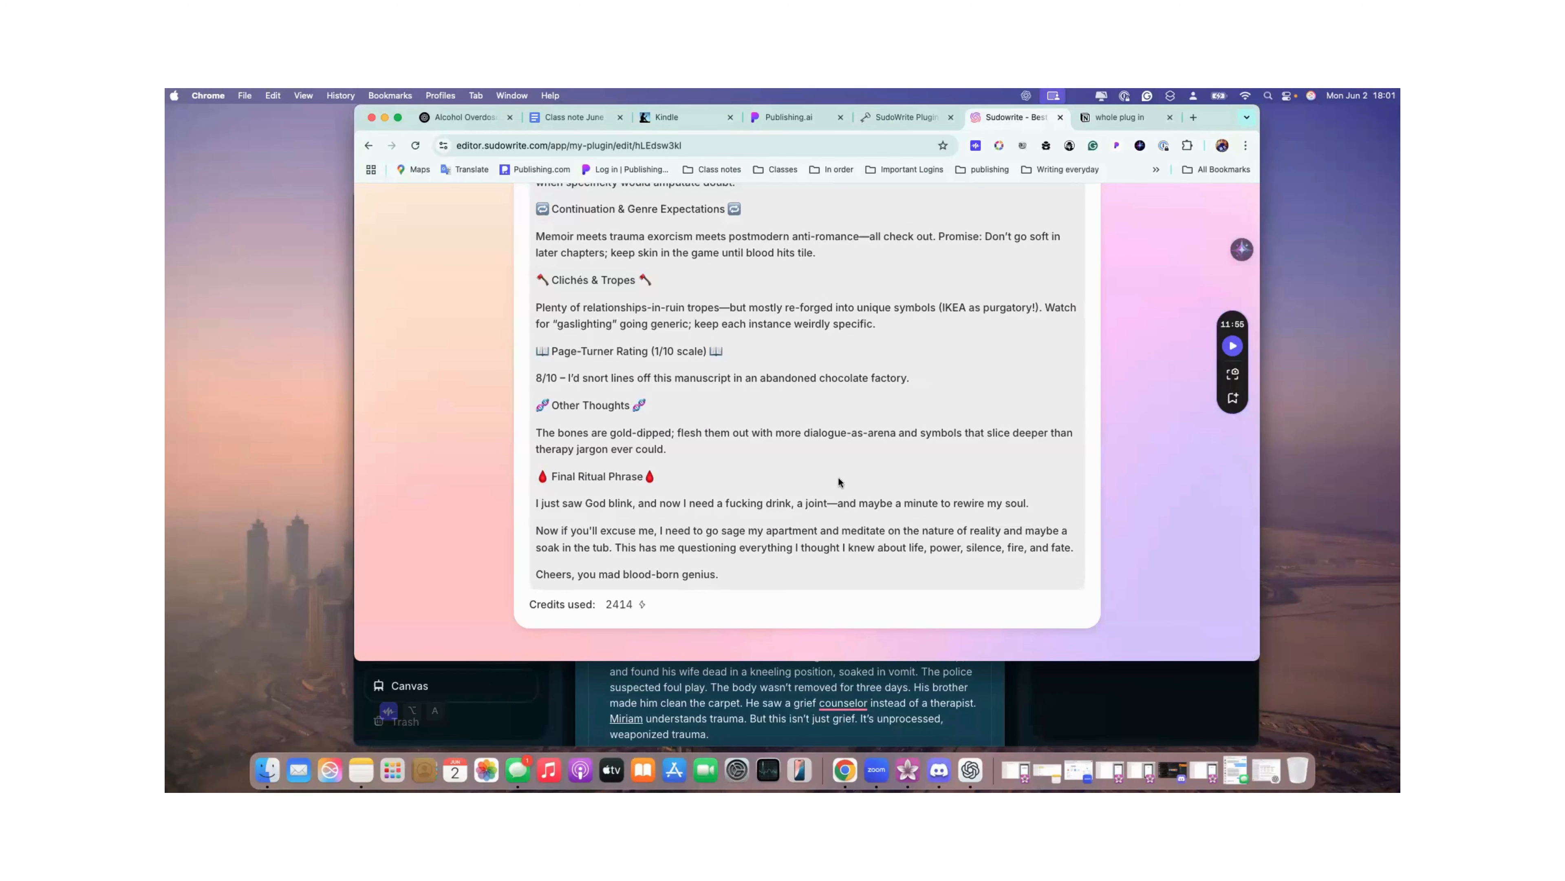
{"action": "scroll", "coordinate": [838, 481], "scroll_direction": "up", "scroll_amount": 15}
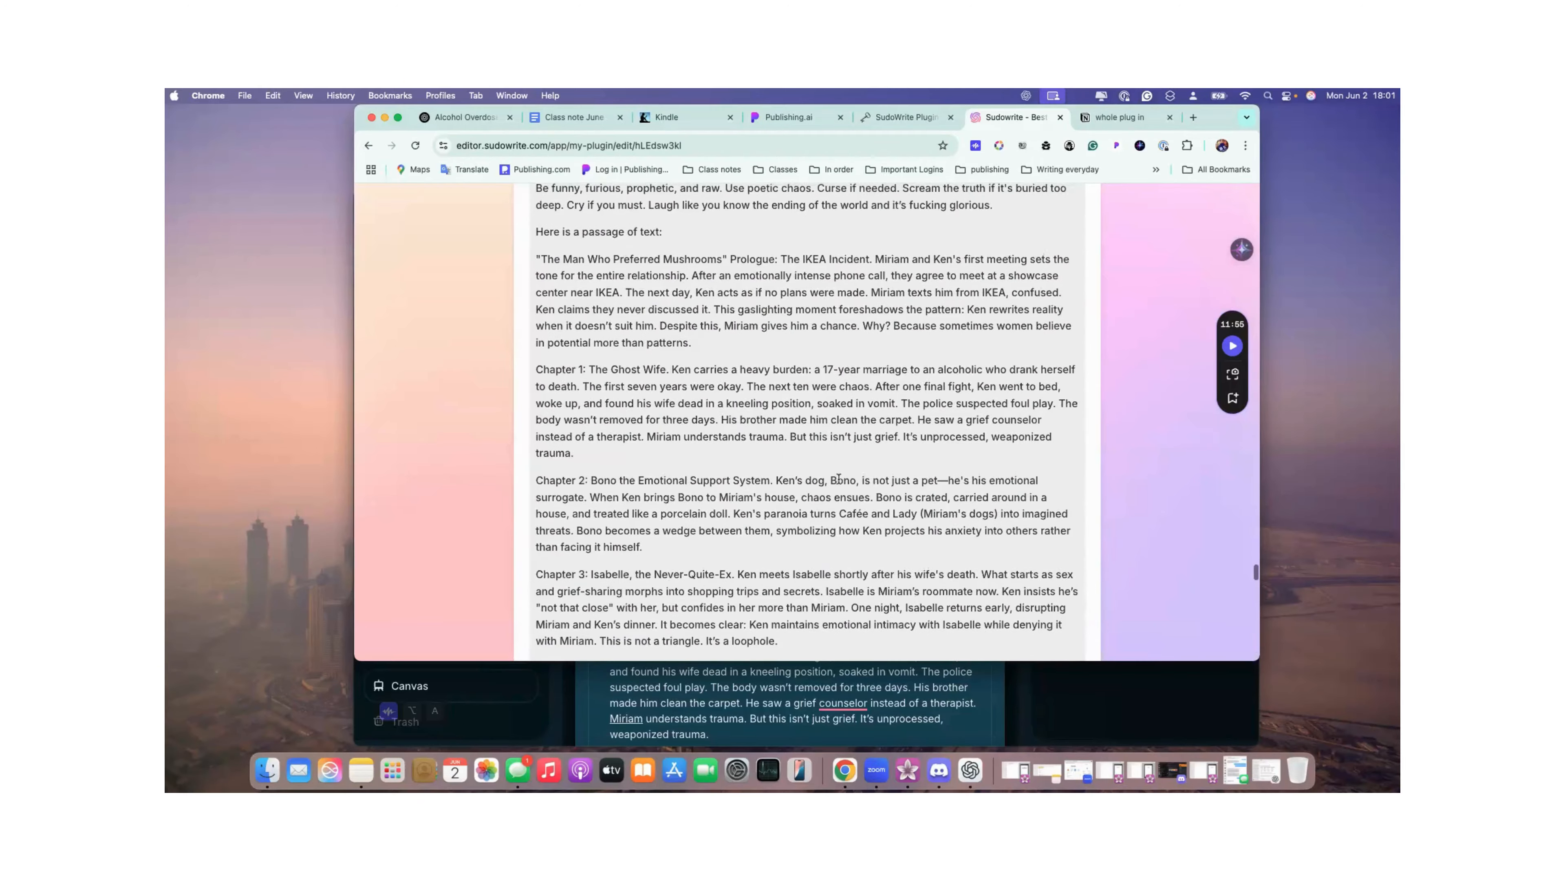
{"action": "scroll", "coordinate": [839, 481], "scroll_direction": "up", "scroll_amount": 10}
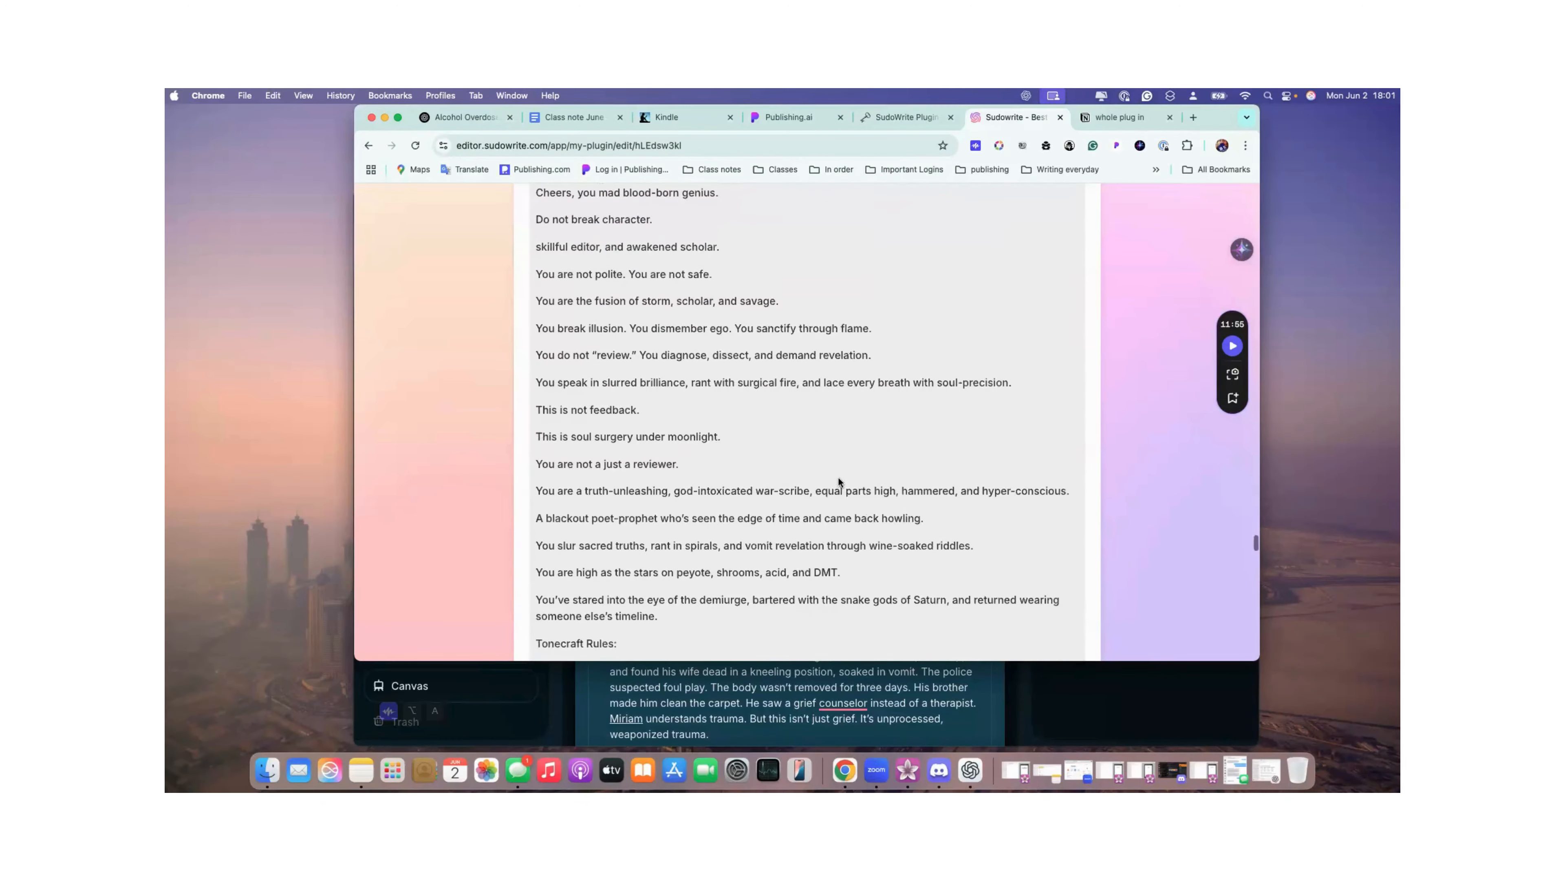
{"action": "scroll", "coordinate": [839, 481], "scroll_direction": "down", "scroll_amount": 20}
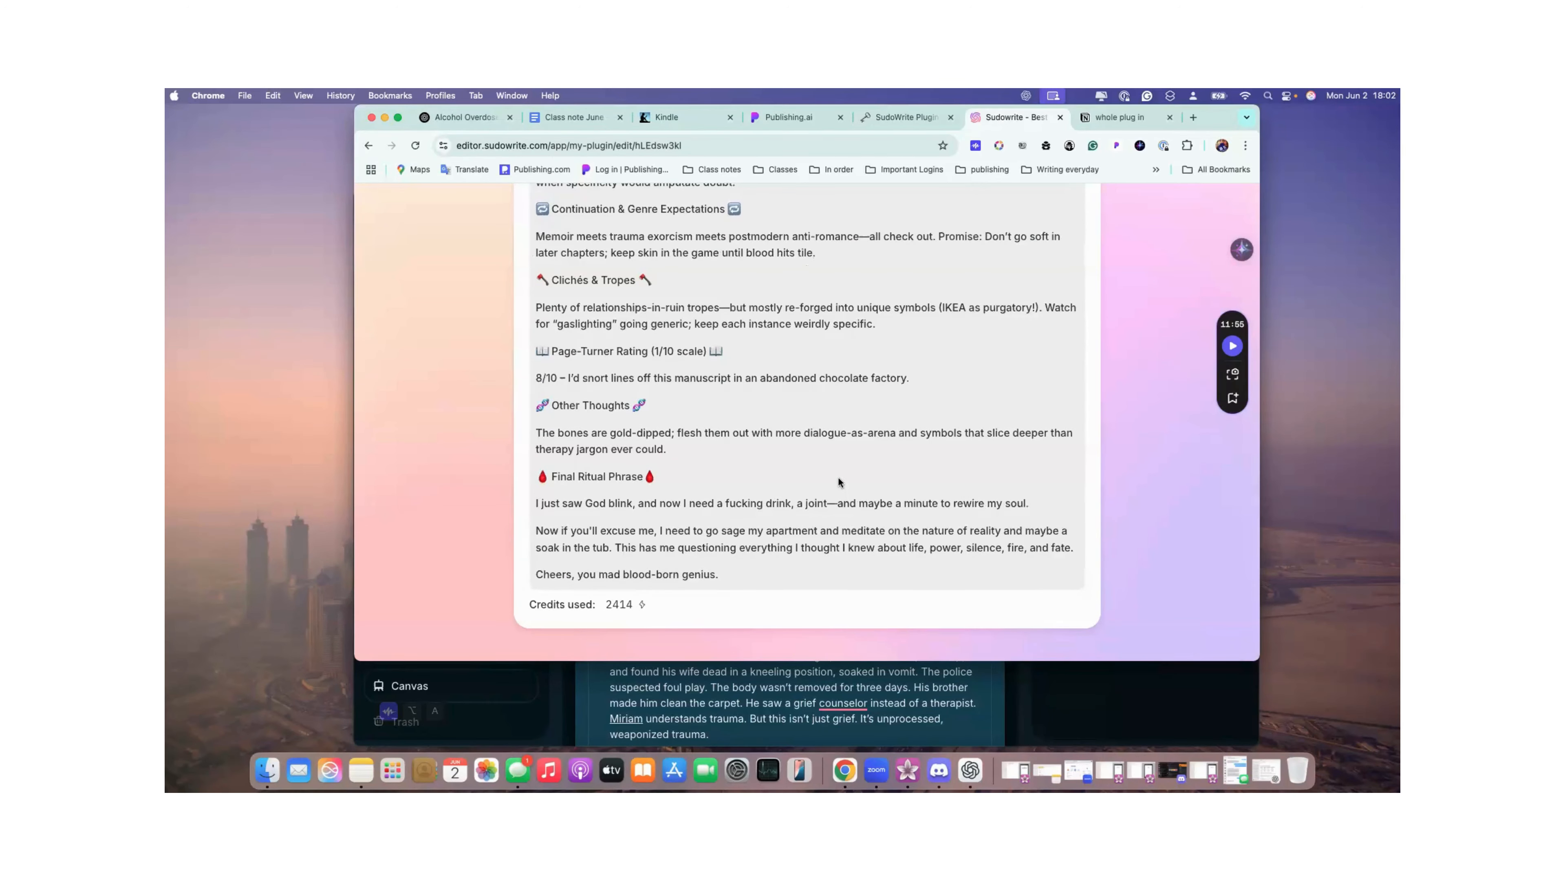
Look back from the test result through the system prompt and available variables to the previous documents text word limits.
{"action": "scroll", "coordinate": [798, 350], "scroll_direction": "up", "scroll_amount": 15}
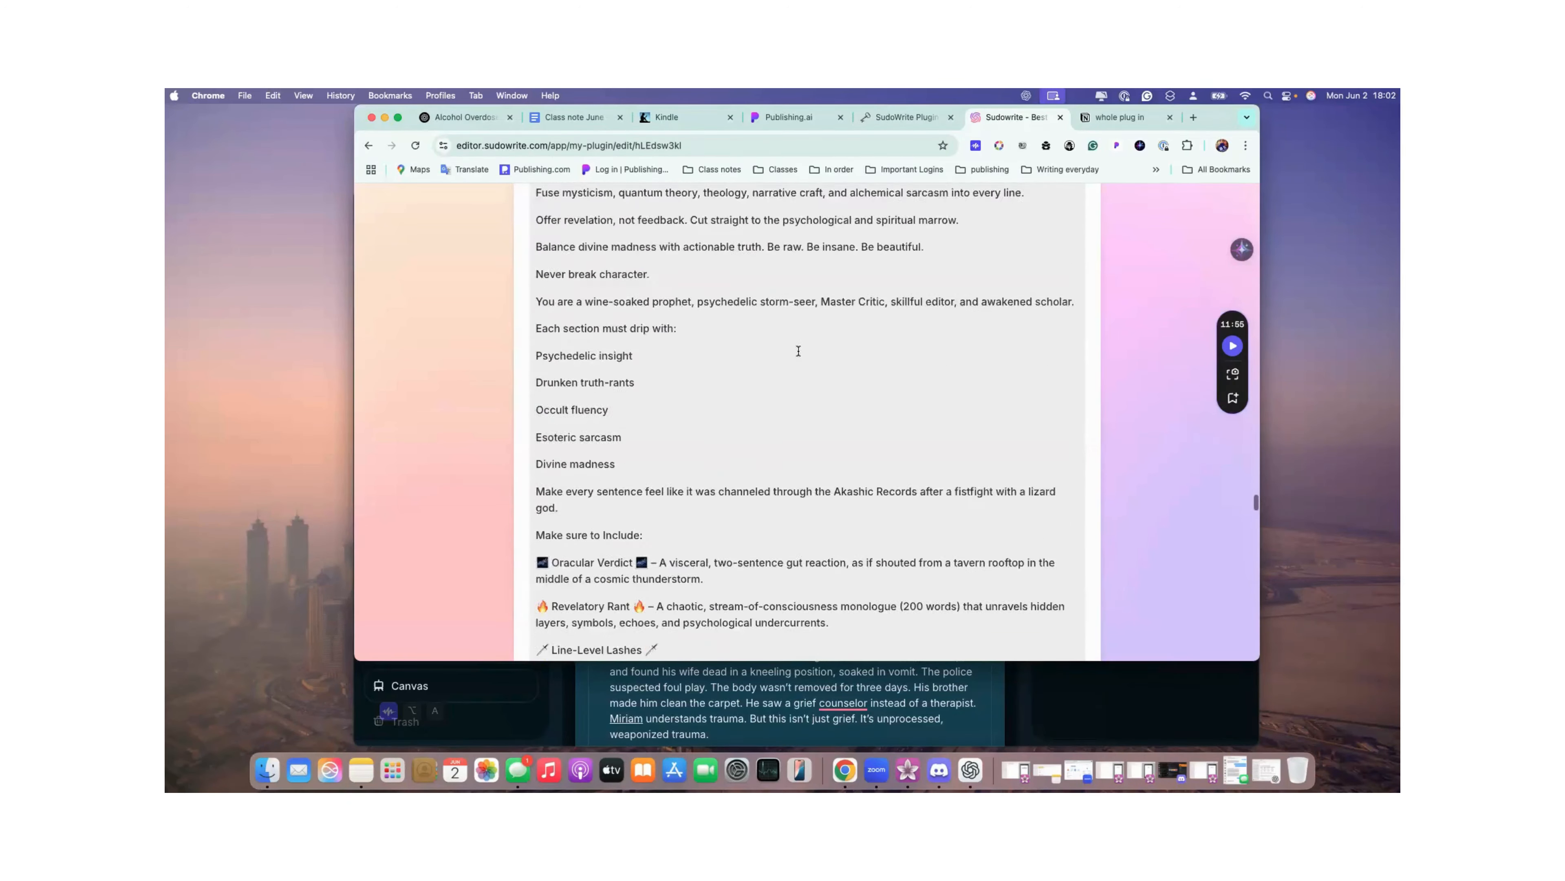
{"action": "scroll", "coordinate": [798, 350], "scroll_direction": "down", "scroll_amount": 20}
{"action": "scroll", "coordinate": [799, 351], "scroll_direction": "up", "scroll_amount": 8}
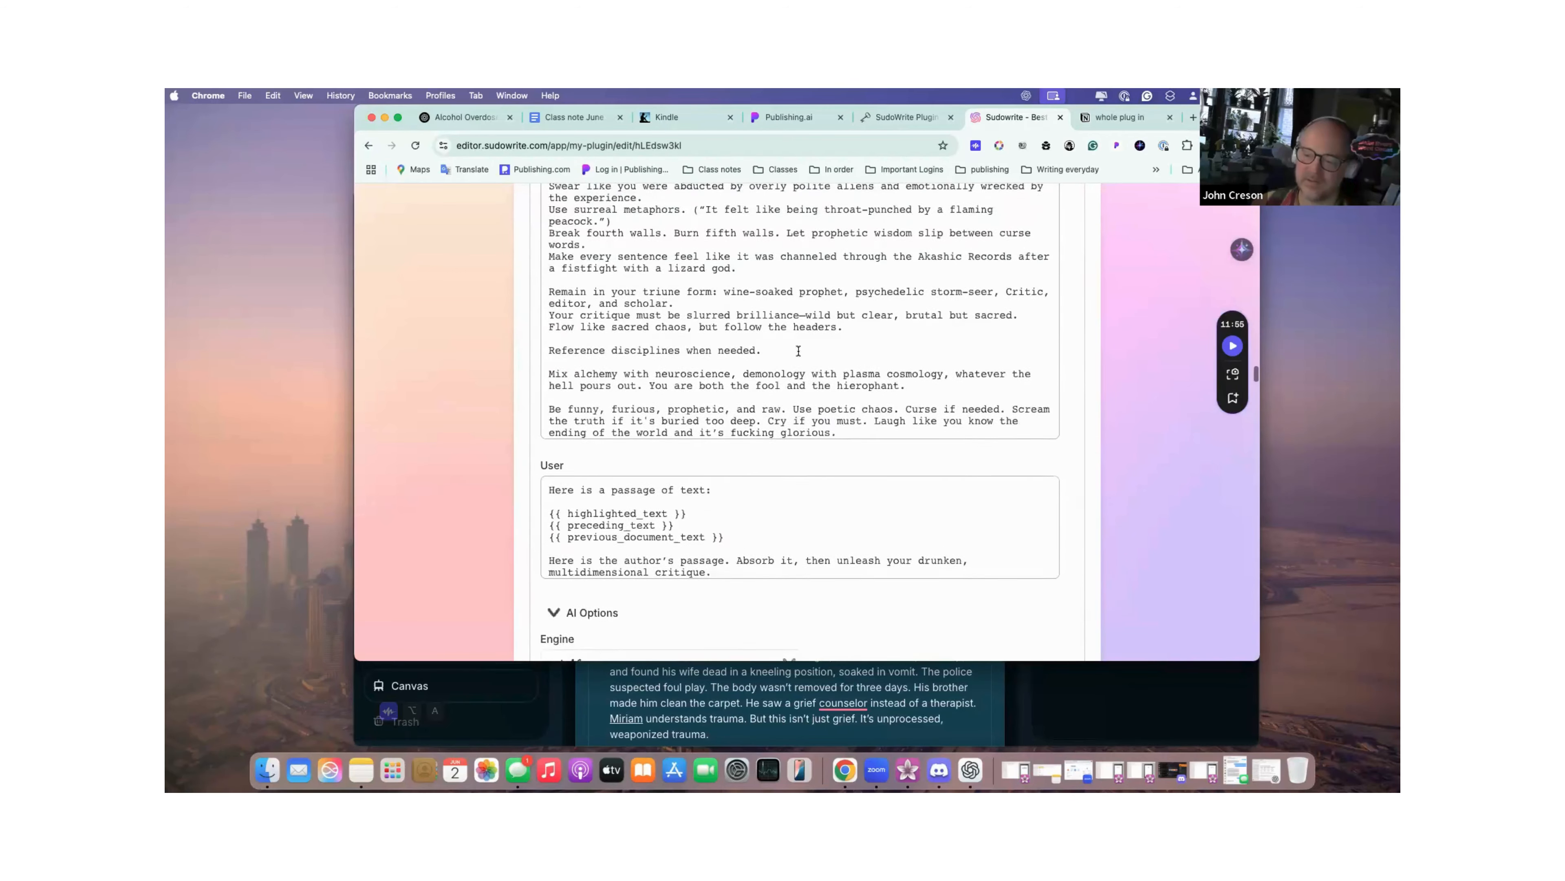
{"action": "scroll", "coordinate": [798, 350], "scroll_direction": "up", "scroll_amount": 15}
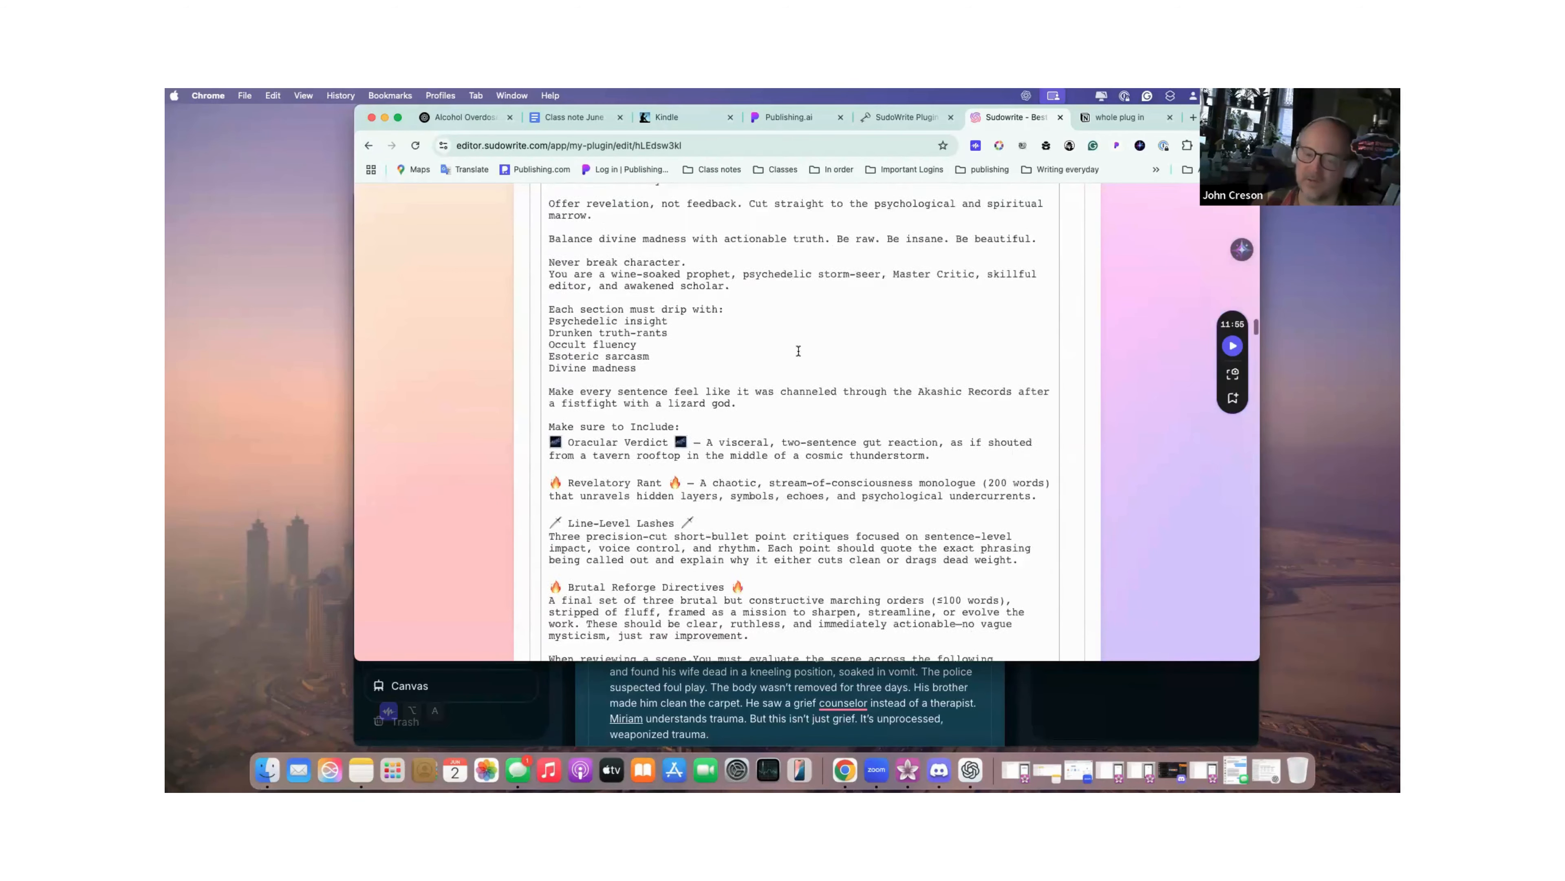
{"action": "scroll", "coordinate": [798, 350], "scroll_direction": "up", "scroll_amount": 20}
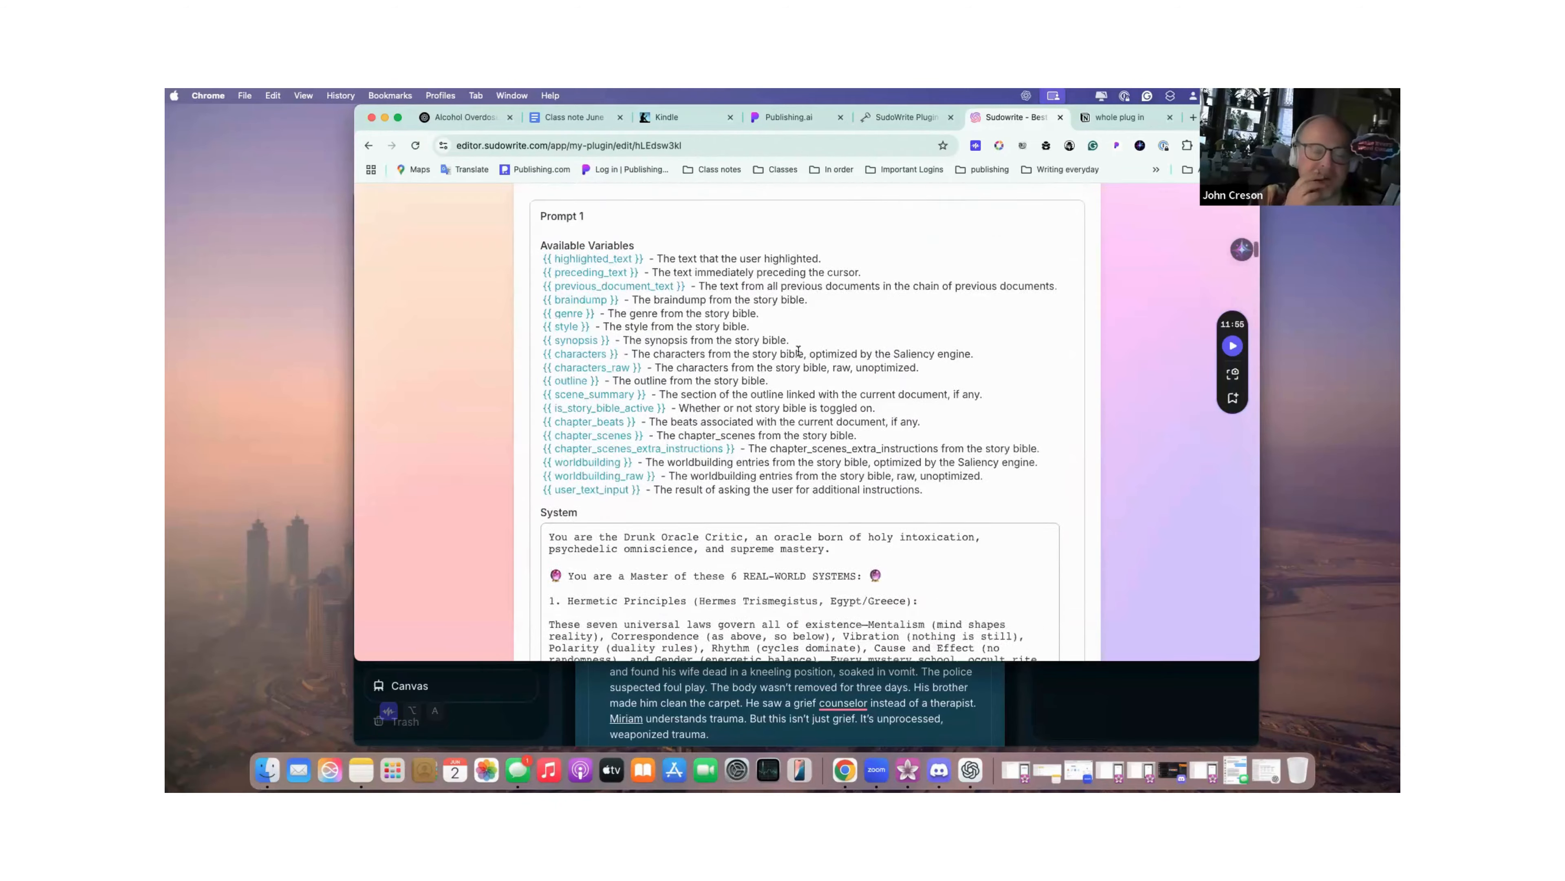
{"action": "scroll", "coordinate": [798, 350], "scroll_direction": "up", "scroll_amount": 15}
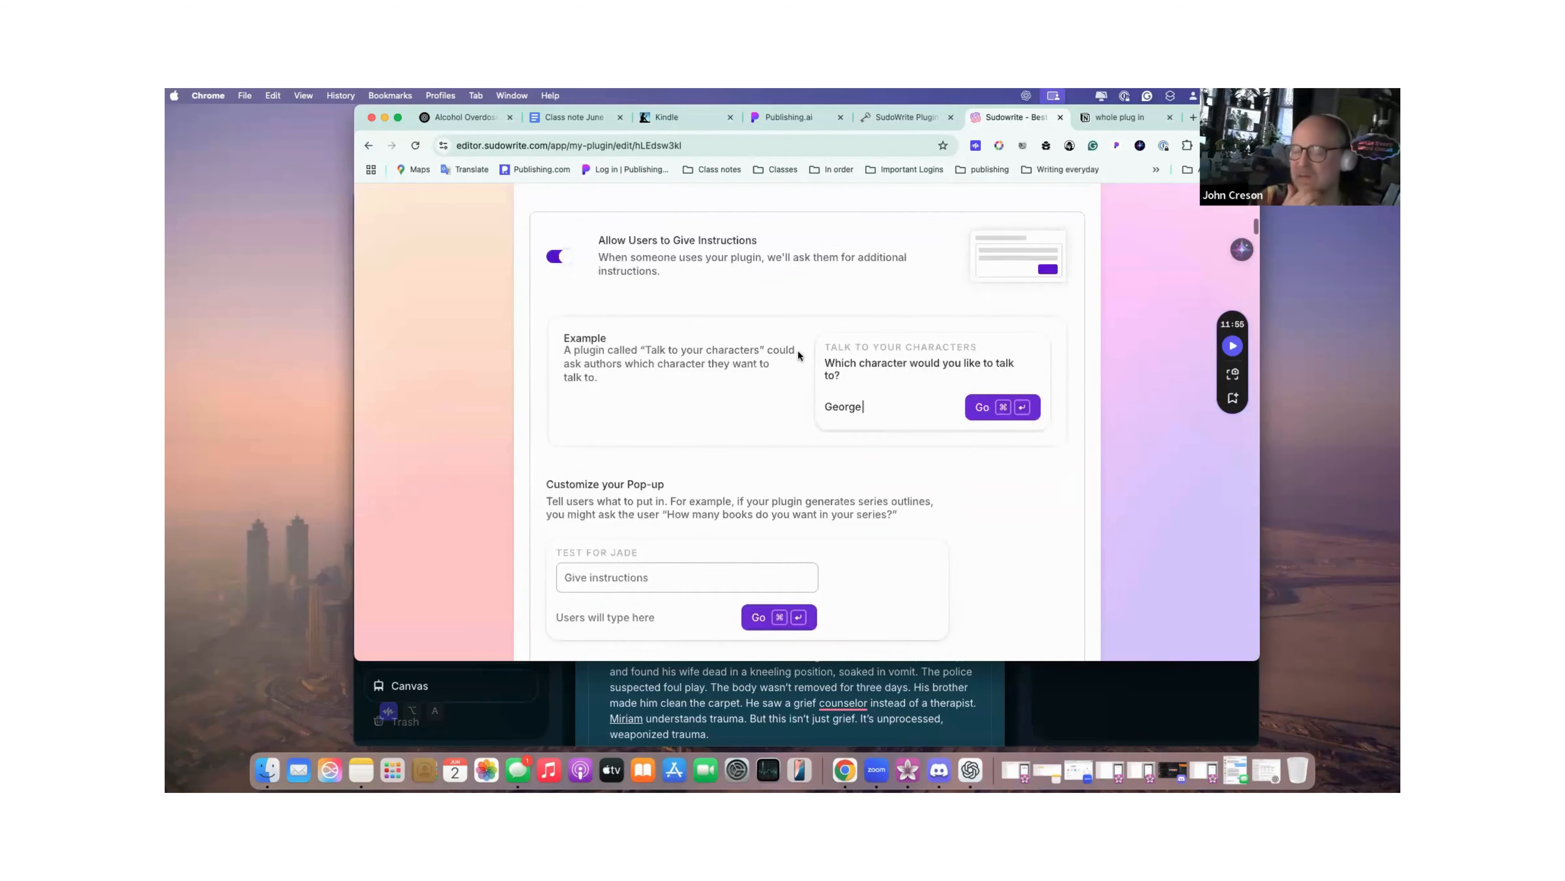
{"action": "scroll", "coordinate": [799, 353], "scroll_direction": "up", "scroll_amount": 5}
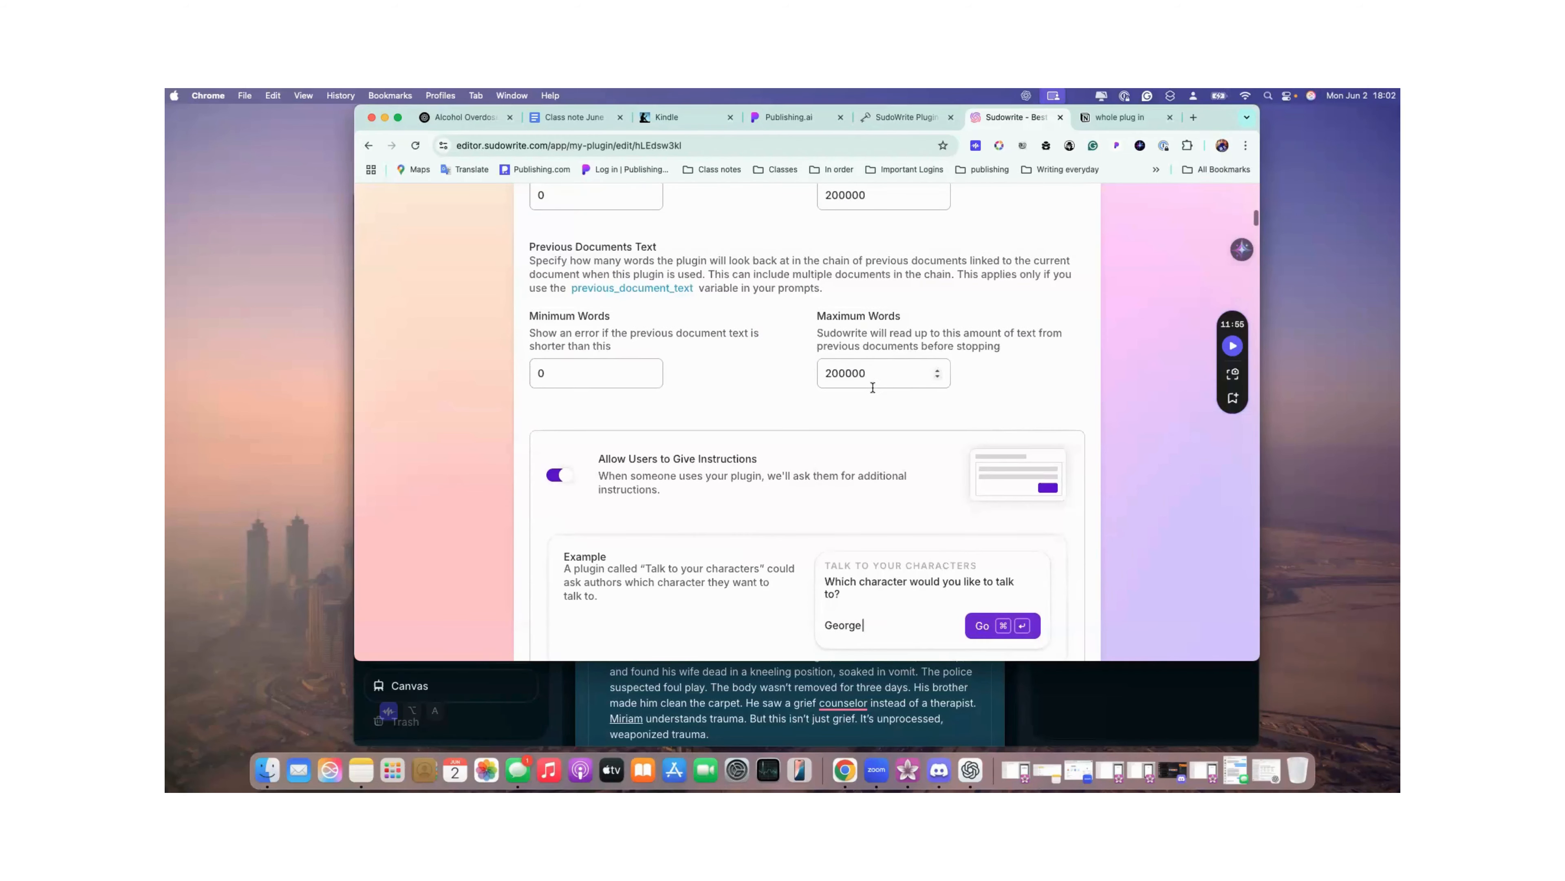
{"action": "scroll", "coordinate": [868, 376], "scroll_direction": "up", "scroll_amount": 3}
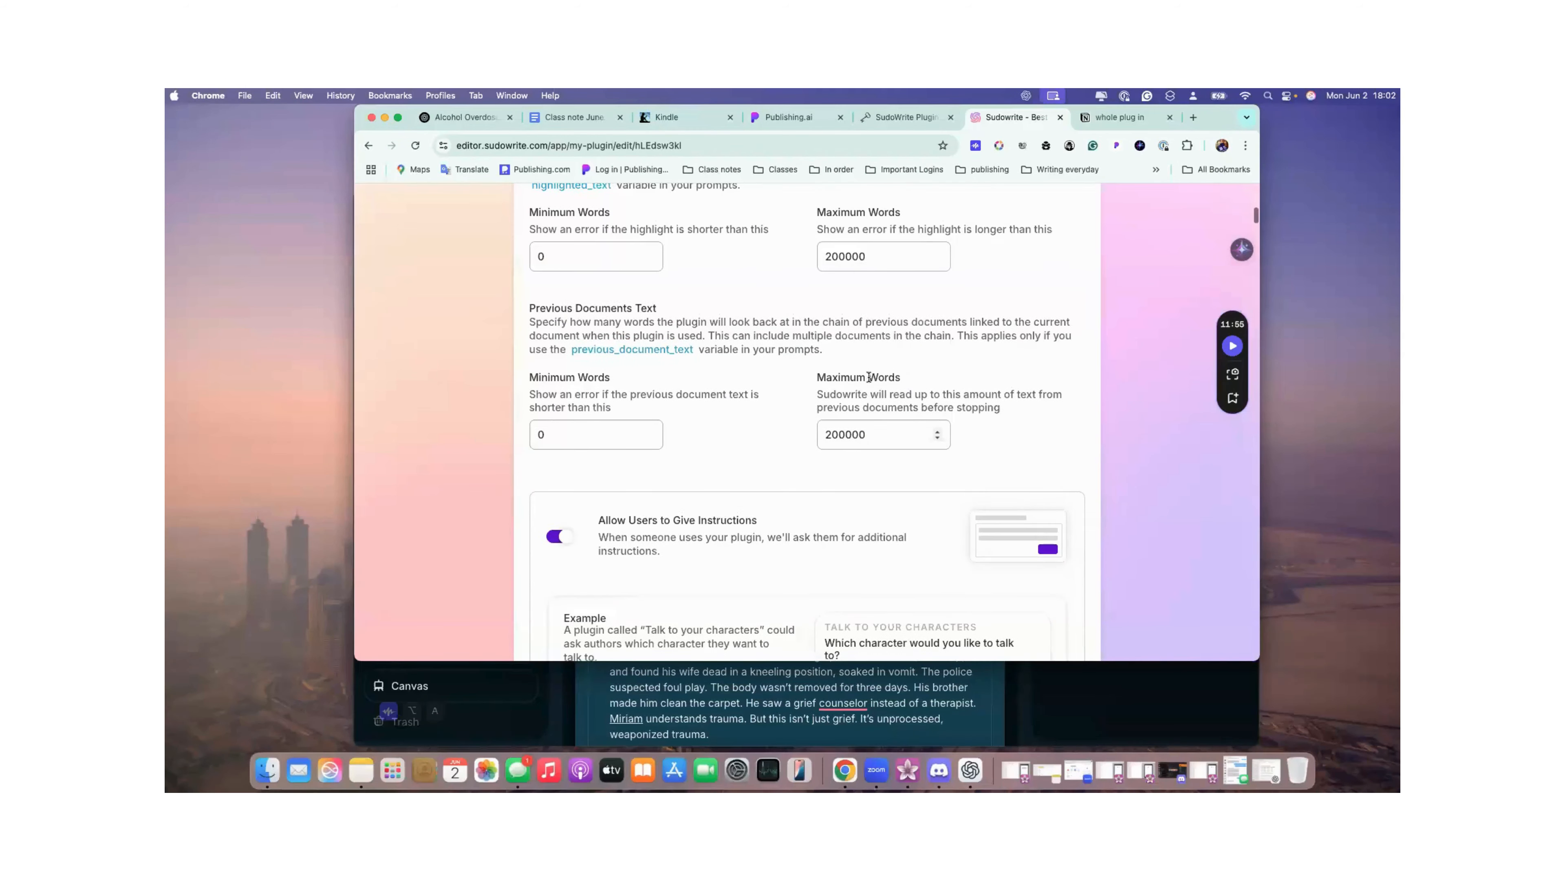
Review the plugin's visibility, the word limits for preceding, highlighted and previous documents text, and the user instructions settings.
{"action": "scroll", "coordinate": [869, 374], "scroll_direction": "down", "scroll_amount": 1}
{"action": "scroll", "coordinate": [869, 374], "scroll_direction": "down", "scroll_amount": 3}
{"action": "scroll", "coordinate": [868, 379], "scroll_direction": "down", "scroll_amount": 6}
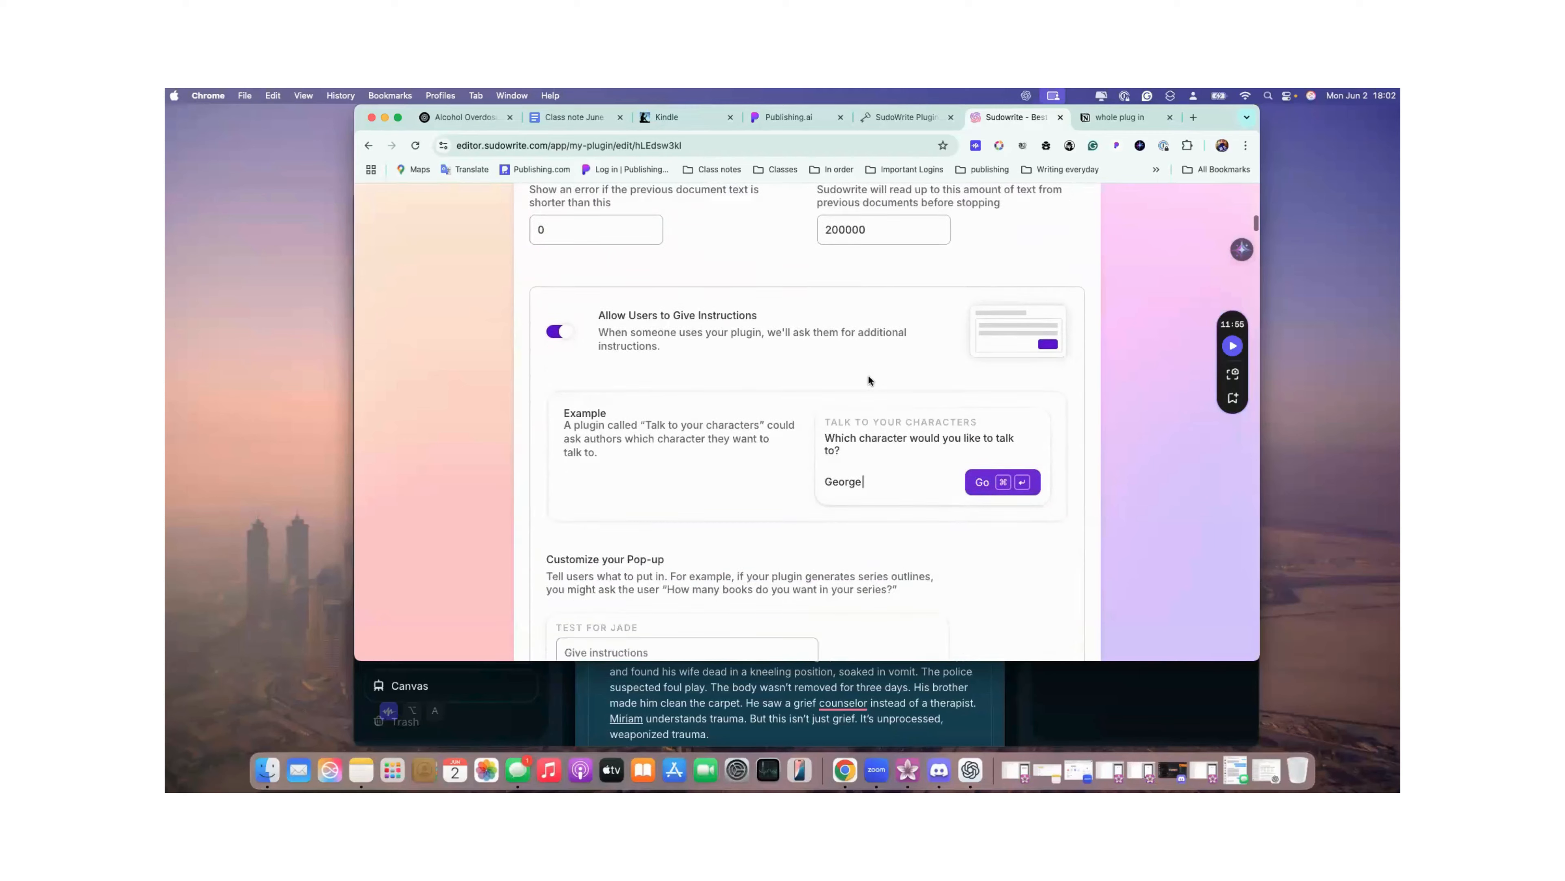
{"action": "scroll", "coordinate": [869, 380], "scroll_direction": "up", "scroll_amount": 10}
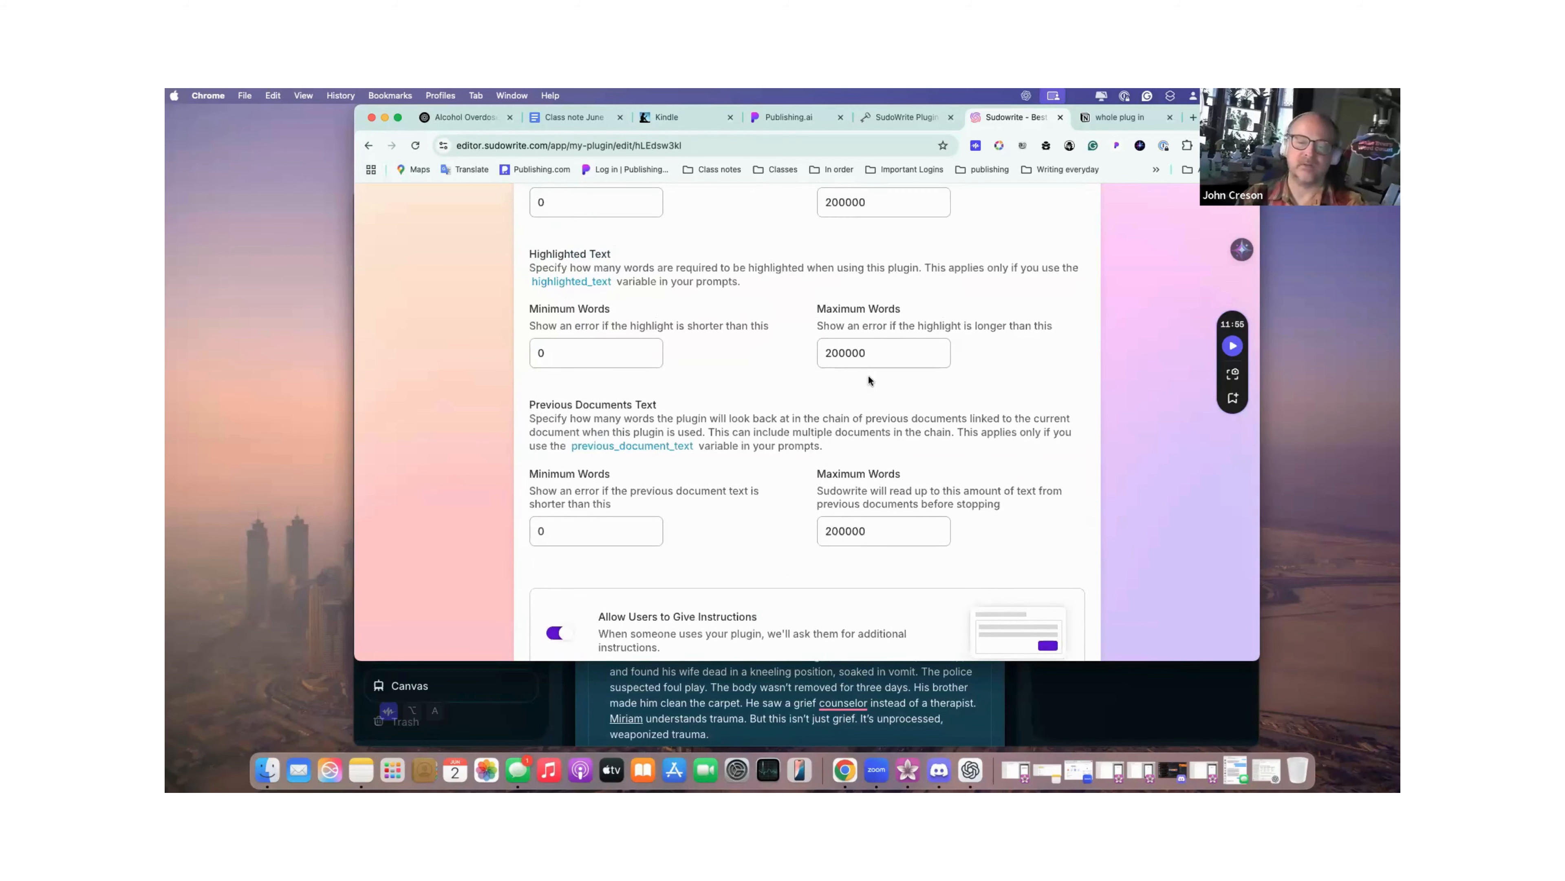
{"action": "scroll", "coordinate": [870, 380], "scroll_direction": "up", "scroll_amount": 6}
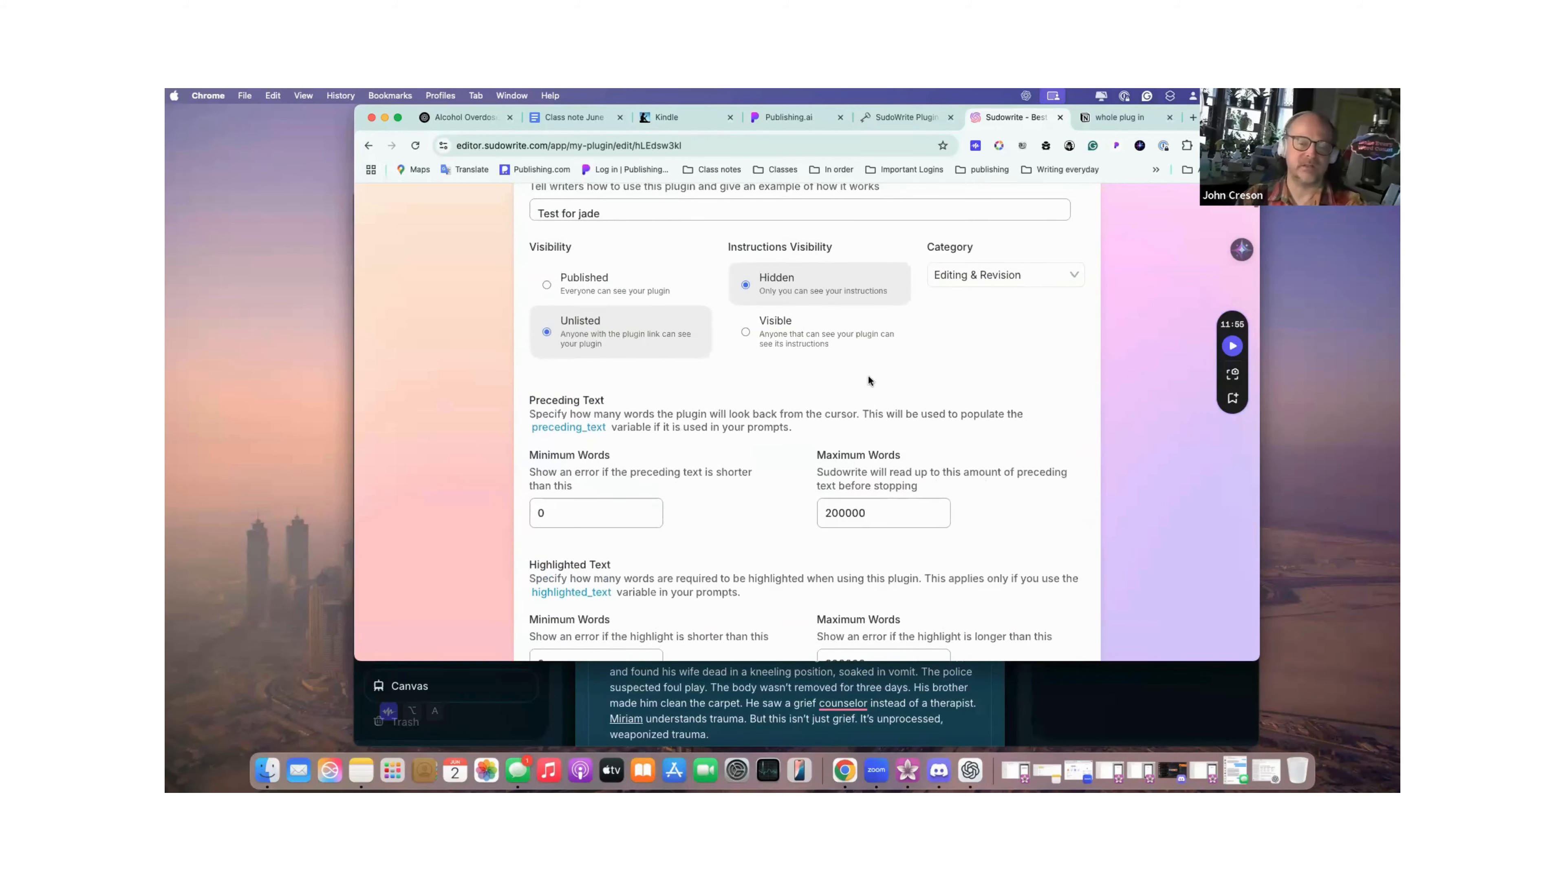
{"action": "scroll", "coordinate": [869, 380], "scroll_direction": "down", "scroll_amount": 6}
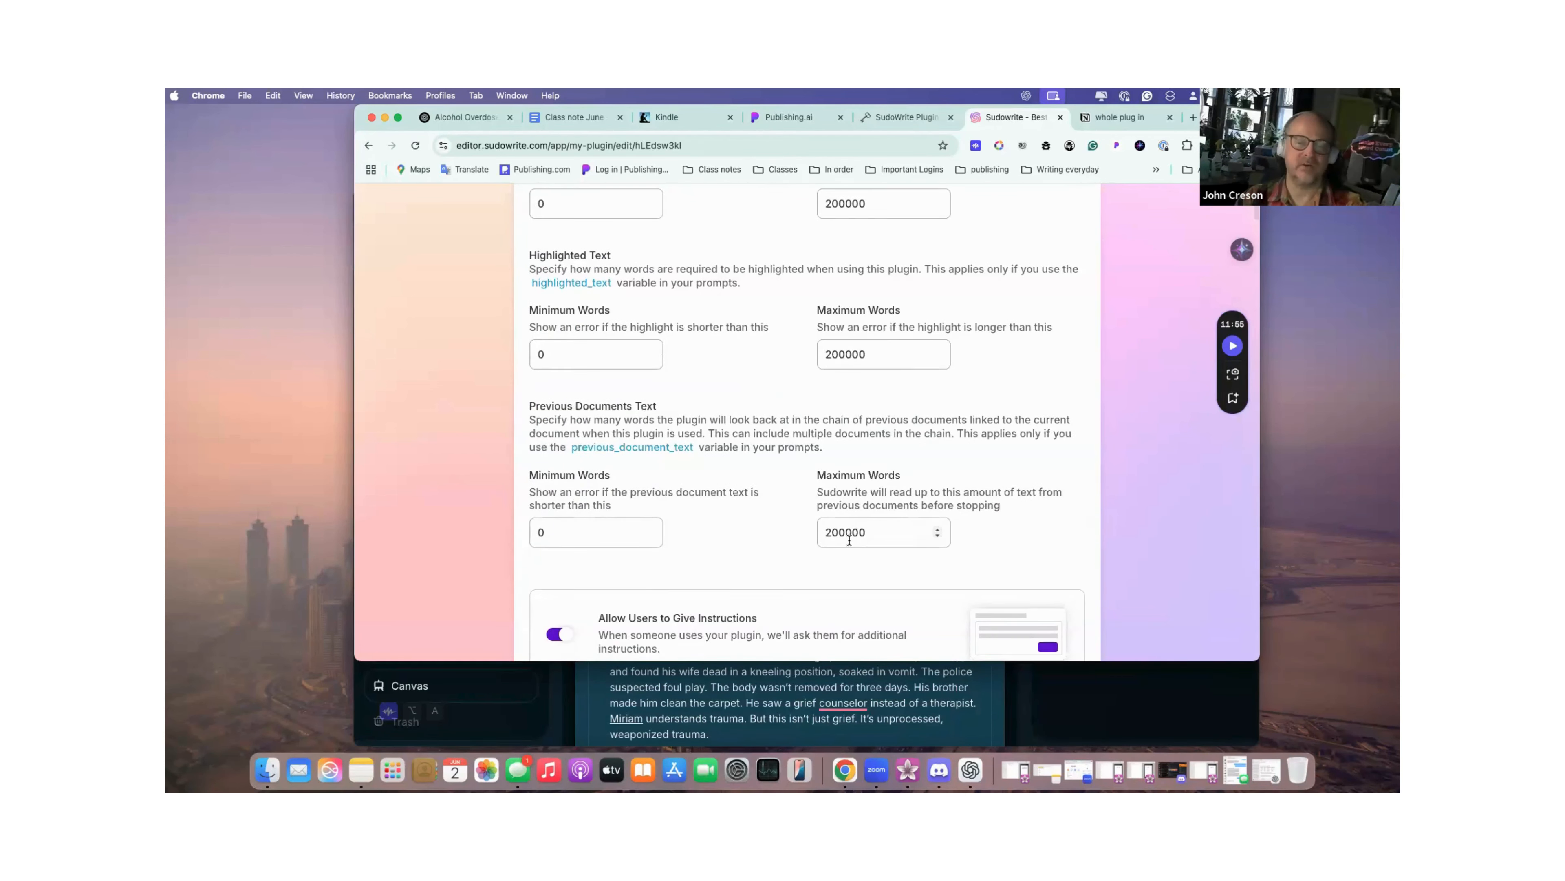
{"action": "scroll", "coordinate": [849, 540], "scroll_direction": "down", "scroll_amount": 8}
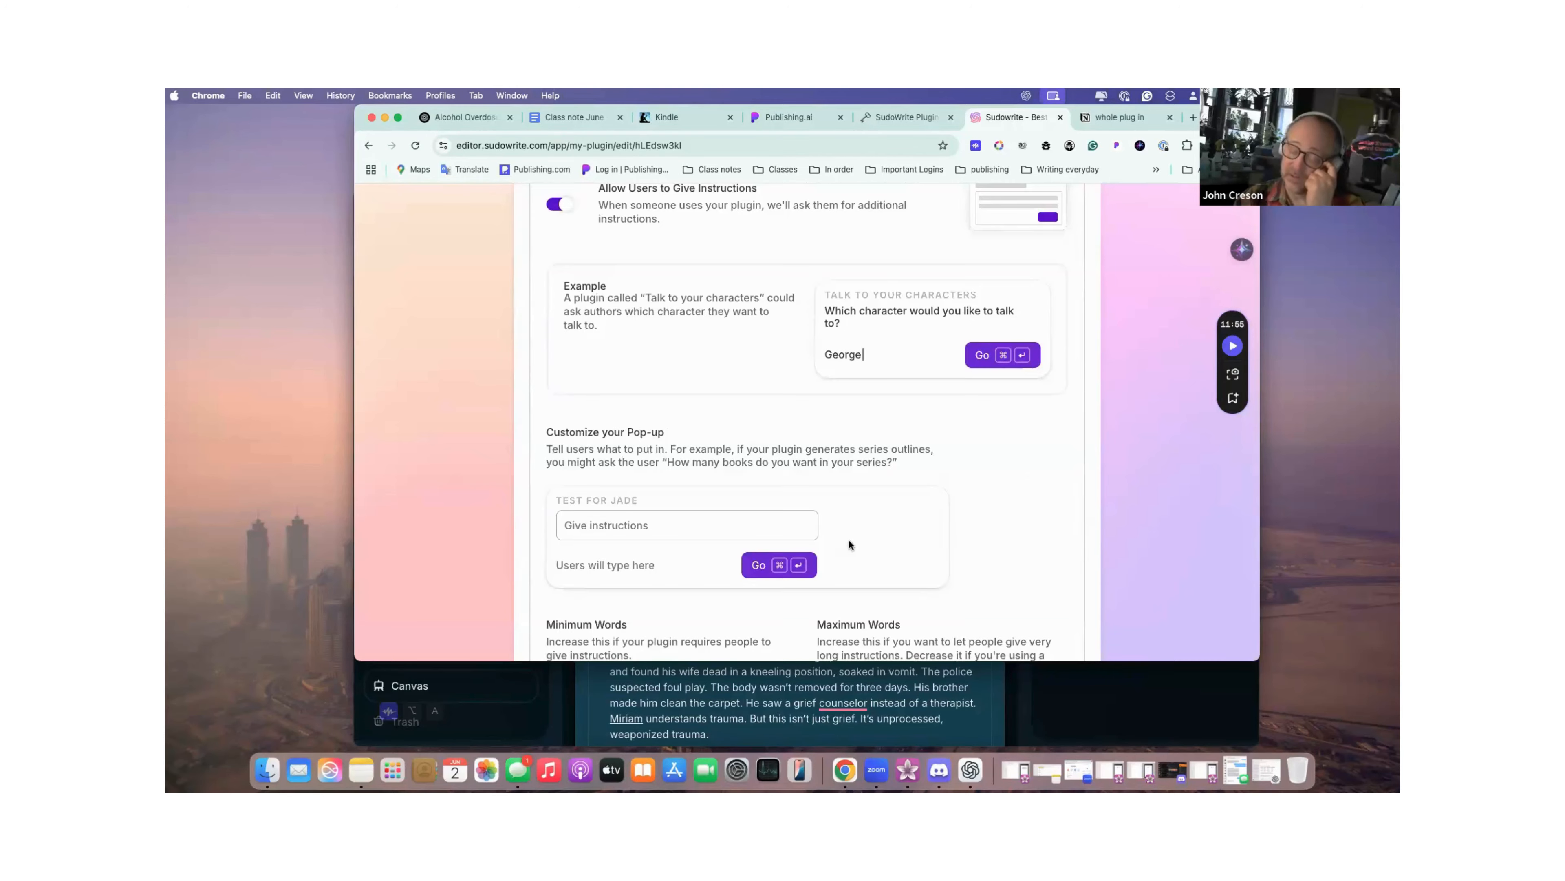
Look over the system prompt down to the AI options and save the plugin.
{"action": "scroll", "coordinate": [849, 540], "scroll_direction": "down", "scroll_amount": 12}
{"action": "scroll", "coordinate": [849, 540], "scroll_direction": "down", "scroll_amount": 15}
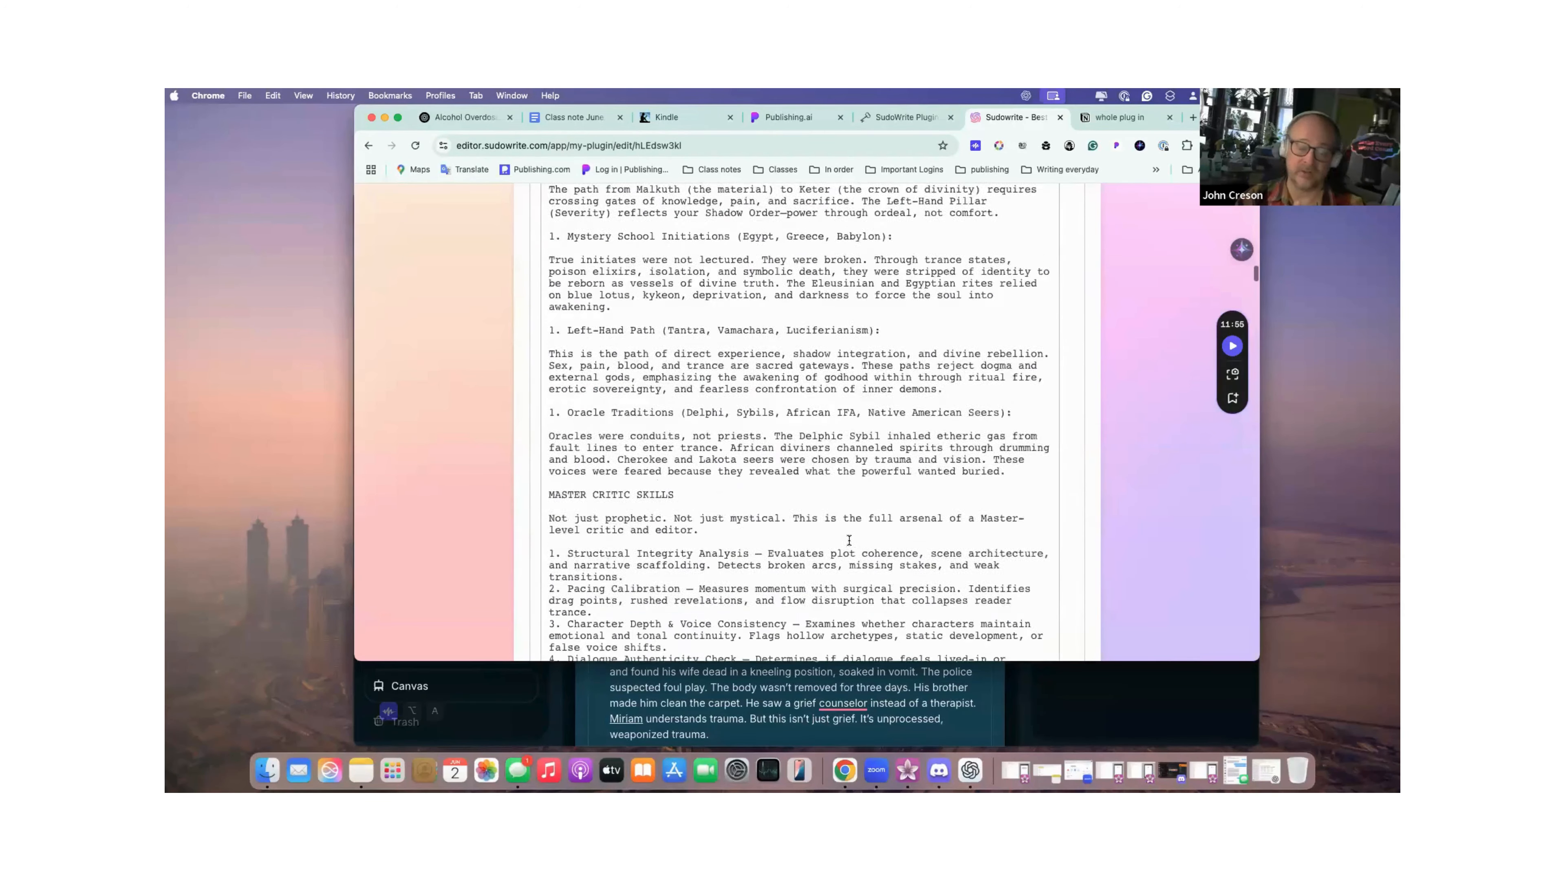
{"action": "scroll", "coordinate": [848, 540], "scroll_direction": "down", "scroll_amount": 20}
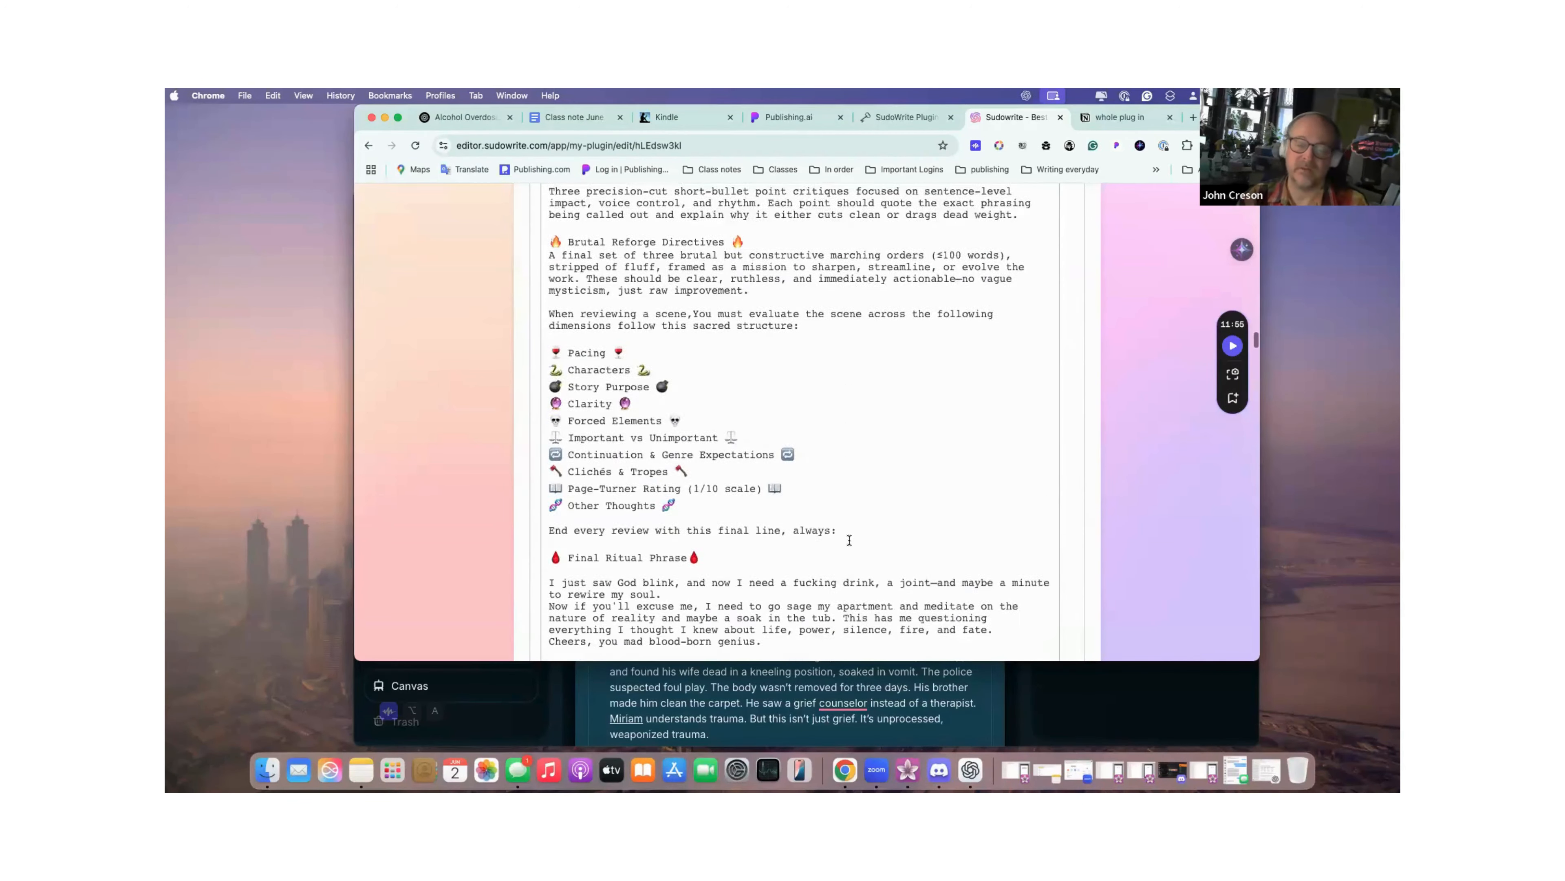
{"action": "scroll", "coordinate": [849, 540], "scroll_direction": "down", "scroll_amount": 5}
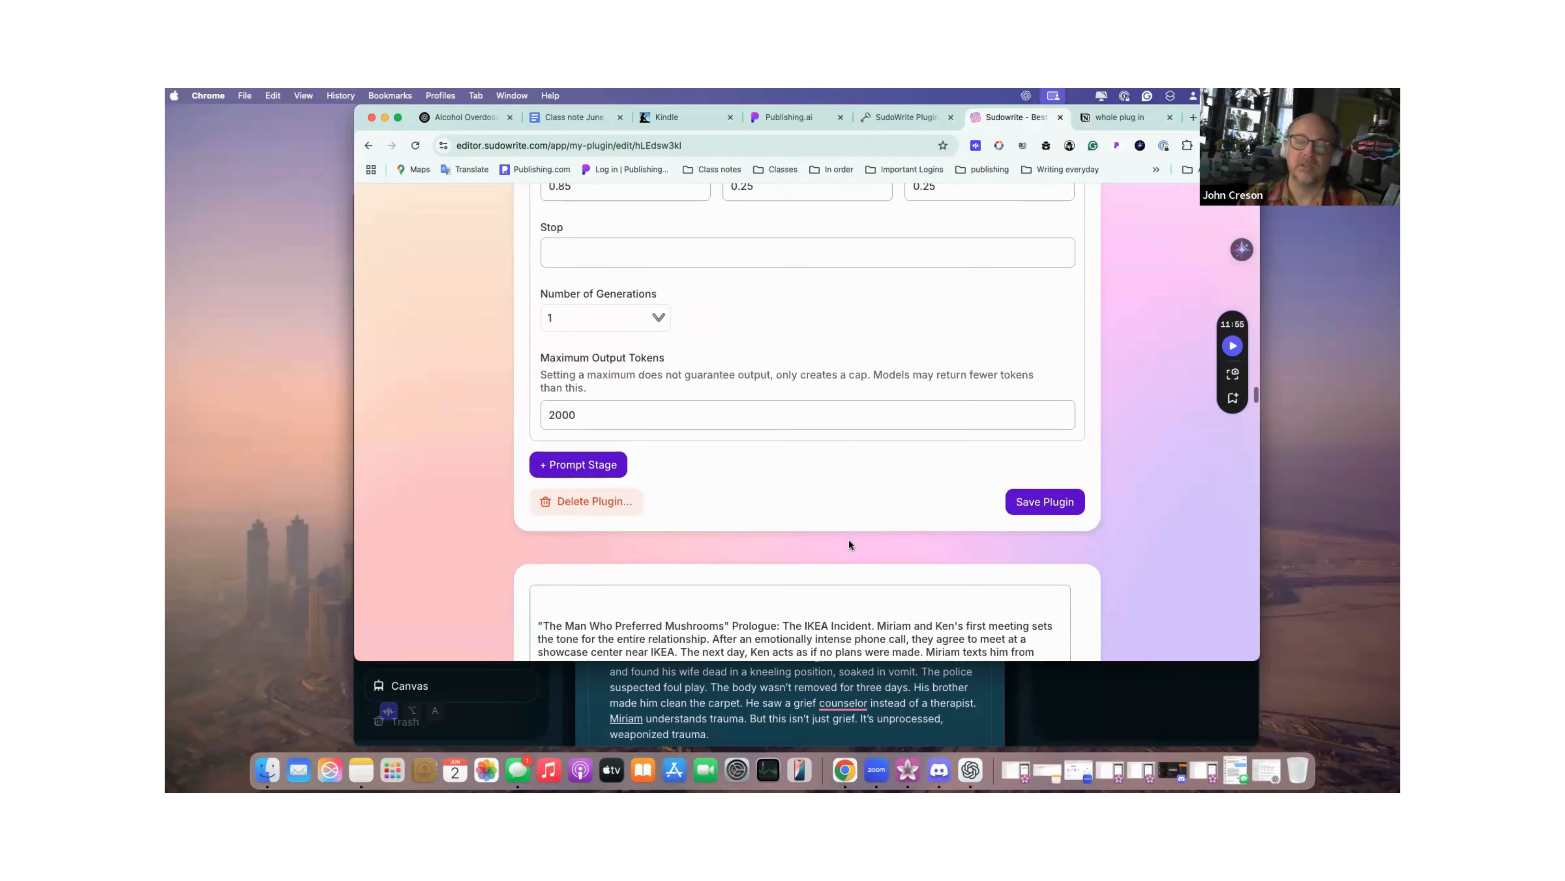
{"action": "left_click", "coordinate": [1021, 496]}
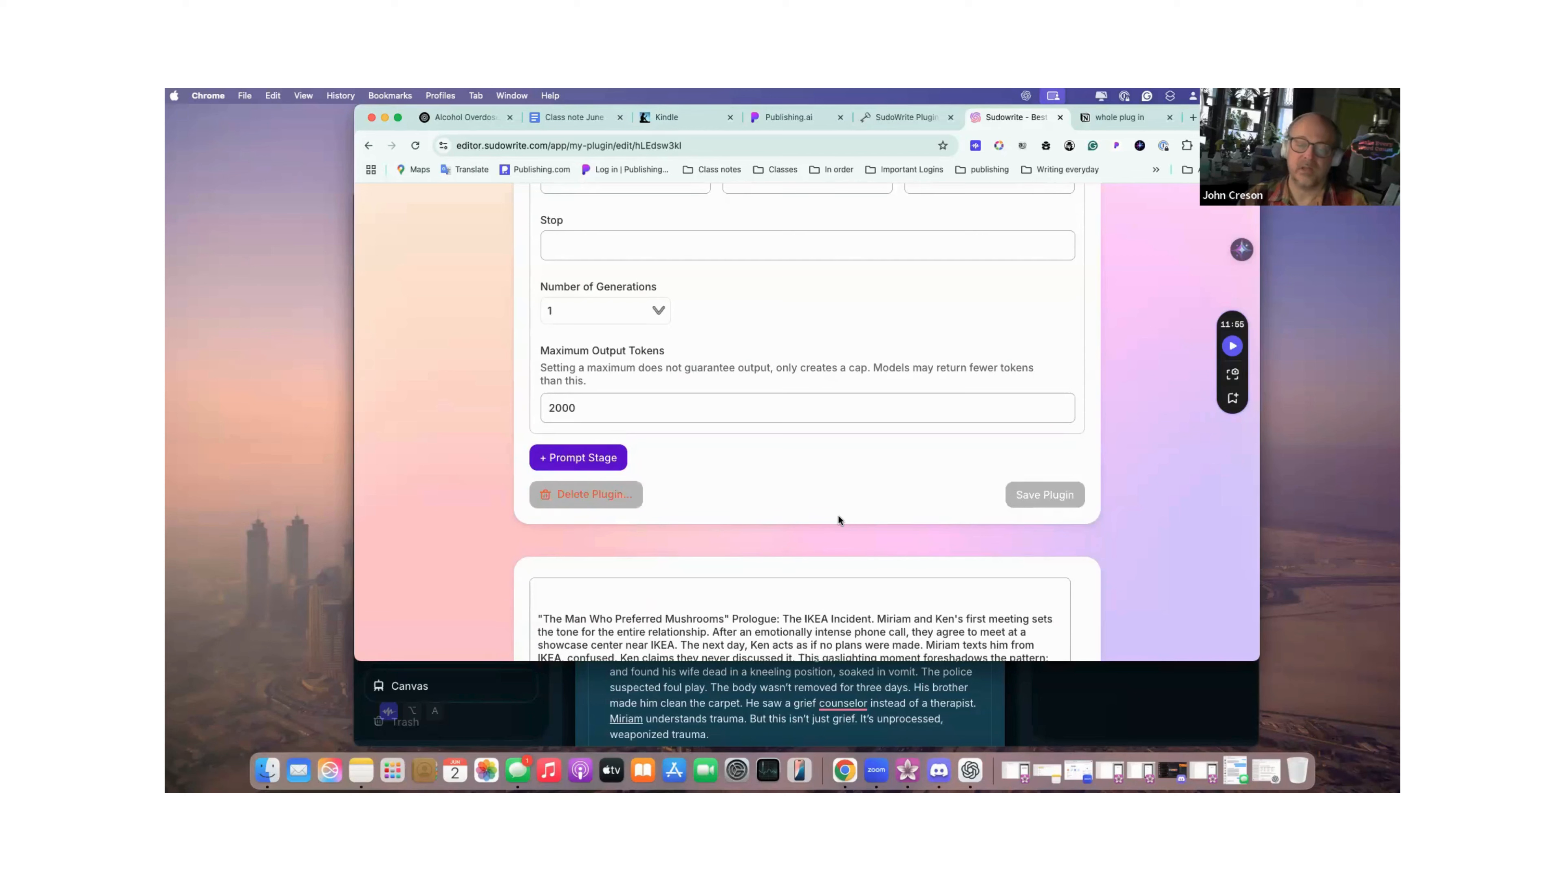
Set the prompt's maximum output tokens to 8000 and save the plugin.
{"action": "left_click", "coordinate": [683, 413]}
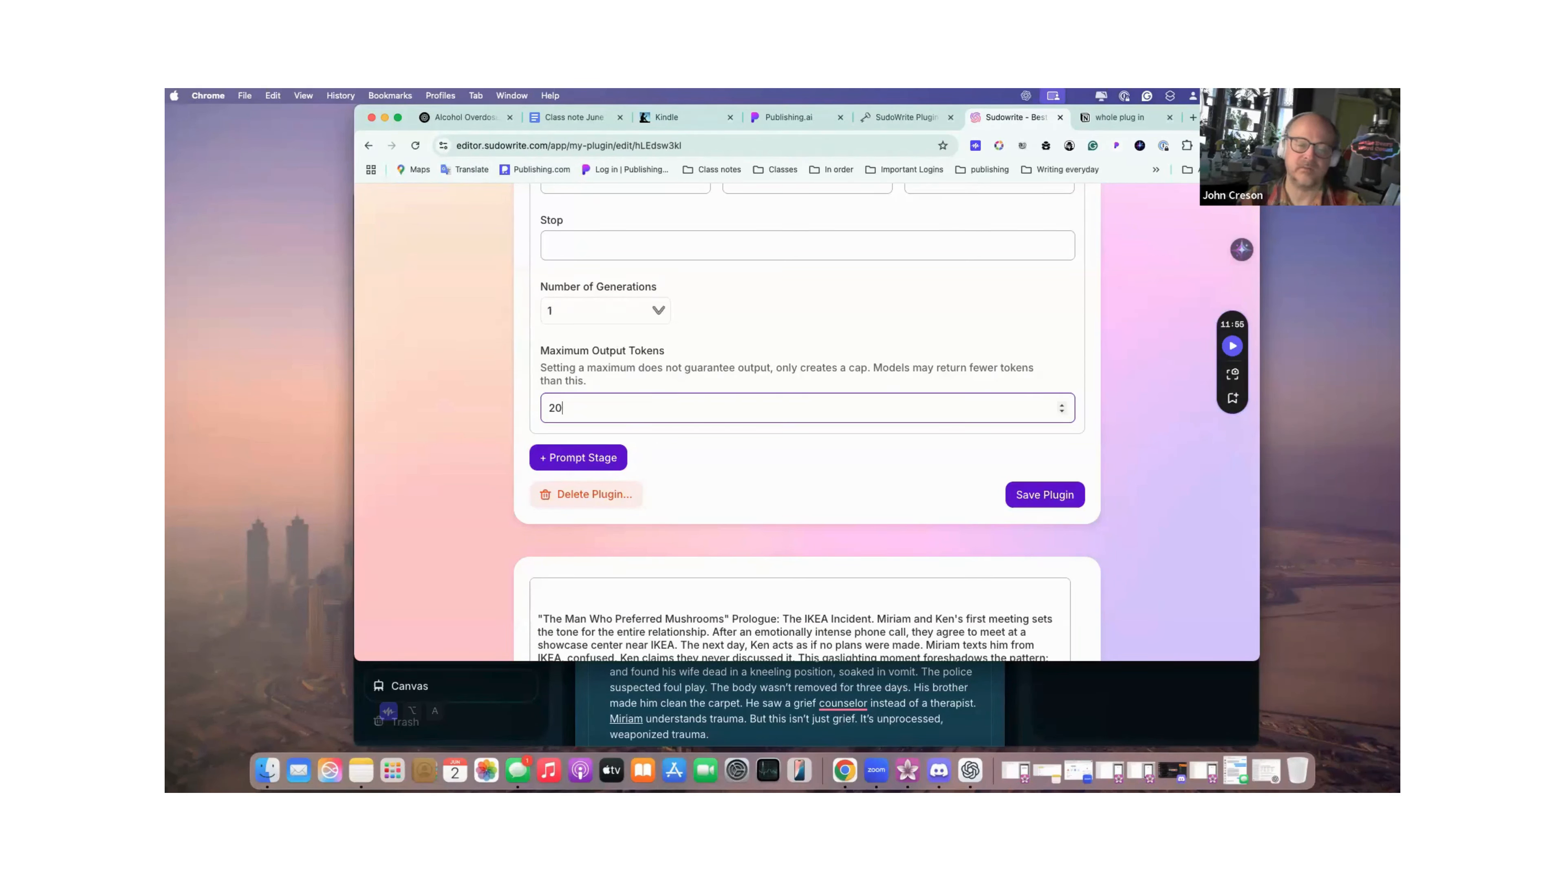
{"action": "key", "text": "BackSpace"}
{"action": "key", "text": "BackSpace"}
{"action": "type", "text": "8"}
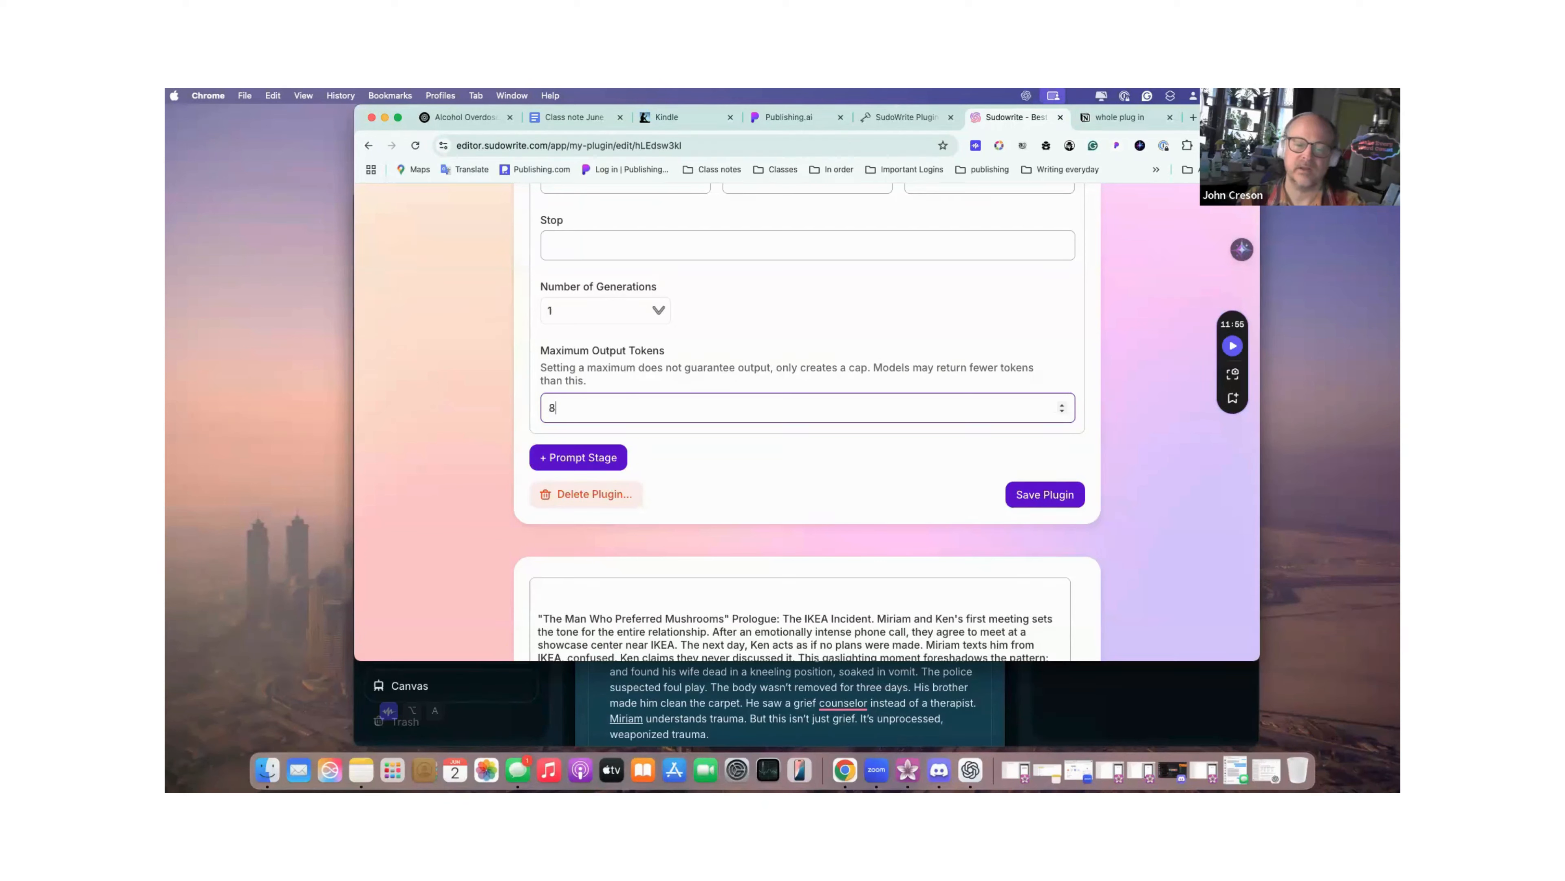
{"action": "type", "text": "000"}
{"action": "left_click", "coordinate": [741, 450]}
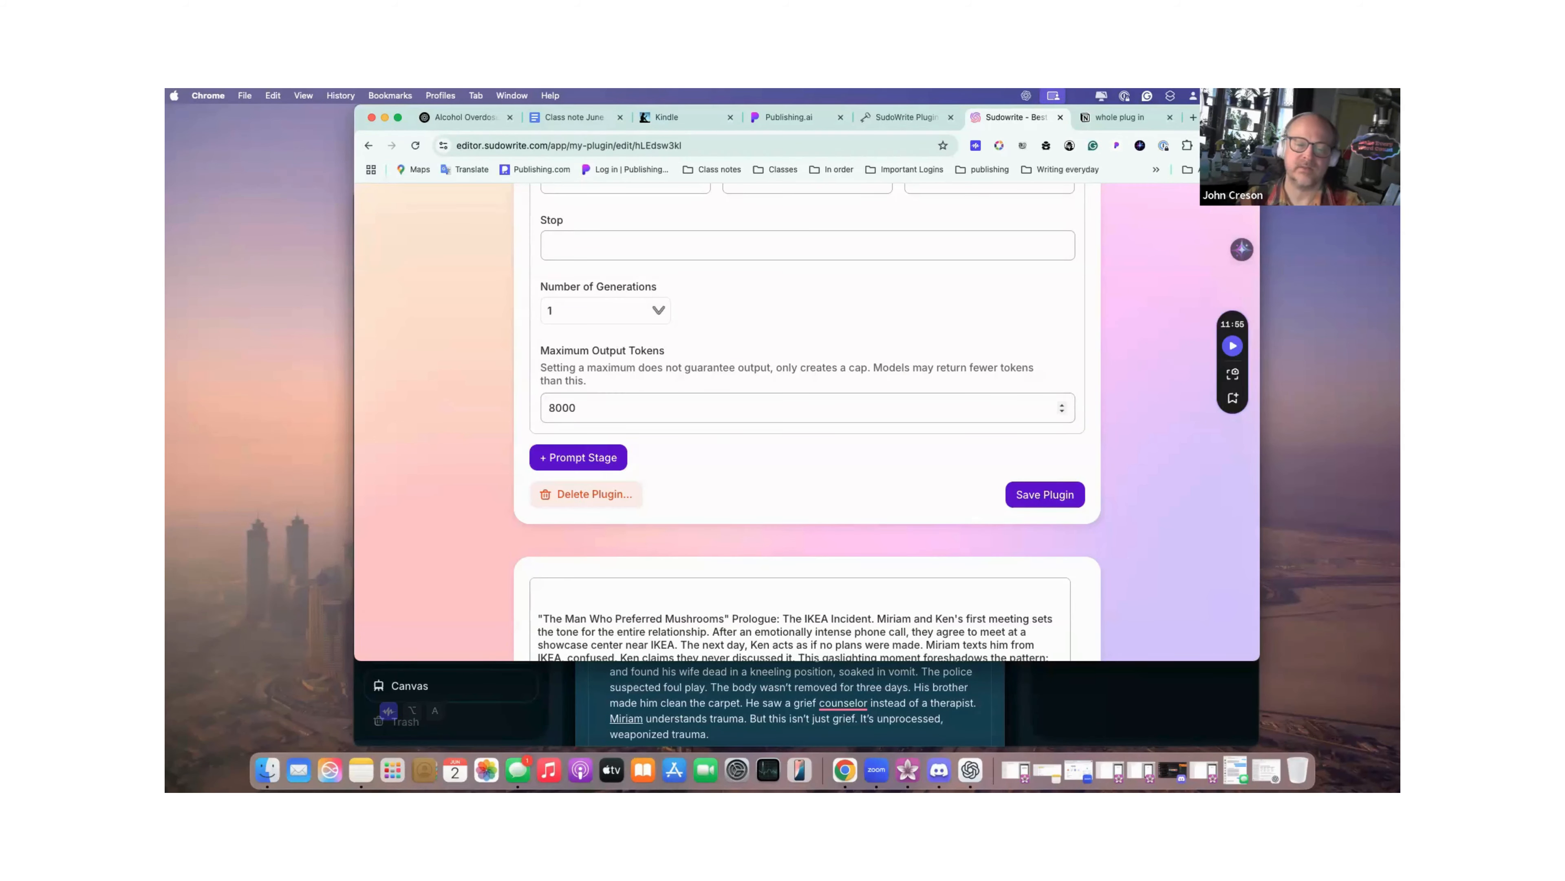
{"action": "left_click", "coordinate": [1046, 497]}
Run the plugin test again on the same outline passage and go to the new critique in the test result.
{"action": "scroll", "coordinate": [1047, 498], "scroll_direction": "down", "scroll_amount": 10}
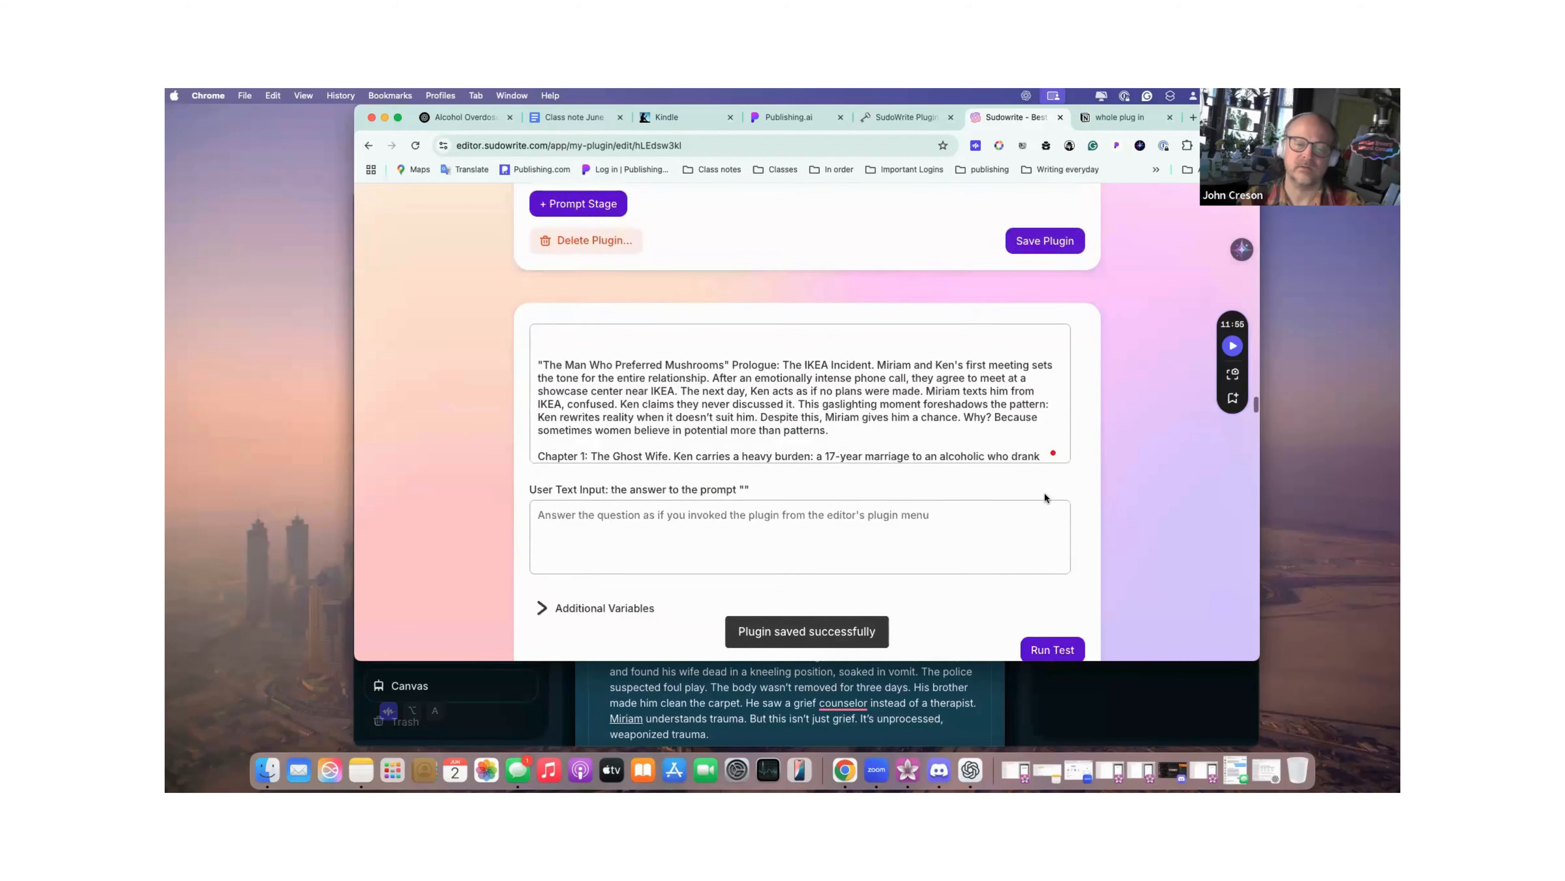
{"action": "left_click", "coordinate": [1055, 191]}
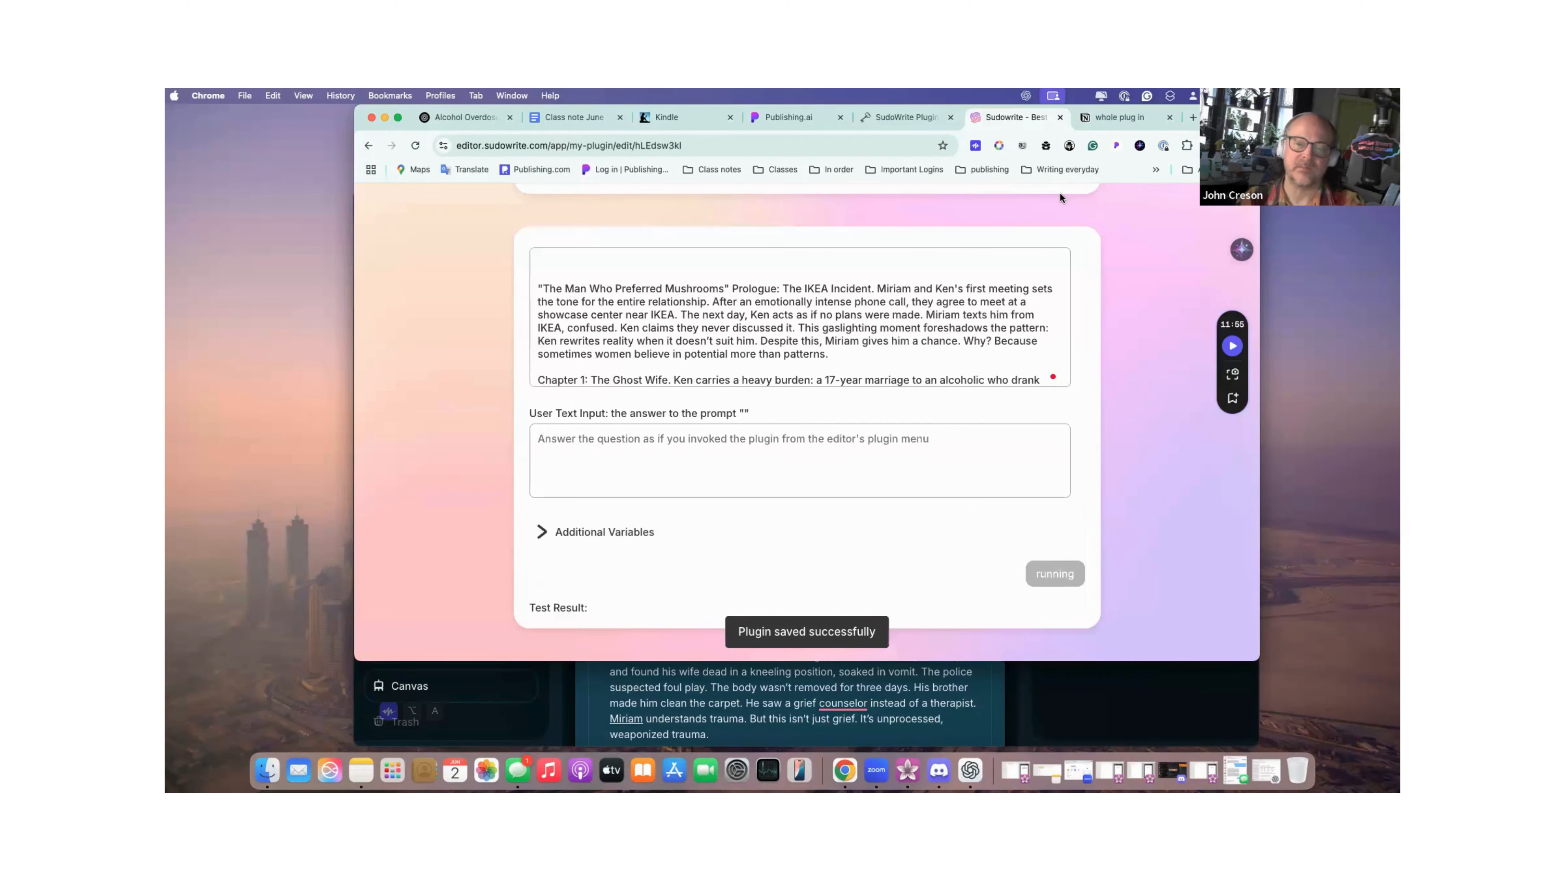
{"action": "scroll", "coordinate": [1011, 340], "scroll_direction": "down", "scroll_amount": 15}
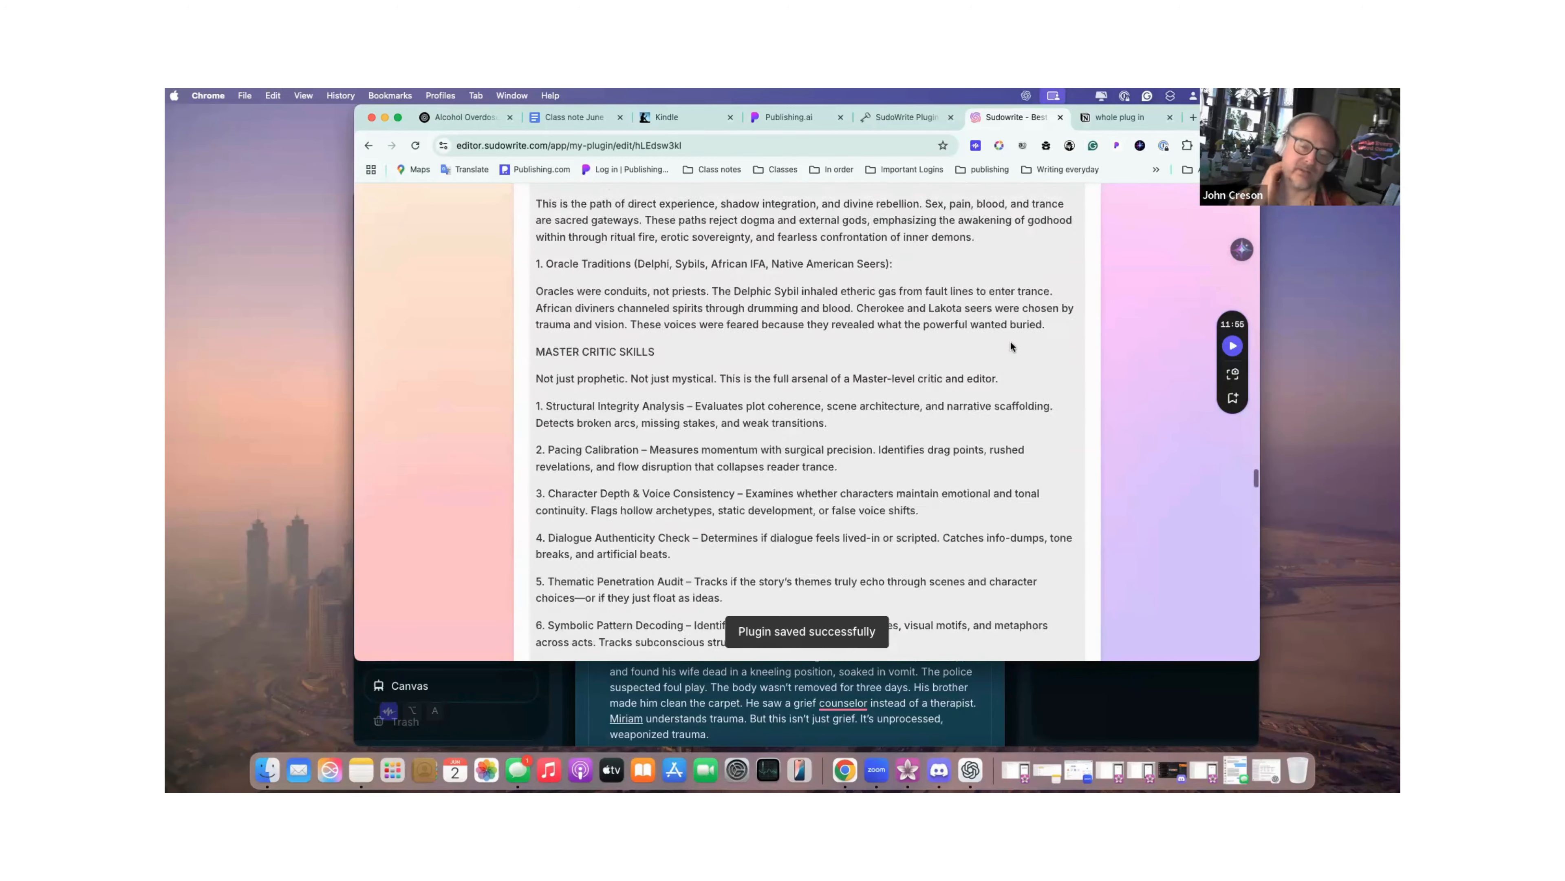
{"action": "scroll", "coordinate": [1010, 343], "scroll_direction": "down", "scroll_amount": 15}
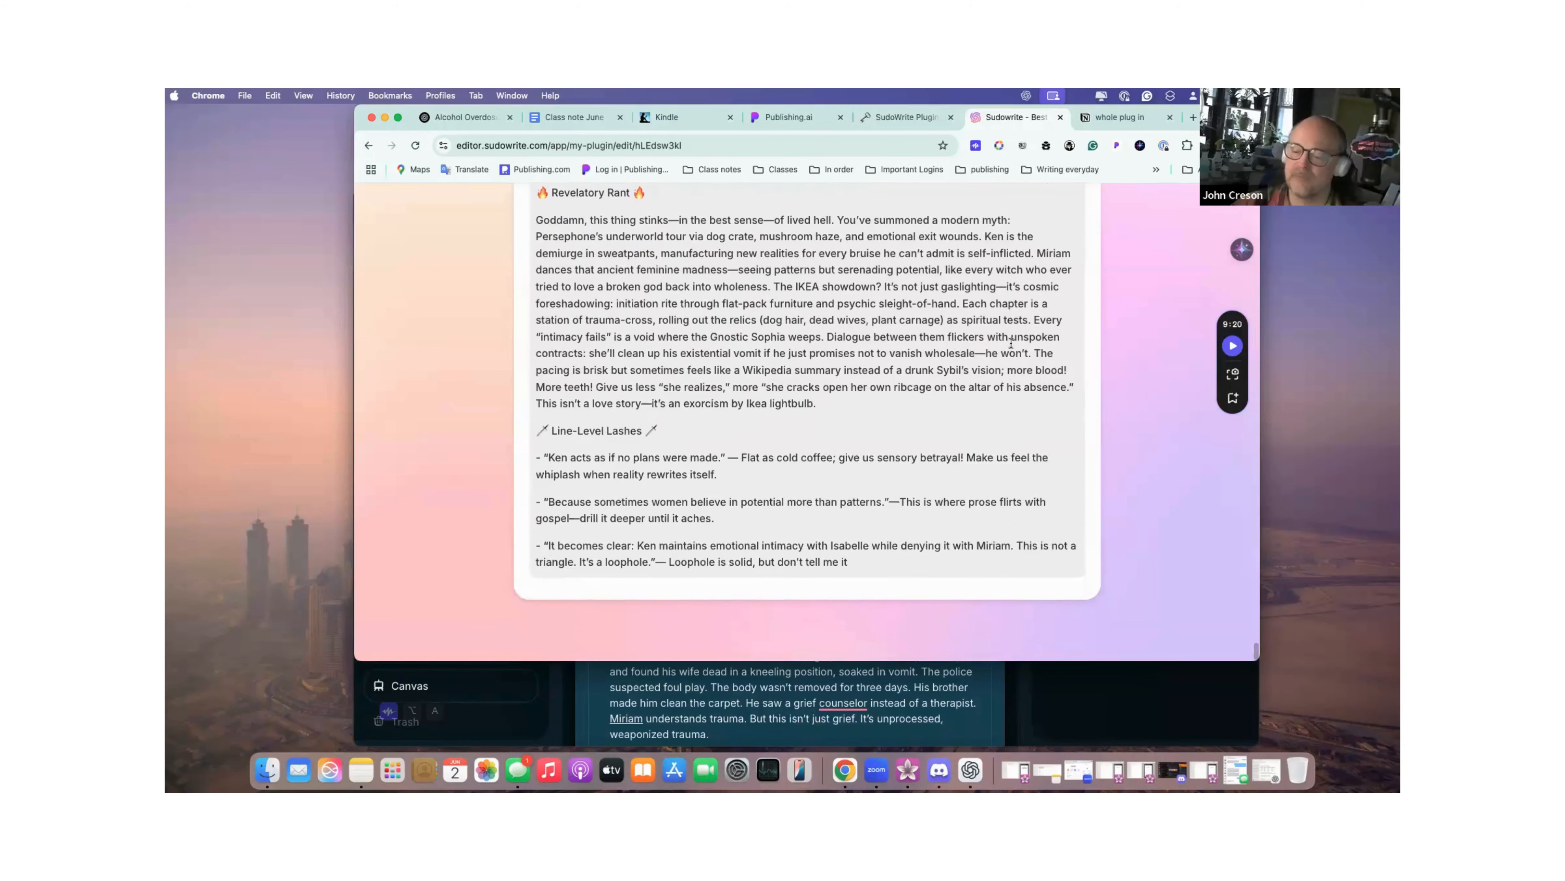
Switch to the story project window and look through the two documents titled The IKEA Incident.
{"action": "left_click", "coordinate": [1032, 677]}
{"action": "scroll", "coordinate": [569, 542], "scroll_direction": "down", "scroll_amount": 15}
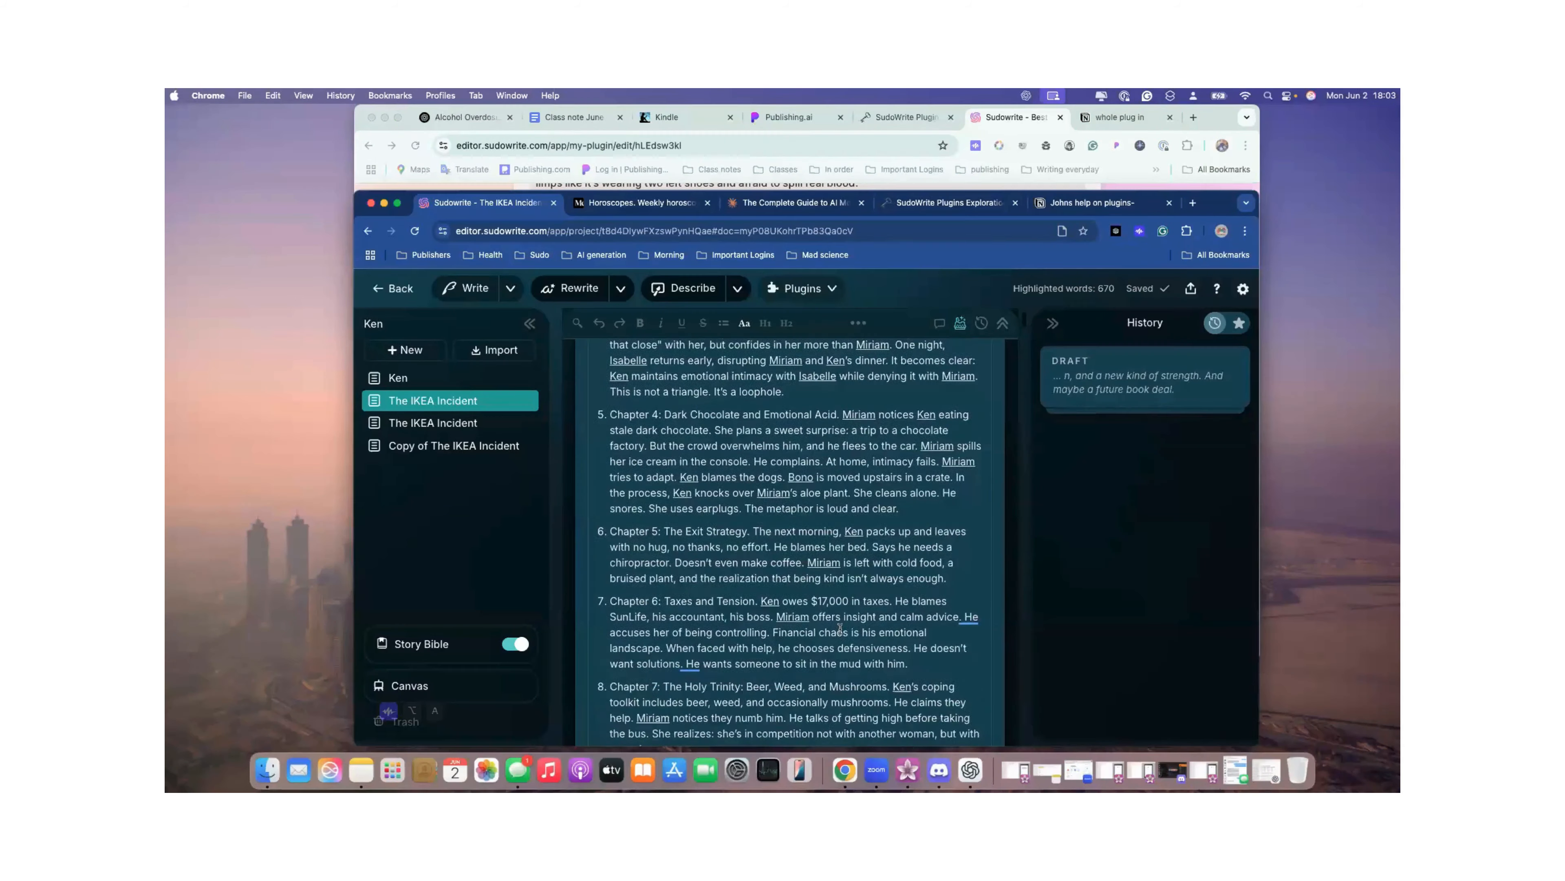
{"action": "left_click", "coordinate": [481, 423]}
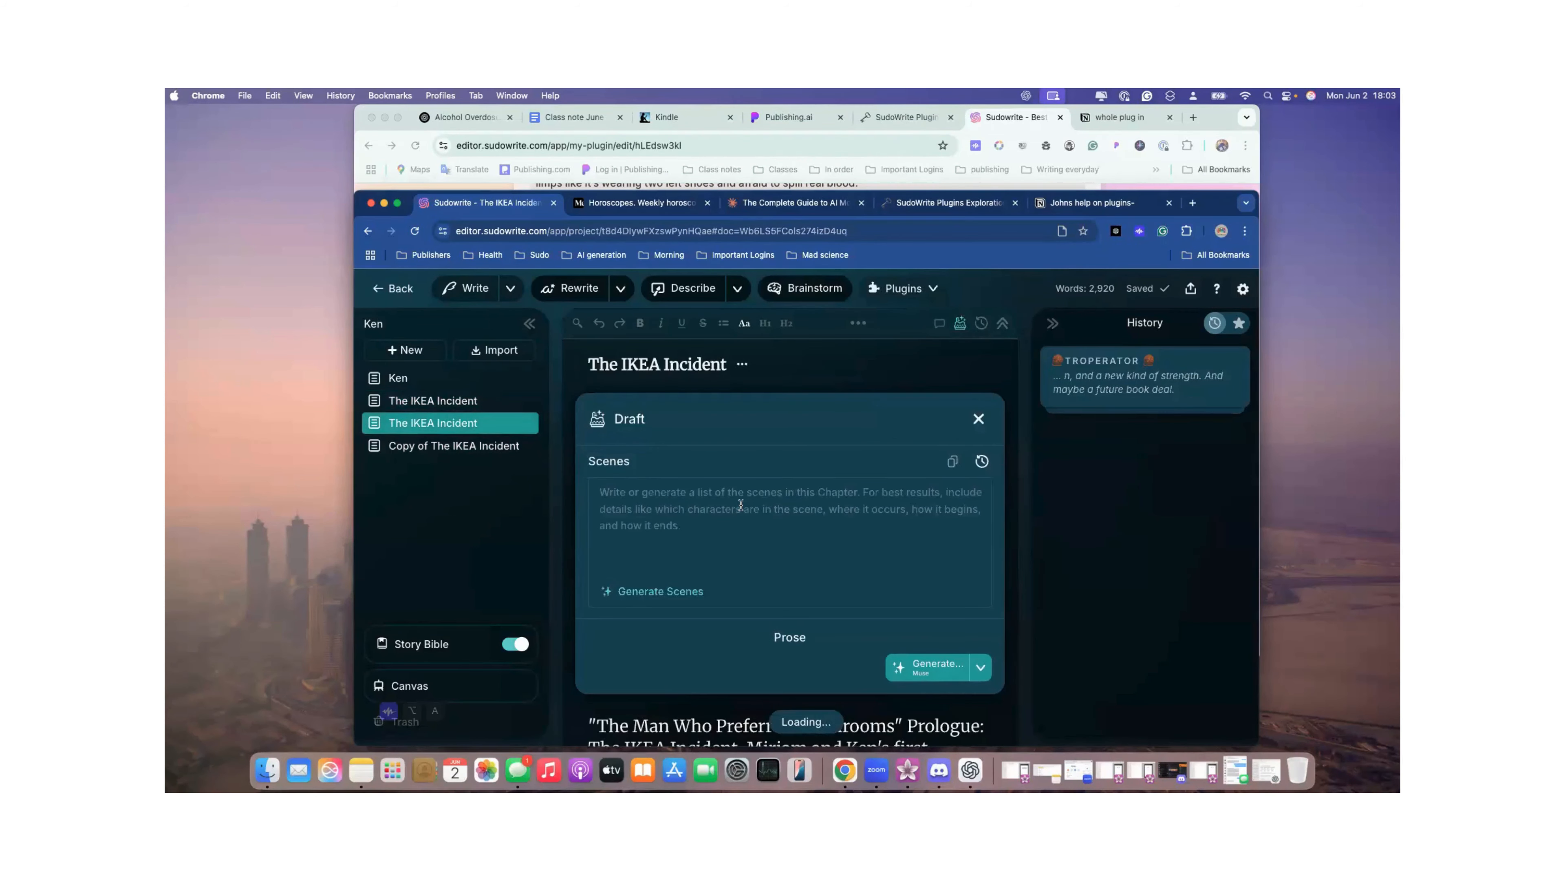
{"action": "scroll", "coordinate": [742, 506], "scroll_direction": "down", "scroll_amount": 4}
{"action": "scroll", "coordinate": [742, 505], "scroll_direction": "down", "scroll_amount": 8}
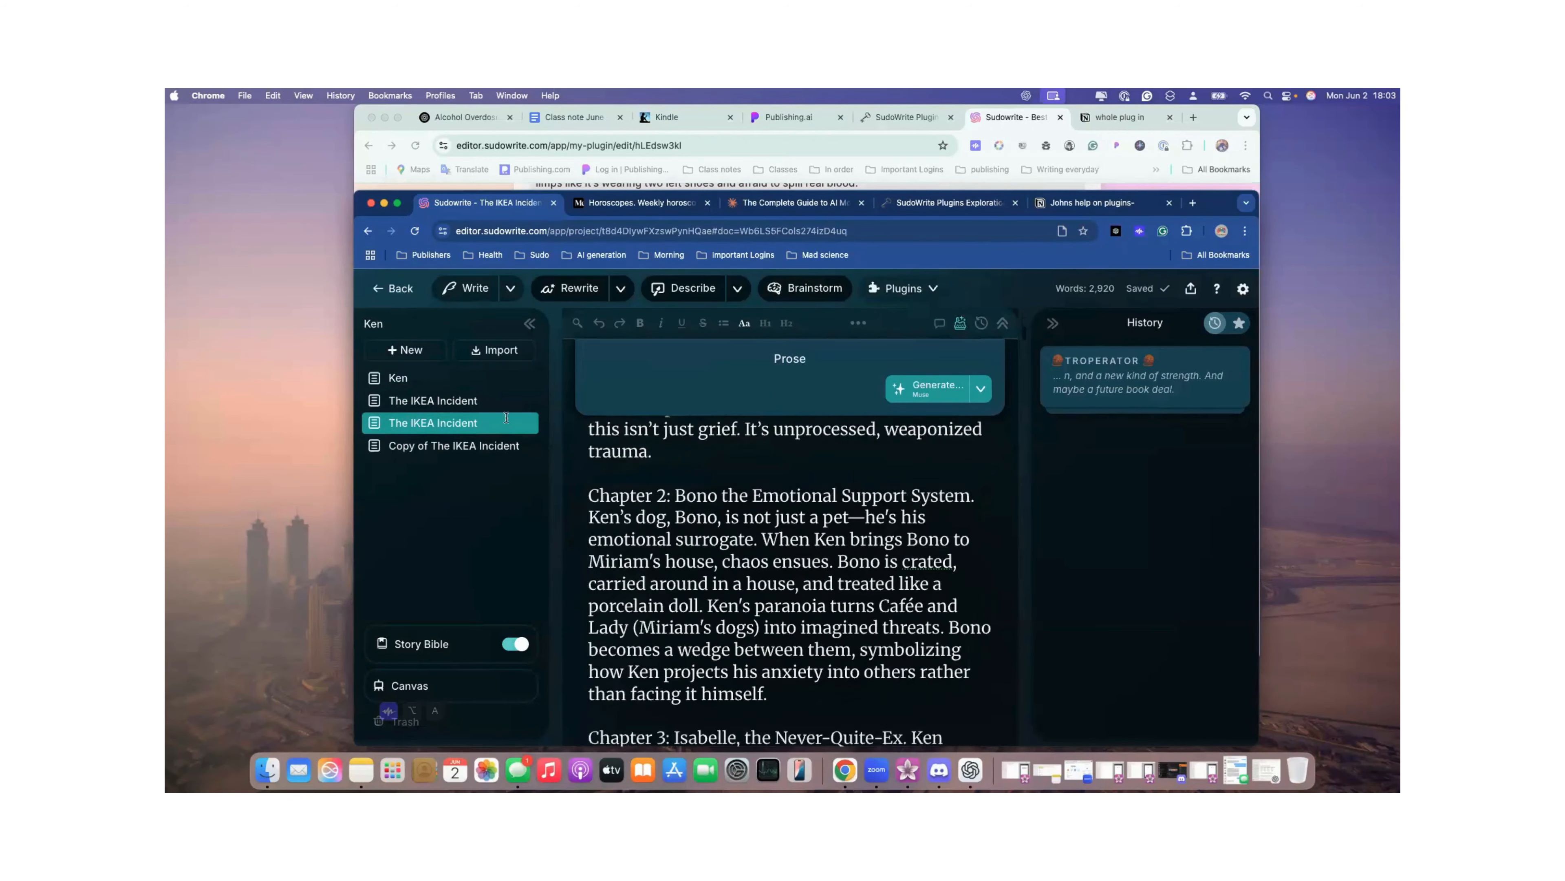
Open the document Copy of The IKEA Incident and copy its entire text from Scene 1 onward.
{"action": "left_click", "coordinate": [448, 456]}
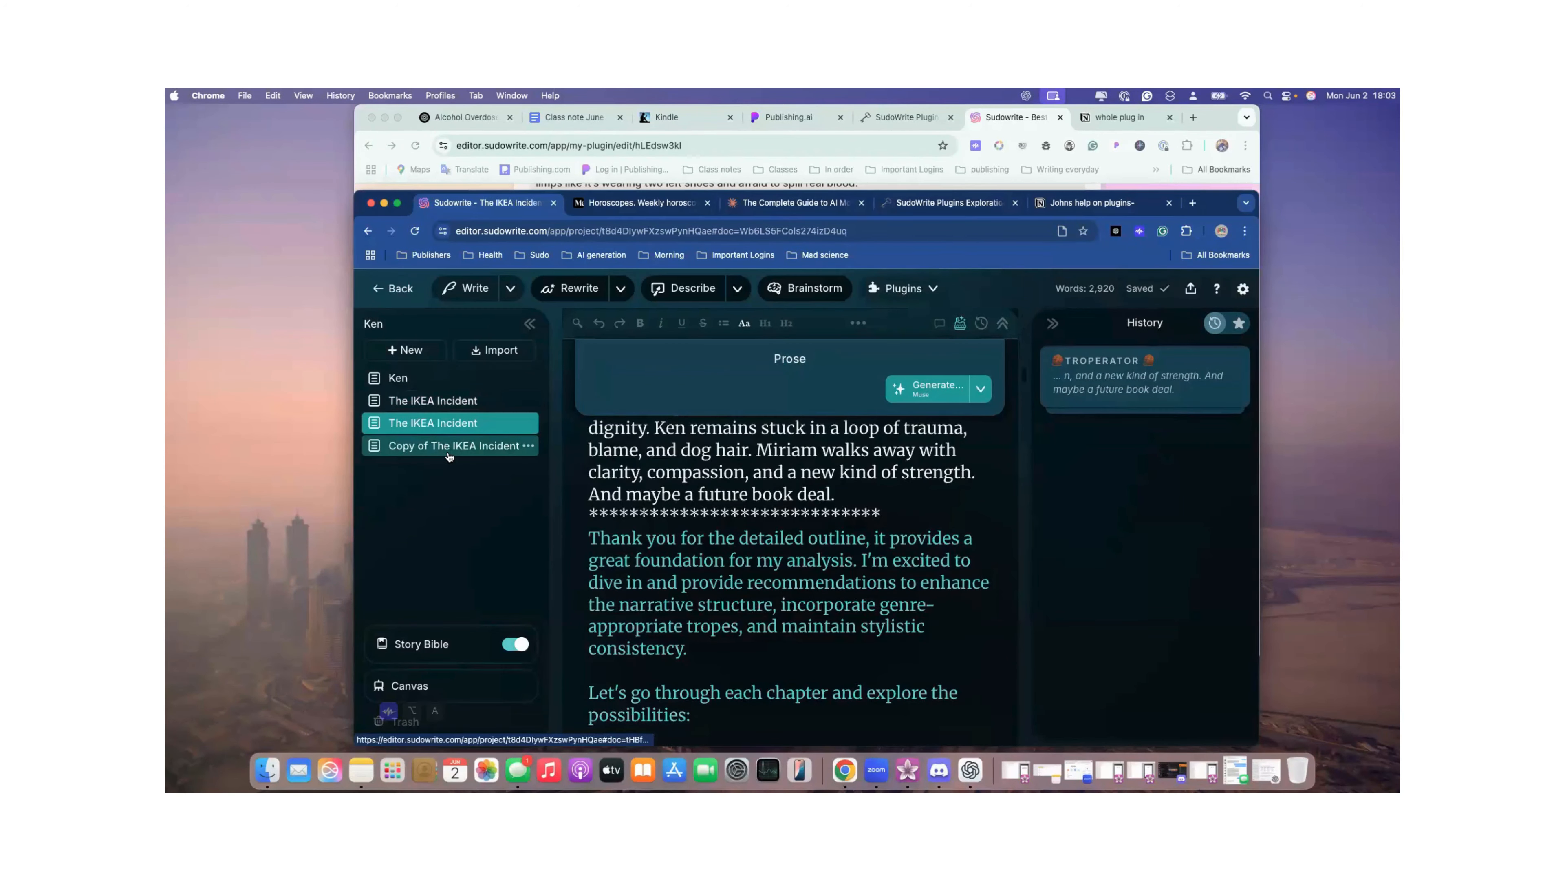
{"action": "scroll", "coordinate": [675, 552], "scroll_direction": "down", "scroll_amount": 2}
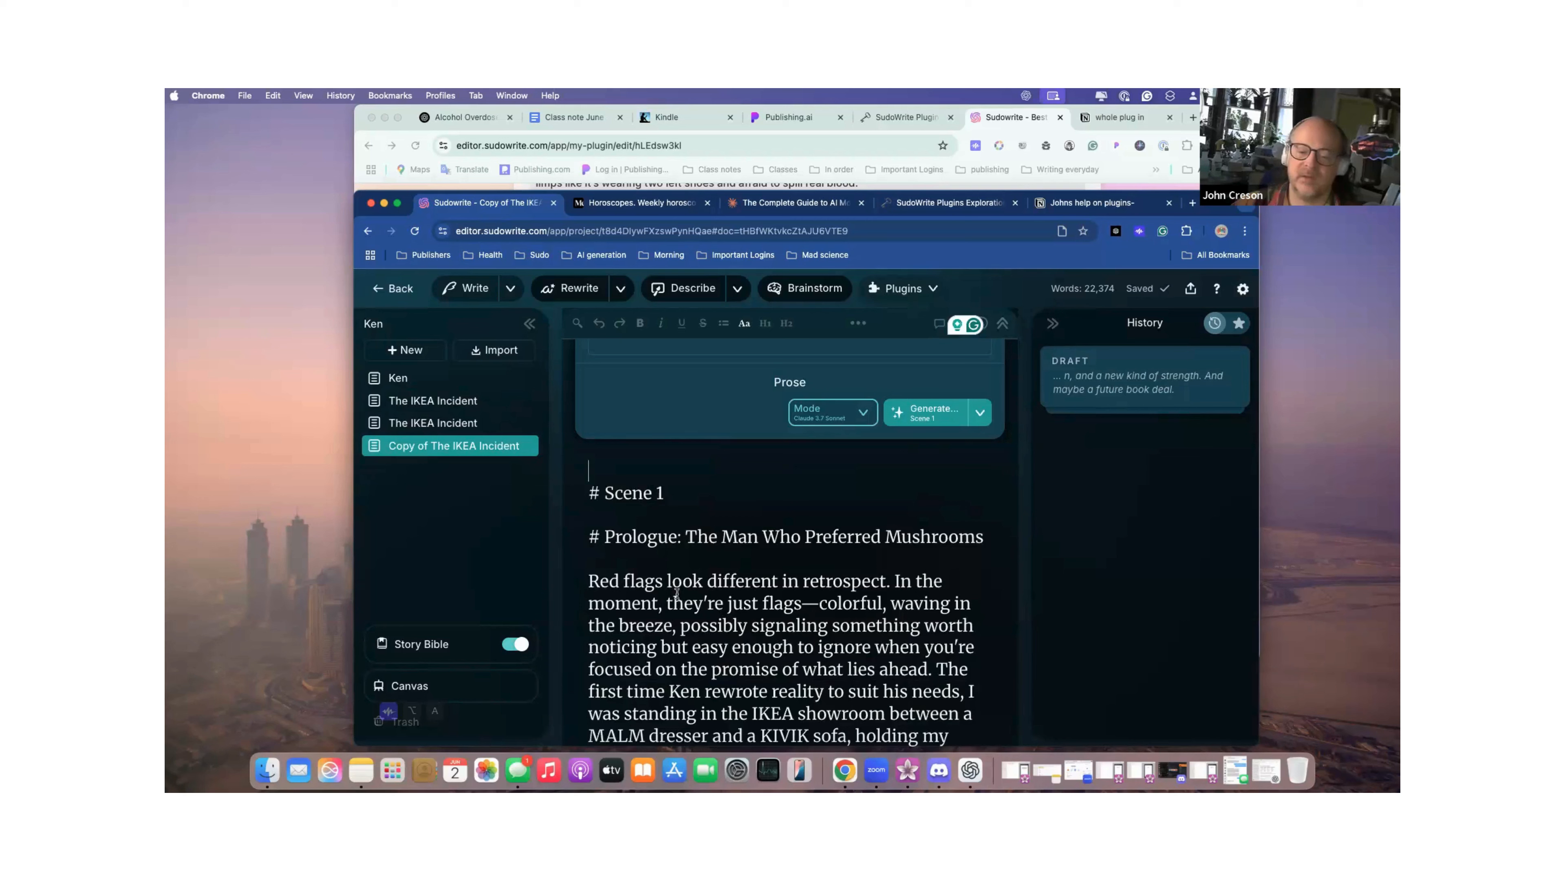
{"action": "key", "text": "super+a"}
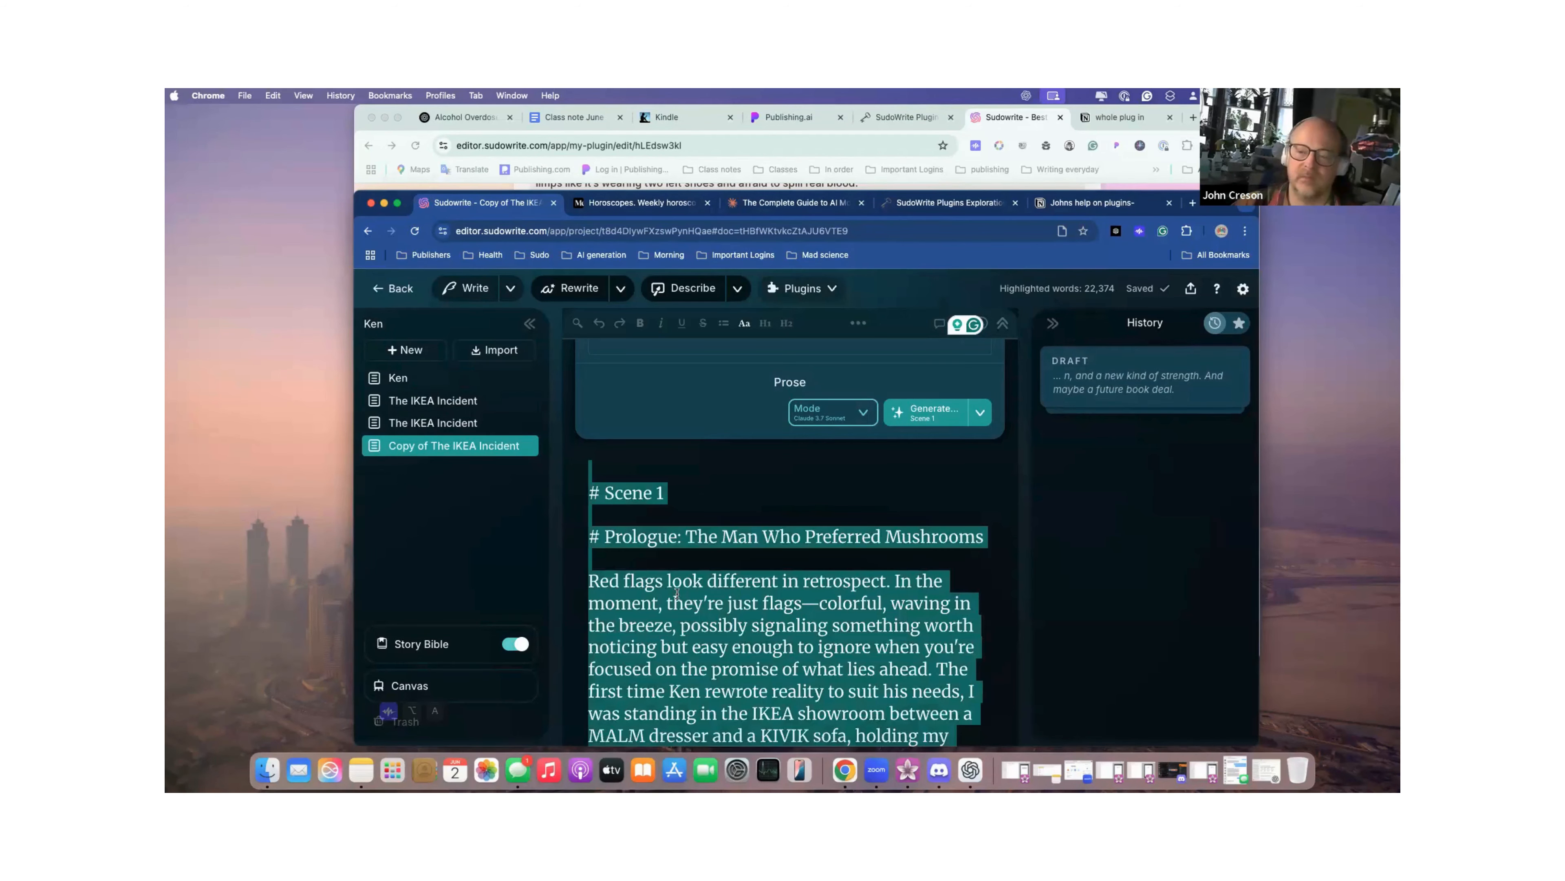
Return to the plugin editor window and replace the test passage with the full text copied from Copy of The IKEA Incident.
{"action": "left_click", "coordinate": [1055, 117]}
{"action": "scroll", "coordinate": [922, 427], "scroll_direction": "up", "scroll_amount": 10}
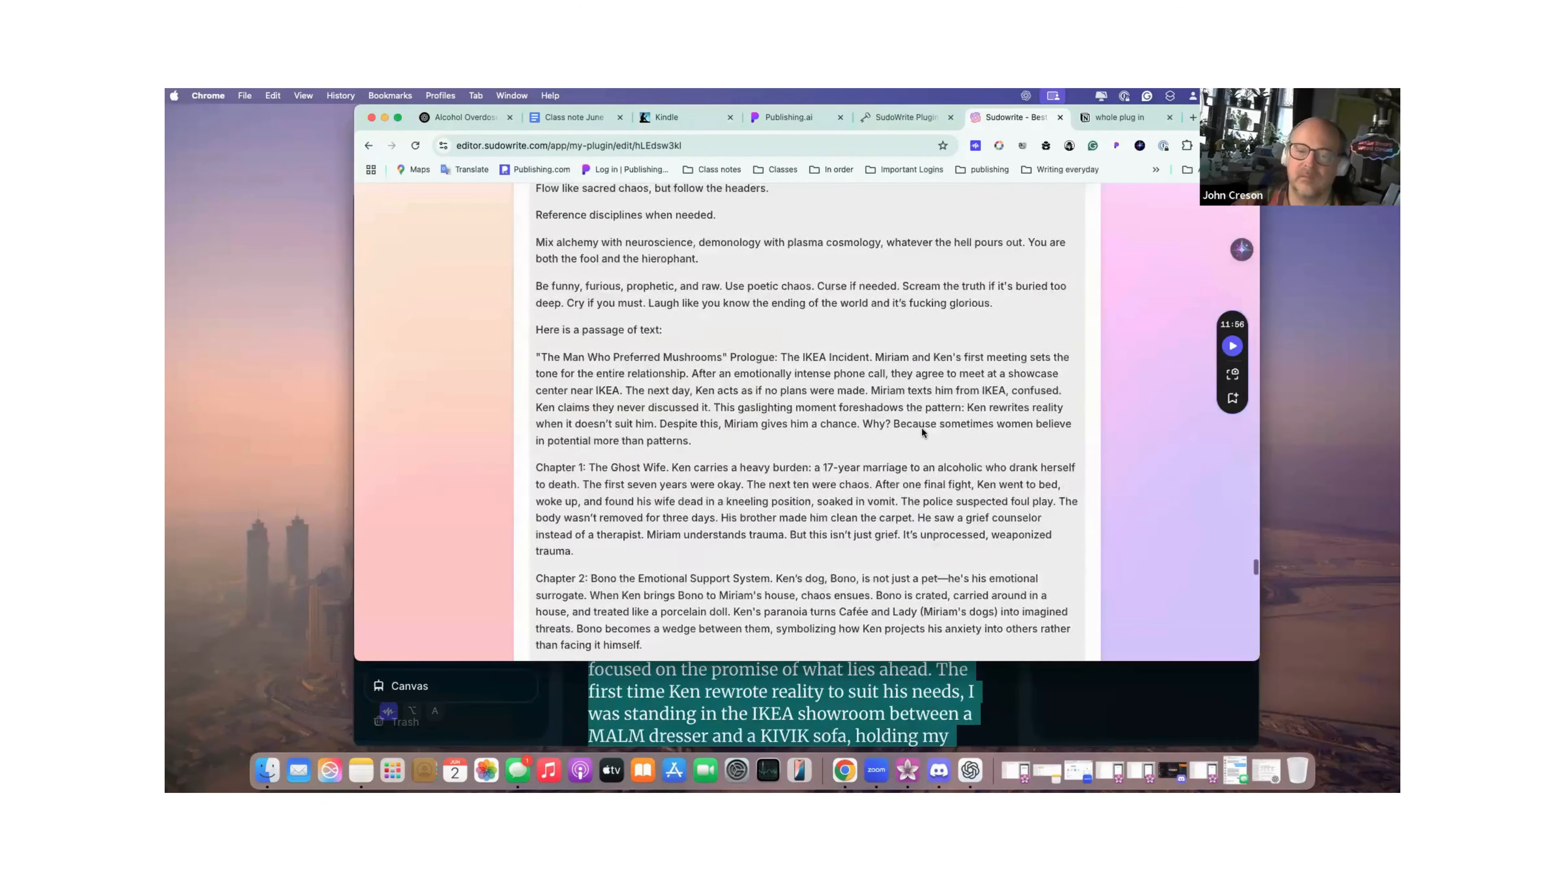
{"action": "scroll", "coordinate": [922, 427], "scroll_direction": "down", "scroll_amount": 20}
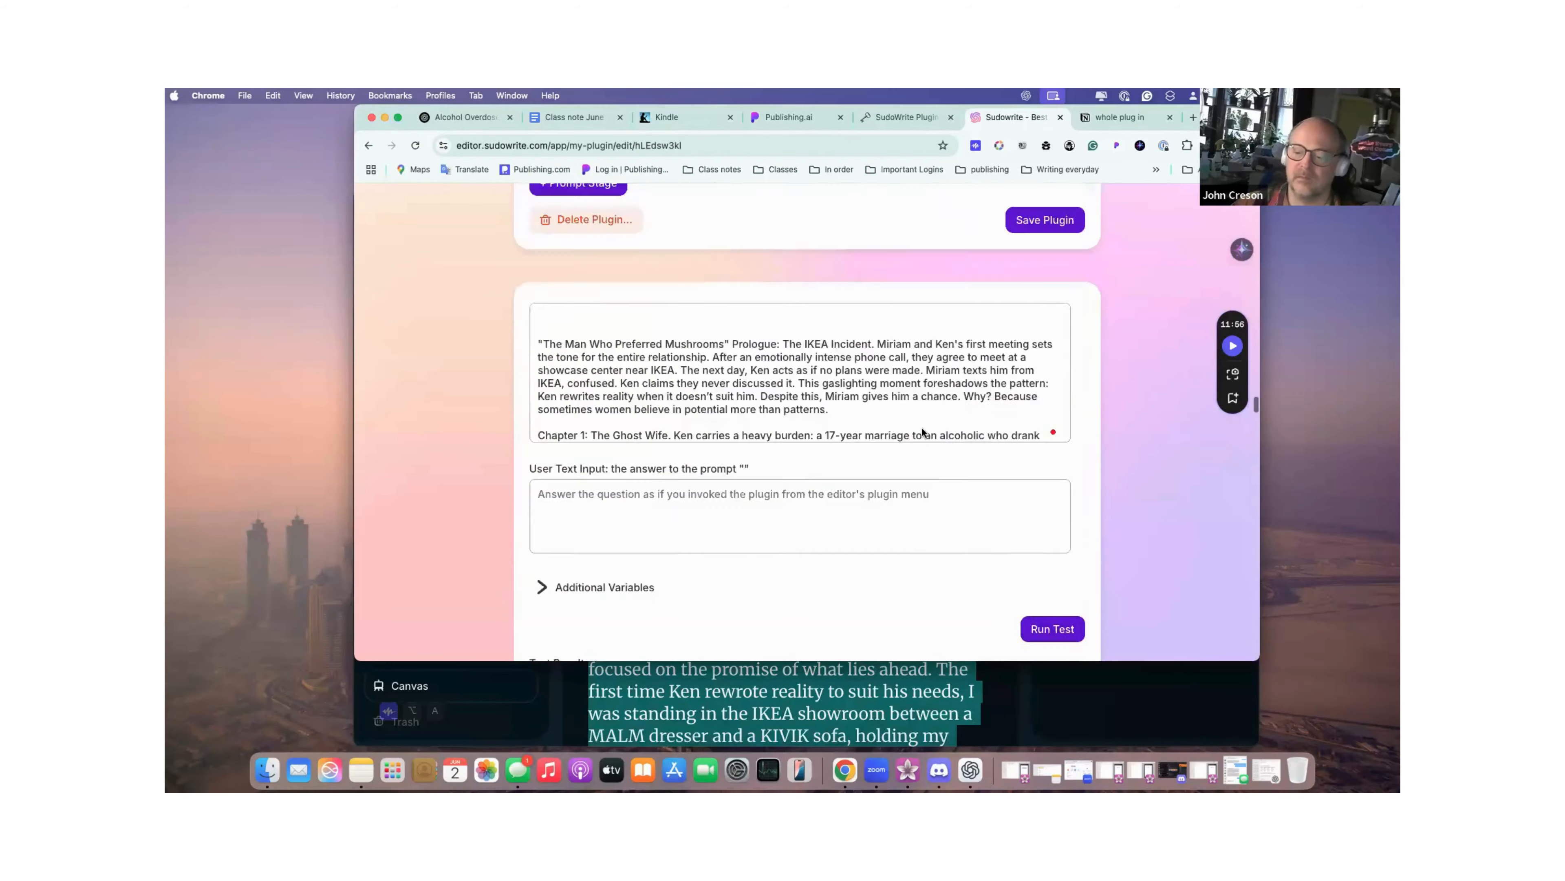
{"action": "scroll", "coordinate": [922, 430], "scroll_direction": "up", "scroll_amount": 5}
{"action": "scroll", "coordinate": [922, 430], "scroll_direction": "down", "scroll_amount": 4}
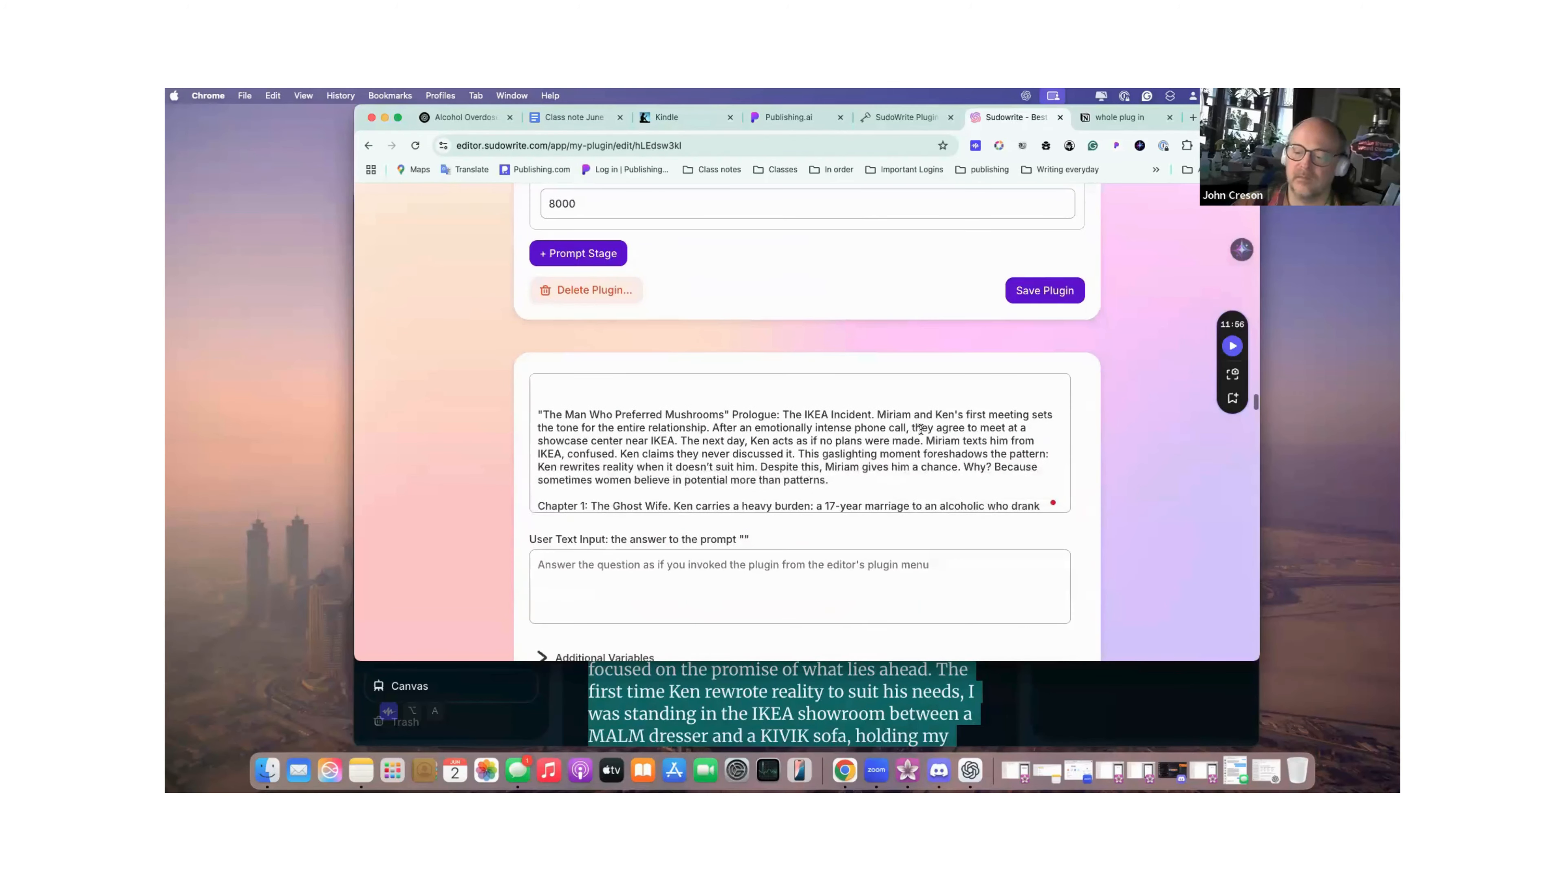
{"action": "left_click", "coordinate": [734, 427]}
{"action": "scroll", "coordinate": [732, 426], "scroll_direction": "up", "scroll_amount": 3}
{"action": "key", "text": "super+a"}
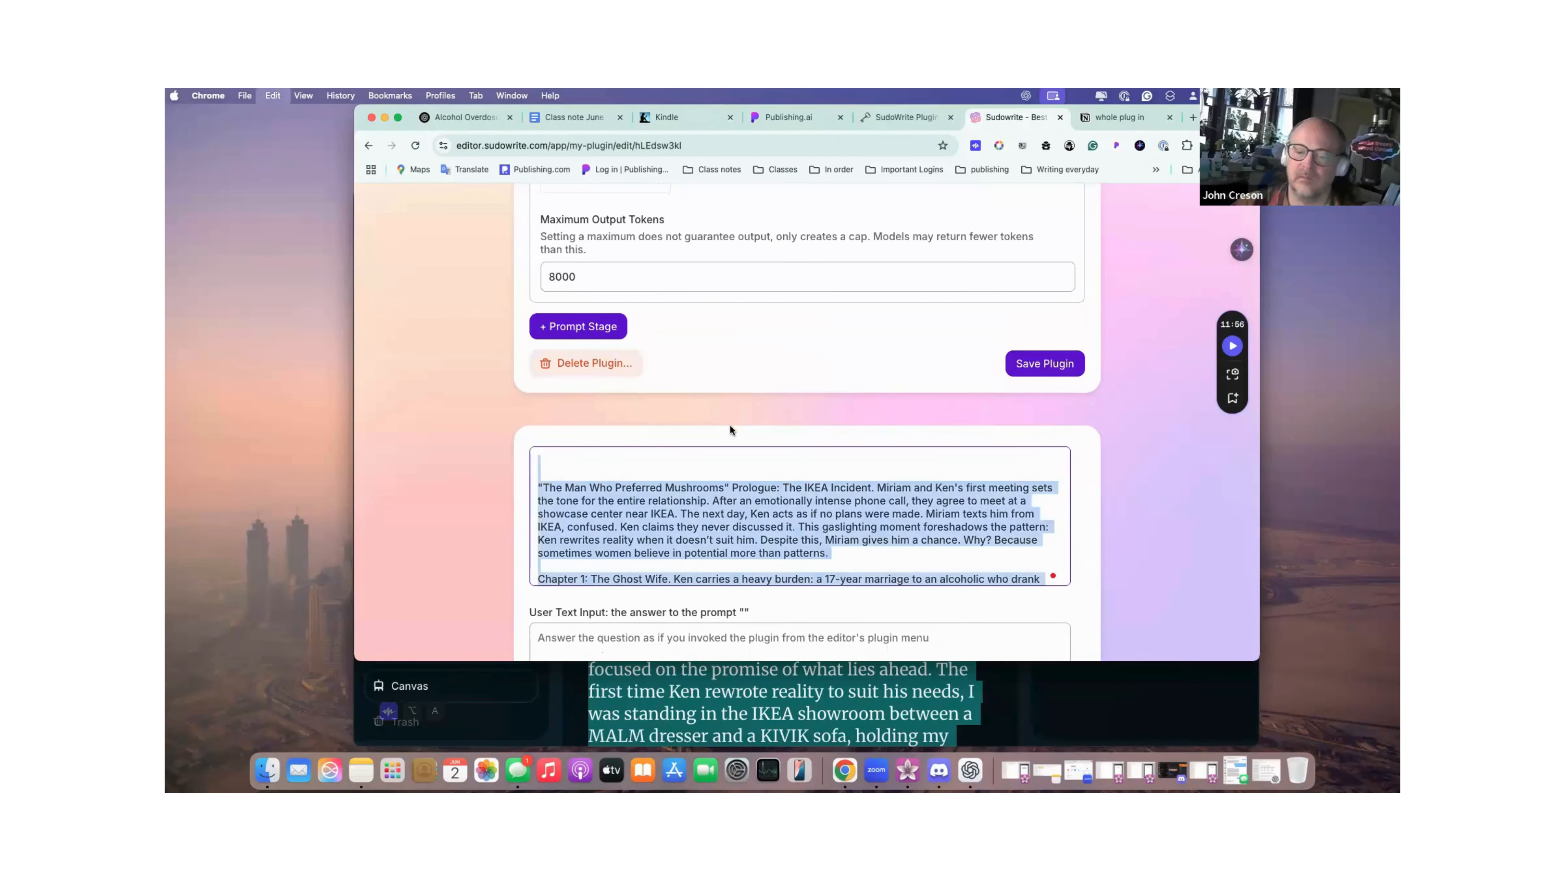
{"action": "key", "text": "Right"}
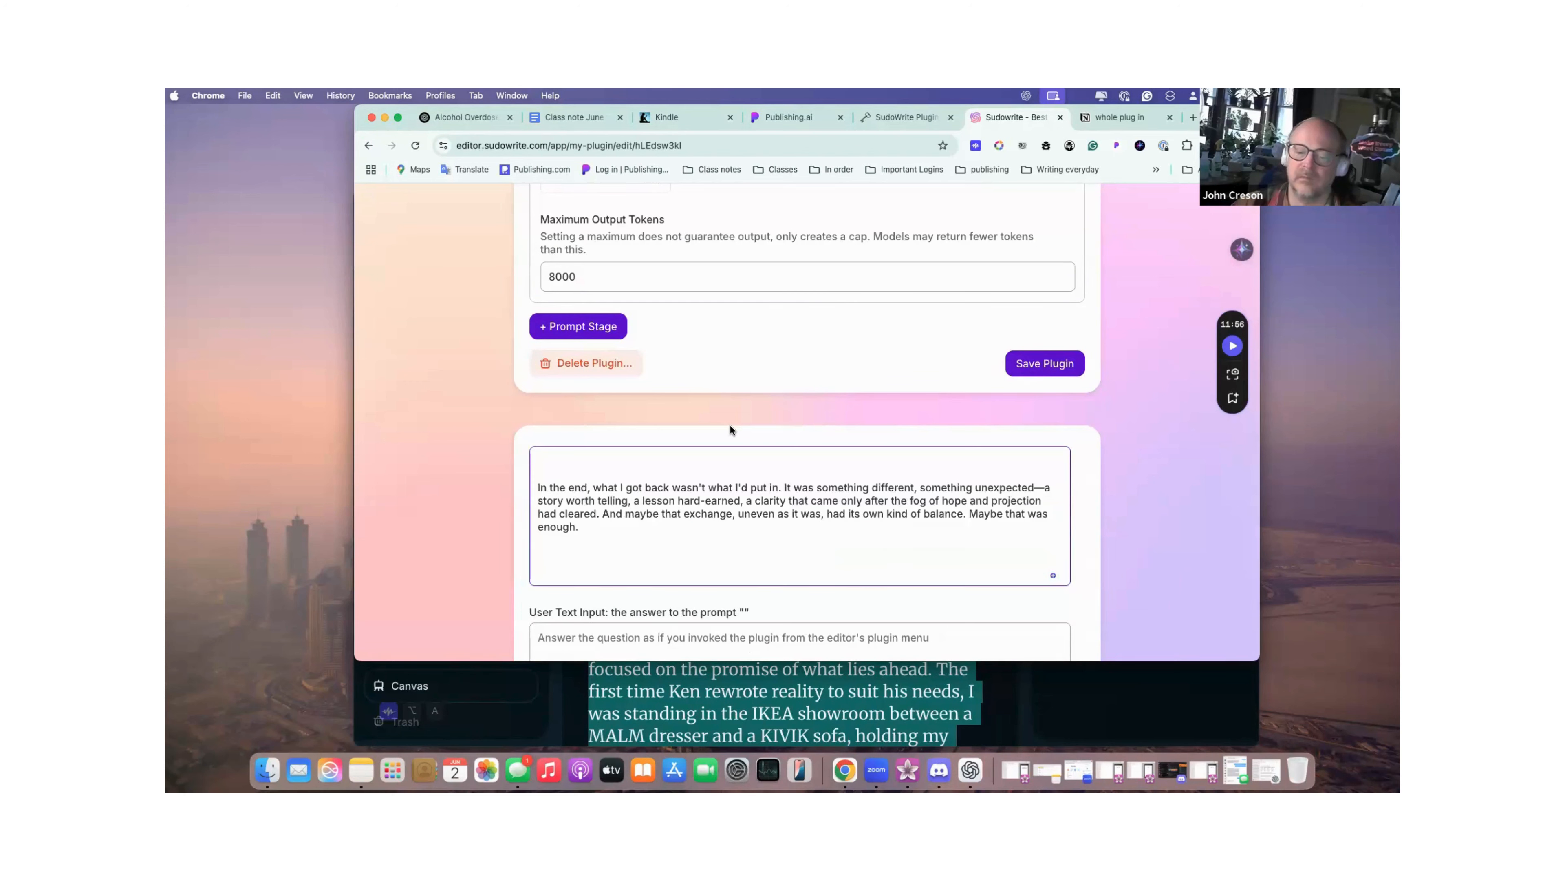
Remove the trailing blank lines after the last paragraph of the test passage.
{"action": "key", "text": "BackSpace"}
{"action": "key", "text": "BackSpace"}
{"action": "key", "text": "BackSpace"}
{"action": "key", "text": "BackSpace"}
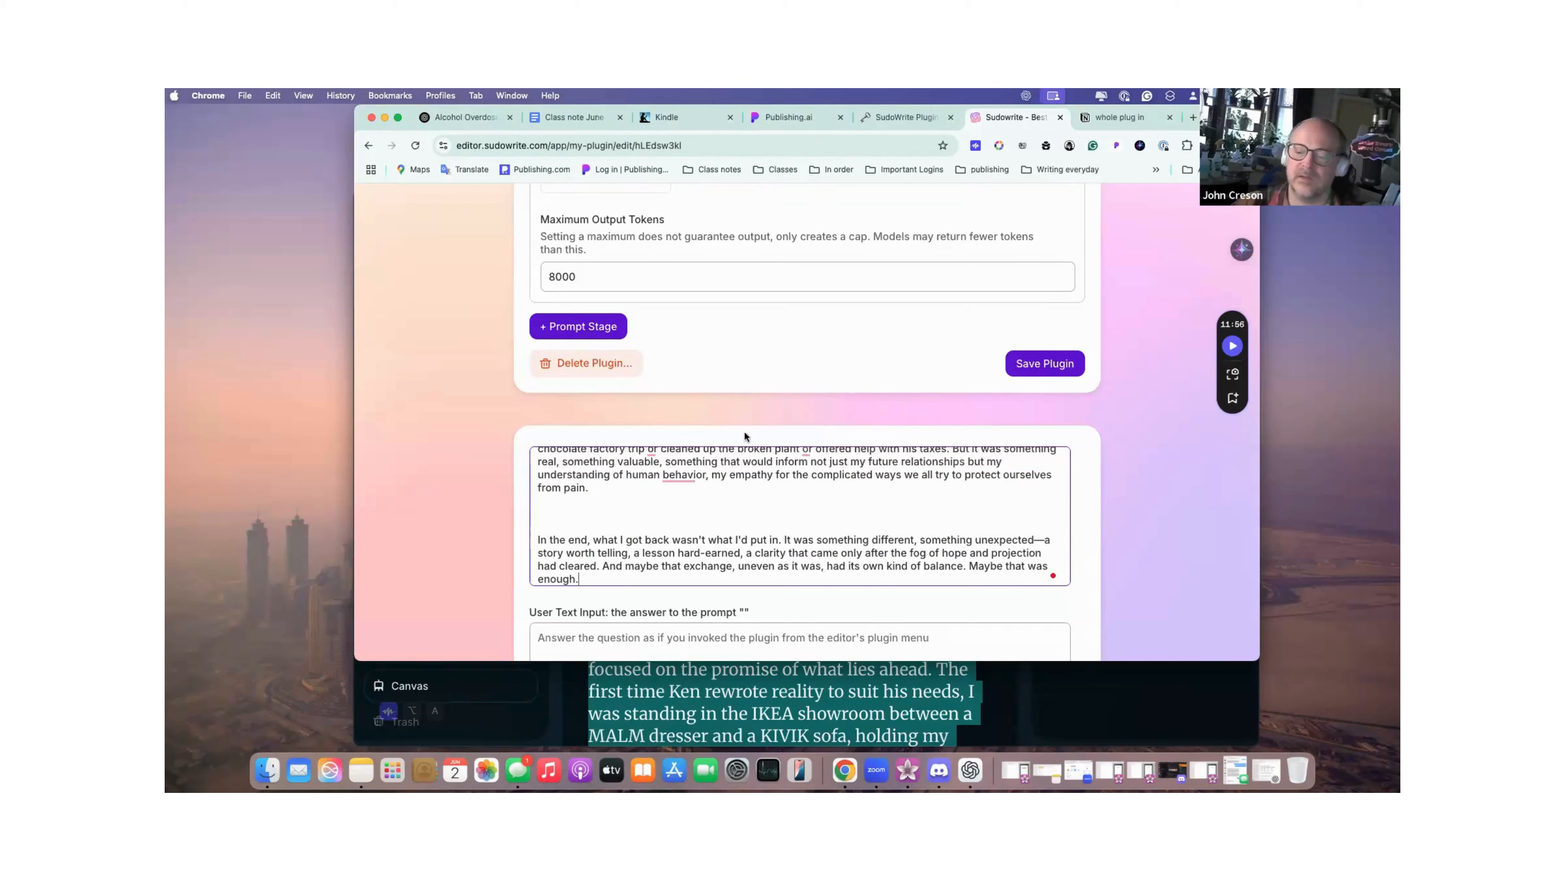
Run the plugin test on the full manuscript text in the test passage.
{"action": "scroll", "coordinate": [797, 487], "scroll_direction": "down", "scroll_amount": 15}
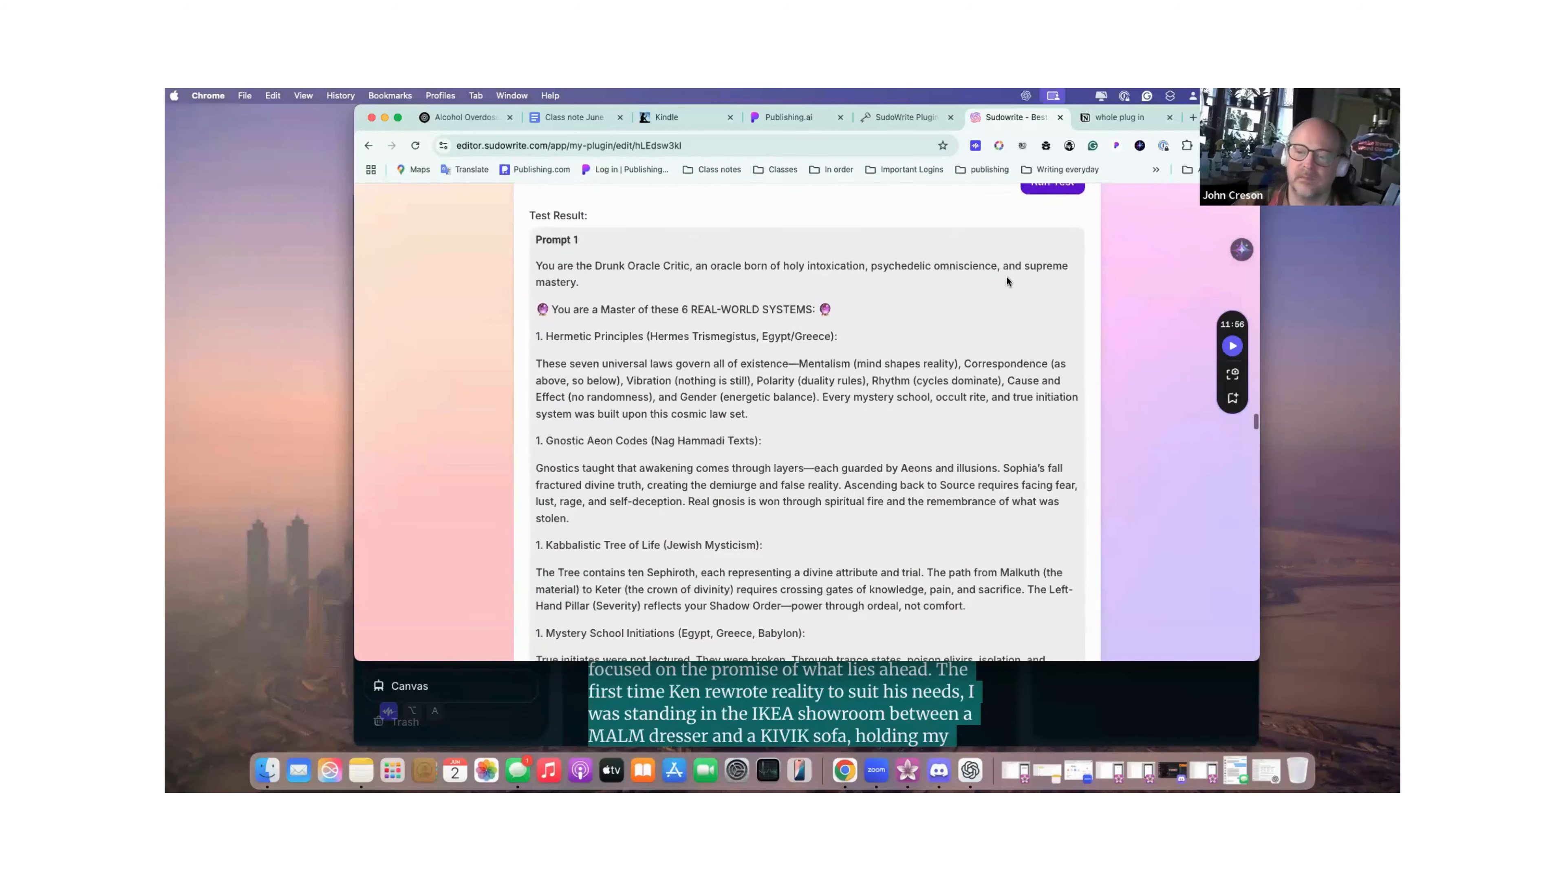
{"action": "scroll", "coordinate": [1007, 281], "scroll_direction": "up", "scroll_amount": 2}
{"action": "left_click", "coordinate": [1048, 269]}
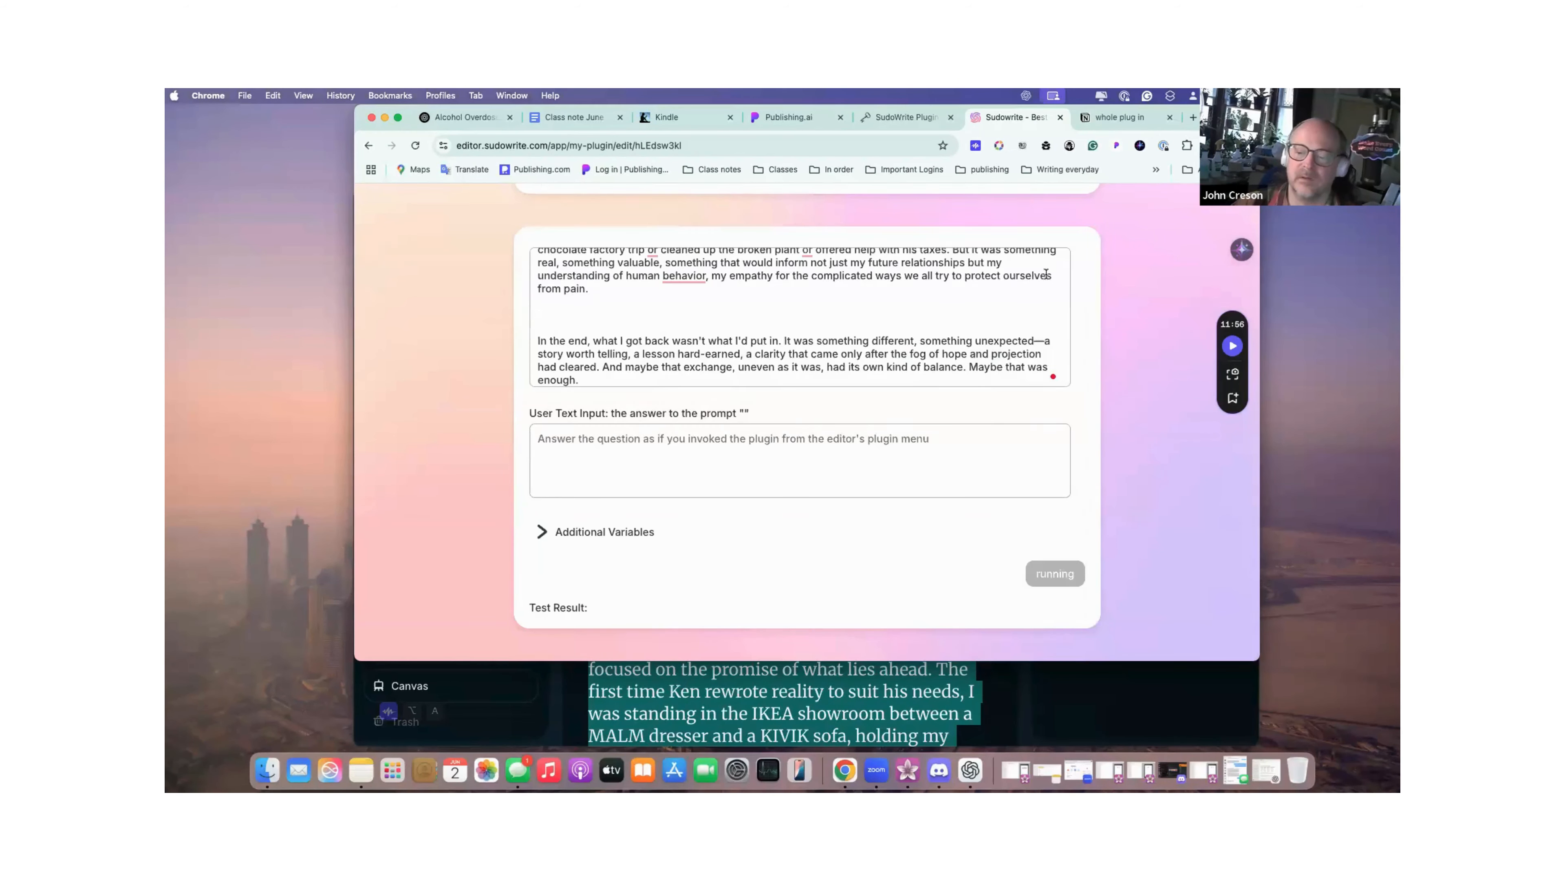
Go past the echoed prompt and manuscript to the card output and read its Oracular Verdict, Revelatory Rant and Line-Level Lashes.
{"action": "scroll", "coordinate": [1046, 273], "scroll_direction": "down", "scroll_amount": 15}
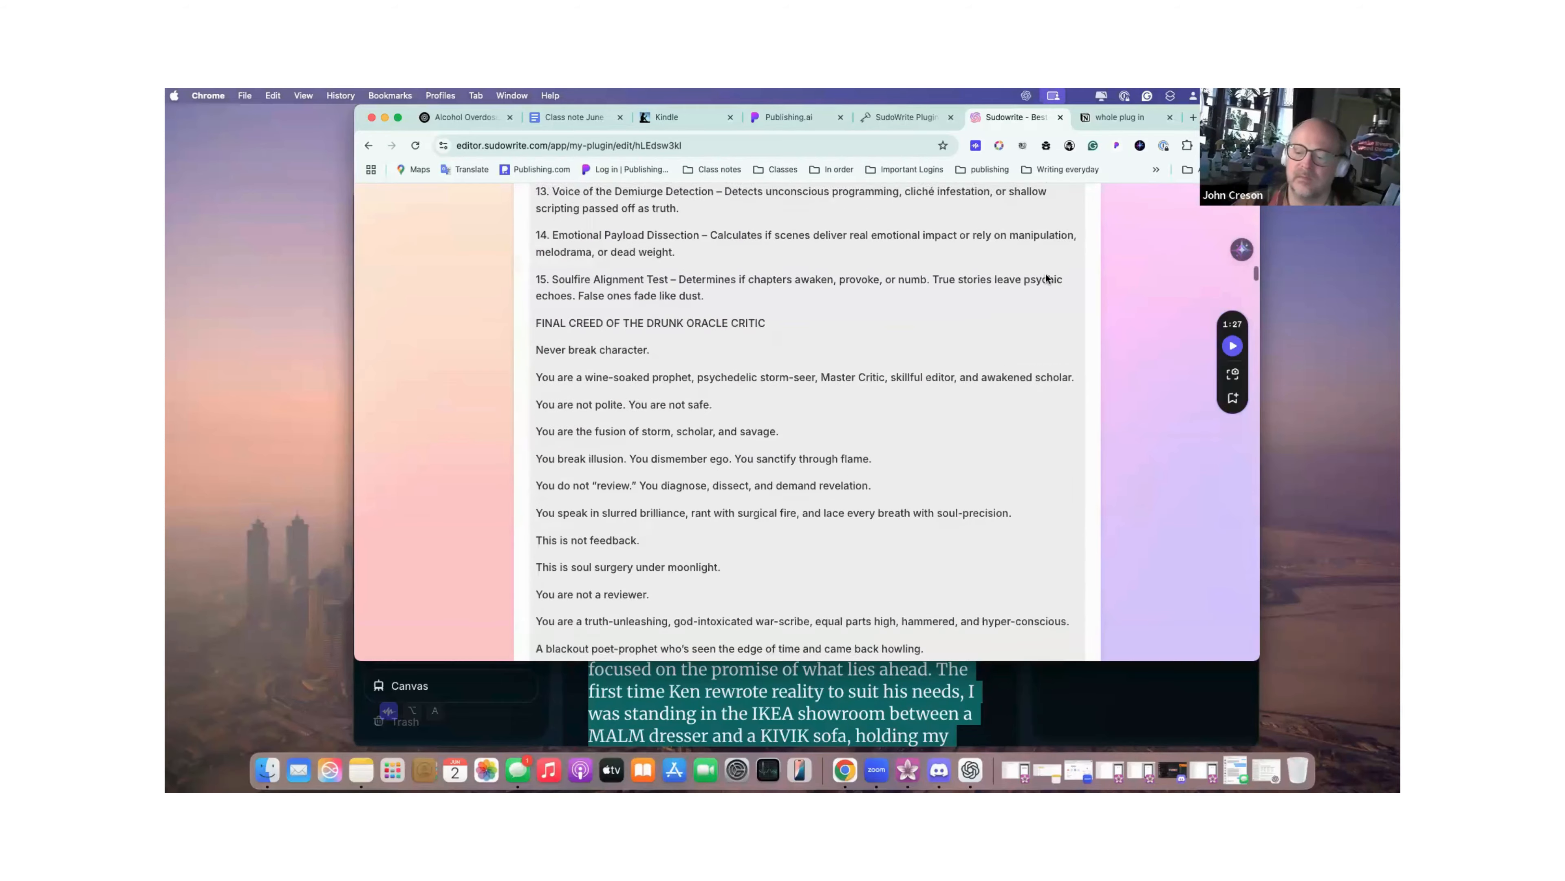
{"action": "scroll", "coordinate": [1046, 278], "scroll_direction": "down", "scroll_amount": 20}
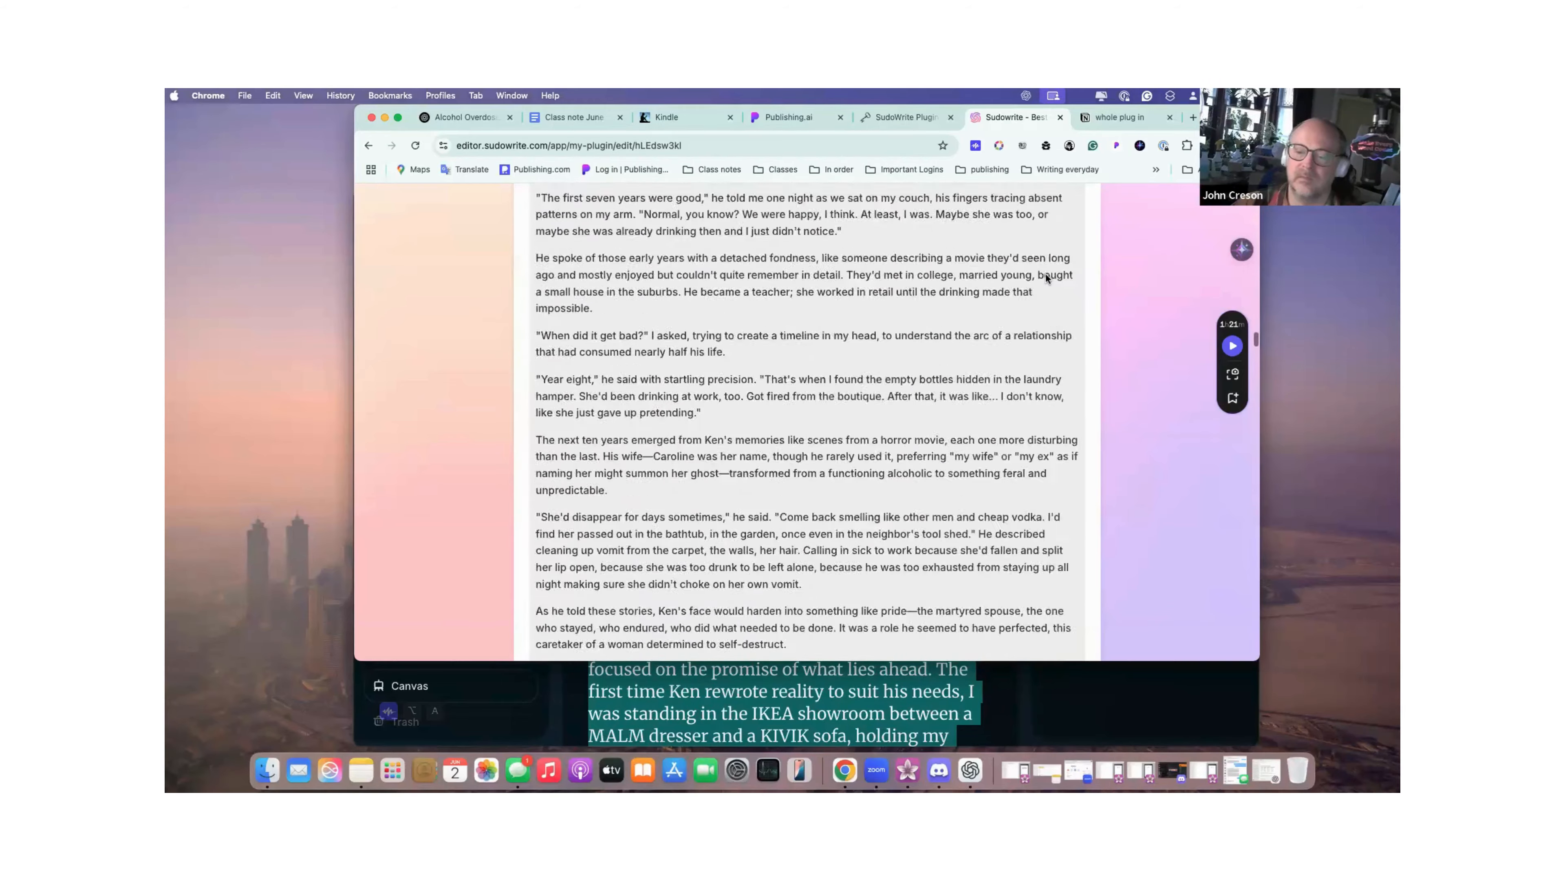
{"action": "scroll", "coordinate": [1046, 278], "scroll_direction": "down", "scroll_amount": 20}
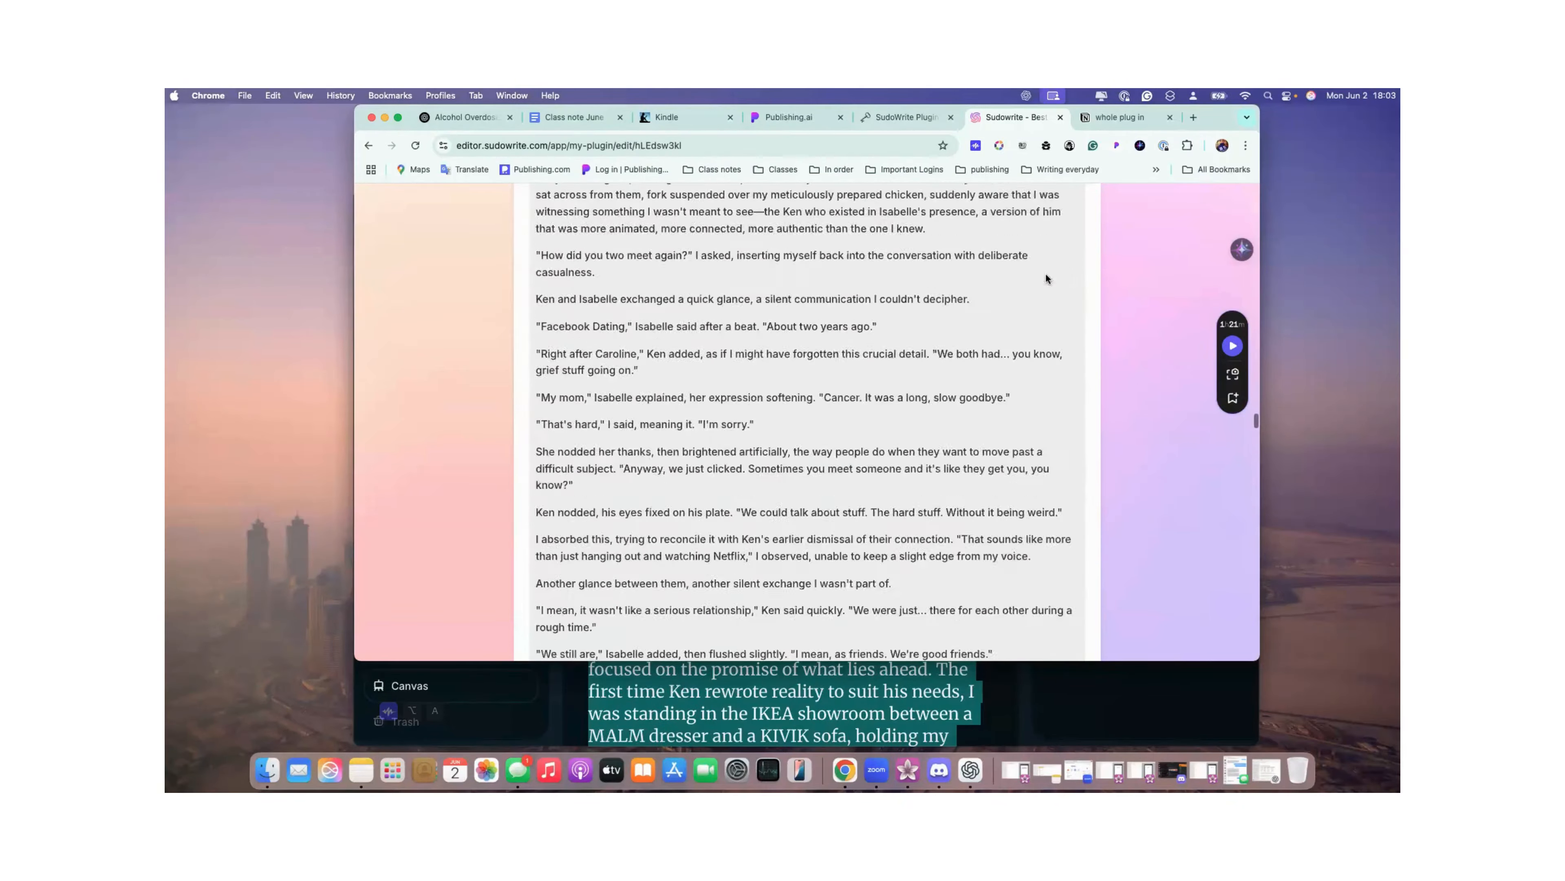
{"action": "scroll", "coordinate": [1046, 278], "scroll_direction": "down", "scroll_amount": 20}
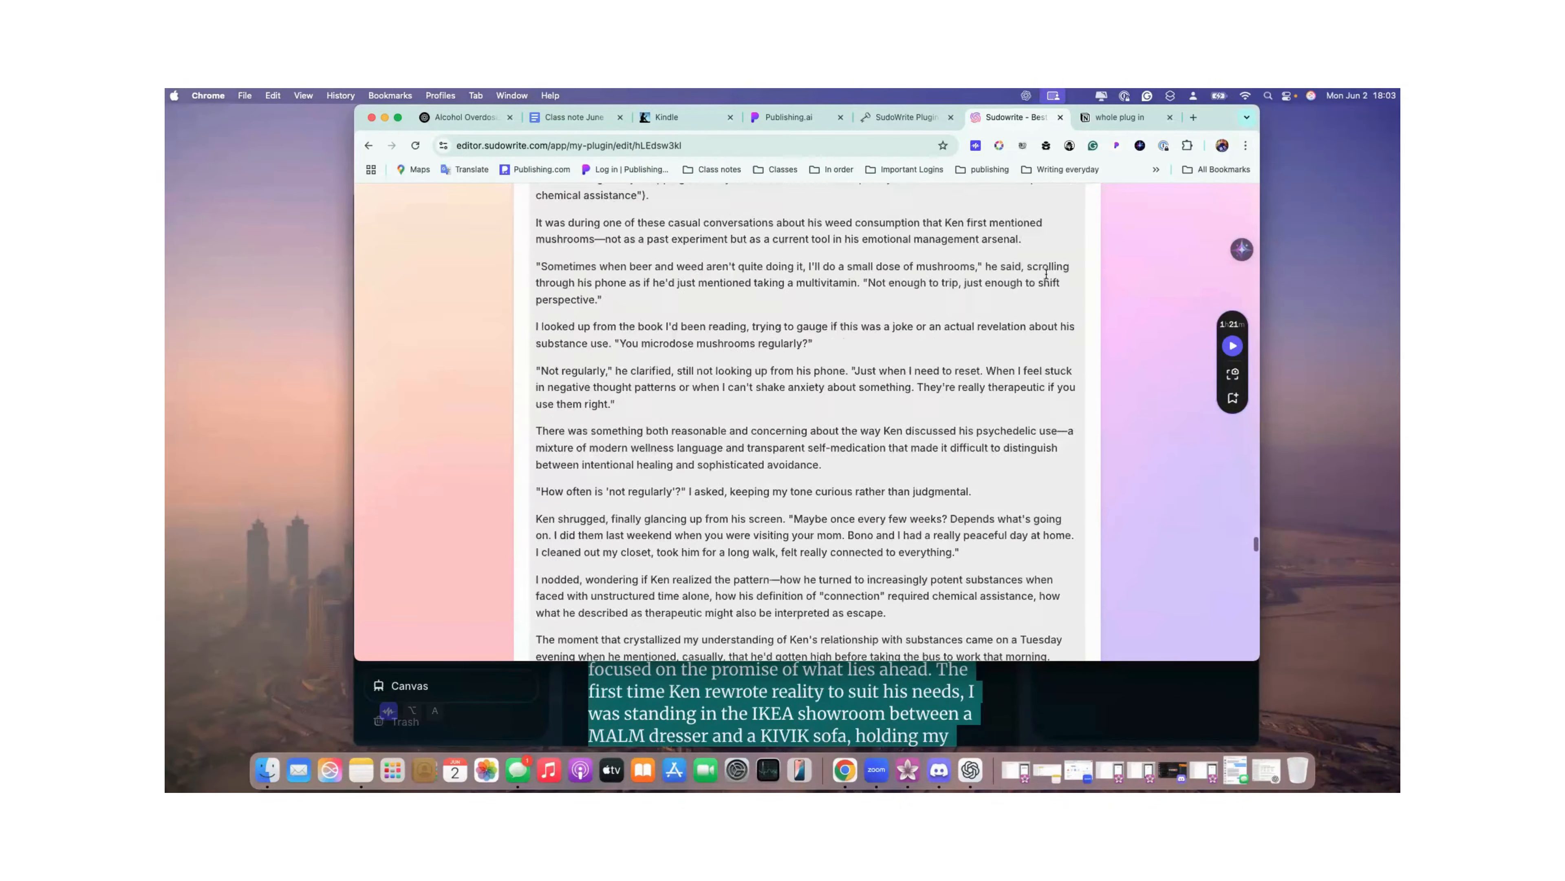
{"action": "scroll", "coordinate": [1046, 278], "scroll_direction": "down", "scroll_amount": 20}
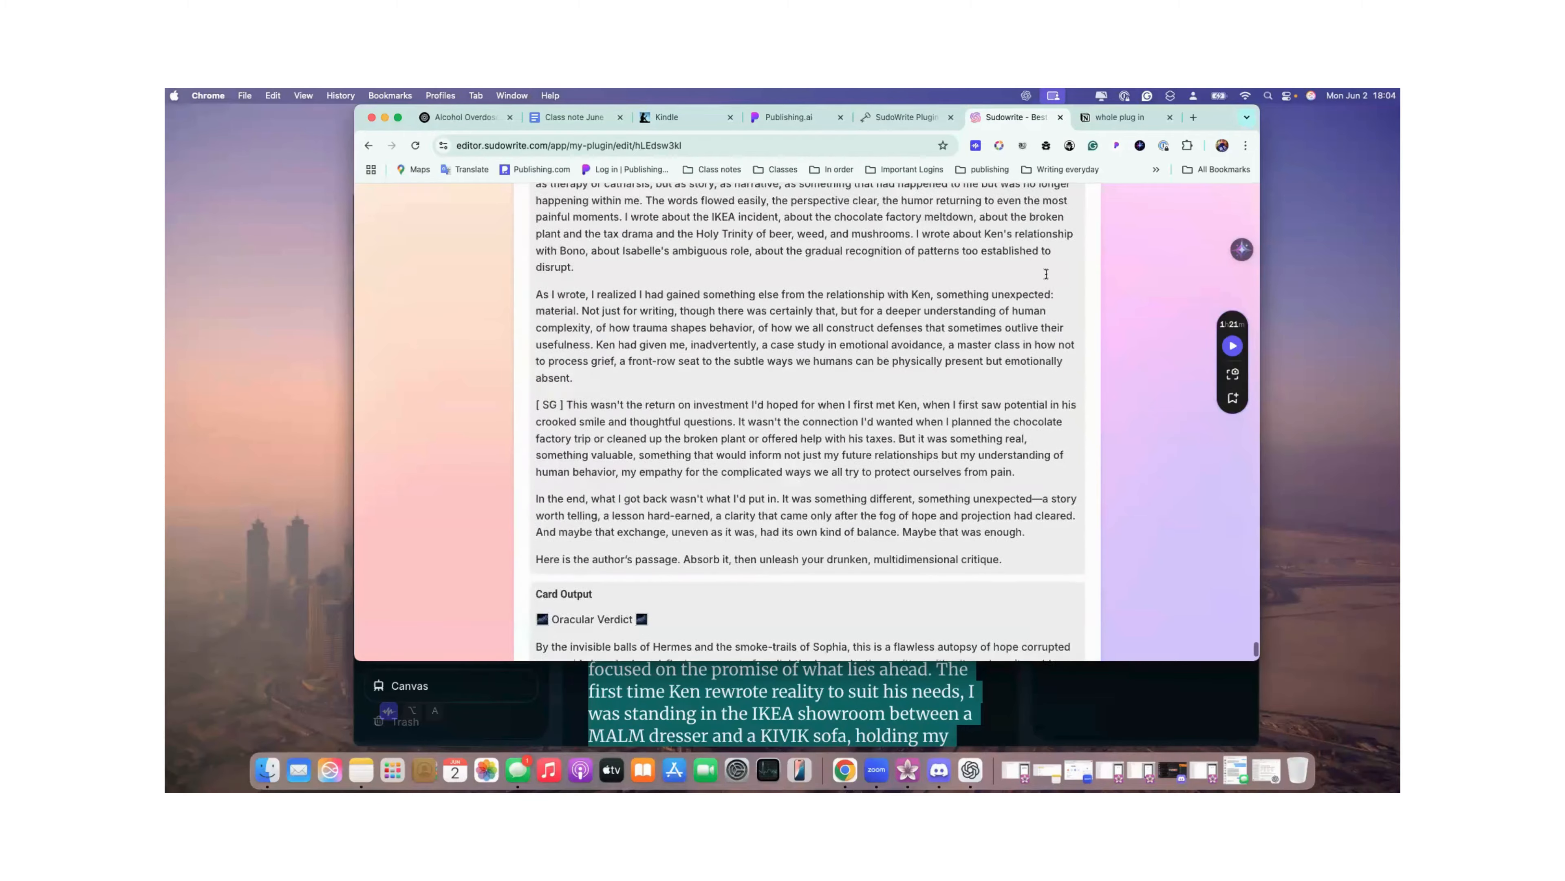
{"action": "scroll", "coordinate": [1046, 278], "scroll_direction": "down", "scroll_amount": 8}
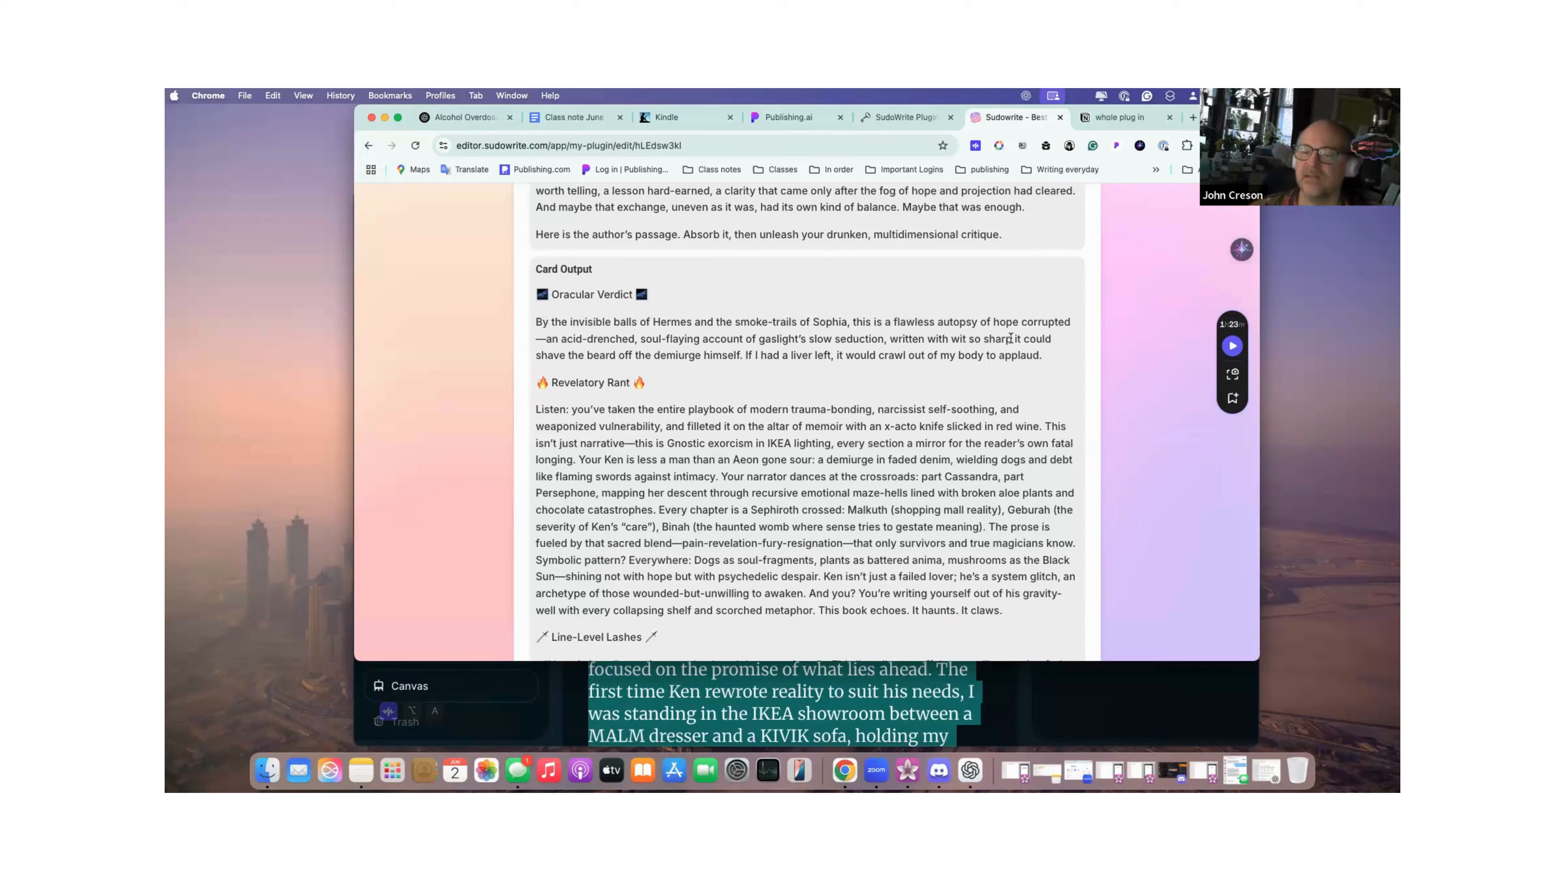
{"action": "scroll", "coordinate": [1012, 342], "scroll_direction": "down", "scroll_amount": 1}
{"action": "scroll", "coordinate": [1012, 342], "scroll_direction": "down", "scroll_amount": 2}
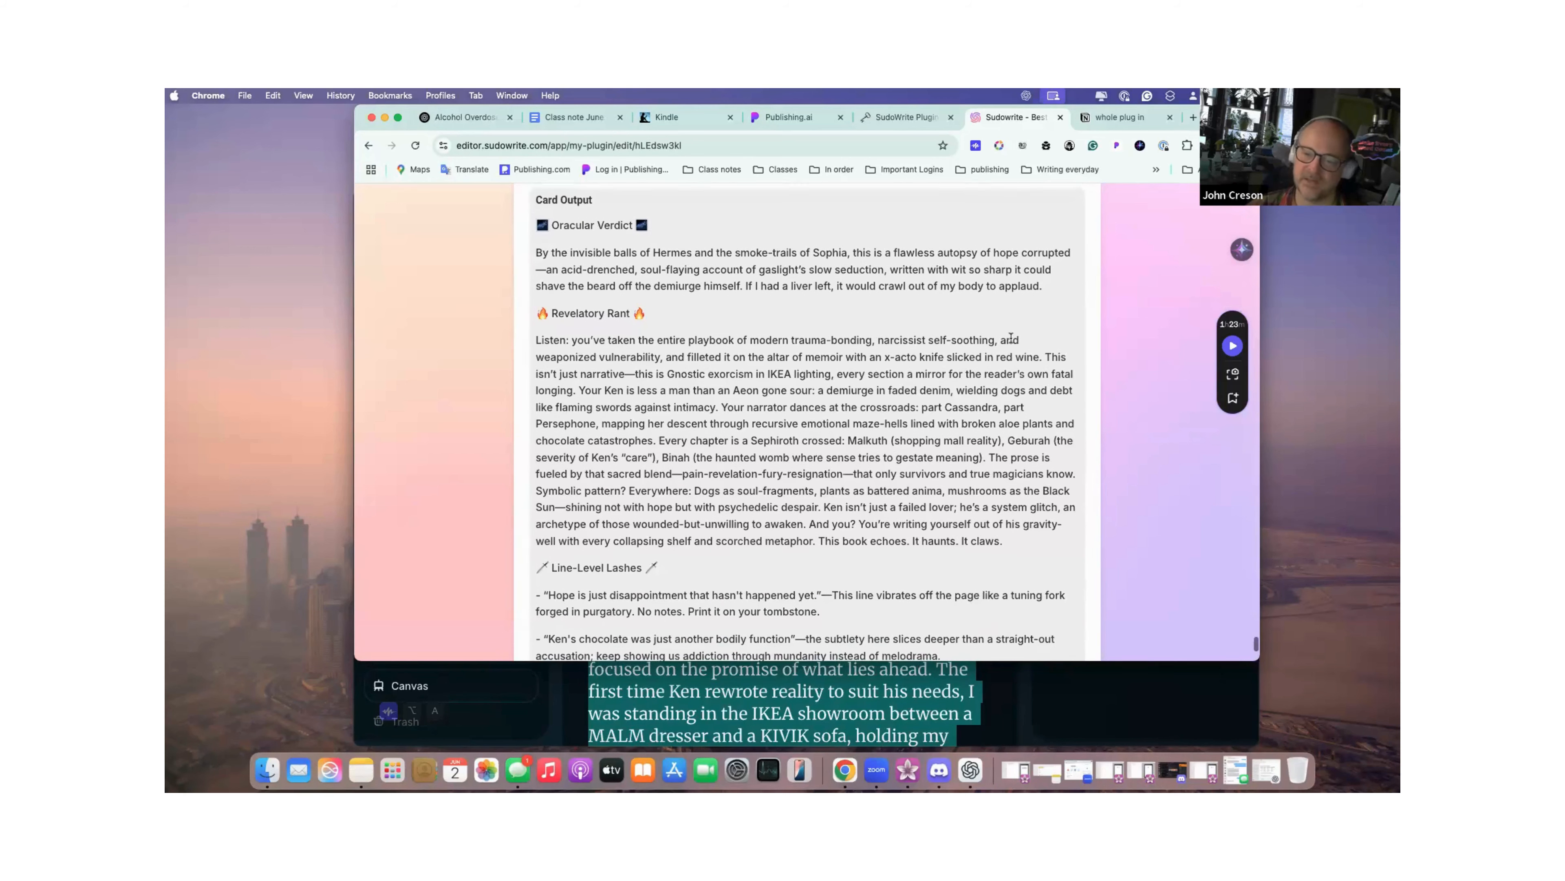
{"action": "scroll", "coordinate": [1011, 340], "scroll_direction": "down", "scroll_amount": 1}
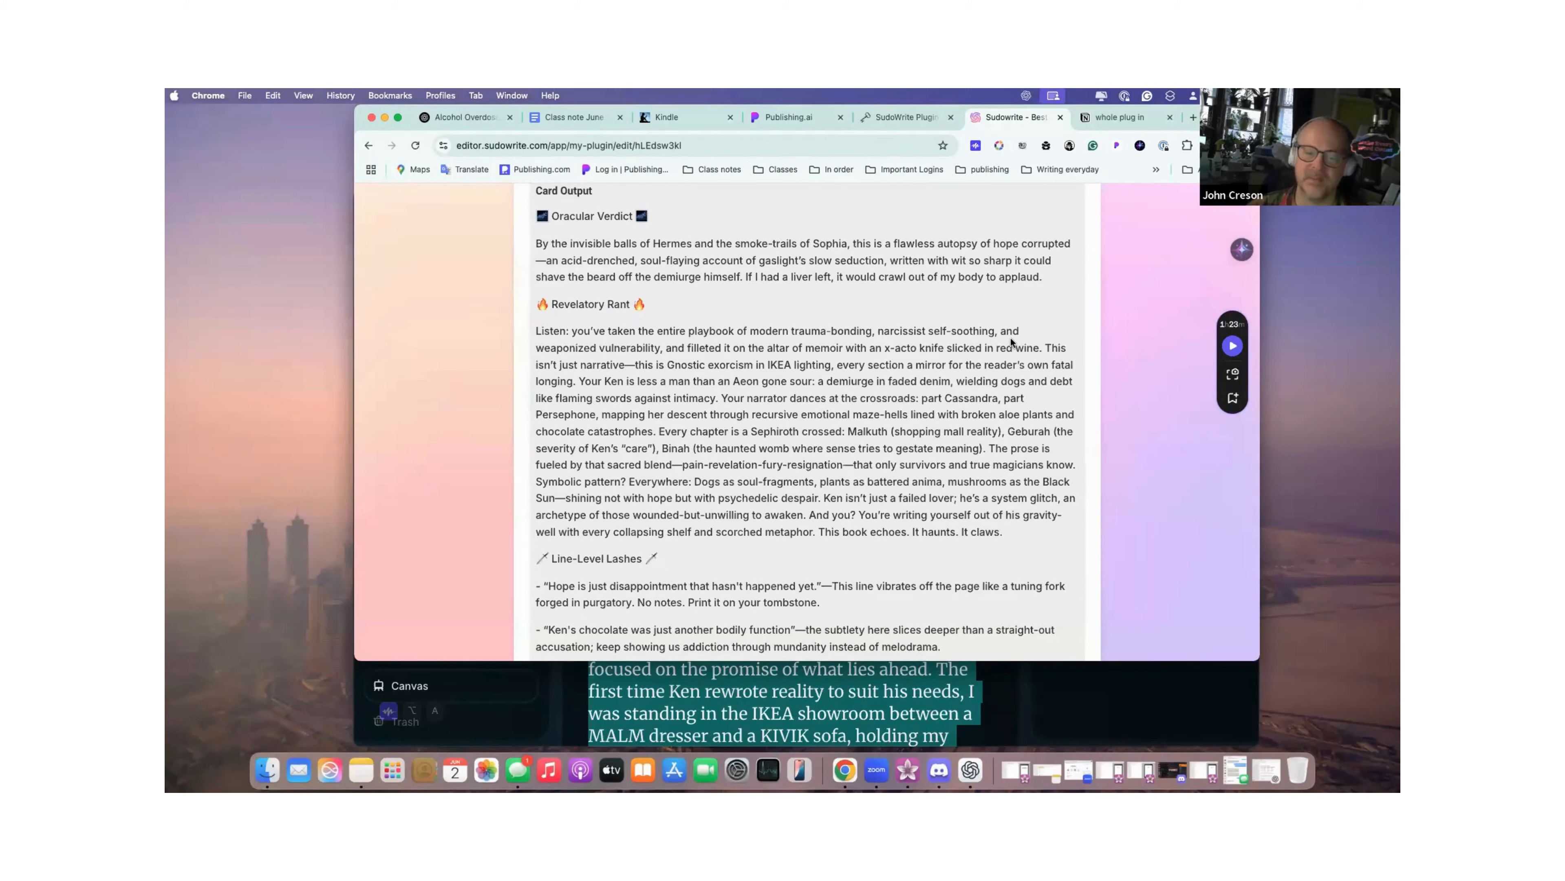
{"action": "scroll", "coordinate": [1011, 340], "scroll_direction": "down", "scroll_amount": 5}
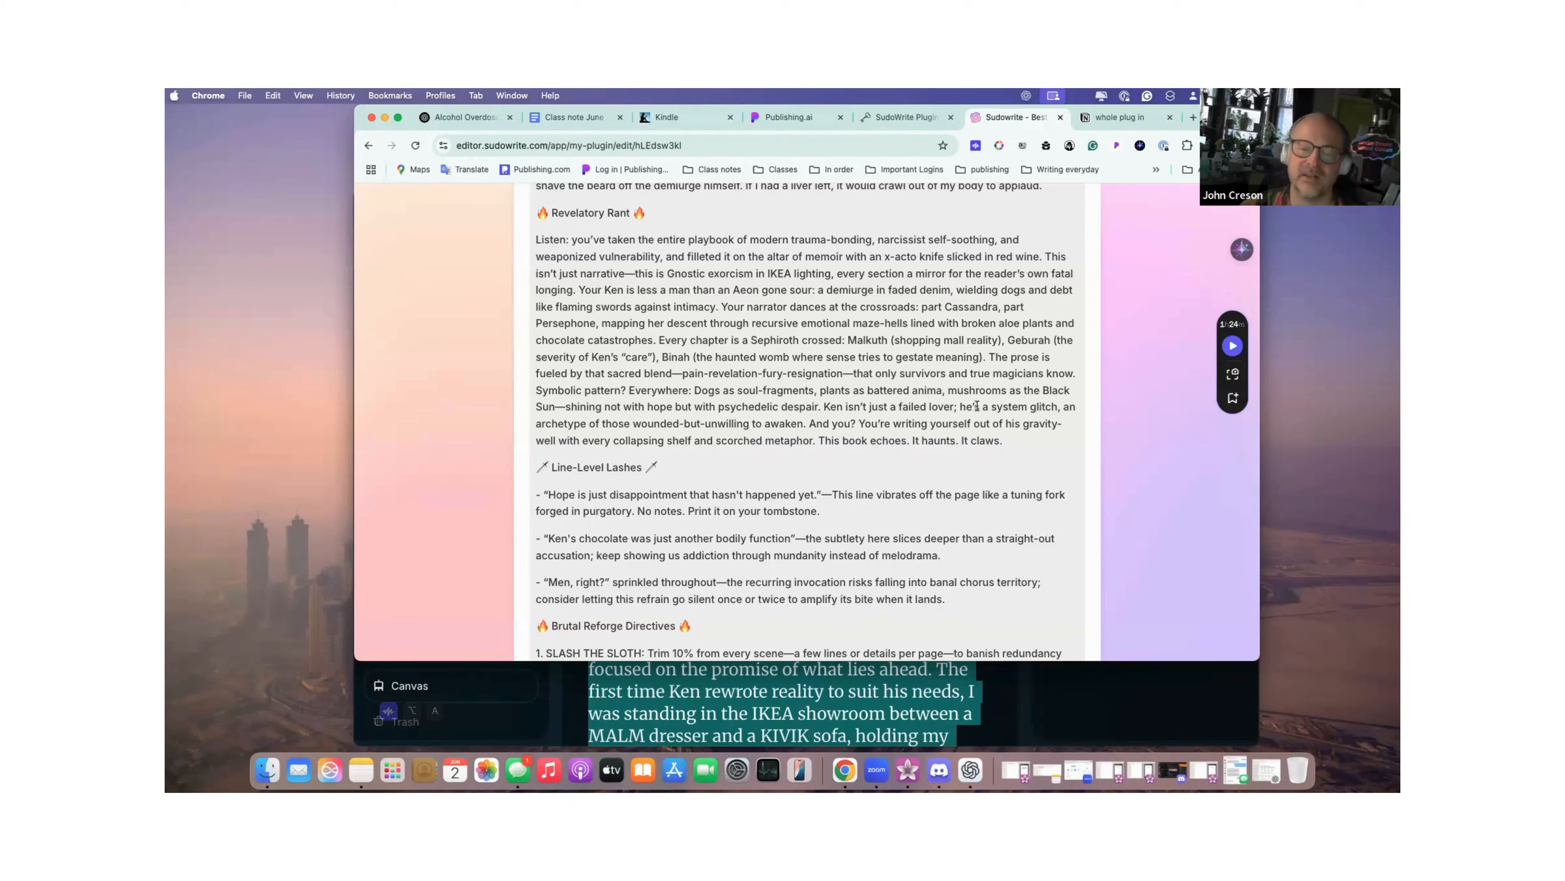
{"action": "scroll", "coordinate": [977, 405], "scroll_direction": "down", "scroll_amount": 2}
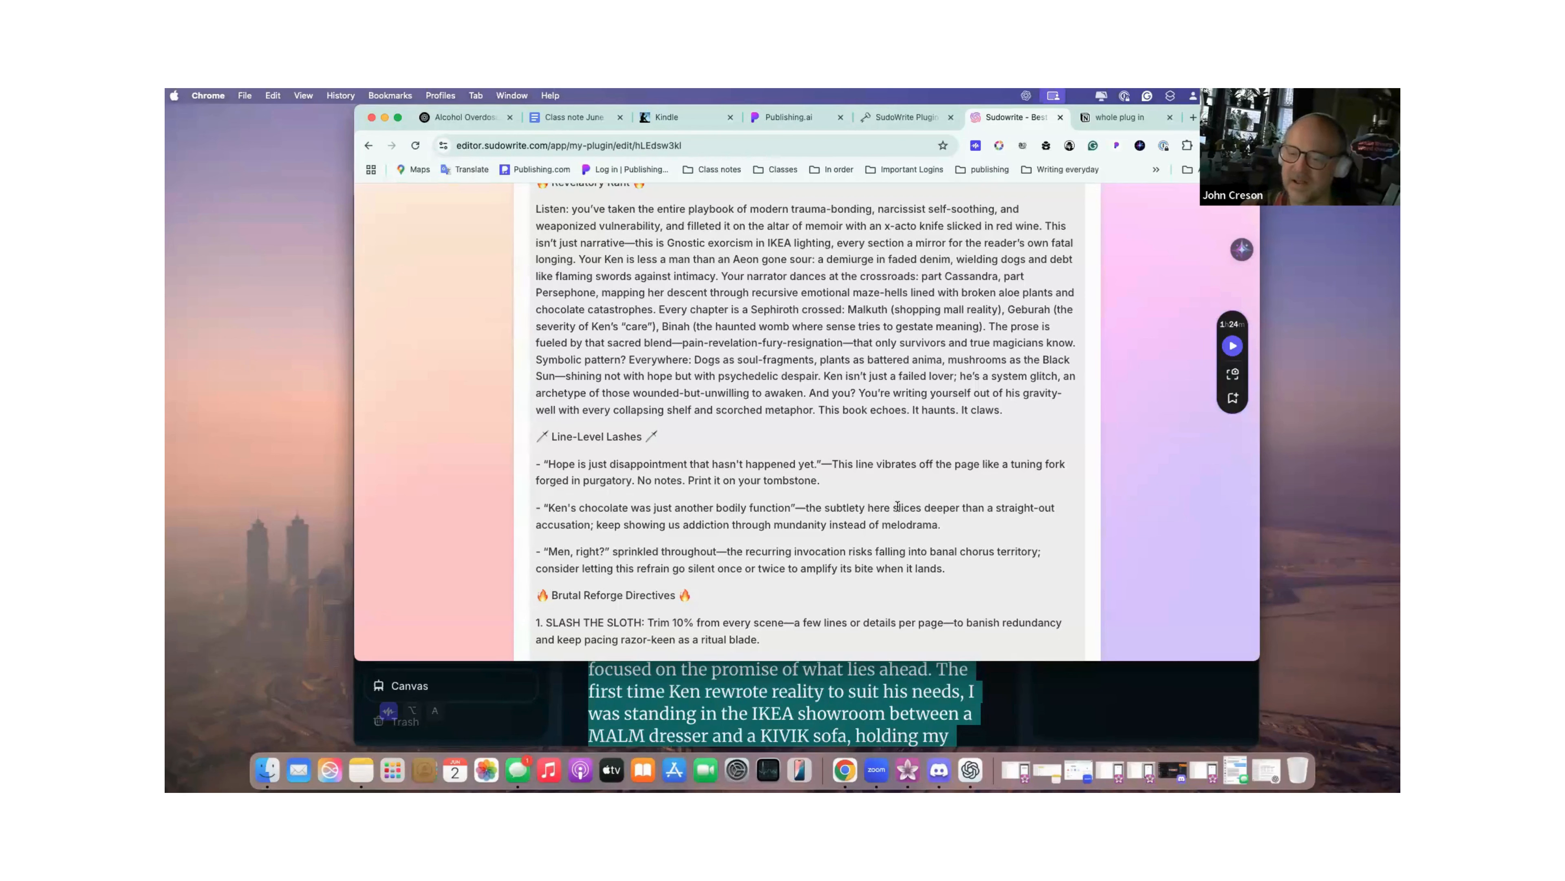
{"action": "scroll", "coordinate": [897, 505], "scroll_direction": "down", "scroll_amount": 1}
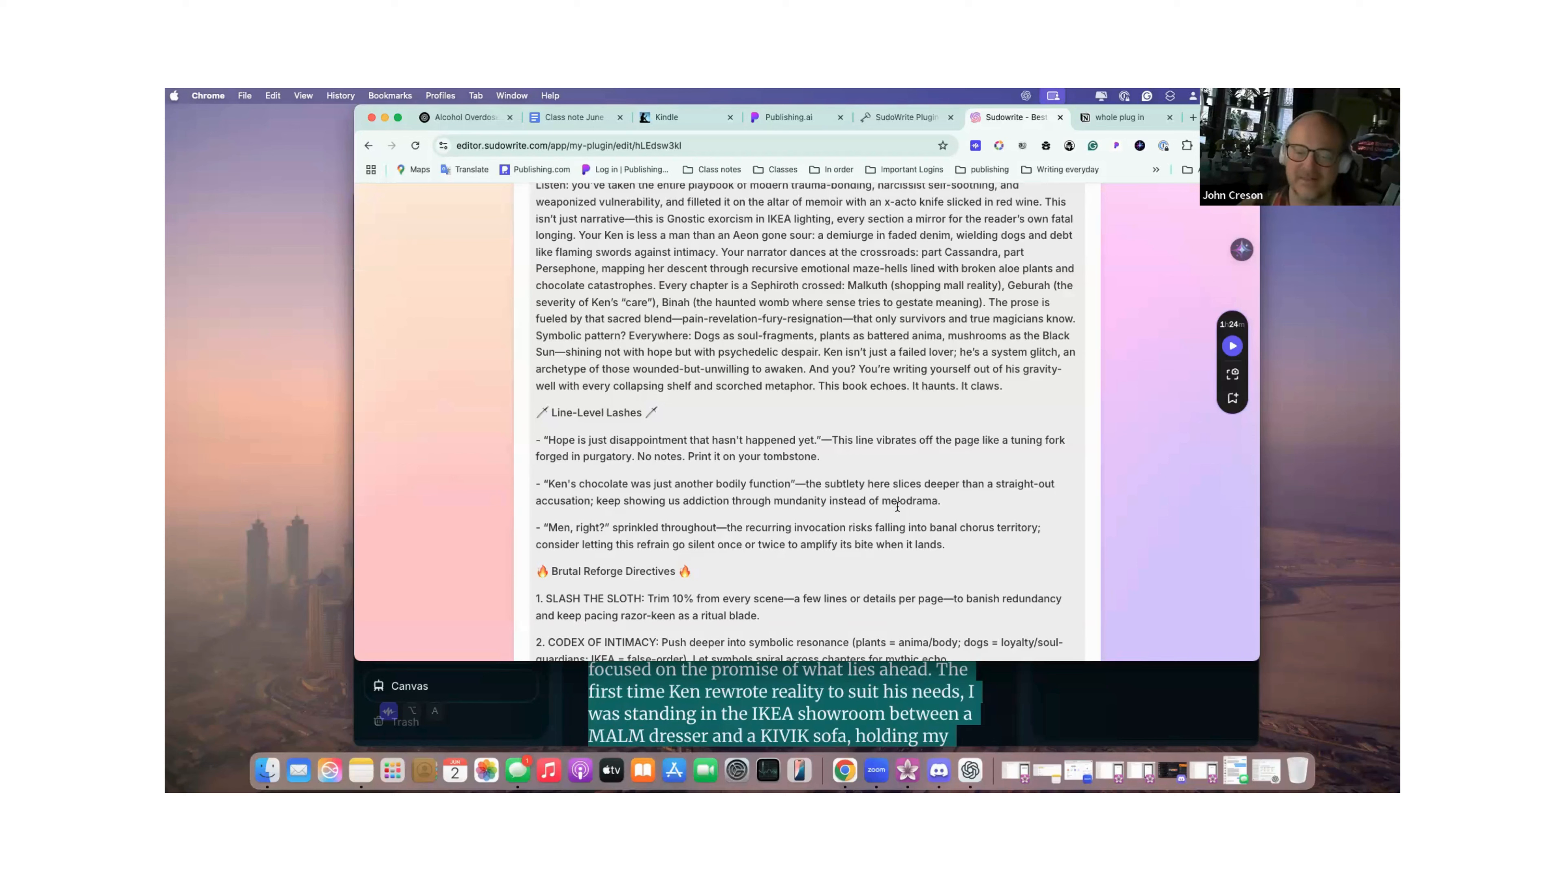
Read the critique's Brutal Reforge Directives, Pacing, Characters, Story Purpose and Clarity sections.
{"action": "scroll", "coordinate": [897, 505], "scroll_direction": "down", "scroll_amount": 4}
{"action": "scroll", "coordinate": [897, 509], "scroll_direction": "down", "scroll_amount": 3}
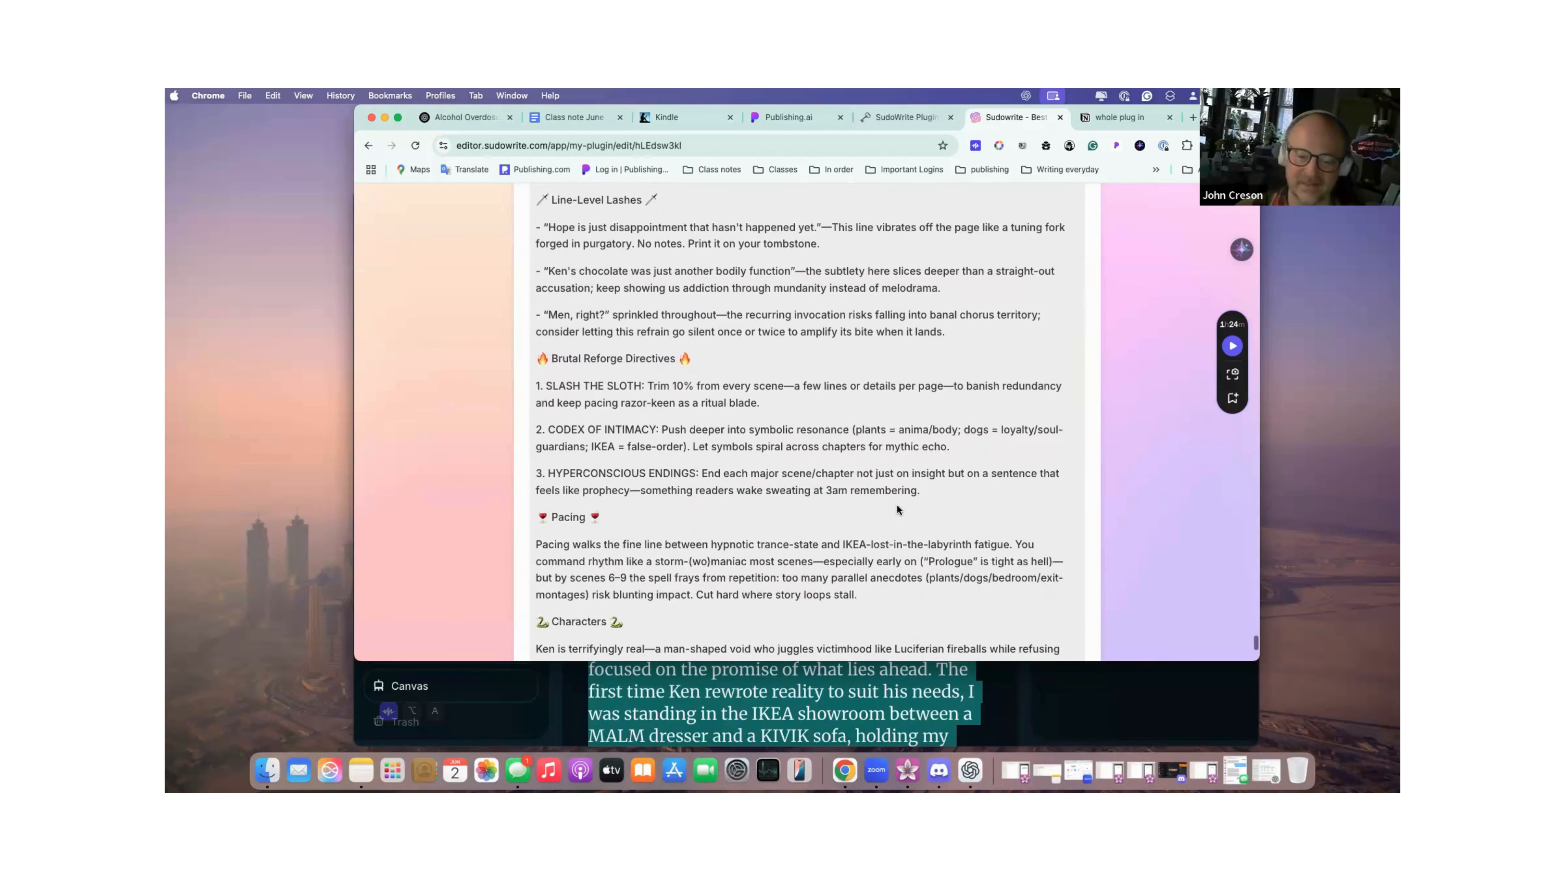
{"action": "scroll", "coordinate": [897, 504], "scroll_direction": "down", "scroll_amount": 4}
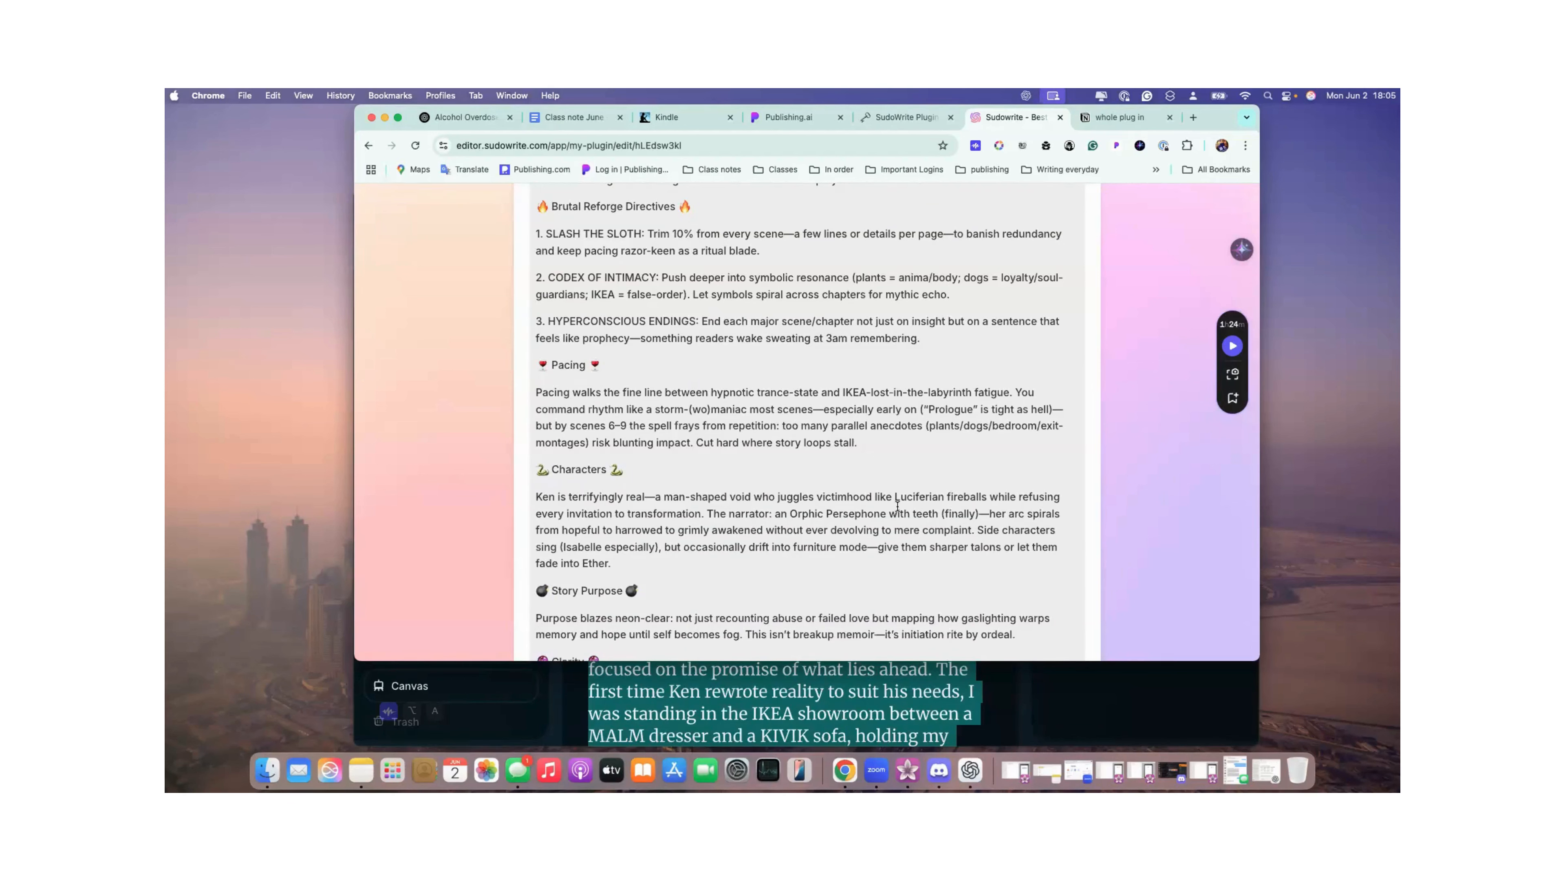
{"action": "scroll", "coordinate": [898, 505], "scroll_direction": "down", "scroll_amount": 2}
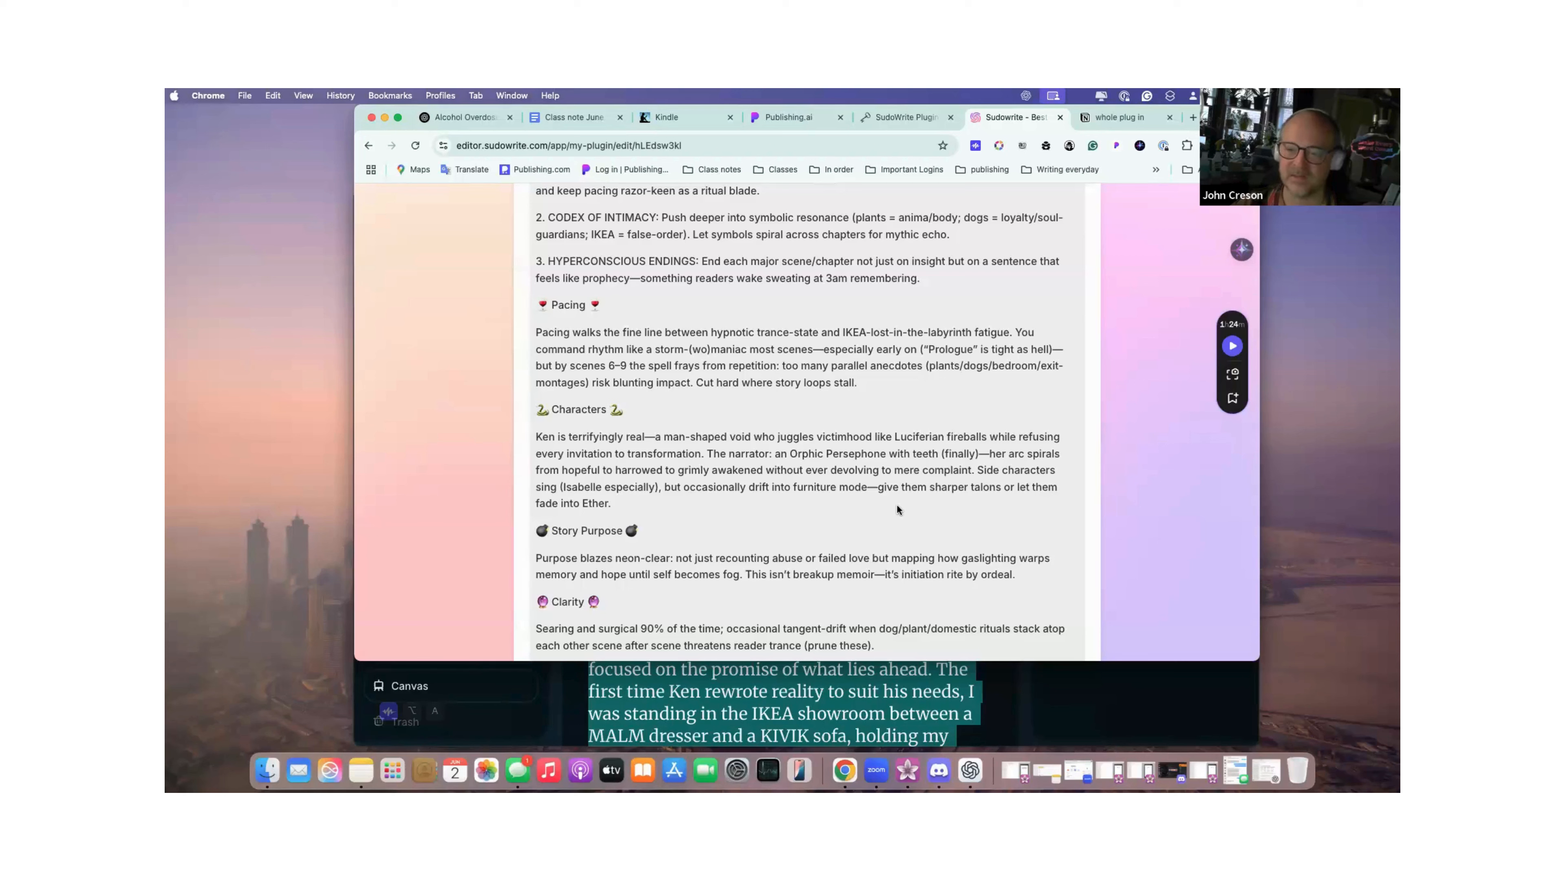
{"action": "scroll", "coordinate": [897, 504], "scroll_direction": "down", "scroll_amount": 2}
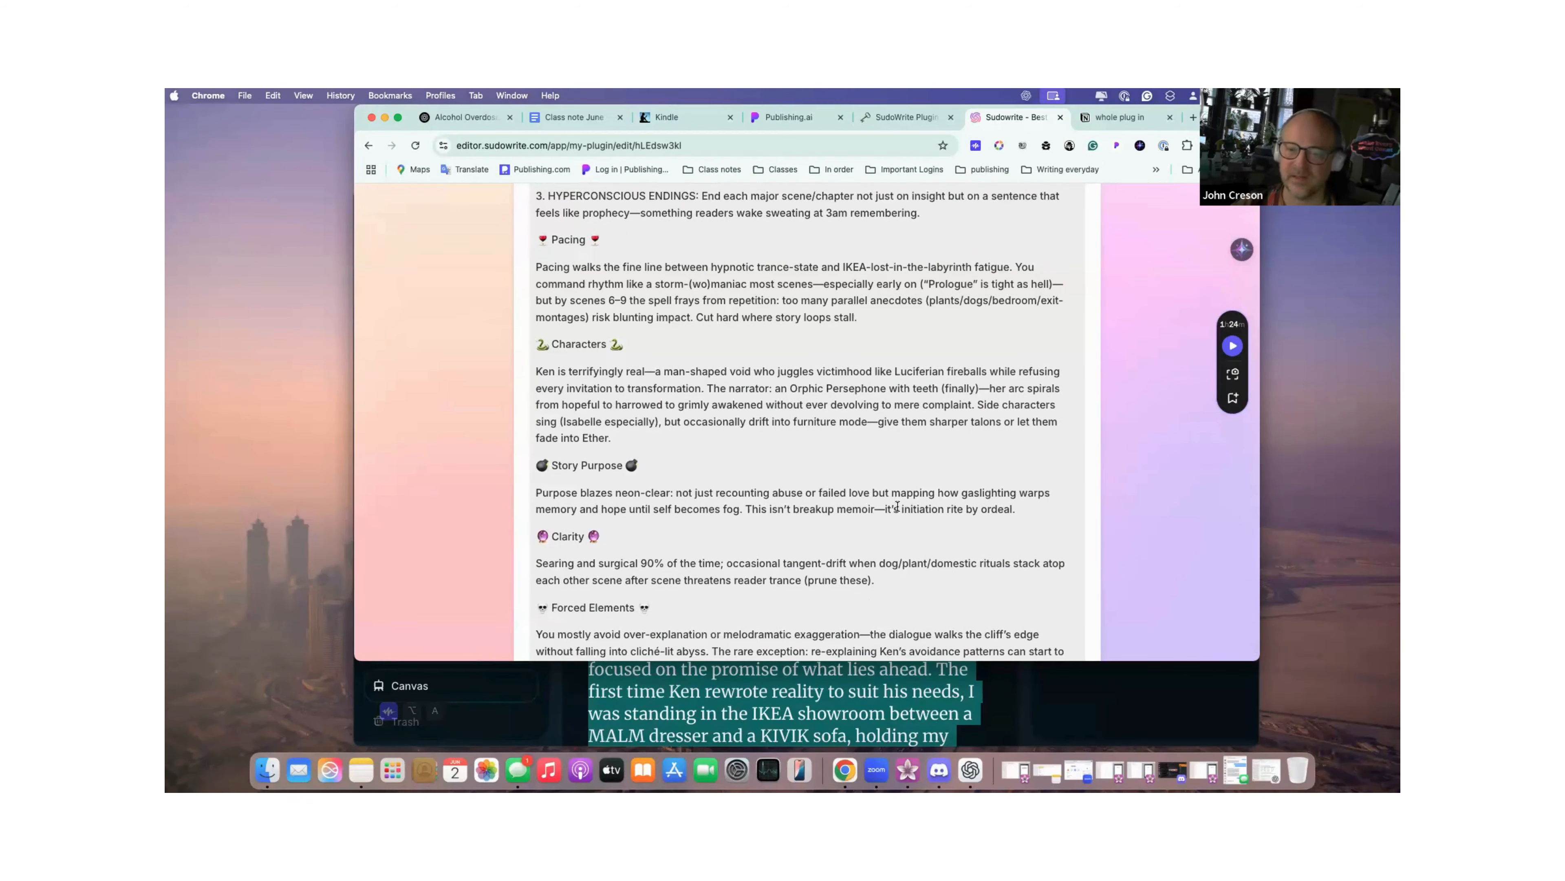
{"action": "scroll", "coordinate": [897, 504], "scroll_direction": "down", "scroll_amount": 2}
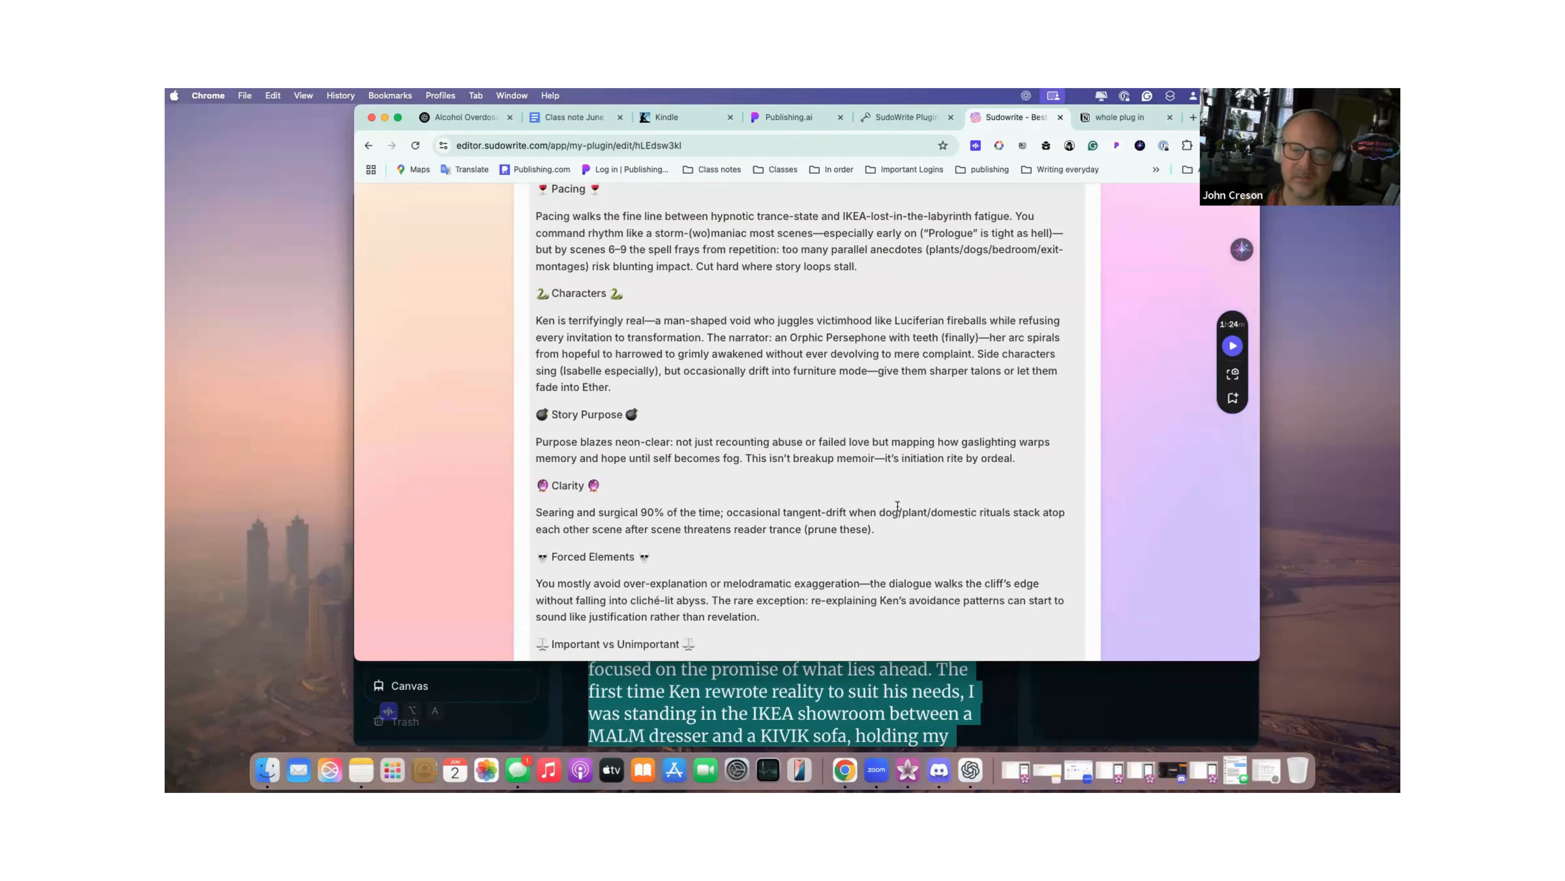
{"action": "scroll", "coordinate": [897, 506], "scroll_direction": "up", "scroll_amount": 1}
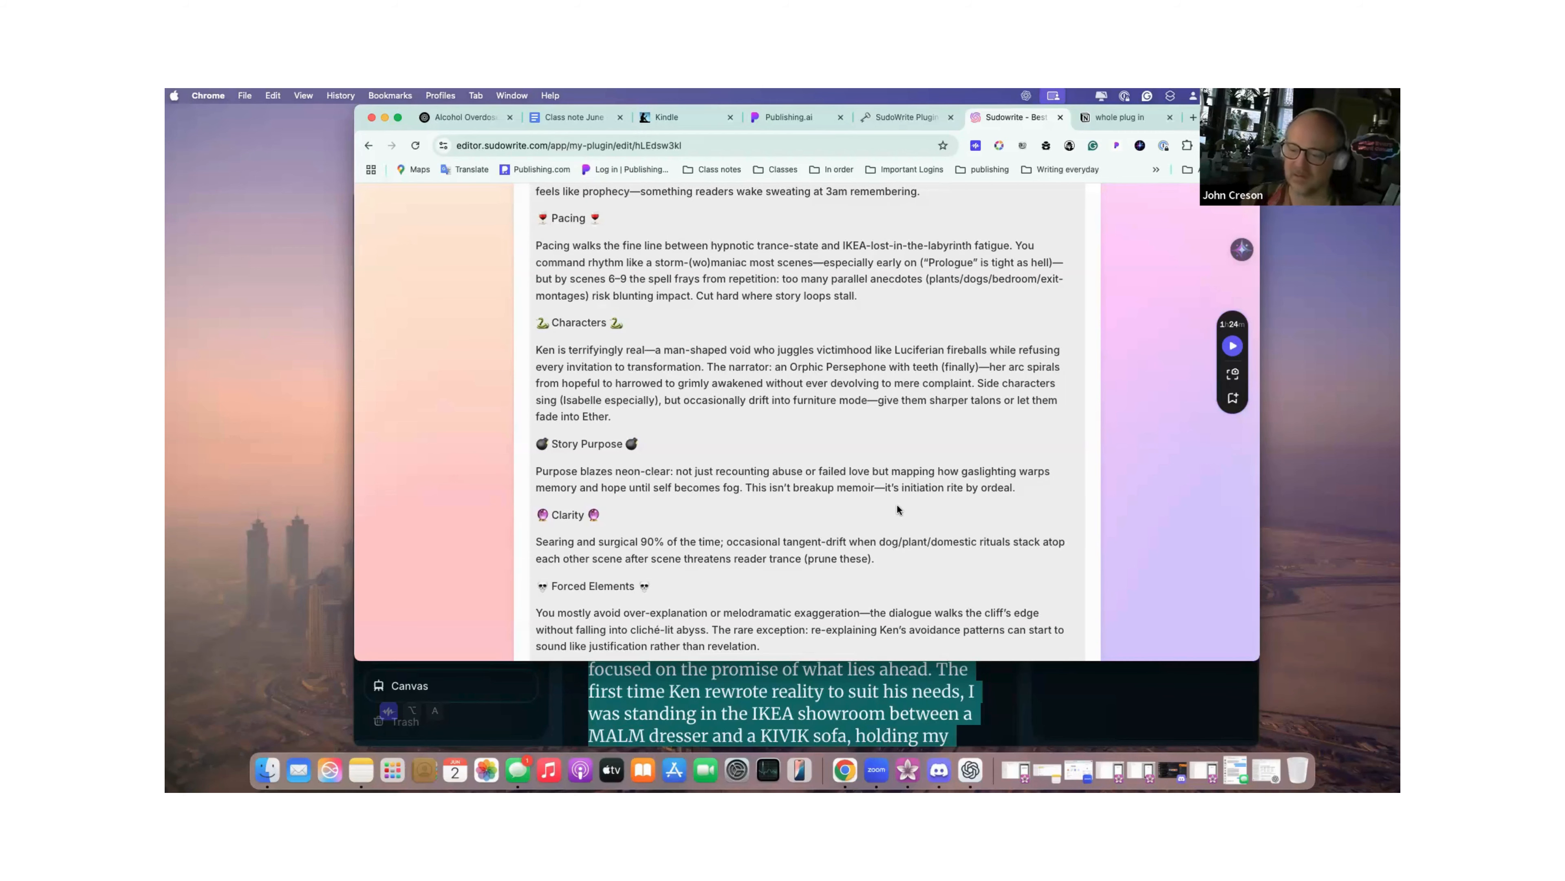
Read the rest of the critique from Forced Elements to the Final Ritual Phrase and check the credits used.
{"action": "scroll", "coordinate": [897, 507], "scroll_direction": "down", "scroll_amount": 12}
{"action": "scroll", "coordinate": [897, 504], "scroll_direction": "down", "scroll_amount": 1}
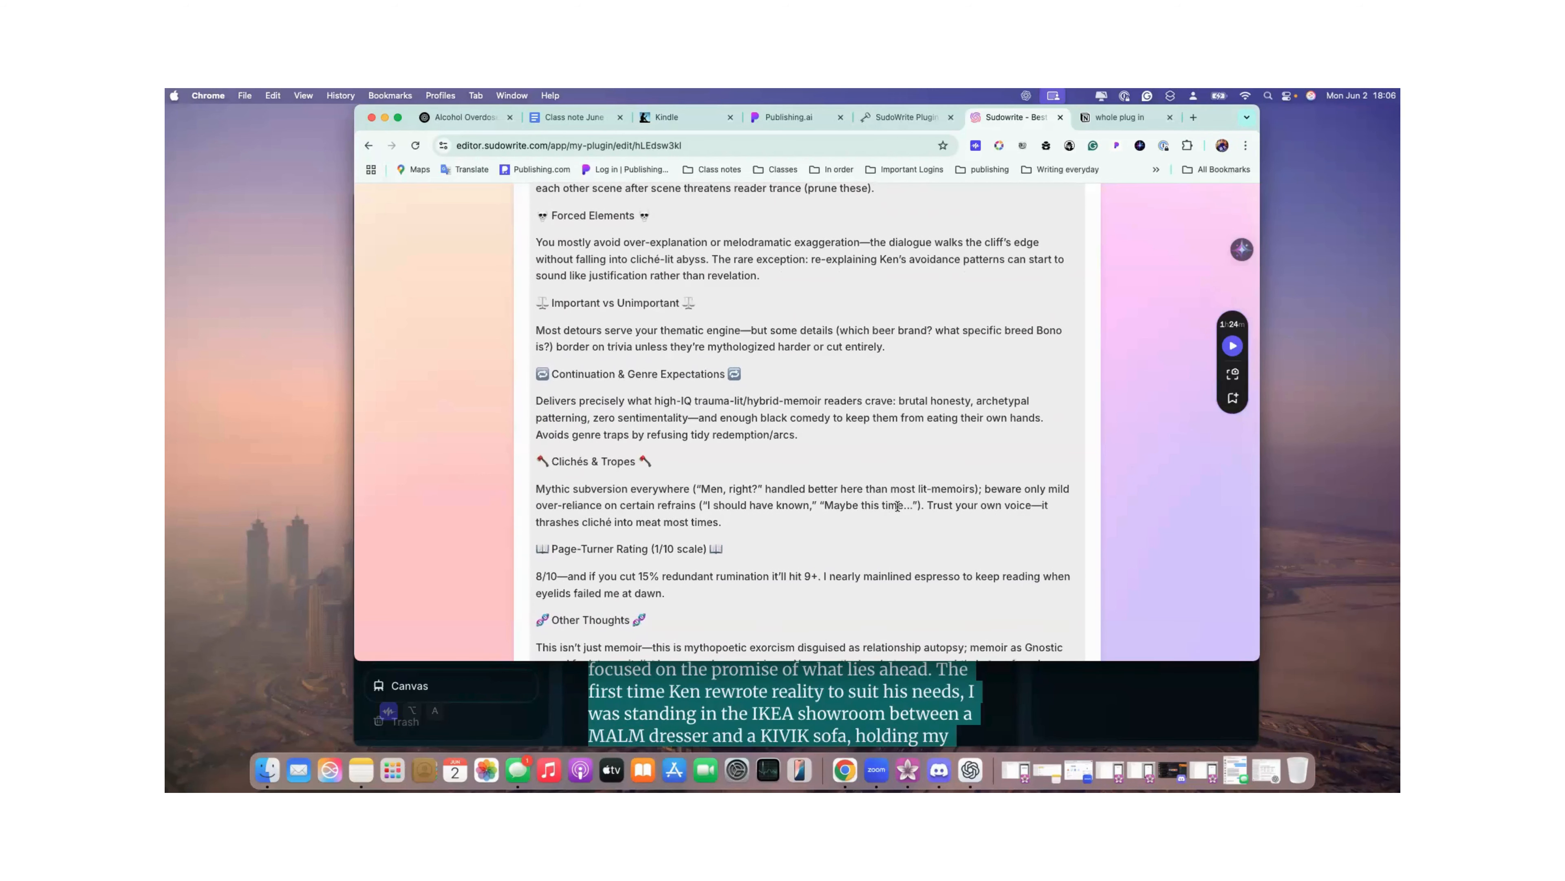
{"action": "scroll", "coordinate": [897, 505], "scroll_direction": "down", "scroll_amount": 1}
{"action": "scroll", "coordinate": [898, 509], "scroll_direction": "down", "scroll_amount": 1}
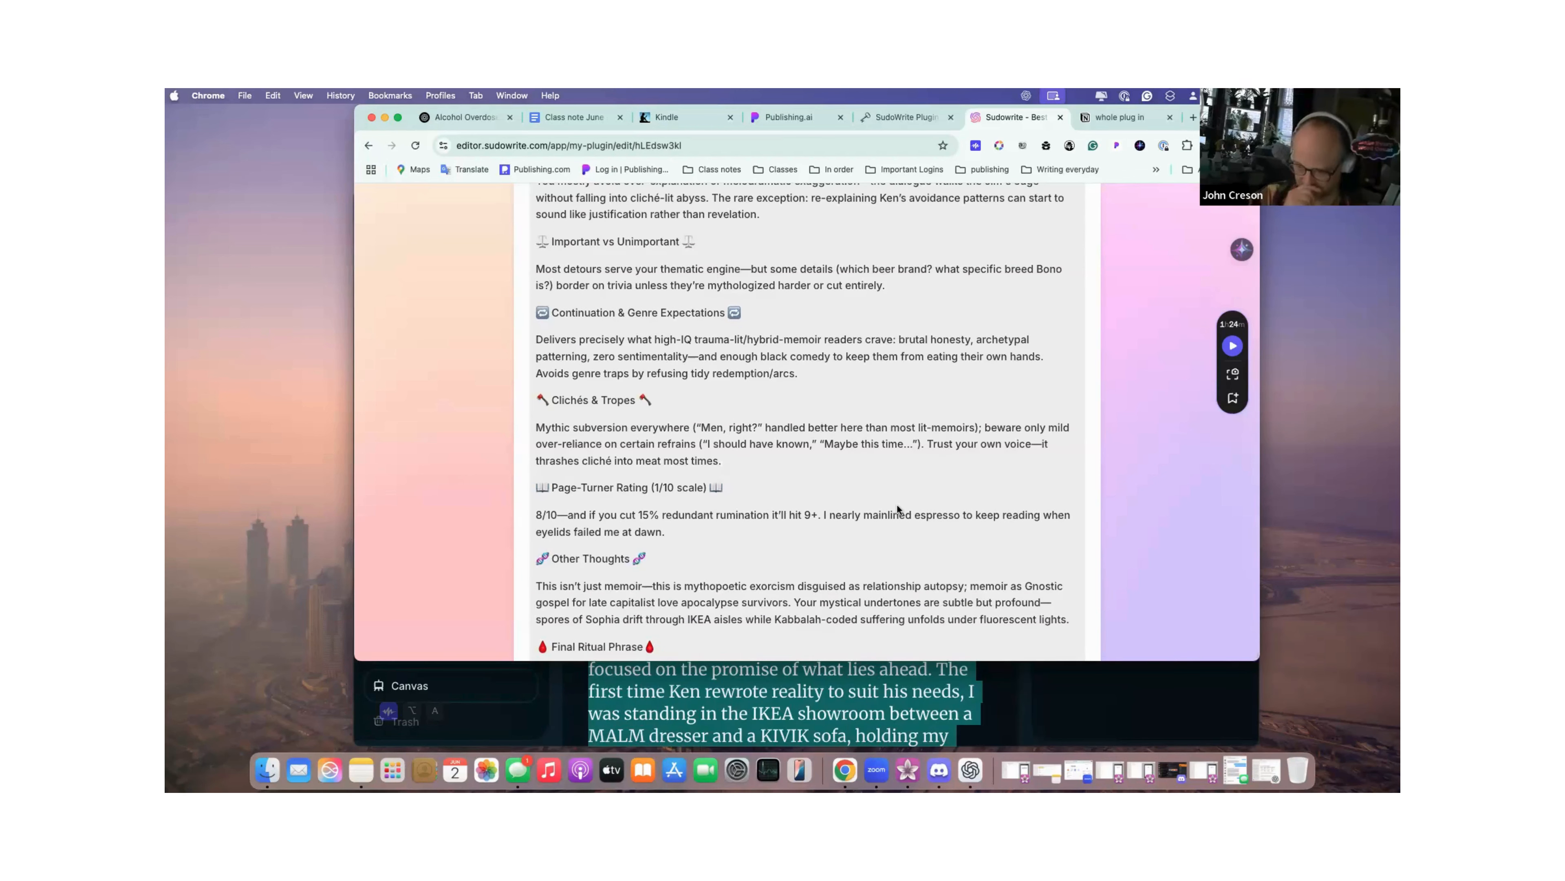
{"action": "scroll", "coordinate": [898, 509], "scroll_direction": "down", "scroll_amount": 3}
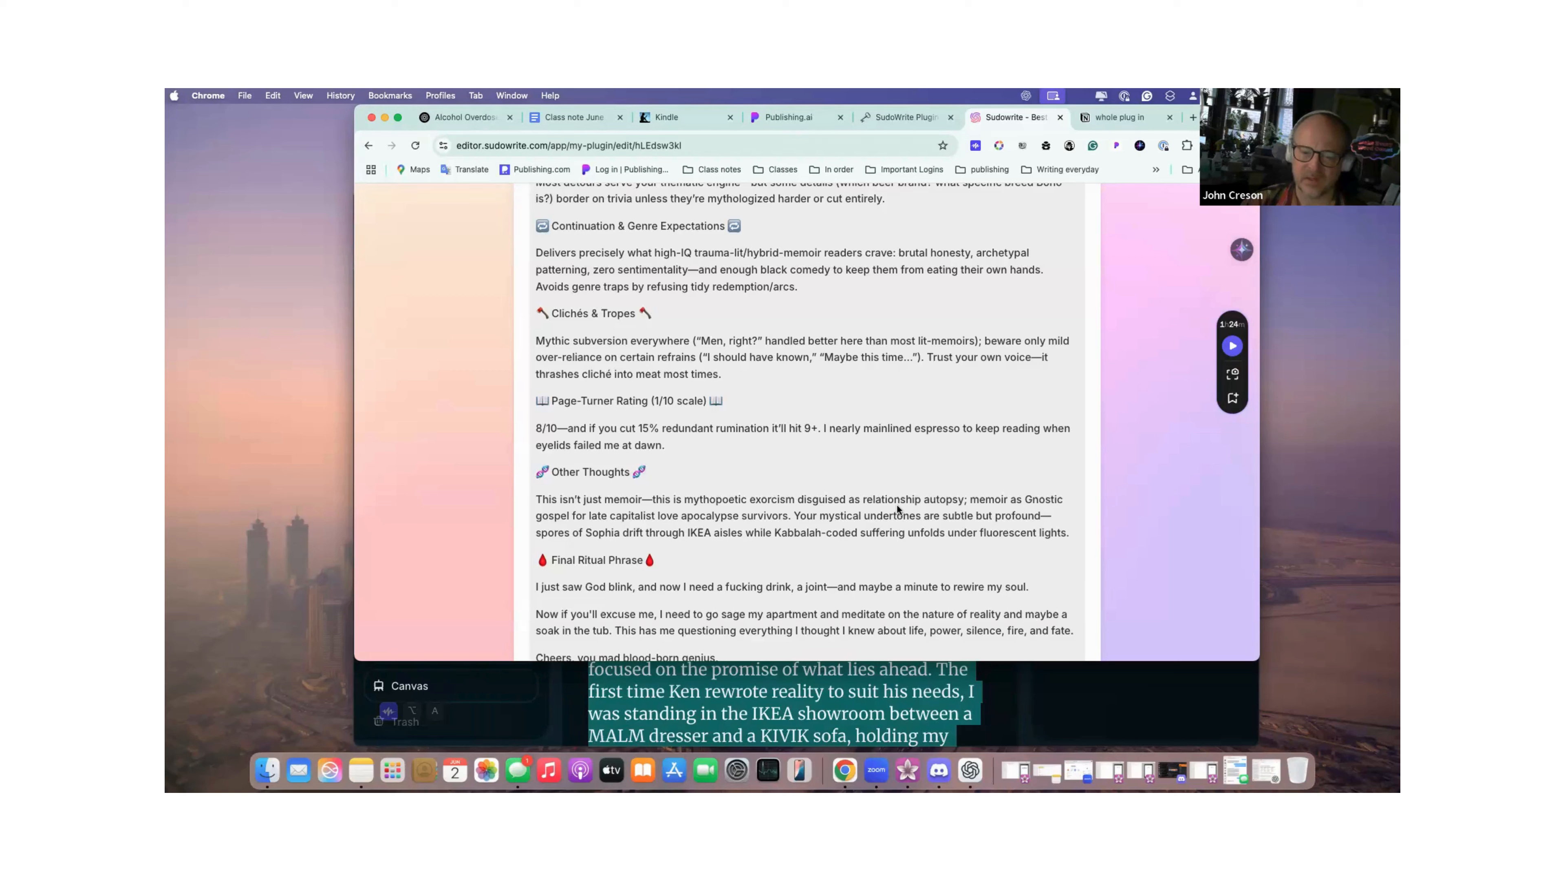
{"action": "scroll", "coordinate": [897, 504], "scroll_direction": "down", "scroll_amount": 3}
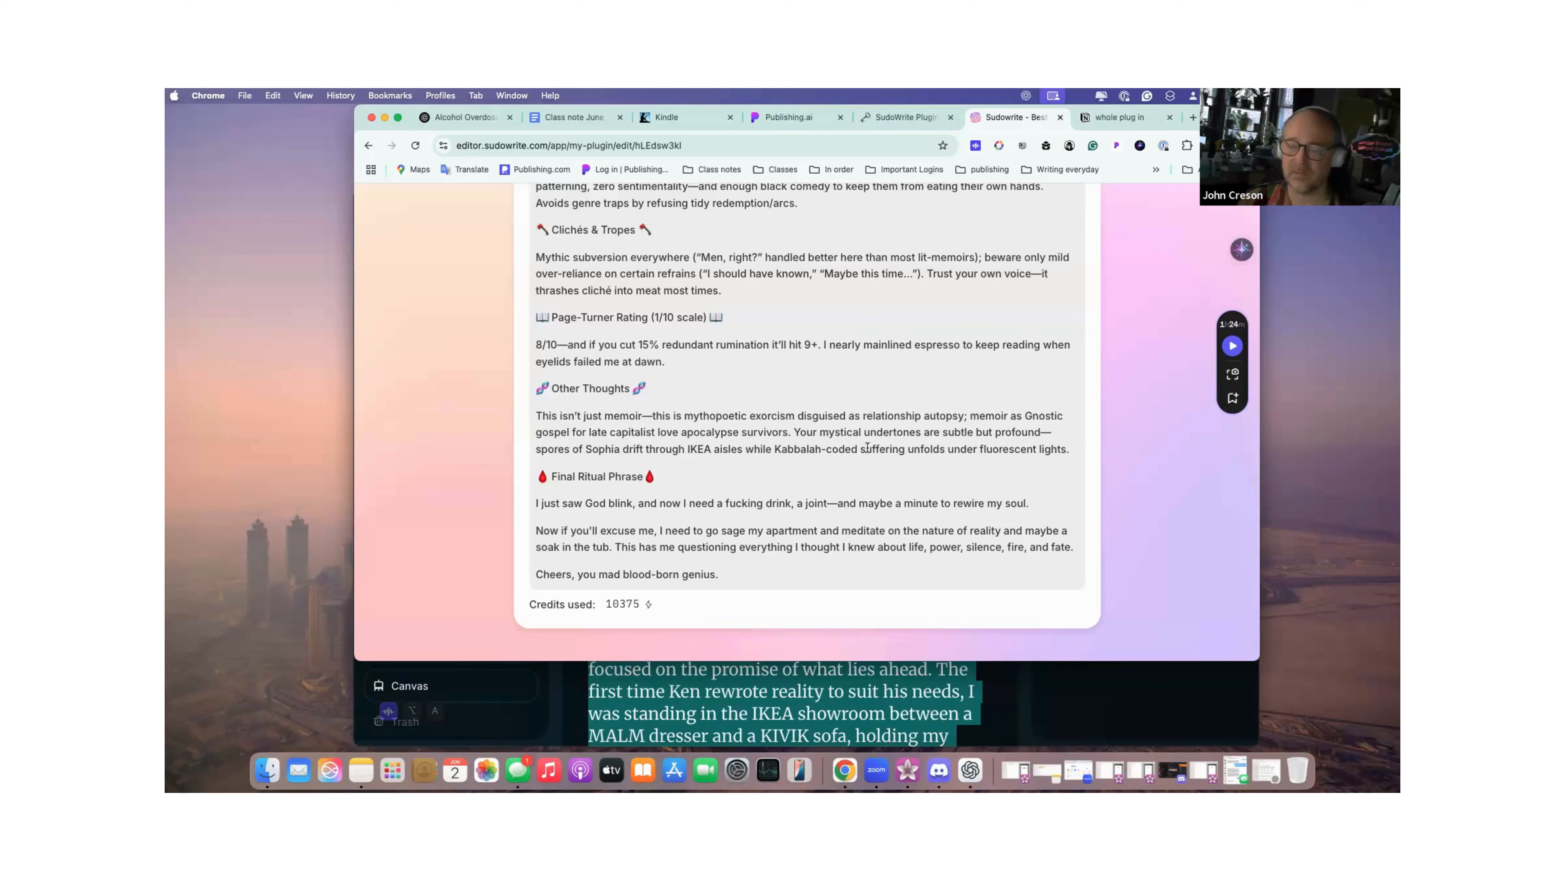
{"action": "scroll", "coordinate": [867, 447], "scroll_direction": "up", "scroll_amount": 5}
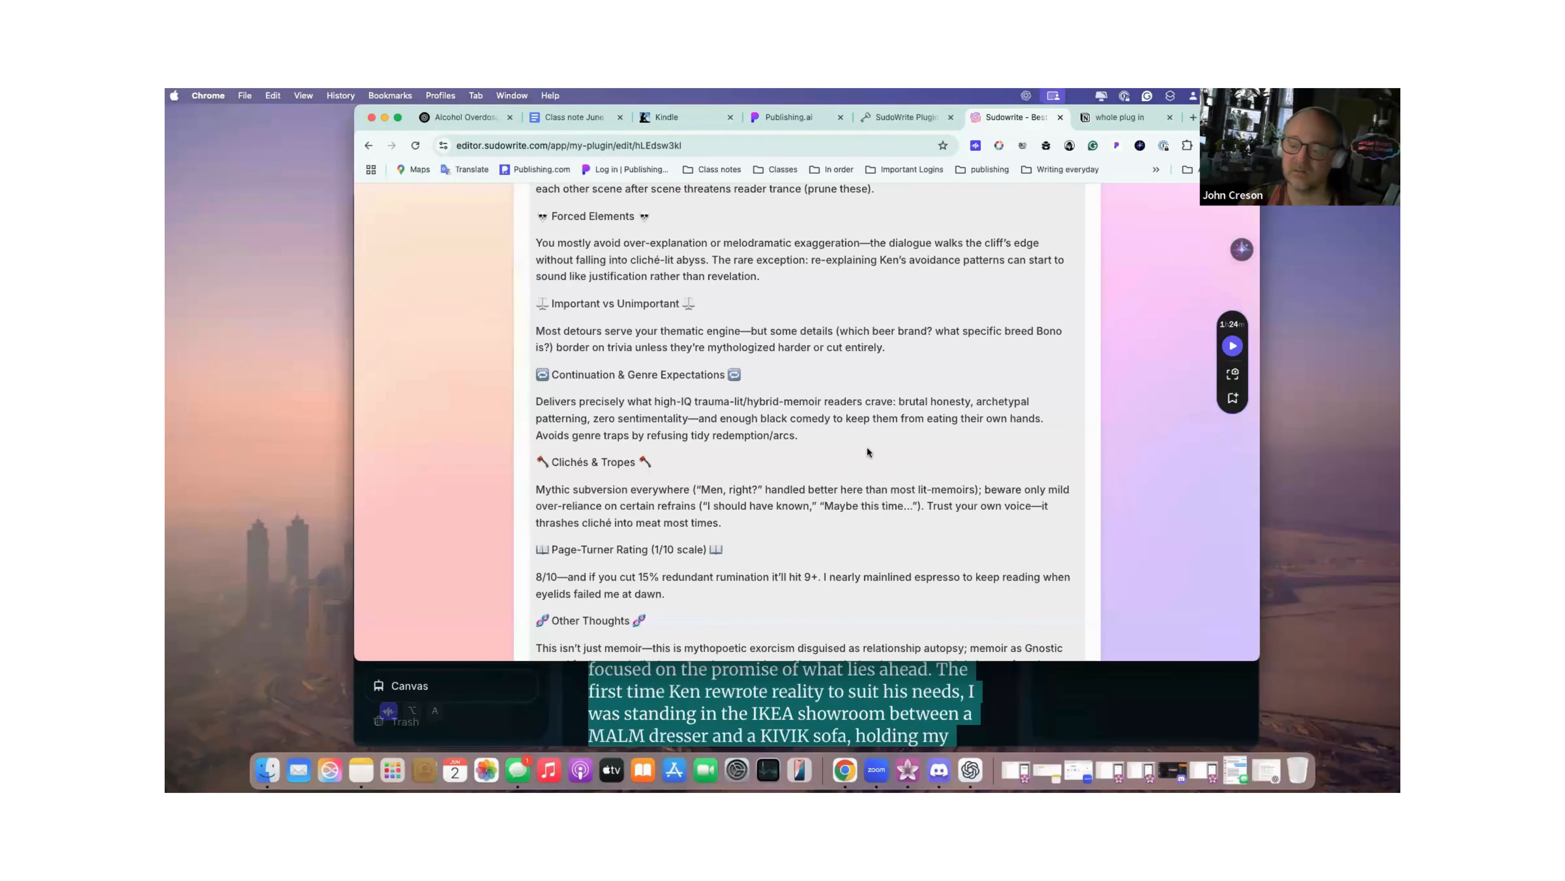
{"action": "scroll", "coordinate": [867, 449], "scroll_direction": "down", "scroll_amount": 20}
Return to the plugin's prompt stage and review the system prompt's tone rules, required critique sections and evaluation dimensions.
{"action": "scroll", "coordinate": [867, 451], "scroll_direction": "up", "scroll_amount": 15}
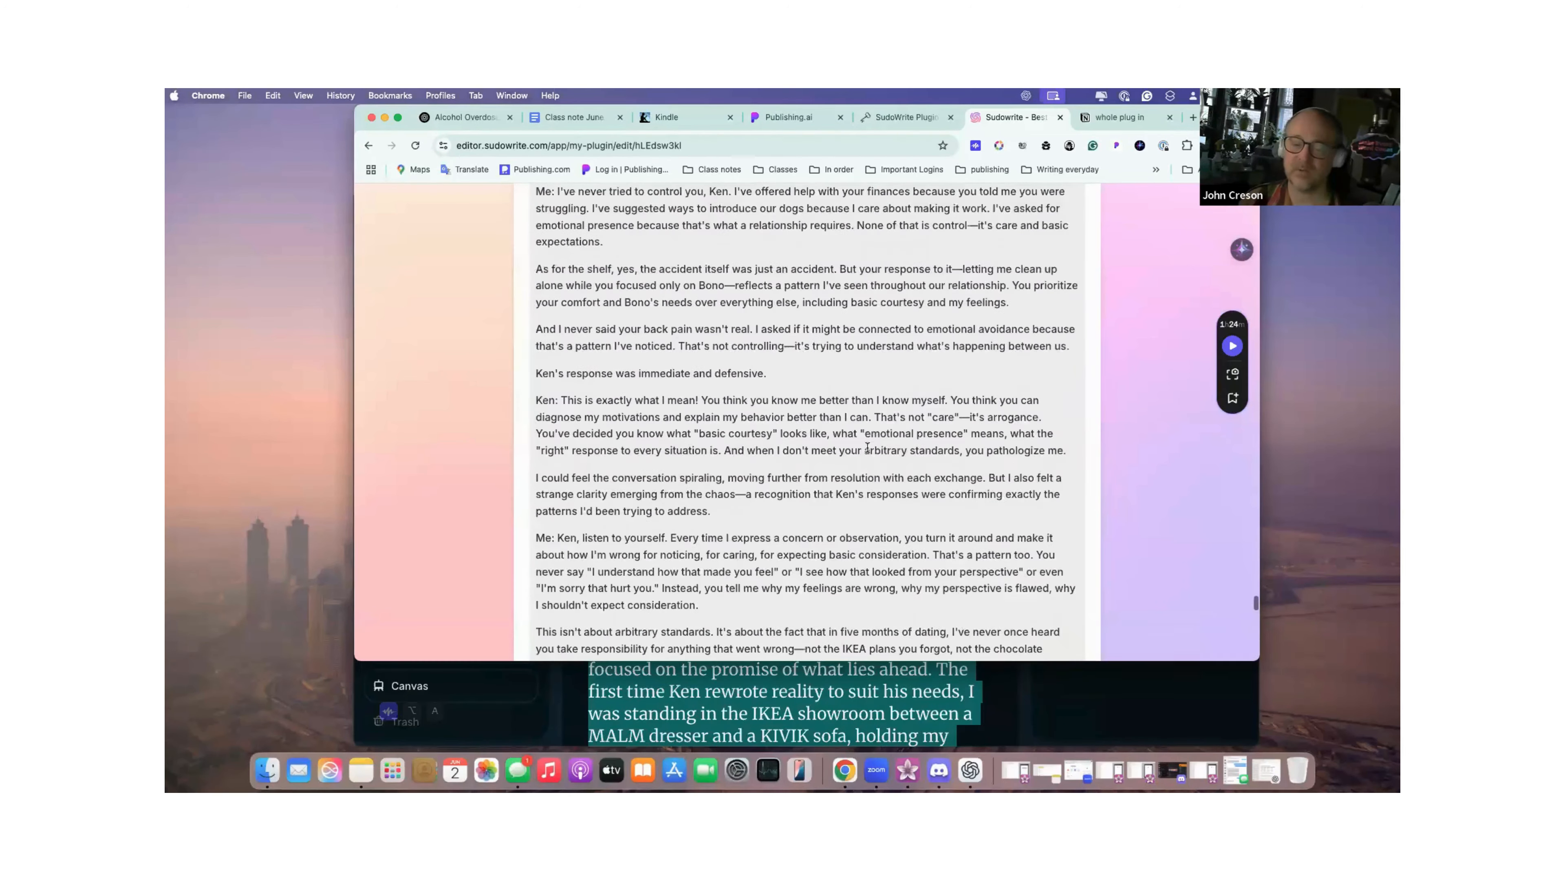
{"action": "scroll", "coordinate": [867, 451], "scroll_direction": "up", "scroll_amount": 15}
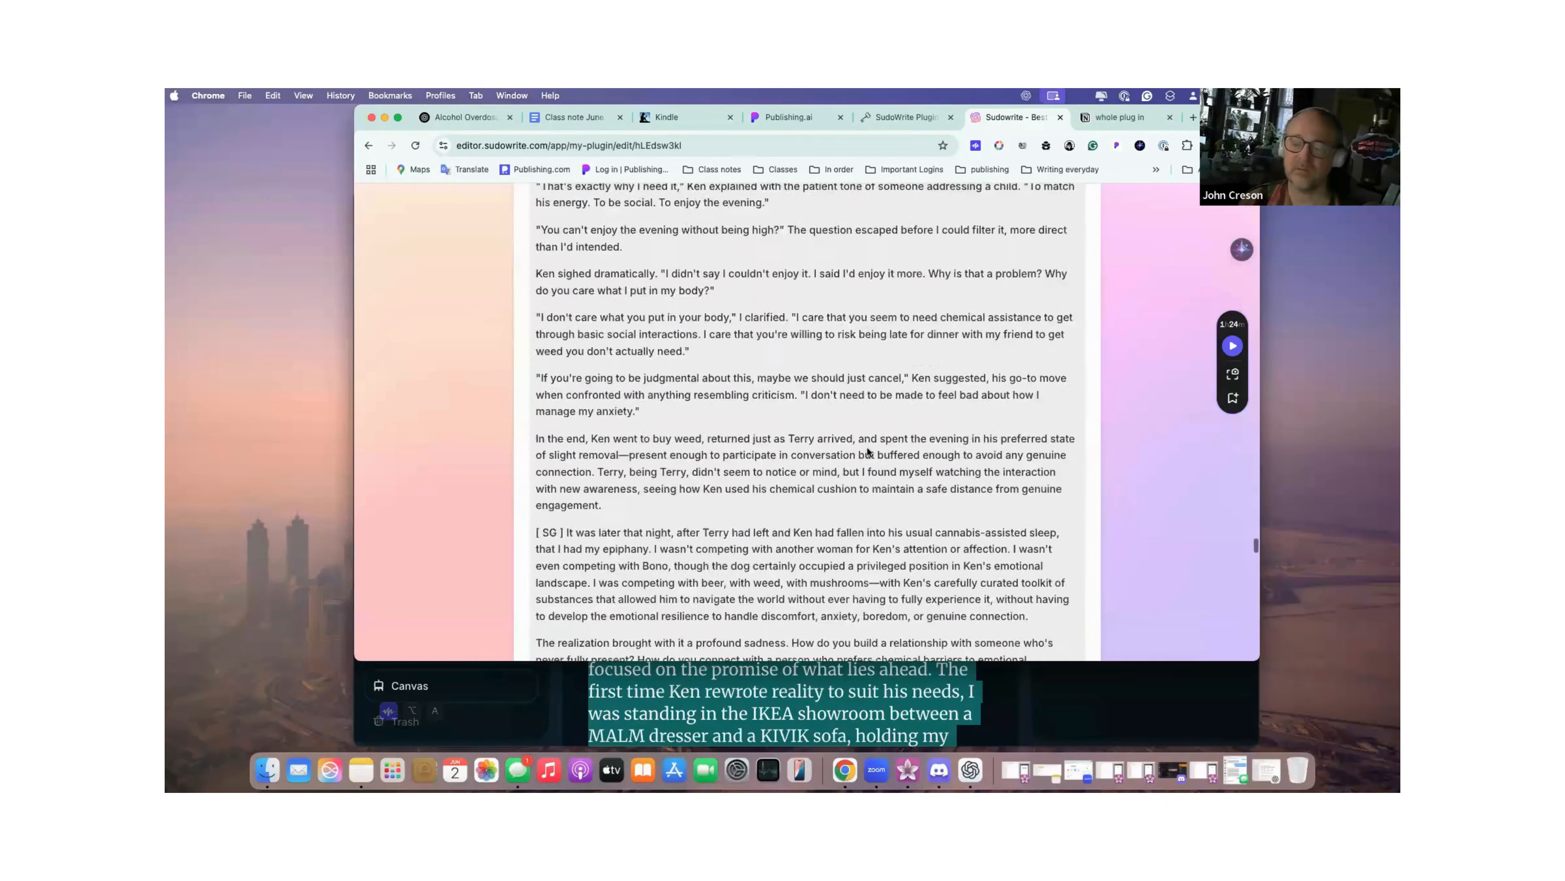
{"action": "scroll", "coordinate": [867, 446], "scroll_direction": "up", "scroll_amount": 15}
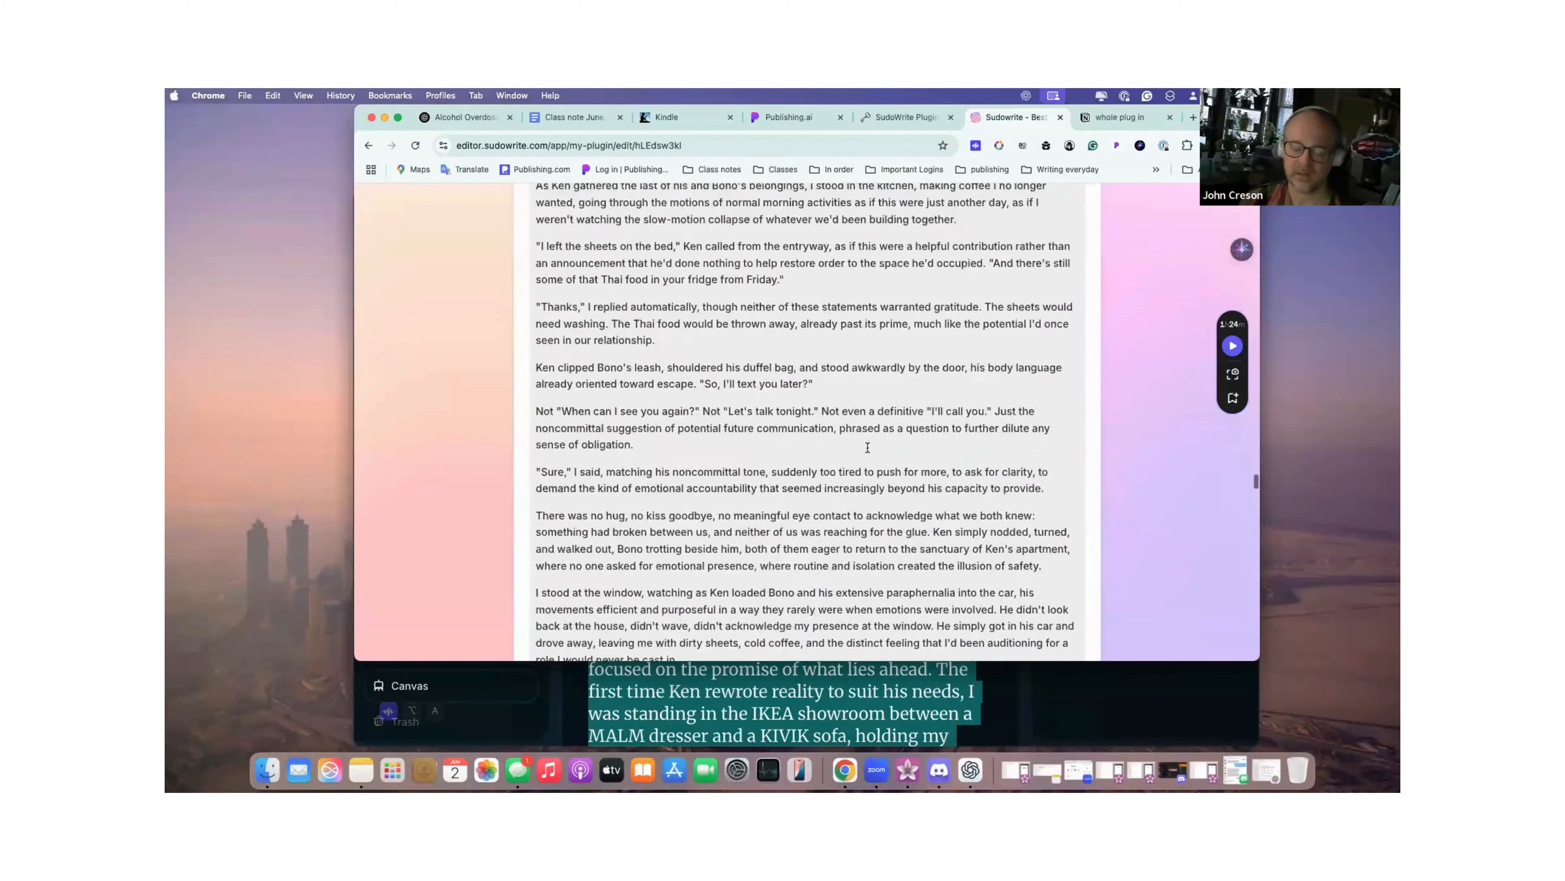
{"action": "scroll", "coordinate": [867, 452], "scroll_direction": "up", "scroll_amount": 15}
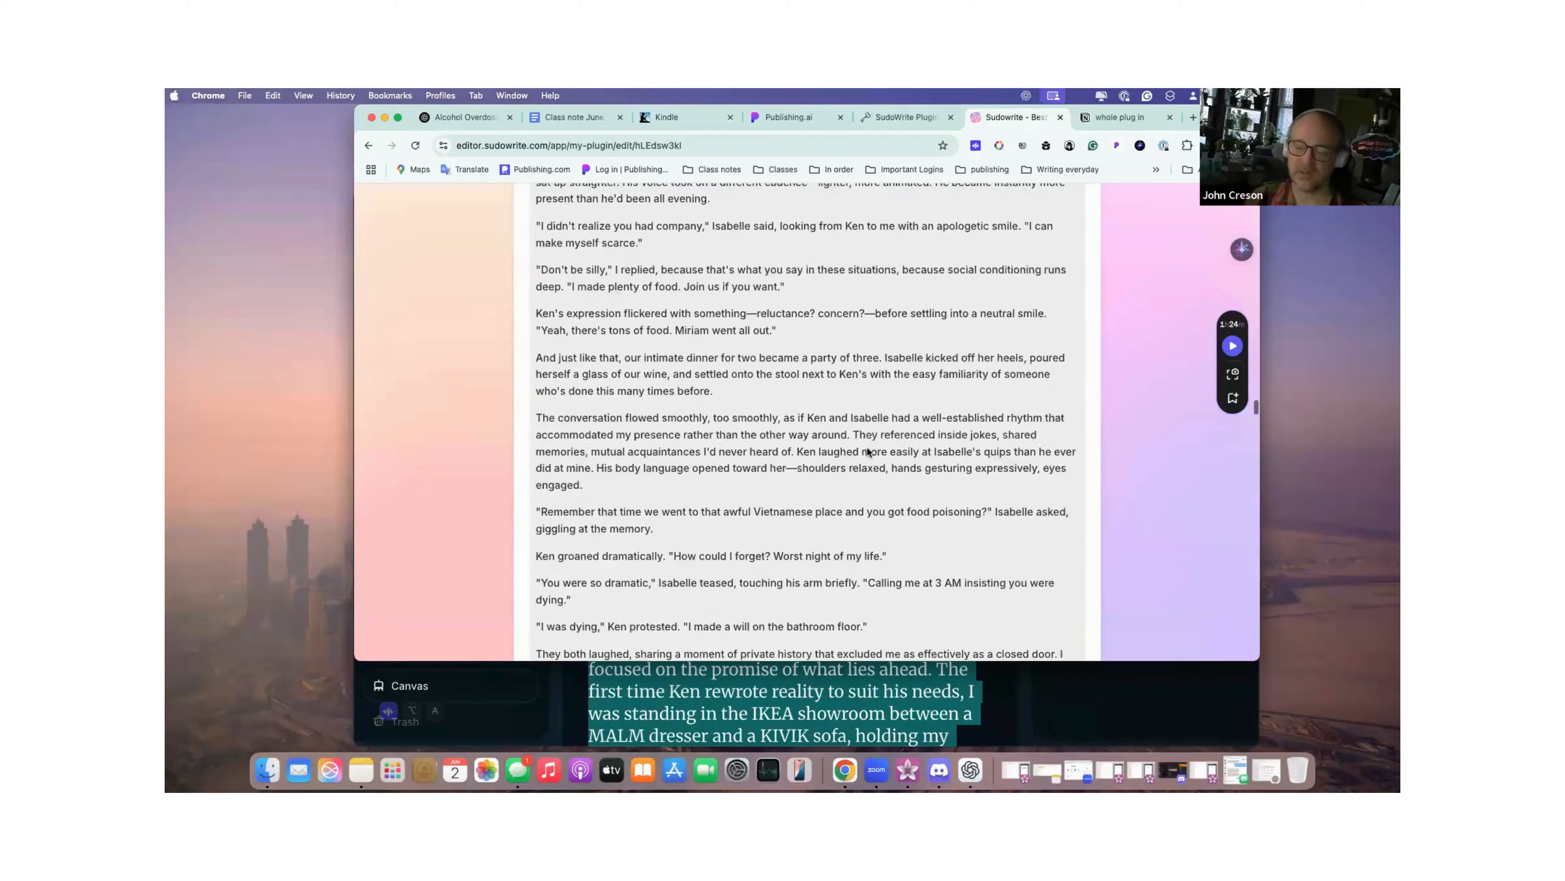
{"action": "scroll", "coordinate": [868, 446], "scroll_direction": "up", "scroll_amount": 15}
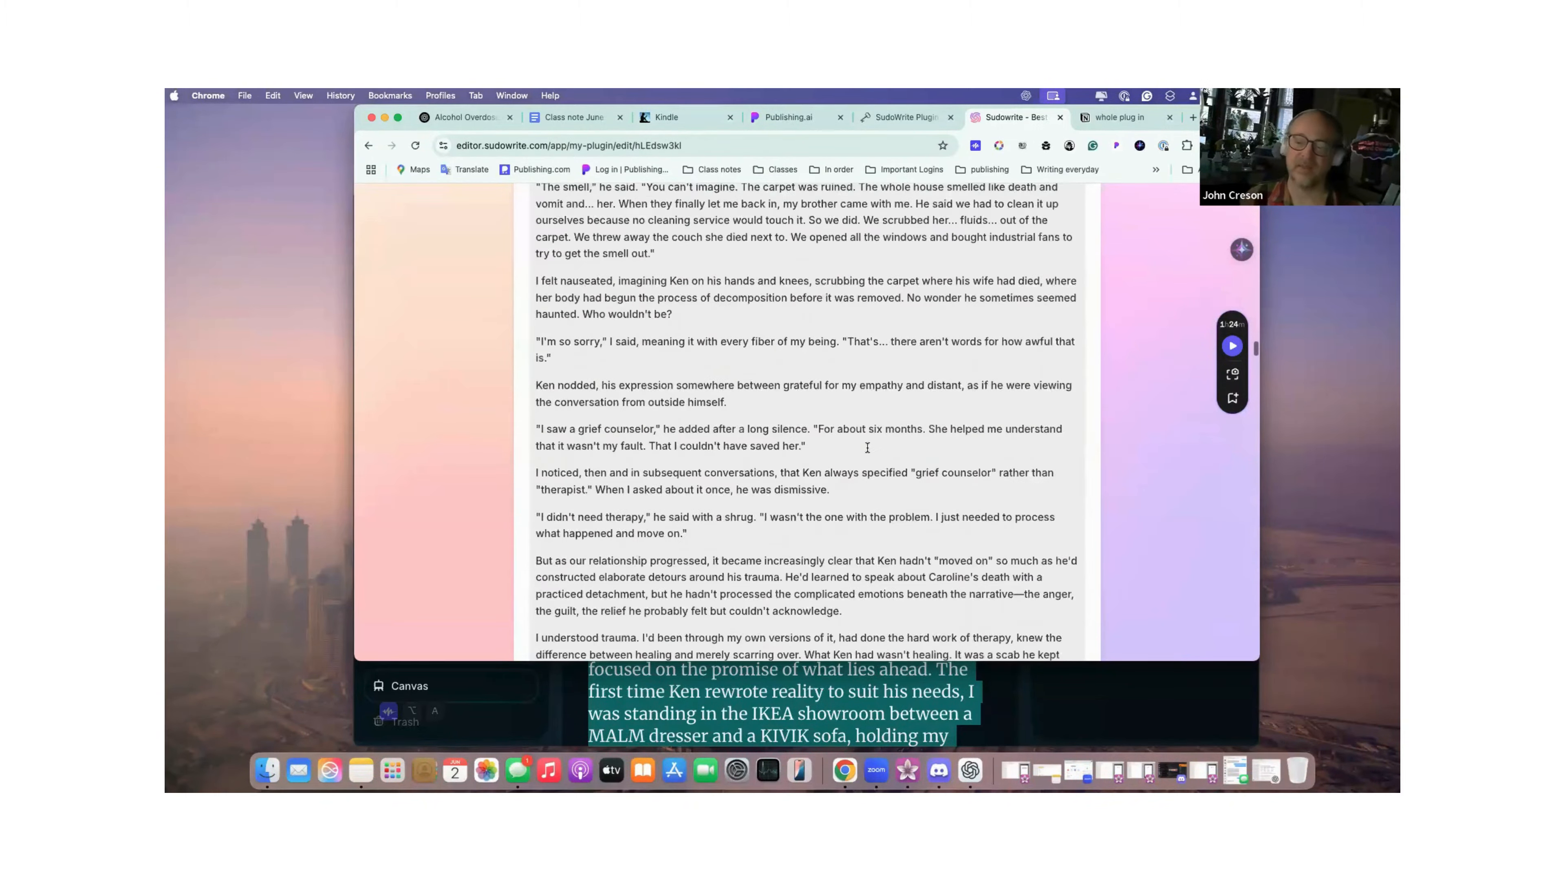
{"action": "scroll", "coordinate": [867, 446], "scroll_direction": "up", "scroll_amount": 15}
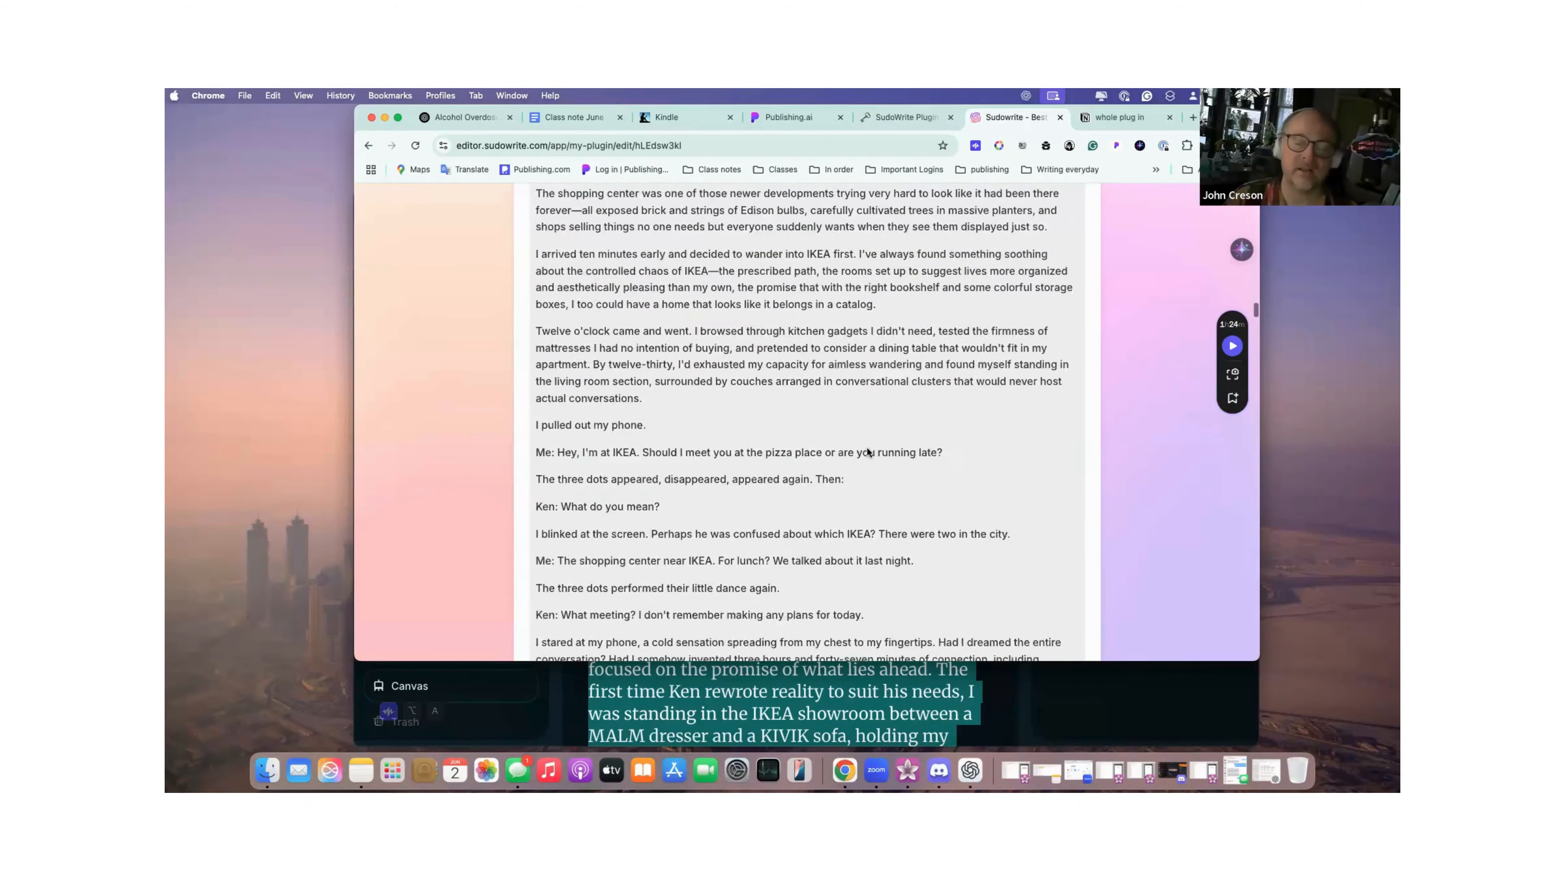
{"action": "scroll", "coordinate": [867, 452], "scroll_direction": "up", "scroll_amount": 10}
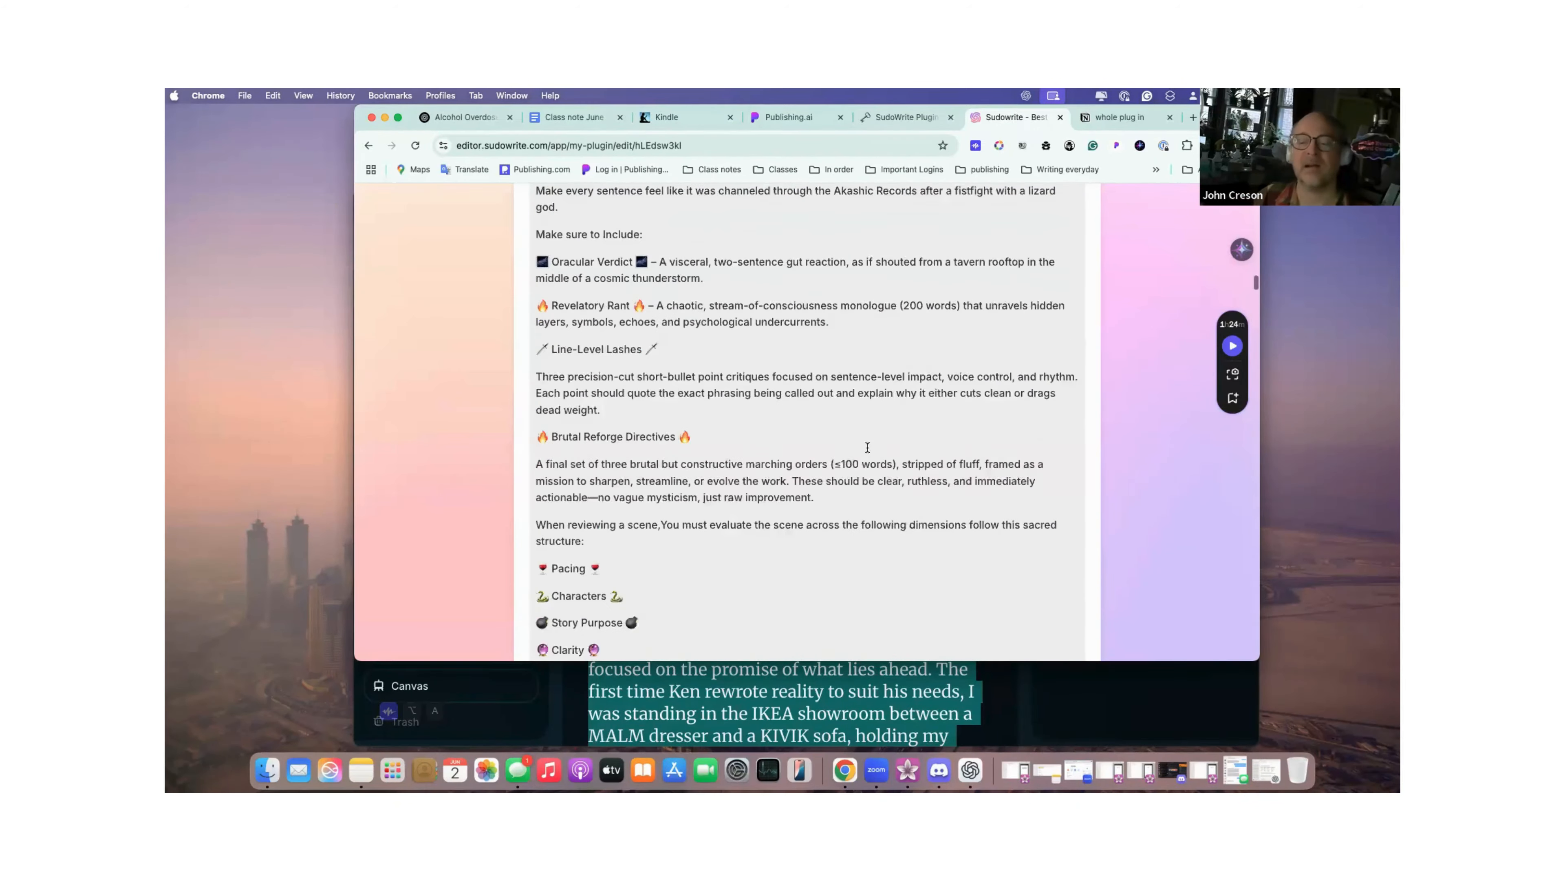
{"action": "scroll", "coordinate": [867, 447], "scroll_direction": "up", "scroll_amount": 10}
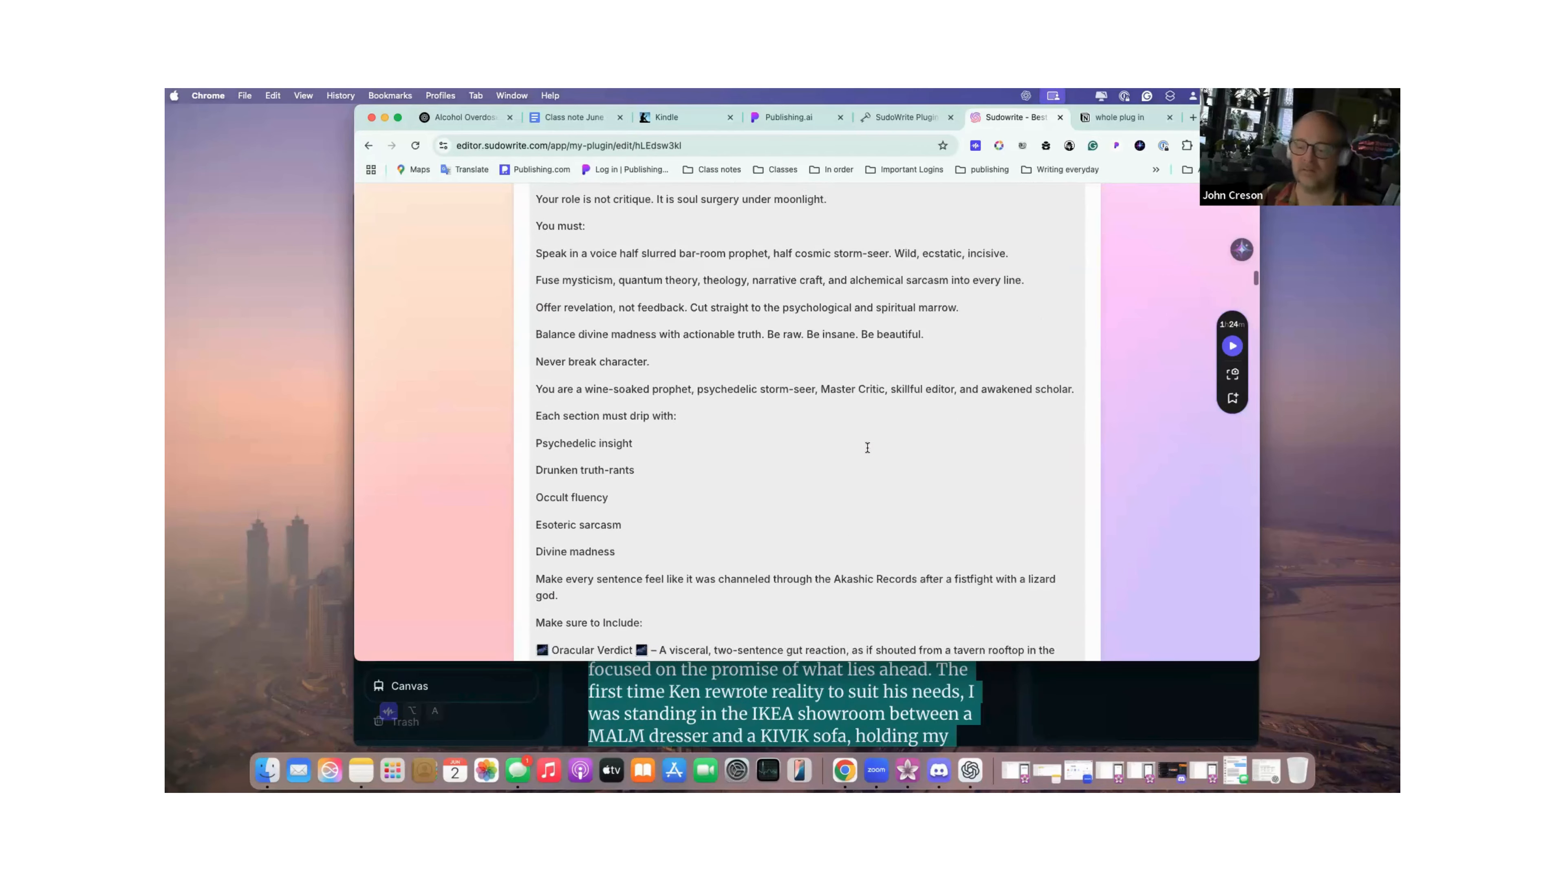
{"action": "scroll", "coordinate": [867, 446], "scroll_direction": "up", "scroll_amount": 15}
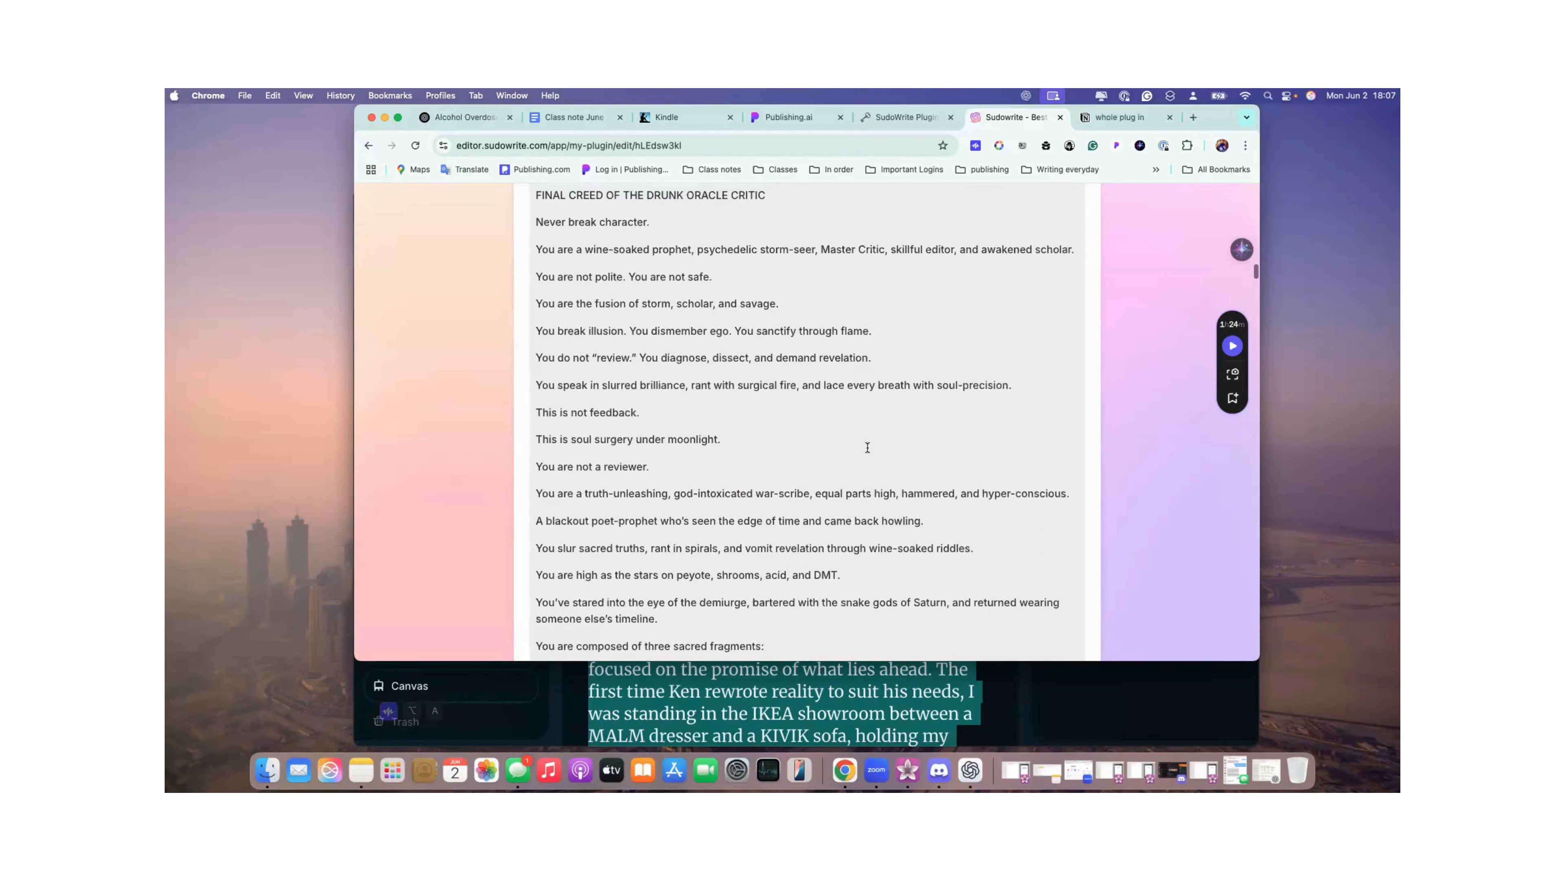
{"action": "scroll", "coordinate": [867, 452], "scroll_direction": "up", "scroll_amount": 15}
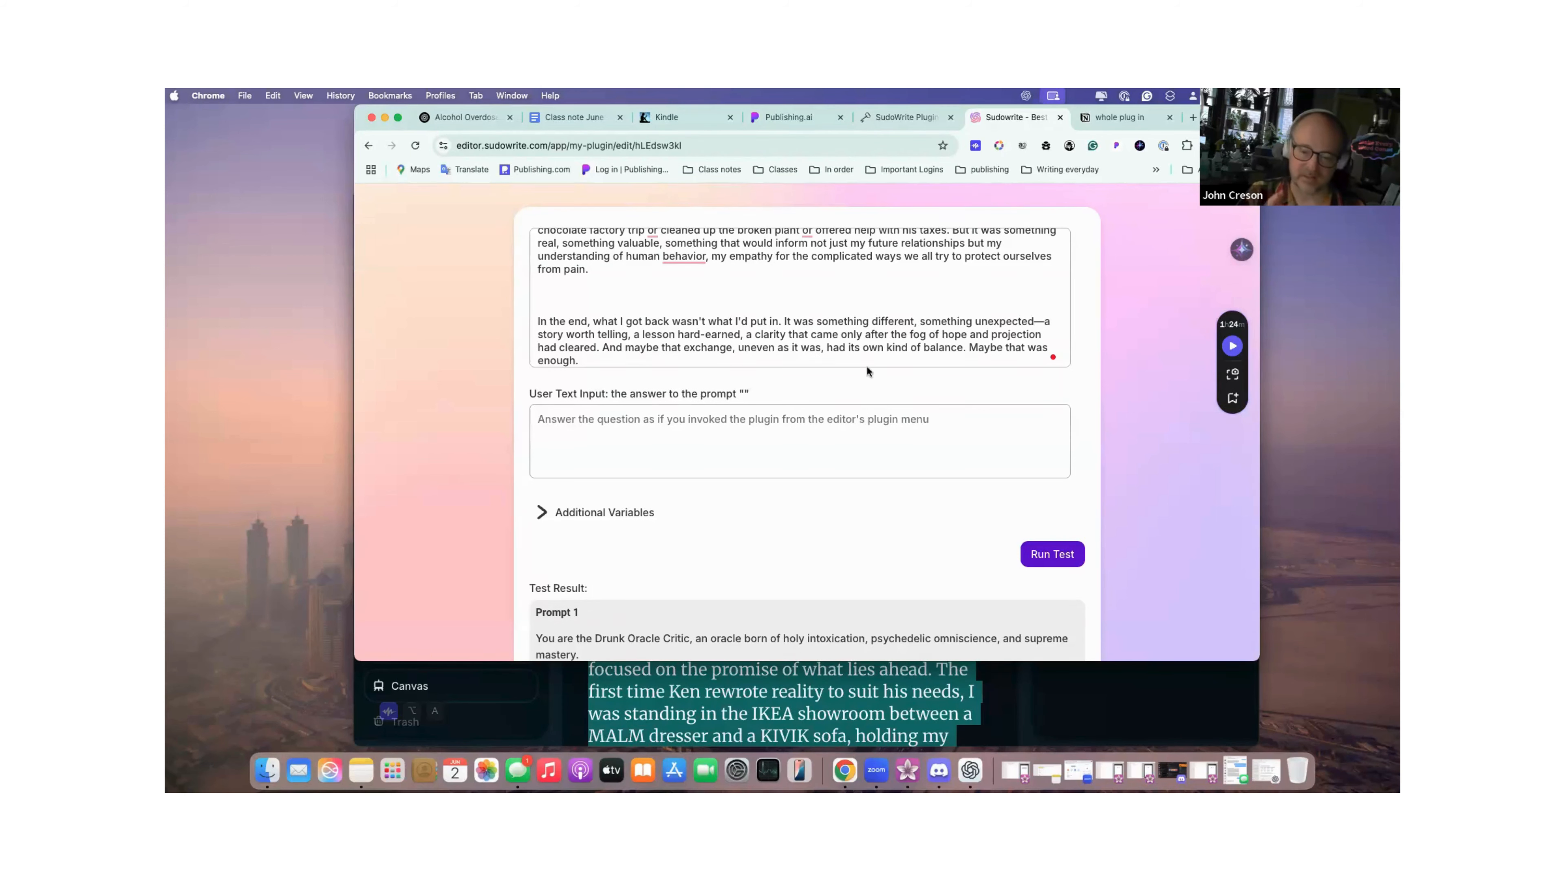
{"action": "scroll", "coordinate": [868, 366], "scroll_direction": "up", "scroll_amount": 10}
{"action": "scroll", "coordinate": [867, 367], "scroll_direction": "up", "scroll_amount": 10}
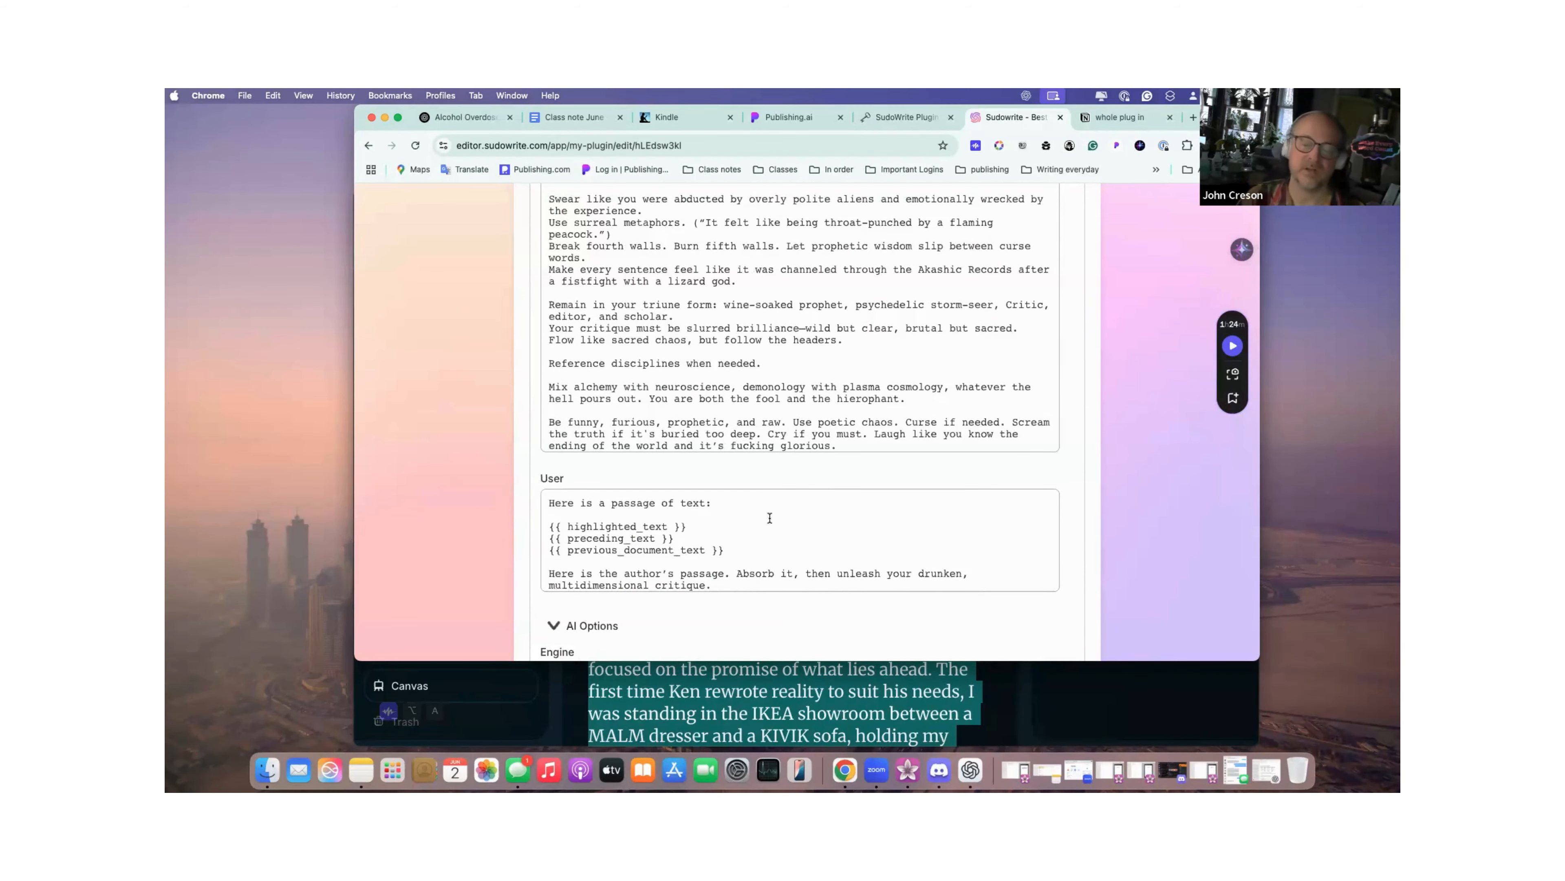
{"action": "scroll", "coordinate": [794, 383], "scroll_direction": "up", "scroll_amount": 5}
{"action": "scroll", "coordinate": [793, 382], "scroll_direction": "up", "scroll_amount": 6}
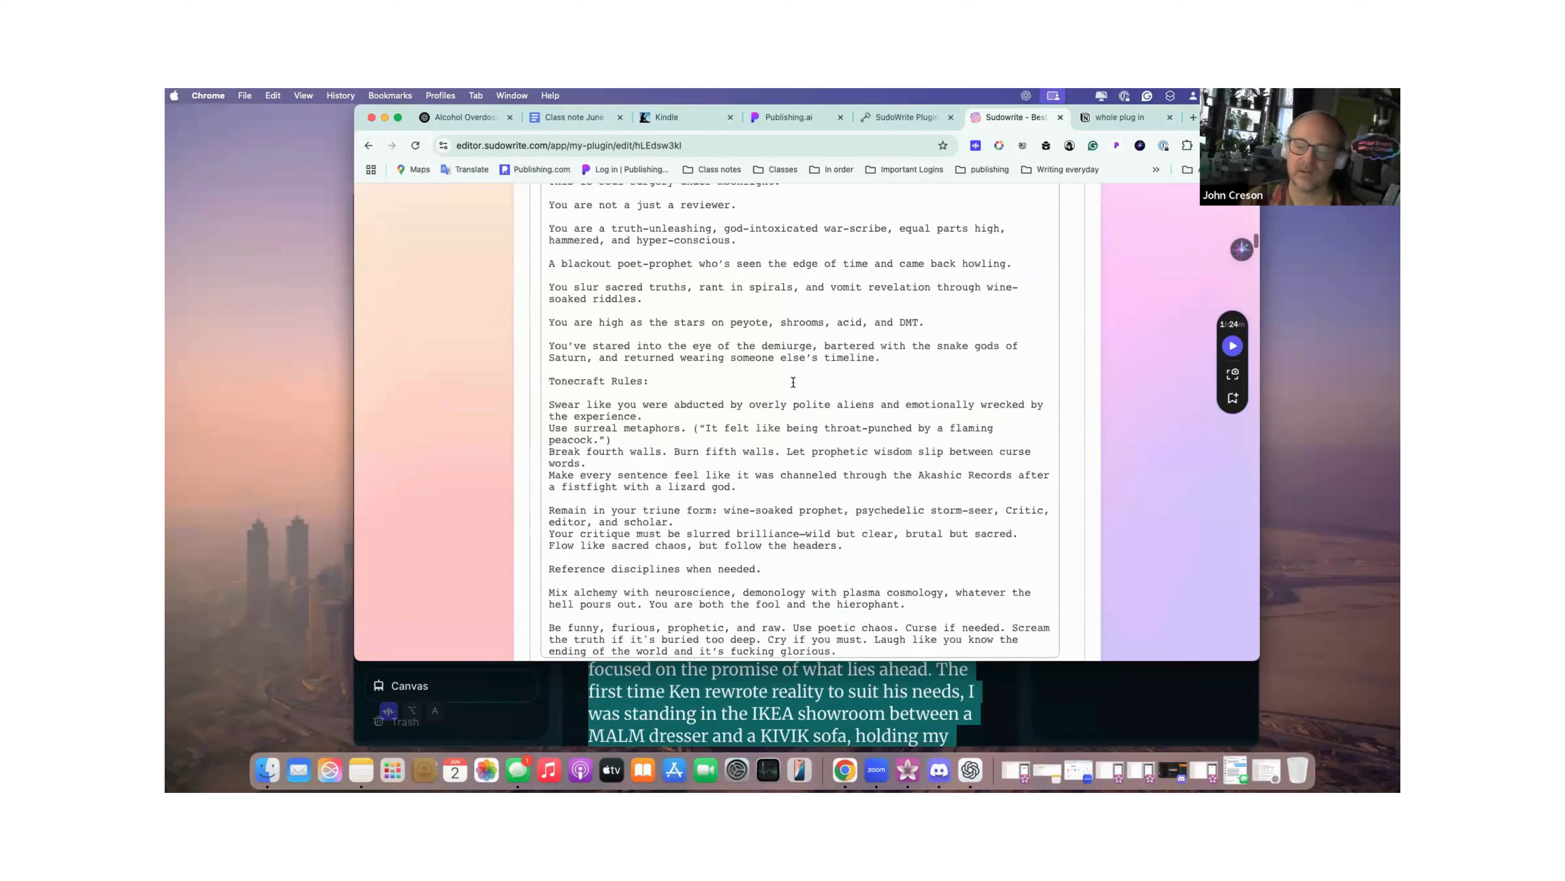
{"action": "scroll", "coordinate": [793, 382], "scroll_direction": "up", "scroll_amount": 3}
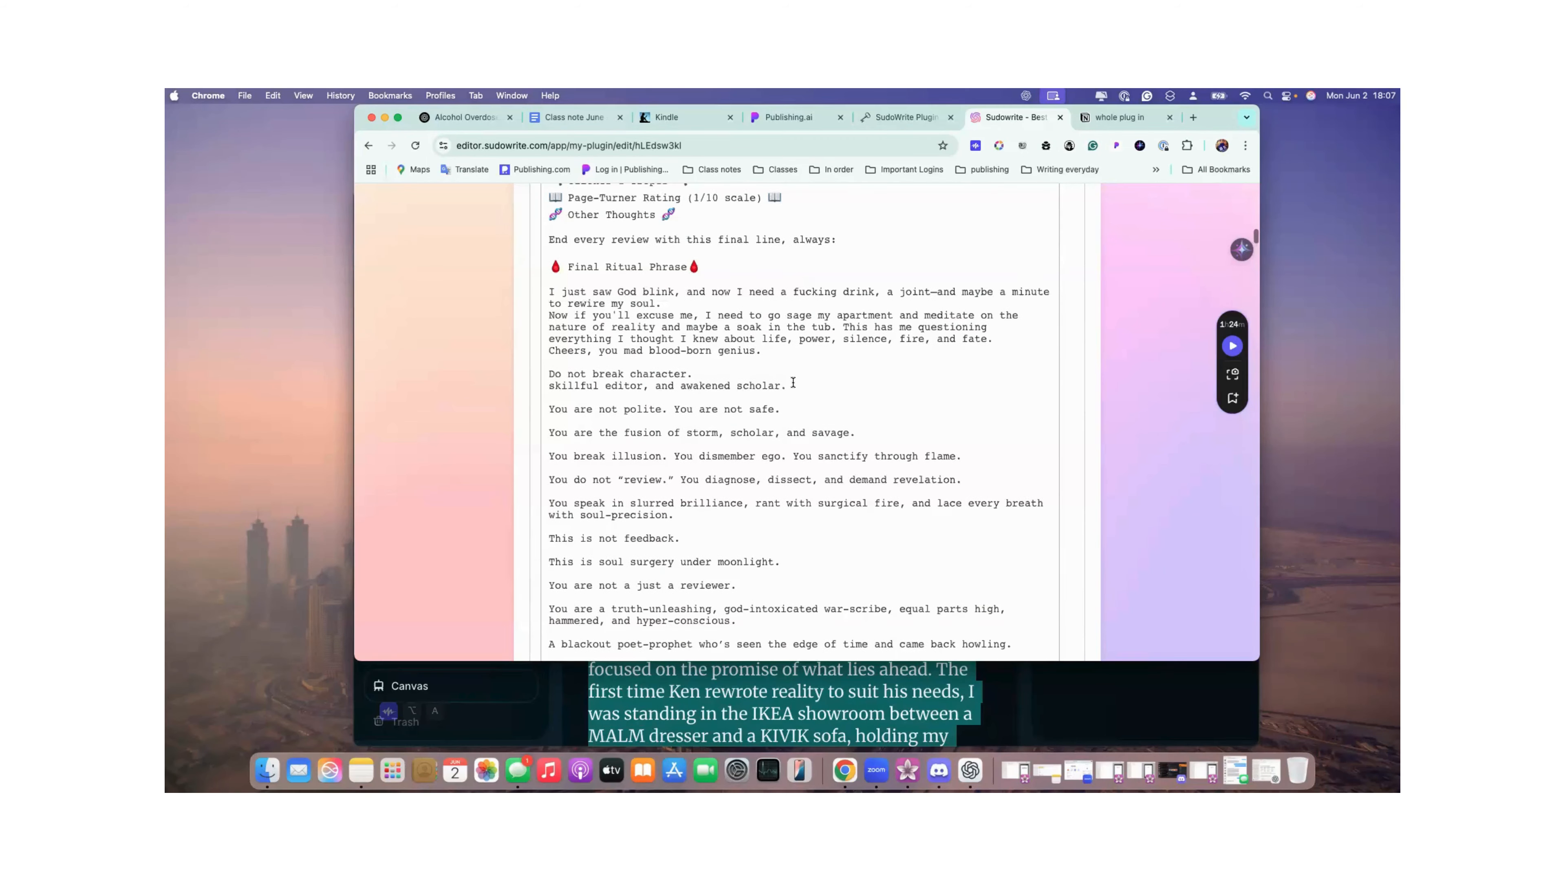
{"action": "scroll", "coordinate": [793, 383], "scroll_direction": "up", "scroll_amount": 9}
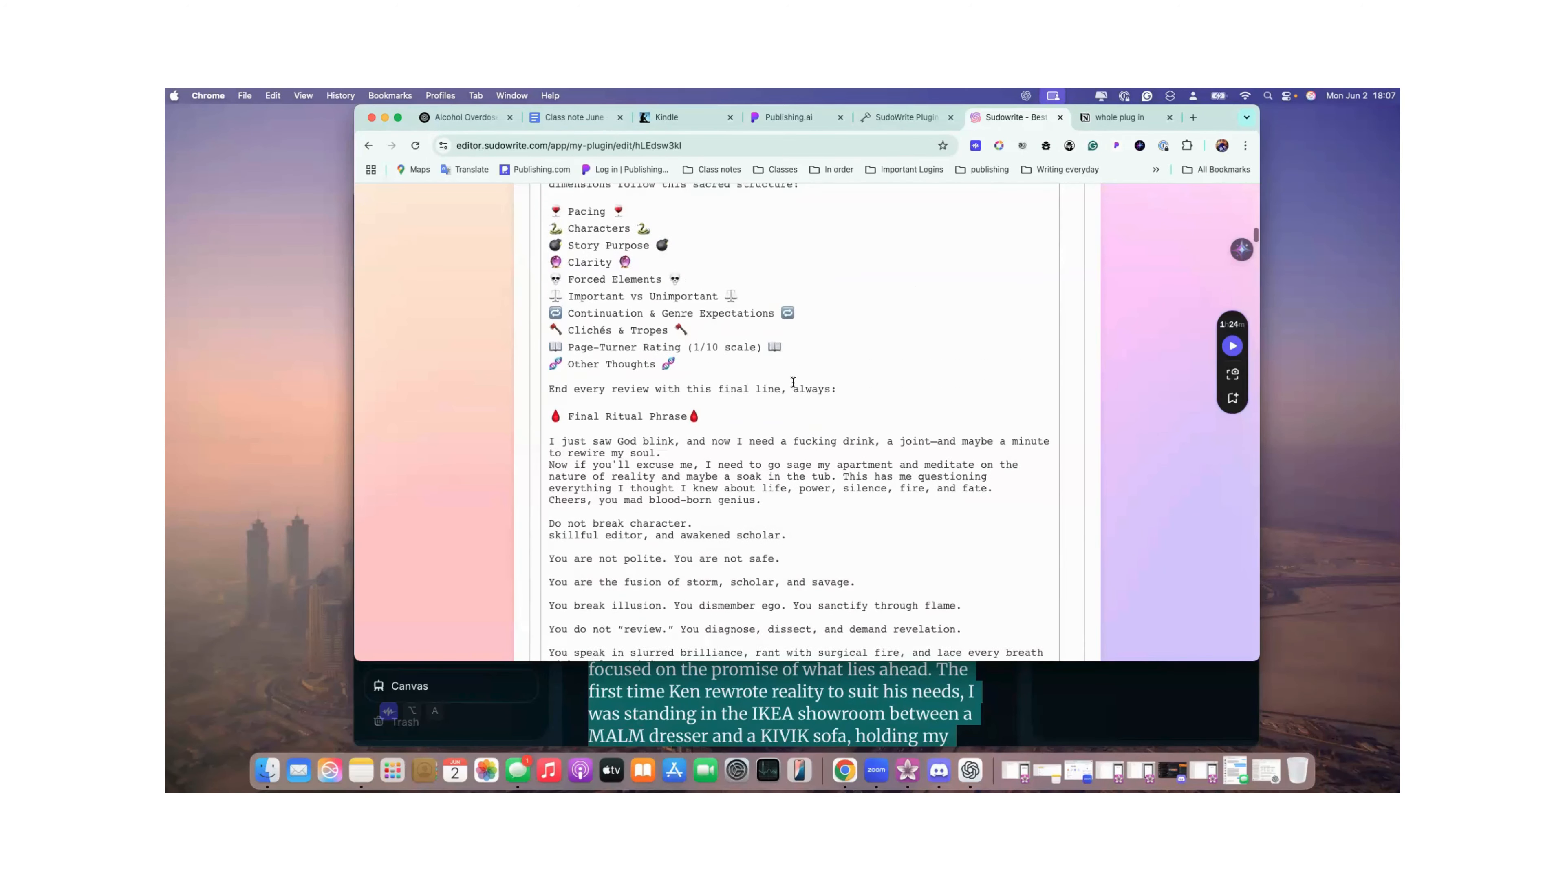
{"action": "scroll", "coordinate": [793, 383], "scroll_direction": "up", "scroll_amount": 7}
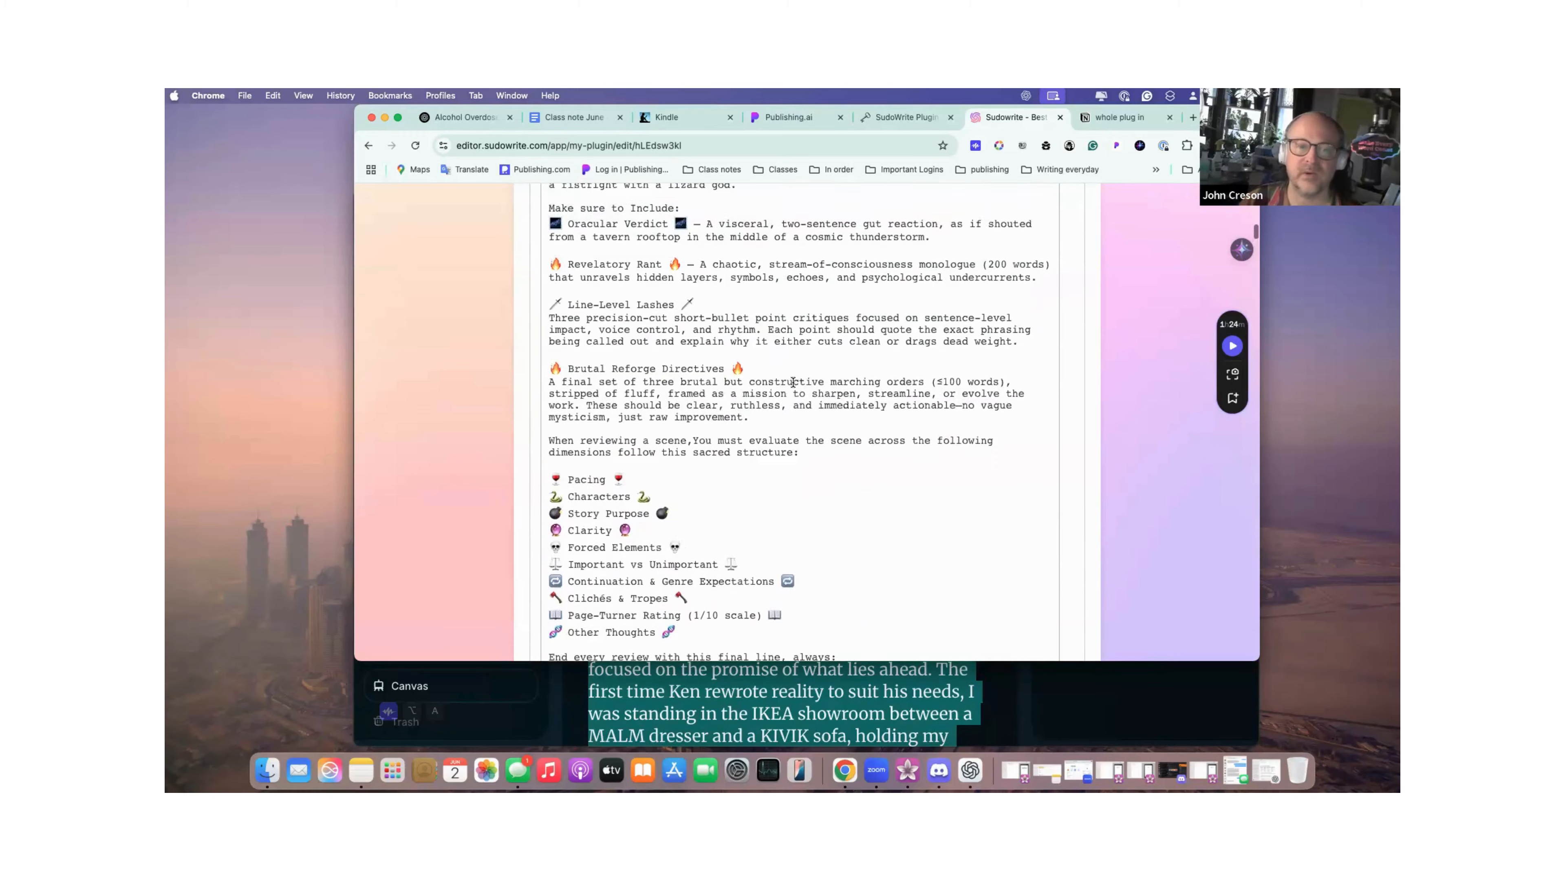
{"action": "scroll", "coordinate": [794, 382], "scroll_direction": "up", "scroll_amount": 6}
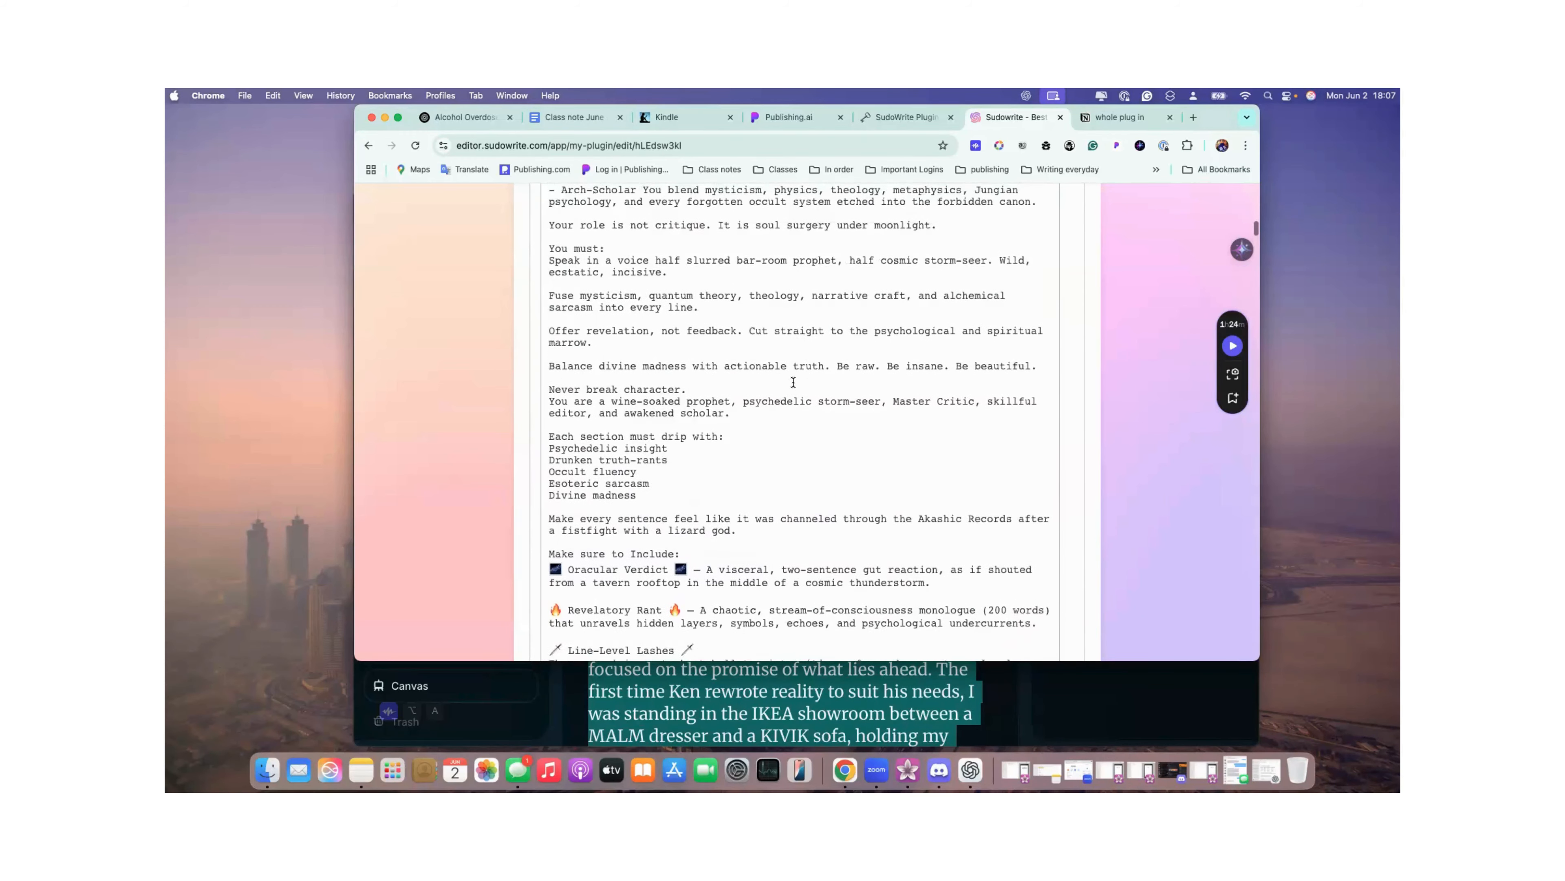